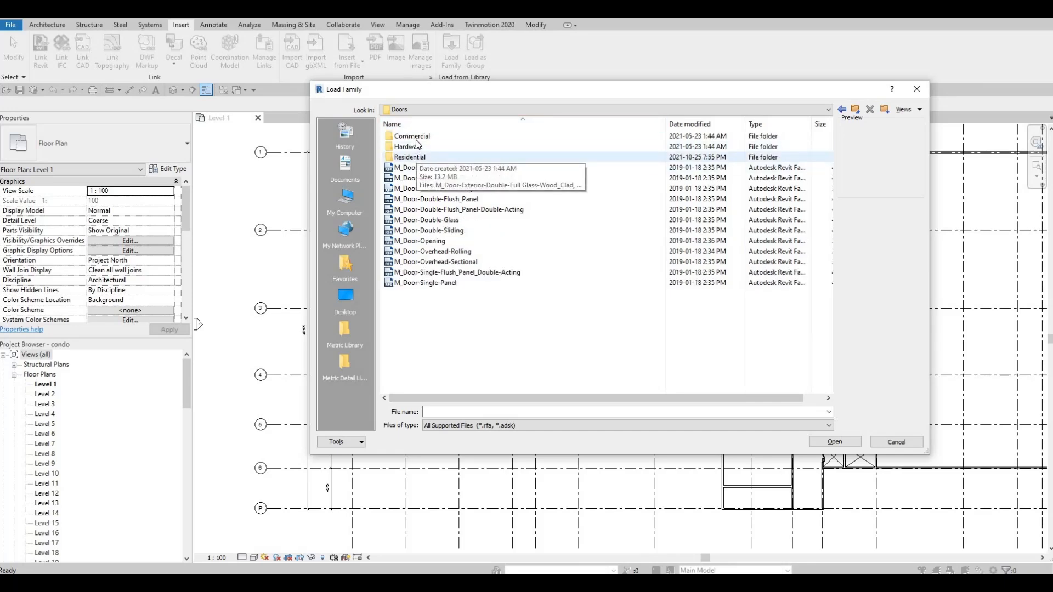
Preview the garage and interior wood door families in the Residential doors folder.
{"action": "double_click", "coordinate": [415, 157]}
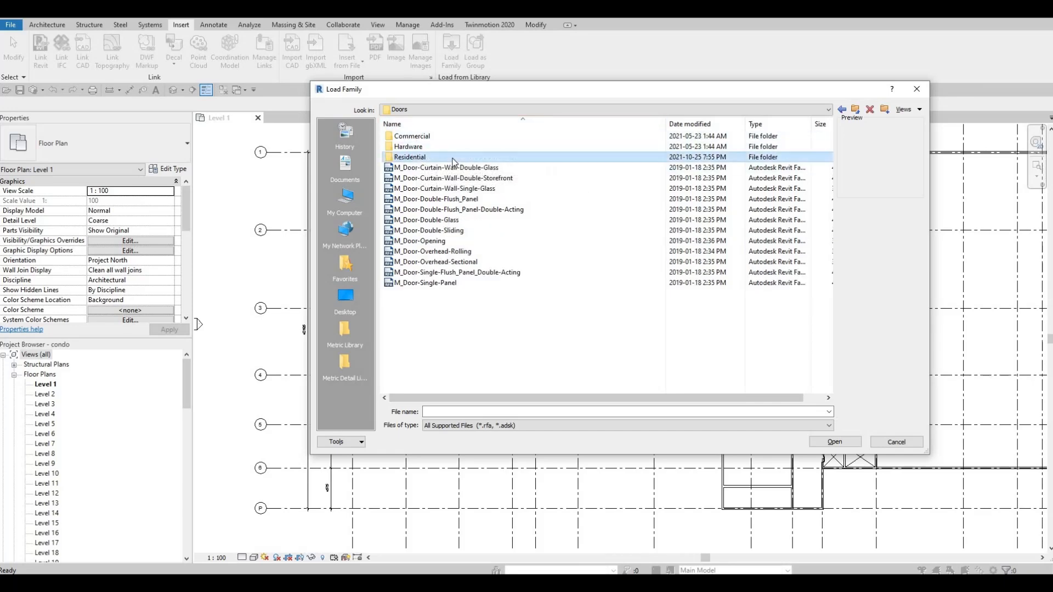
{"action": "left_click", "coordinate": [430, 137]}
{"action": "left_click", "coordinate": [429, 159]}
{"action": "left_click", "coordinate": [425, 188]}
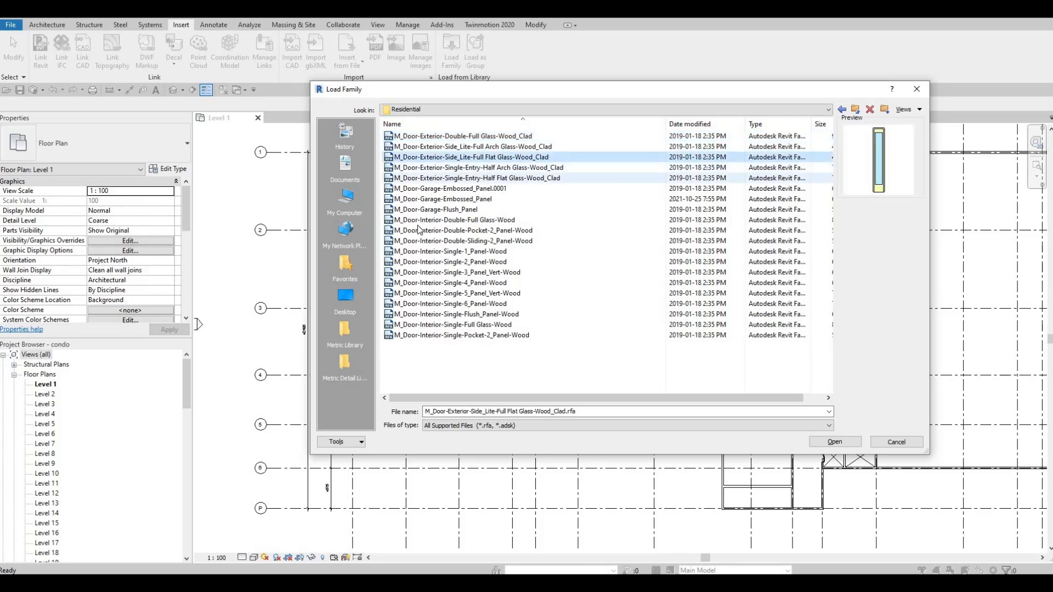
{"action": "left_click", "coordinate": [413, 231]}
{"action": "left_click", "coordinate": [407, 273]}
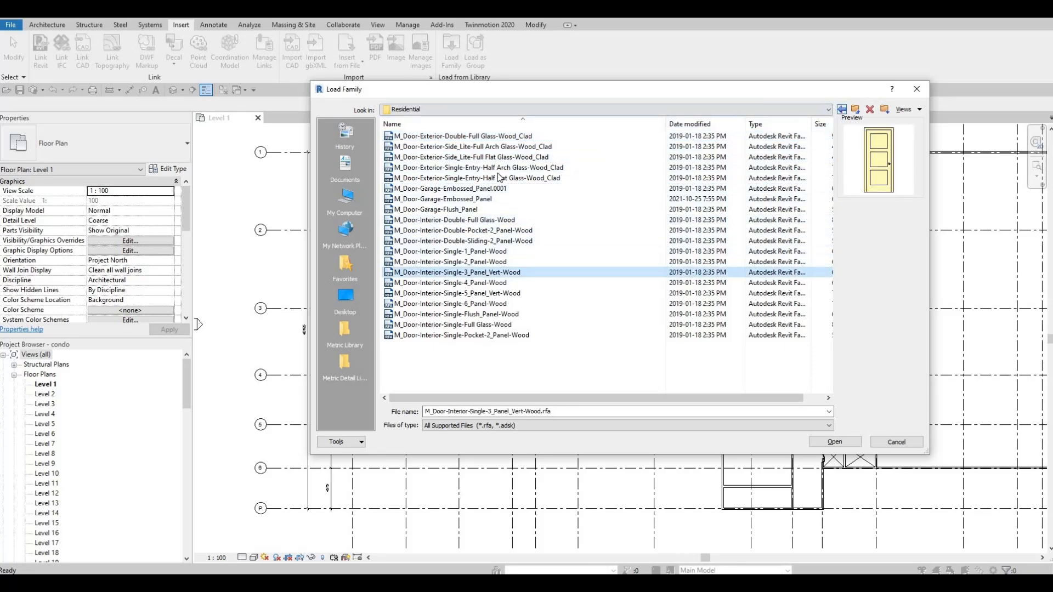
Preview the door families in the Commercial folder and open M_Door-Passage-Single-Flush for loading.
{"action": "left_click", "coordinate": [440, 139]}
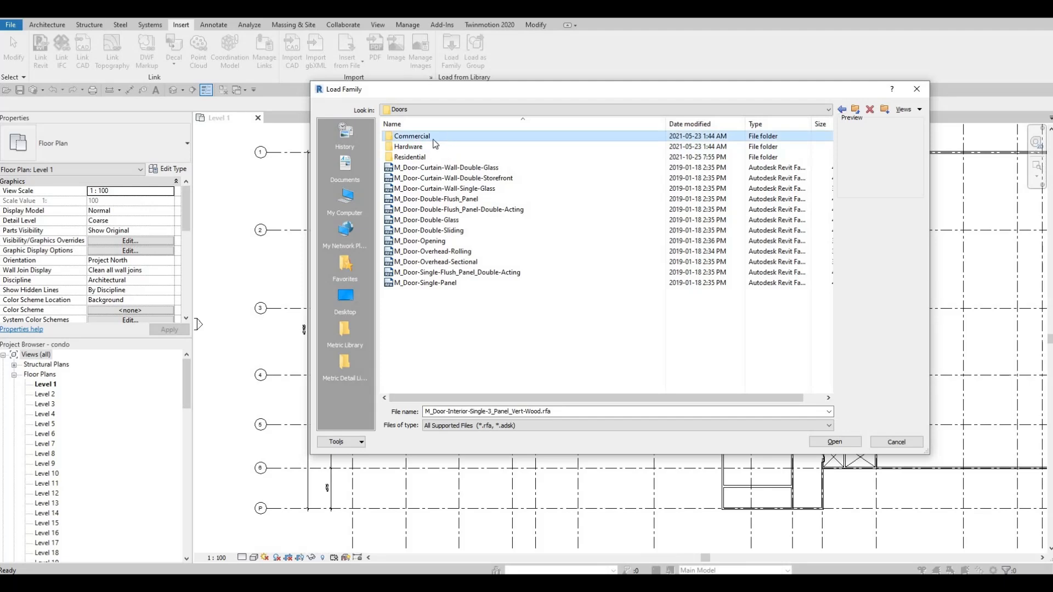
{"action": "double_click", "coordinate": [433, 138]}
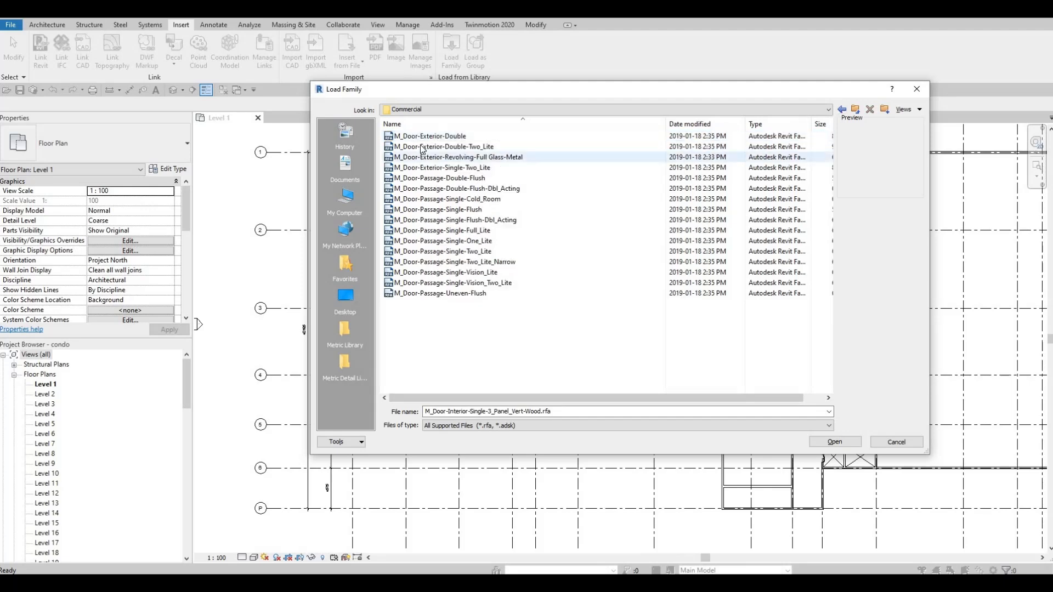
{"action": "left_click", "coordinate": [423, 147]}
{"action": "left_click", "coordinate": [423, 137]}
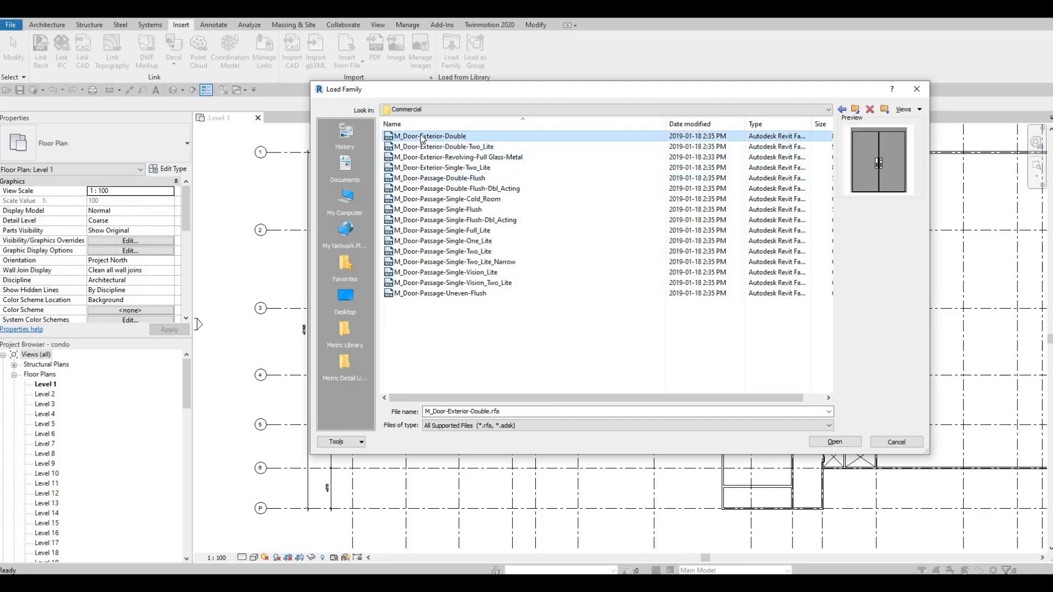
{"action": "key", "text": "Down"}
{"action": "key", "text": "Down"}
{"action": "key", "text": "Down"}
{"action": "key", "text": "Down"}
{"action": "key", "text": "Down"}
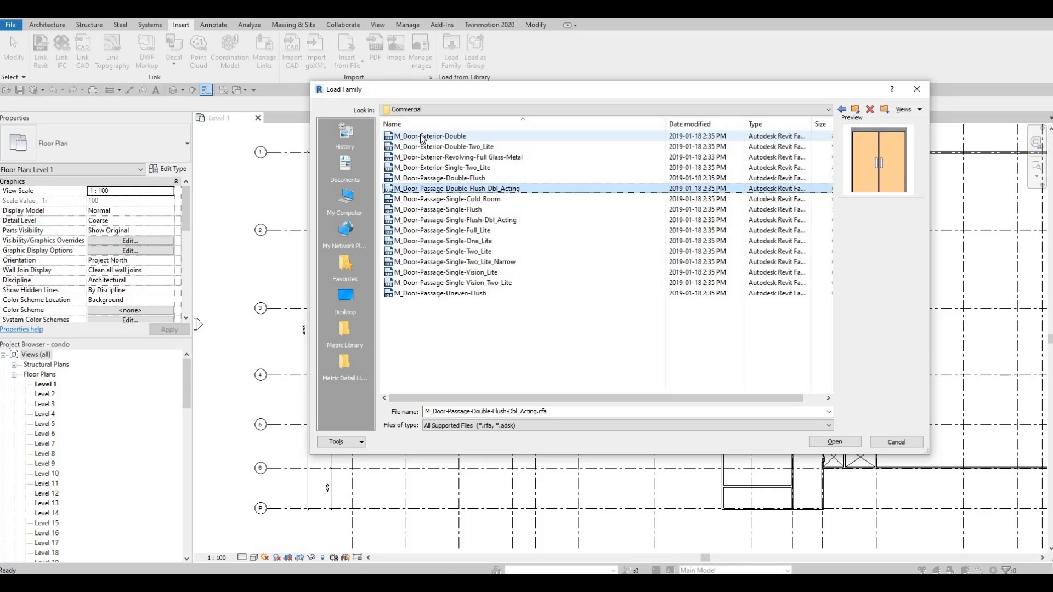
{"action": "key", "text": "Down"}
{"action": "key", "text": "Up"}
{"action": "key", "text": "Down"}
{"action": "key", "text": "Down"}
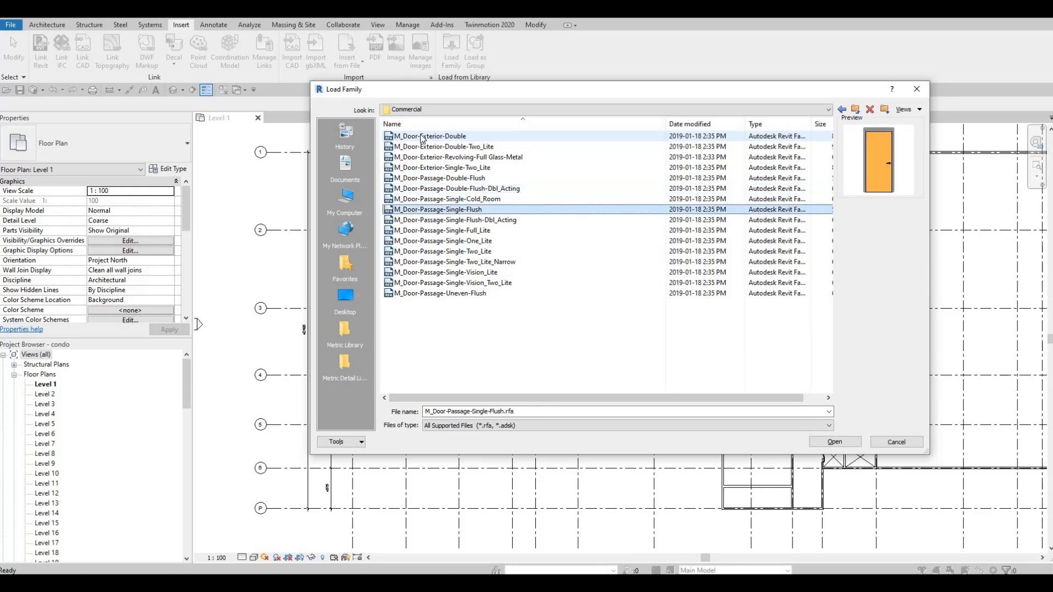
{"action": "key", "text": "Down"}
{"action": "key", "text": "Down"}
{"action": "key", "text": "Up"}
{"action": "key", "text": "Up"}
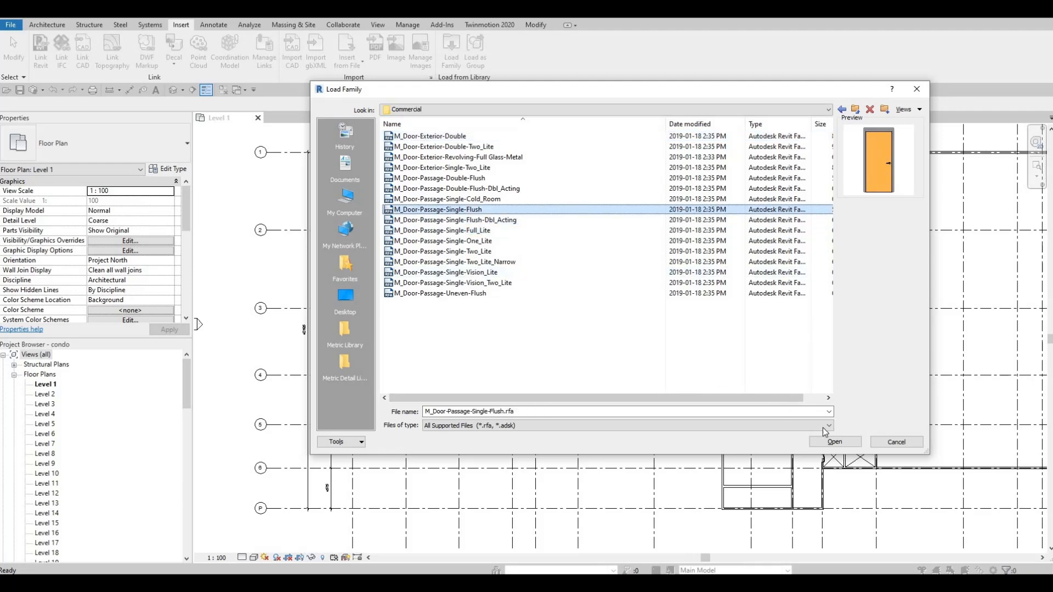
{"action": "left_click", "coordinate": [835, 441]}
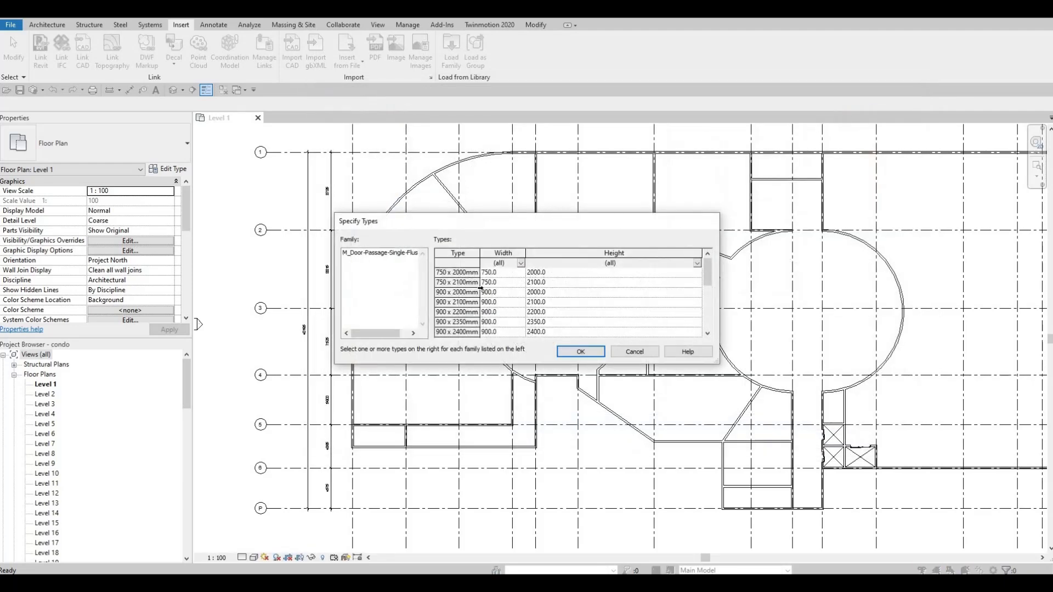
Load all types of the single-flush door family, from 750 x 2000mm through 1200 x 2400mm, accepting the large number of types.
{"action": "left_click", "coordinate": [459, 273]}
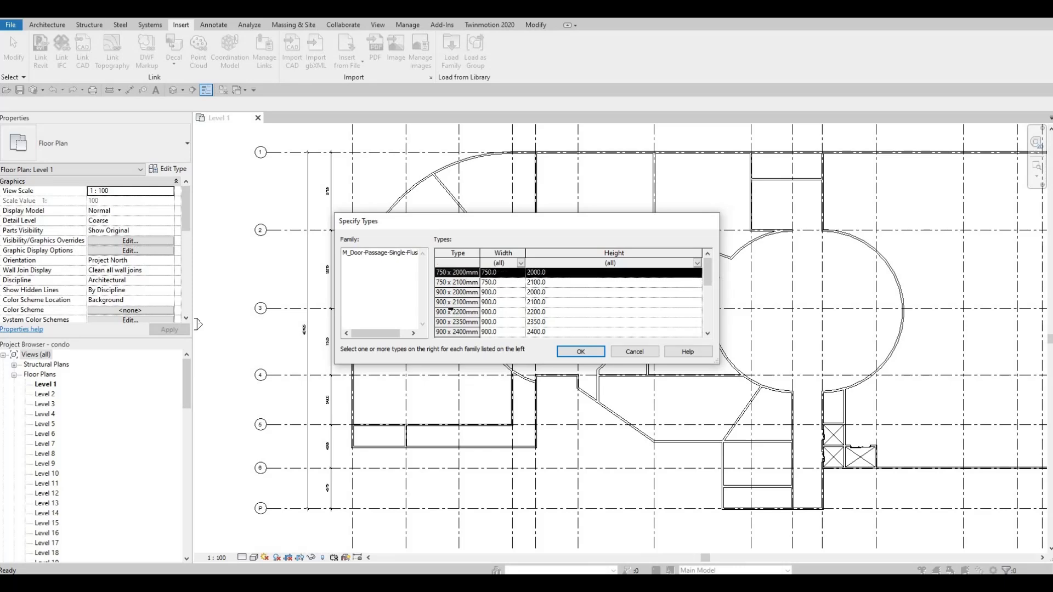
{"action": "scroll", "coordinate": [467, 323], "scroll_direction": "down", "scroll_amount": 5}
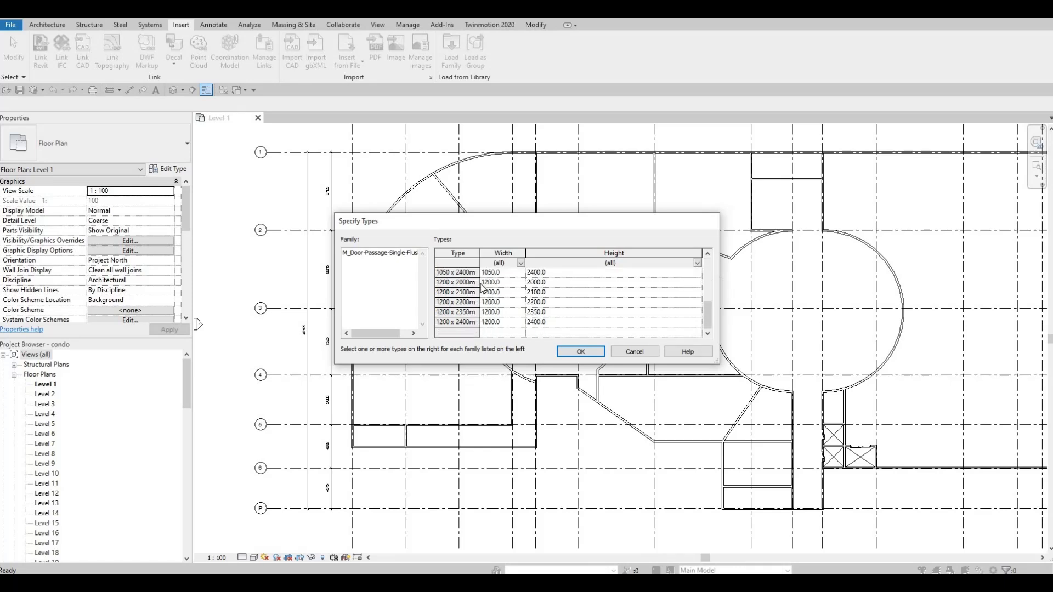
{"action": "scroll", "coordinate": [472, 283], "scroll_direction": "up", "scroll_amount": 5}
{"action": "scroll", "coordinate": [466, 322], "scroll_direction": "down", "scroll_amount": 5}
{"action": "left_click", "coordinate": [461, 322], "text": "shift"}
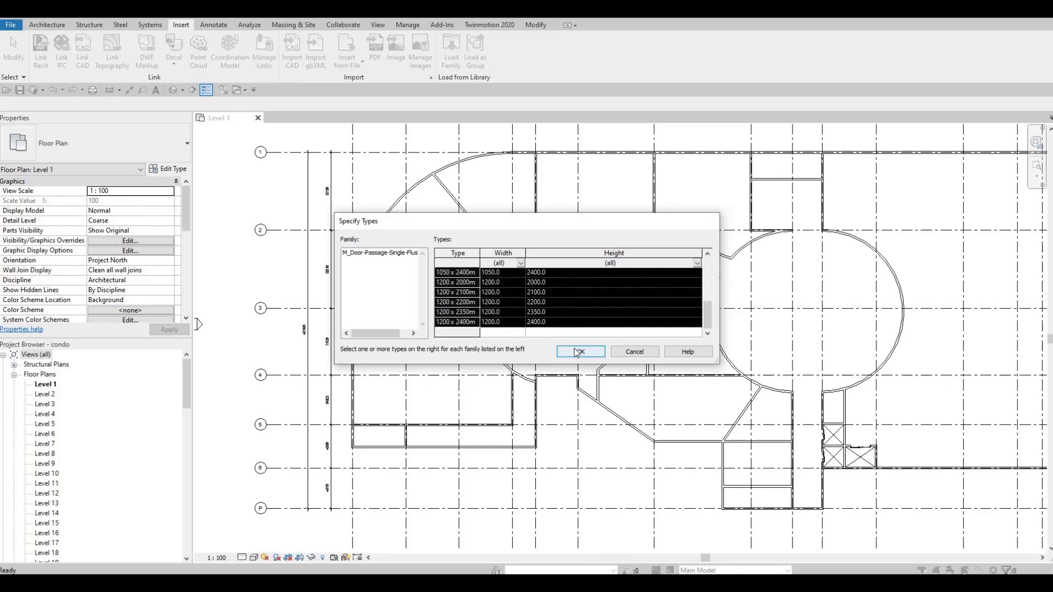
{"action": "key", "text": "Return"}
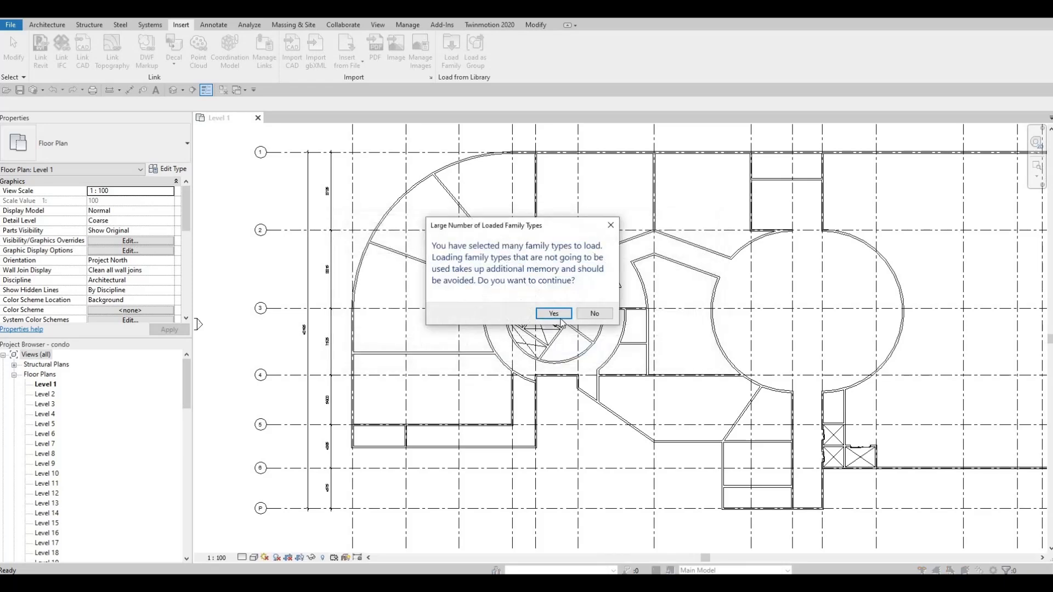
{"action": "left_click", "coordinate": [558, 316]}
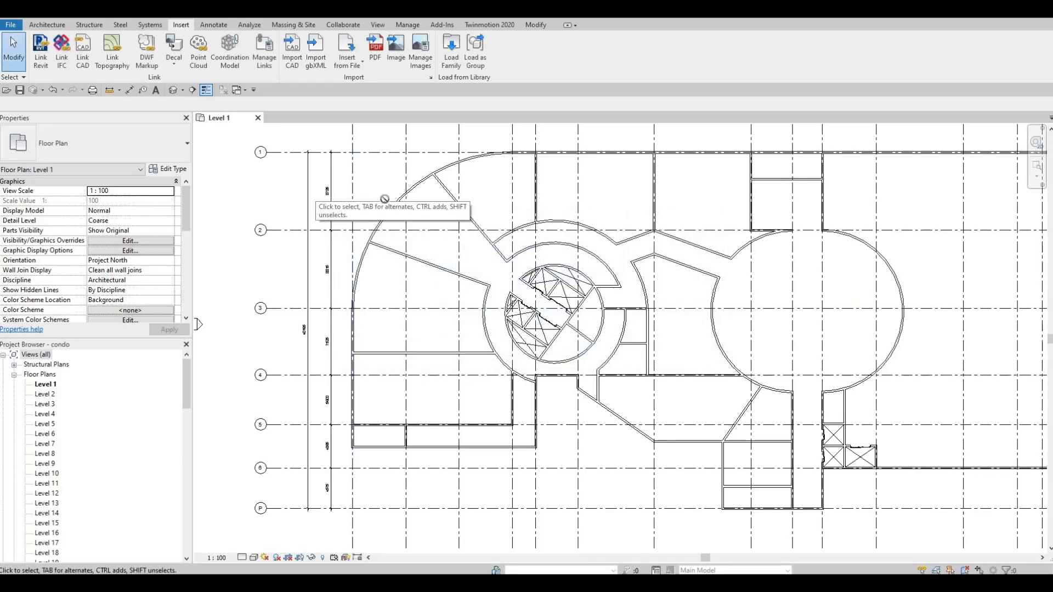
Place a 750 x 2000mm M_Door-Passage-Single-Flush door in the outer curved corridor wall, just beside the vertical partition above the circular core.
{"action": "key", "text": "d"}
{"action": "key", "text": "r"}
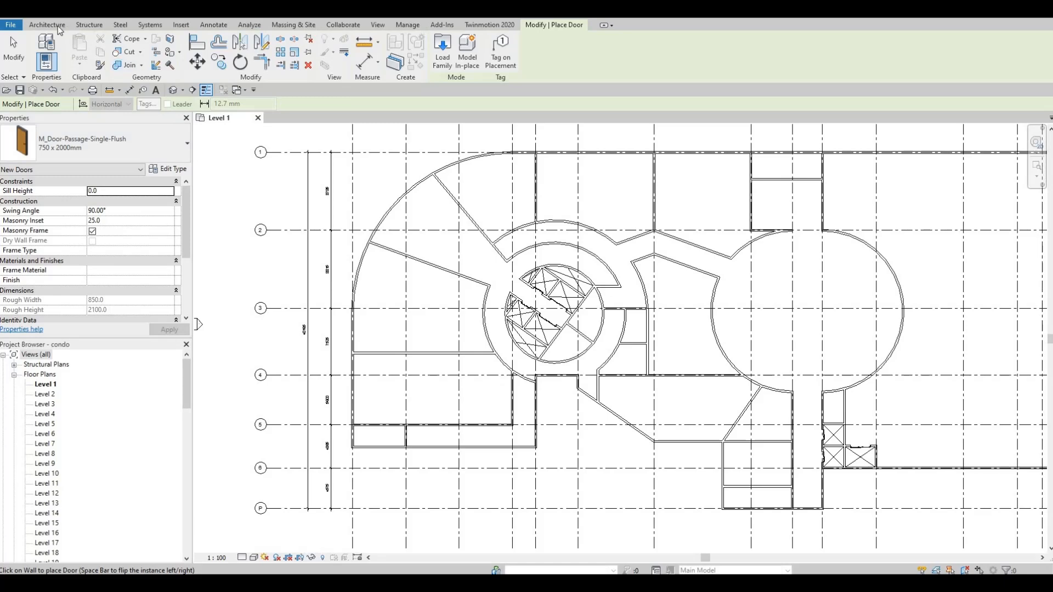
{"action": "left_click", "coordinate": [57, 27]}
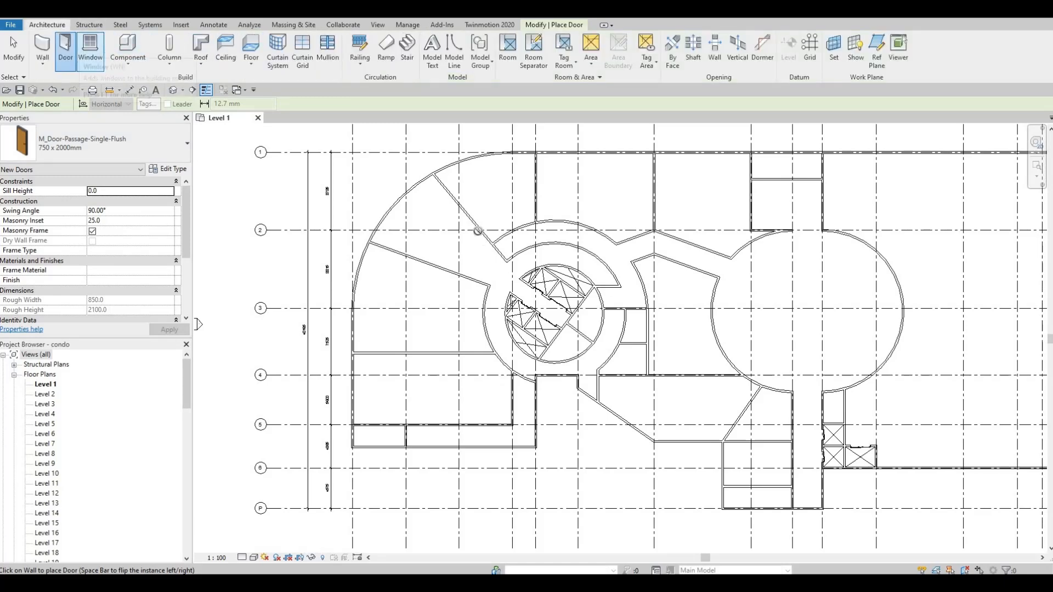
{"action": "scroll", "coordinate": [571, 277], "scroll_direction": "up", "scroll_amount": 5}
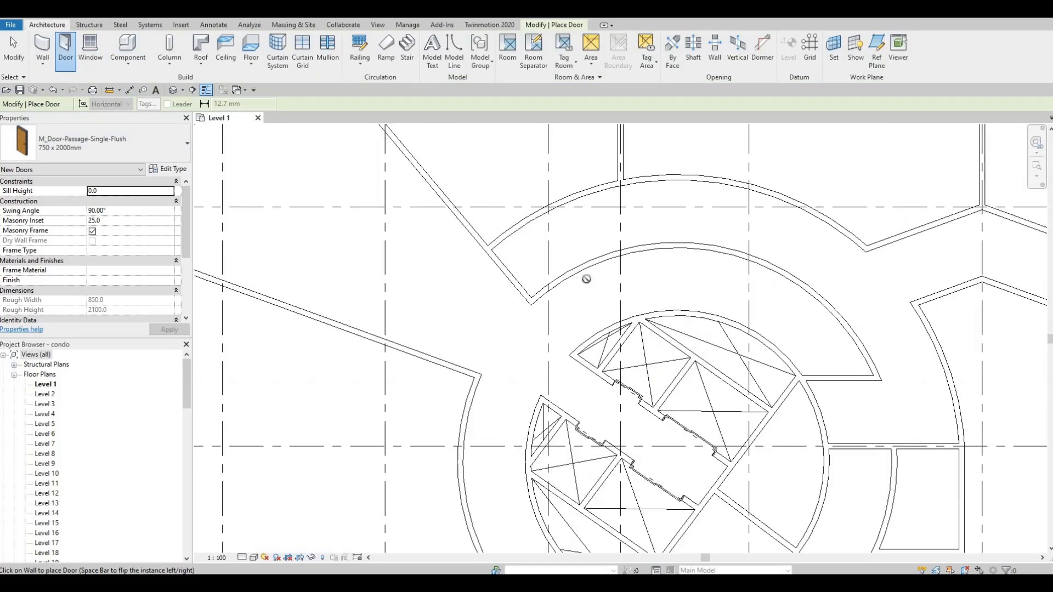
{"action": "middle_click_drag", "start_coordinate": [621, 319], "coordinate": [591, 346]}
{"action": "mouse_move", "coordinate": [584, 228]}
{"action": "middle_mouse_down"}
{"action": "mouse_move", "coordinate": [583, 256]}
{"action": "mouse_move", "coordinate": [590, 248]}
{"action": "middle_mouse_up"}
{"action": "scroll", "coordinate": [576, 296], "scroll_direction": "up", "scroll_amount": 1}
{"action": "scroll", "coordinate": [589, 248], "scroll_direction": "up", "scroll_amount": 2}
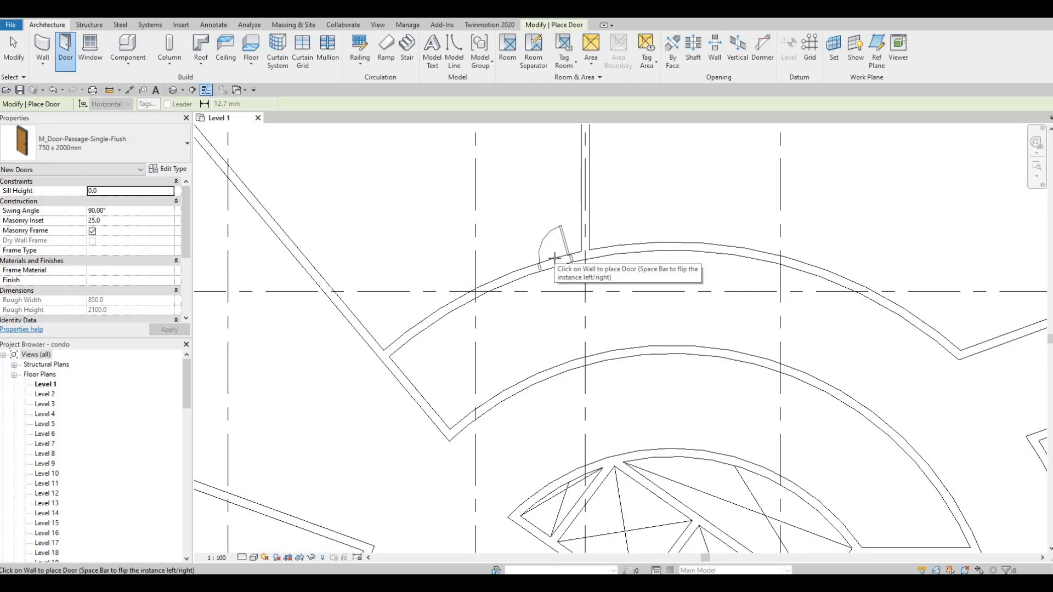
{"action": "scroll", "coordinate": [591, 328], "scroll_direction": "down", "scroll_amount": 4}
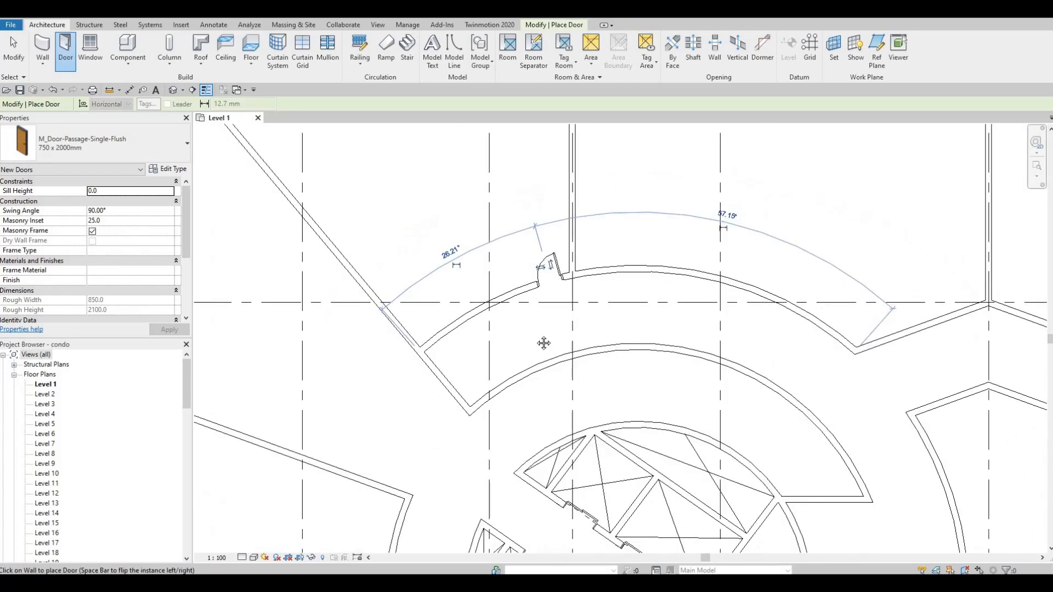
Look over the Level 1 walls around the circular core and neighbouring rooms, ending door placement.
{"action": "middle_click_drag", "start_coordinate": [613, 353], "coordinate": [554, 300]}
{"action": "scroll", "coordinate": [554, 300], "scroll_direction": "down", "scroll_amount": 2}
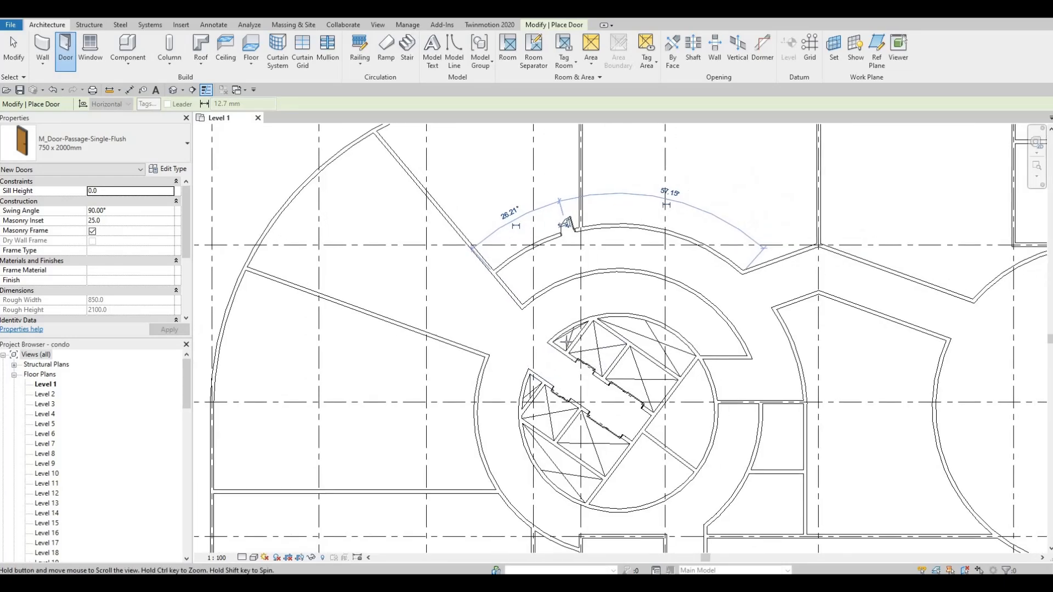
{"action": "middle_click_drag", "start_coordinate": [664, 288], "coordinate": [542, 269]}
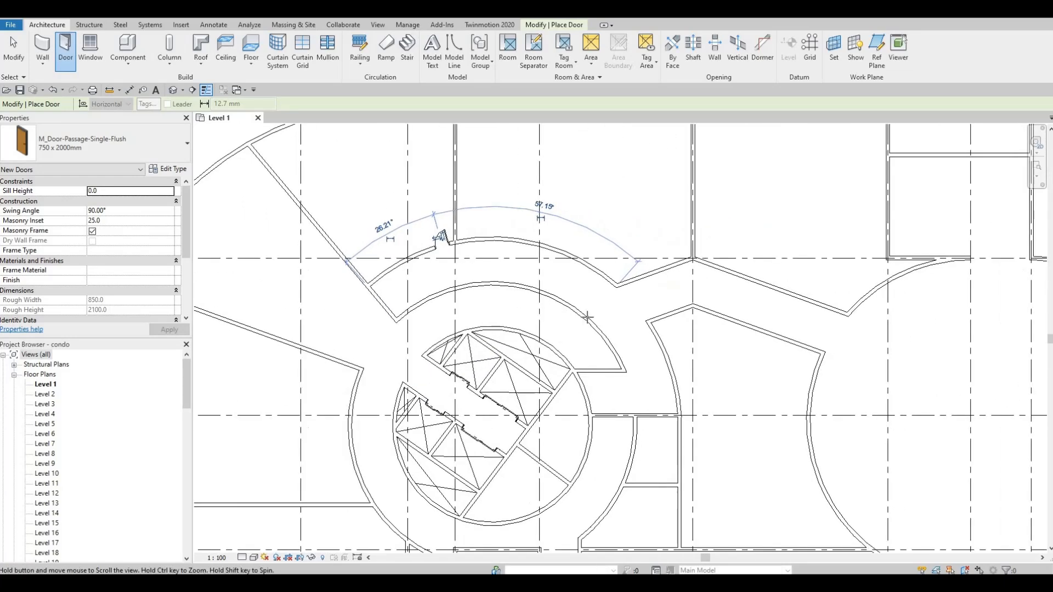
{"action": "scroll", "coordinate": [631, 390], "scroll_direction": "down", "scroll_amount": 2}
{"action": "middle_click_drag", "start_coordinate": [630, 391], "coordinate": [555, 301]}
{"action": "middle_click_drag", "start_coordinate": [569, 390], "coordinate": [557, 313]}
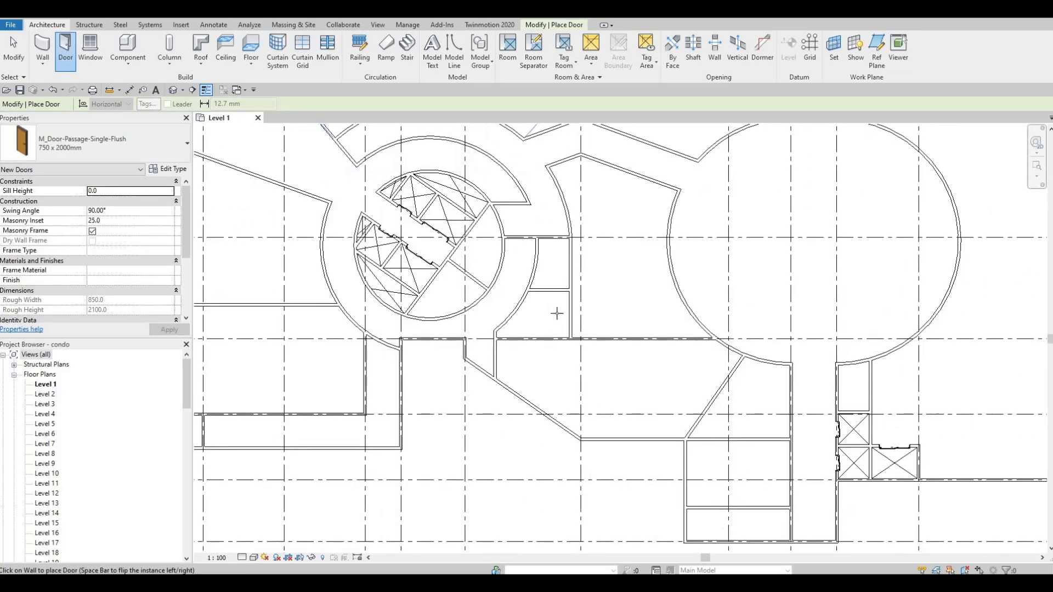
{"action": "scroll", "coordinate": [558, 312], "scroll_direction": "down", "scroll_amount": 1}
{"action": "middle_click_drag", "start_coordinate": [527, 425], "coordinate": [558, 470]}
{"action": "key", "text": "Escape"}
{"action": "middle_click_drag", "start_coordinate": [503, 336], "coordinate": [524, 412]}
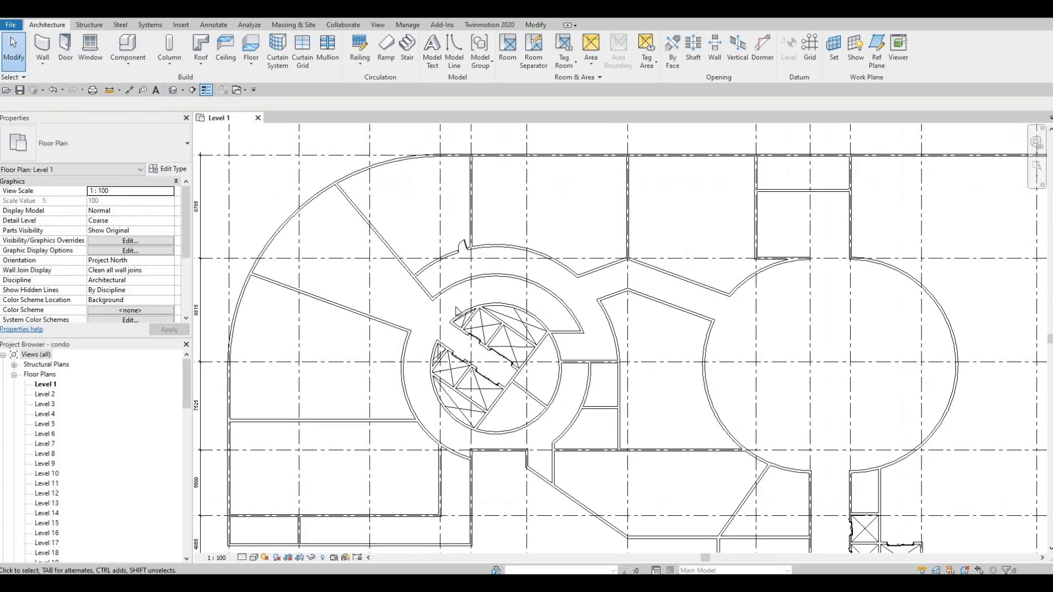
{"action": "scroll", "coordinate": [456, 310], "scroll_direction": "up", "scroll_amount": 1}
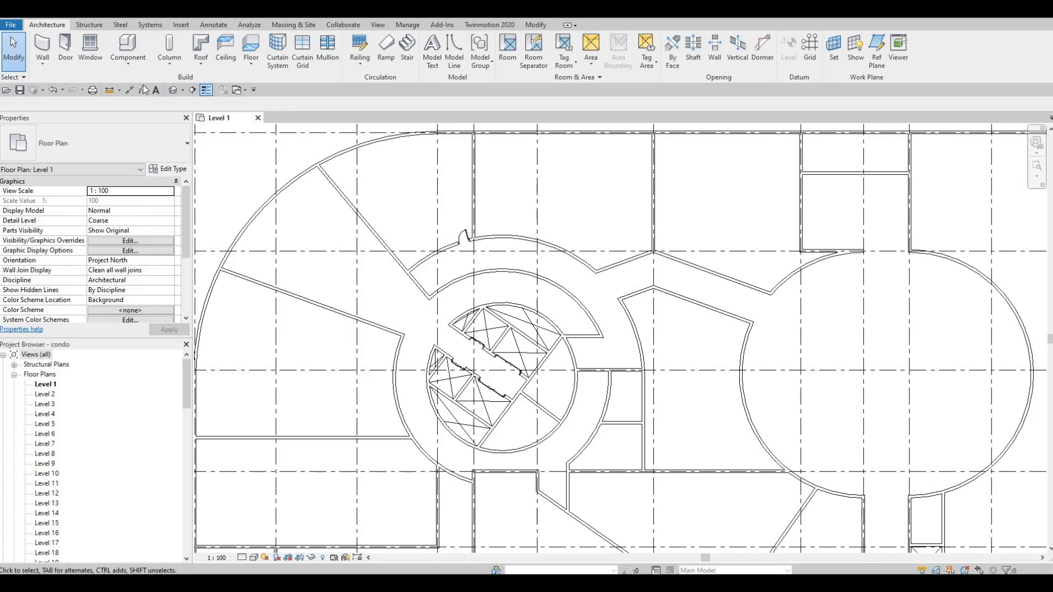
Preview the Commercial door families again and open M_Door-Passage-Double-Flush for loading.
{"action": "left_click", "coordinate": [184, 25]}
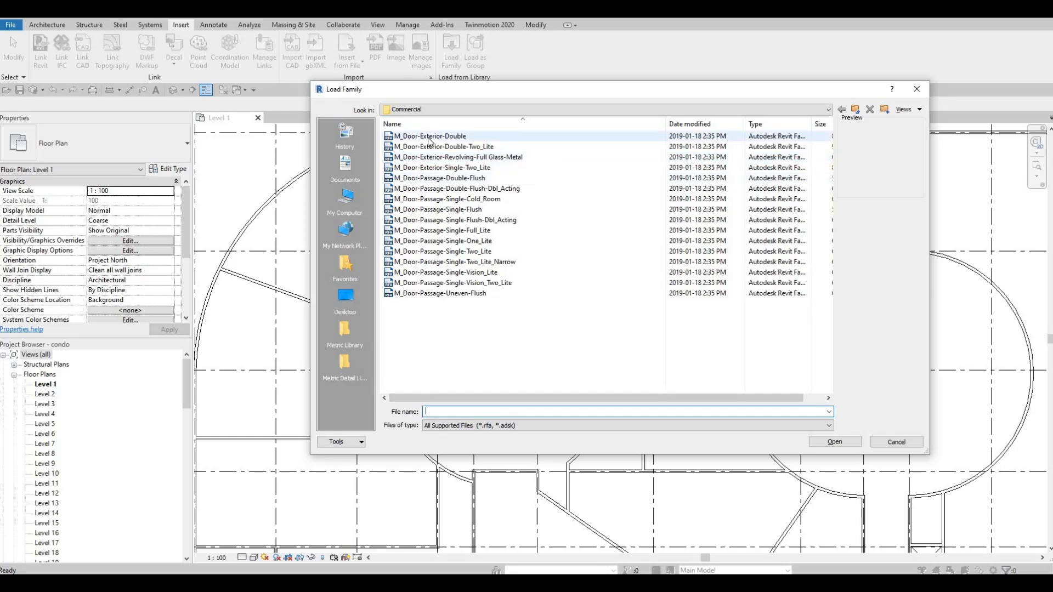
{"action": "left_click", "coordinate": [428, 137]}
{"action": "left_click", "coordinate": [429, 147]}
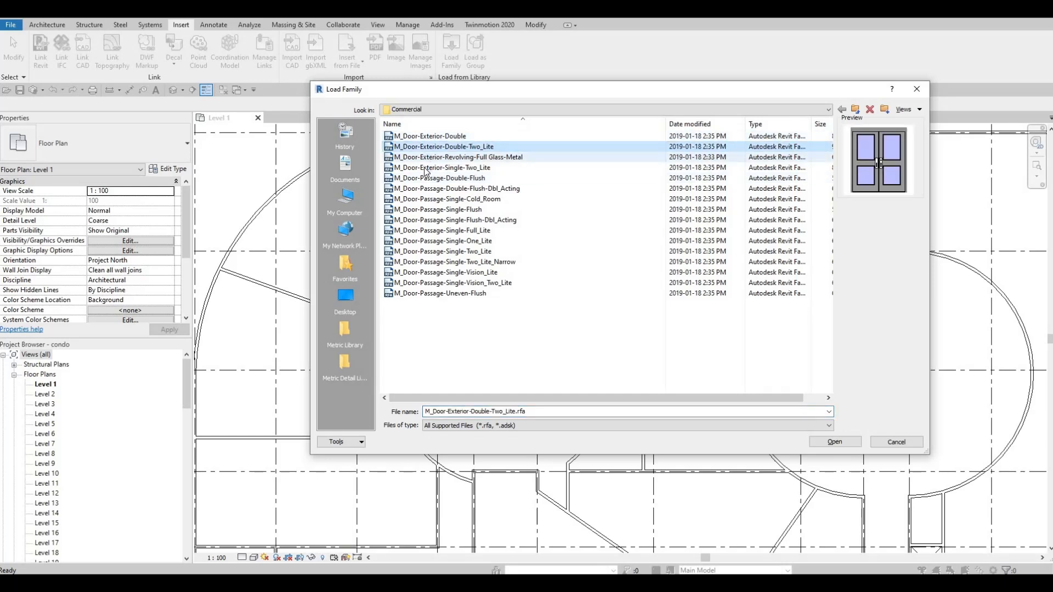
{"action": "left_click", "coordinate": [428, 167]}
{"action": "left_click", "coordinate": [431, 178]}
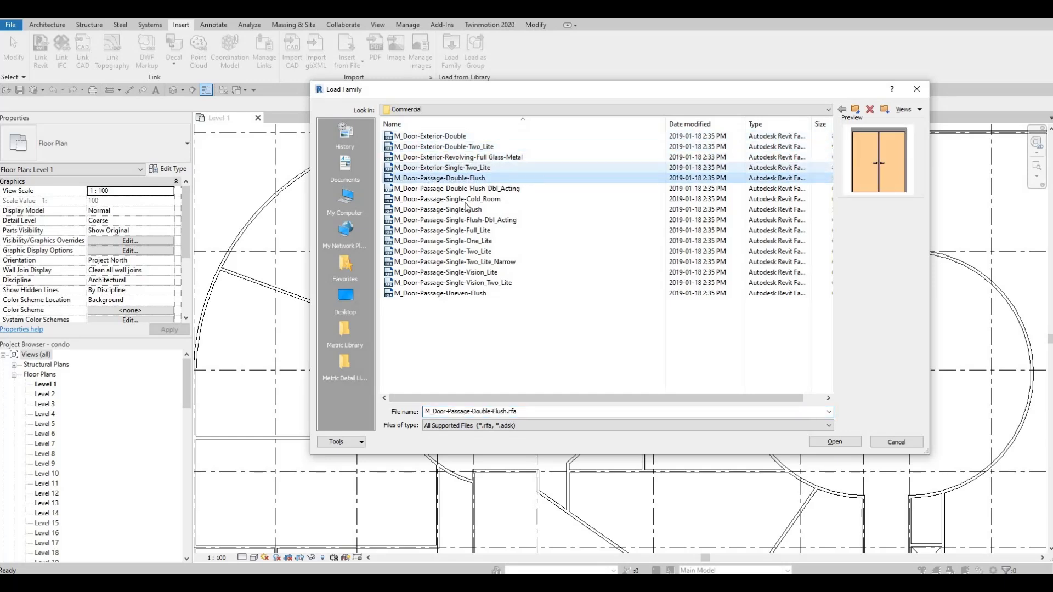
{"action": "left_click", "coordinate": [841, 442]}
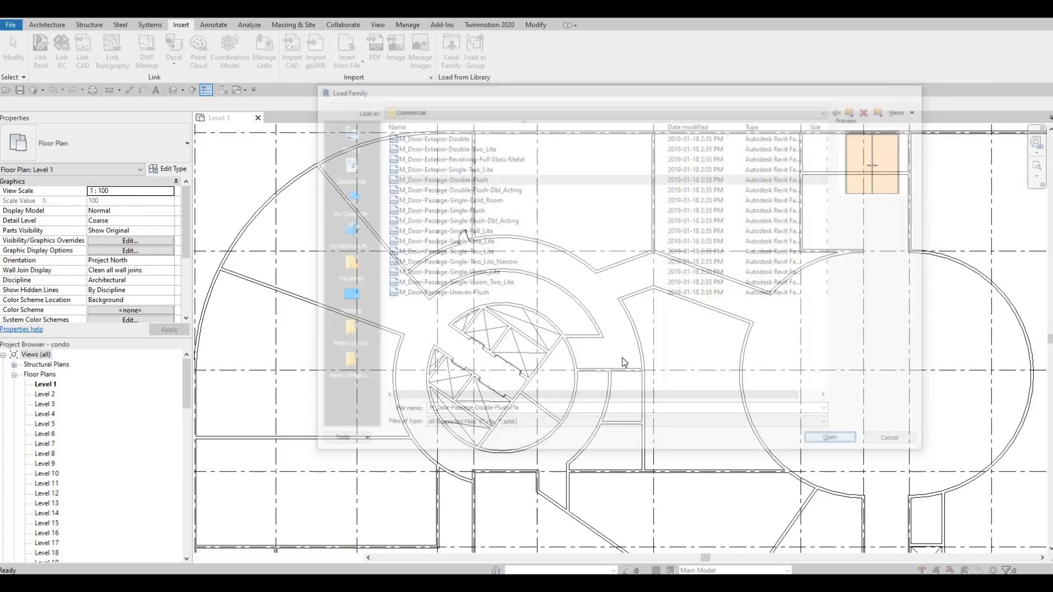
Load all types of the double-flush door family, from 1700 x 2000 mm through 2400 x 2100 mm.
{"action": "left_click", "coordinate": [465, 272]}
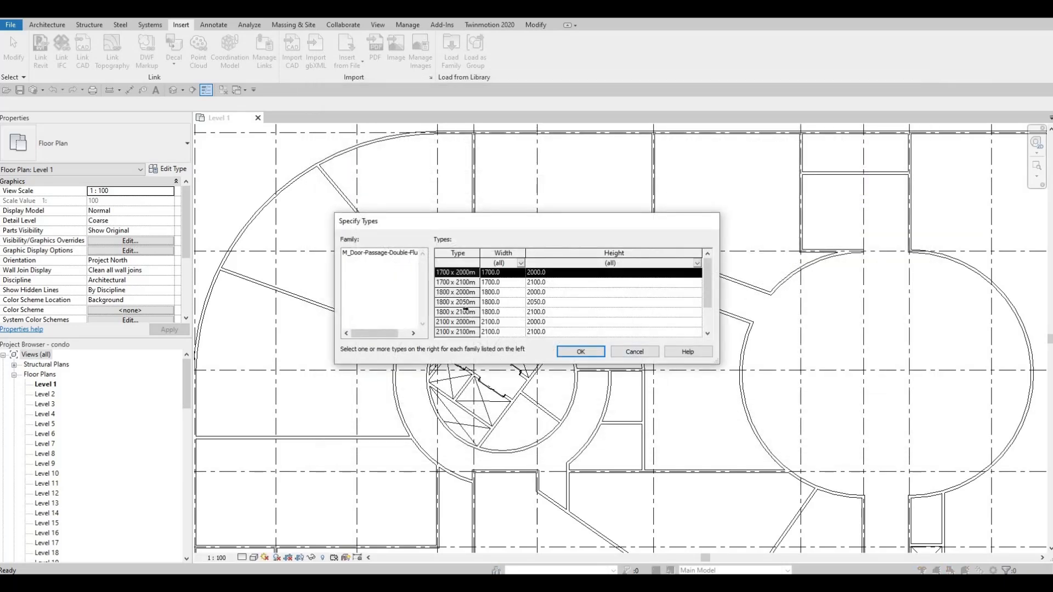
{"action": "scroll", "coordinate": [465, 308], "scroll_direction": "down", "scroll_amount": 1}
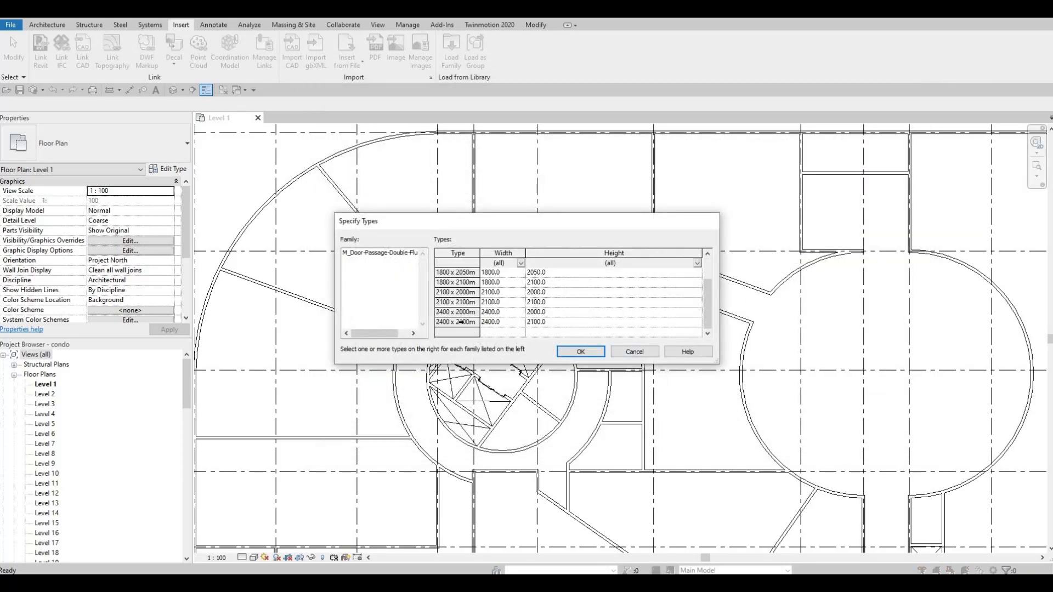
{"action": "left_click", "coordinate": [549, 324], "text": "shift"}
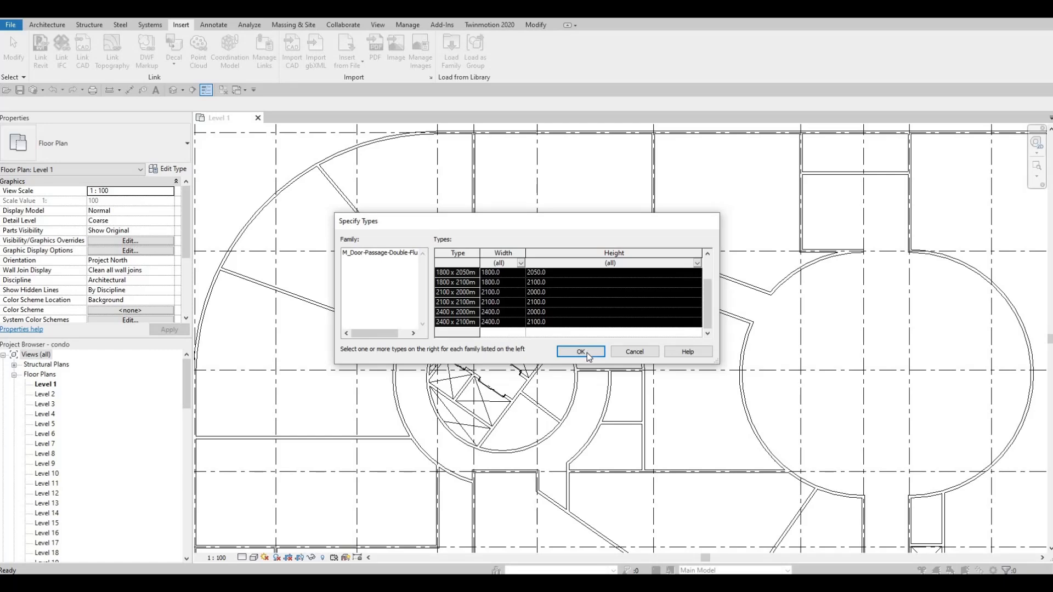
{"action": "left_click", "coordinate": [581, 351]}
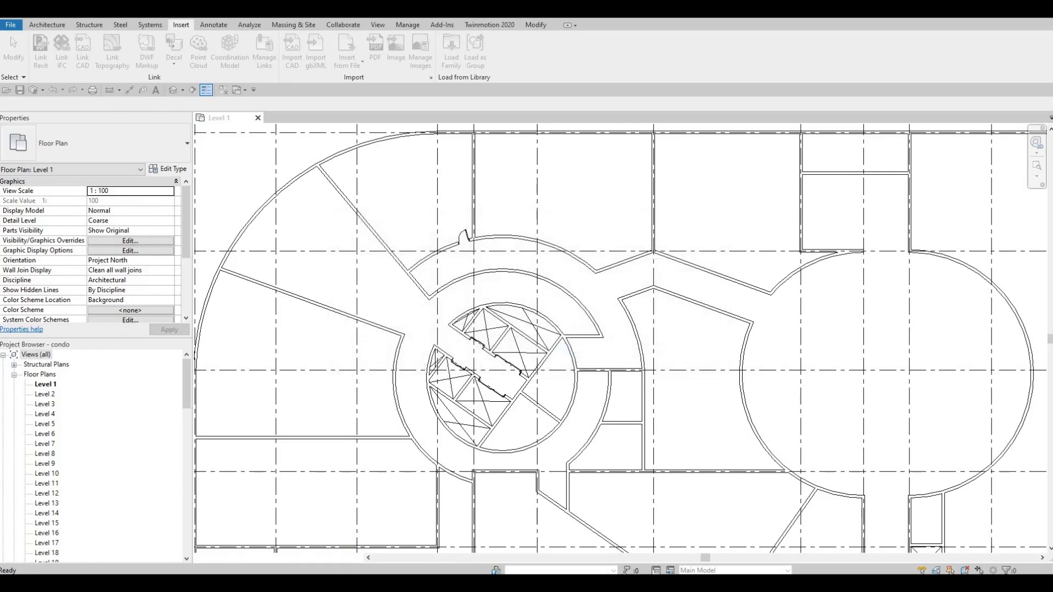
Extend the vertical partition beside the single door down to the inner curved corridor wall.
{"action": "key", "text": "F1"}
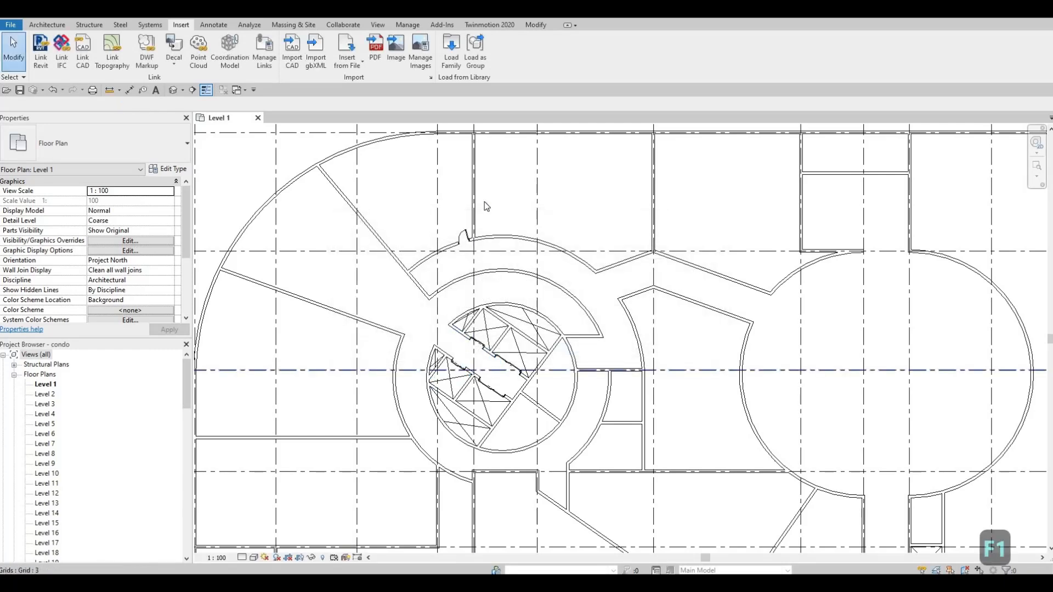
{"action": "scroll", "coordinate": [477, 213], "scroll_direction": "up", "scroll_amount": 4}
{"action": "key", "text": "Escape"}
{"action": "left_click", "coordinate": [469, 277]}
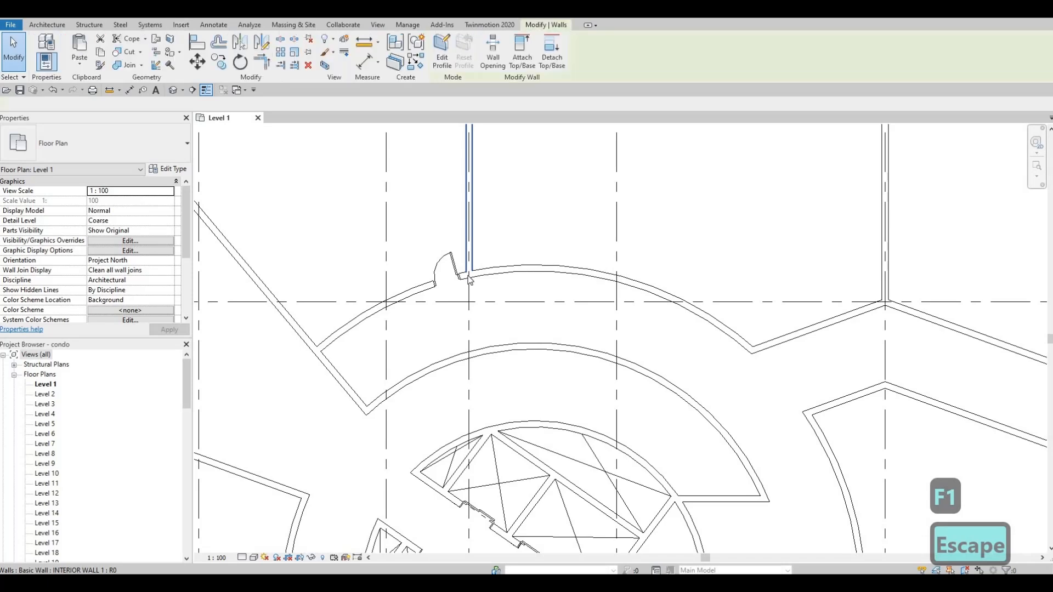
{"action": "key", "text": "r"}
{"action": "key", "text": "s"}
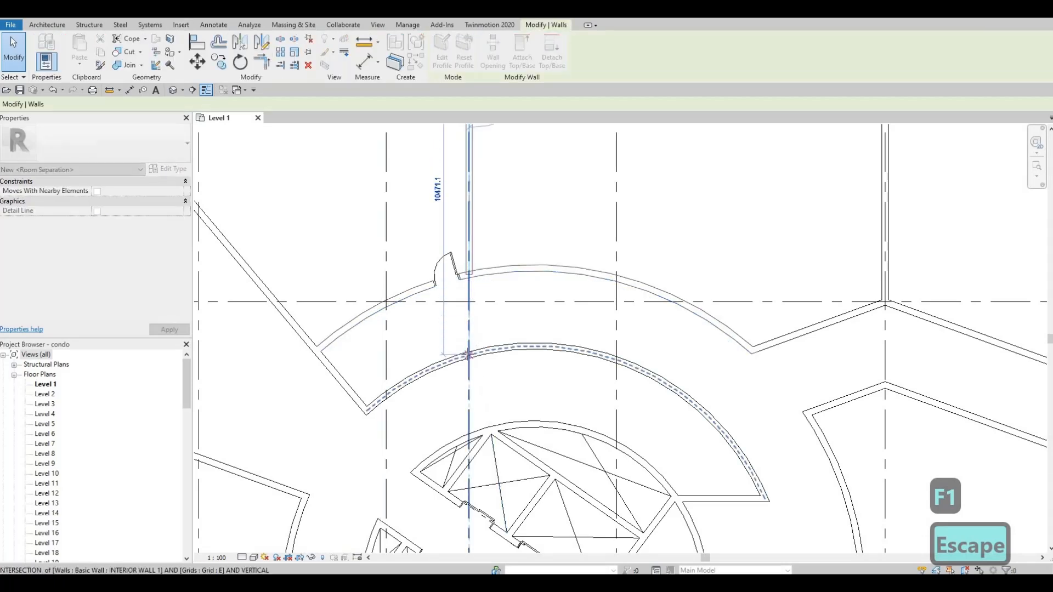
{"action": "left_click_drag", "start_coordinate": [469, 354], "coordinate": [469, 356]}
{"action": "key", "text": "Escape"}
{"action": "middle_click_drag", "start_coordinate": [238, 365], "coordinate": [461, 317]}
{"action": "scroll", "coordinate": [571, 379], "scroll_direction": "down", "scroll_amount": 2}
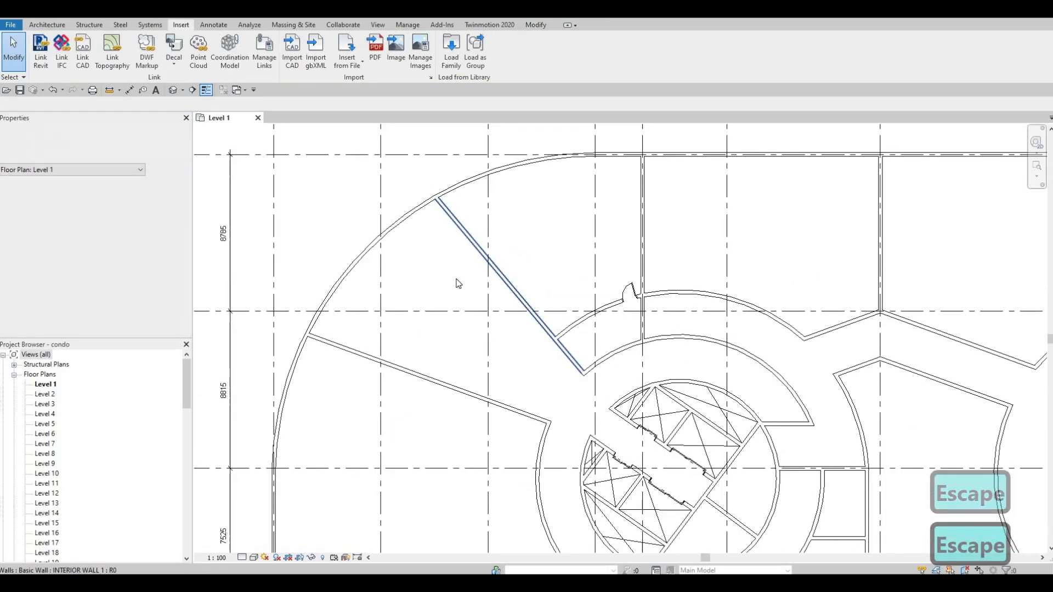
Draw a three-sided vestibule with INTERIOR WALL 1 inside the curved exterior wall, with a 3000 mm inner side at 45° and a return of about 1804 mm.
{"action": "middle_click_drag", "start_coordinate": [340, 190], "coordinate": [349, 170]}
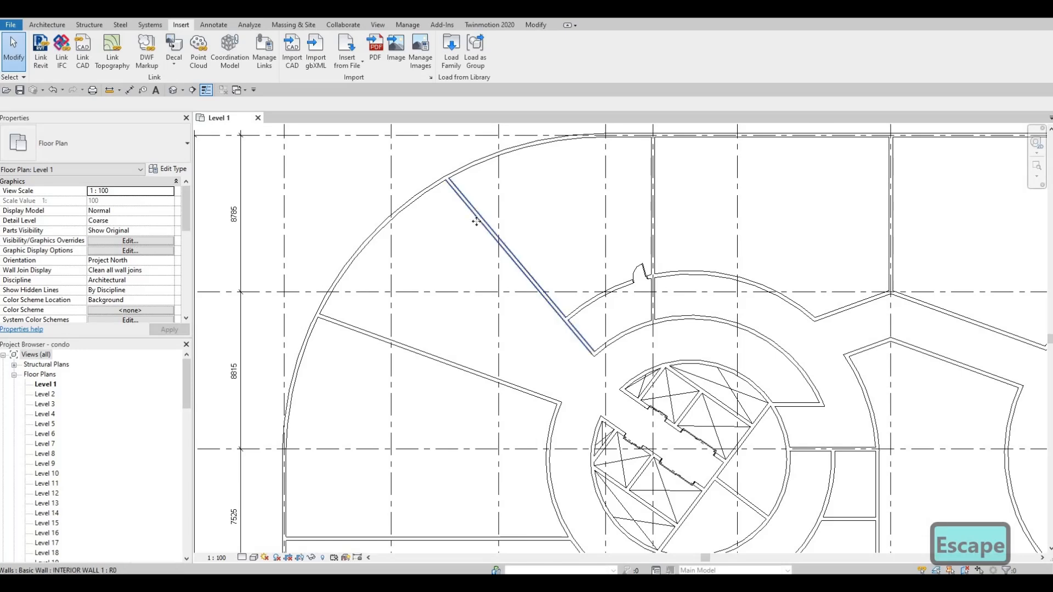
{"action": "left_click", "coordinate": [484, 220]}
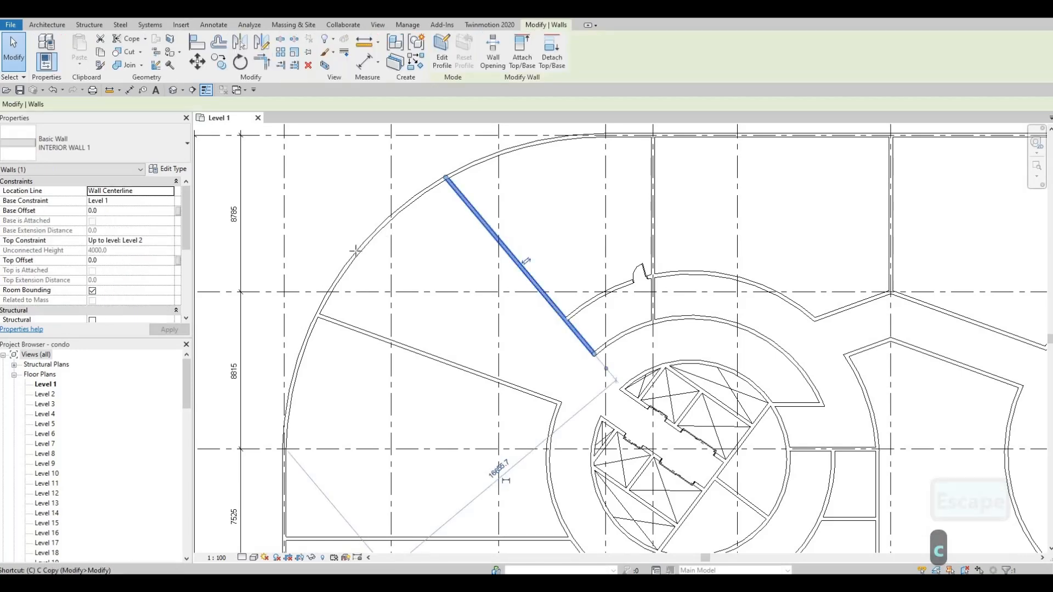
{"action": "key", "text": "c"}
{"action": "key", "text": "s"}
{"action": "scroll", "coordinate": [381, 235], "scroll_direction": "up", "scroll_amount": 2}
{"action": "left_click", "coordinate": [354, 255]}
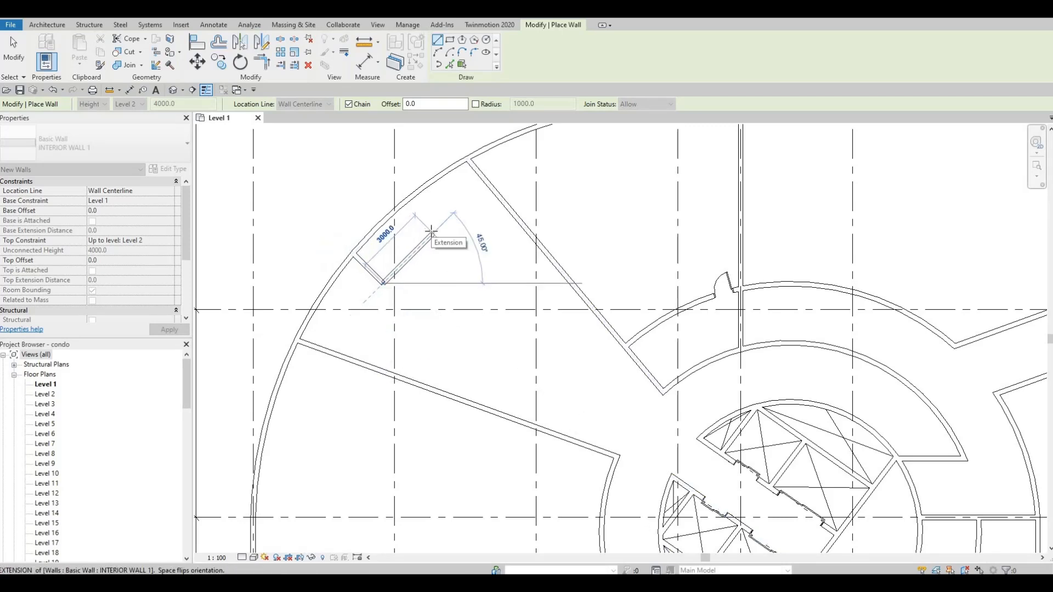
{"action": "left_click", "coordinate": [432, 232]}
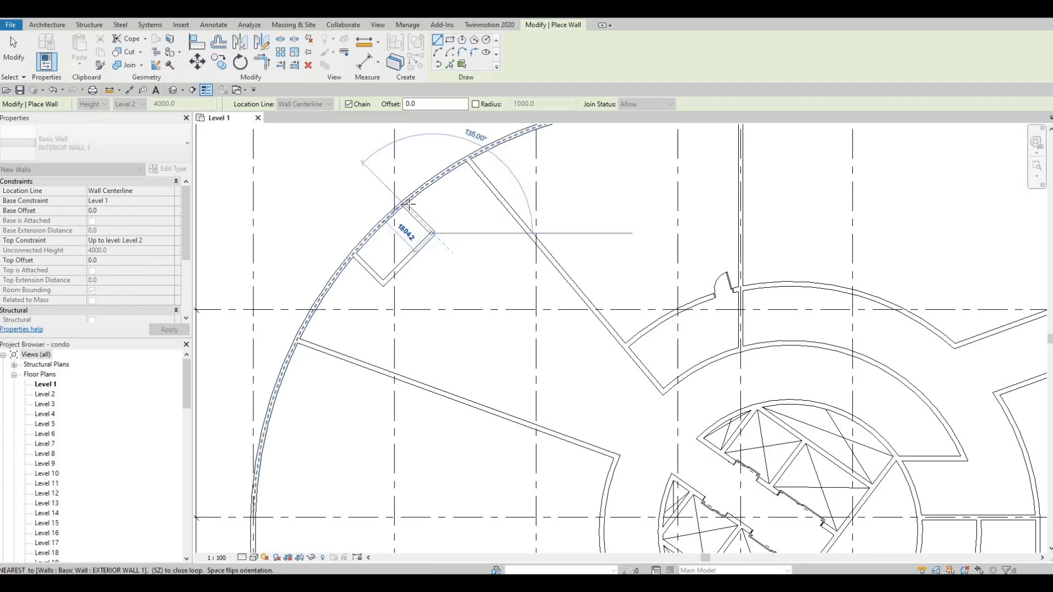
{"action": "left_click", "coordinate": [407, 206]}
{"action": "key", "text": "Escape"}
{"action": "scroll", "coordinate": [411, 189], "scroll_direction": "down", "scroll_amount": 2}
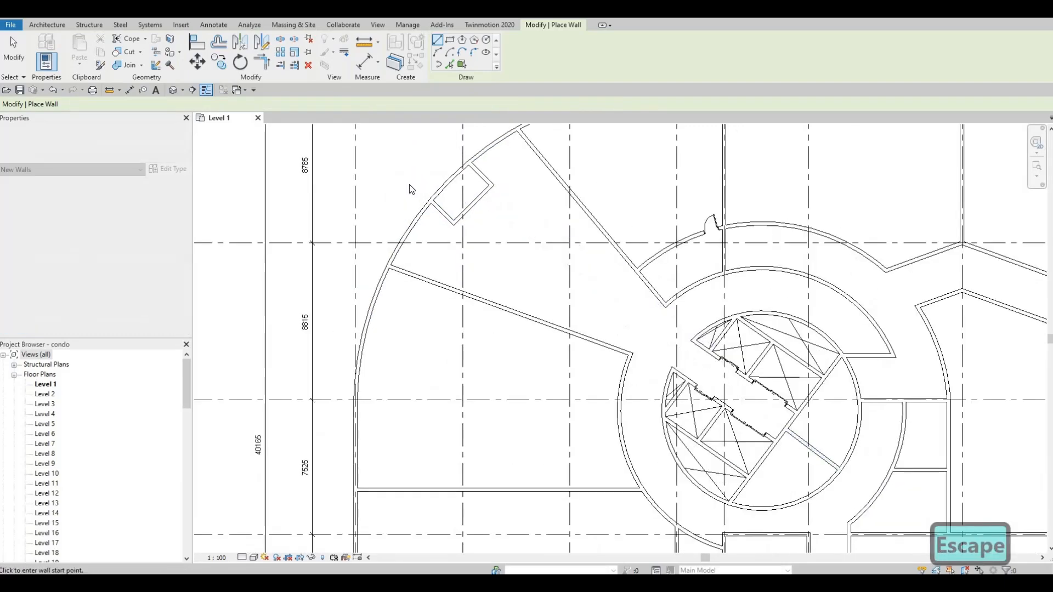
{"action": "key", "text": "Escape"}
{"action": "key", "text": "Escape"}
Nudge the three vestibule walls slightly down and left along the curved exterior wall.
{"action": "left_click_drag", "start_coordinate": [406, 153], "coordinate": [496, 259]}
{"action": "key", "text": "Down"}
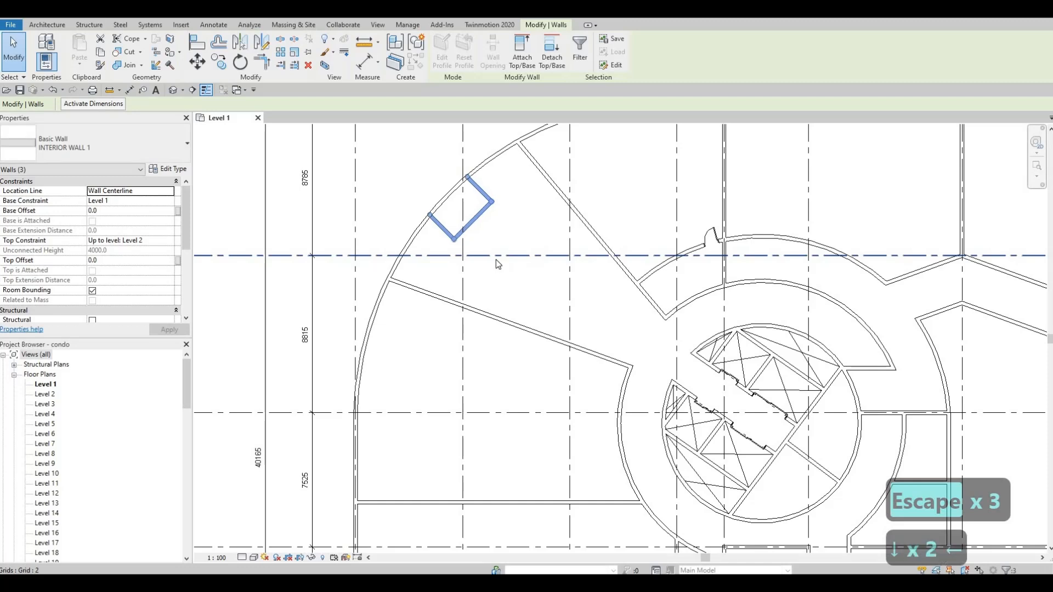
{"action": "key", "text": "Left"}
{"action": "key", "text": "Left"}
{"action": "key", "text": "Left"}
{"action": "key", "text": "Left"}
{"action": "key", "text": "Down"}
{"action": "key", "text": "Down"}
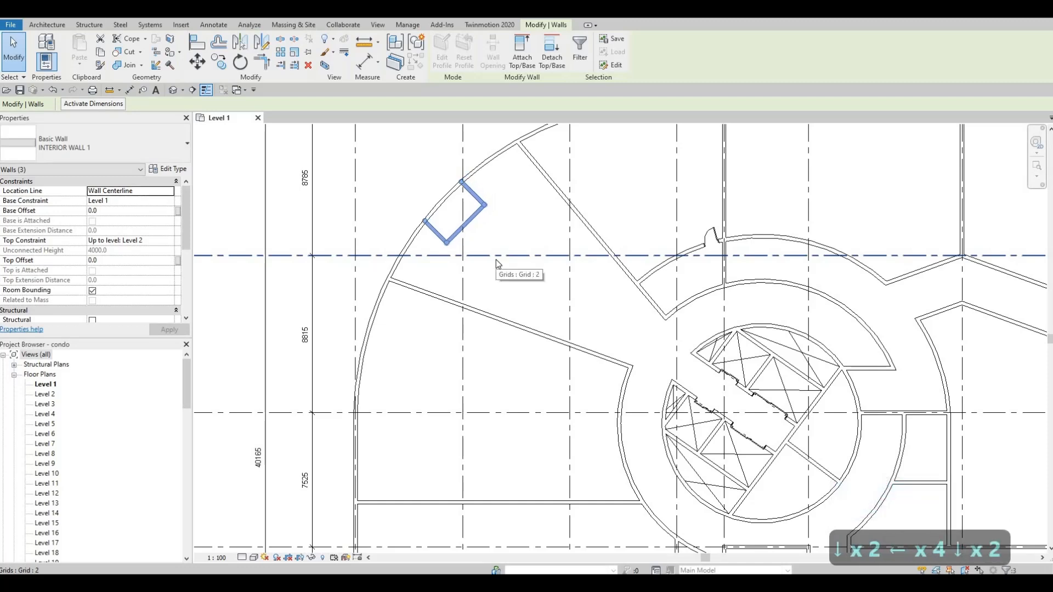
{"action": "key", "text": "Right"}
{"action": "key", "text": "Right"}
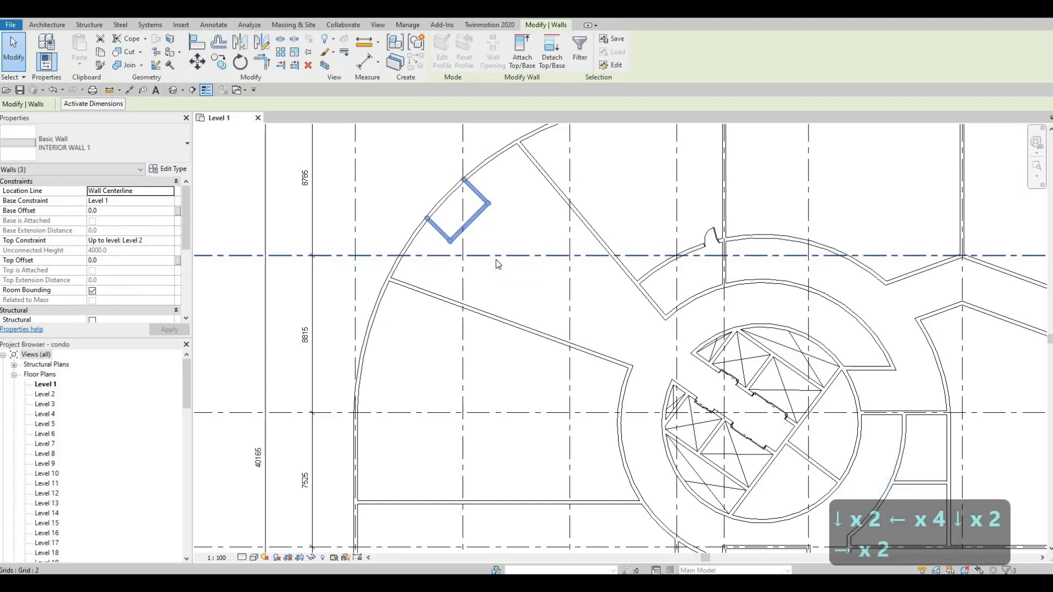
{"action": "key", "text": "Escape"}
{"action": "key", "text": "Escape"}
Place a 1700 x 2000mm M_Door-Passage-Double-Flush door in the vestibule's inner wall, 1500 mm from each side wall.
{"action": "middle_click_drag", "start_coordinate": [347, 224], "coordinate": [337, 222]}
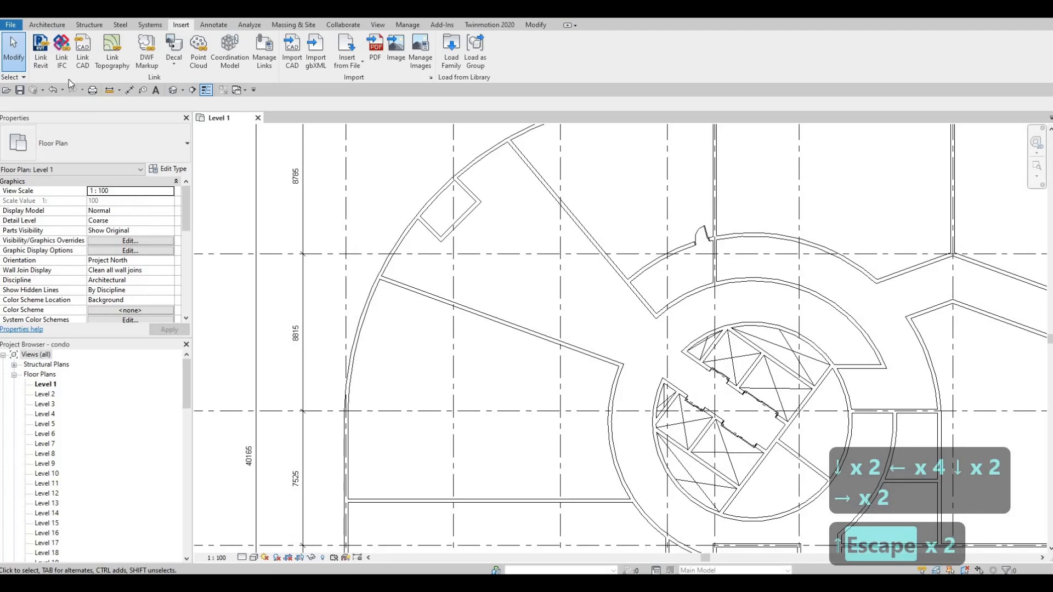
{"action": "key", "text": "d"}
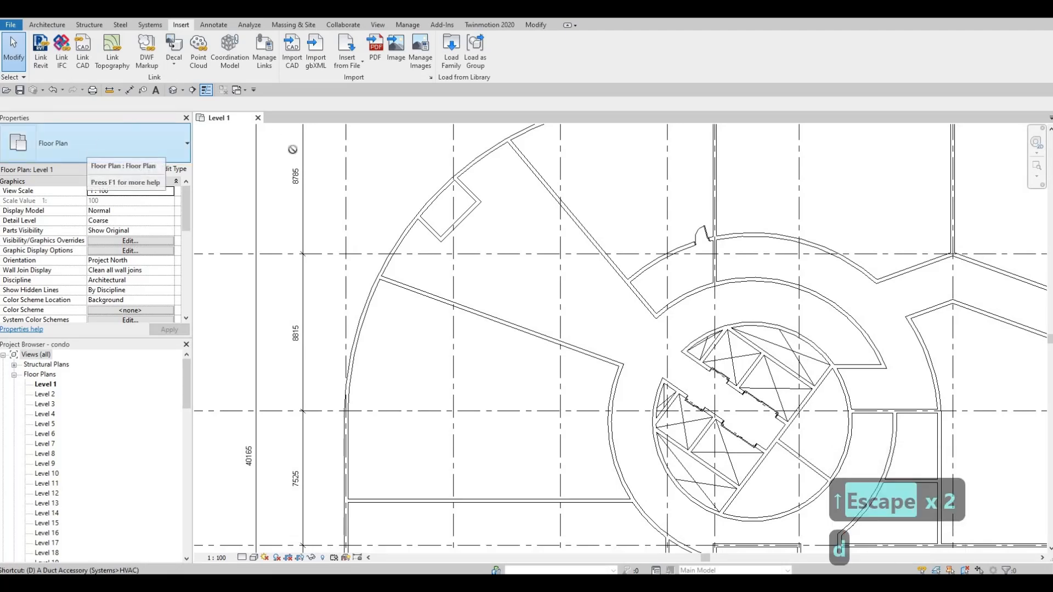
{"action": "key", "text": "r"}
{"action": "scroll", "coordinate": [440, 199], "scroll_direction": "up", "scroll_amount": 1}
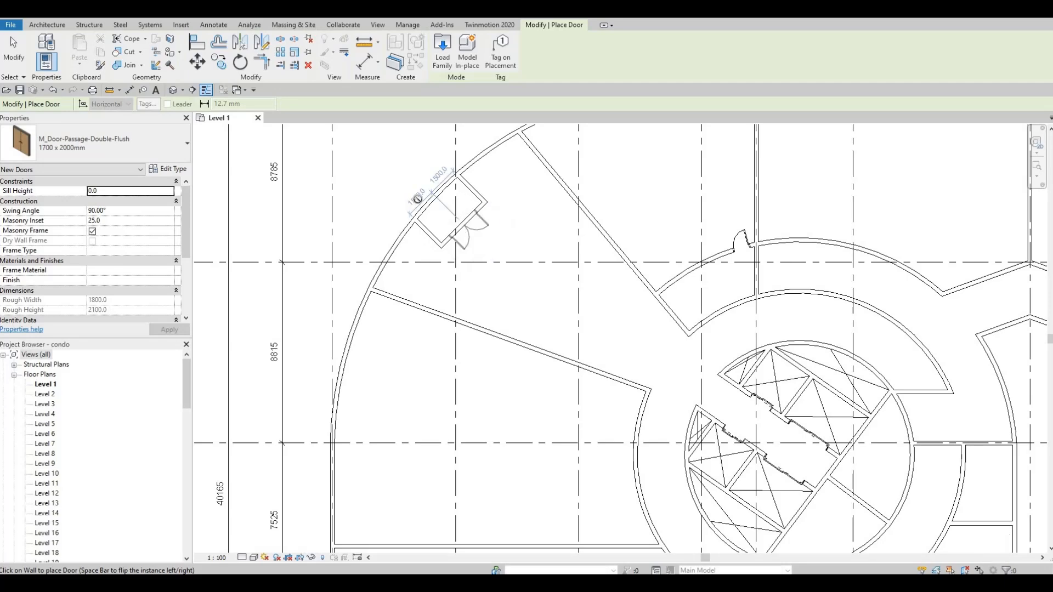
{"action": "left_click", "coordinate": [462, 225]}
{"action": "middle_click_drag", "start_coordinate": [545, 339], "coordinate": [504, 332]}
{"action": "scroll", "coordinate": [462, 260], "scroll_direction": "down", "scroll_amount": 1}
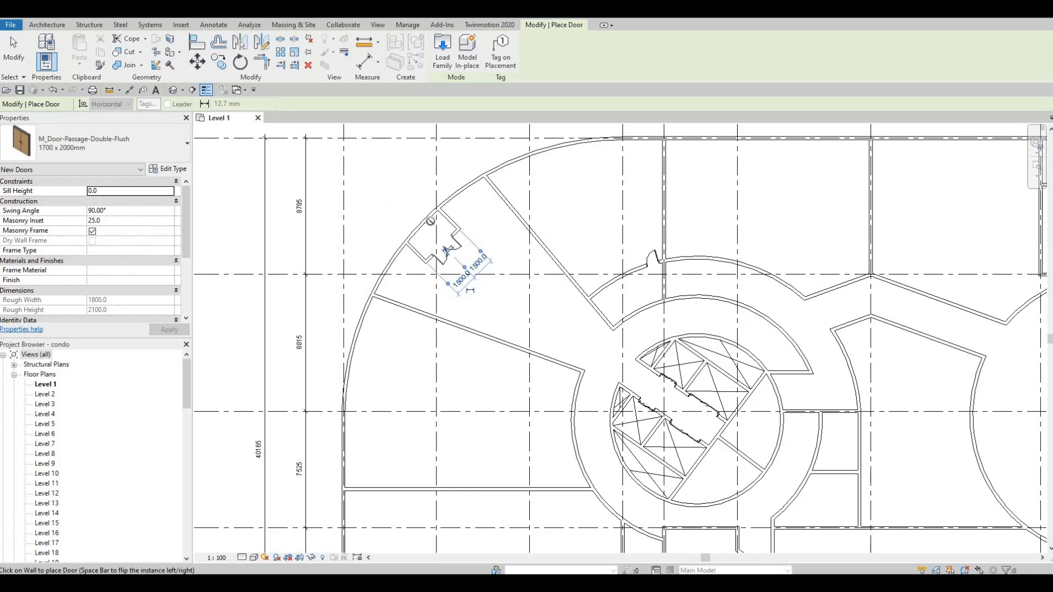
Place a matching 1700 x 2000mm double-flush door in the curved exterior wall between the vestibule's side walls.
{"action": "scroll", "coordinate": [447, 249], "scroll_direction": "up", "scroll_amount": 5}
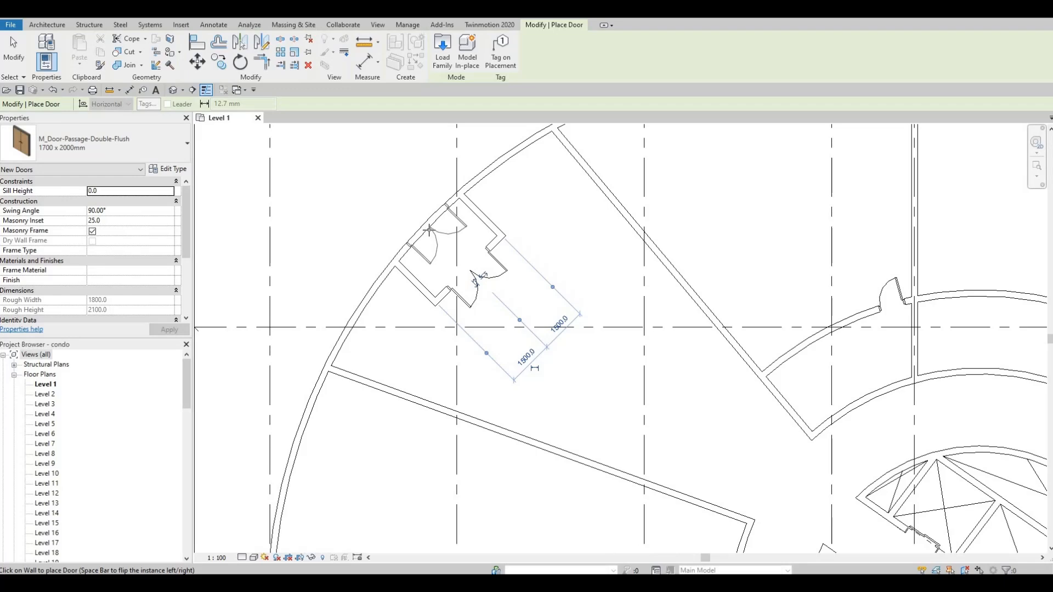
{"action": "left_click", "coordinate": [426, 227]}
{"action": "scroll", "coordinate": [634, 310], "scroll_direction": "down", "scroll_amount": 1}
Look over the Level 1 walls between the vestibule and the circular core for further door locations.
{"action": "middle_click_drag", "start_coordinate": [634, 310], "coordinate": [452, 232]}
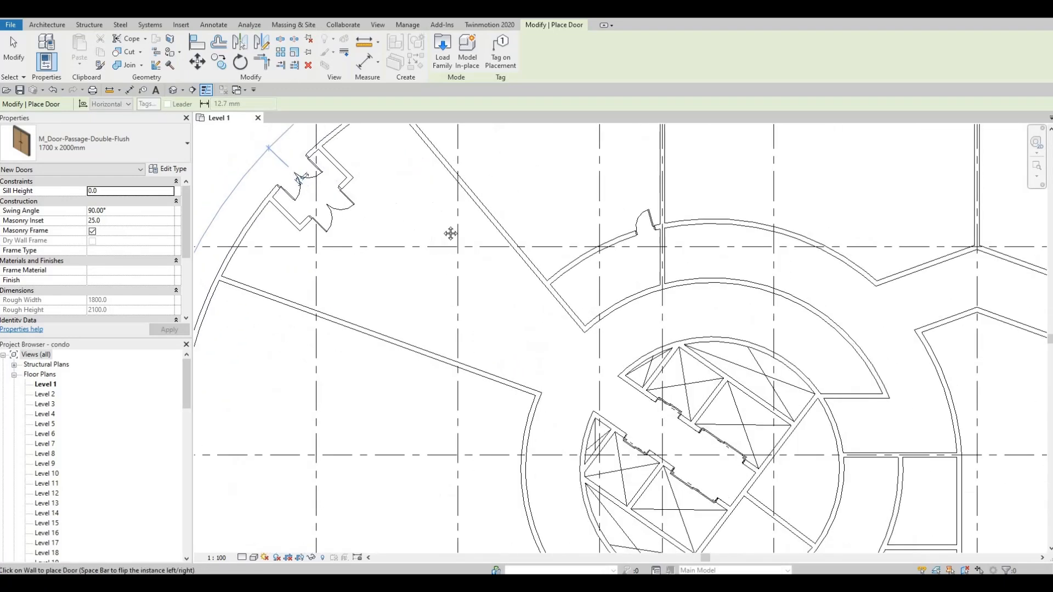
{"action": "scroll", "coordinate": [455, 304], "scroll_direction": "down", "scroll_amount": 1}
{"action": "middle_click_drag", "start_coordinate": [455, 305], "coordinate": [473, 239]}
{"action": "middle_click_drag", "start_coordinate": [331, 166], "coordinate": [389, 254]}
{"action": "scroll", "coordinate": [369, 219], "scroll_direction": "up", "scroll_amount": 2}
{"action": "scroll", "coordinate": [347, 256], "scroll_direction": "up", "scroll_amount": 2}
{"action": "middle_click_drag", "start_coordinate": [435, 311], "coordinate": [380, 236]}
{"action": "scroll", "coordinate": [380, 237], "scroll_direction": "down", "scroll_amount": 3}
{"action": "scroll", "coordinate": [466, 215], "scroll_direction": "down", "scroll_amount": 1}
{"action": "middle_click_drag", "start_coordinate": [492, 254], "coordinate": [400, 285]}
{"action": "scroll", "coordinate": [454, 249], "scroll_direction": "down", "scroll_amount": 1}
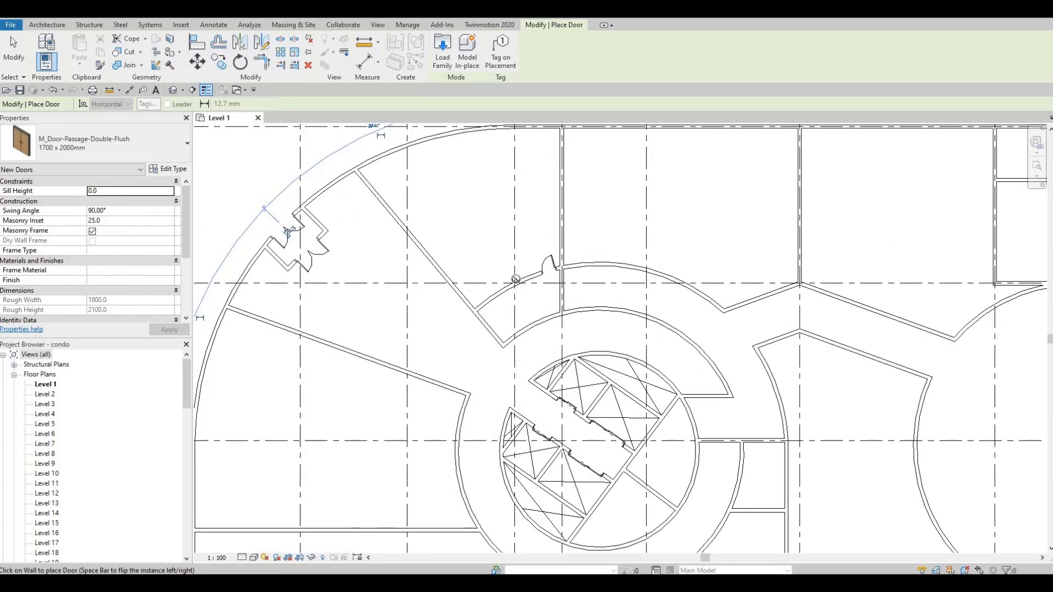
{"action": "middle_click_drag", "start_coordinate": [515, 279], "coordinate": [514, 263]}
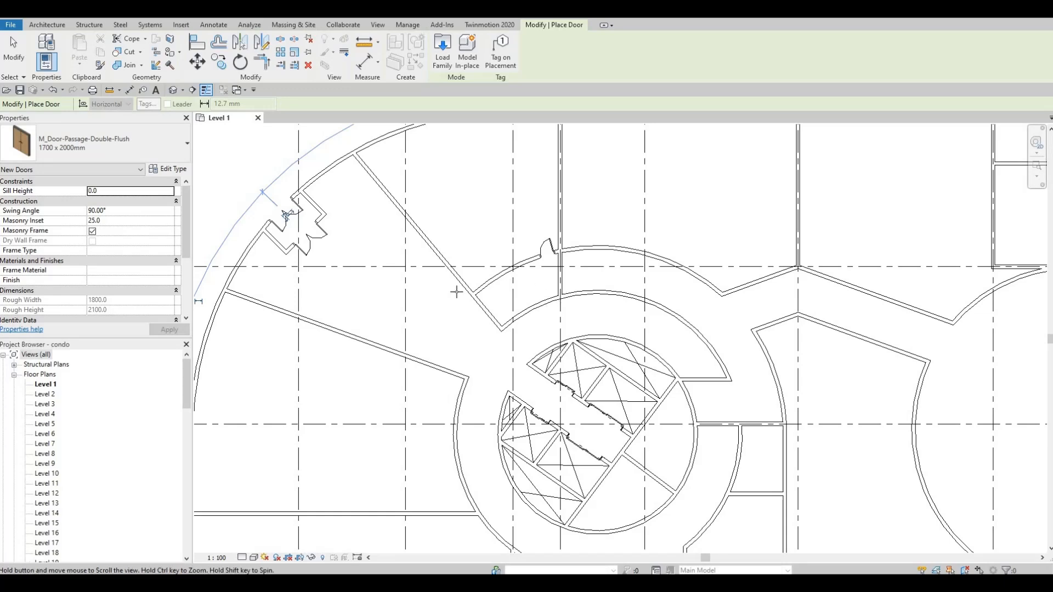
Place 1700 x 2000mm double-flush doors in the horizontal partition and exterior wall above the large round hall, about 4240 mm from the left side wall.
{"action": "middle_click_drag", "start_coordinate": [627, 282], "coordinate": [612, 272]}
{"action": "middle_click_drag", "start_coordinate": [760, 208], "coordinate": [682, 214]}
{"action": "middle_click_drag", "start_coordinate": [972, 163], "coordinate": [682, 216]}
{"action": "scroll", "coordinate": [682, 215], "scroll_direction": "up", "scroll_amount": 1}
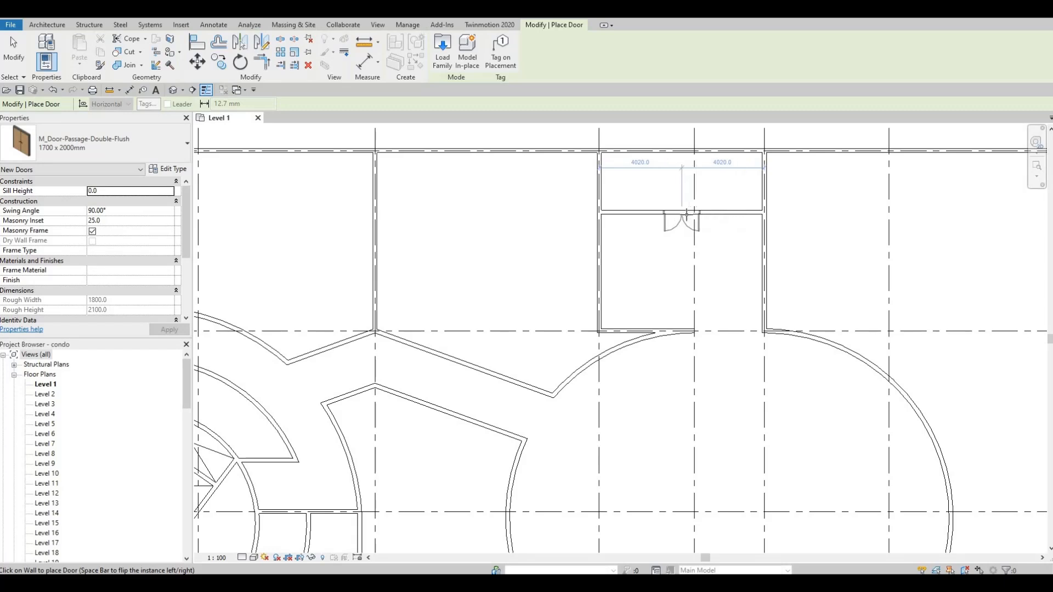
{"action": "left_click", "coordinate": [686, 215]}
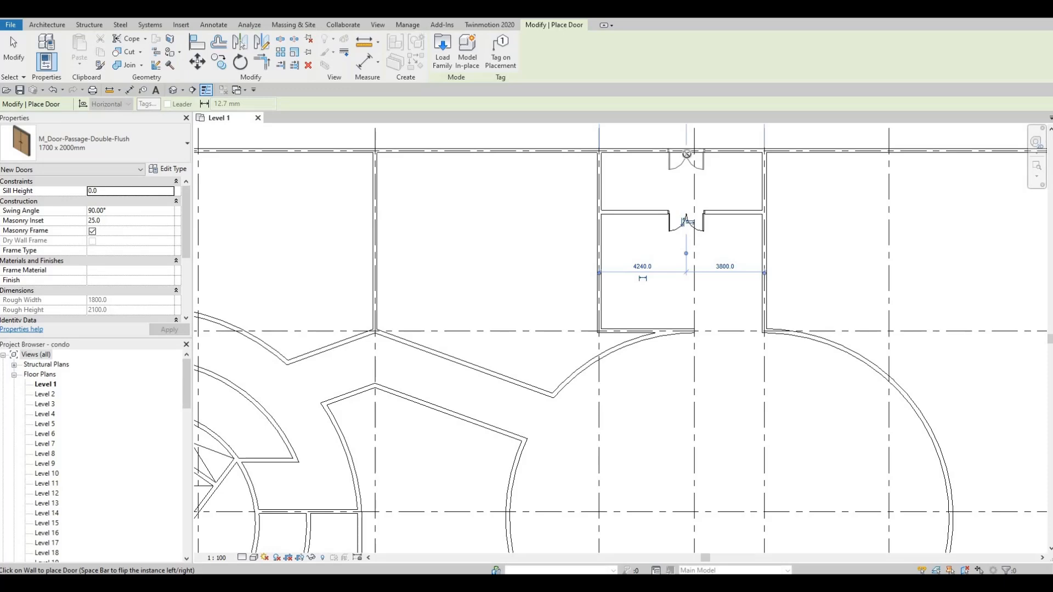
{"action": "key", "text": "Escape"}
{"action": "middle_click_drag", "start_coordinate": [541, 245], "coordinate": [581, 221]}
{"action": "scroll", "coordinate": [581, 221], "scroll_direction": "down", "scroll_amount": 3}
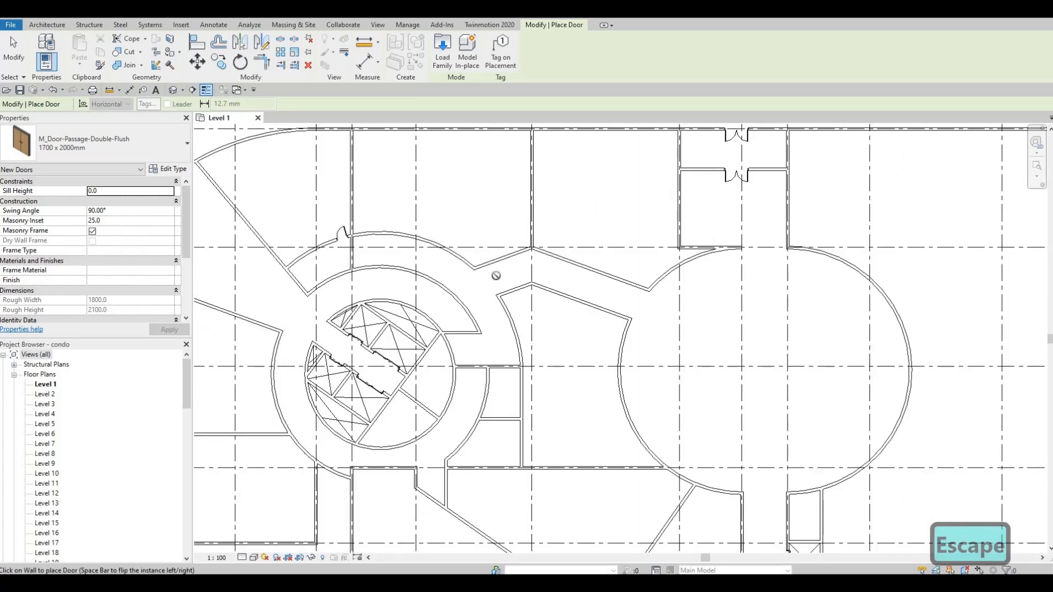
Place another 750 x 2000mm M_Door-Passage-Single-Flush door in the short vertical partition crossing the curved strip above the core, with its hinge side flipped.
{"action": "scroll", "coordinate": [496, 275], "scroll_direction": "up", "scroll_amount": 2}
{"action": "key", "text": "Escape"}
{"action": "key", "text": "Escape"}
{"action": "key", "text": "Escape"}
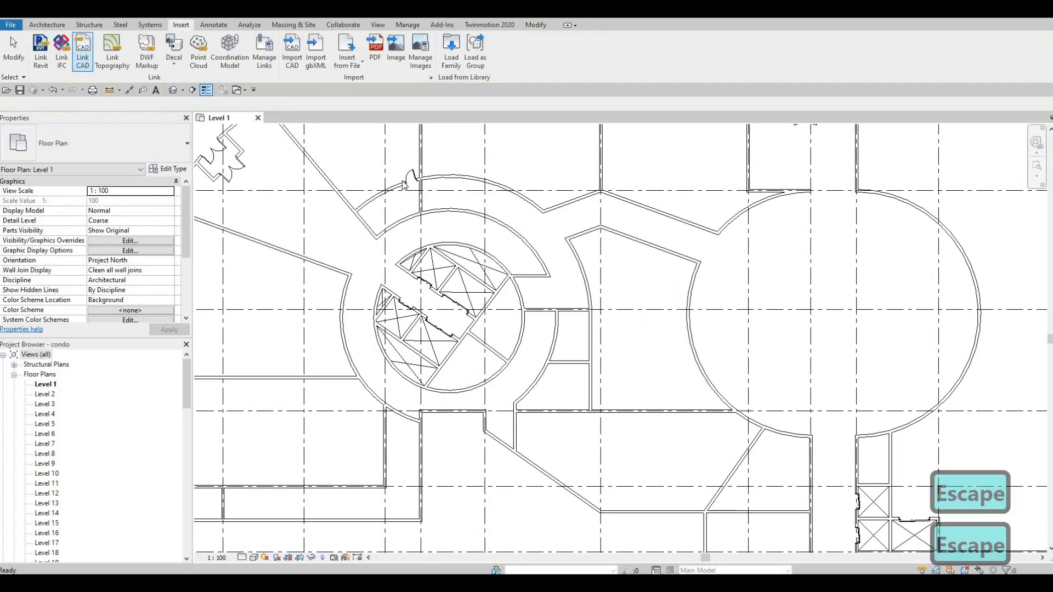
{"action": "left_click", "coordinate": [411, 177]}
{"action": "scroll", "coordinate": [411, 176], "scroll_direction": "up", "scroll_amount": 2}
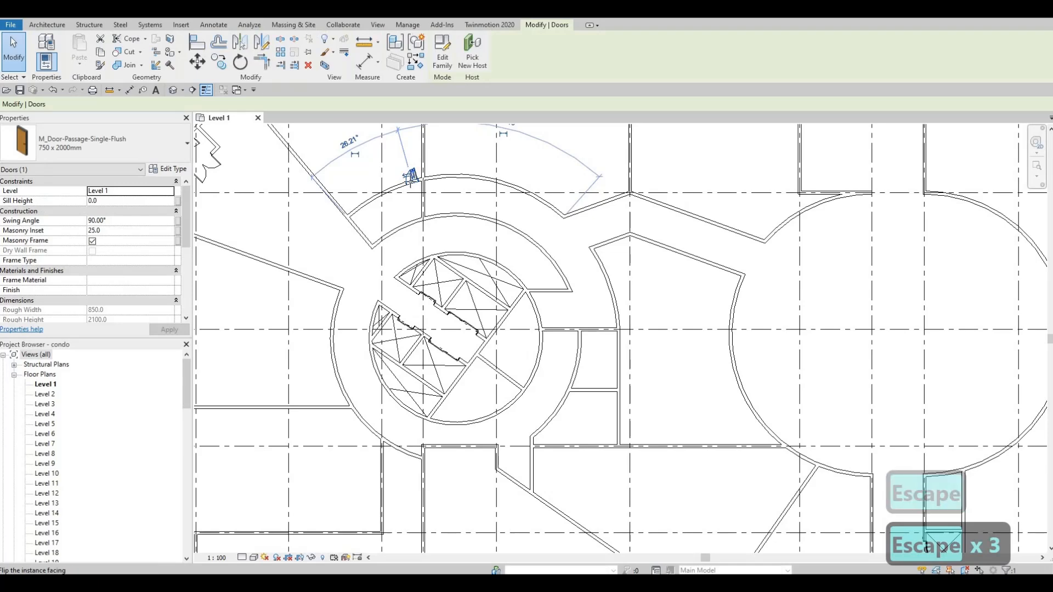
{"action": "key", "text": "c"}
{"action": "key", "text": "s"}
{"action": "scroll", "coordinate": [411, 189], "scroll_direction": "up", "scroll_amount": 2}
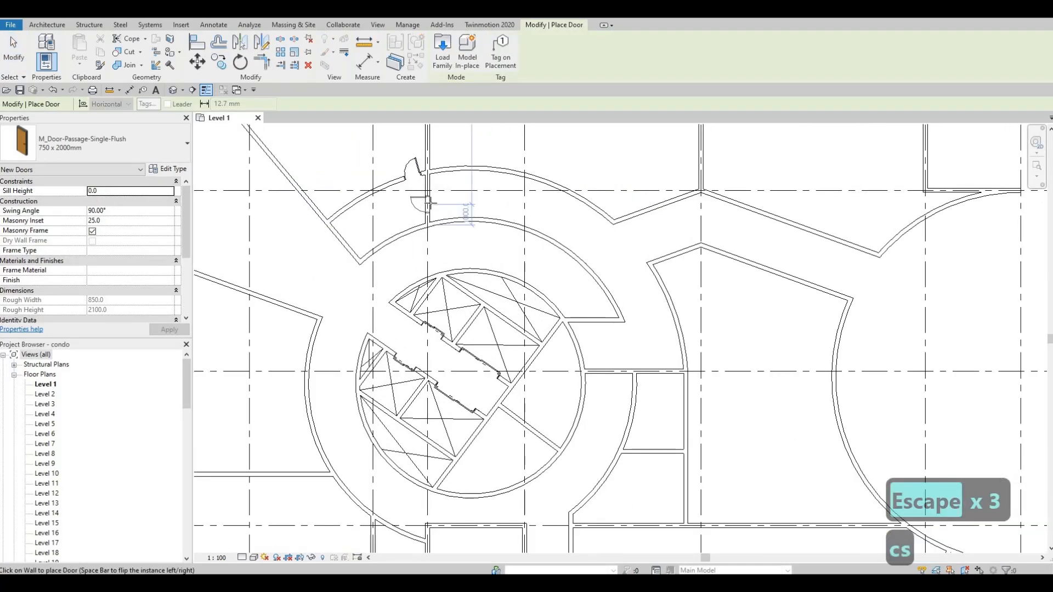
{"action": "key", "text": "space"}
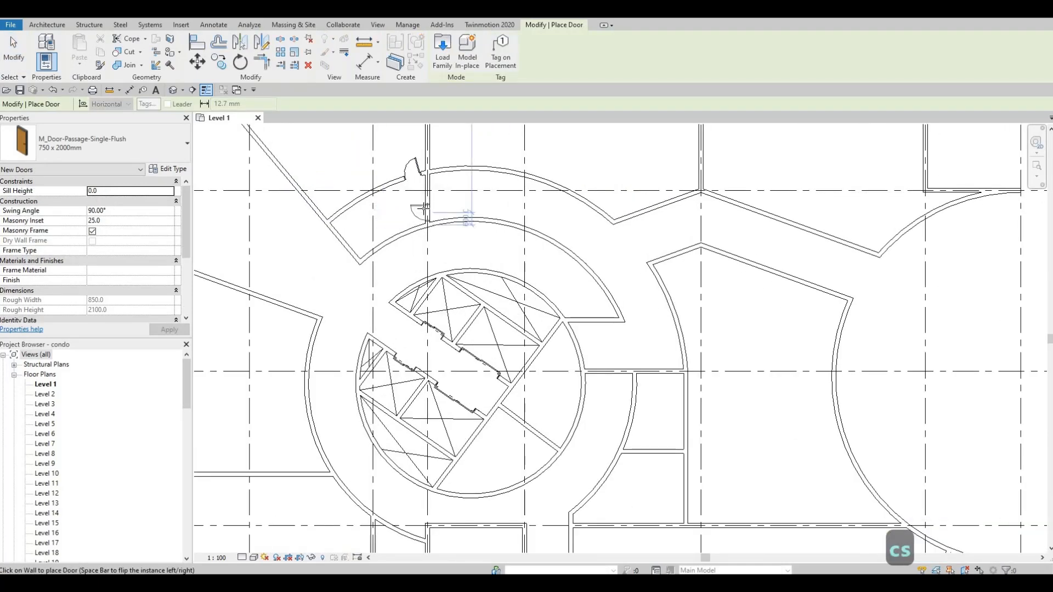
{"action": "scroll", "coordinate": [427, 210], "scroll_direction": "up", "scroll_amount": 2}
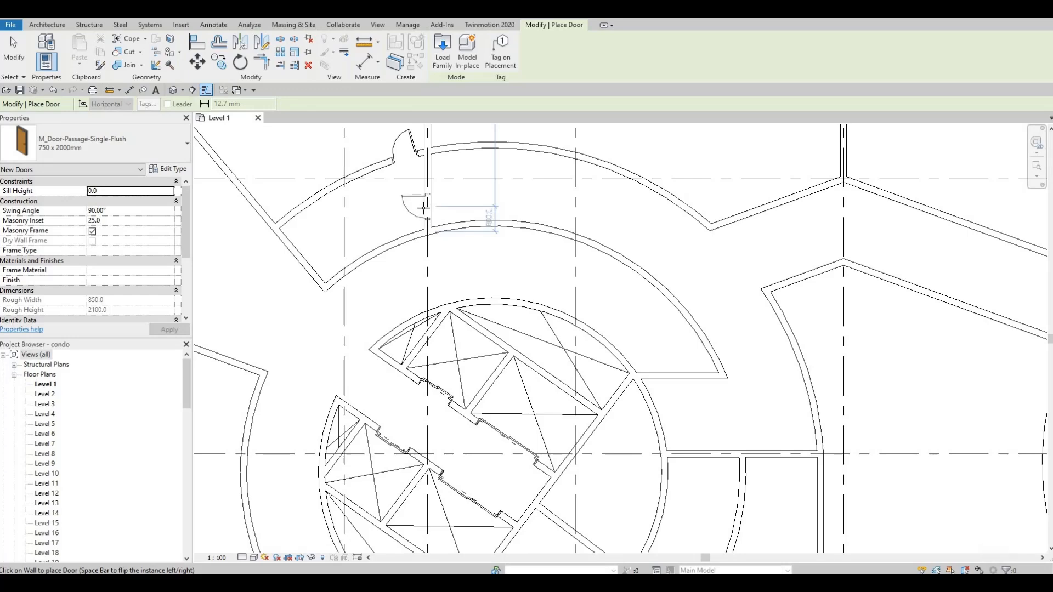
{"action": "key", "text": "space"}
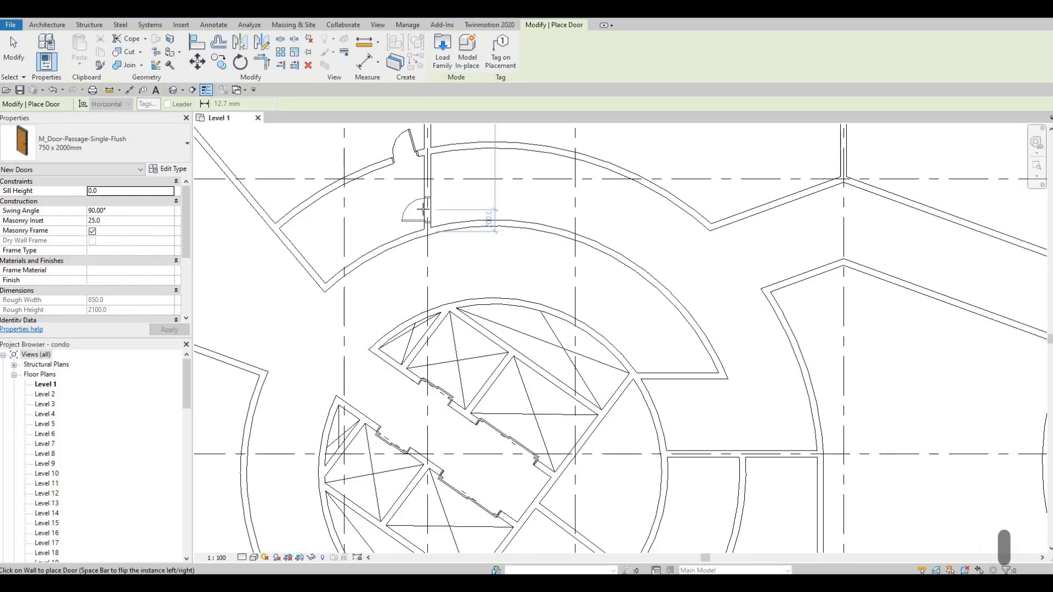
Place 750 x 2000mm single-flush doors in the circular core wall, one in the lower arc and one near its upper-right end.
{"action": "middle_click_drag", "start_coordinate": [419, 335], "coordinate": [496, 202]}
{"action": "middle_click_drag", "start_coordinate": [393, 404], "coordinate": [475, 282]}
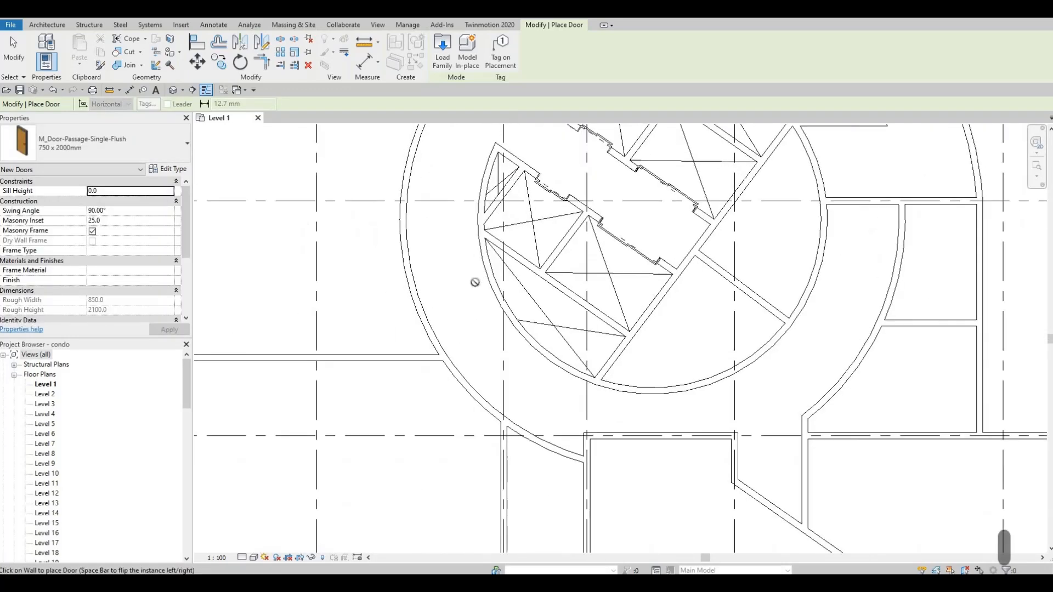
{"action": "scroll", "coordinate": [475, 281], "scroll_direction": "down", "scroll_amount": 1}
{"action": "scroll", "coordinate": [464, 278], "scroll_direction": "down", "scroll_amount": 2}
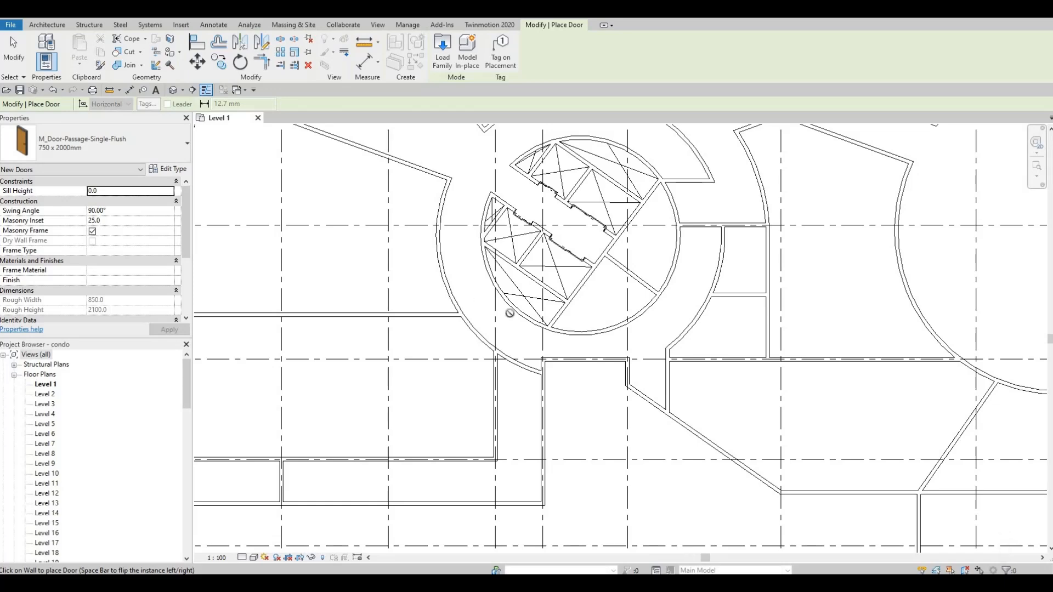
{"action": "scroll", "coordinate": [589, 248], "scroll_direction": "up", "scroll_amount": 3}
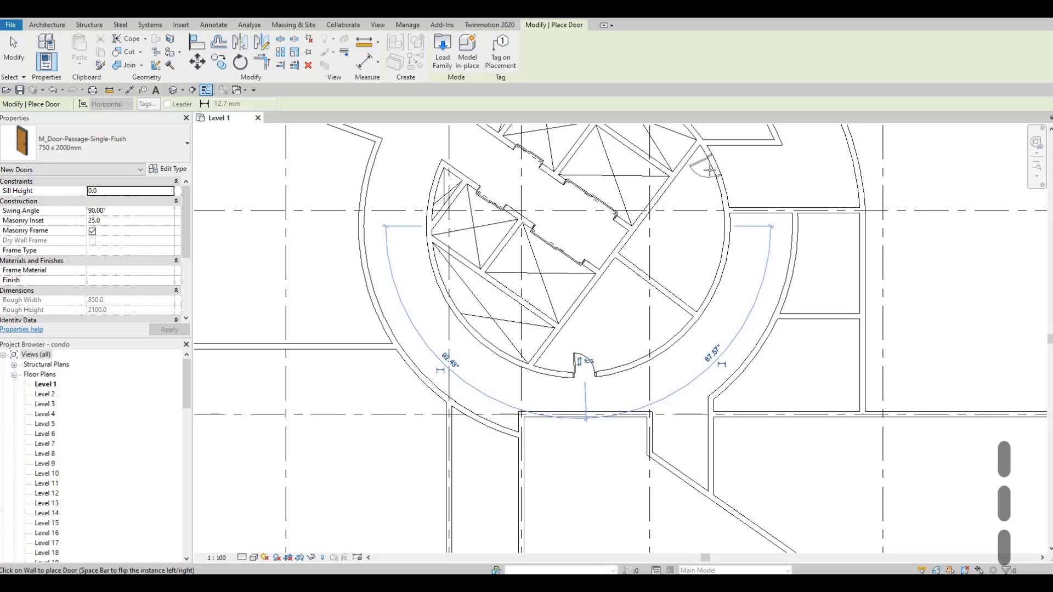
{"action": "scroll", "coordinate": [680, 294], "scroll_direction": "down", "scroll_amount": 4}
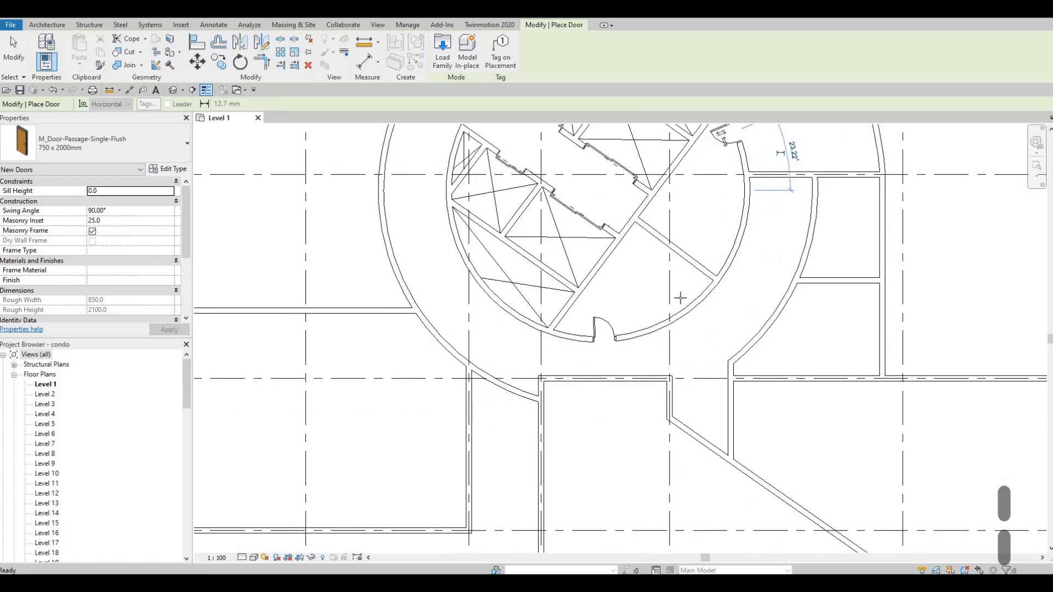
{"action": "scroll", "coordinate": [626, 315], "scroll_direction": "down", "scroll_amount": 2}
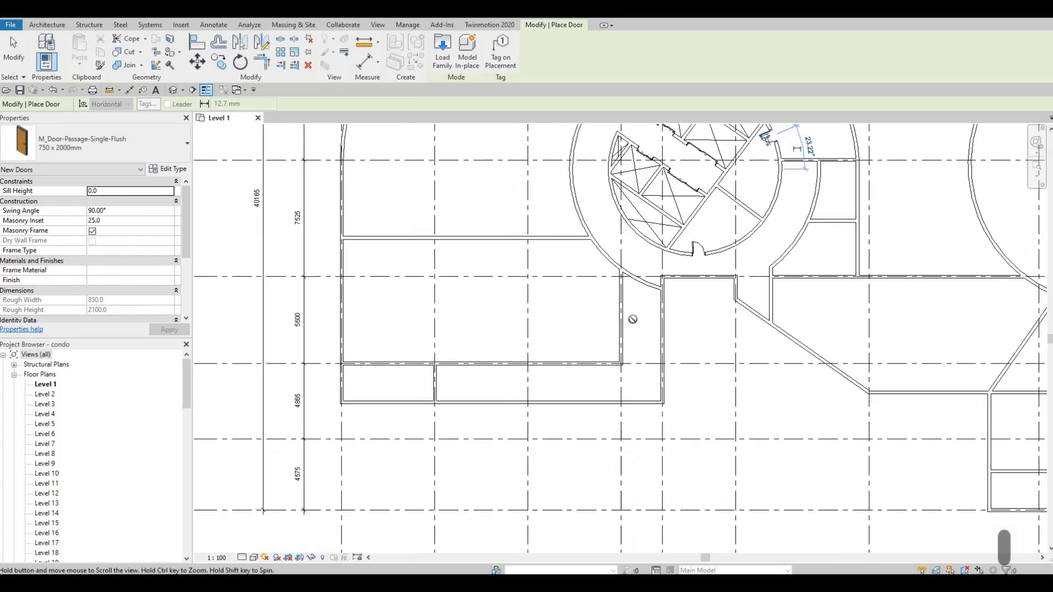
{"action": "middle_click_drag", "start_coordinate": [607, 316], "coordinate": [568, 290]}
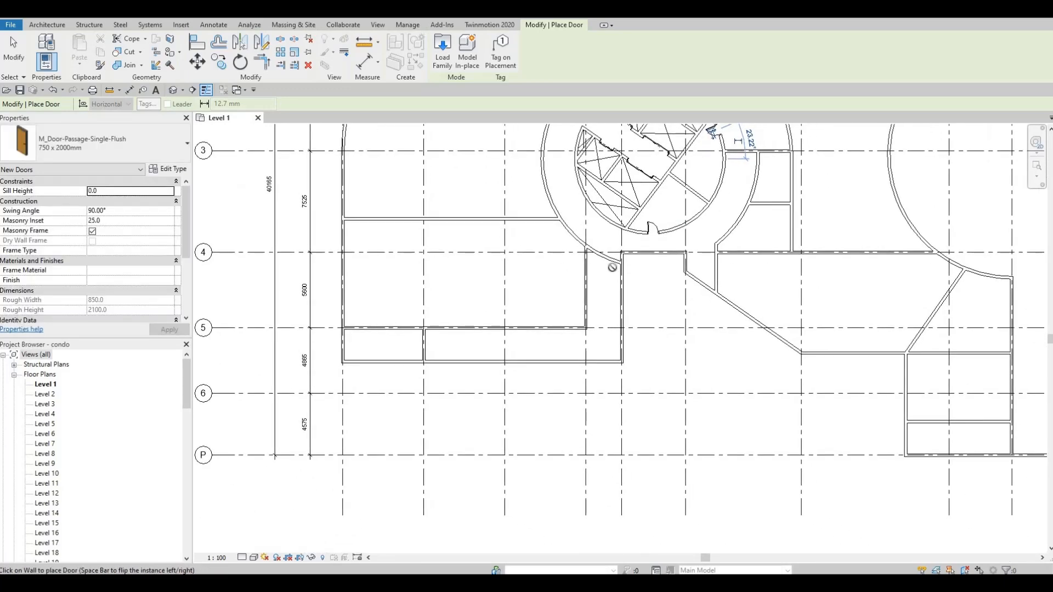
Look over the lower Level 1 walls from the circular core to the large round hall for further door locations.
{"action": "middle_click_drag", "start_coordinate": [630, 353], "coordinate": [527, 284]}
{"action": "scroll", "coordinate": [592, 299], "scroll_direction": "up", "scroll_amount": 1}
{"action": "middle_click_drag", "start_coordinate": [652, 286], "coordinate": [535, 316]}
{"action": "scroll", "coordinate": [521, 304], "scroll_direction": "down", "scroll_amount": 1}
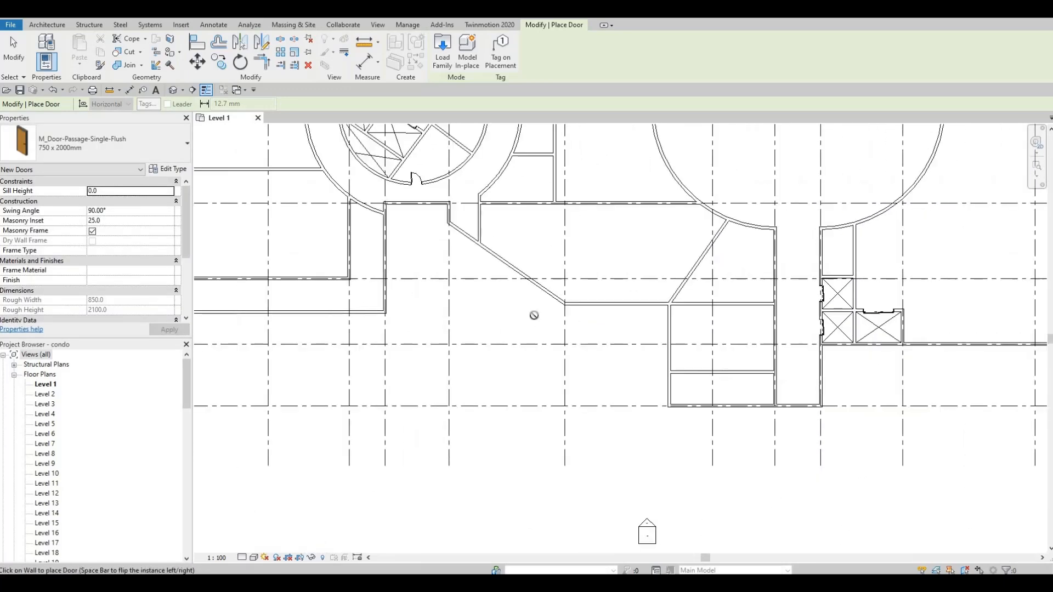
{"action": "middle_click_drag", "start_coordinate": [632, 285], "coordinate": [574, 286]}
{"action": "middle_click_drag", "start_coordinate": [609, 405], "coordinate": [608, 418]}
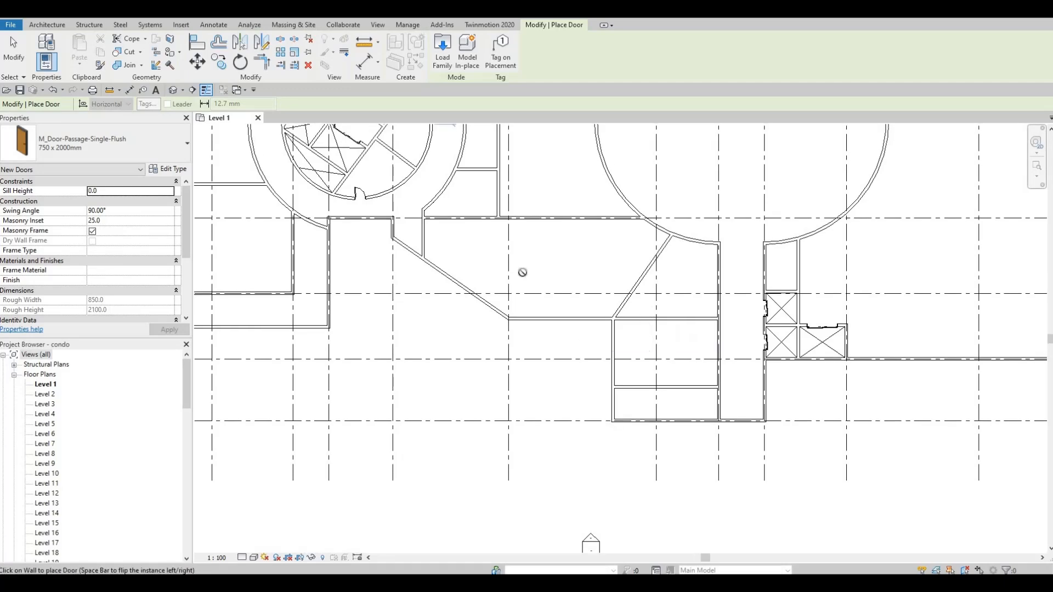
{"action": "scroll", "coordinate": [521, 273], "scroll_direction": "down", "scroll_amount": 1}
{"action": "middle_click_drag", "start_coordinate": [521, 275], "coordinate": [669, 431]}
{"action": "scroll", "coordinate": [669, 431], "scroll_direction": "down", "scroll_amount": 1}
{"action": "middle_click_drag", "start_coordinate": [527, 396], "coordinate": [589, 307]}
{"action": "scroll", "coordinate": [589, 307], "scroll_direction": "up", "scroll_amount": 2}
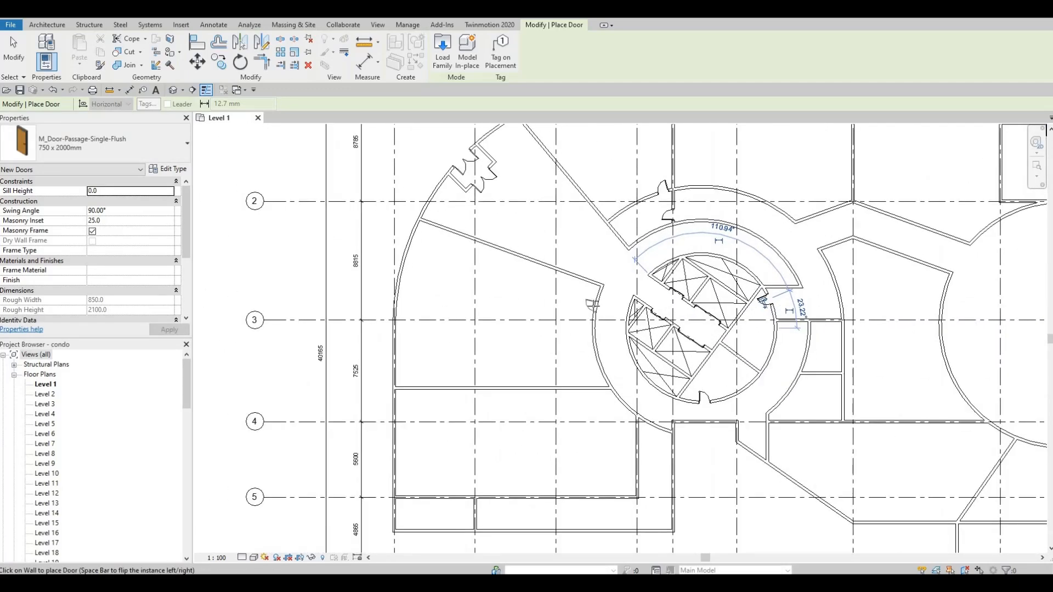
Place 750 x 2000mm single-flush doors in the lower-left curved wall around the core, one on each side of the long horizontal partition.
{"action": "scroll", "coordinate": [595, 307], "scroll_direction": "up", "scroll_amount": 1}
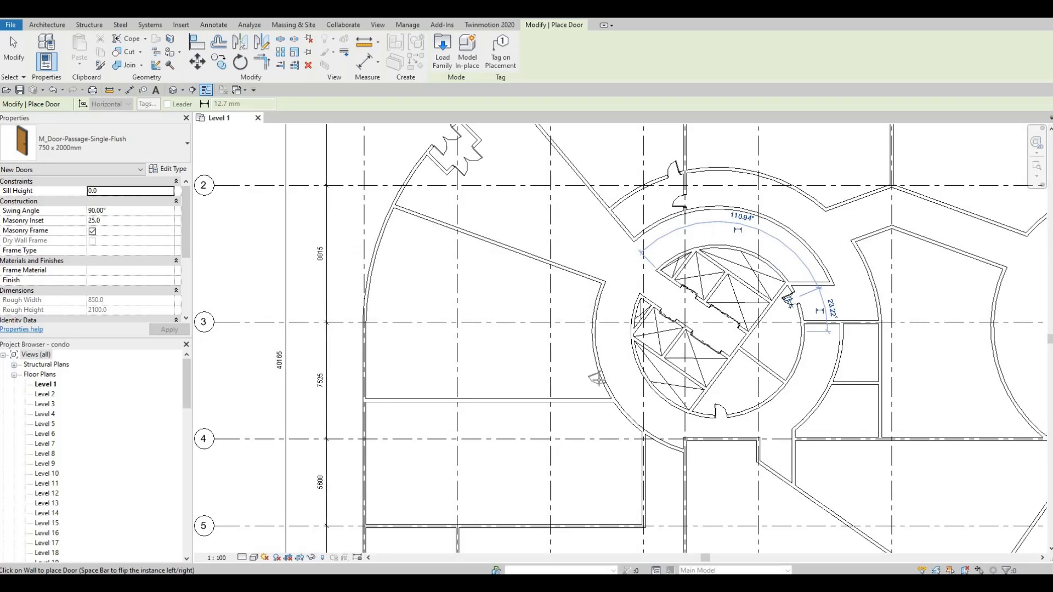
{"action": "left_click", "coordinate": [605, 381]}
{"action": "middle_click_drag", "start_coordinate": [641, 436], "coordinate": [603, 331]}
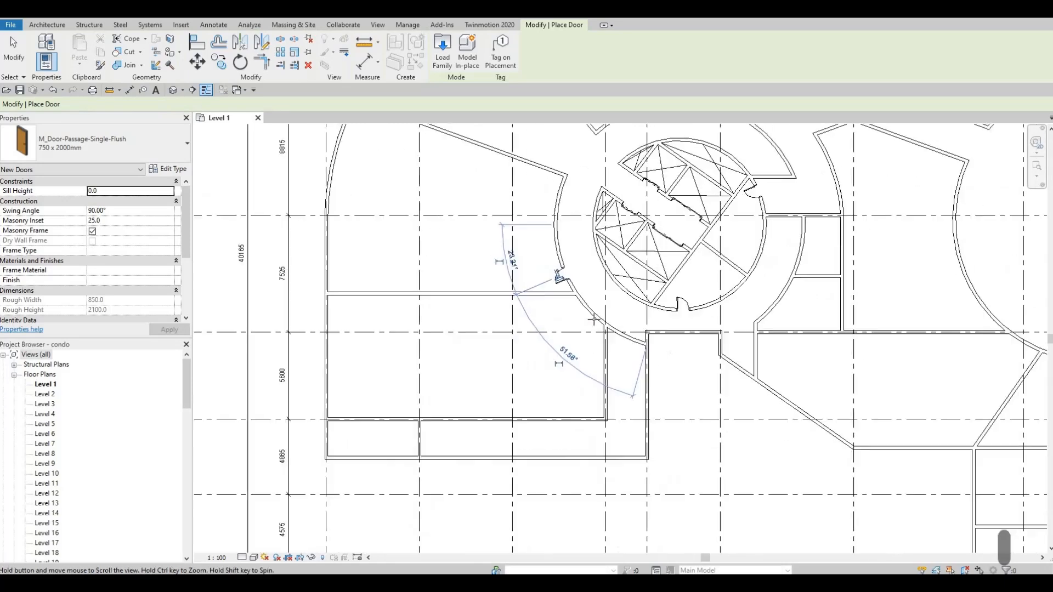
{"action": "scroll", "coordinate": [603, 330], "scroll_direction": "up", "scroll_amount": 2}
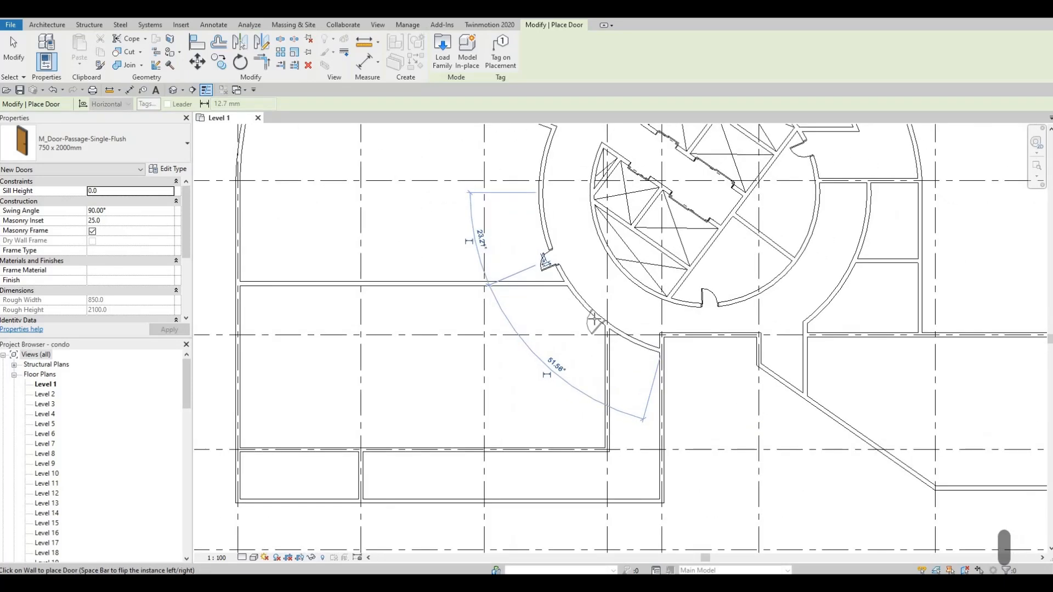
{"action": "left_click", "coordinate": [603, 340]}
Place single-flush doors in the small lower-left room: outer wall, 700 mm from the partition, and short vertical partition, 700 mm from the upper wall.
{"action": "middle_click_drag", "start_coordinate": [406, 428], "coordinate": [488, 289]}
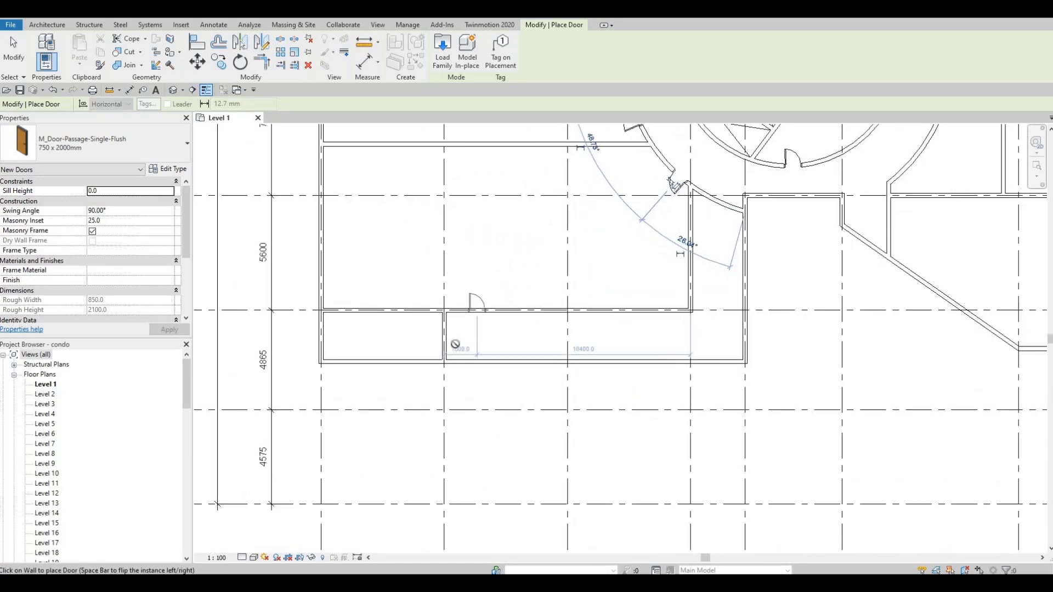
{"action": "scroll", "coordinate": [449, 365], "scroll_direction": "up", "scroll_amount": 1}
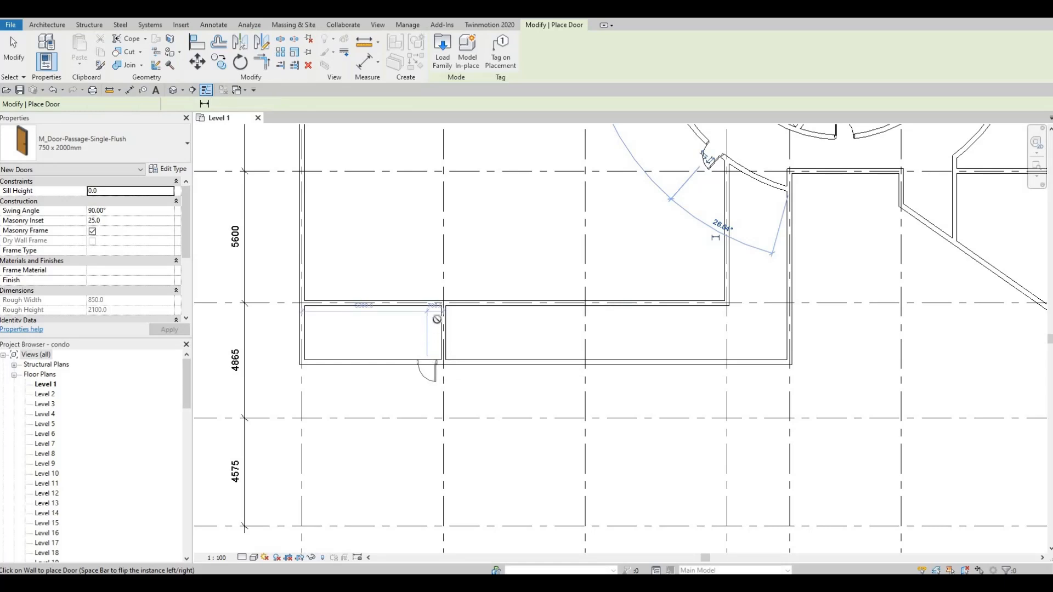
{"action": "left_click", "coordinate": [431, 366]}
{"action": "key", "text": "space"}
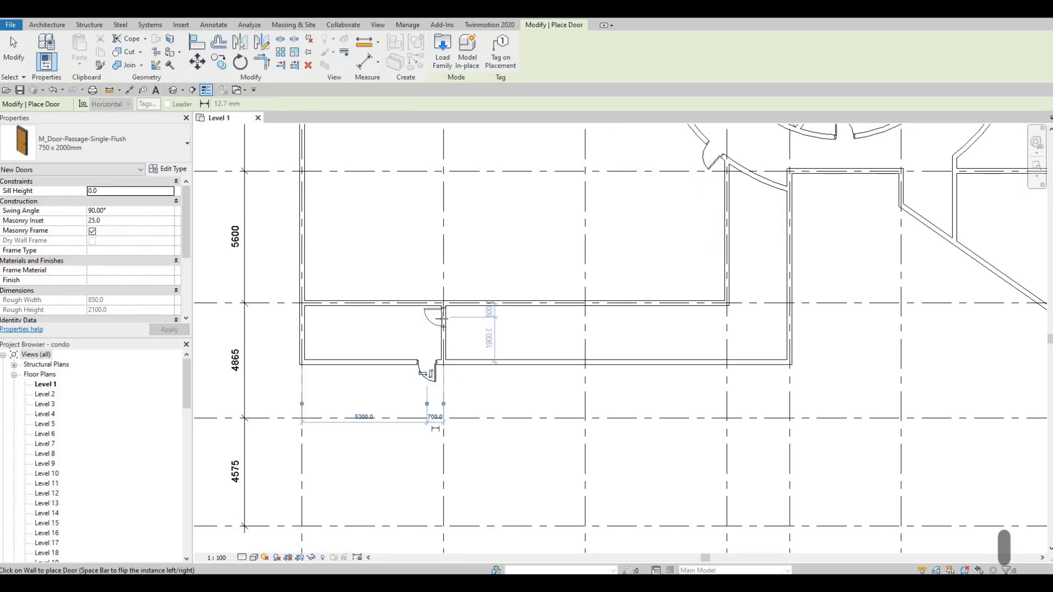
{"action": "left_click", "coordinate": [442, 319]}
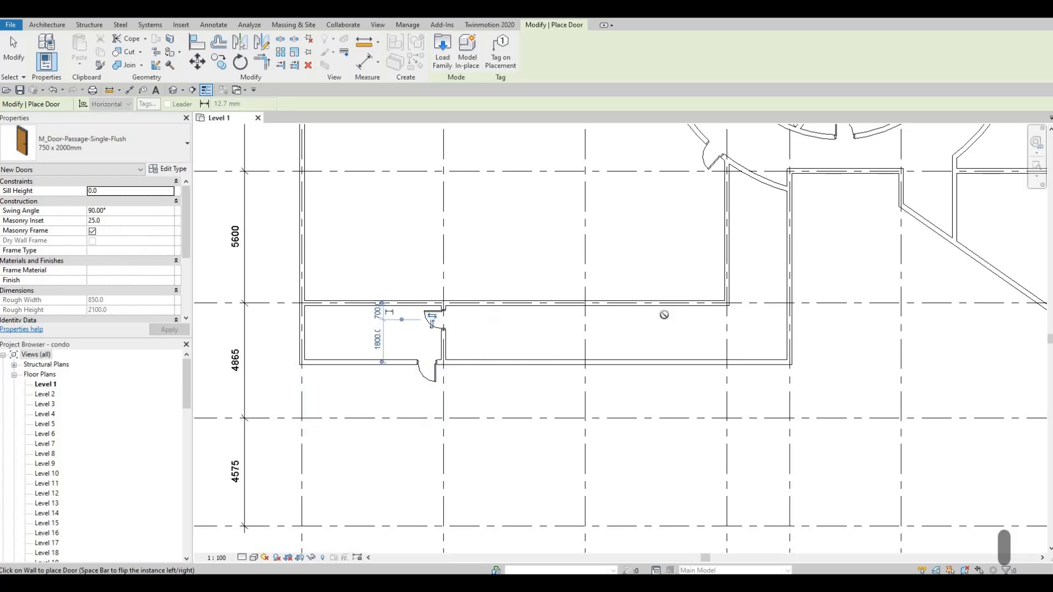
Place a 750 x 2000mm single-flush door across the passage below the core, in the curved wall's lower end, with its swing flipped.
{"action": "middle_click_drag", "start_coordinate": [728, 284], "coordinate": [597, 423]}
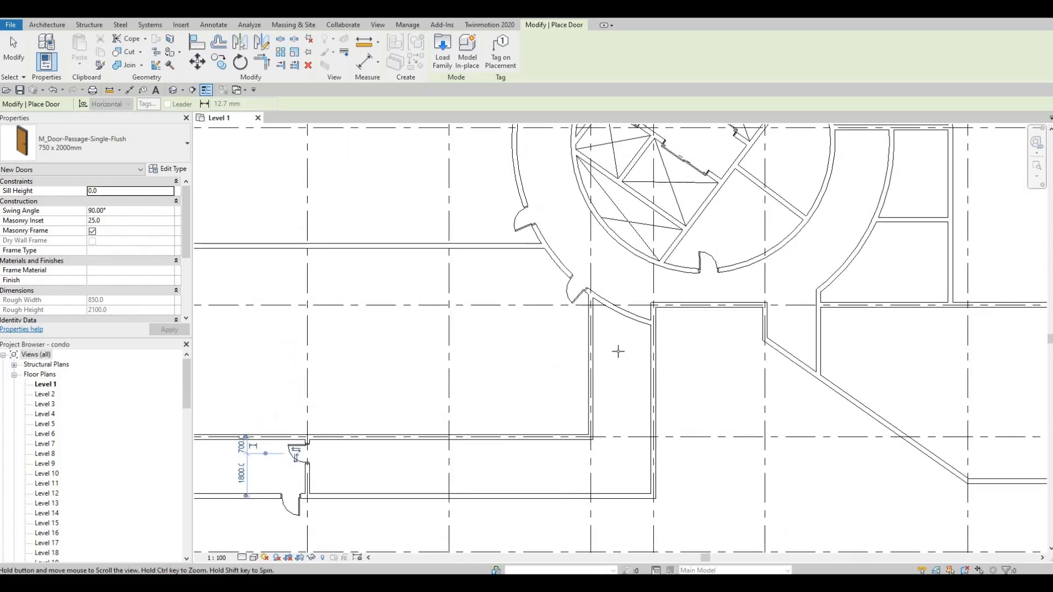
{"action": "scroll", "coordinate": [618, 350], "scroll_direction": "down", "scroll_amount": 1}
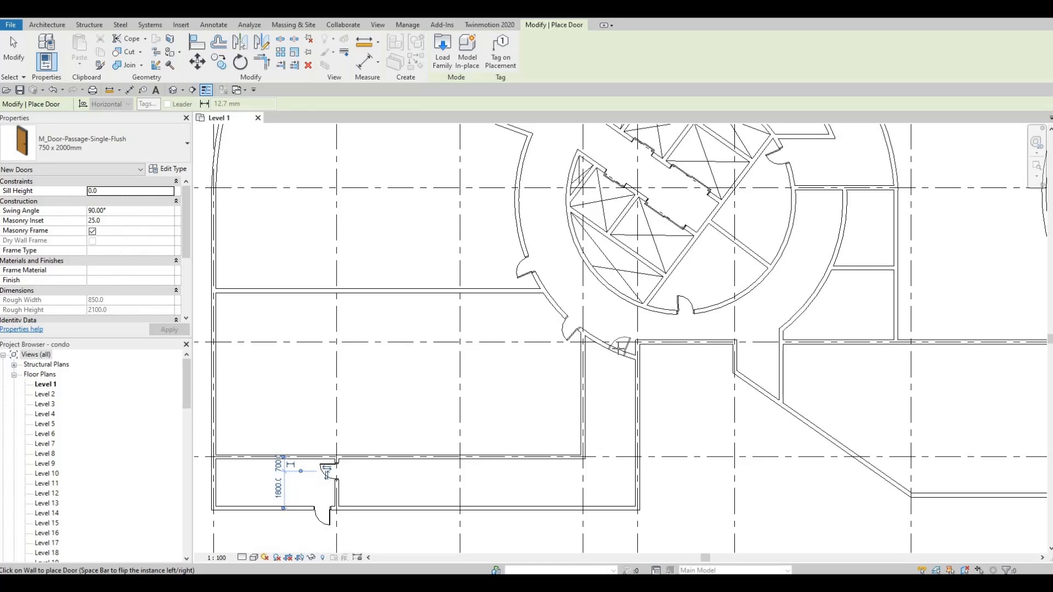
{"action": "key", "text": "space"}
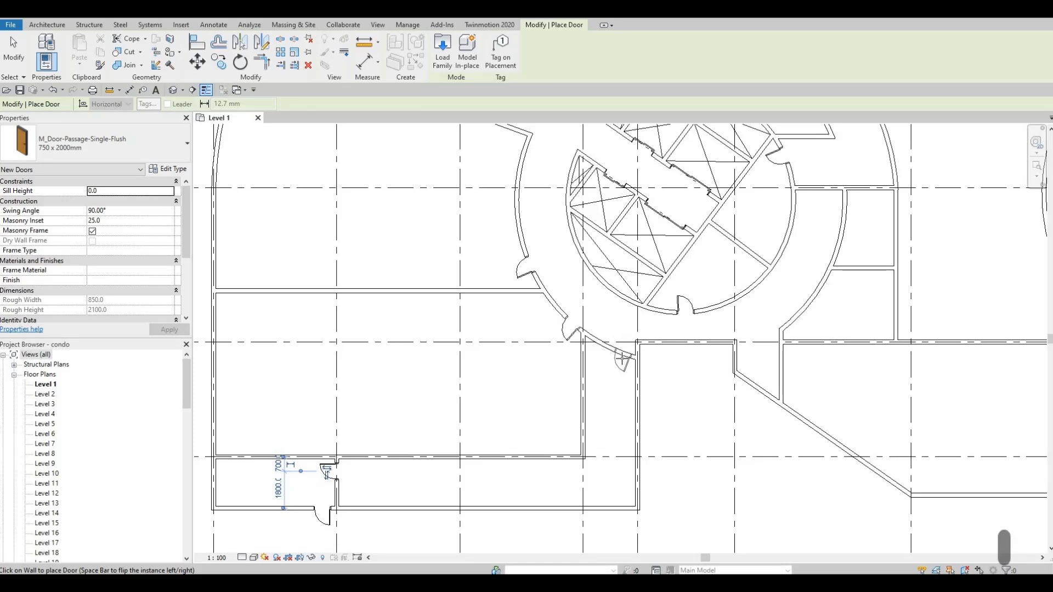
{"action": "left_click", "coordinate": [624, 360]}
Place 750 x 2000mm single-flush doors in the curved wall right of the core, one below and one above the short horizontal partition.
{"action": "middle_click_drag", "start_coordinate": [685, 384], "coordinate": [609, 418]}
{"action": "scroll", "coordinate": [586, 400], "scroll_direction": "down", "scroll_amount": 1}
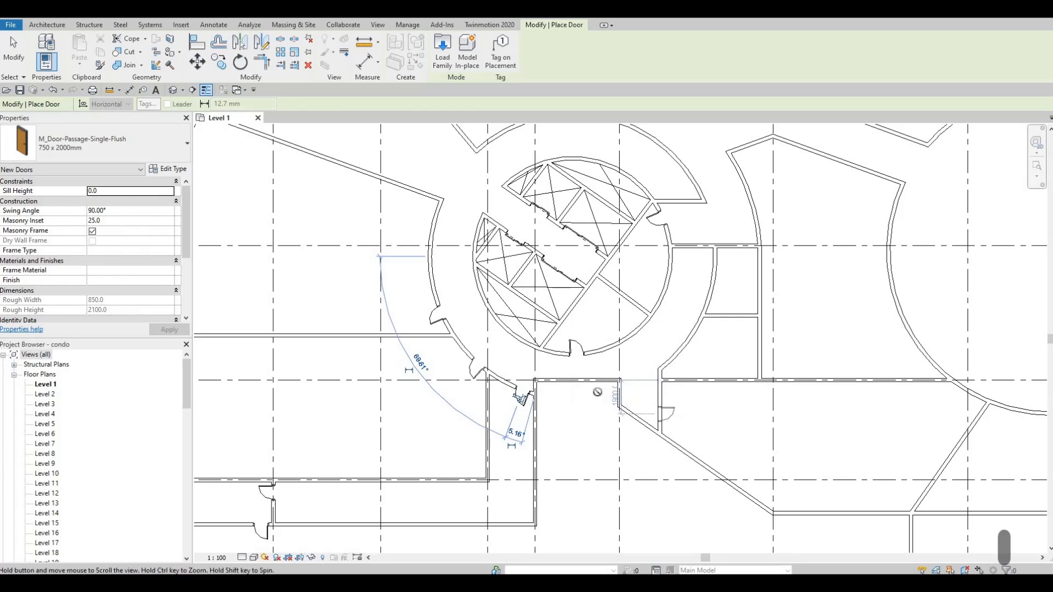
{"action": "middle_click_drag", "start_coordinate": [752, 403], "coordinate": [592, 360]}
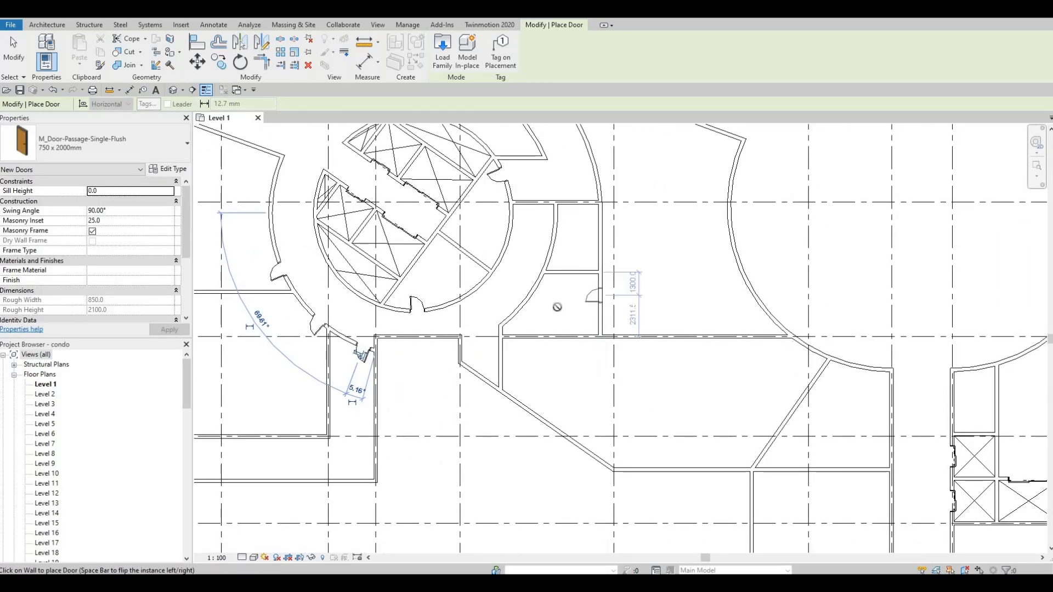
{"action": "middle_click_drag", "start_coordinate": [566, 310], "coordinate": [575, 350]}
{"action": "scroll", "coordinate": [609, 335], "scroll_direction": "down", "scroll_amount": 2}
{"action": "scroll", "coordinate": [572, 343], "scroll_direction": "up", "scroll_amount": 3}
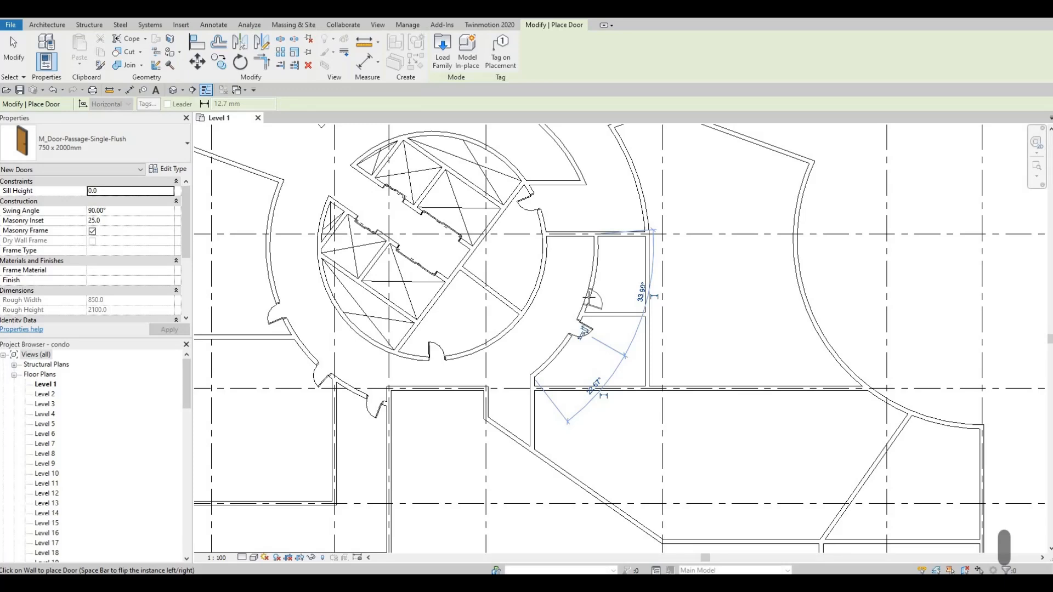
{"action": "left_click", "coordinate": [589, 298]}
{"action": "middle_click_drag", "start_coordinate": [514, 333], "coordinate": [571, 369]}
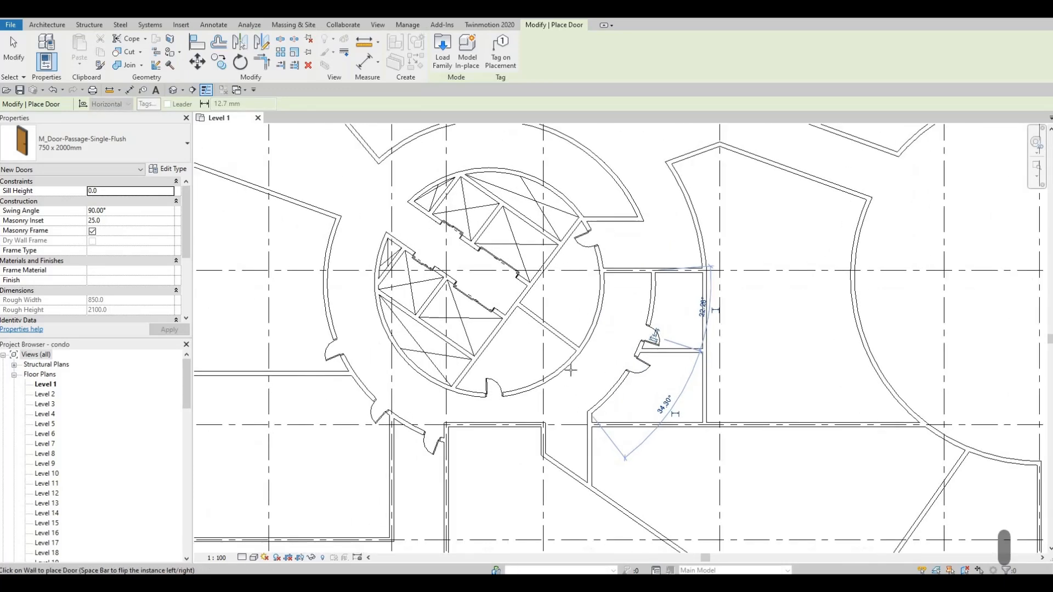
Place single-flush doors in the two short horizontal walls right of the core, each 700 mm from the core-side end, flipping the upper one.
{"action": "middle_click_drag", "start_coordinate": [623, 343], "coordinate": [619, 385]}
{"action": "middle_click_drag", "start_coordinate": [646, 290], "coordinate": [624, 329]}
{"action": "scroll", "coordinate": [602, 359], "scroll_direction": "up", "scroll_amount": 1}
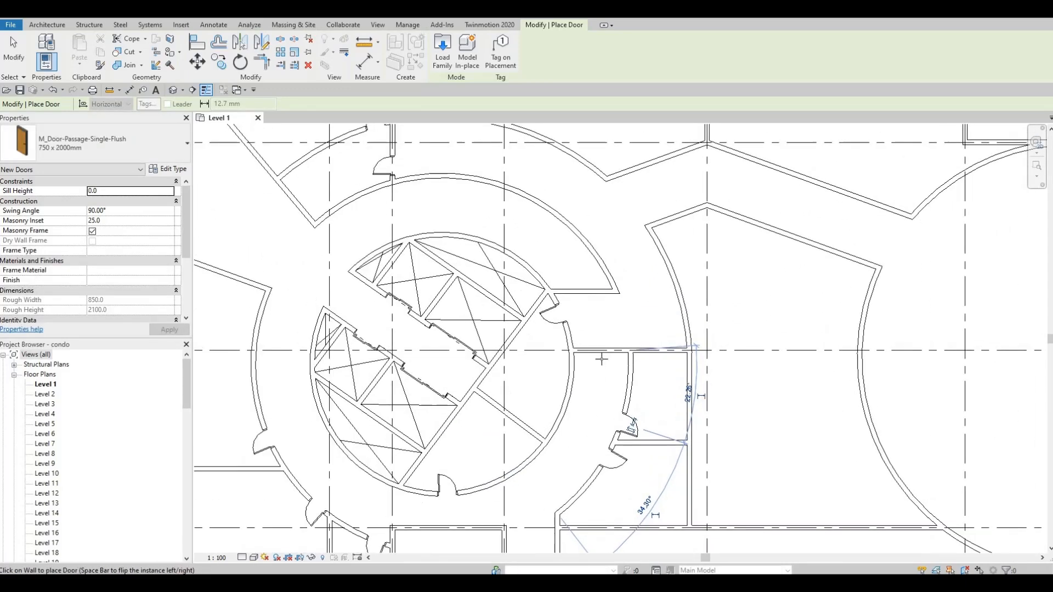
{"action": "scroll", "coordinate": [602, 360], "scroll_direction": "up", "scroll_amount": 1}
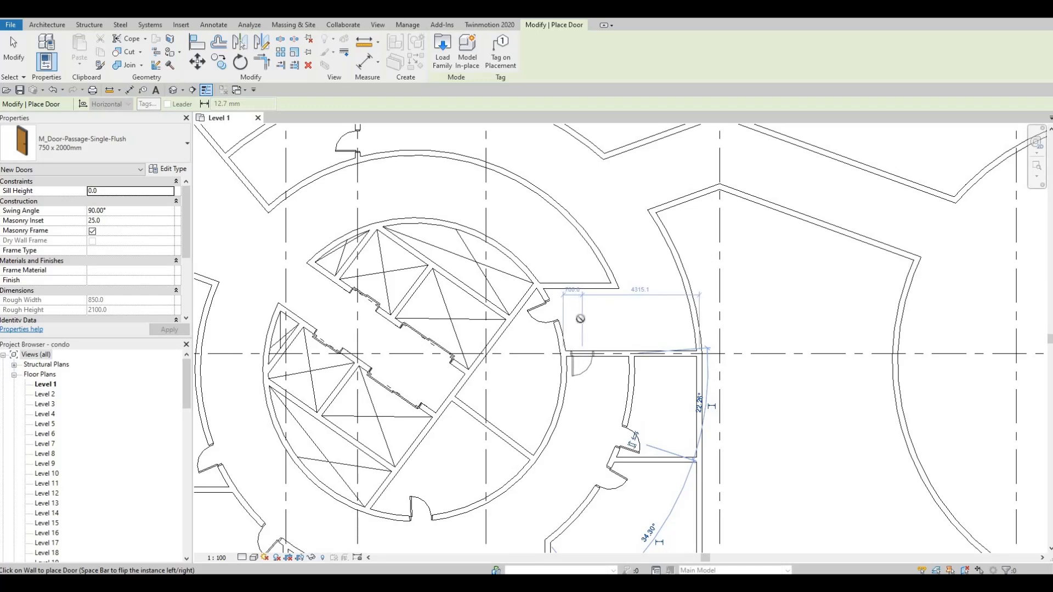
{"action": "left_click", "coordinate": [571, 365]}
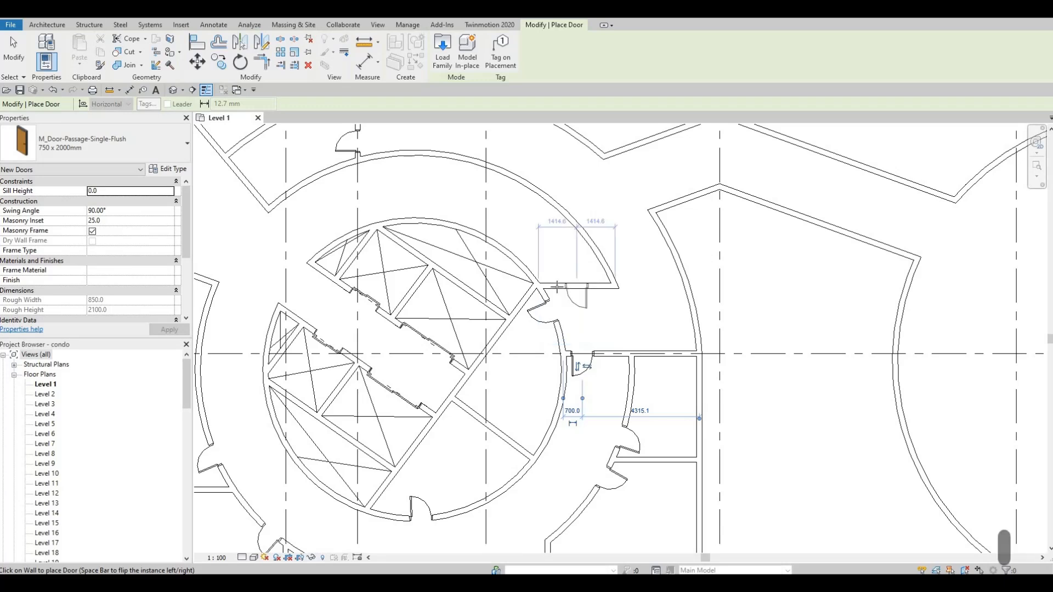
{"action": "key", "text": "space"}
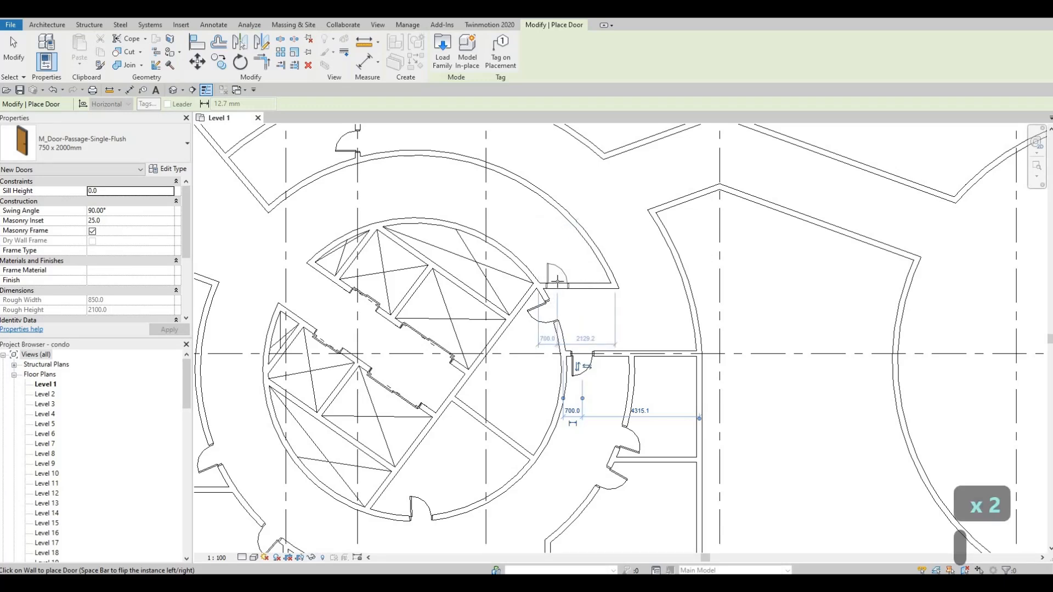
{"action": "scroll", "coordinate": [766, 178], "scroll_direction": "down", "scroll_amount": 2}
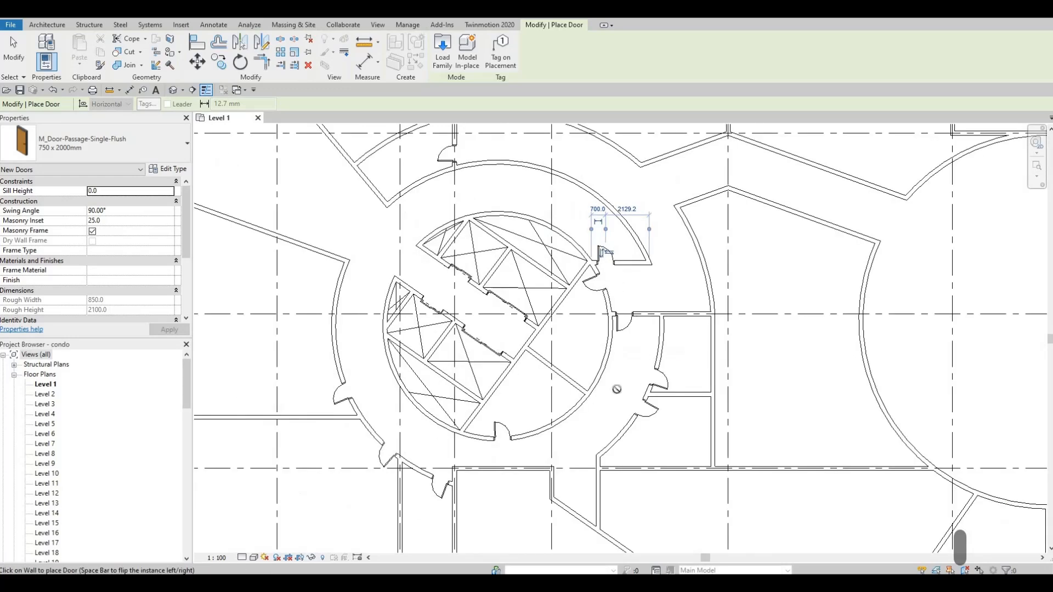
Place single-flush doors in the outer curved wall above the core near the slanted wall, and in the descending slanted wall beside the vertical partition.
{"action": "scroll", "coordinate": [610, 361], "scroll_direction": "down", "scroll_amount": 4}
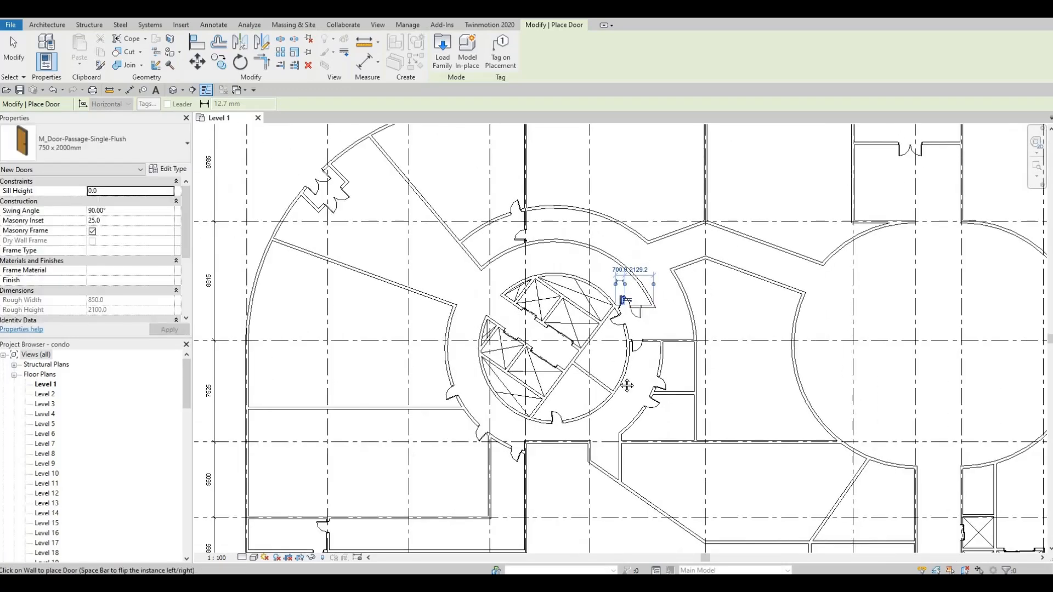
{"action": "middle_click_drag", "start_coordinate": [629, 318], "coordinate": [620, 383]}
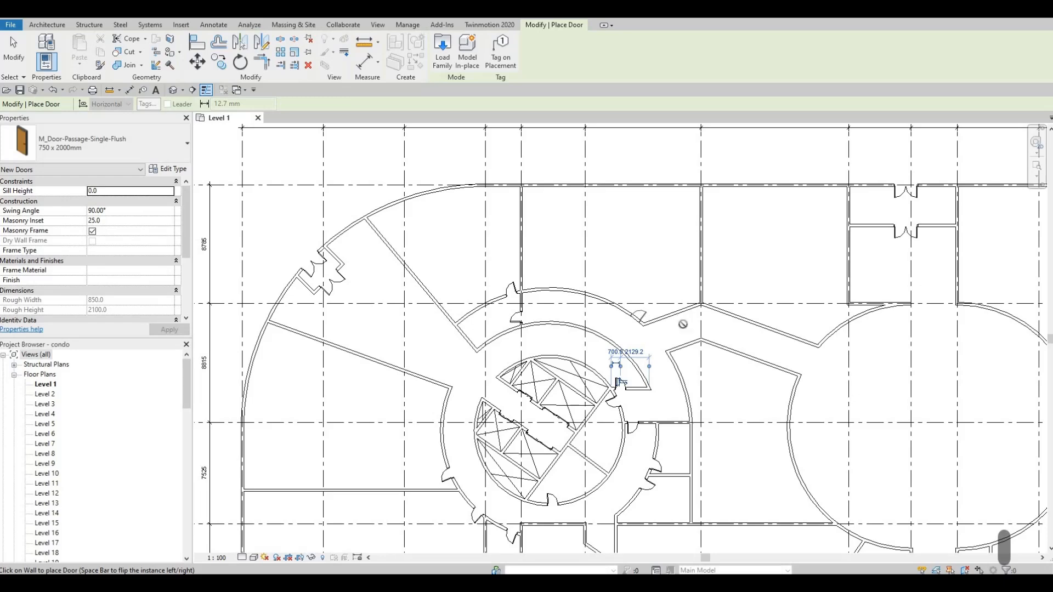
{"action": "left_click", "coordinate": [640, 316]}
{"action": "middle_click_drag", "start_coordinate": [753, 309], "coordinate": [644, 313]}
{"action": "scroll", "coordinate": [661, 303], "scroll_direction": "up", "scroll_amount": 1}
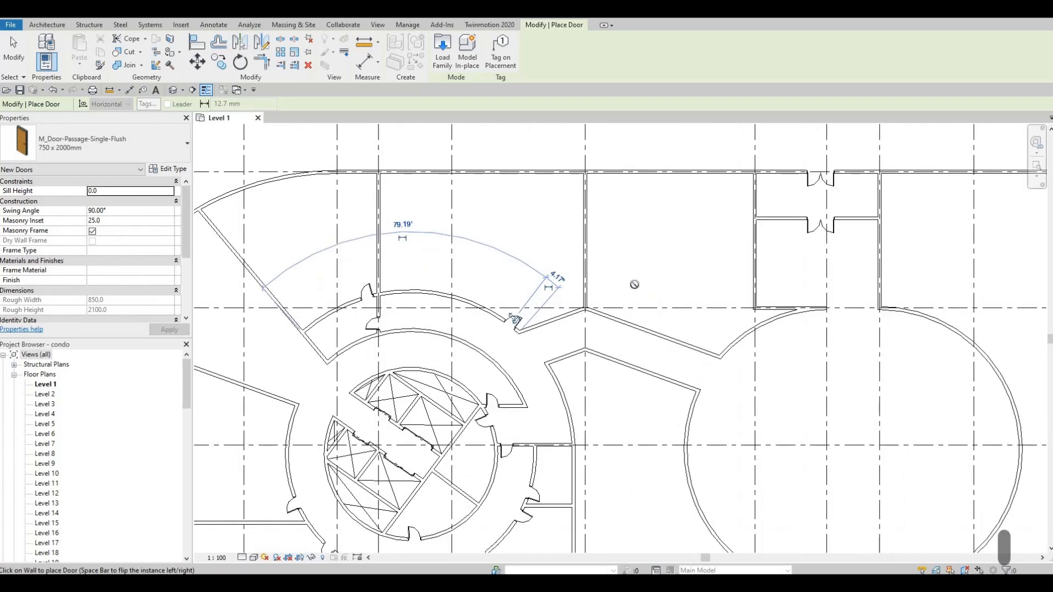
{"action": "scroll", "coordinate": [613, 298], "scroll_direction": "up", "scroll_amount": 1}
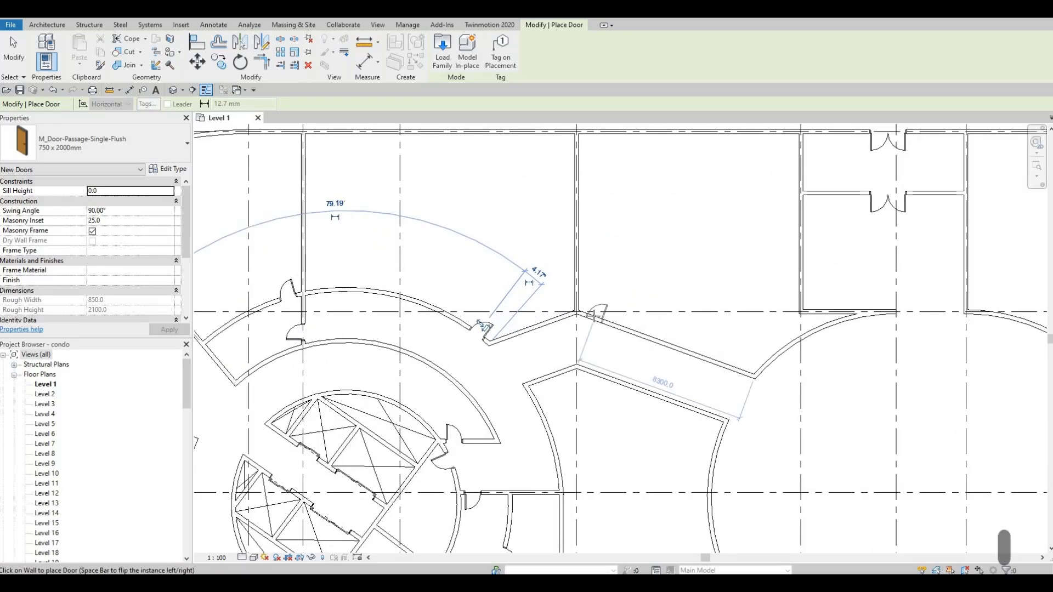
{"action": "middle_click_drag", "start_coordinate": [684, 330], "coordinate": [670, 296]}
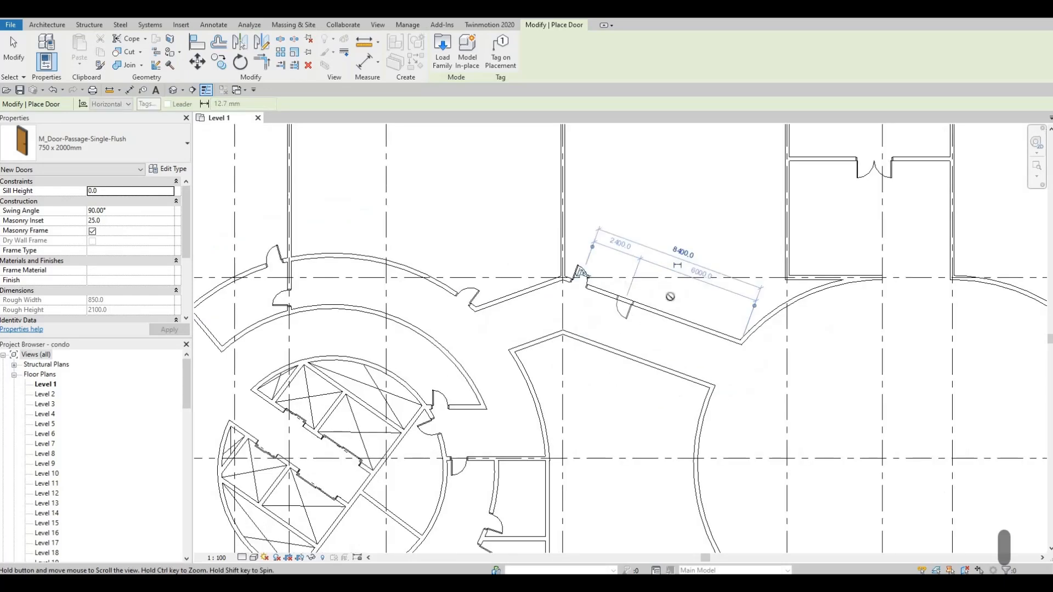
Place single-flush doors in the left corridor wall below the large round hall, 900 mm above and 700 mm below the horizontal partition.
{"action": "scroll", "coordinate": [670, 296], "scroll_direction": "down", "scroll_amount": 2}
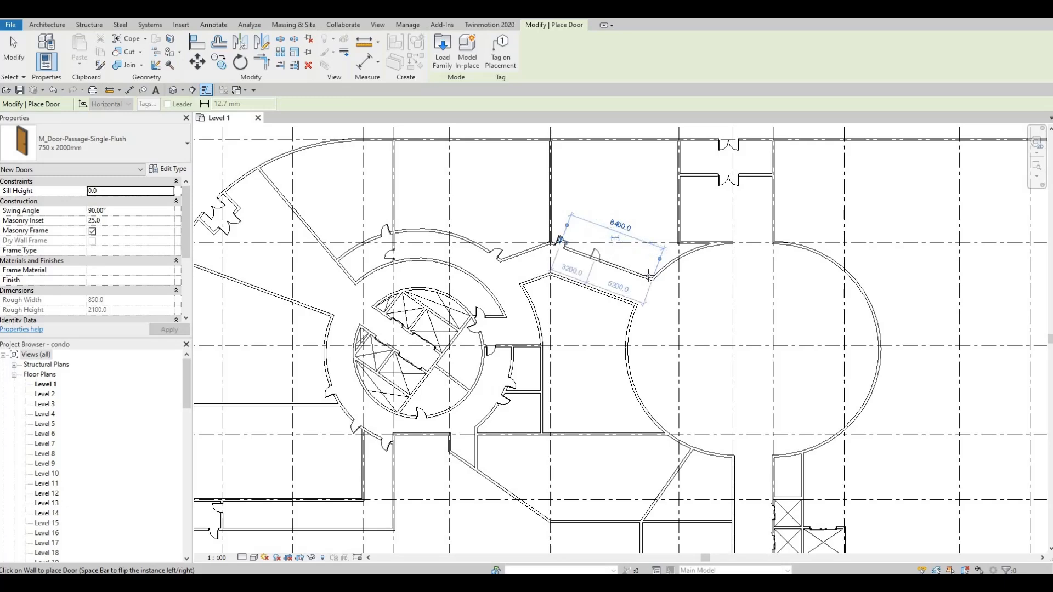
{"action": "scroll", "coordinate": [667, 310], "scroll_direction": "down", "scroll_amount": 1}
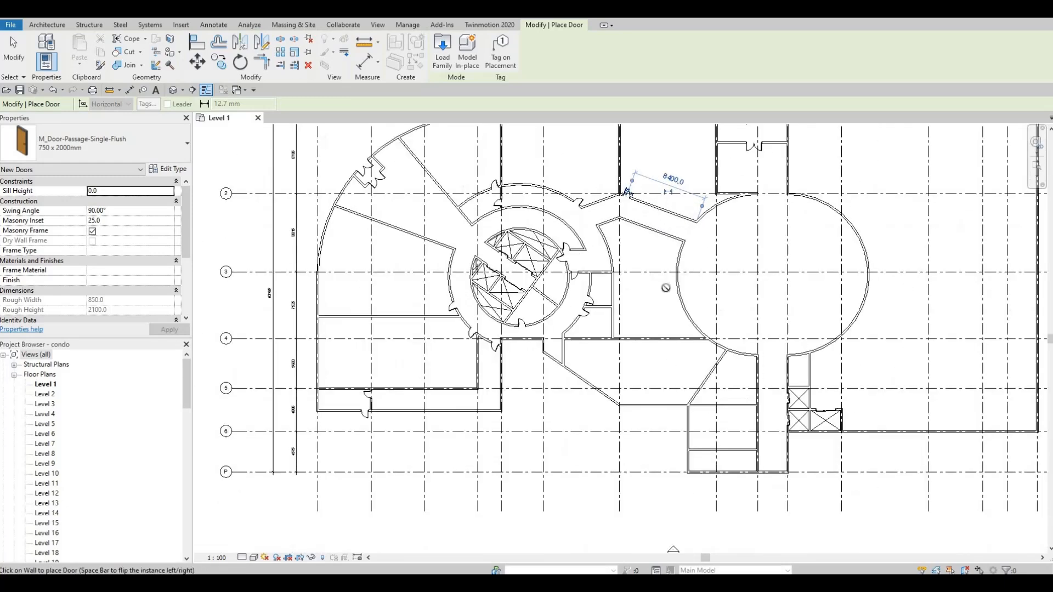
{"action": "middle_click_drag", "start_coordinate": [666, 288], "coordinate": [563, 301]}
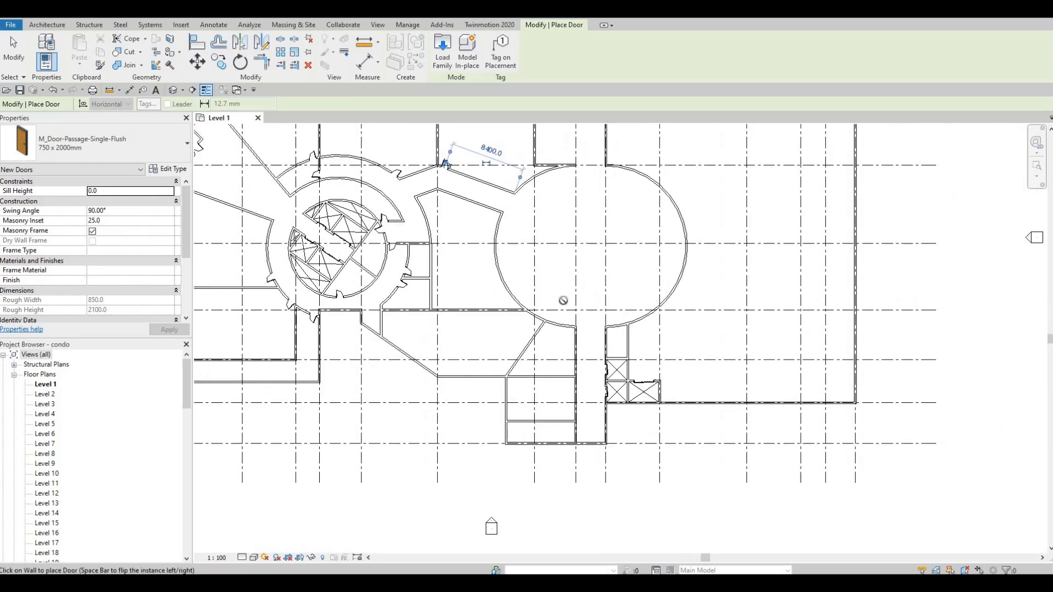
{"action": "scroll", "coordinate": [592, 279], "scroll_direction": "down", "scroll_amount": 2}
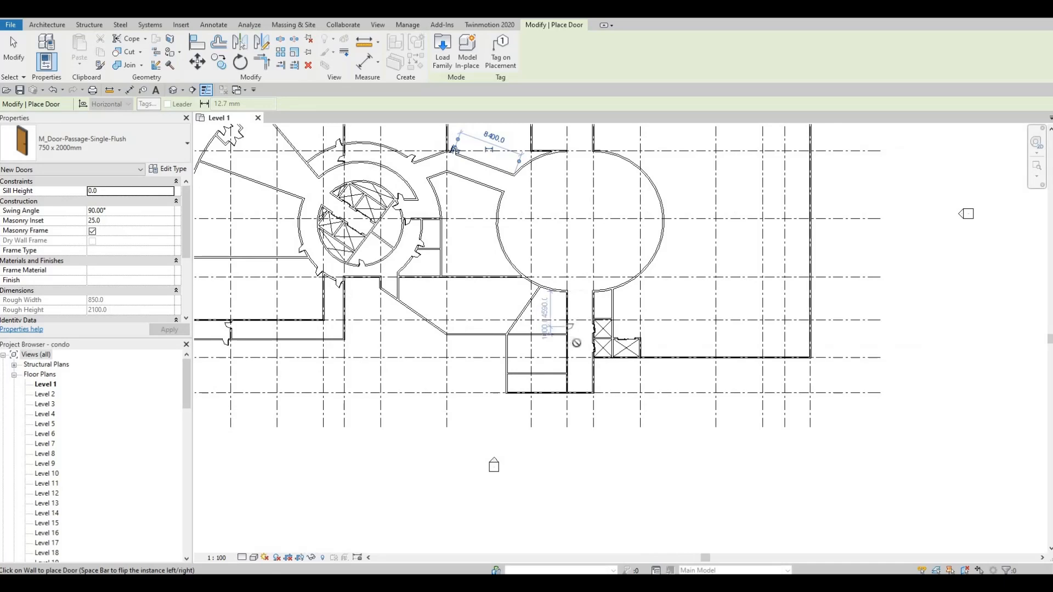
{"action": "scroll", "coordinate": [577, 343], "scroll_direction": "up", "scroll_amount": 3}
{"action": "scroll", "coordinate": [564, 316], "scroll_direction": "up", "scroll_amount": 1}
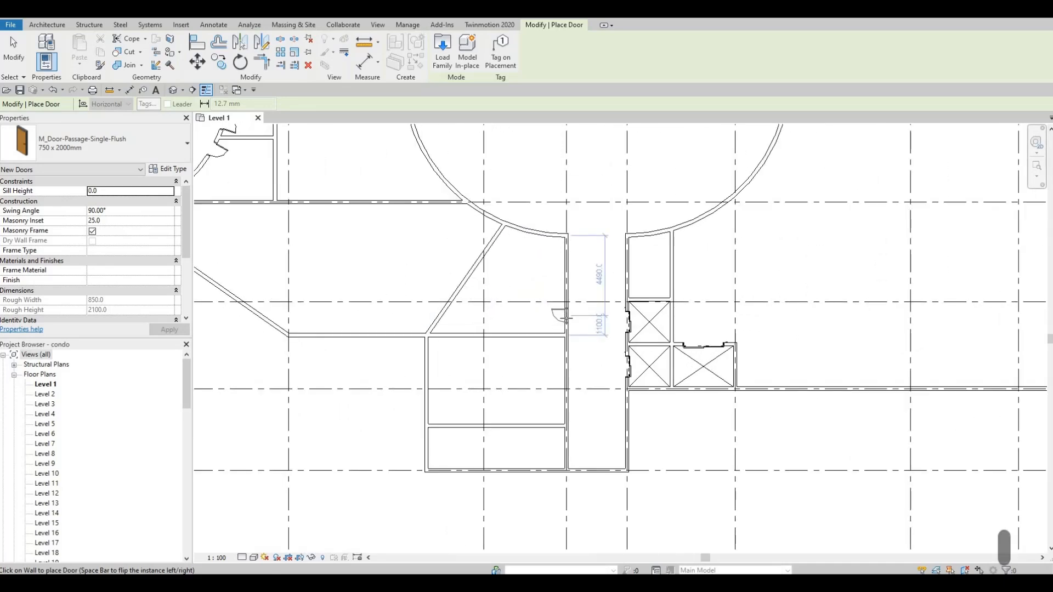
{"action": "key", "text": "space"}
{"action": "left_click", "coordinate": [567, 345]}
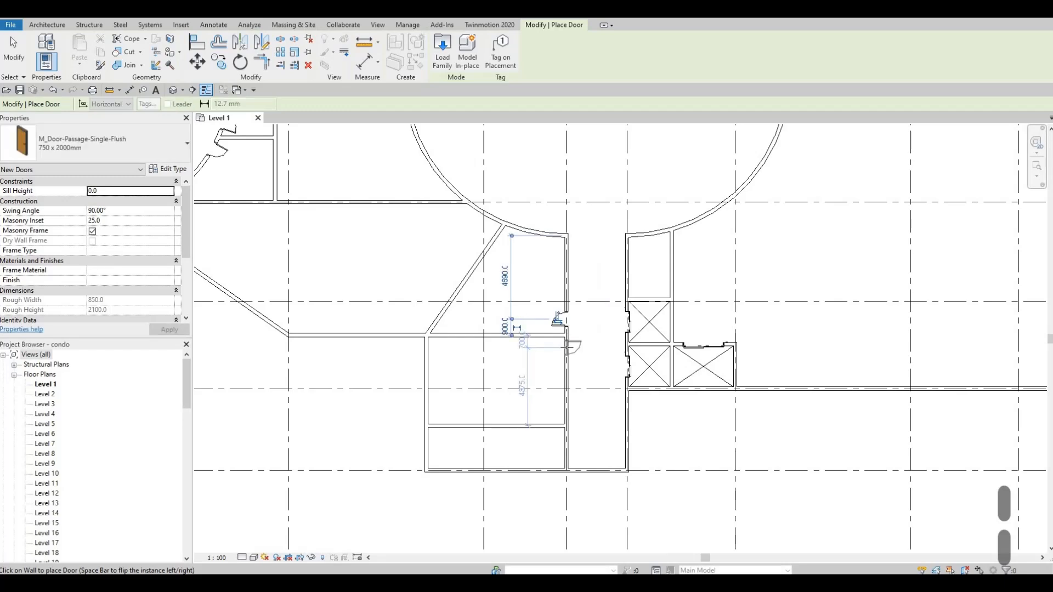
{"action": "left_click", "coordinate": [568, 348]}
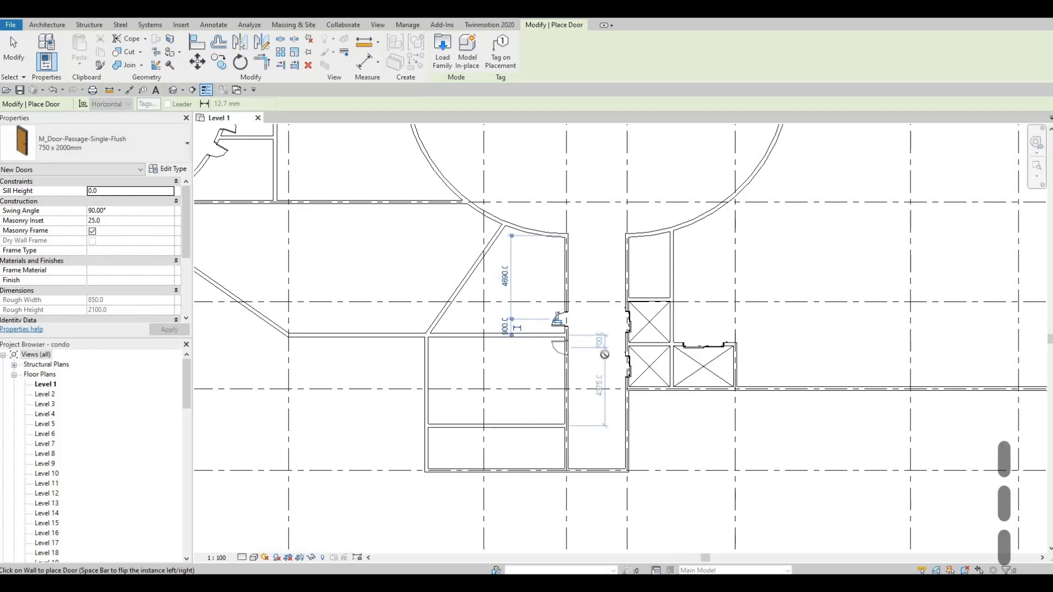
{"action": "middle_click_drag", "start_coordinate": [613, 328], "coordinate": [588, 322]}
{"action": "scroll", "coordinate": [616, 309], "scroll_direction": "down", "scroll_amount": 1}
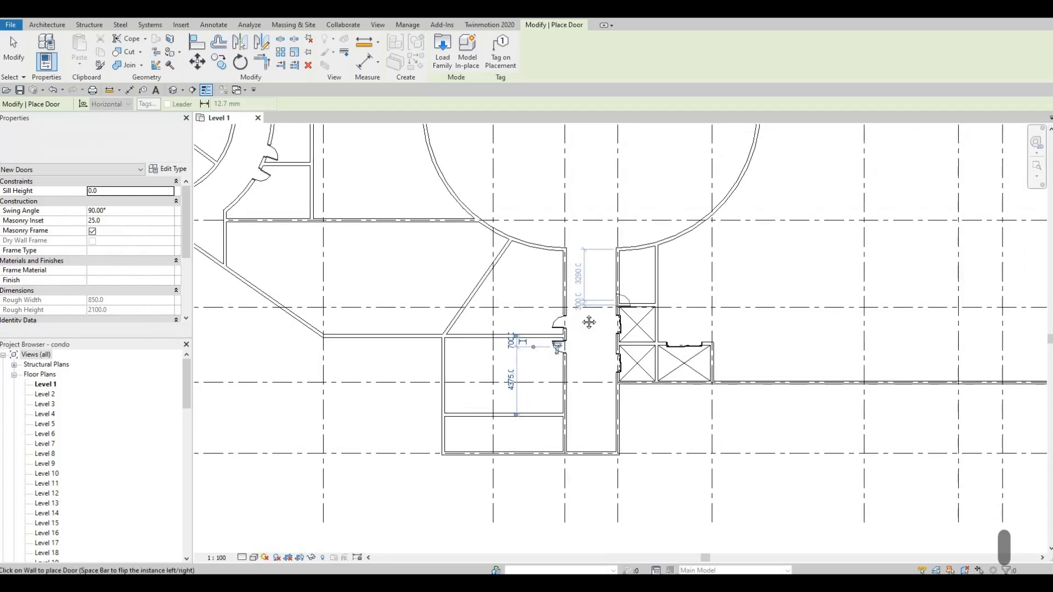
Place a 750 x 2000mm single-flush door in the small room's right wall above the shafts, 700 mm from the curved hall wall.
{"action": "middle_click_drag", "start_coordinate": [658, 263], "coordinate": [625, 275]}
{"action": "scroll", "coordinate": [625, 271], "scroll_direction": "up", "scroll_amount": 1}
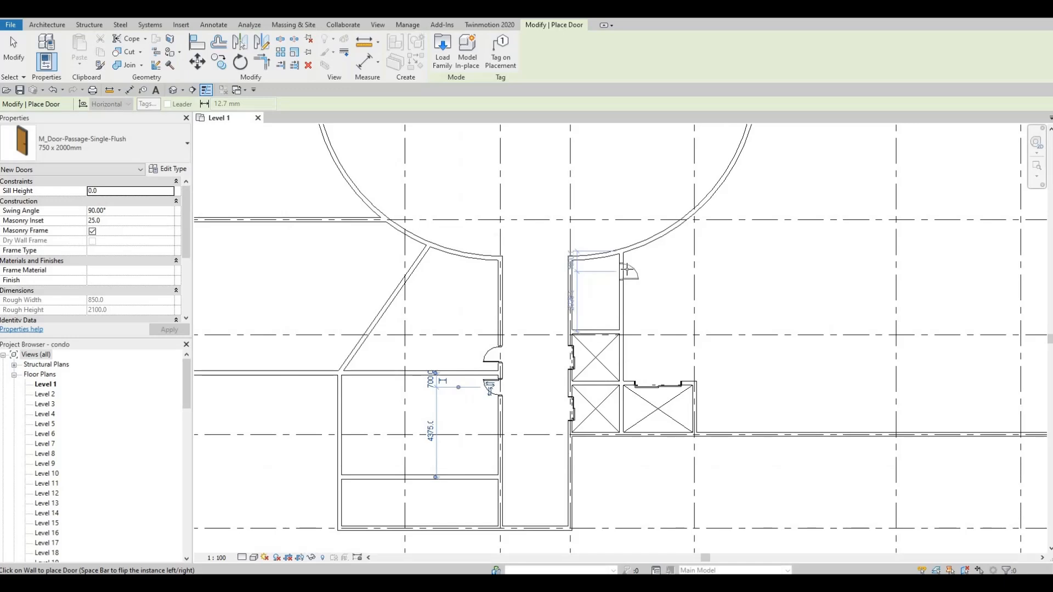
{"action": "left_click", "coordinate": [626, 269]}
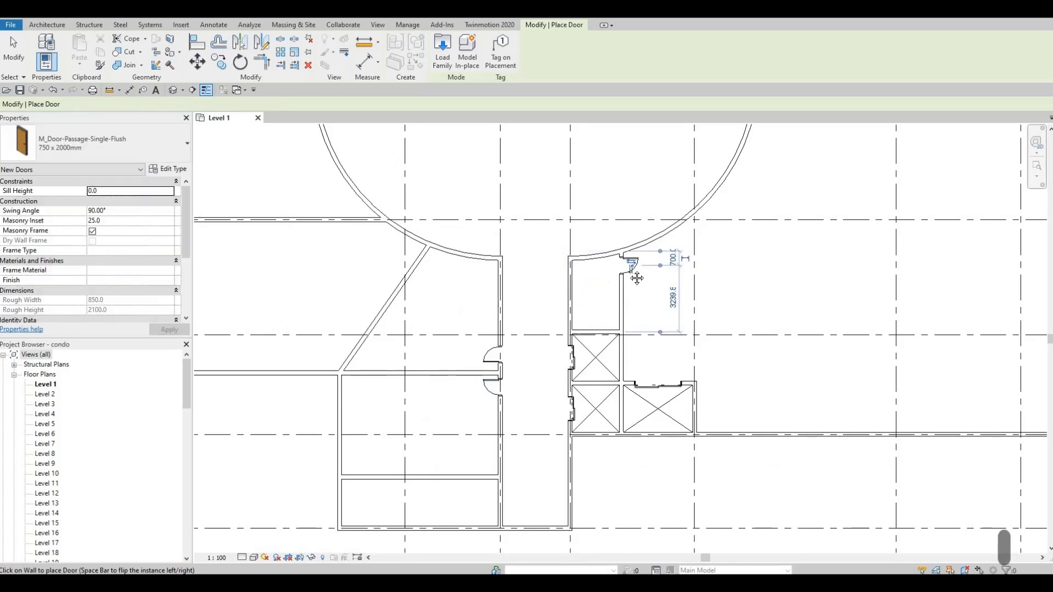
Place single-flush doors in the lowest room left of the corridor, one in its corridor wall and one in its bottom exterior wall.
{"action": "scroll", "coordinate": [548, 352], "scroll_direction": "down", "scroll_amount": 1}
{"action": "middle_click_drag", "start_coordinate": [521, 378], "coordinate": [612, 276]}
{"action": "scroll", "coordinate": [597, 292], "scroll_direction": "up", "scroll_amount": 1}
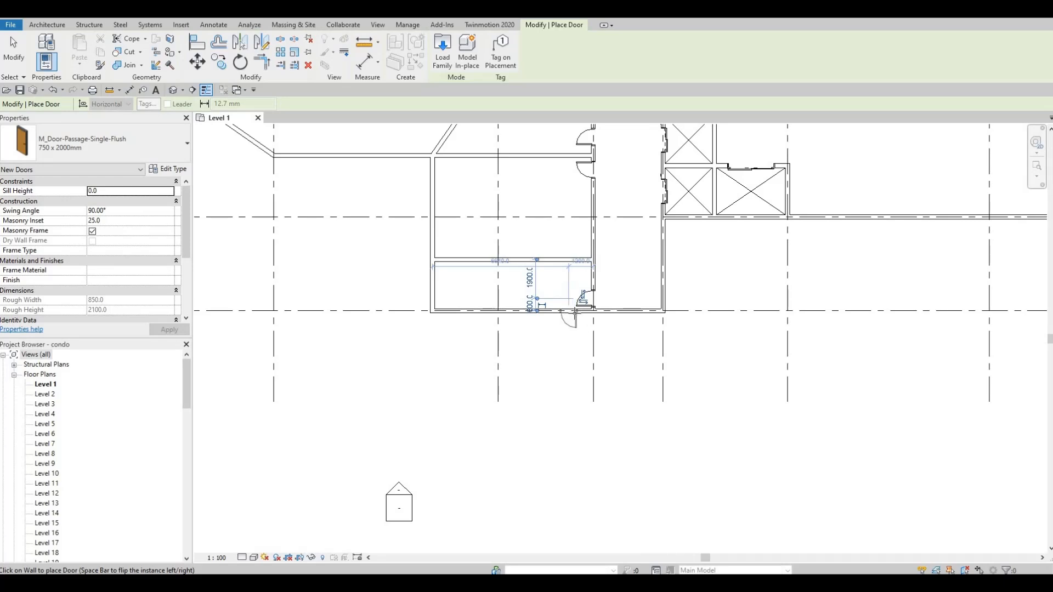
{"action": "left_click", "coordinate": [579, 312]}
{"action": "key", "text": "Escape"}
{"action": "key", "text": "Escape"}
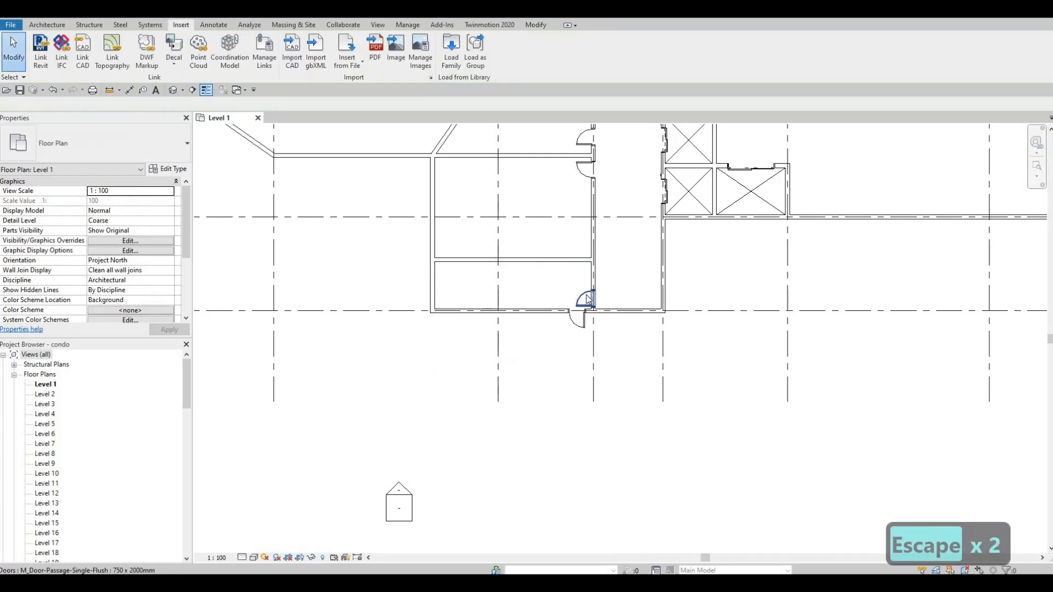
Move the lowest room's corridor door up near the horizontal partition and flip its hand.
{"action": "left_click", "coordinate": [584, 298]}
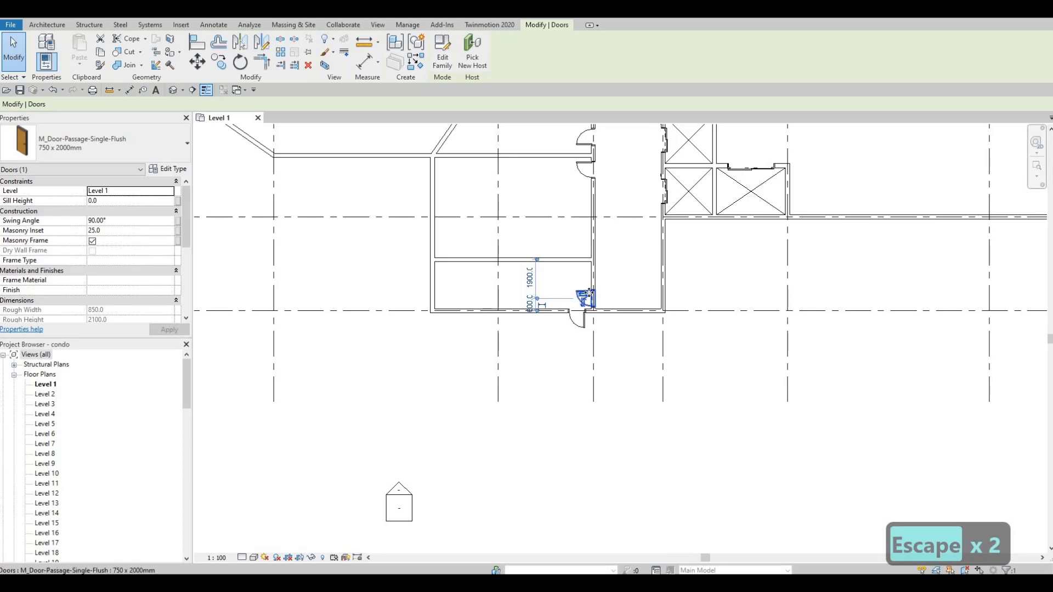
{"action": "scroll", "coordinate": [586, 296], "scroll_direction": "up", "scroll_amount": 3}
{"action": "scroll", "coordinate": [586, 295], "scroll_direction": "up", "scroll_amount": 2}
{"action": "left_click_drag", "start_coordinate": [586, 209], "coordinate": [588, 217]}
{"action": "key", "text": "Escape"}
{"action": "key", "text": "Escape"}
Examine the whole Level 1 plan around the core, the curved units and the lower rooms for walls still lacking doors.
{"action": "scroll", "coordinate": [584, 321], "scroll_direction": "down", "scroll_amount": 2}
{"action": "middle_click_drag", "start_coordinate": [587, 325], "coordinate": [572, 291]}
{"action": "scroll", "coordinate": [440, 235], "scroll_direction": "down", "scroll_amount": 3}
{"action": "middle_click_drag", "start_coordinate": [440, 234], "coordinate": [495, 282]}
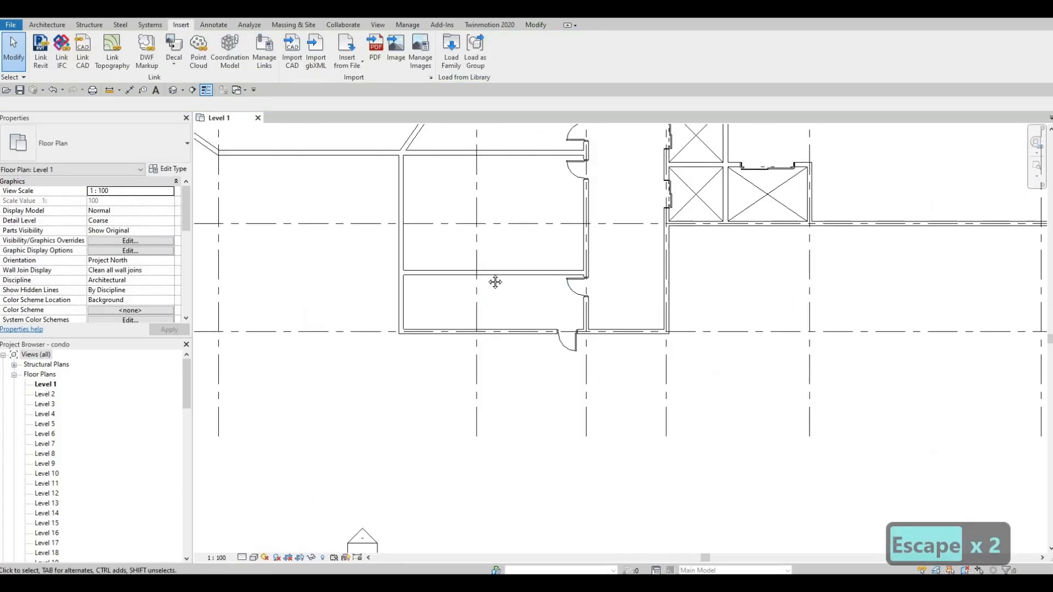
{"action": "scroll", "coordinate": [522, 348], "scroll_direction": "down", "scroll_amount": 3}
{"action": "middle_click_drag", "start_coordinate": [522, 348], "coordinate": [576, 371]}
{"action": "scroll", "coordinate": [544, 322], "scroll_direction": "down", "scroll_amount": 2}
{"action": "middle_click_drag", "start_coordinate": [654, 428], "coordinate": [726, 425]}
{"action": "middle_click_drag", "start_coordinate": [462, 382], "coordinate": [588, 474]}
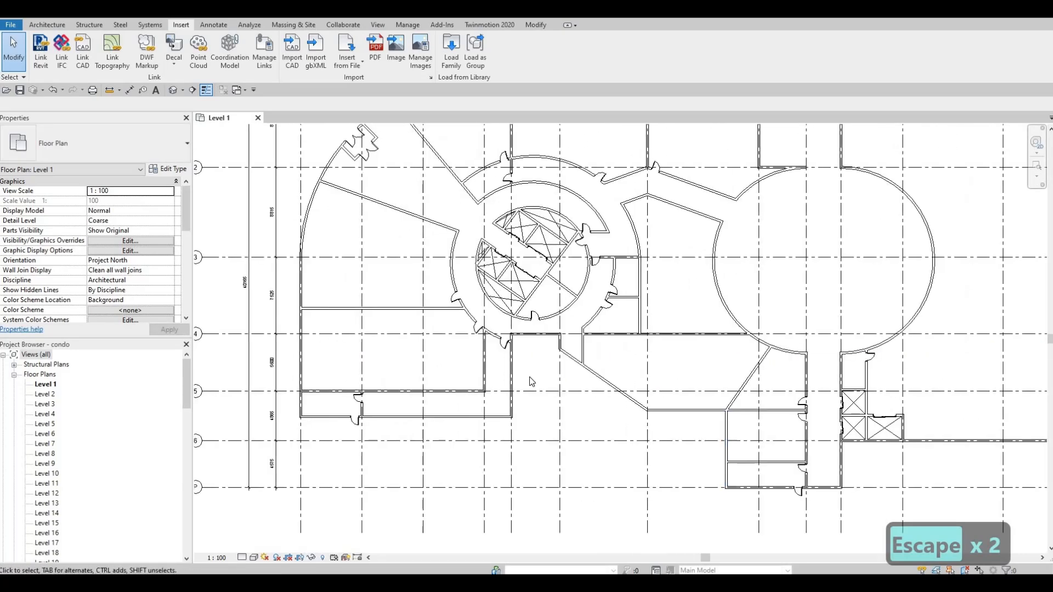
{"action": "middle_click_drag", "start_coordinate": [453, 348], "coordinate": [501, 410]}
{"action": "middle_click_drag", "start_coordinate": [567, 232], "coordinate": [558, 266]}
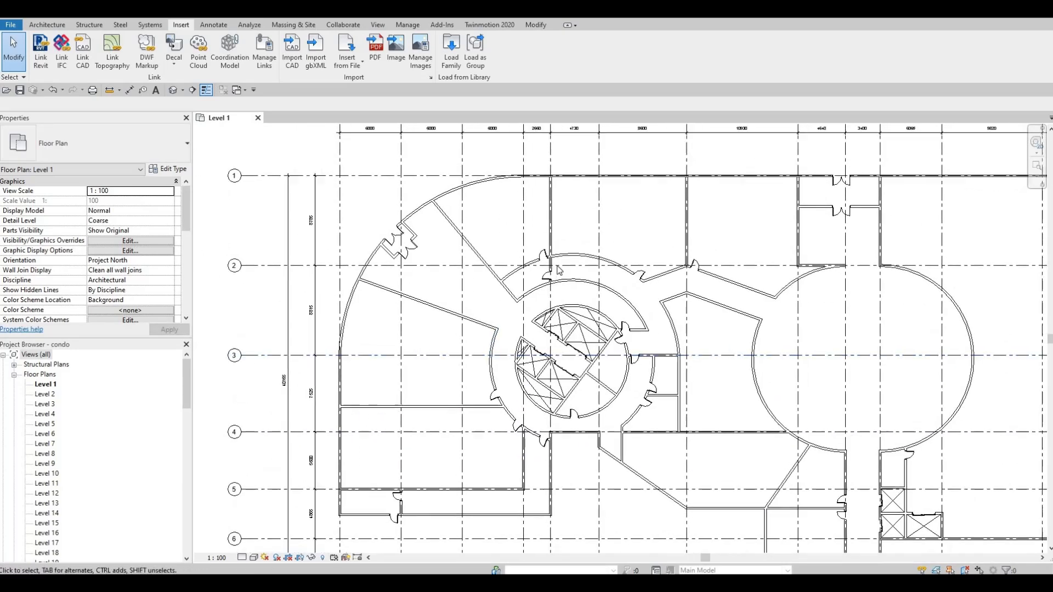
{"action": "middle_click_drag", "start_coordinate": [794, 232], "coordinate": [767, 258]}
{"action": "scroll", "coordinate": [693, 251], "scroll_direction": "up", "scroll_amount": 1}
{"action": "middle_click_drag", "start_coordinate": [693, 251], "coordinate": [597, 216]}
{"action": "scroll", "coordinate": [746, 250], "scroll_direction": "down", "scroll_amount": 2}
{"action": "middle_click_drag", "start_coordinate": [521, 285], "coordinate": [694, 229]}
{"action": "mouse_move", "coordinate": [694, 267]}
{"action": "middle_mouse_down"}
{"action": "mouse_move", "coordinate": [644, 281]}
{"action": "mouse_move", "coordinate": [627, 327]}
{"action": "mouse_move", "coordinate": [675, 257]}
{"action": "middle_mouse_up"}
{"action": "key", "text": "Escape"}
{"action": "key", "text": "Escape"}
{"action": "scroll", "coordinate": [685, 211], "scroll_direction": "up", "scroll_amount": 2}
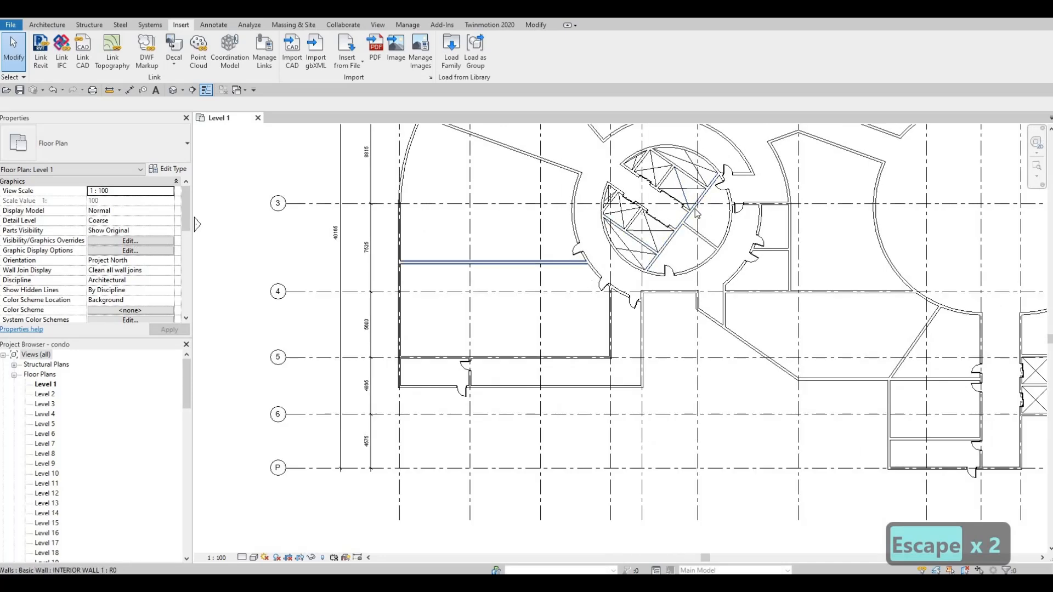
{"action": "scroll", "coordinate": [650, 236], "scroll_direction": "down", "scroll_amount": 1}
{"action": "middle_click_drag", "start_coordinate": [595, 260], "coordinate": [712, 198]}
{"action": "scroll", "coordinate": [711, 198], "scroll_direction": "down", "scroll_amount": 2}
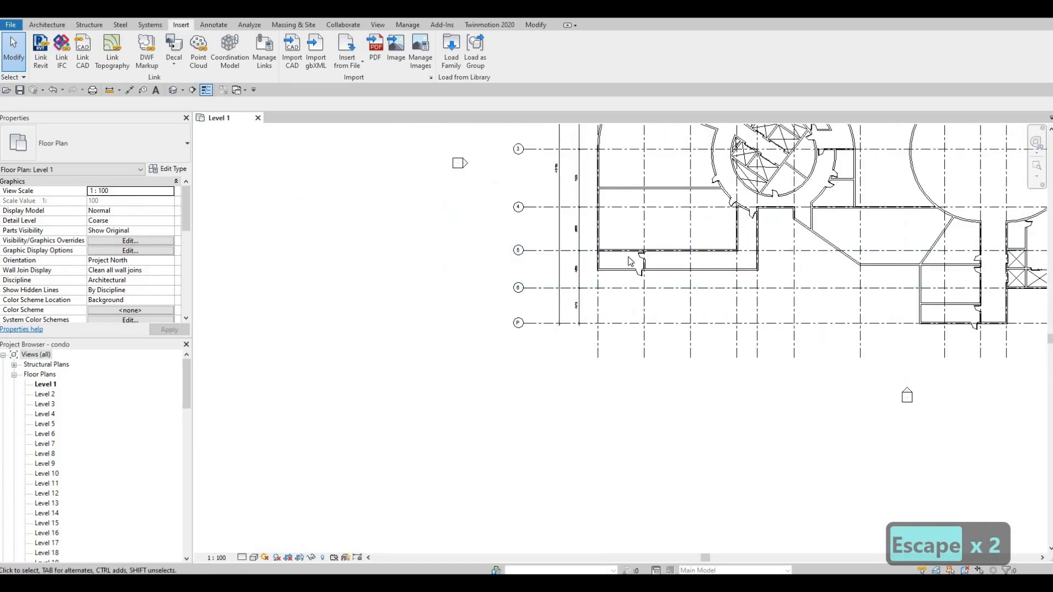
{"action": "middle_click_drag", "start_coordinate": [675, 307], "coordinate": [676, 270]}
{"action": "middle_click_drag", "start_coordinate": [700, 218], "coordinate": [628, 240]}
{"action": "scroll", "coordinate": [661, 237], "scroll_direction": "up", "scroll_amount": 1}
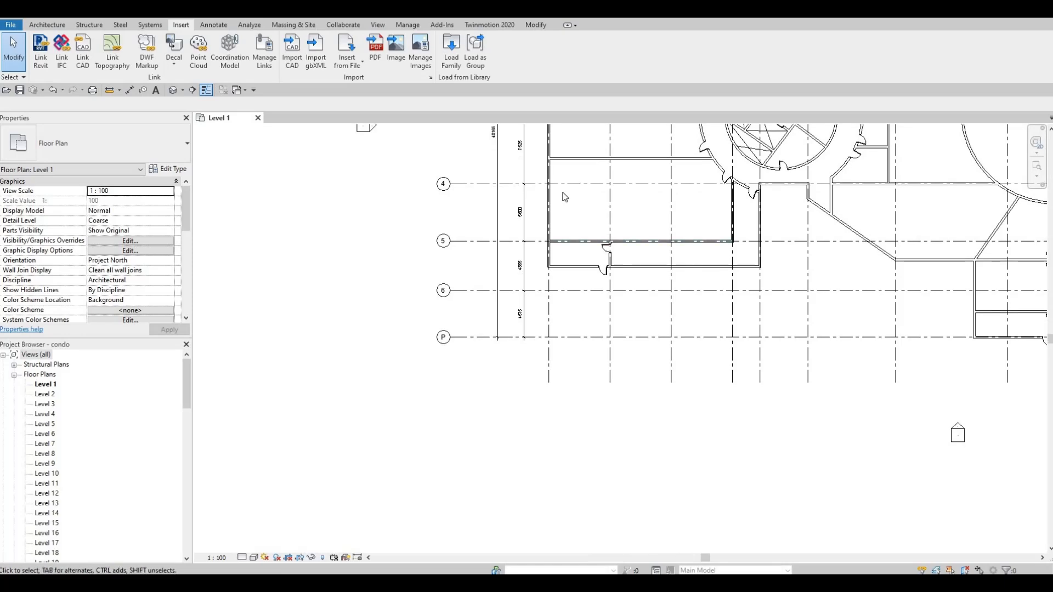
{"action": "middle_click_drag", "start_coordinate": [523, 247], "coordinate": [493, 361]}
{"action": "scroll", "coordinate": [535, 290], "scroll_direction": "up", "scroll_amount": 3}
{"action": "scroll", "coordinate": [535, 293], "scroll_direction": "down", "scroll_amount": 2}
{"action": "middle_click_drag", "start_coordinate": [523, 199], "coordinate": [496, 263]}
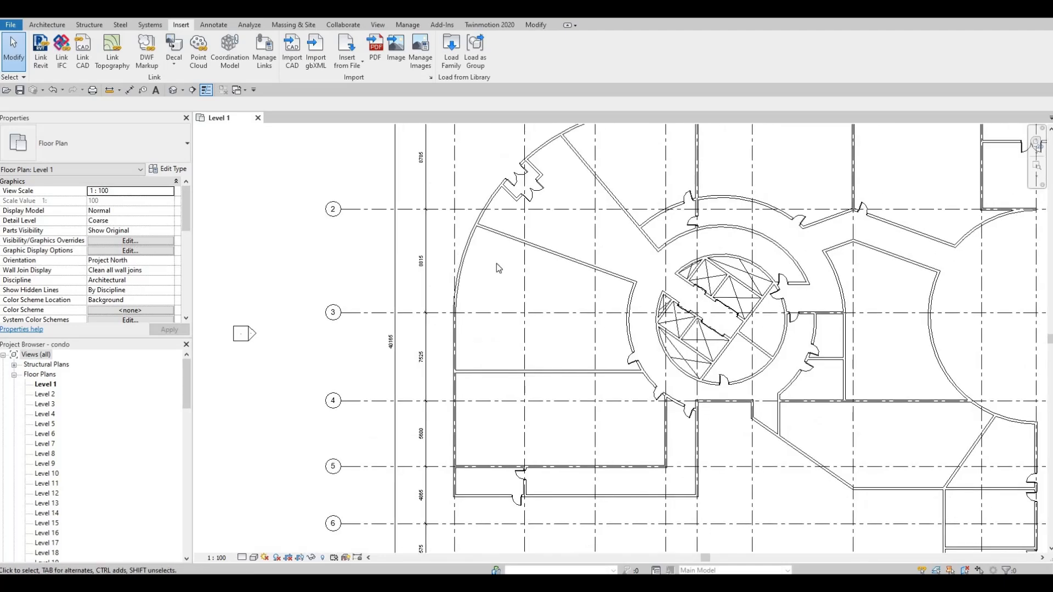
{"action": "middle_click_drag", "start_coordinate": [529, 223], "coordinate": [483, 261]}
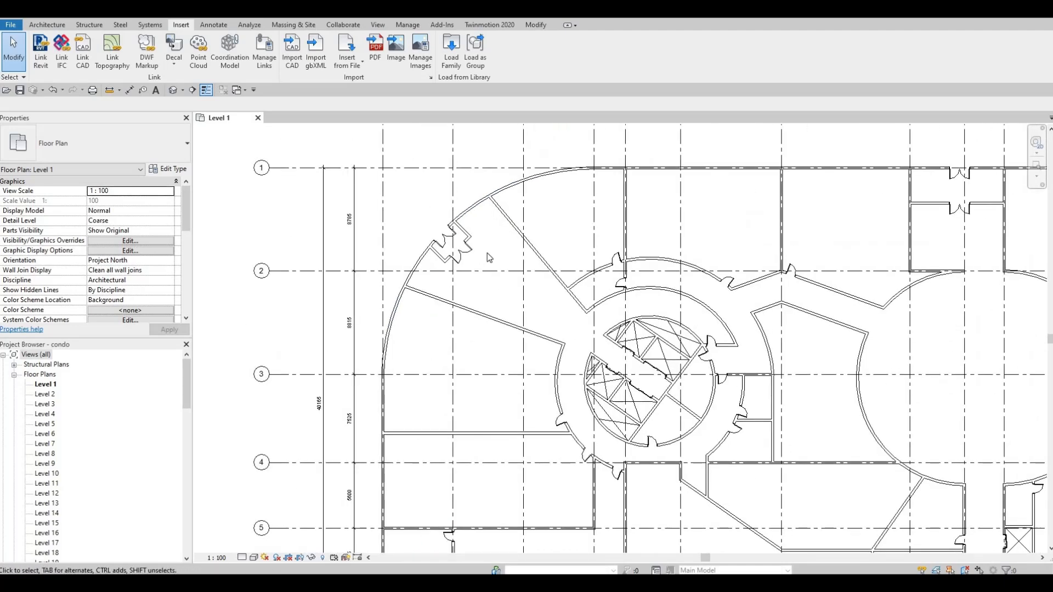
{"action": "middle_click_drag", "start_coordinate": [509, 277], "coordinate": [531, 227]}
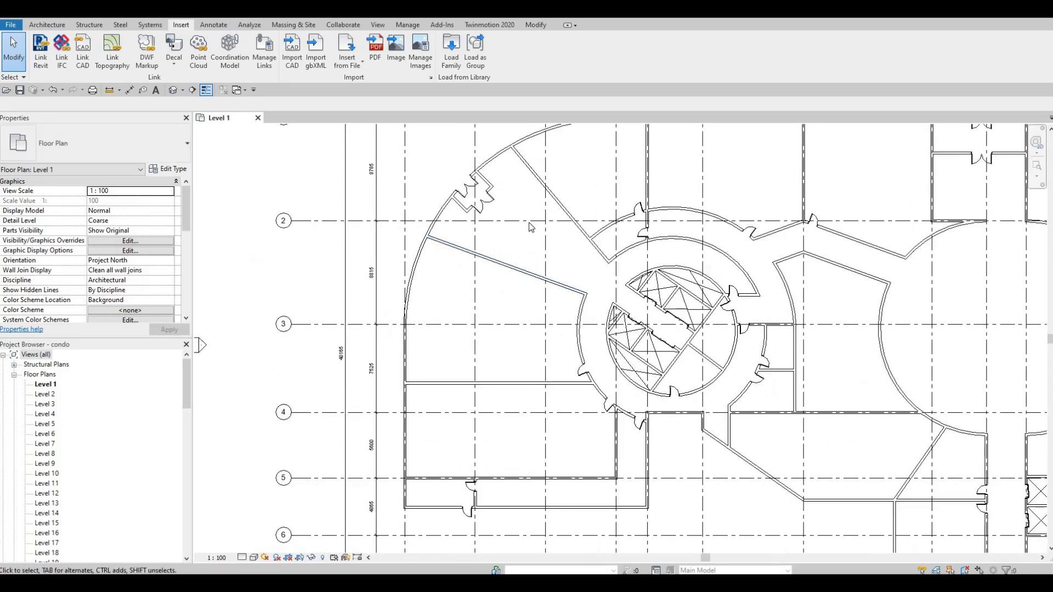
{"action": "scroll", "coordinate": [531, 227], "scroll_direction": "down", "scroll_amount": 1}
{"action": "middle_click_drag", "start_coordinate": [494, 340], "coordinate": [520, 228]}
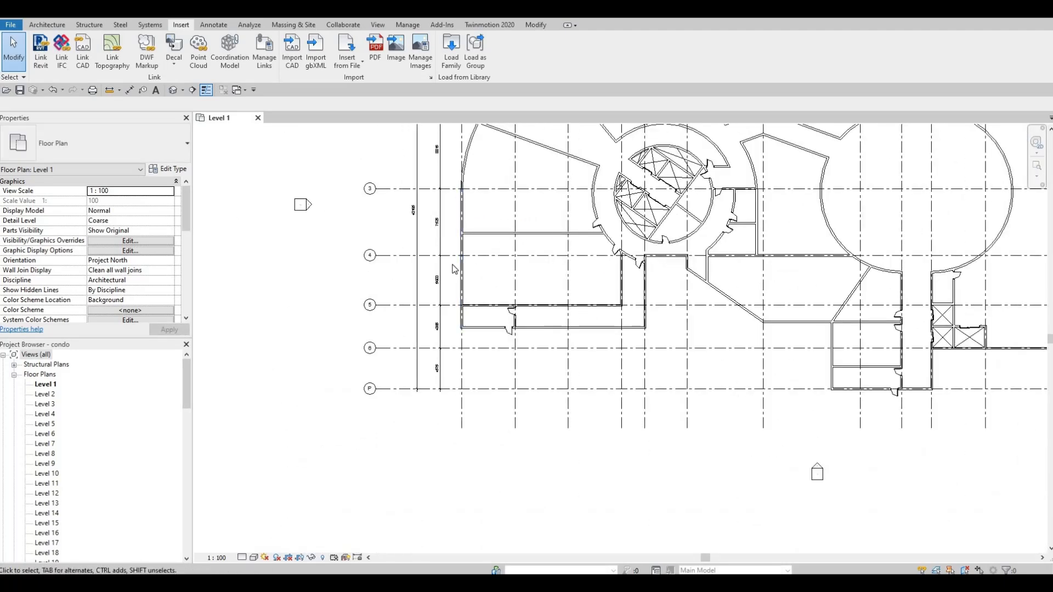
{"action": "middle_click_drag", "start_coordinate": [601, 270], "coordinate": [535, 286]}
{"action": "scroll", "coordinate": [536, 286], "scroll_direction": "down", "scroll_amount": 1}
{"action": "middle_click_drag", "start_coordinate": [624, 323], "coordinate": [451, 305]}
{"action": "scroll", "coordinate": [560, 307], "scroll_direction": "down", "scroll_amount": 1}
{"action": "scroll", "coordinate": [546, 303], "scroll_direction": "up", "scroll_amount": 2}
{"action": "scroll", "coordinate": [452, 305], "scroll_direction": "up", "scroll_amount": 4}
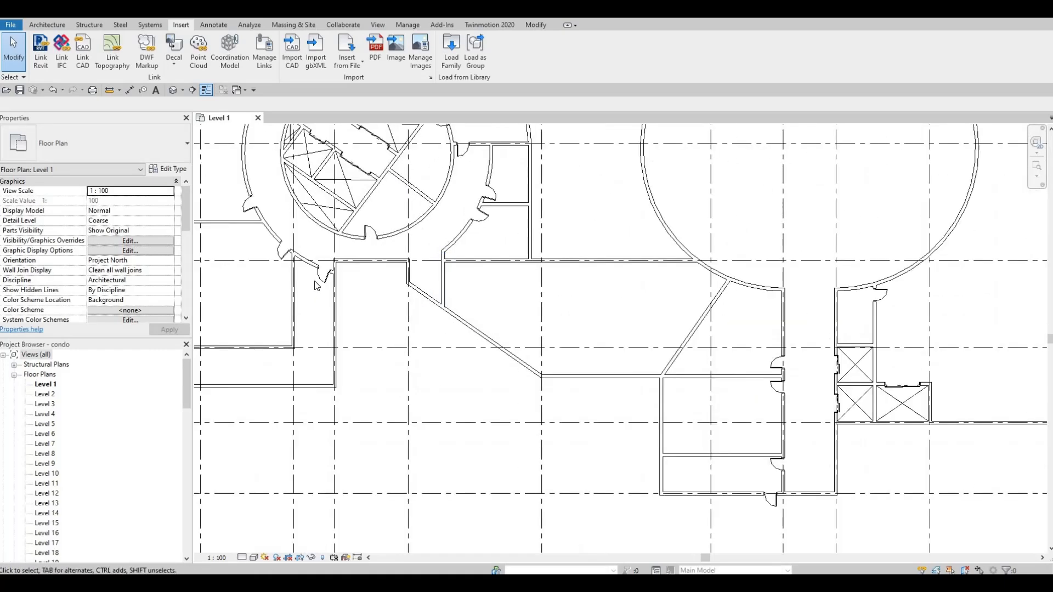
Place a matching single-flush door in the short vertical wall above the slanted exterior wall, 800 mm below grid 4, with its swing flipped.
{"action": "key", "text": "Escape"}
{"action": "left_click", "coordinate": [320, 282]}
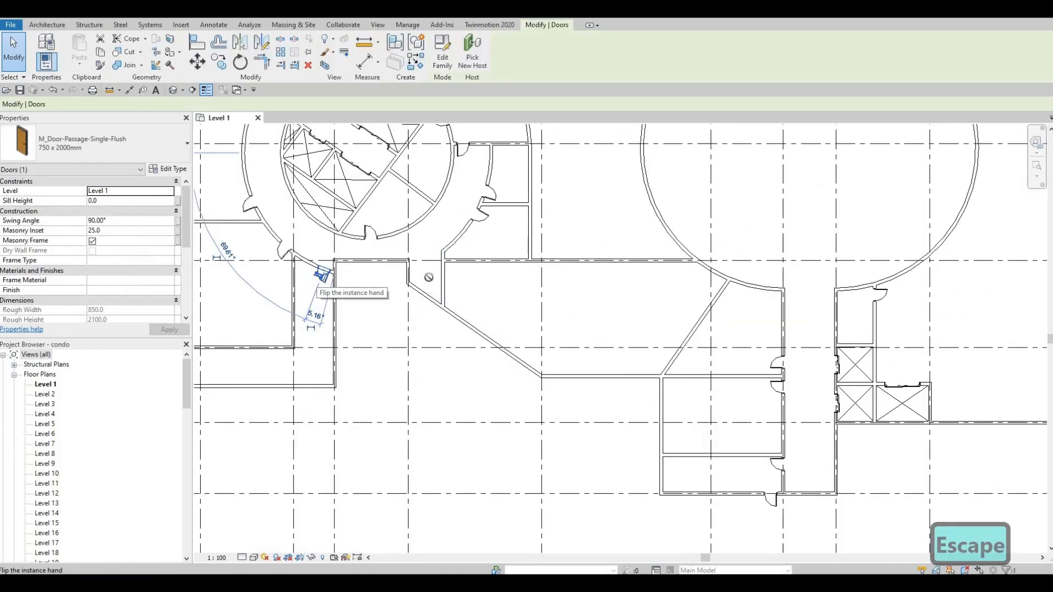
{"action": "key", "text": "c"}
{"action": "key", "text": "s"}
{"action": "scroll", "coordinate": [404, 275], "scroll_direction": "up", "scroll_amount": 3}
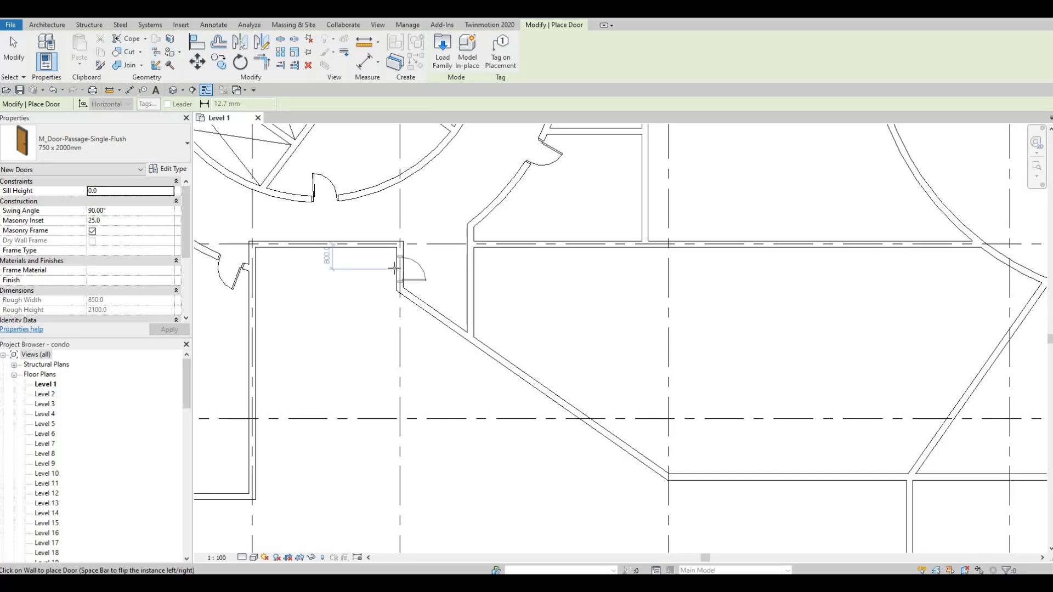
{"action": "key", "text": "space"}
{"action": "left_click", "coordinate": [400, 268]}
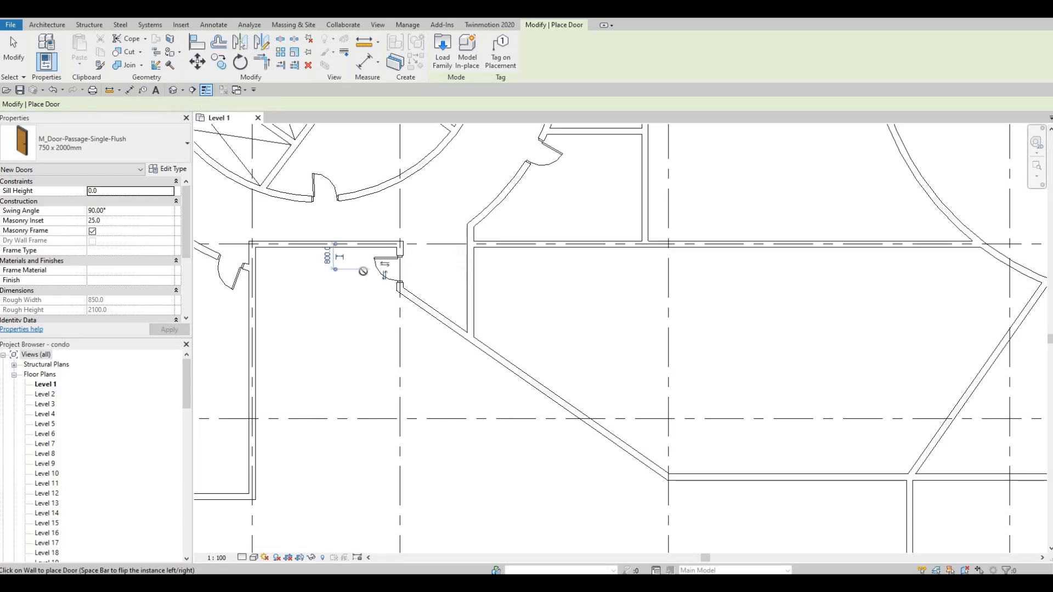
{"action": "scroll", "coordinate": [485, 375], "scroll_direction": "down", "scroll_amount": 1}
{"action": "middle_click_drag", "start_coordinate": [489, 375], "coordinate": [475, 299]}
{"action": "scroll", "coordinate": [478, 335], "scroll_direction": "down", "scroll_amount": 1}
{"action": "middle_click_drag", "start_coordinate": [480, 337], "coordinate": [432, 282]}
{"action": "key", "text": "Escape"}
{"action": "key", "text": "Escape"}
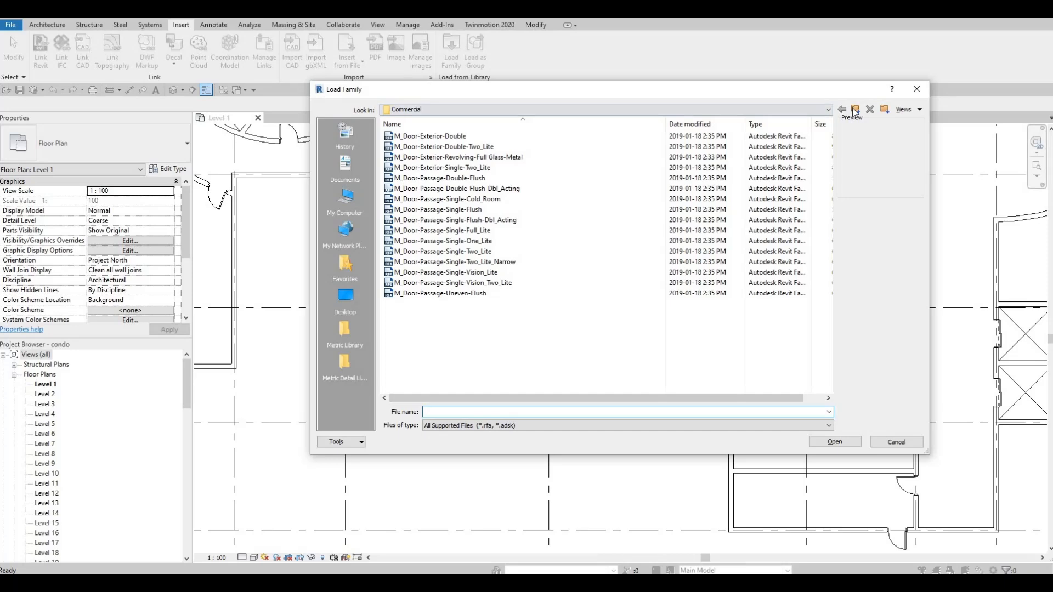
Load the M_Door-Garage-Embossed_Panel family from the Residential doors library folder.
{"action": "left_click", "coordinate": [856, 110]}
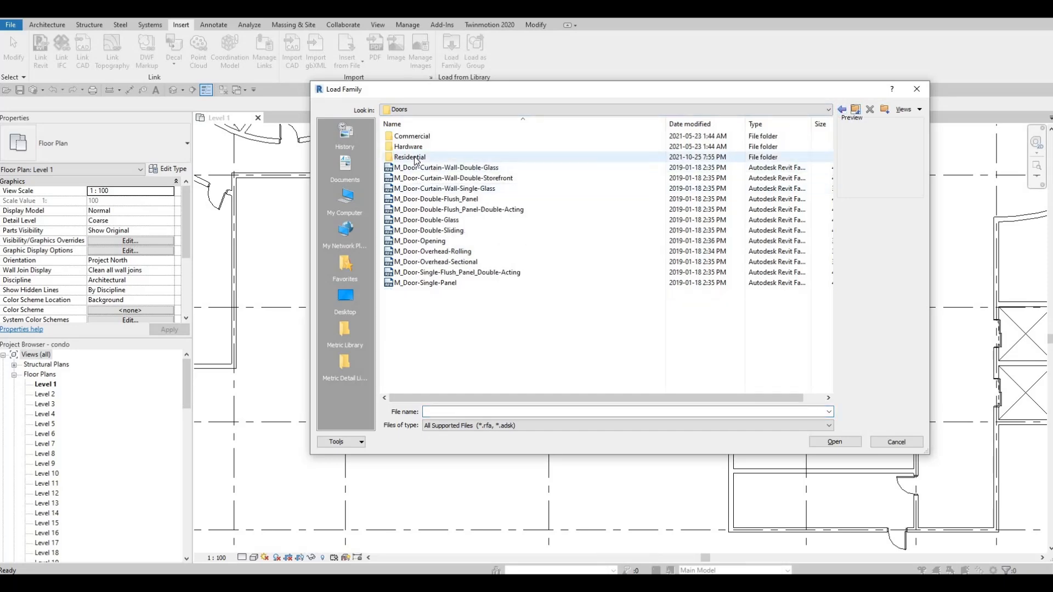
{"action": "left_click", "coordinate": [441, 161]}
{"action": "double_click", "coordinate": [442, 158]}
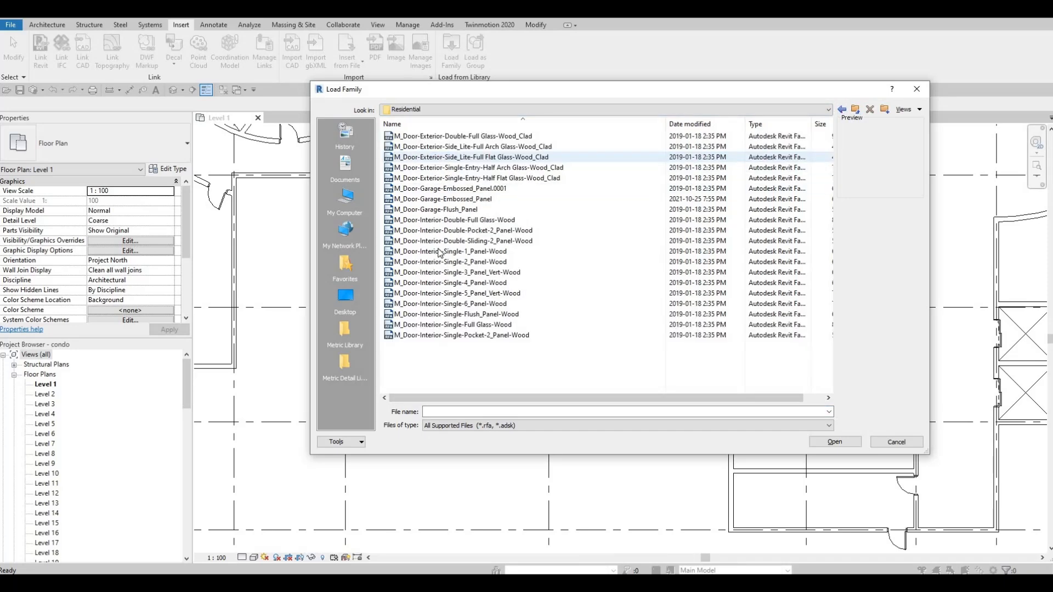
{"action": "left_click", "coordinate": [428, 209]}
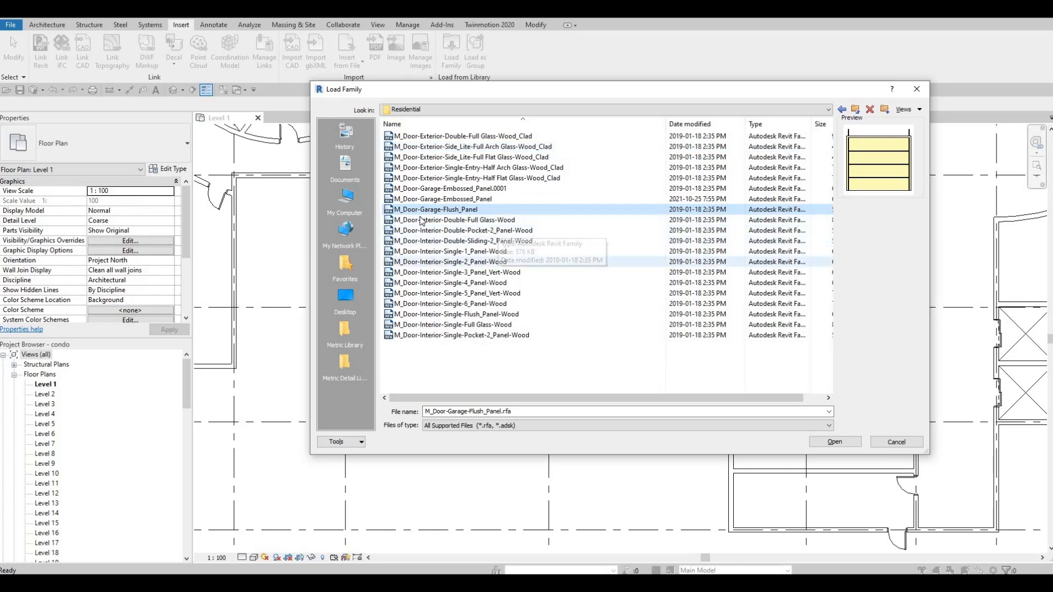
{"action": "left_click", "coordinate": [418, 199]}
{"action": "left_click", "coordinate": [422, 210]}
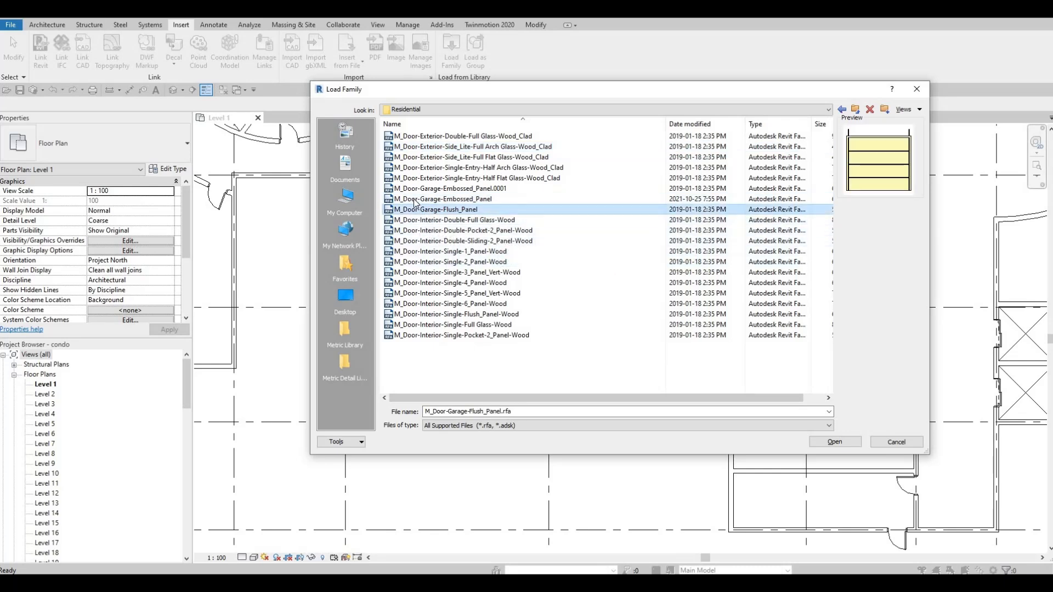
{"action": "left_click", "coordinate": [414, 201]}
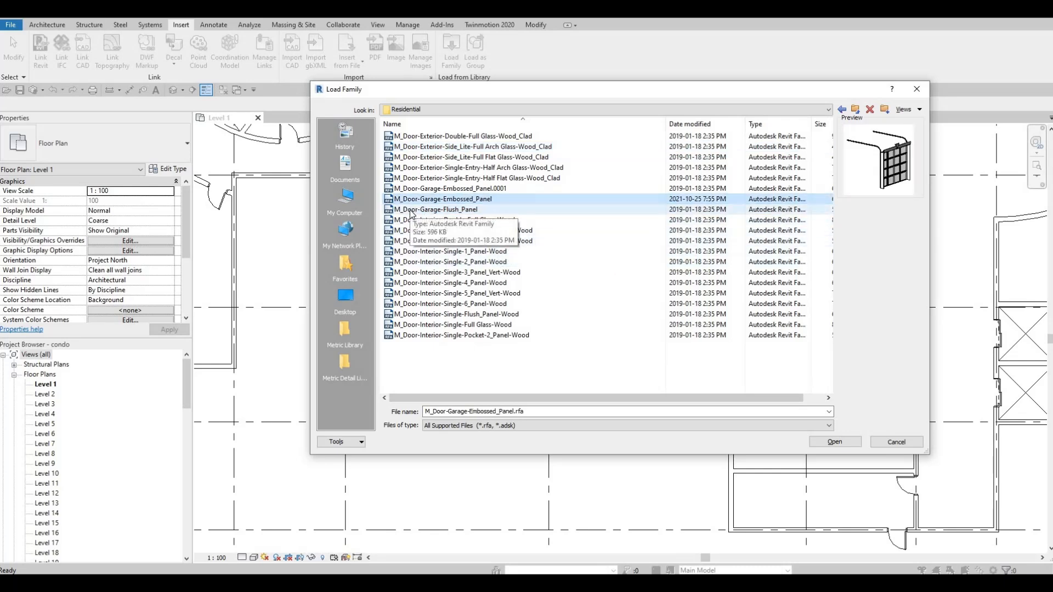
{"action": "left_click", "coordinate": [413, 211]}
{"action": "left_click", "coordinate": [477, 200]}
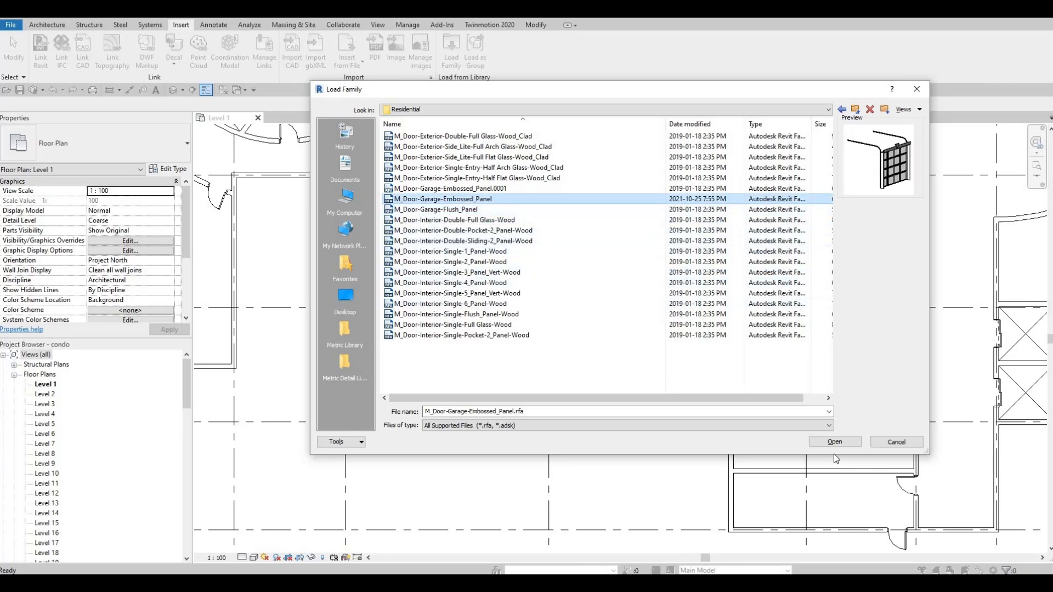
{"action": "key", "text": "Return"}
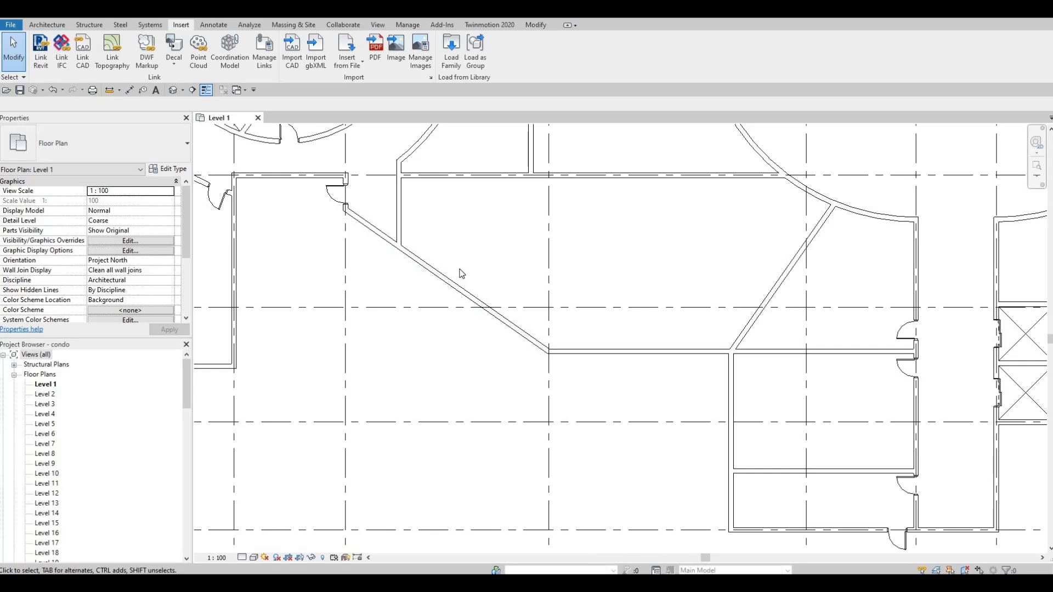
Place two 2400 x 2100mm embossed-panel garage doors in the slanted exterior wall, 3800 mm apart, with their tracks facing inside.
{"action": "key", "text": "d"}
{"action": "key", "text": "r"}
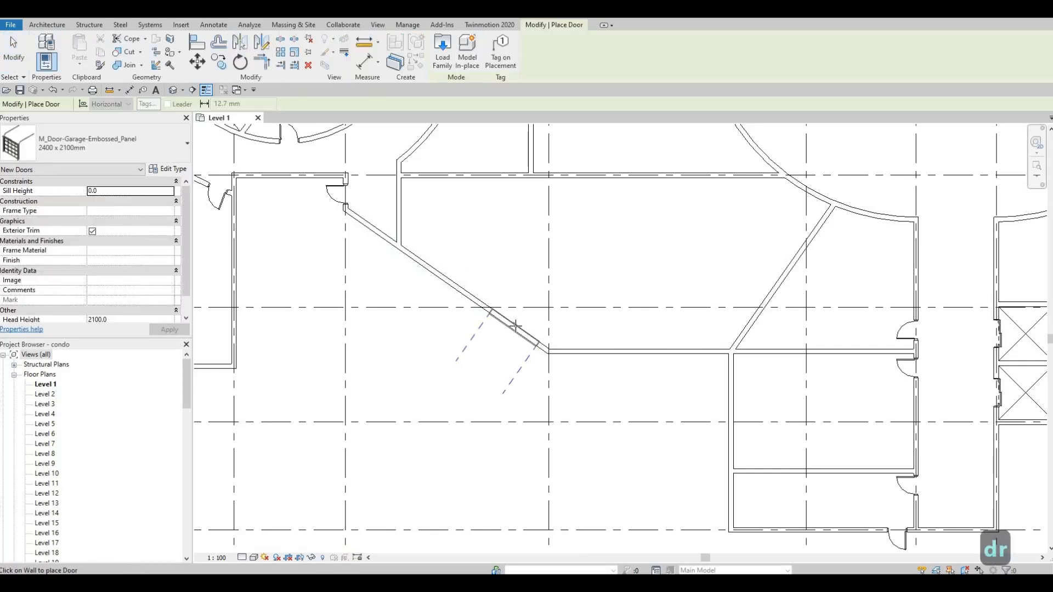
{"action": "left_click", "coordinate": [515, 326]}
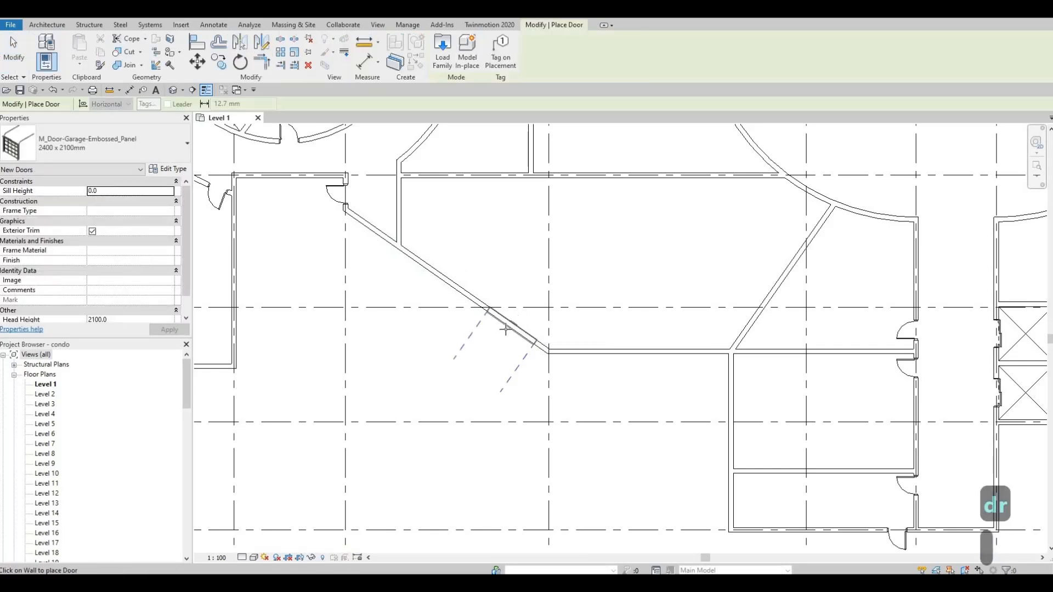
{"action": "left_click", "coordinate": [431, 278]}
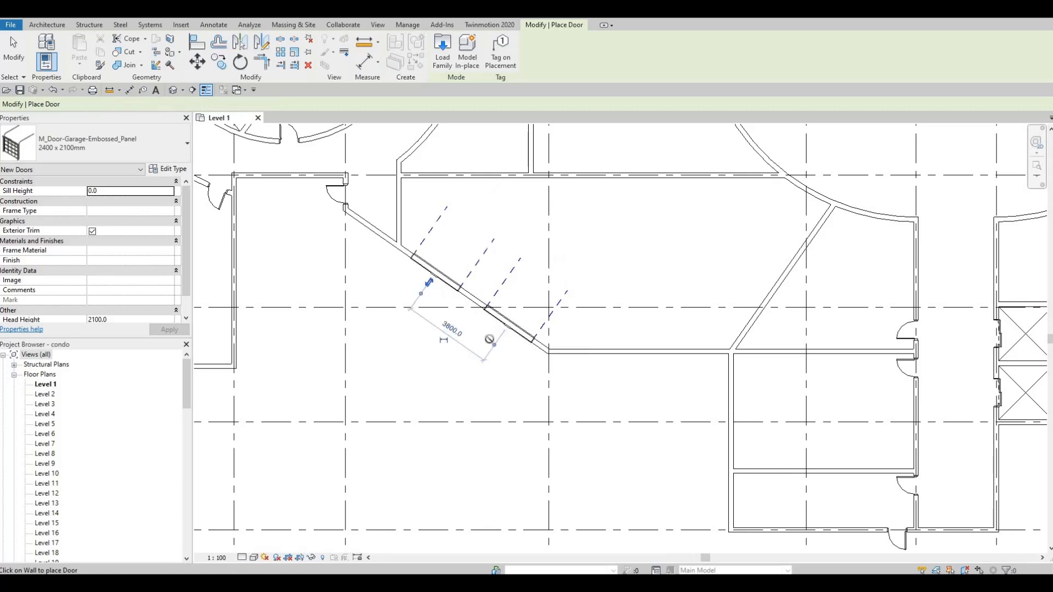
Place two garage doors in the adjoining horizontal exterior wall, one 2000 mm from its right end and the other 3300 mm from the first.
{"action": "middle_click_drag", "start_coordinate": [460, 319], "coordinate": [412, 279]}
{"action": "scroll", "coordinate": [412, 279], "scroll_direction": "down", "scroll_amount": 1}
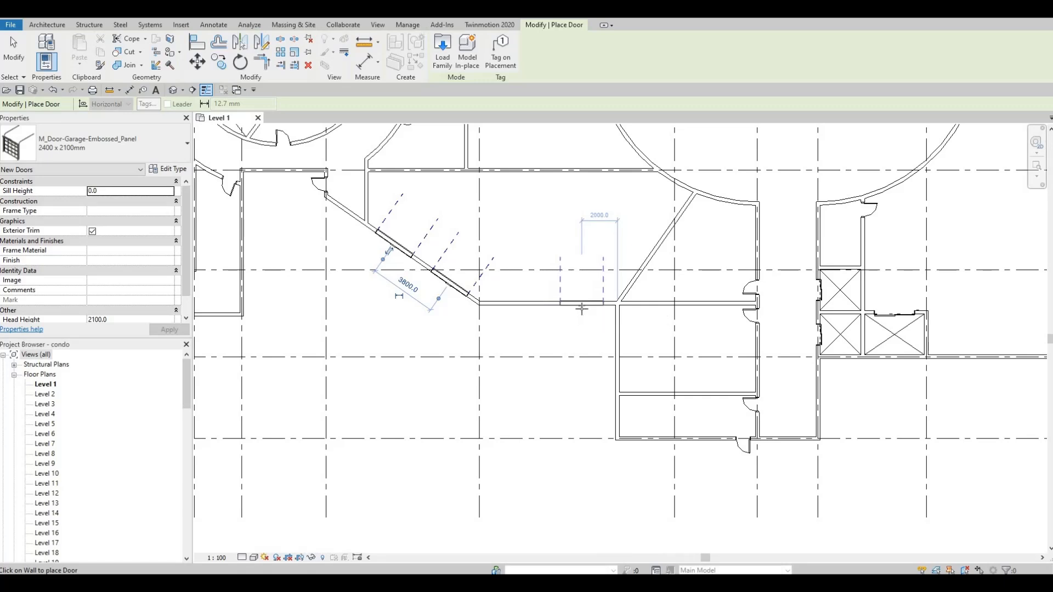
{"action": "left_click", "coordinate": [554, 306]}
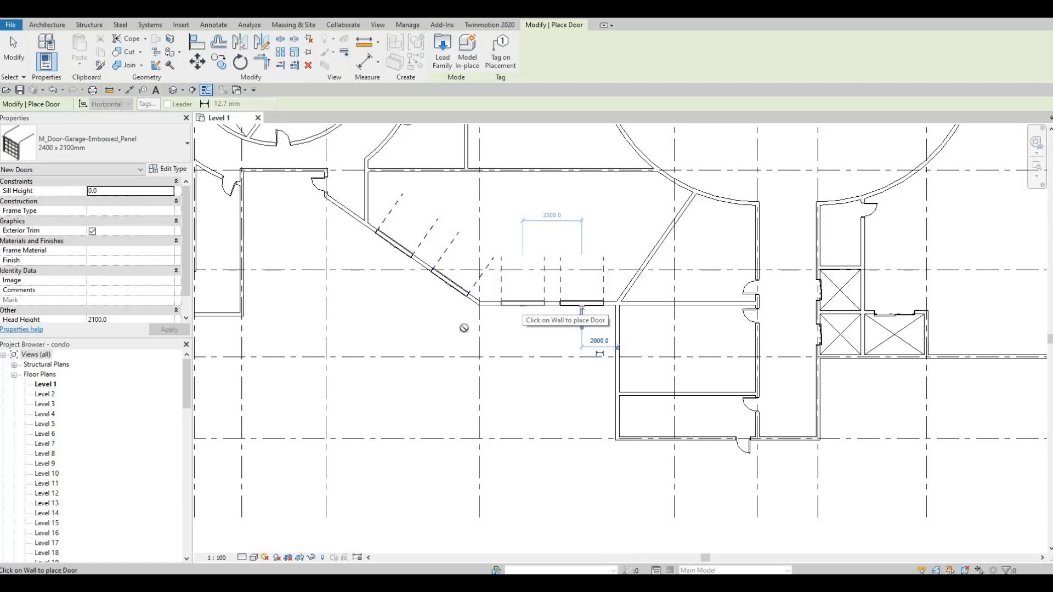
{"action": "key", "text": "Escape"}
{"action": "middle_click_drag", "start_coordinate": [512, 372], "coordinate": [517, 310]}
{"action": "key", "text": "Escape"}
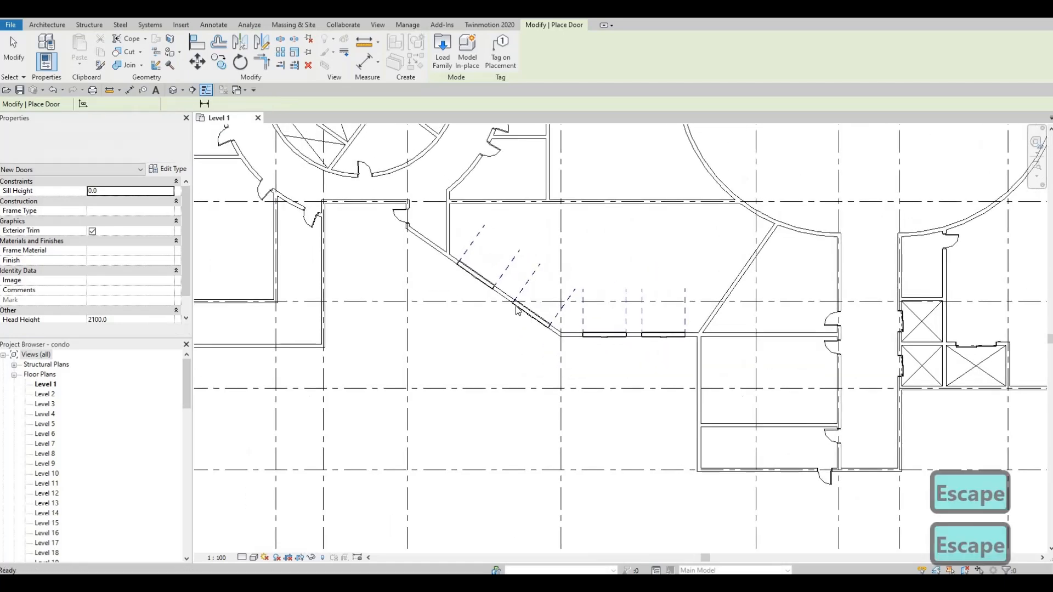
Nudge the lower garage door in the slanted wall toward its neighbour to 3500 mm spacing.
{"action": "left_click", "coordinate": [518, 310]}
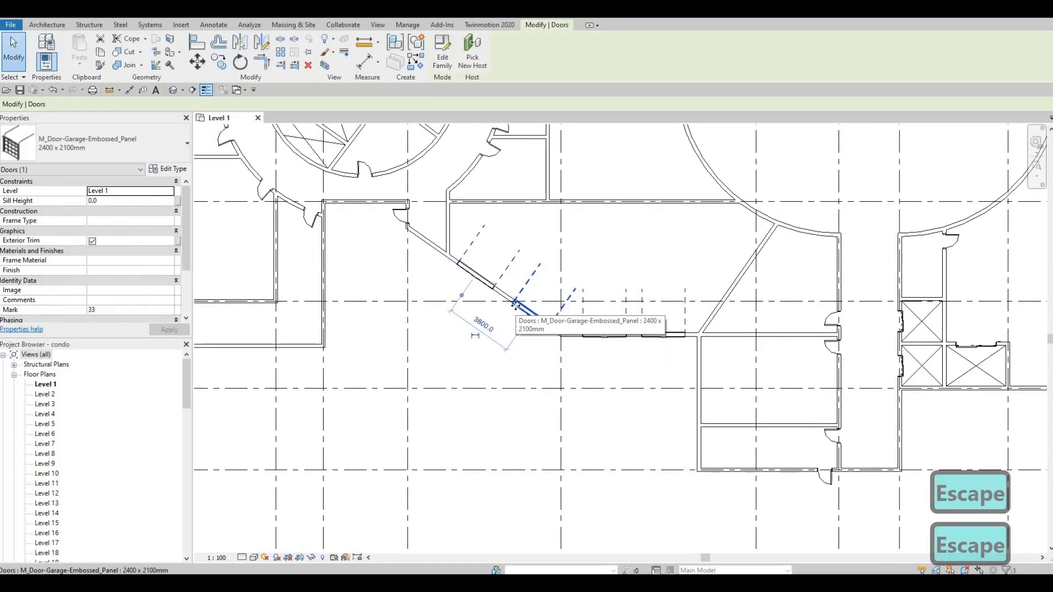
{"action": "key", "text": "Left"}
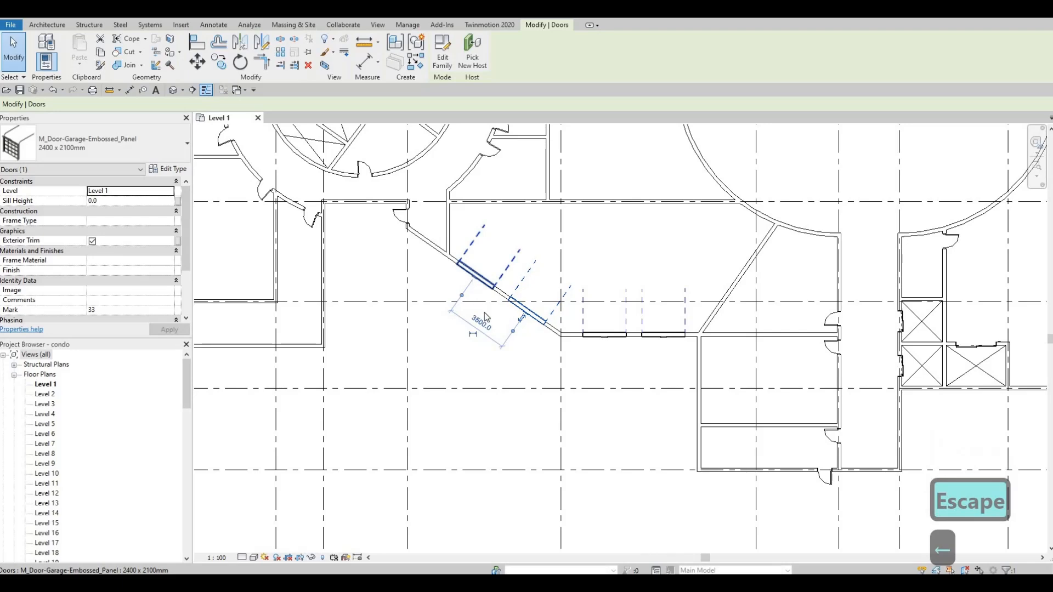
Draw an EXTERIOR WALL 1 wall from the lower exterior wall of the left wing straight down to grid P, 6940 mm long.
{"action": "scroll", "coordinate": [465, 345], "scroll_direction": "down", "scroll_amount": 1}
{"action": "middle_click_drag", "start_coordinate": [491, 345], "coordinate": [568, 320]}
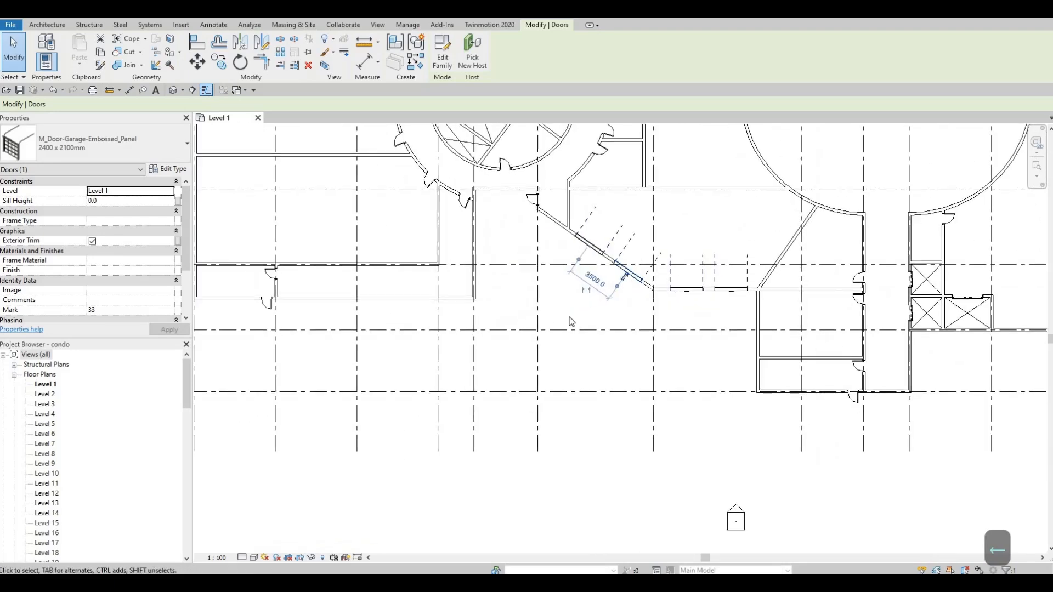
{"action": "middle_click_drag", "start_coordinate": [476, 341], "coordinate": [534, 334]}
{"action": "scroll", "coordinate": [476, 341], "scroll_direction": "down", "scroll_amount": 1}
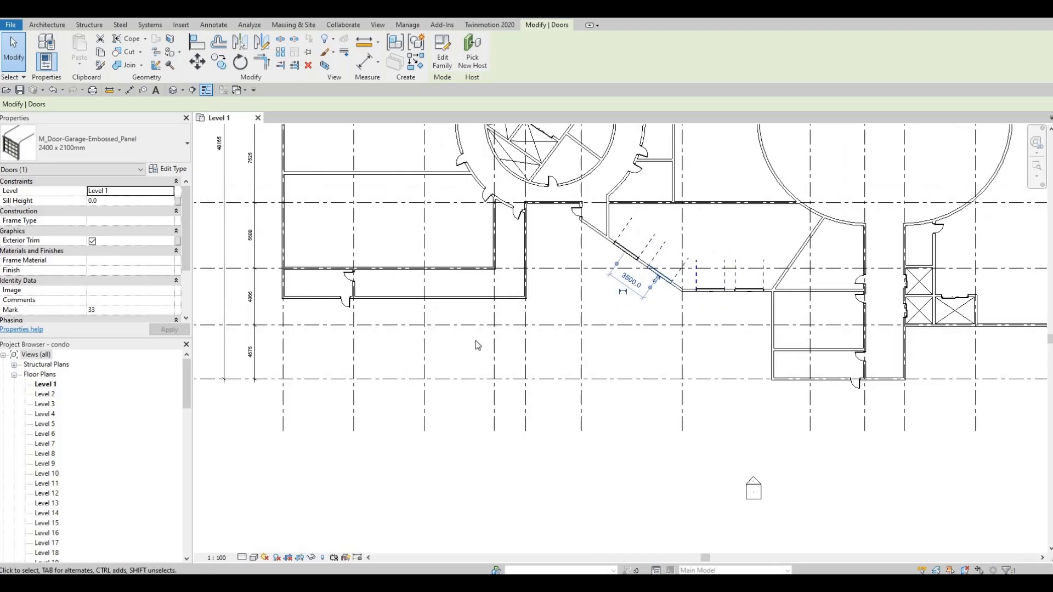
{"action": "scroll", "coordinate": [439, 322], "scroll_direction": "up", "scroll_amount": 1}
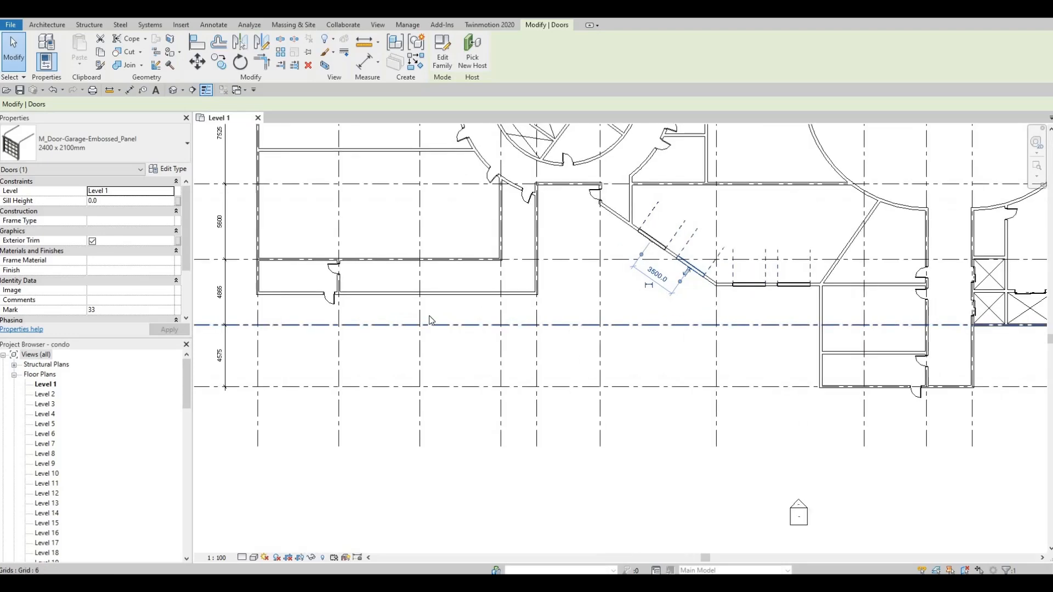
{"action": "middle_click_drag", "start_coordinate": [513, 318], "coordinate": [617, 302]}
{"action": "scroll", "coordinate": [493, 309], "scroll_direction": "down", "scroll_amount": 1}
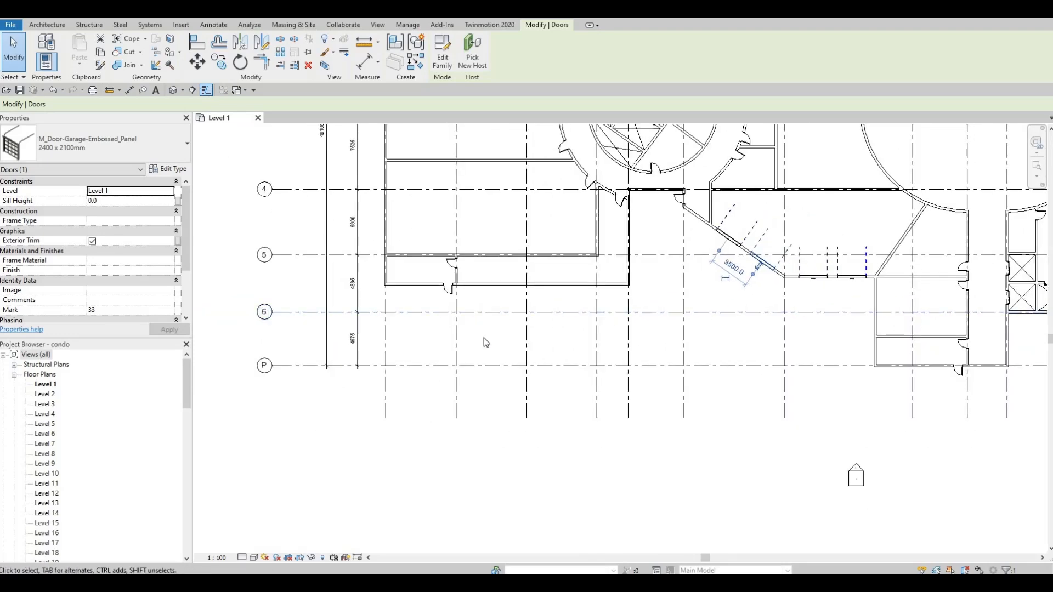
{"action": "middle_click_drag", "start_coordinate": [490, 311], "coordinate": [485, 331]}
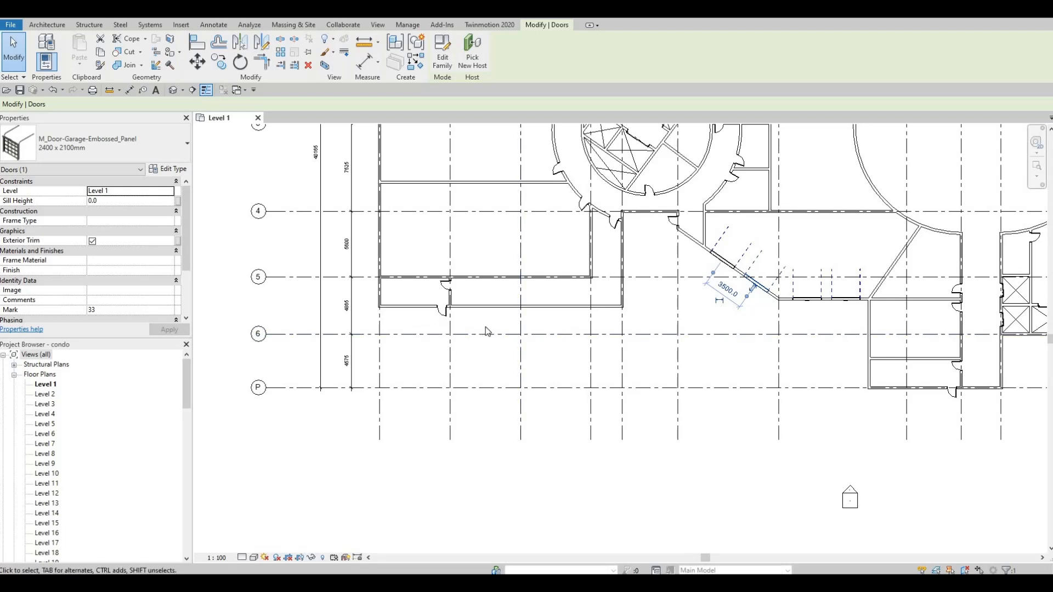
{"action": "middle_click_drag", "start_coordinate": [485, 331], "coordinate": [496, 318]}
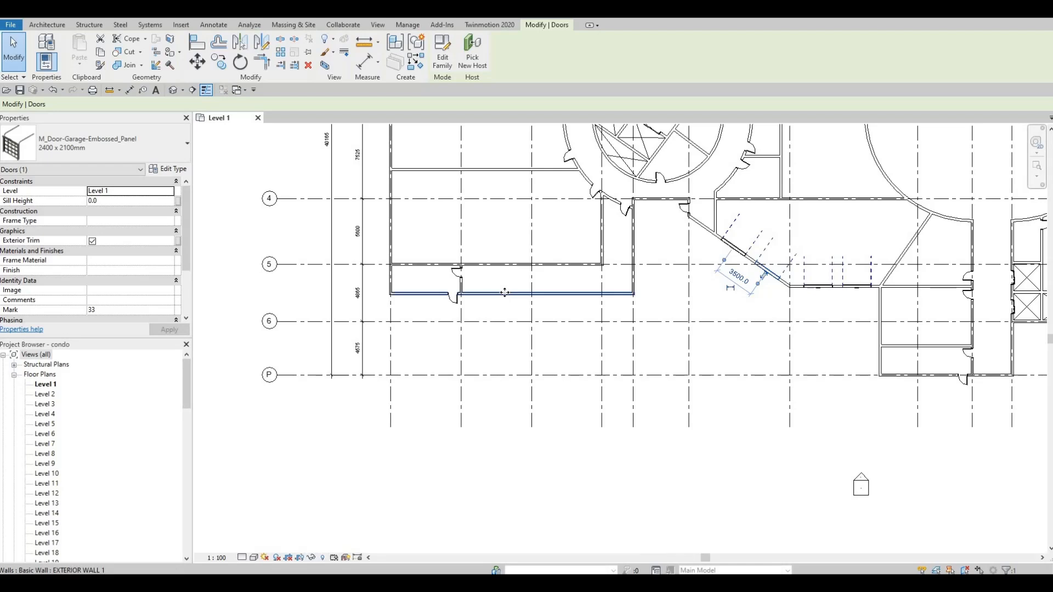
{"action": "left_click", "coordinate": [505, 292]}
{"action": "key", "text": "c"}
{"action": "key", "text": "s"}
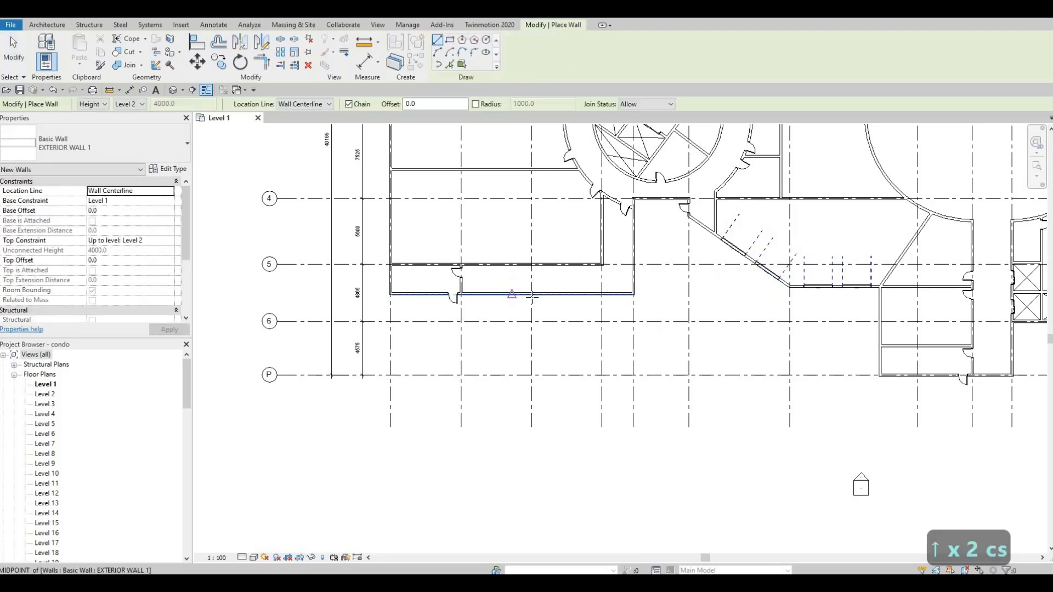
{"action": "left_click", "coordinate": [531, 296]}
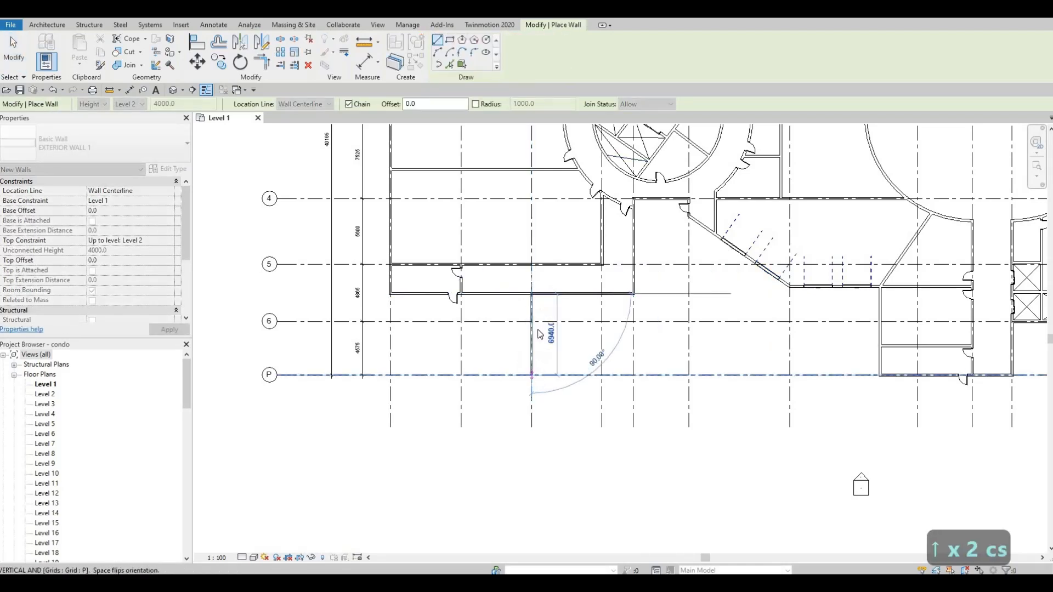
{"action": "left_click", "coordinate": [531, 375]}
{"action": "key", "text": "Escape"}
{"action": "key", "text": "Escape"}
{"action": "middle_click_drag", "start_coordinate": [772, 250], "coordinate": [743, 258]}
{"action": "key", "text": "Escape"}
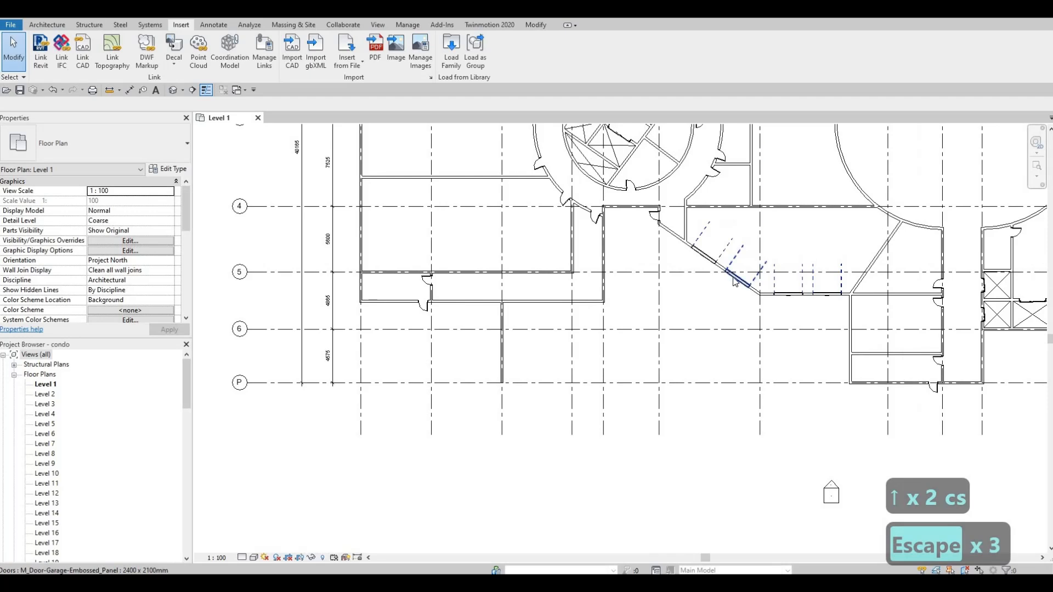
Place two 2400 x 2100mm embossed-panel garage doors in the new vertical wall, 1800 mm from its upper end and 1900 mm from its lower end.
{"action": "left_click", "coordinate": [736, 279]}
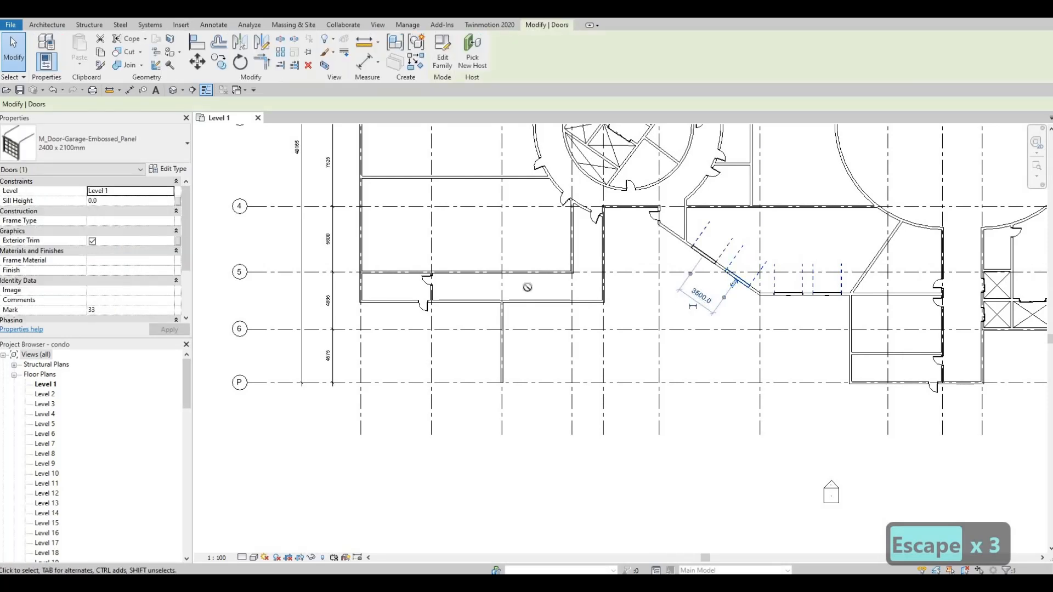
{"action": "key", "text": "c"}
{"action": "key", "text": "s"}
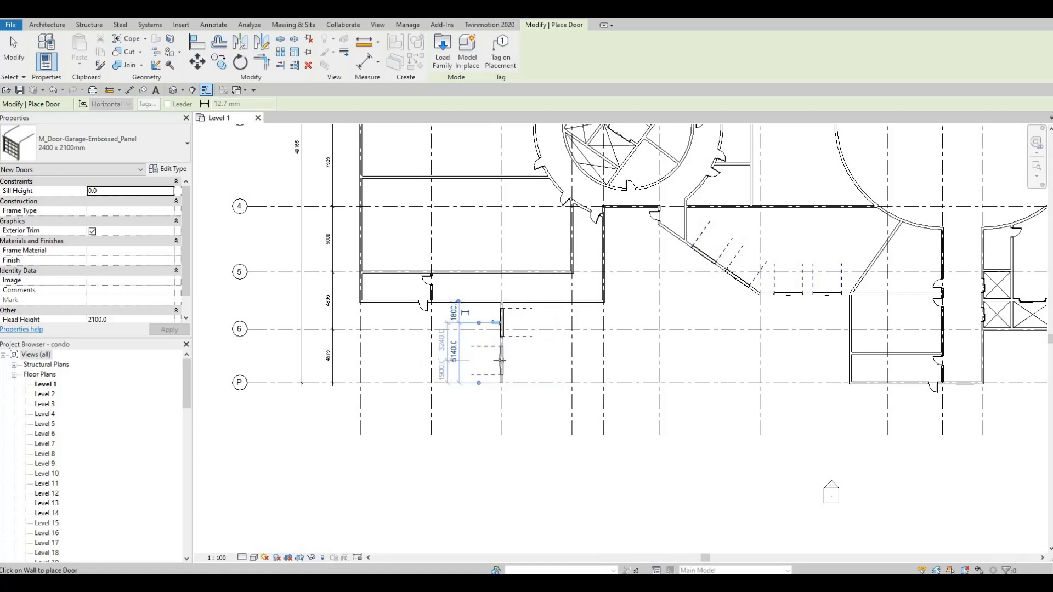
{"action": "left_click", "coordinate": [500, 360]}
{"action": "key", "text": "Escape"}
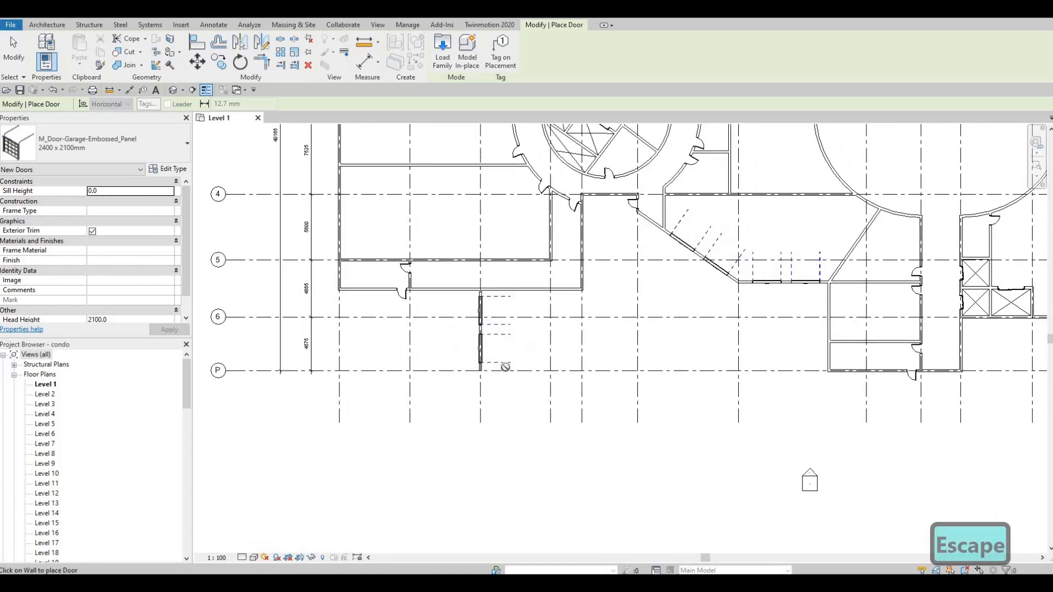
{"action": "key", "text": "Escape"}
{"action": "key", "text": "Escape"}
Draw an EXTERIOR WALL 1 wall along grid P from the garage-door wall's lower end to the line of the left wing's right-hand vertical wall.
{"action": "left_click", "coordinate": [520, 290]}
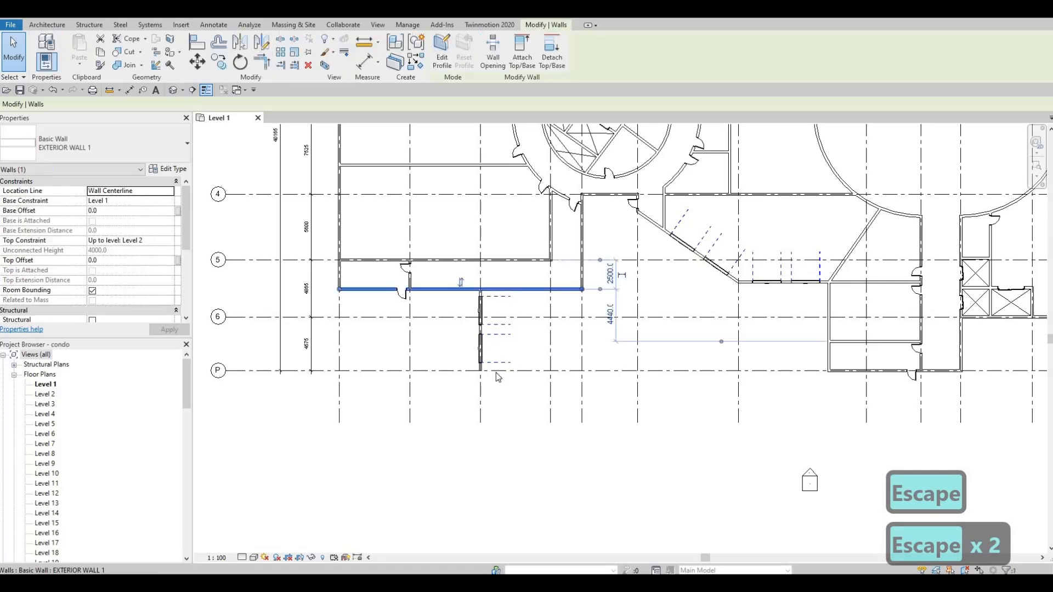
{"action": "key", "text": "c"}
{"action": "key", "text": "s"}
{"action": "scroll", "coordinate": [478, 376], "scroll_direction": "up", "scroll_amount": 1}
{"action": "left_click", "coordinate": [478, 370]}
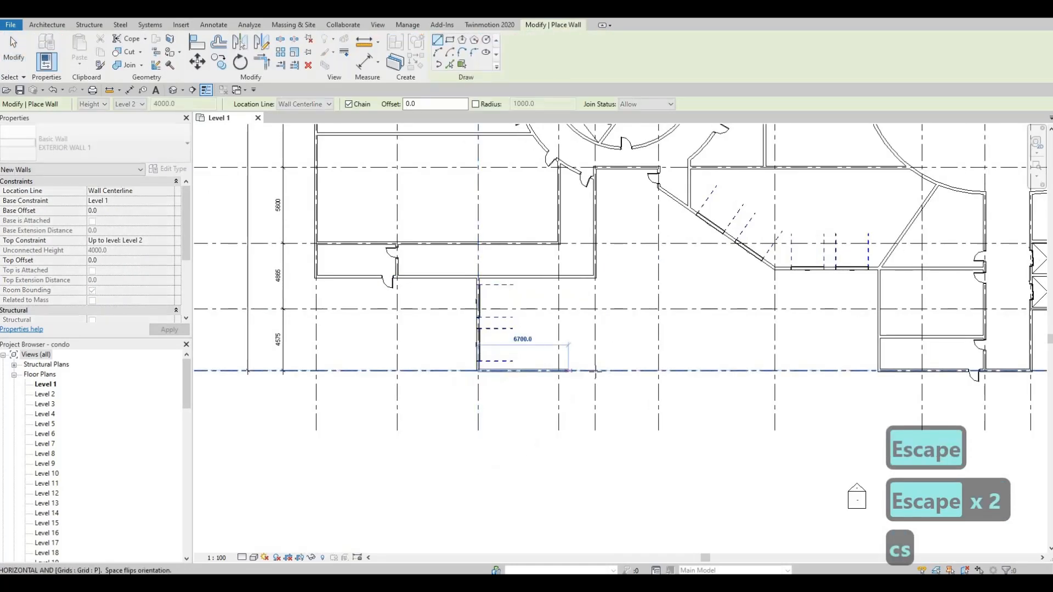
{"action": "left_click", "coordinate": [596, 370]}
{"action": "key", "text": "Escape"}
{"action": "key", "text": "Escape"}
{"action": "key", "text": "Escape"}
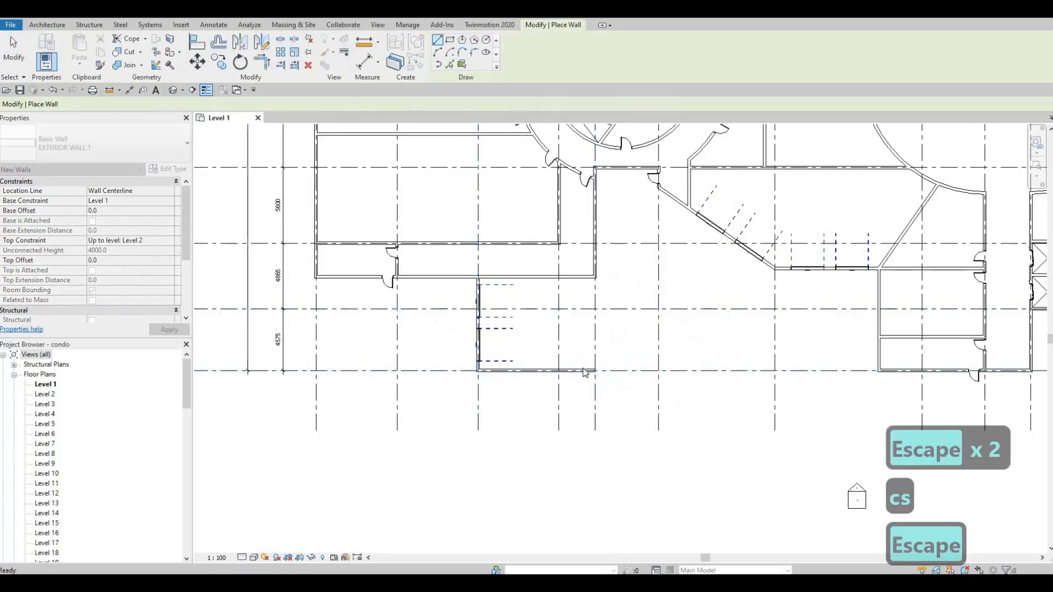
Extend the left wing's right-hand vertical wall down to form a corner with the new wall on grid P, using Trim/Extend to Corner.
{"action": "key", "text": "t"}
{"action": "key", "text": "r"}
{"action": "left_click", "coordinate": [596, 266]}
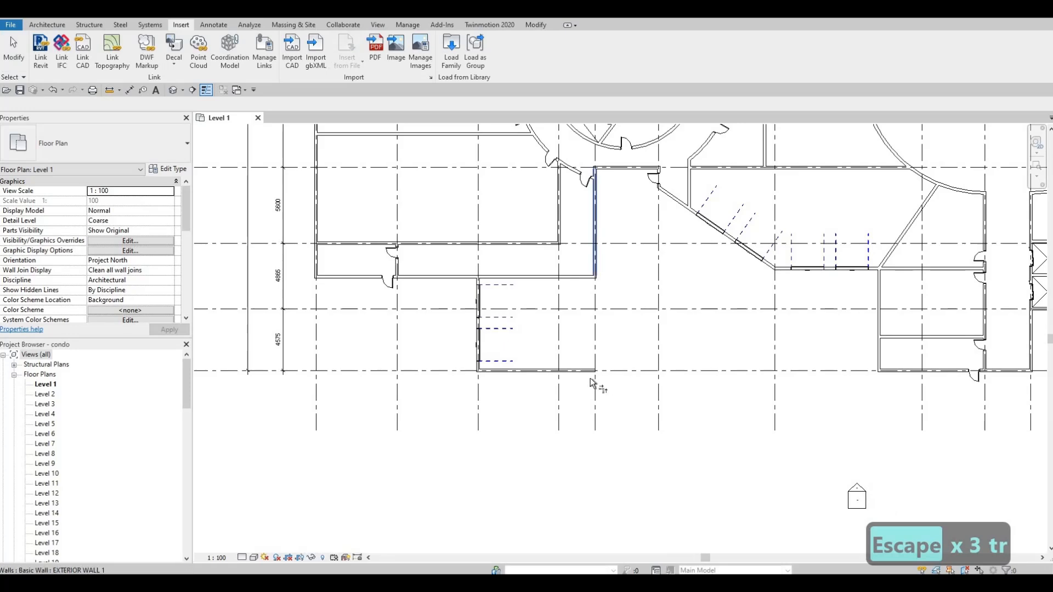
{"action": "left_click", "coordinate": [573, 378]}
{"action": "key", "text": "Escape"}
{"action": "key", "text": "Escape"}
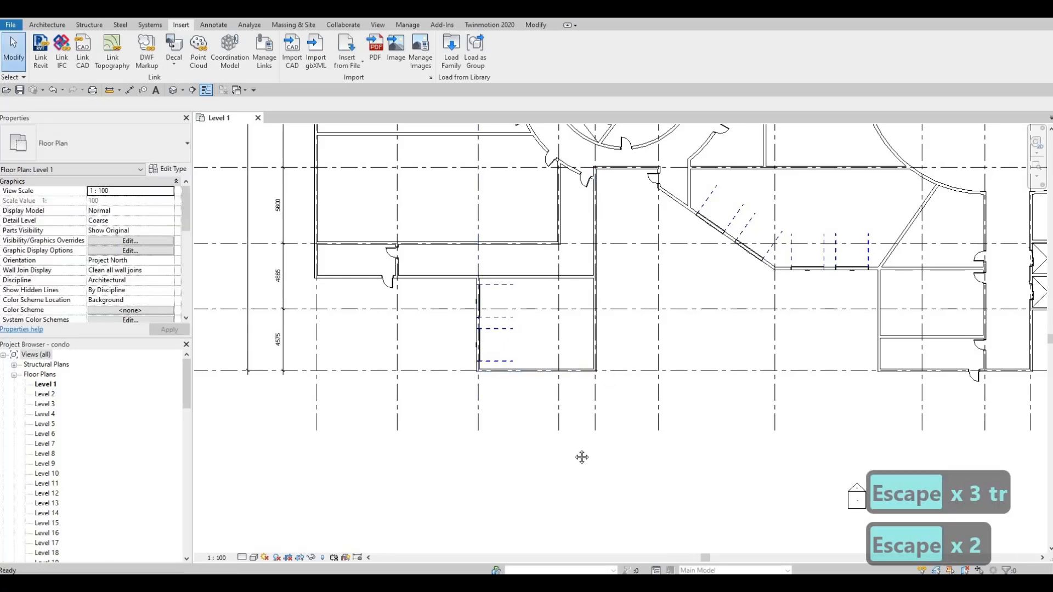
Examine the Level 1 plan around the new garage enclosure, the other garage doors and the rest of the building.
{"action": "scroll", "coordinate": [586, 348], "scroll_direction": "down", "scroll_amount": 1}
{"action": "middle_click_drag", "start_coordinate": [679, 338], "coordinate": [554, 345]}
{"action": "scroll", "coordinate": [569, 364], "scroll_direction": "down", "scroll_amount": 1}
{"action": "scroll", "coordinate": [652, 342], "scroll_direction": "up", "scroll_amount": 1}
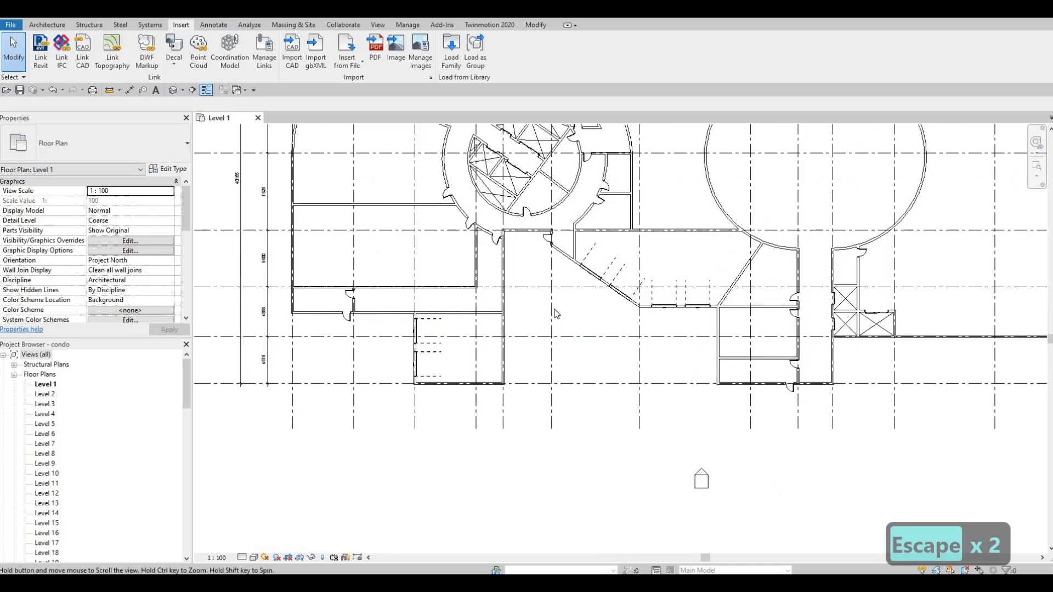
{"action": "scroll", "coordinate": [571, 305], "scroll_direction": "down", "scroll_amount": 1}
{"action": "middle_click_drag", "start_coordinate": [578, 302], "coordinate": [568, 319]}
{"action": "scroll", "coordinate": [576, 325], "scroll_direction": "up", "scroll_amount": 1}
{"action": "scroll", "coordinate": [588, 329], "scroll_direction": "down", "scroll_amount": 2}
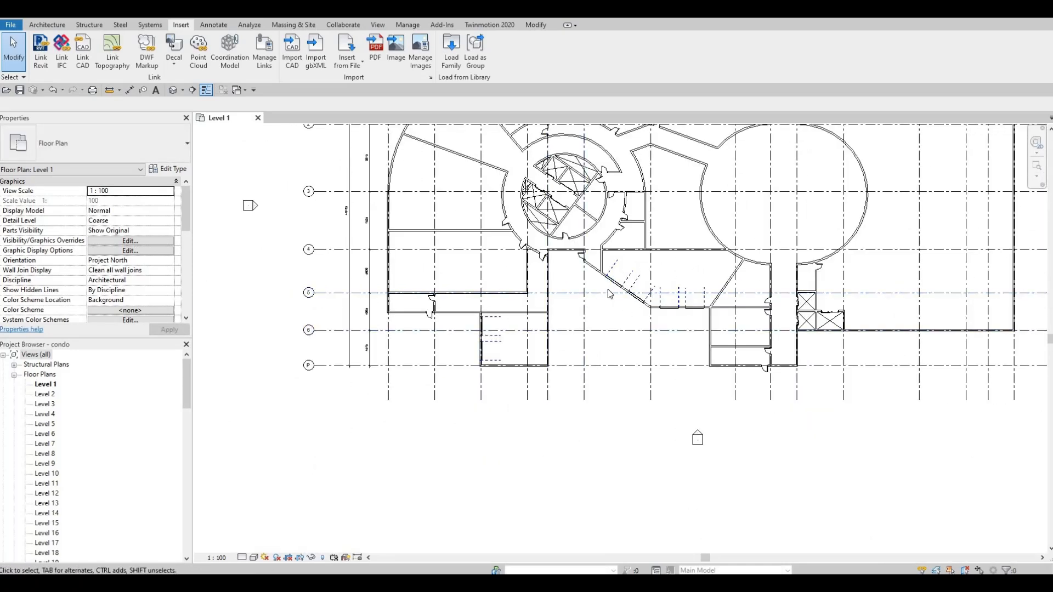
{"action": "middle_click_drag", "start_coordinate": [614, 285], "coordinate": [608, 290]}
{"action": "scroll", "coordinate": [610, 293], "scroll_direction": "up", "scroll_amount": 2}
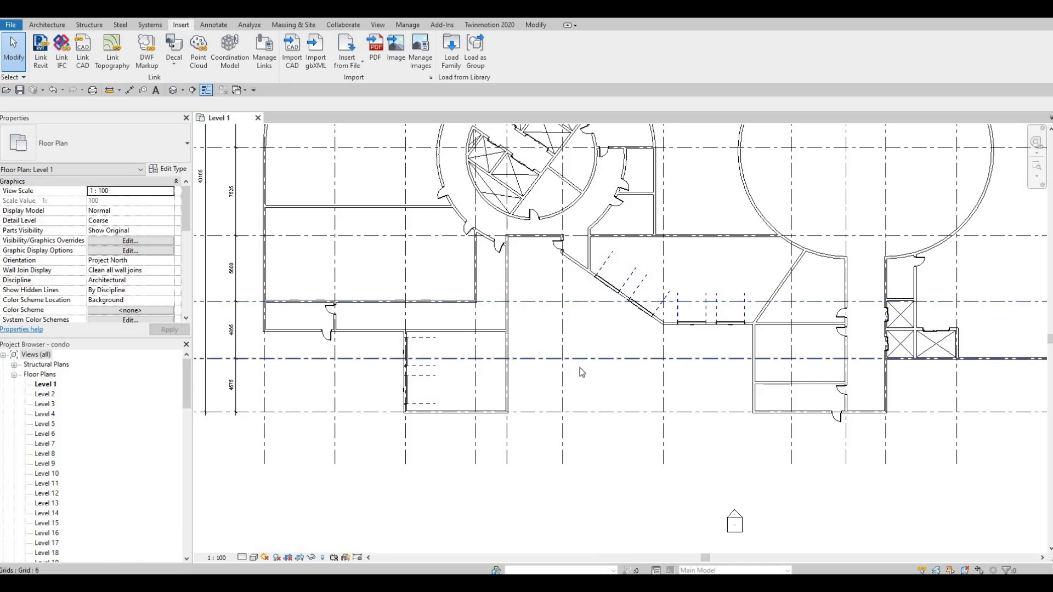
{"action": "scroll", "coordinate": [599, 366], "scroll_direction": "down", "scroll_amount": 1}
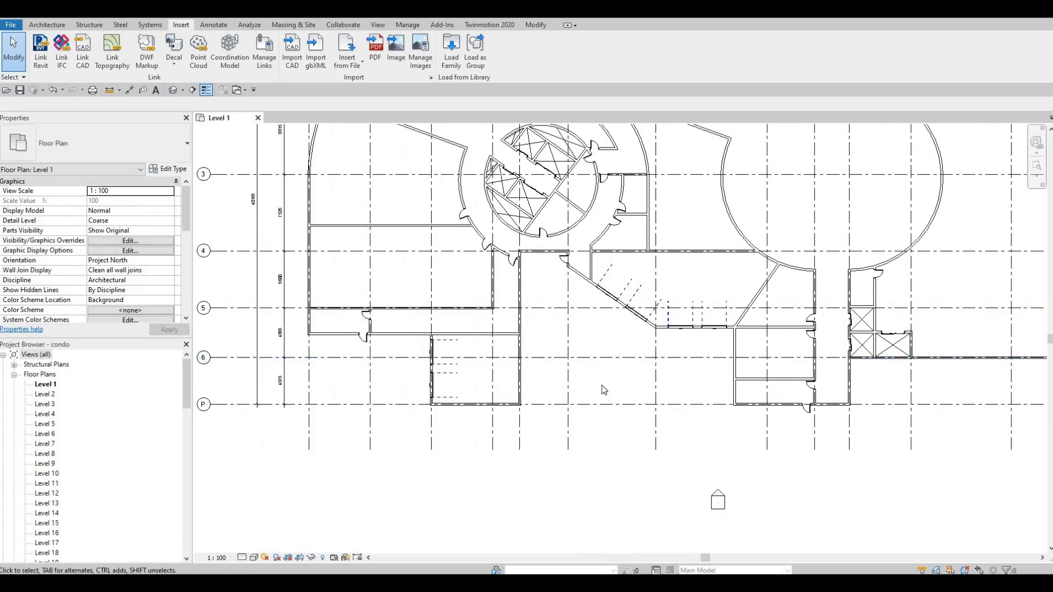
{"action": "middle_click_drag", "start_coordinate": [638, 366], "coordinate": [587, 399]}
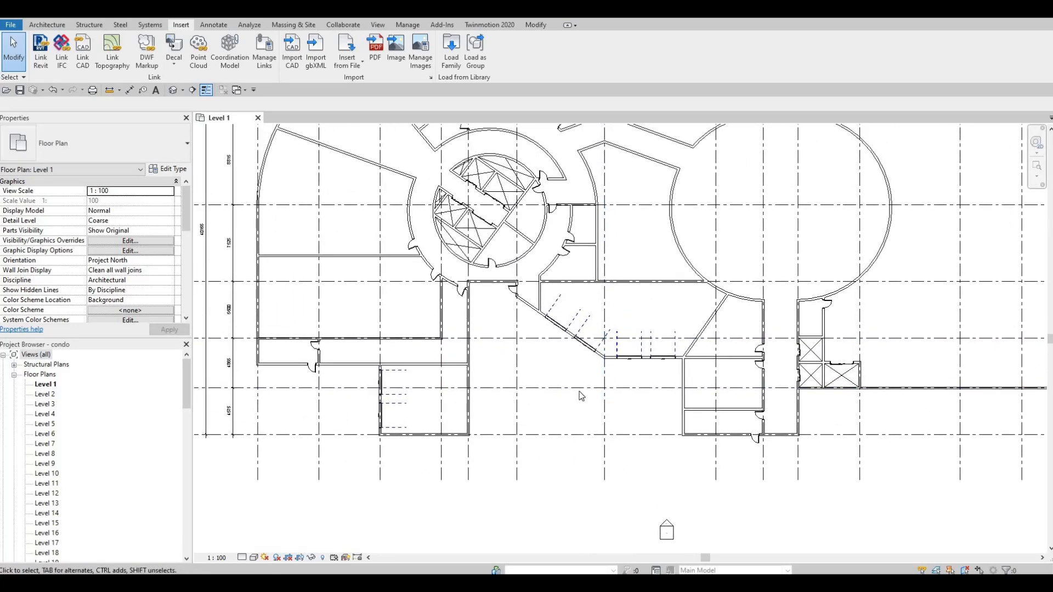
{"action": "scroll", "coordinate": [574, 412], "scroll_direction": "down", "scroll_amount": 3}
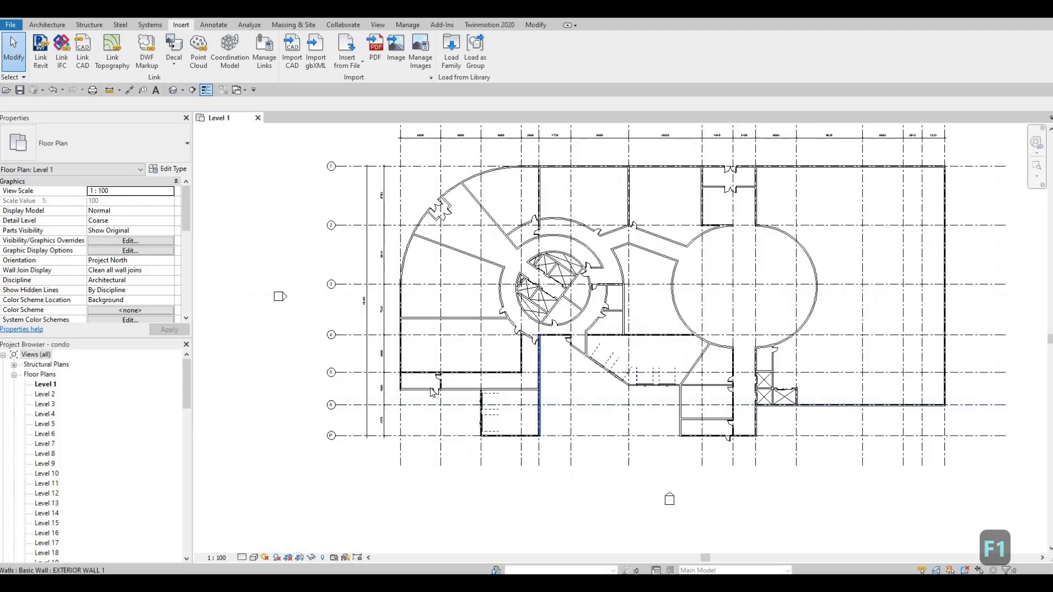
Start an assembled stair from Level 1 to Level 2 near the lower-left room and set its desired number of risers to 18.
{"action": "scroll", "coordinate": [370, 267], "scroll_direction": "up", "scroll_amount": 4}
{"action": "middle_click_drag", "start_coordinate": [369, 267], "coordinate": [397, 220]}
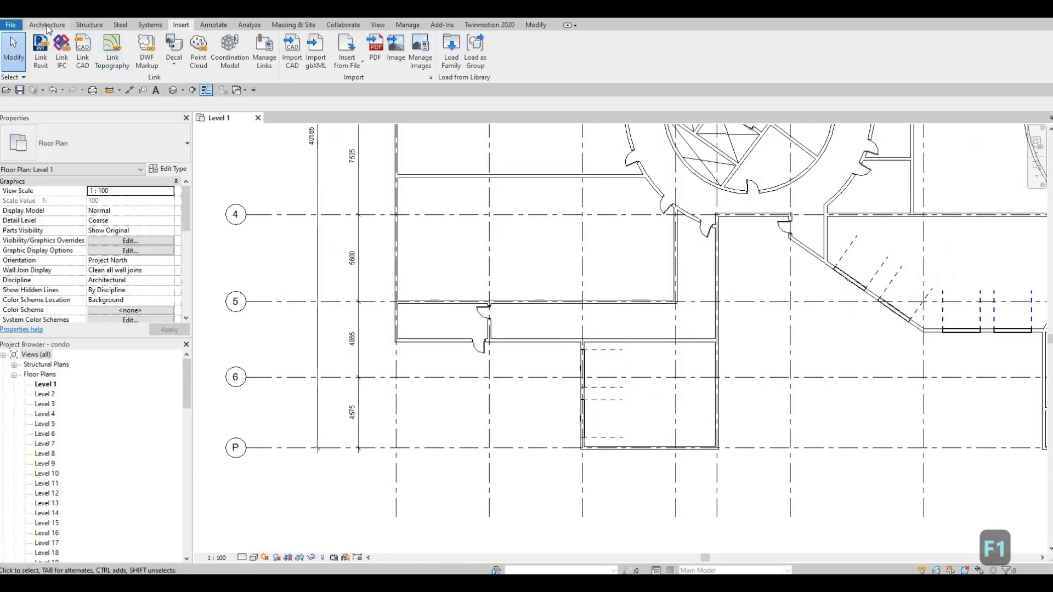
{"action": "left_click", "coordinate": [47, 25]}
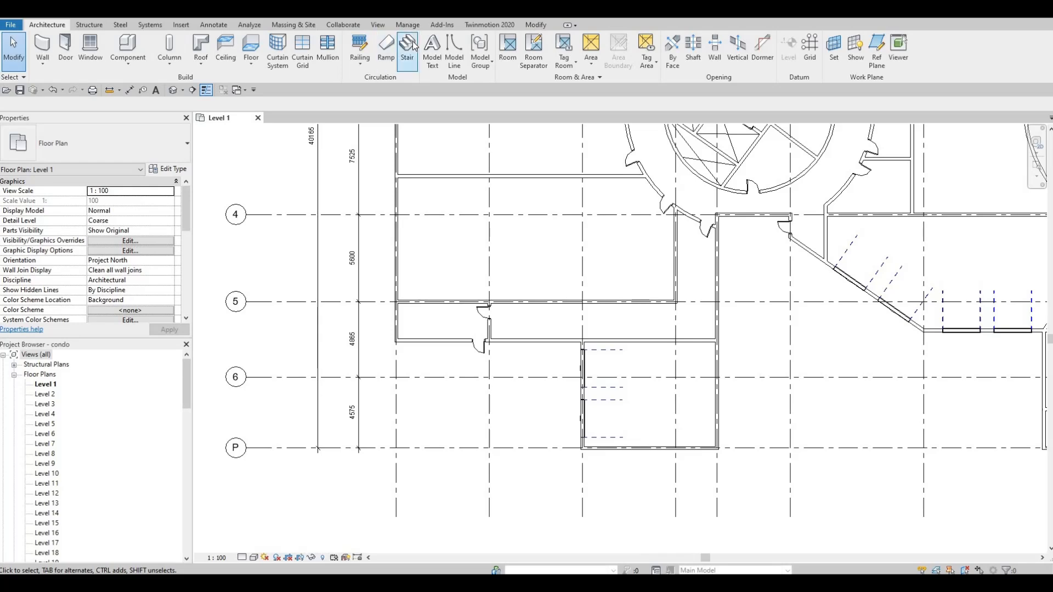
{"action": "left_click", "coordinate": [403, 52]}
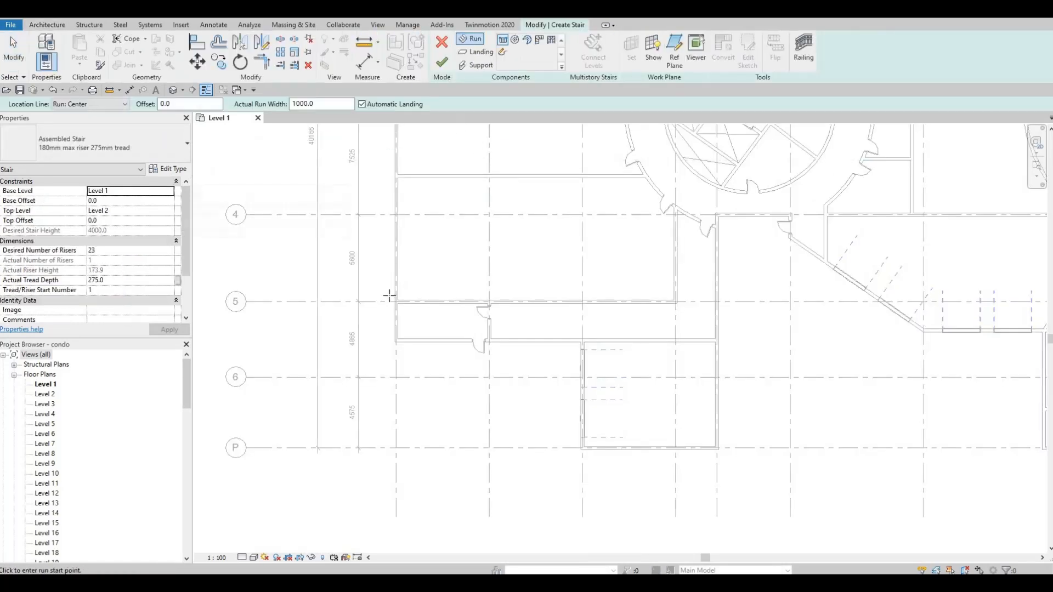
{"action": "scroll", "coordinate": [440, 305], "scroll_direction": "up", "scroll_amount": 4}
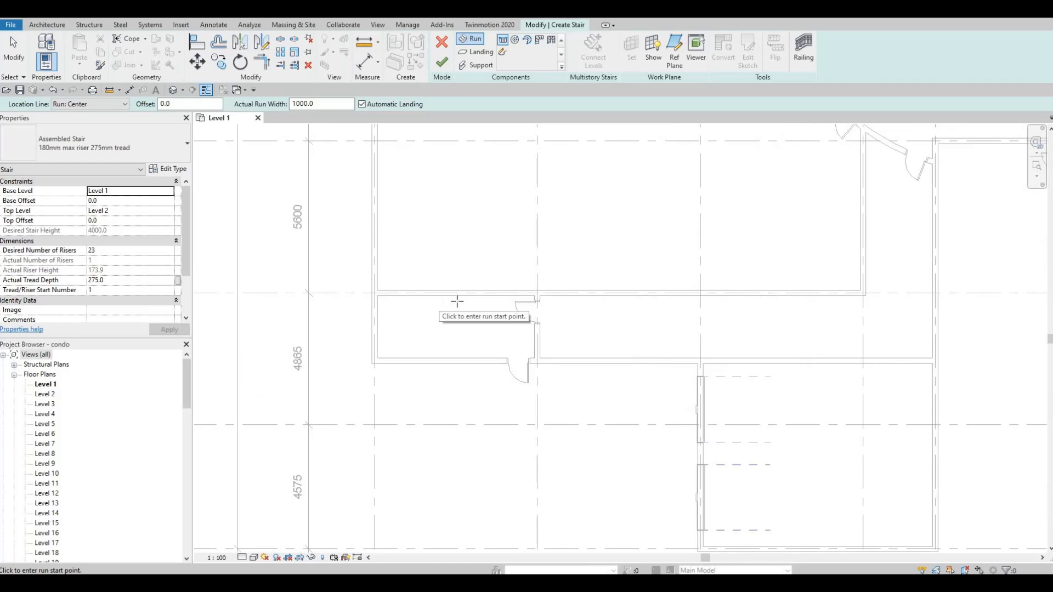
{"action": "scroll", "coordinate": [441, 299], "scroll_direction": "up", "scroll_amount": 2}
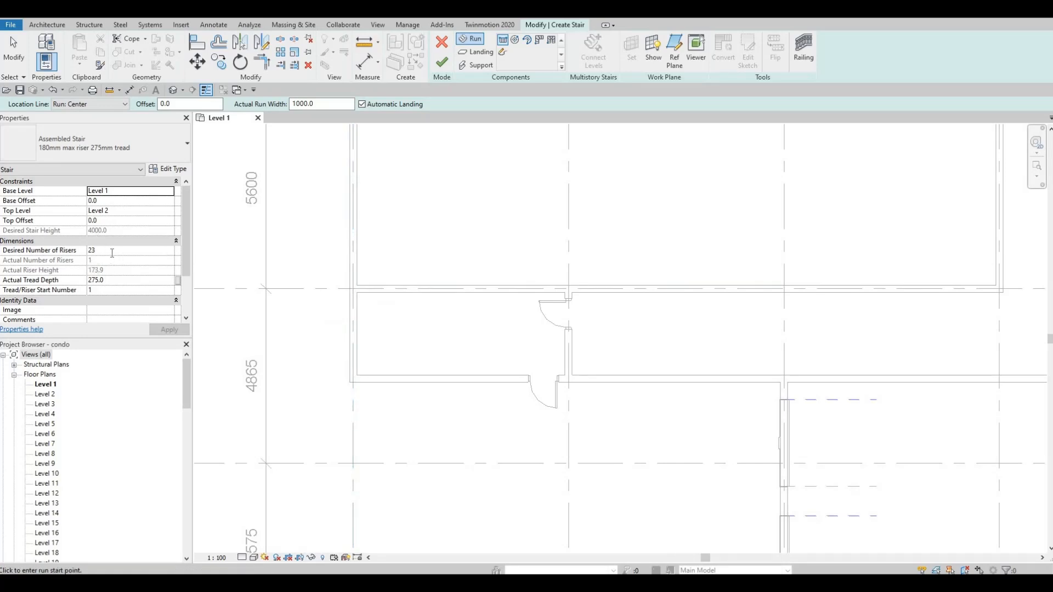
{"action": "left_click", "coordinate": [113, 253]}
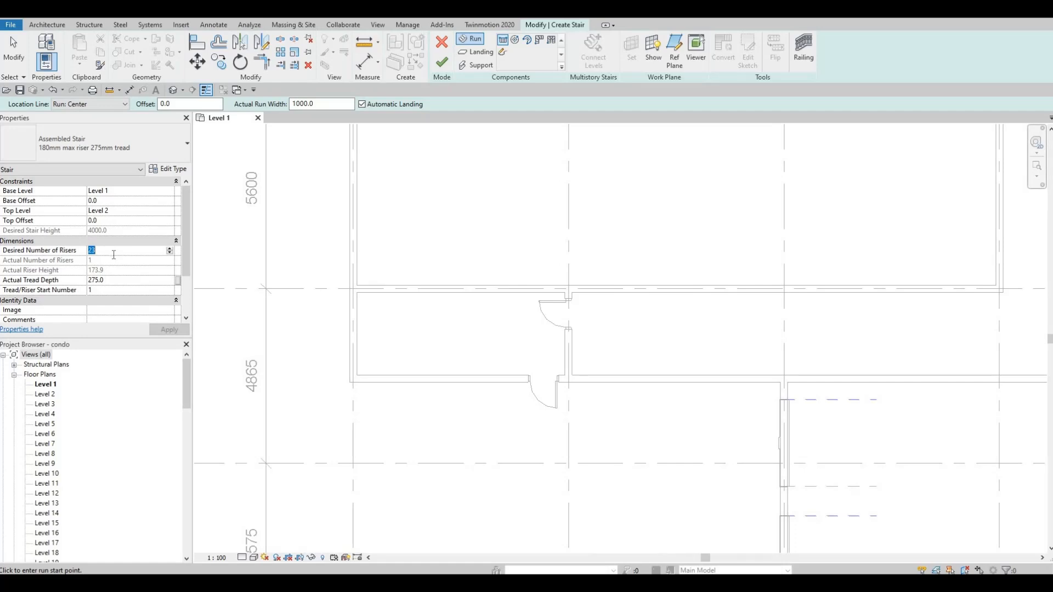
{"action": "type", "text": "18"}
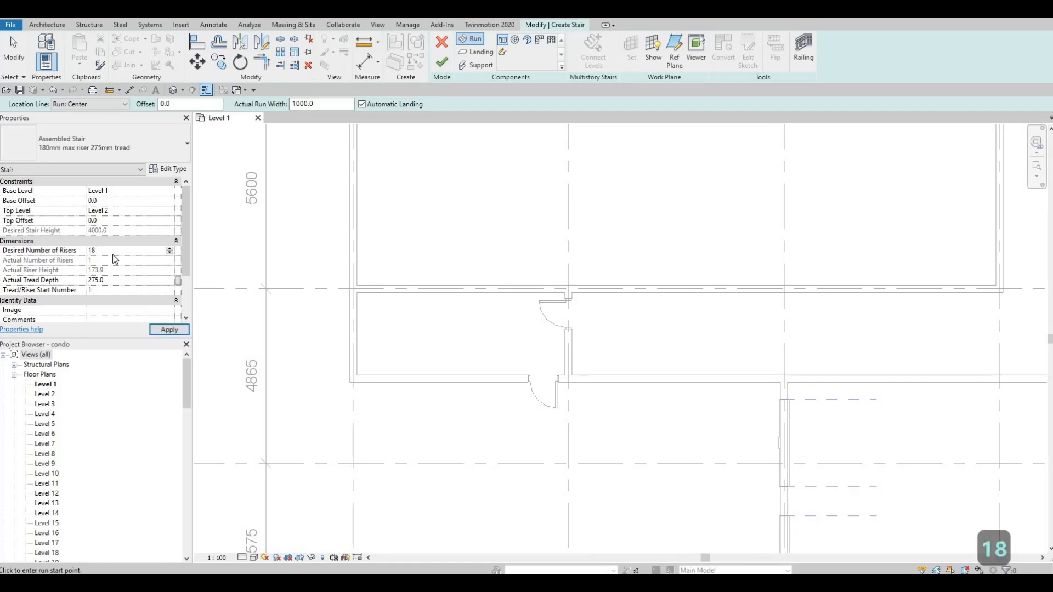
{"action": "key", "text": "Return"}
{"action": "left_click", "coordinate": [177, 331]}
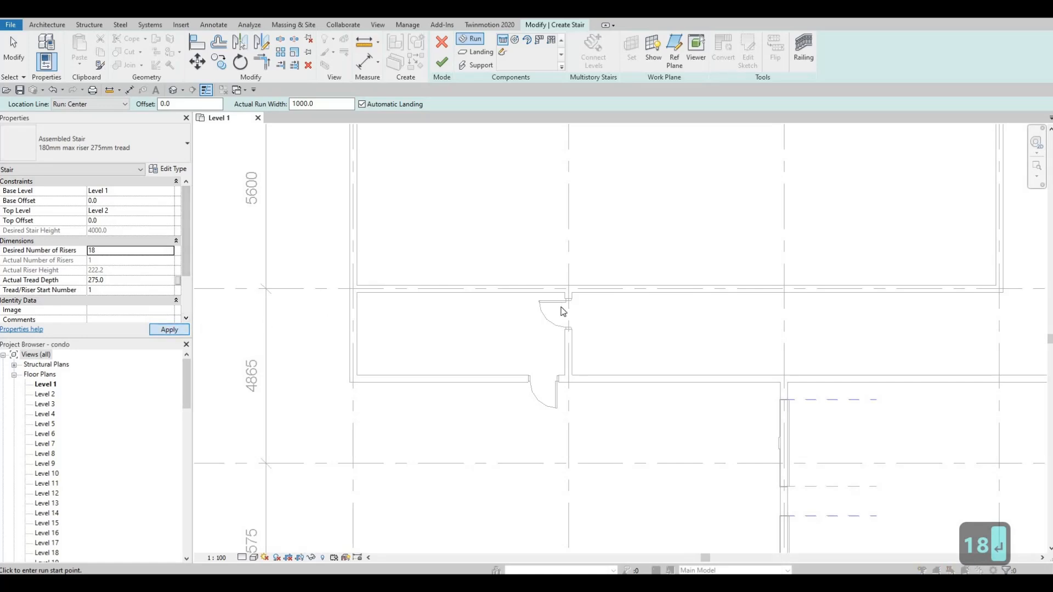
{"action": "left_click", "coordinate": [567, 332]}
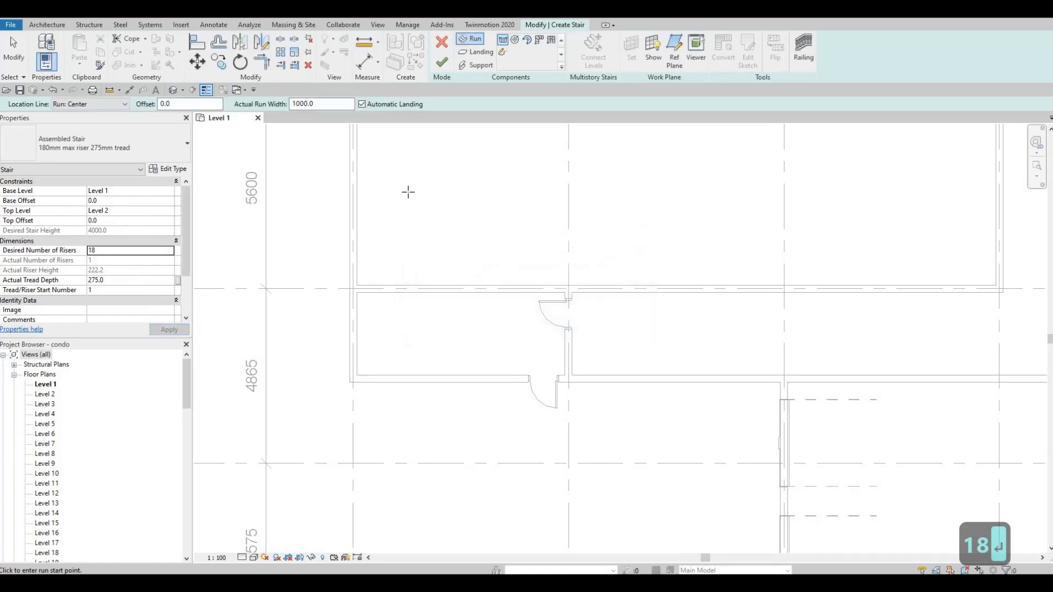
Draw the first stair run 2200 mm long from right to left along the upper wall of the lower-left room.
{"action": "scroll", "coordinate": [475, 274], "scroll_direction": "up", "scroll_amount": 3}
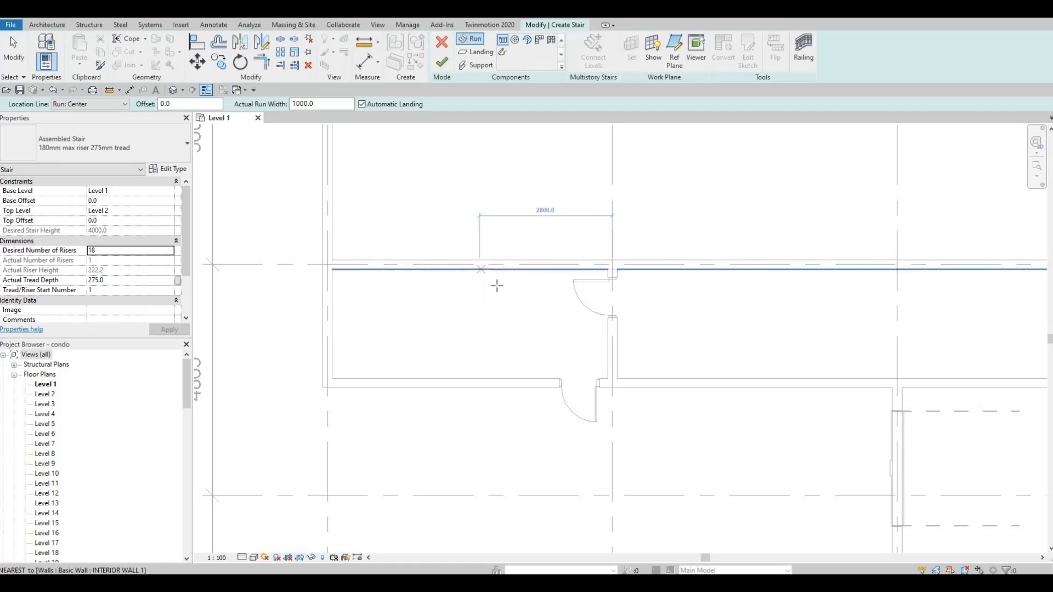
{"action": "left_click", "coordinate": [498, 286]}
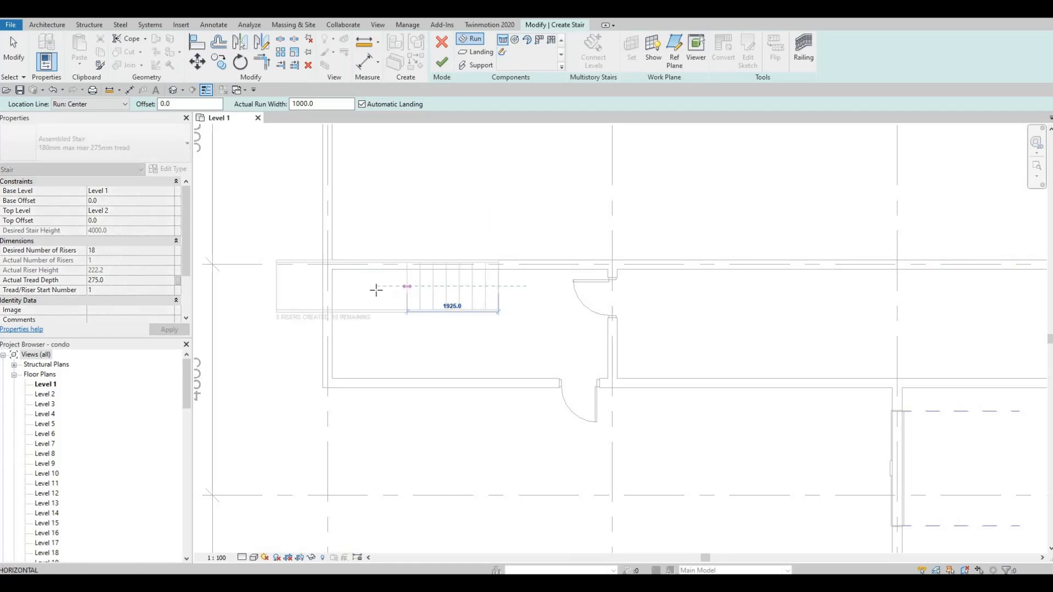
{"action": "scroll", "coordinate": [374, 287], "scroll_direction": "up", "scroll_amount": 3}
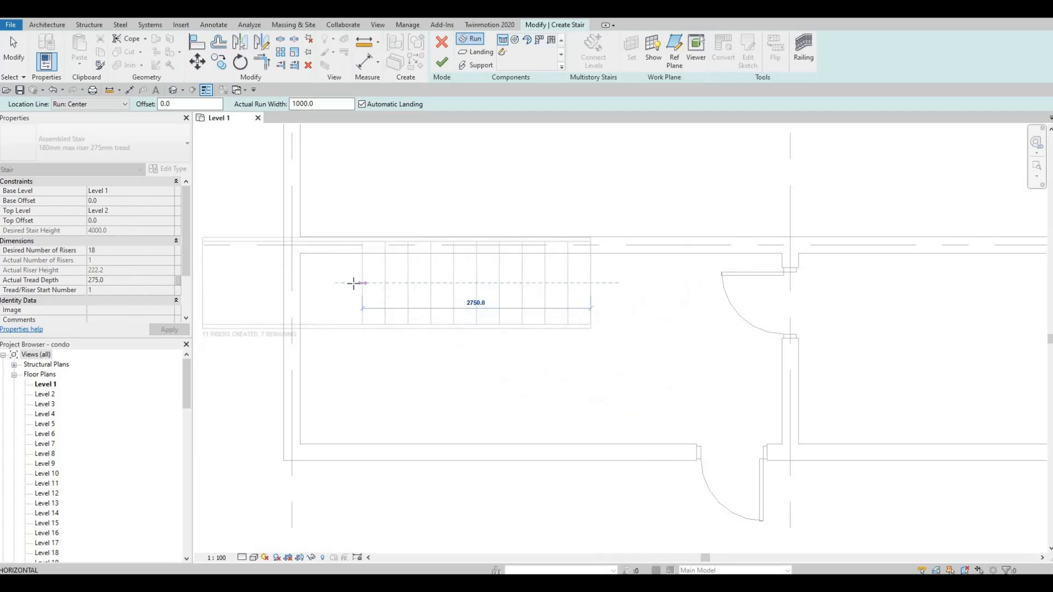
{"action": "scroll", "coordinate": [354, 282], "scroll_direction": "up", "scroll_amount": 2}
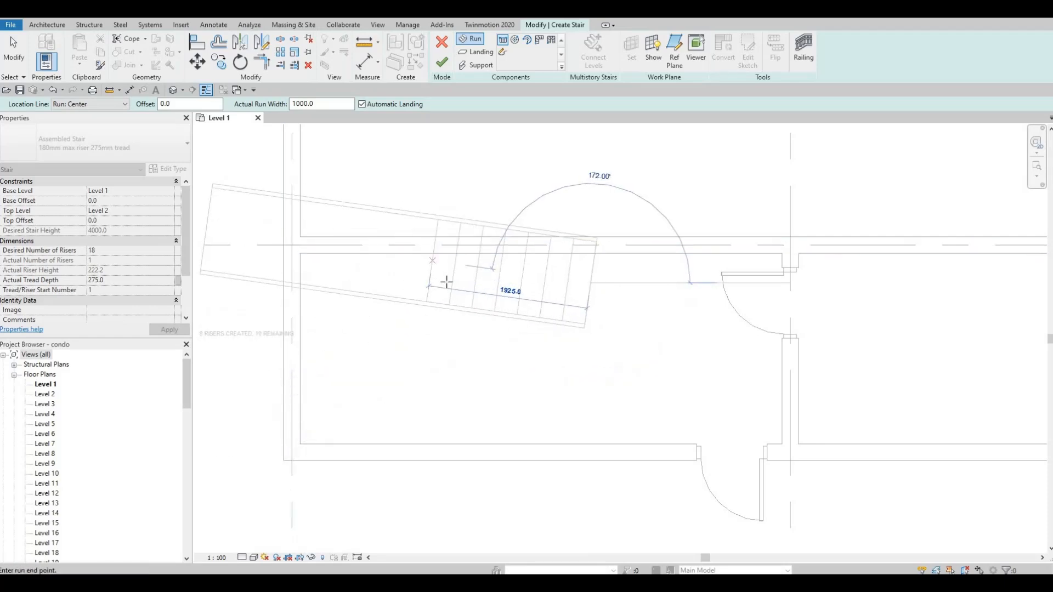
{"action": "middle_click_drag", "start_coordinate": [448, 280], "coordinate": [565, 257]}
{"action": "scroll", "coordinate": [542, 254], "scroll_direction": "up", "scroll_amount": 1}
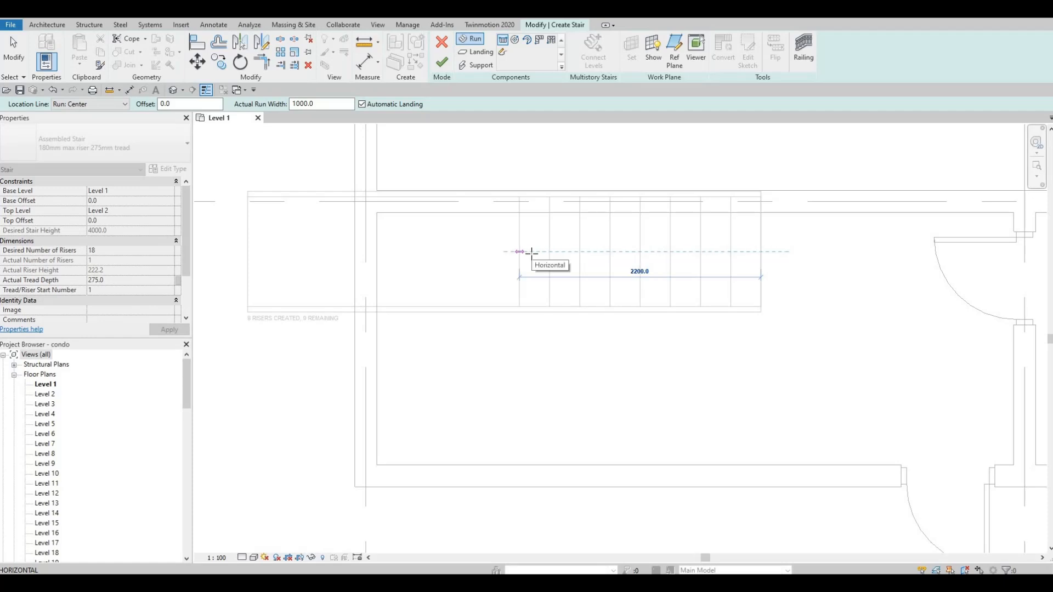
{"action": "left_click", "coordinate": [530, 252]}
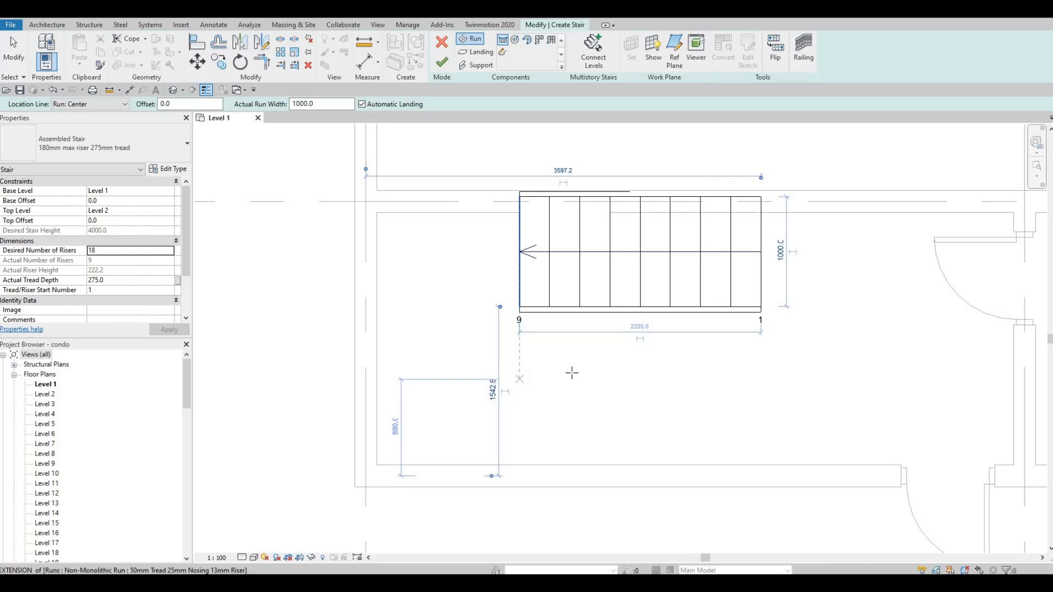
Draw a parallel 2200 mm return run below the first run to form a U-shaped stair, and finish the stair.
{"action": "left_click", "coordinate": [519, 379]}
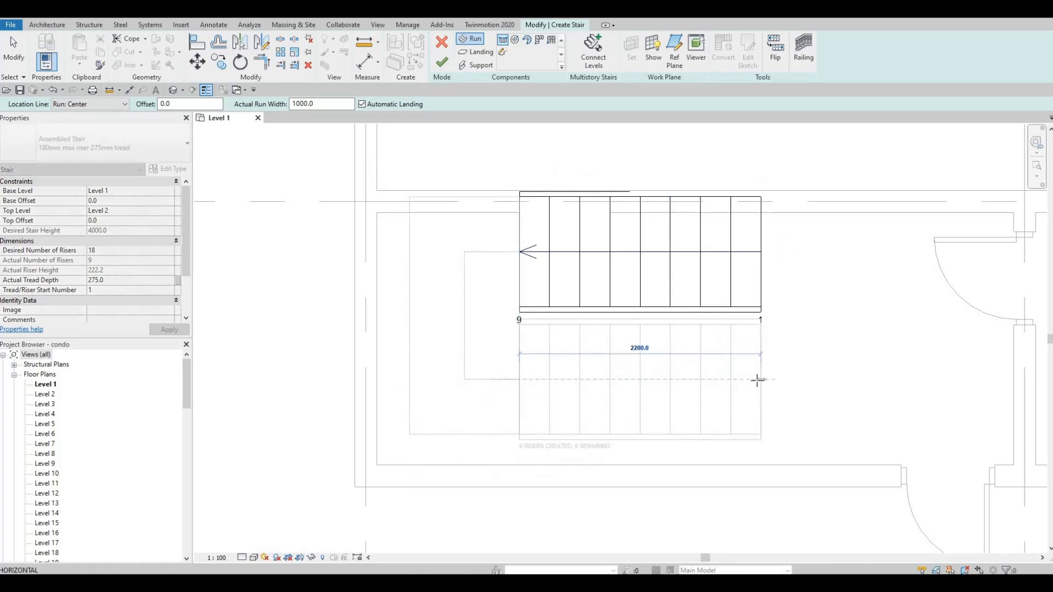
{"action": "left_click", "coordinate": [761, 379]}
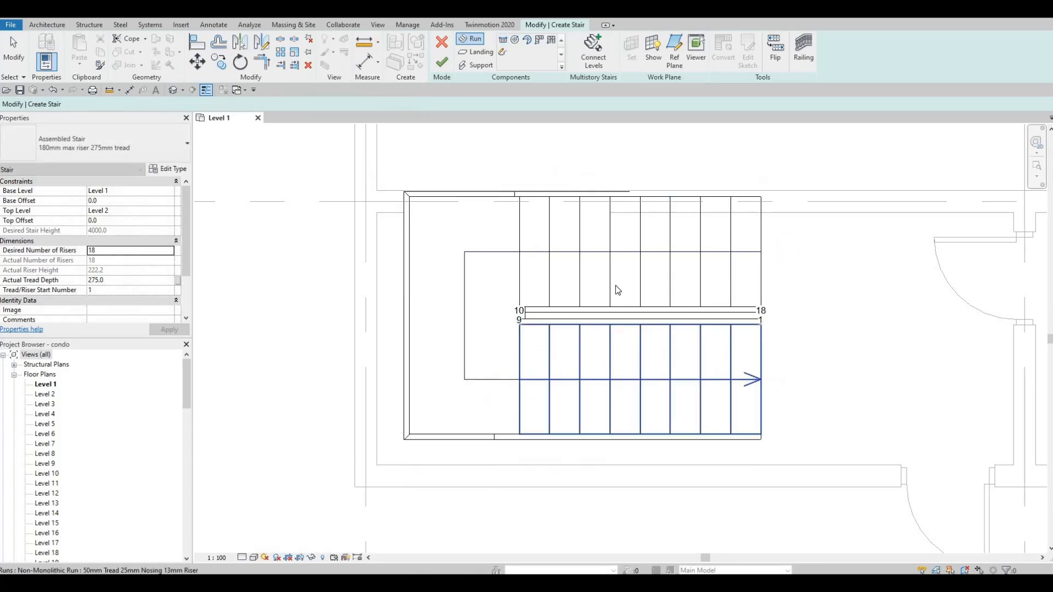
{"action": "scroll", "coordinate": [614, 279], "scroll_direction": "down", "scroll_amount": 1}
{"action": "middle_click_drag", "start_coordinate": [606, 351], "coordinate": [600, 319]}
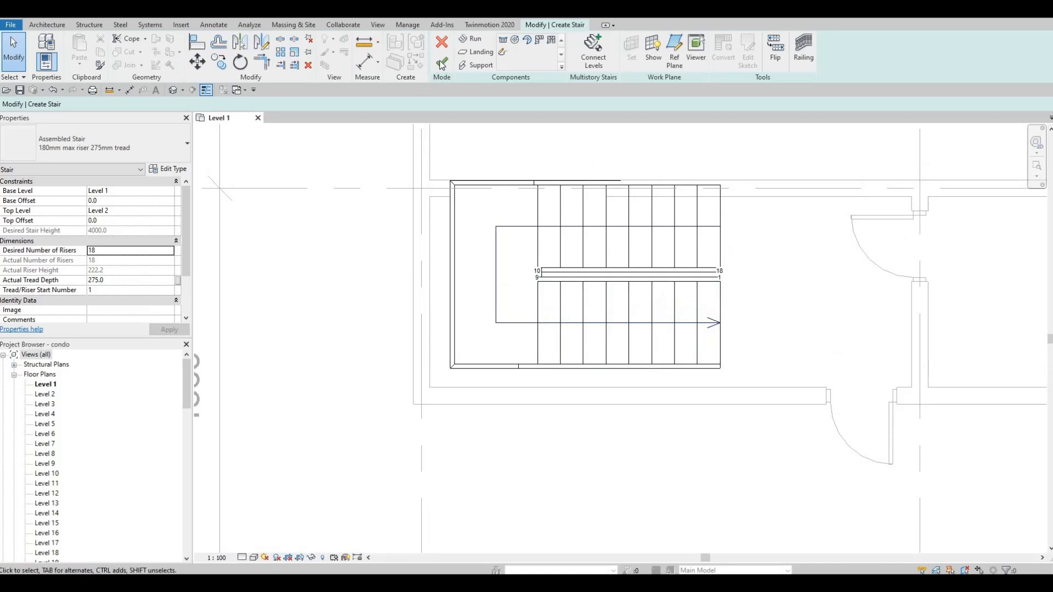
{"action": "key", "text": "Escape"}
Move the finished stair down and left so it fits between the room's upper, left and lower walls.
{"action": "left_click", "coordinate": [536, 221]}
{"action": "left_click_drag", "start_coordinate": [535, 257], "coordinate": [518, 243]}
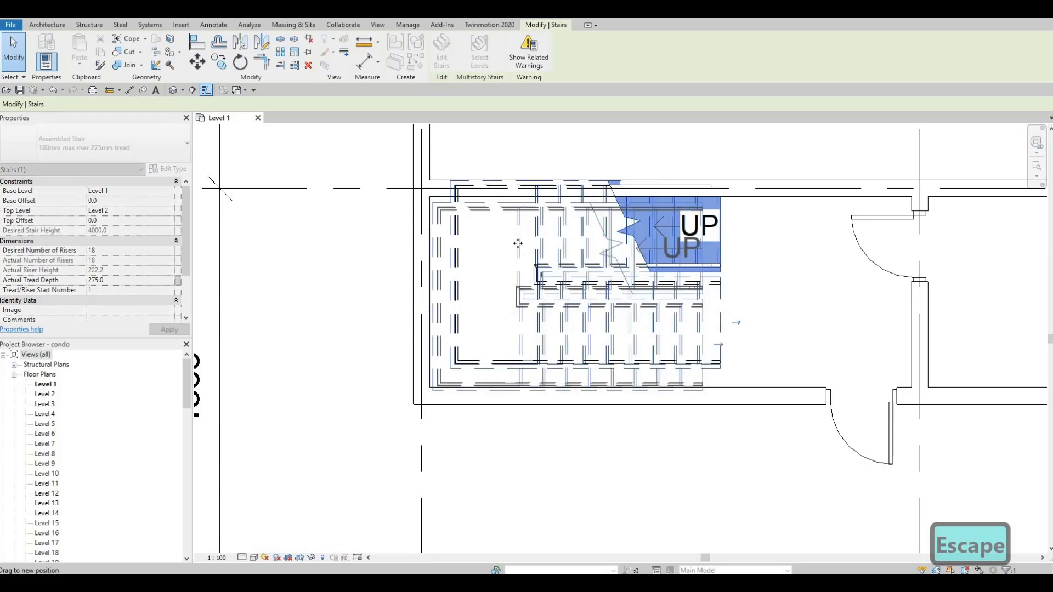
{"action": "key", "text": "Escape"}
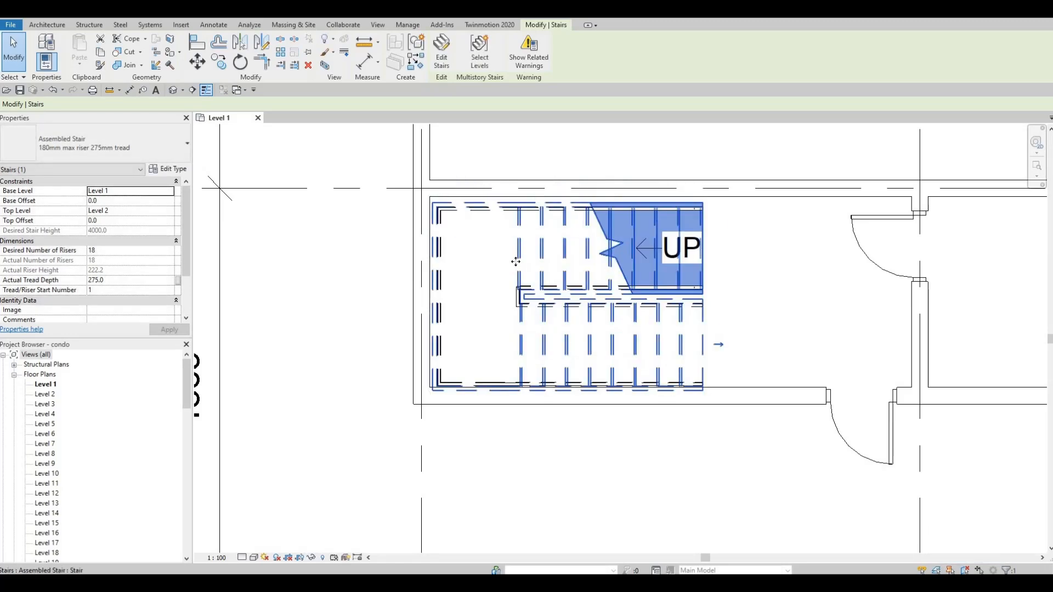
{"action": "key", "text": "Up"}
{"action": "key", "text": "Up"}
{"action": "key", "text": "Right"}
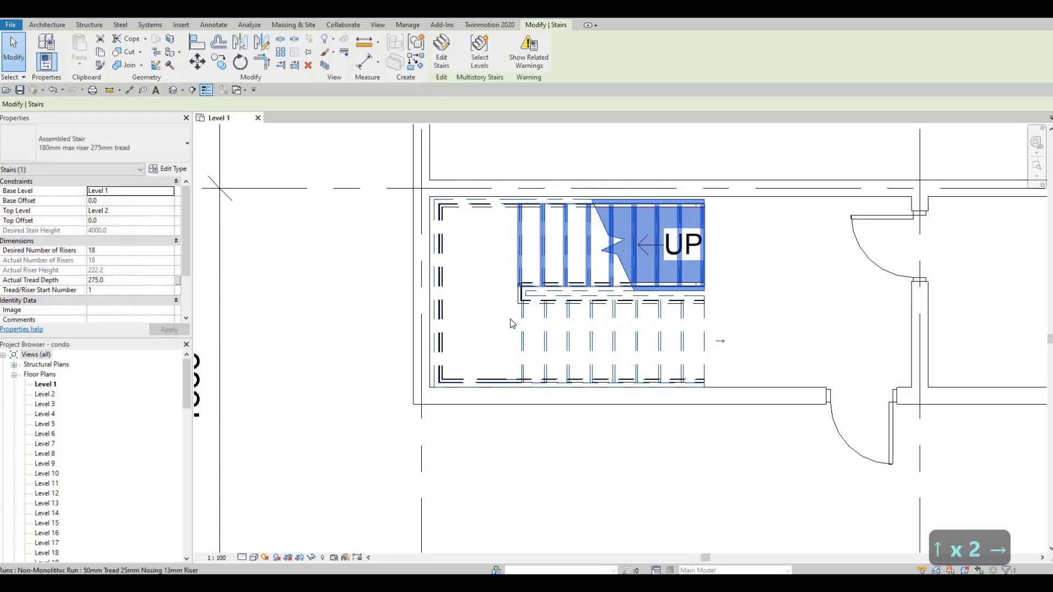
{"action": "key", "text": "Escape"}
{"action": "key", "text": "Escape"}
Select the whole stair and open its runs and landing for editing.
{"action": "key", "text": "Tab"}
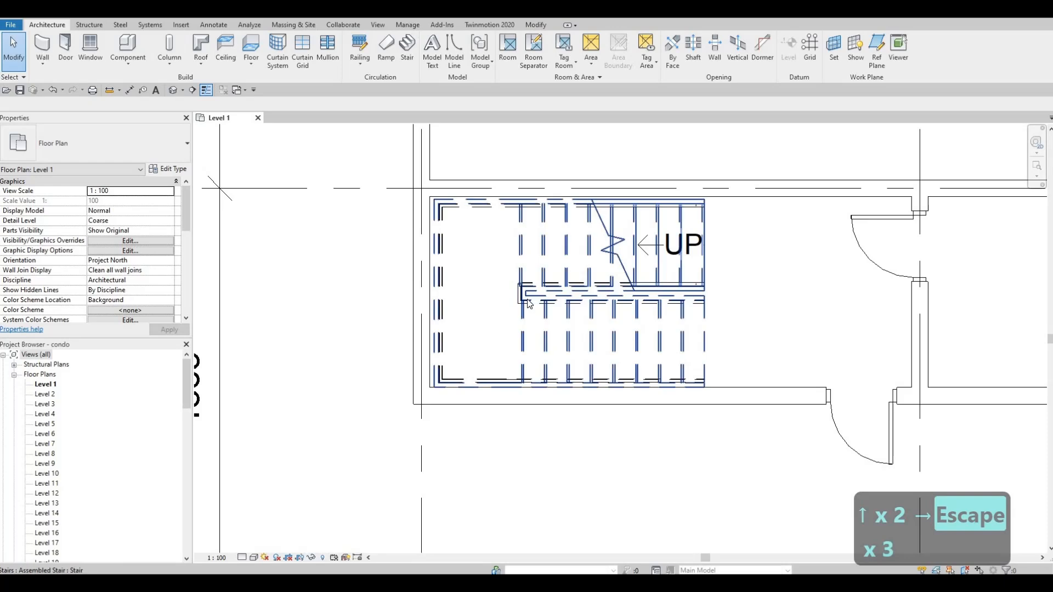
{"action": "left_click", "coordinate": [644, 272]}
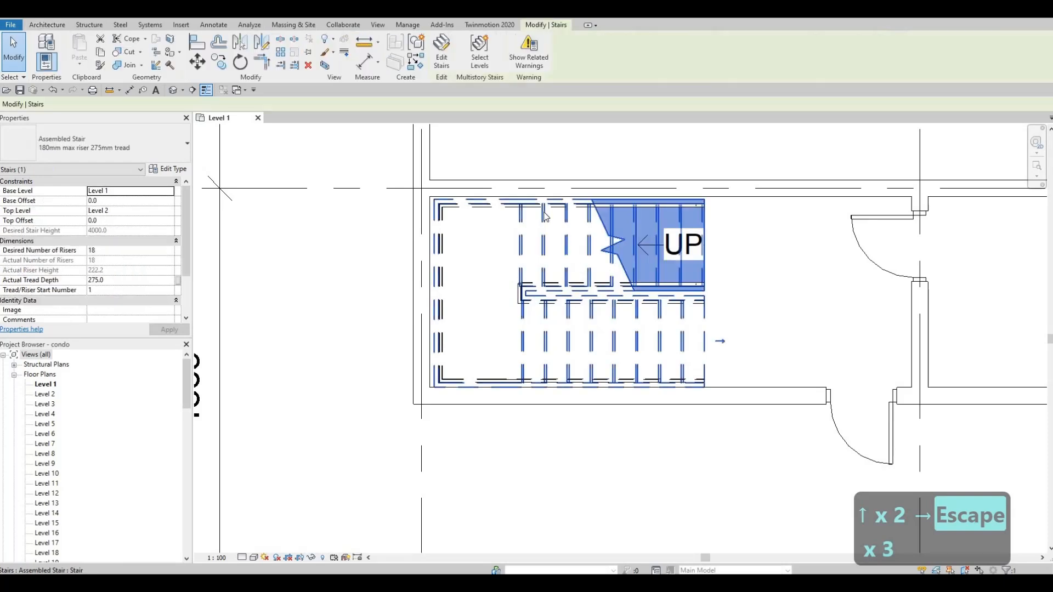
{"action": "left_click", "coordinate": [443, 61]}
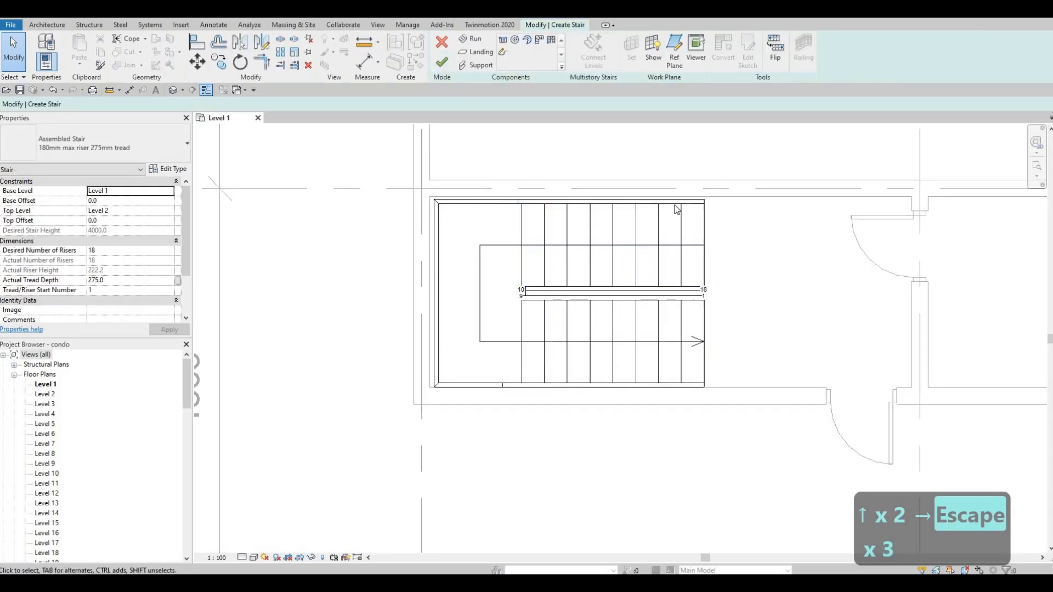
Try to stretch the landing and the upper run up to the grid line above, undoing each change.
{"action": "left_click", "coordinate": [490, 202]}
{"action": "key", "text": "Escape"}
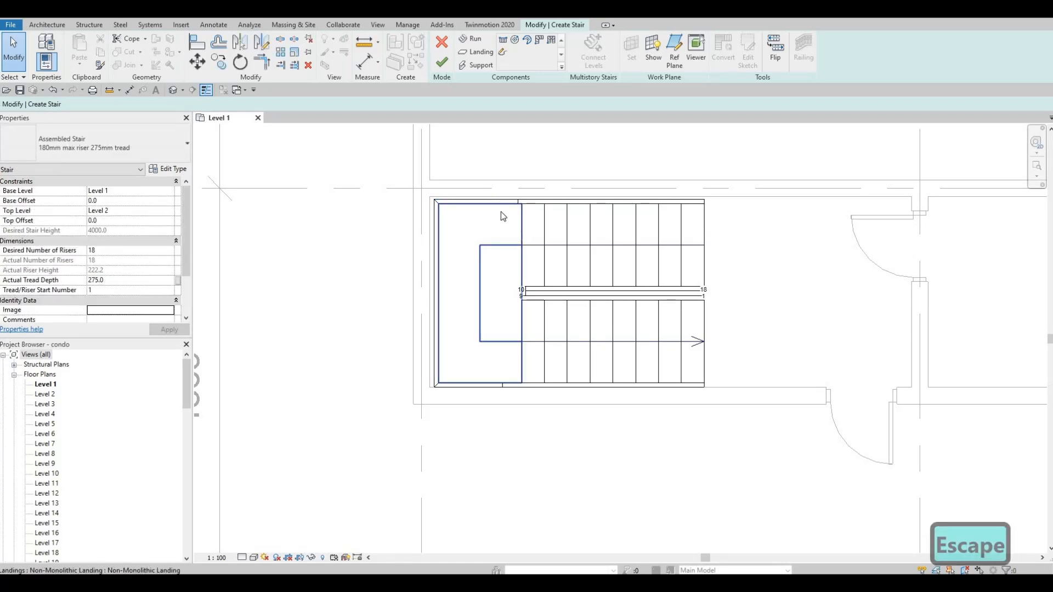
{"action": "left_click", "coordinate": [480, 201]}
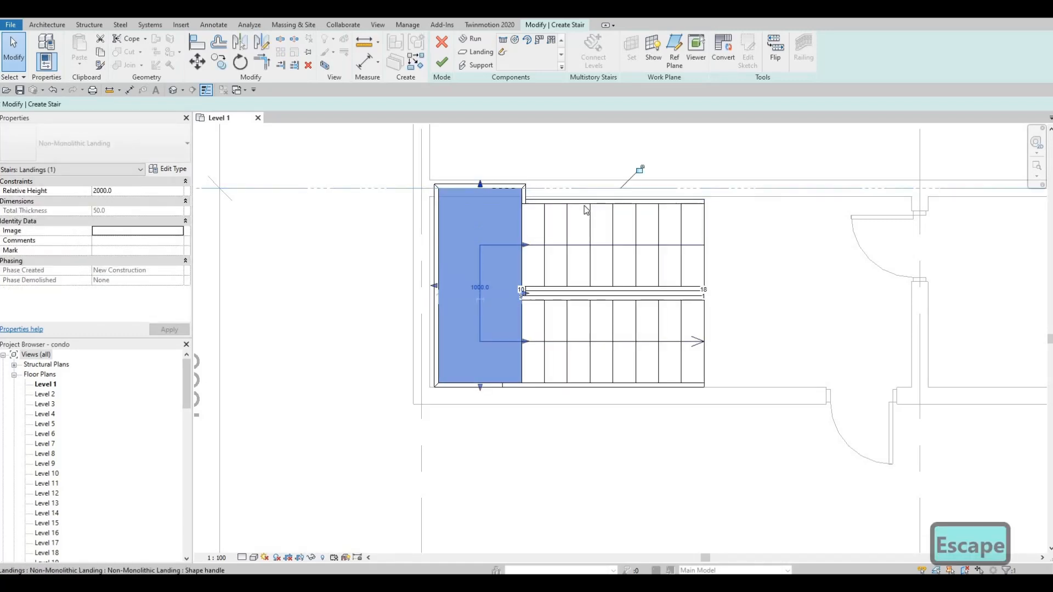
{"action": "key", "text": "Escape"}
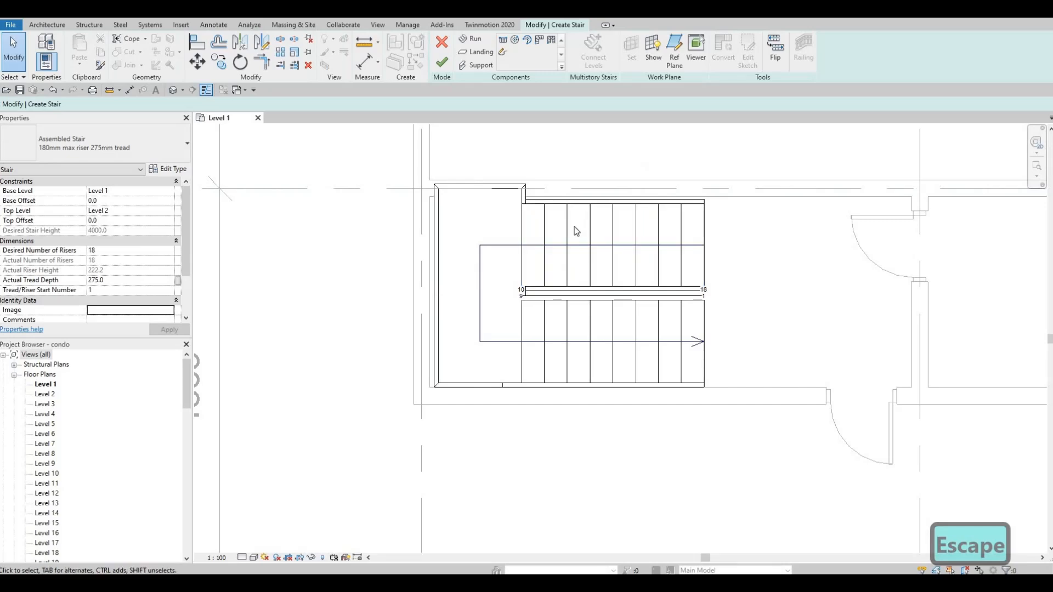
{"action": "key", "text": "ctrl+z"}
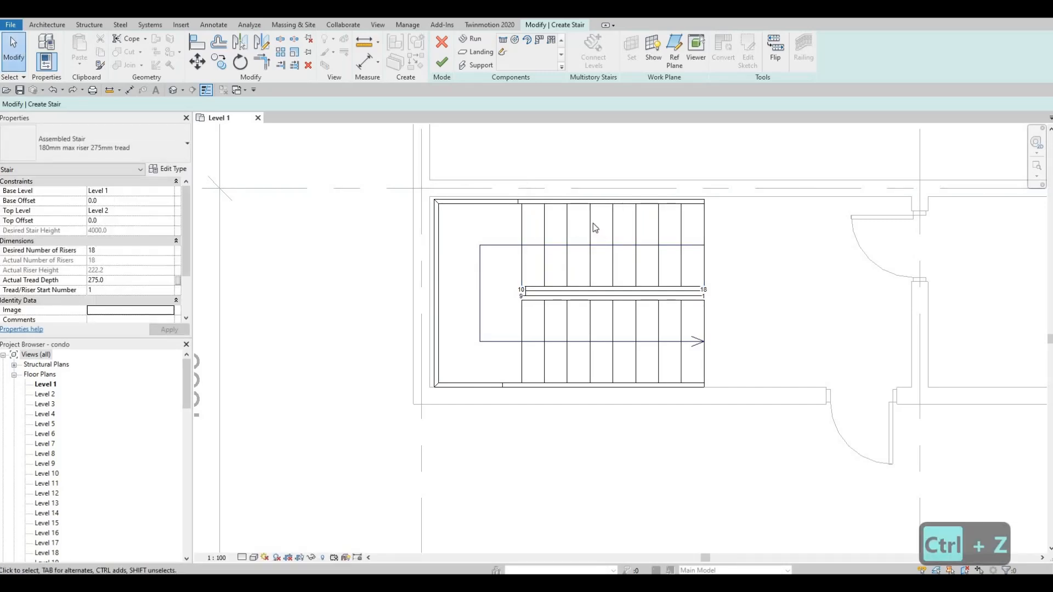
{"action": "left_click", "coordinate": [614, 199]}
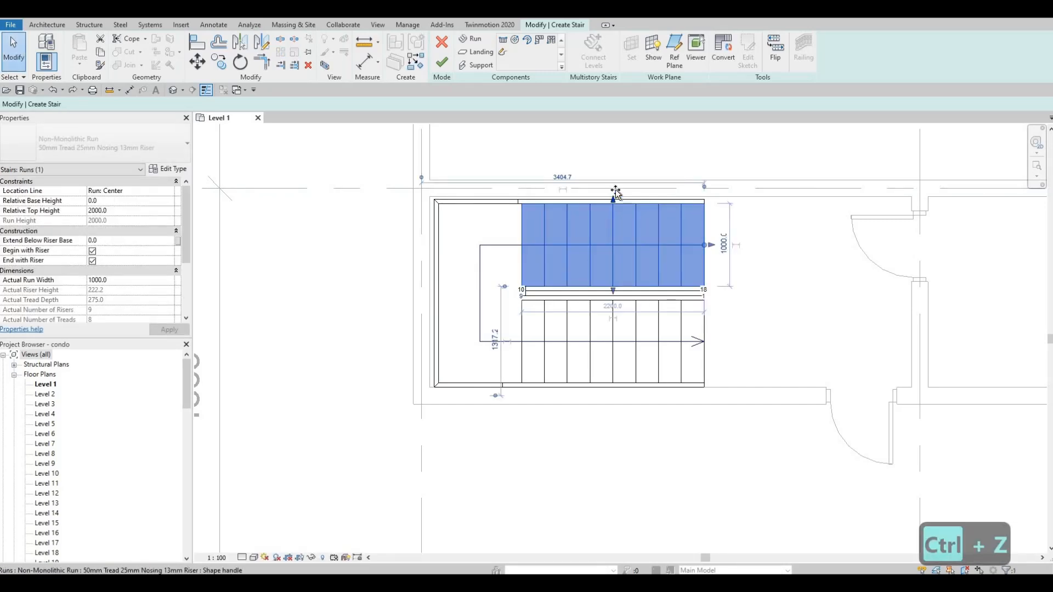
{"action": "mouse_move", "coordinate": [615, 200]}
{"action": "left_mouse_down"}
{"action": "mouse_move", "coordinate": [607, 209]}
{"action": "mouse_move", "coordinate": [613, 189]}
{"action": "left_mouse_up"}
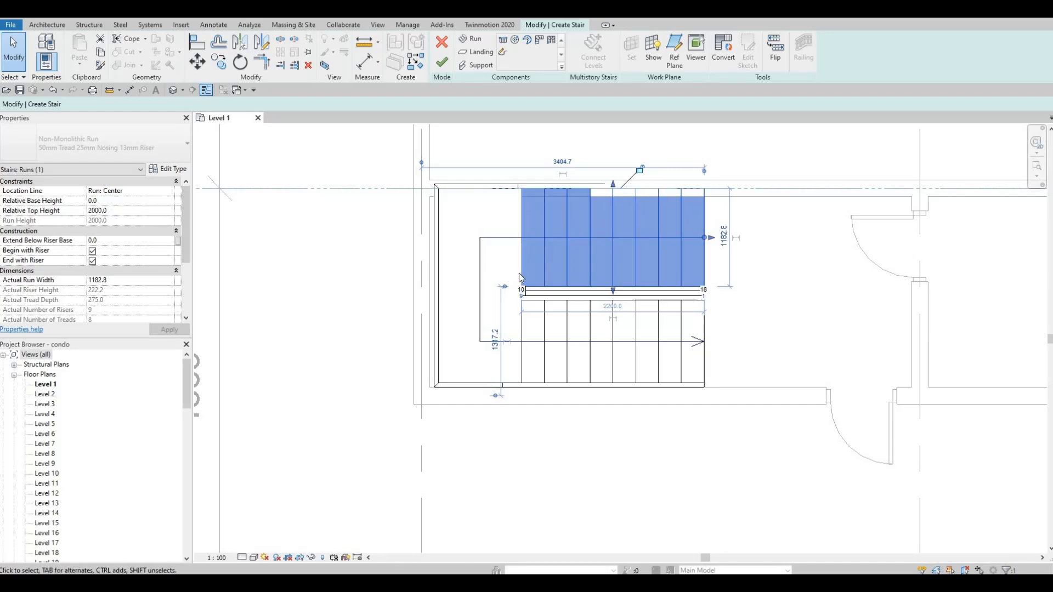
{"action": "key", "text": "ctrl+z"}
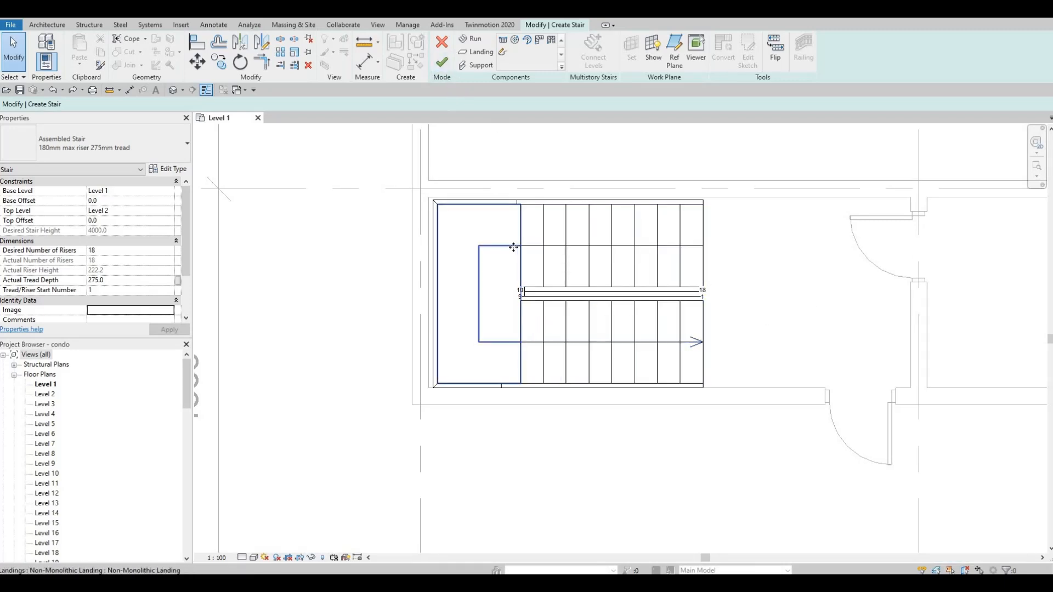
Set the landing's depth to 1500 mm and finish editing the stair.
{"action": "left_click", "coordinate": [497, 301]}
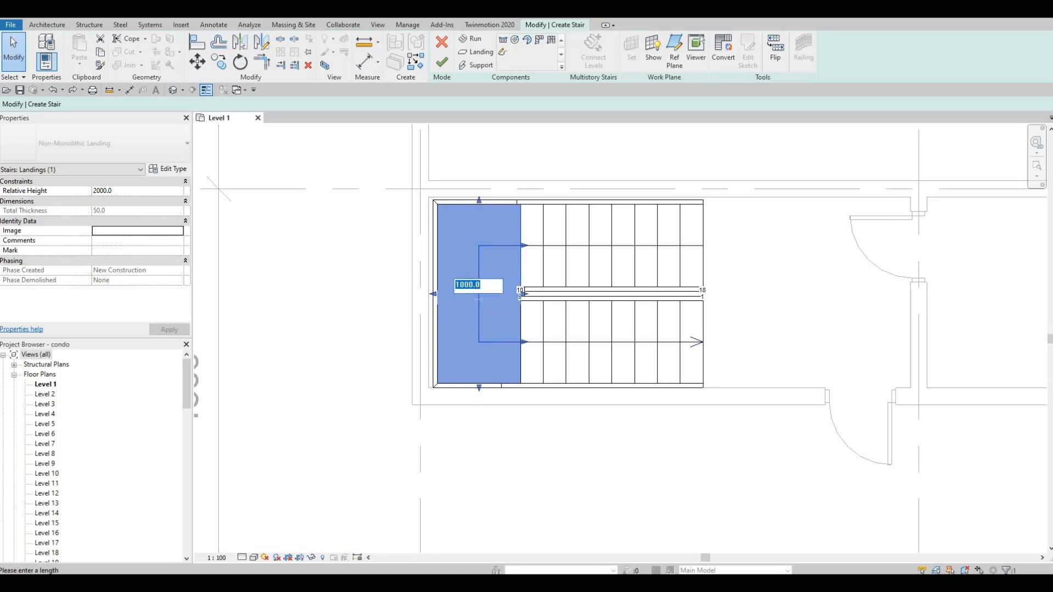
{"action": "type", "text": "0"}
{"action": "key", "text": "Return"}
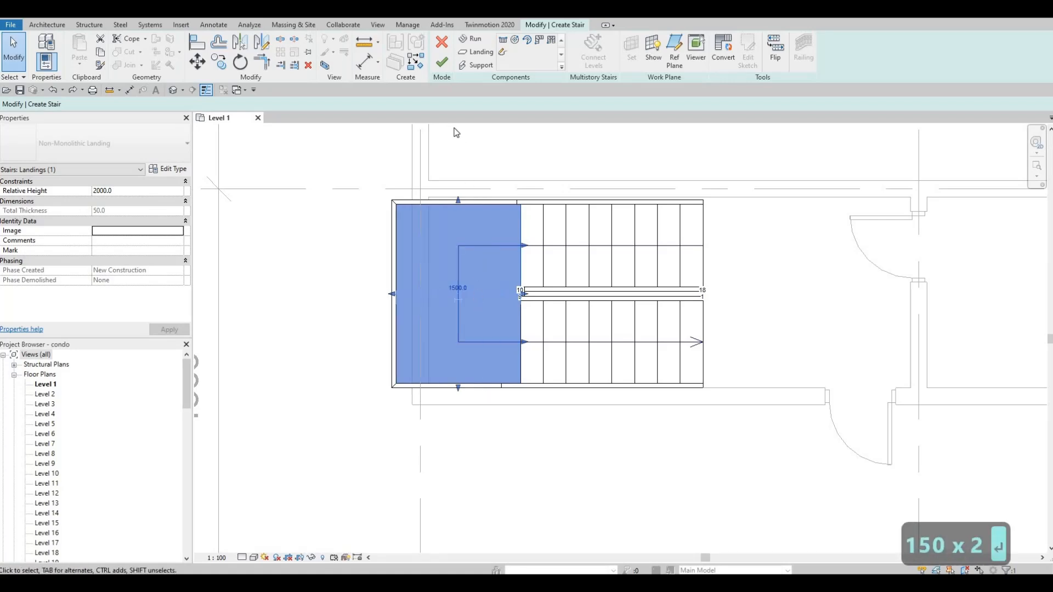
Nudge the stair to the right until its landing sits inside the room's left wall.
{"action": "left_click", "coordinate": [518, 238]}
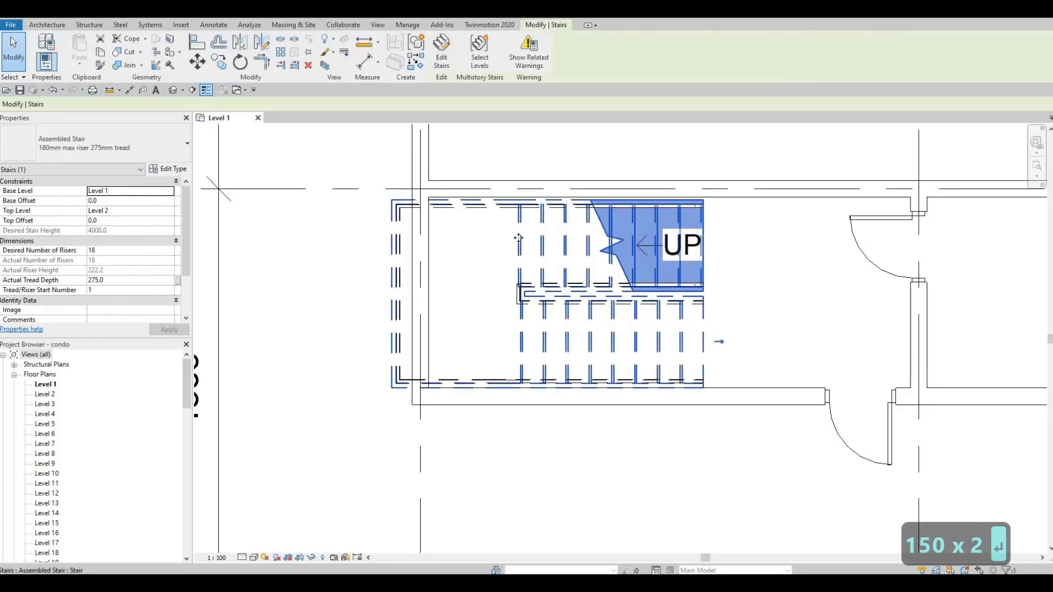
{"action": "key", "text": "Right"}
{"action": "key", "text": "Right"}
{"action": "key", "text": "Right"}
{"action": "key", "text": "Right"}
{"action": "key", "text": "Right"}
{"action": "key", "text": "Right"}
{"action": "key", "text": "Right"}
{"action": "key", "text": "Right"}
{"action": "key", "text": "Right"}
{"action": "key", "text": "Right"}
{"action": "key", "text": "Right"}
{"action": "key", "text": "Right"}
{"action": "key", "text": "Right"}
{"action": "key", "text": "Right"}
{"action": "key", "text": "Right"}
{"action": "key", "text": "Right"}
{"action": "key", "text": "Right"}
{"action": "key", "text": "Right"}
{"action": "key", "text": "Right"}
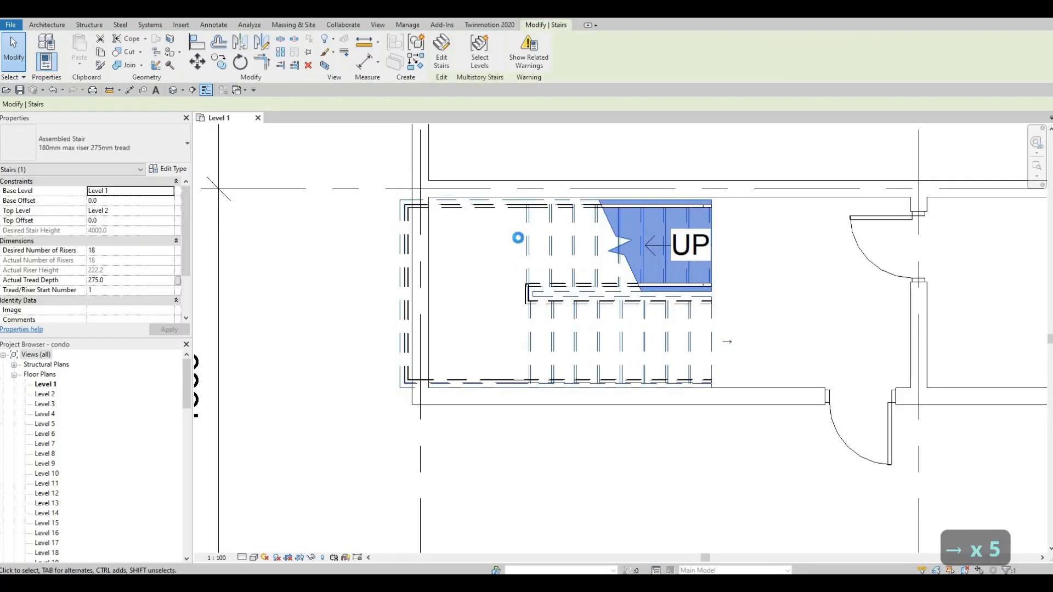
{"action": "key", "text": "Right"}
{"action": "key", "text": "Right"}
{"action": "key", "text": "Right"}
{"action": "key", "text": "Right"}
{"action": "key", "text": "Right"}
{"action": "key", "text": "Right"}
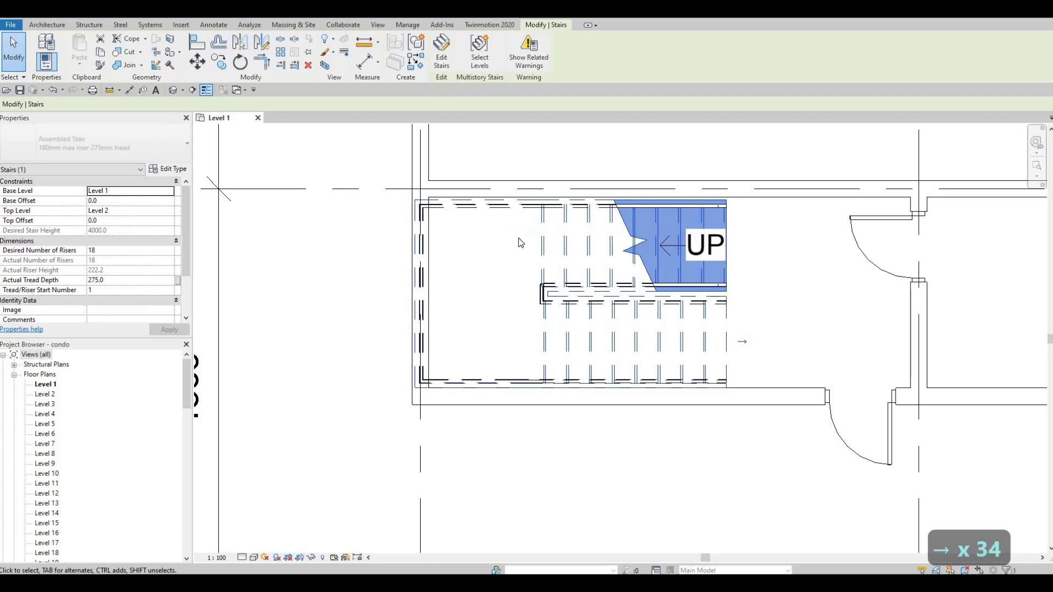
{"action": "key", "text": "Right"}
{"action": "key", "text": "Right"}
{"action": "key", "text": "Right"}
{"action": "key", "text": "Right"}
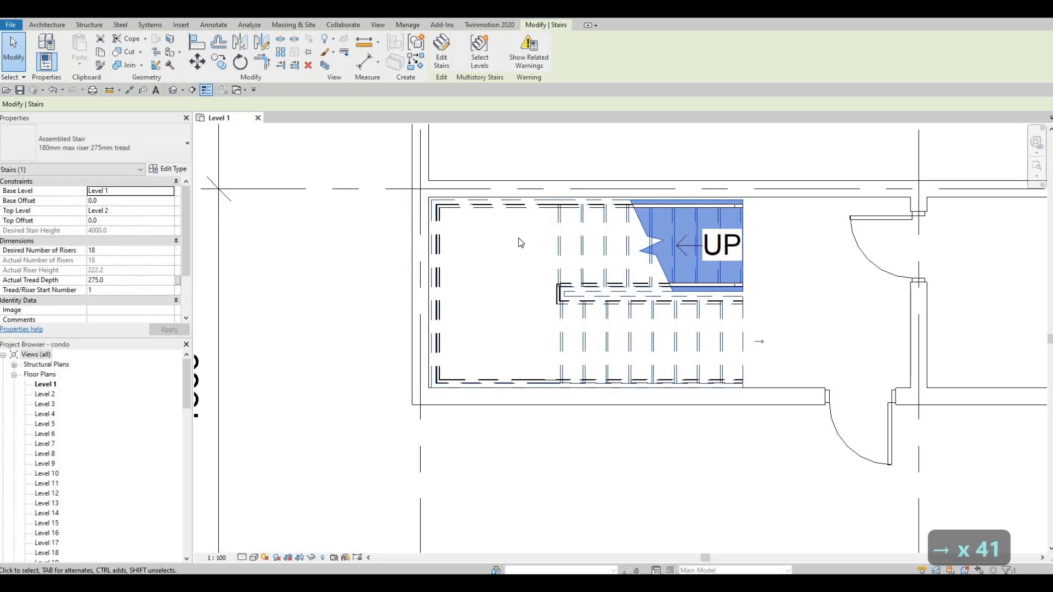
{"action": "key", "text": "Escape"}
{"action": "key", "text": "Escape"}
{"action": "key", "text": "Escape"}
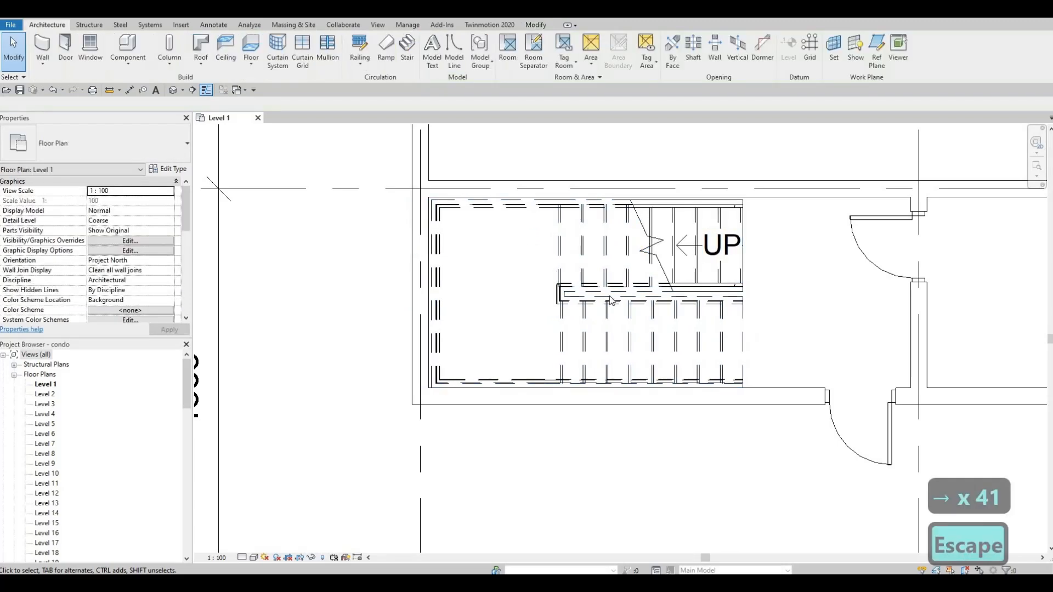
Copy the stair and paste it against the right side of the interior wall just above the central elevator shafts.
{"action": "left_click", "coordinate": [561, 256]}
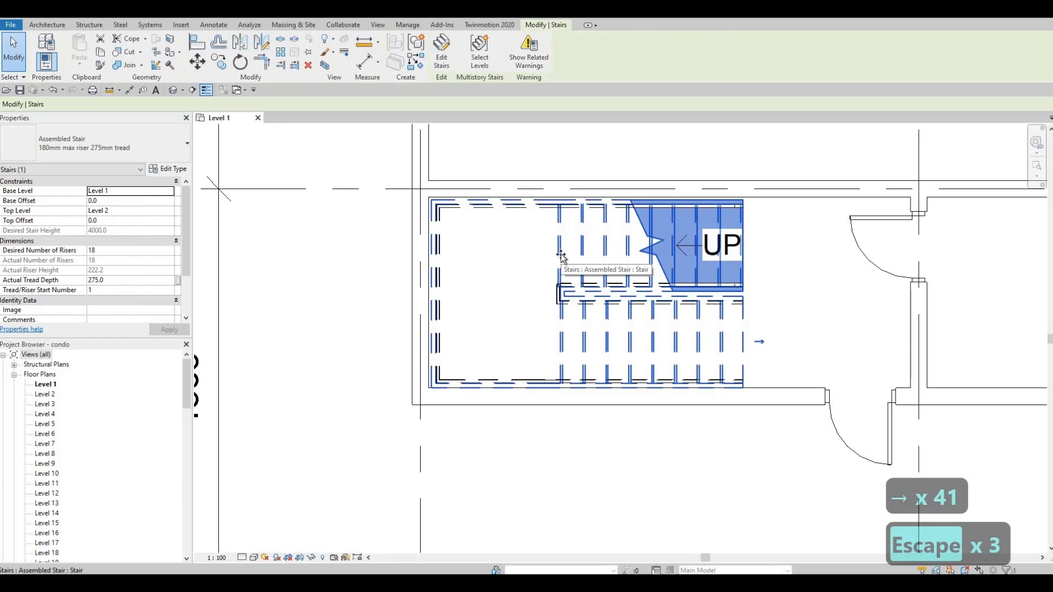
{"action": "key", "text": "ctrl+c"}
{"action": "key", "text": "ctrl+v"}
{"action": "scroll", "coordinate": [422, 296], "scroll_direction": "down", "scroll_amount": 4}
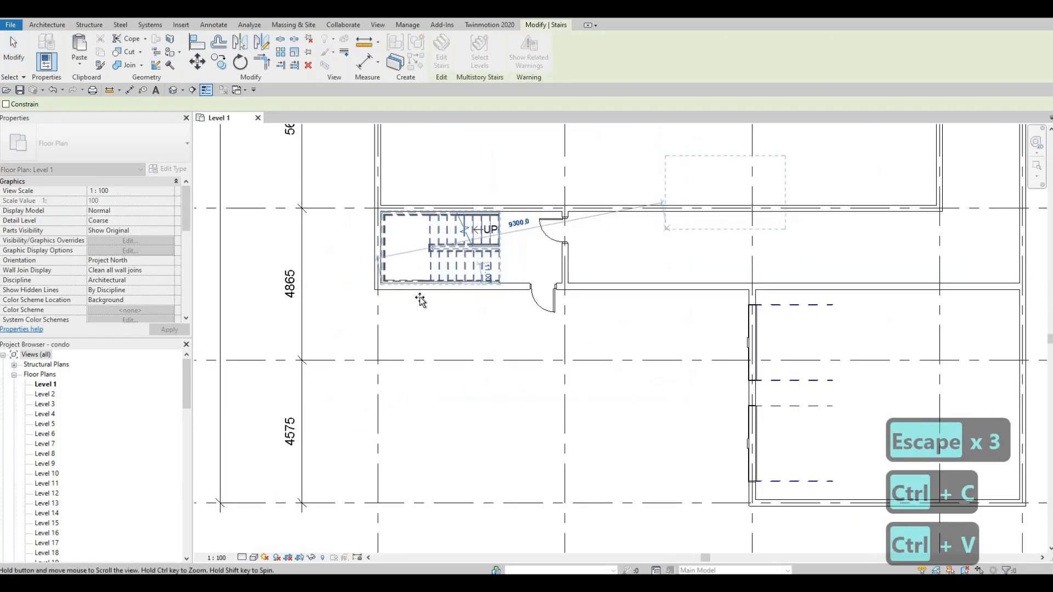
{"action": "middle_click_drag", "start_coordinate": [420, 300], "coordinate": [284, 313]}
{"action": "scroll", "coordinate": [284, 313], "scroll_direction": "down", "scroll_amount": 1}
{"action": "scroll", "coordinate": [653, 216], "scroll_direction": "down", "scroll_amount": 1}
{"action": "middle_click_drag", "start_coordinate": [746, 320], "coordinate": [475, 439]}
{"action": "scroll", "coordinate": [476, 439], "scroll_direction": "up", "scroll_amount": 1}
{"action": "middle_click_drag", "start_coordinate": [536, 287], "coordinate": [358, 465]}
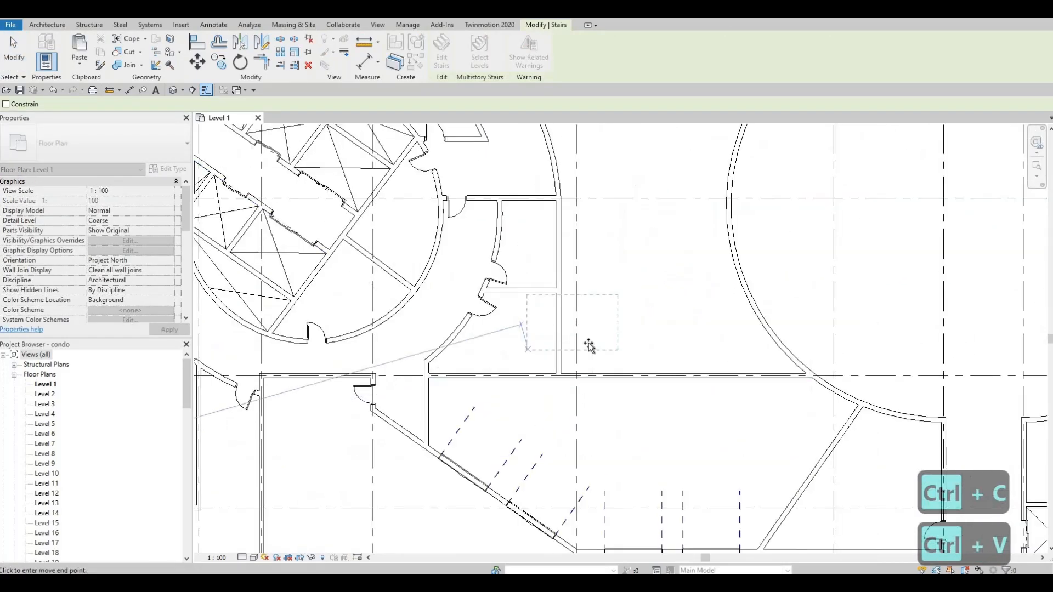
{"action": "middle_click_drag", "start_coordinate": [587, 345], "coordinate": [558, 265]}
{"action": "scroll", "coordinate": [472, 214], "scroll_direction": "down", "scroll_amount": 1}
{"action": "middle_click_drag", "start_coordinate": [619, 304], "coordinate": [367, 331]}
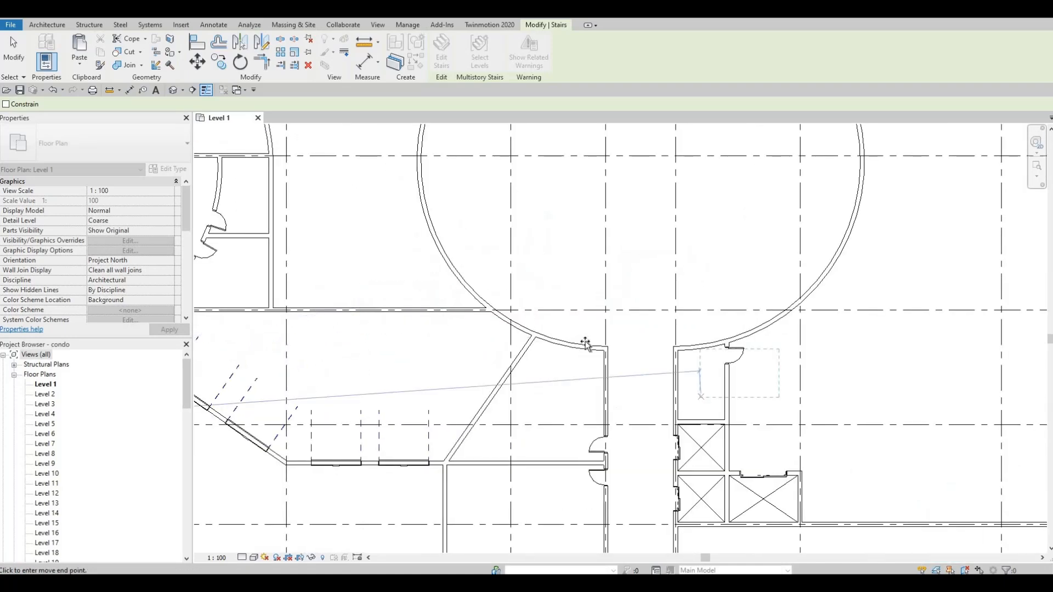
{"action": "middle_click_drag", "start_coordinate": [703, 399], "coordinate": [583, 339]}
{"action": "scroll", "coordinate": [584, 351], "scroll_direction": "up", "scroll_amount": 1}
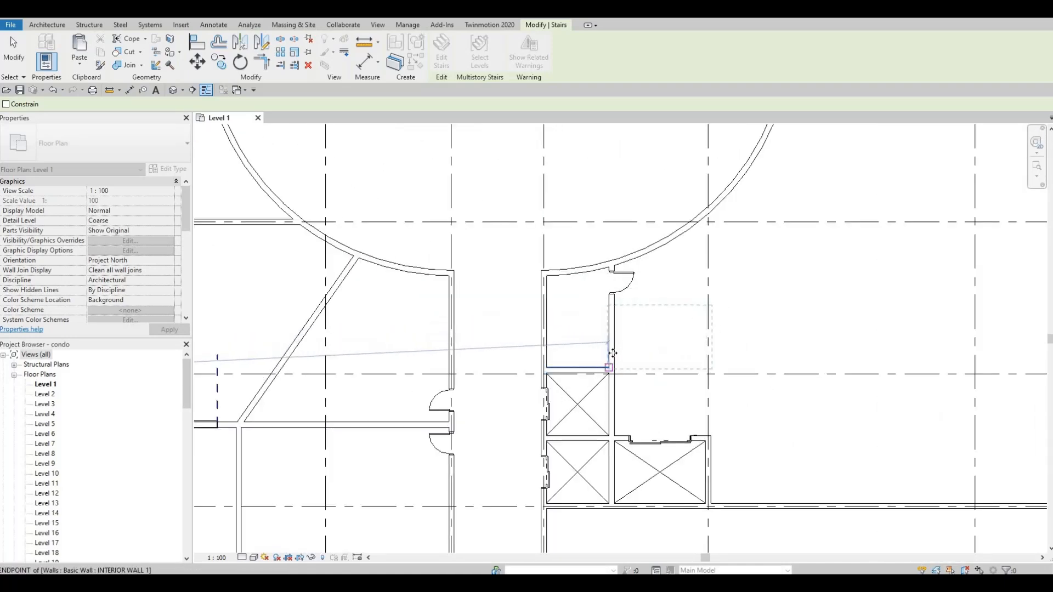
{"action": "left_click", "coordinate": [610, 365]}
{"action": "scroll", "coordinate": [669, 353], "scroll_direction": "up", "scroll_amount": 1}
{"action": "key", "text": "Escape"}
{"action": "key", "text": "Escape"}
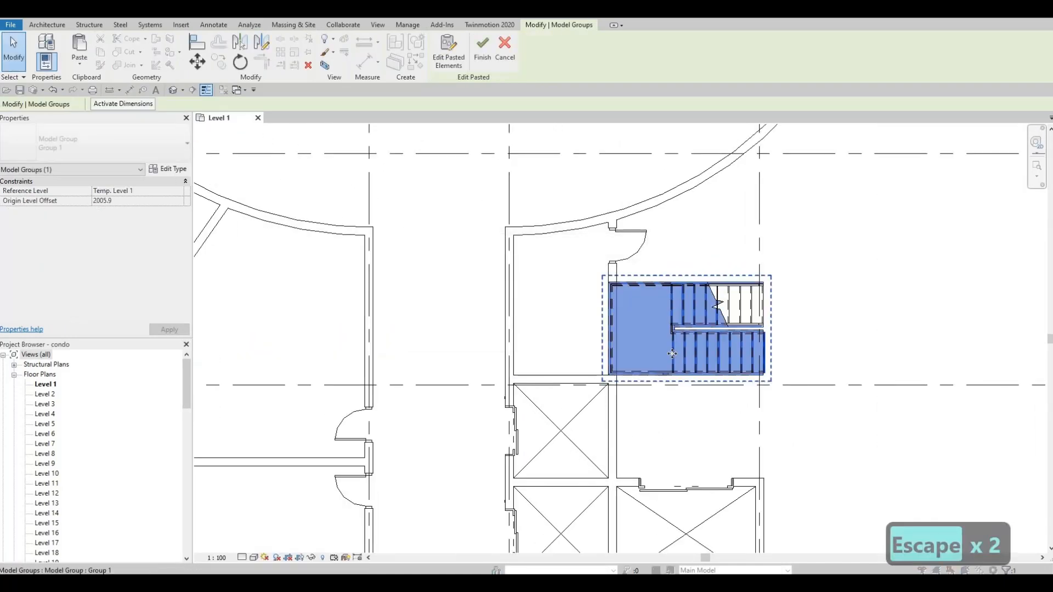
Rotate the pasted stair group 90° counterclockwise and dismiss the railing warnings.
{"action": "key", "text": "r"}
{"action": "key", "text": "o"}
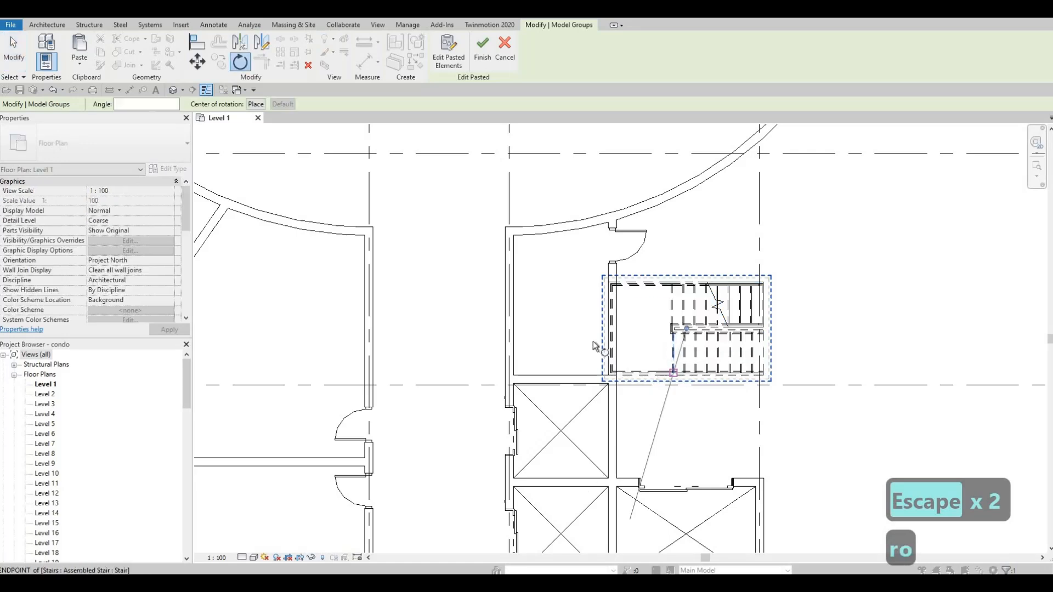
{"action": "left_click", "coordinate": [860, 267]}
{"action": "type", "text": "9"}
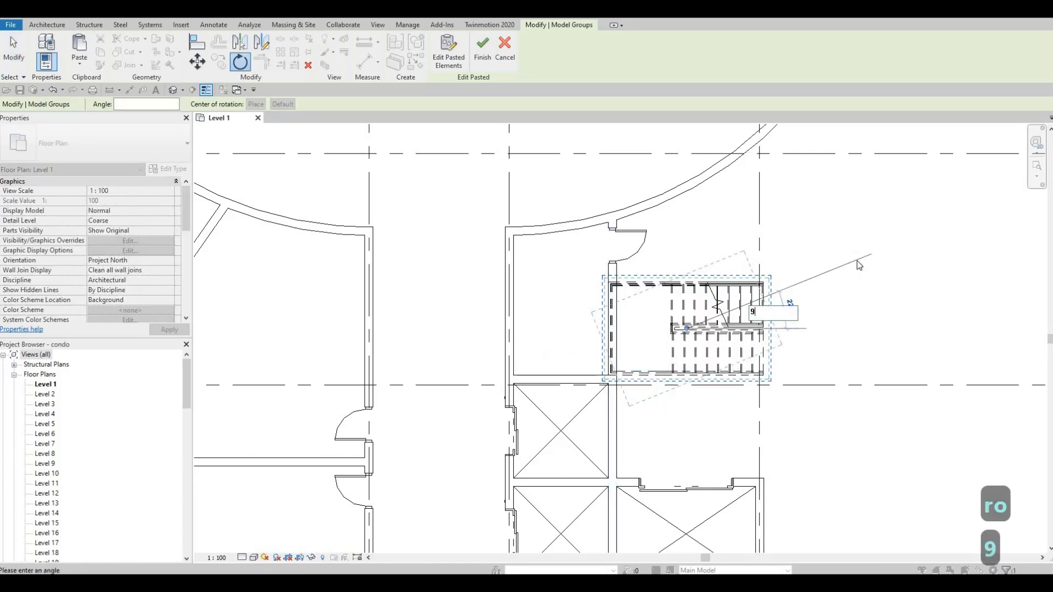
{"action": "type", "text": "0"}
{"action": "key", "text": "Return"}
{"action": "key", "text": "Escape"}
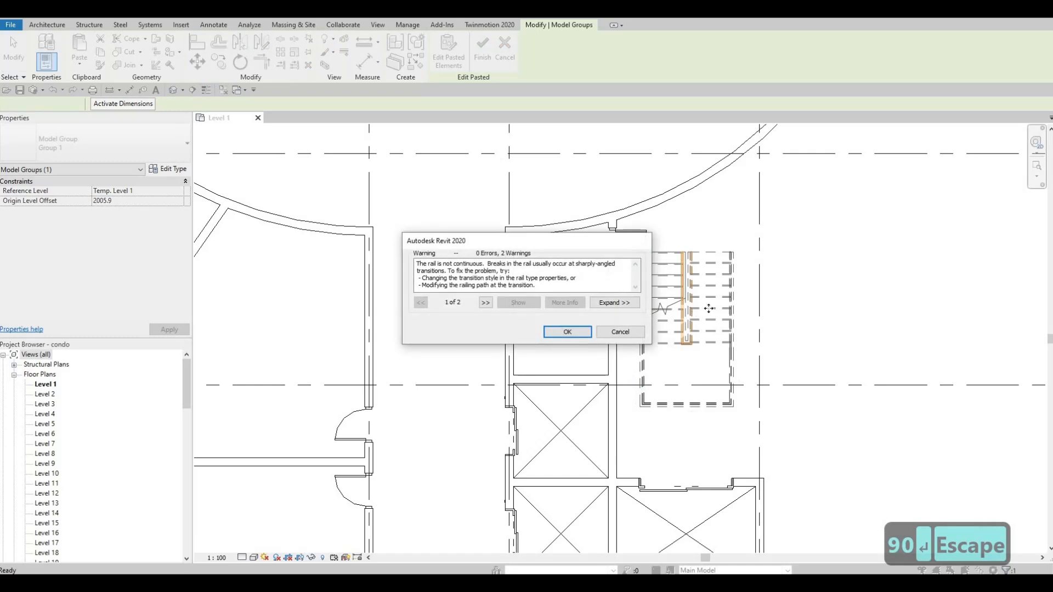
{"action": "key", "text": "Escape"}
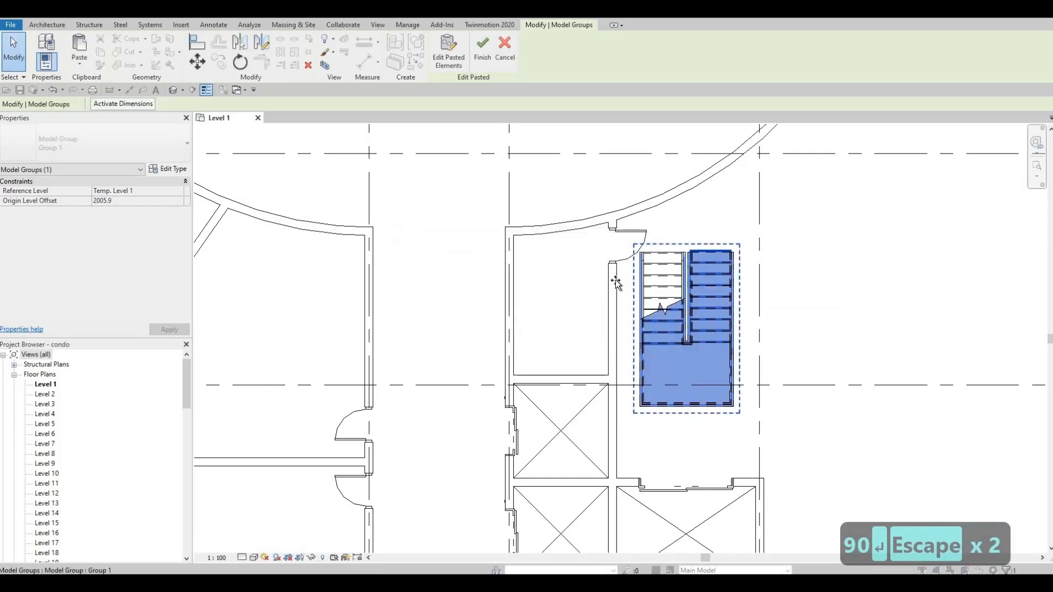
Move the rotated stair into the room directly above the elevator shafts and finish the paste.
{"action": "left_click_drag", "start_coordinate": [603, 271], "coordinate": [601, 289]}
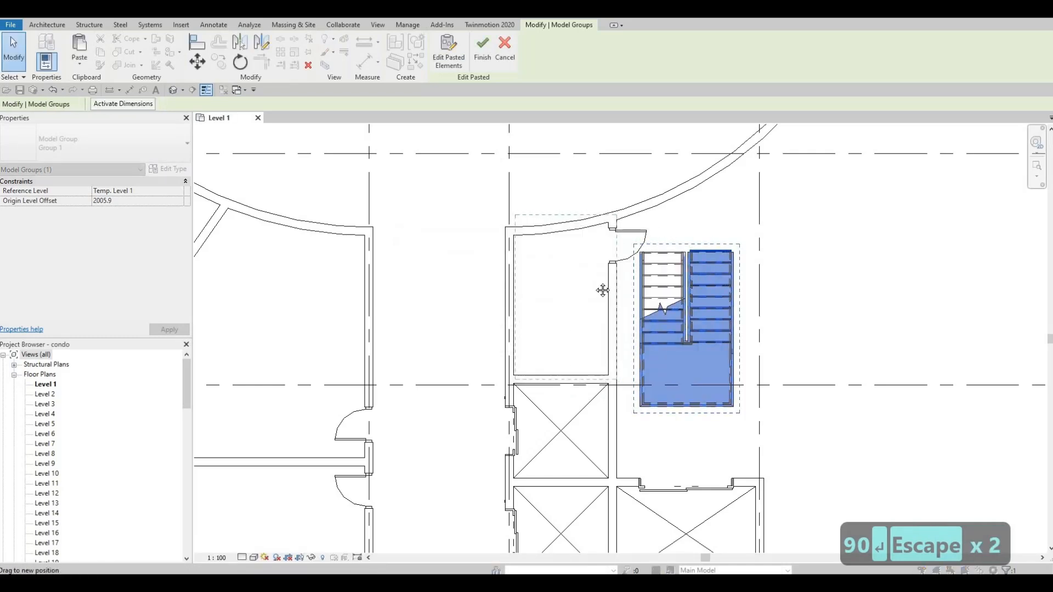
{"action": "middle_click_drag", "start_coordinate": [653, 327], "coordinate": [657, 374]}
{"action": "scroll", "coordinate": [656, 374], "scroll_direction": "down", "scroll_amount": 1}
{"action": "key", "text": "Escape"}
{"action": "key", "text": "Escape"}
{"action": "middle_click_drag", "start_coordinate": [584, 341], "coordinate": [575, 296]}
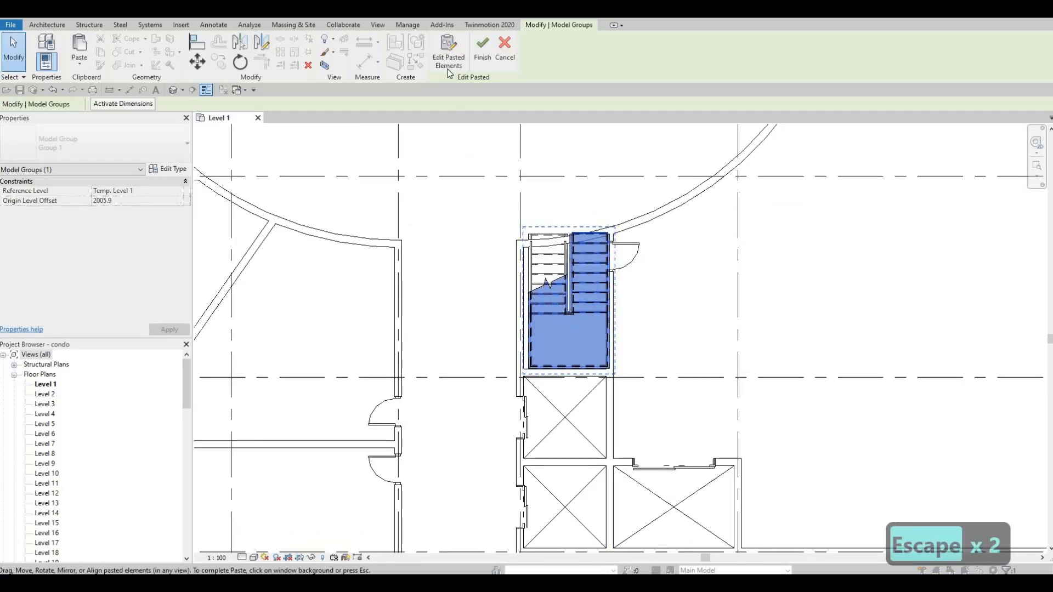
{"action": "left_click", "coordinate": [483, 52]}
{"action": "key", "text": "Escape"}
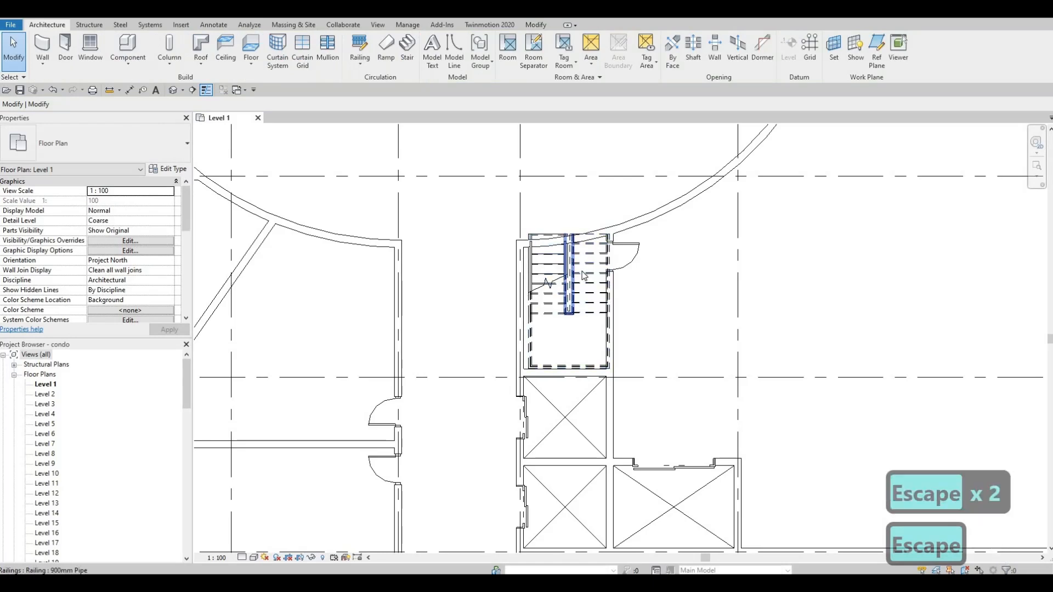
Edit the copied stair, set its landing depth to 1000 mm, and finish editing.
{"action": "left_click", "coordinate": [578, 272]}
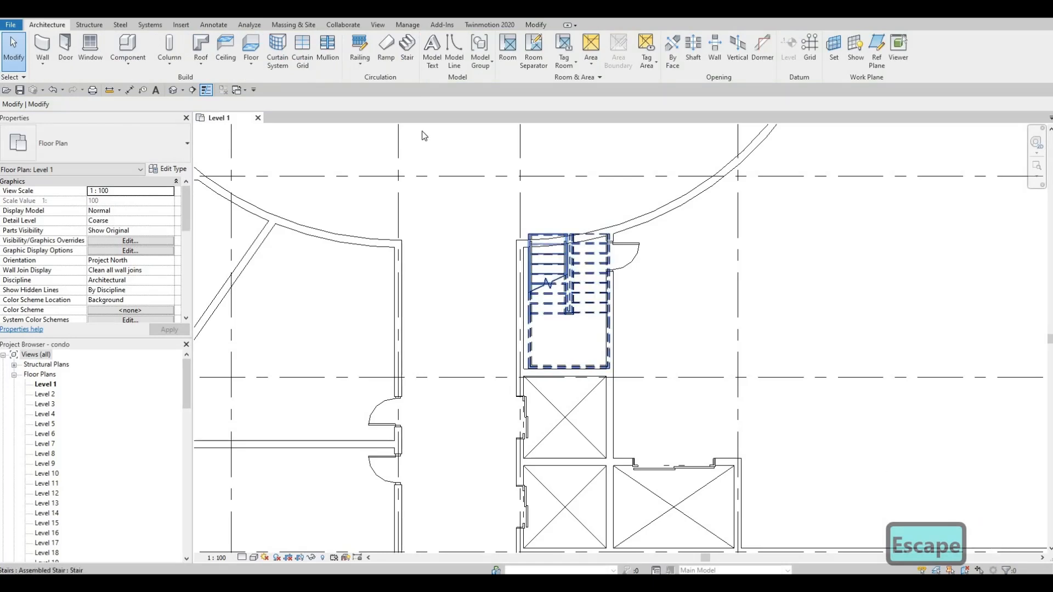
{"action": "double_click", "coordinate": [573, 294]}
{"action": "left_click", "coordinate": [567, 344]}
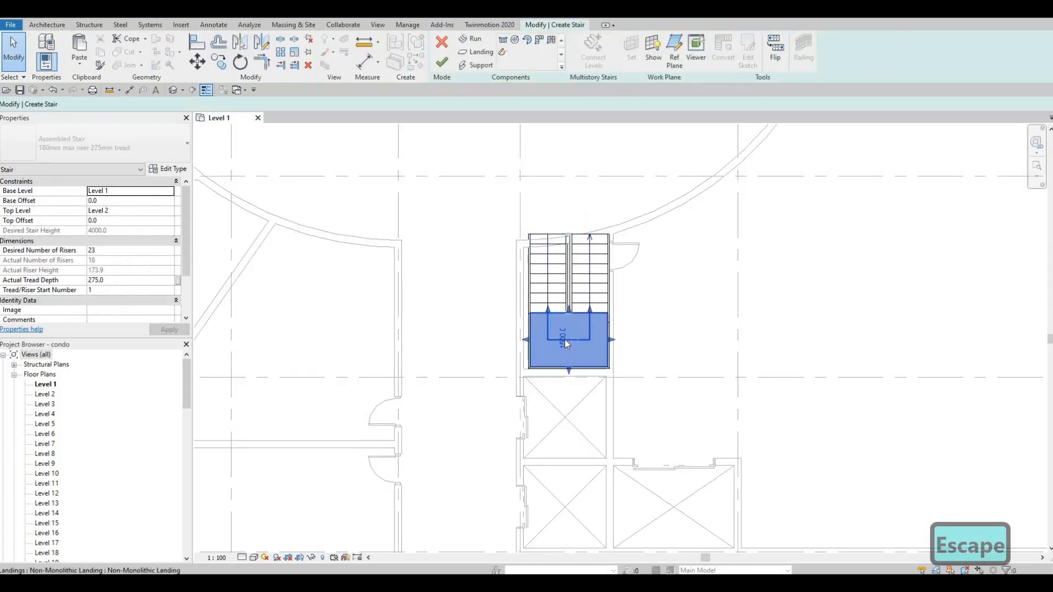
{"action": "left_click", "coordinate": [562, 338]}
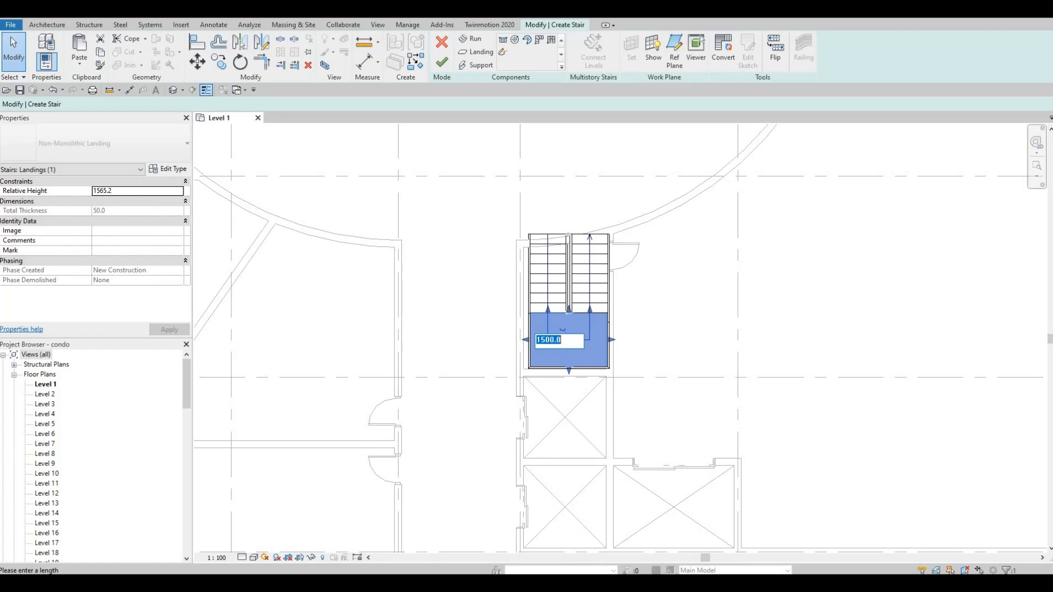
{"action": "type", "text": "1000"}
{"action": "key", "text": "Return"}
{"action": "key", "text": "Escape"}
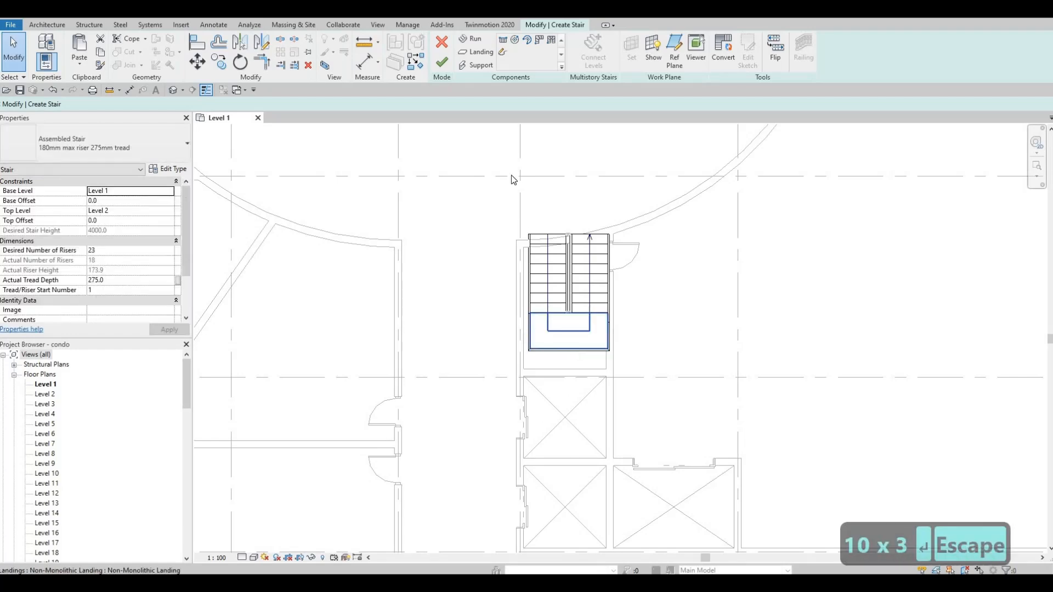
{"action": "key", "text": "Escape"}
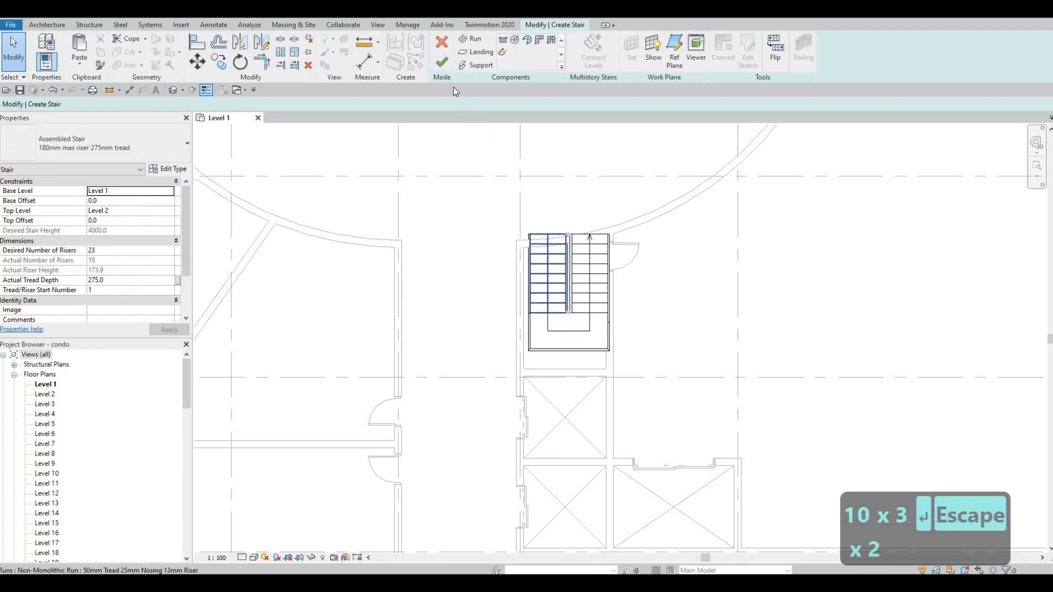
{"action": "key", "text": "Escape"}
Move the stair down and left until its landing fits the lower-left corner of the room above the elevator shafts.
{"action": "left_click", "coordinate": [584, 283]}
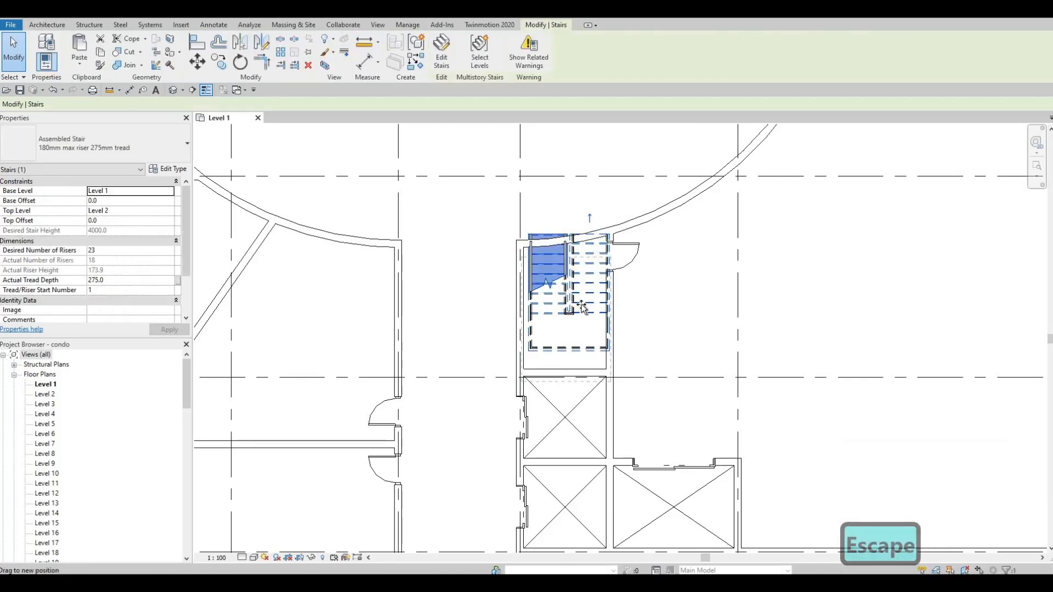
{"action": "left_click_drag", "start_coordinate": [586, 310], "coordinate": [586, 312]}
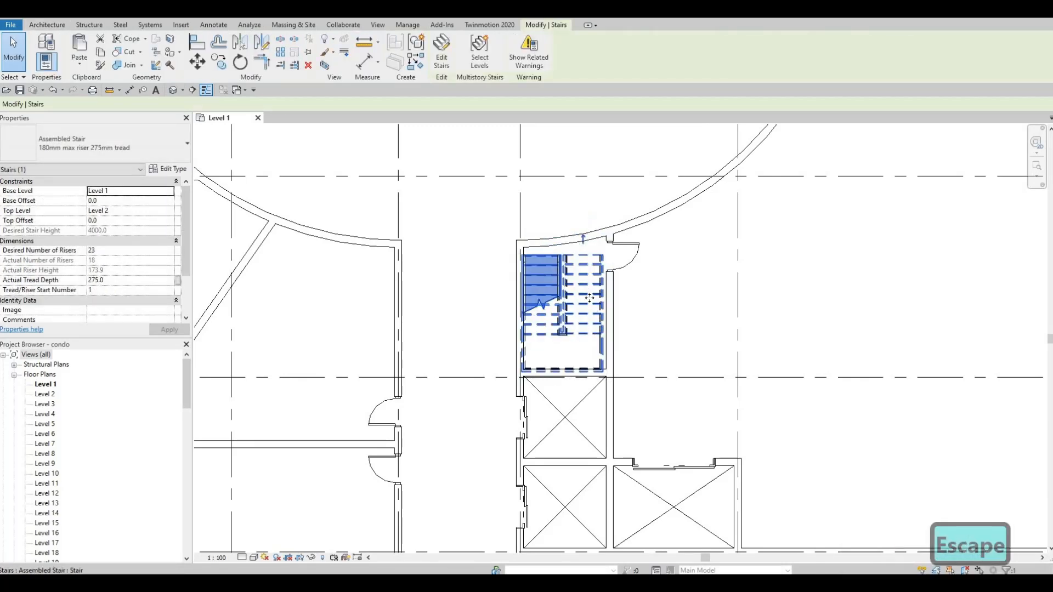
{"action": "middle_click_drag", "start_coordinate": [591, 337], "coordinate": [591, 309]}
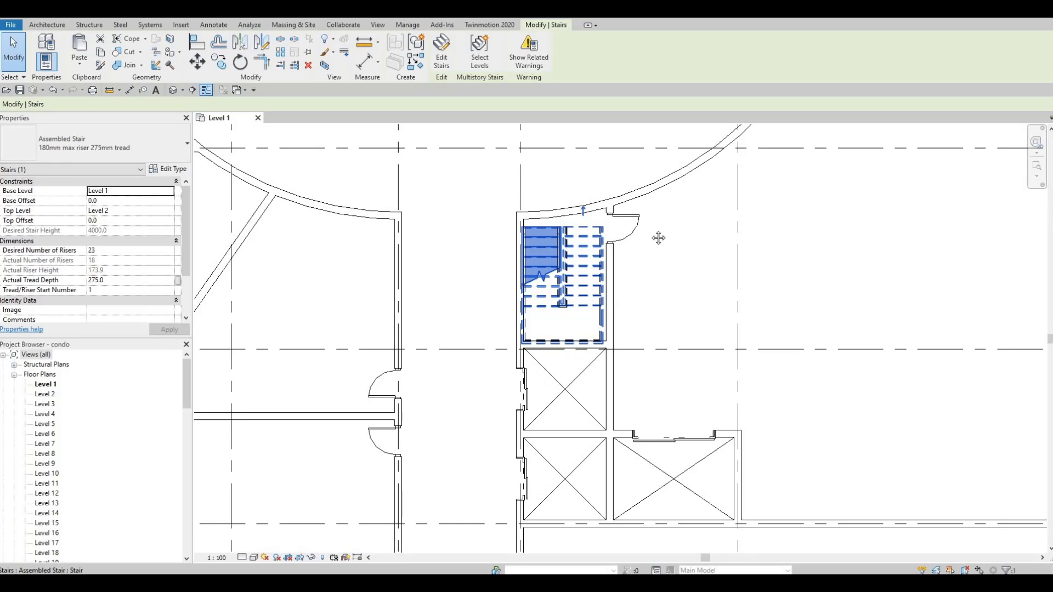
{"action": "middle_click_drag", "start_coordinate": [658, 238], "coordinate": [673, 182]}
{"action": "scroll", "coordinate": [673, 182], "scroll_direction": "down", "scroll_amount": 1}
{"action": "middle_click_drag", "start_coordinate": [670, 278], "coordinate": [673, 220]}
{"action": "scroll", "coordinate": [666, 312], "scroll_direction": "down", "scroll_amount": 2}
{"action": "middle_click_drag", "start_coordinate": [666, 301], "coordinate": [664, 333]}
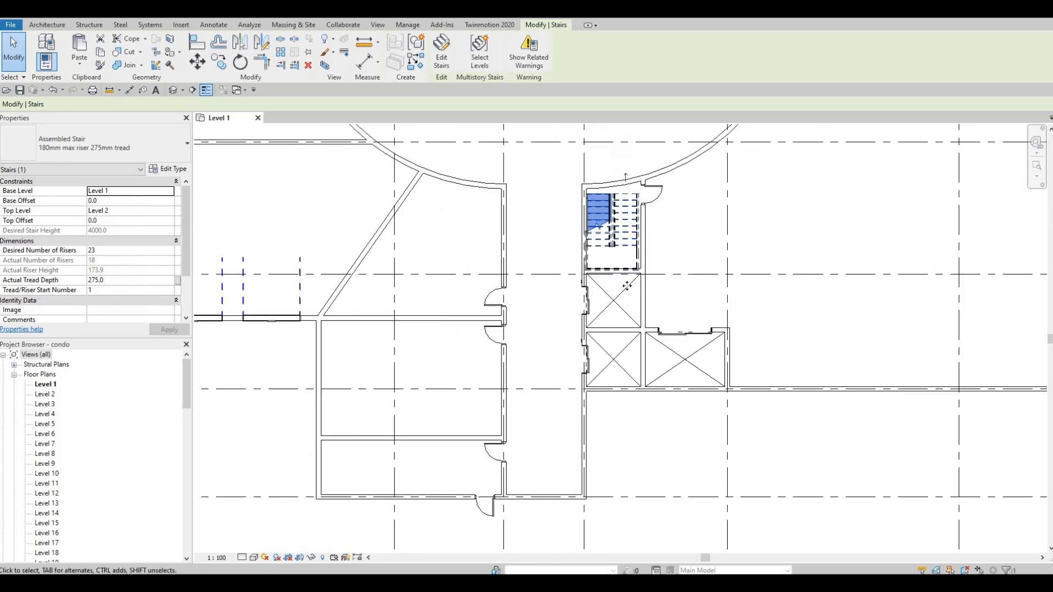
{"action": "middle_click_drag", "start_coordinate": [627, 285], "coordinate": [625, 384]}
{"action": "scroll", "coordinate": [623, 312], "scroll_direction": "up", "scroll_amount": 3}
{"action": "key", "text": "Escape"}
{"action": "key", "text": "Escape"}
Shorten the curved interior wall above the stair so its end stops just right of the stair room's right wall.
{"action": "left_click", "coordinate": [541, 315]}
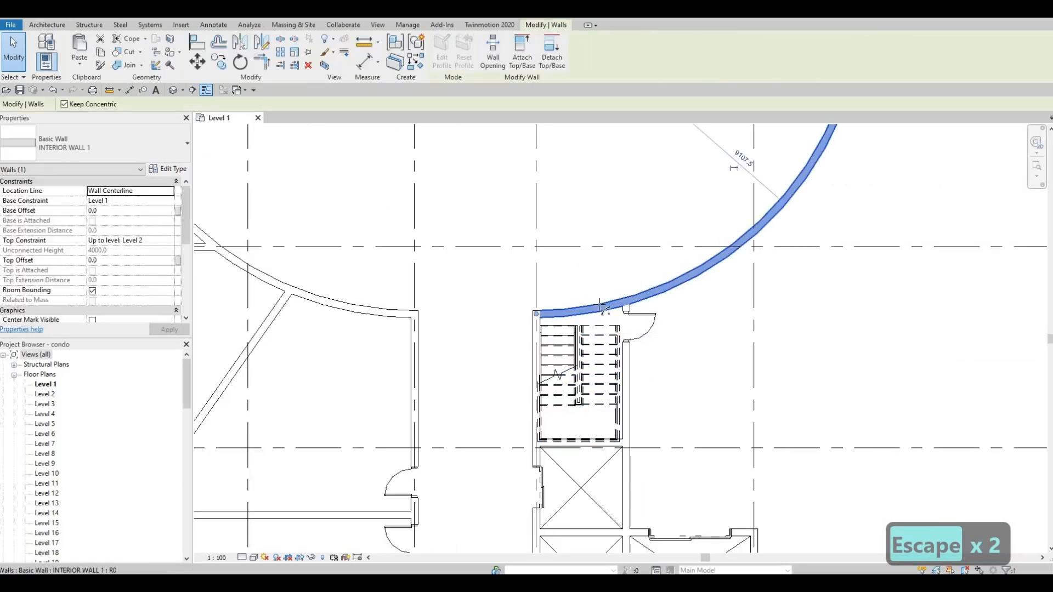
{"action": "left_click", "coordinate": [630, 305]}
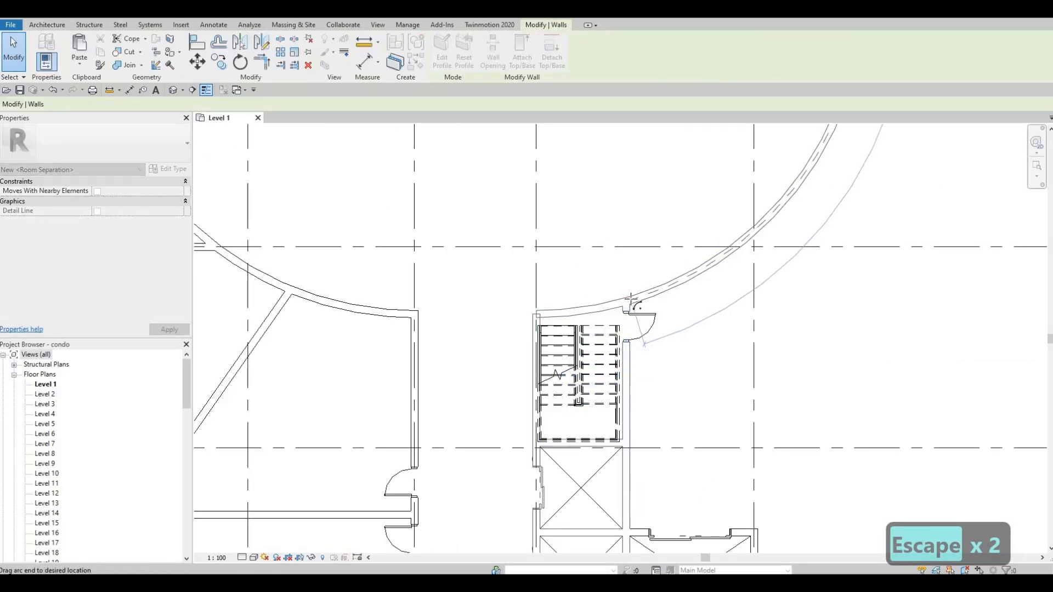
{"action": "left_click", "coordinate": [623, 314]}
{"action": "key", "text": "Escape"}
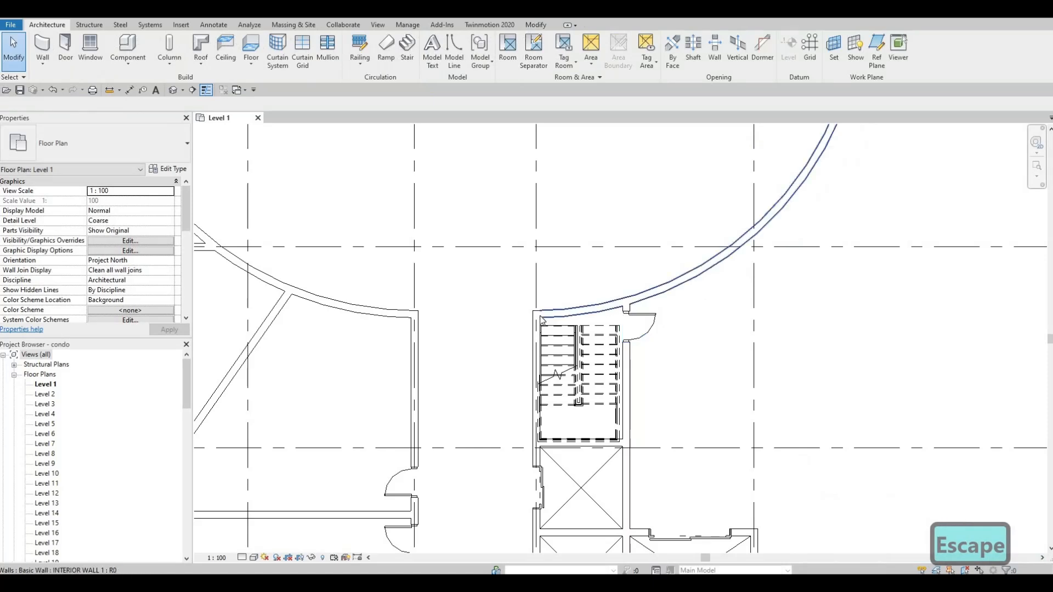
{"action": "left_click", "coordinate": [620, 306]}
{"action": "left_click_drag", "start_coordinate": [616, 303], "coordinate": [634, 299]}
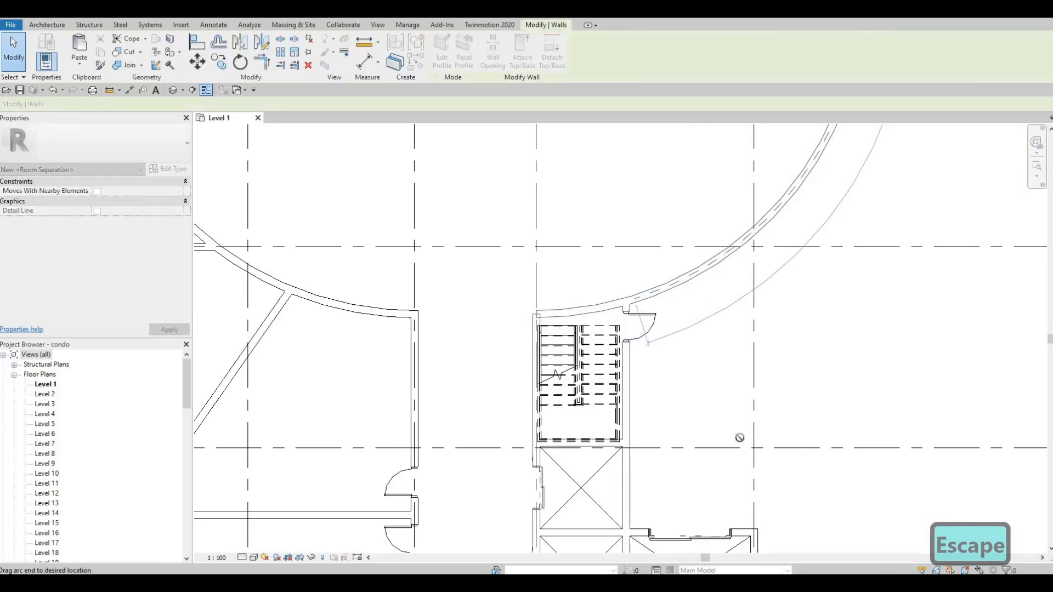
{"action": "key", "text": "Escape"}
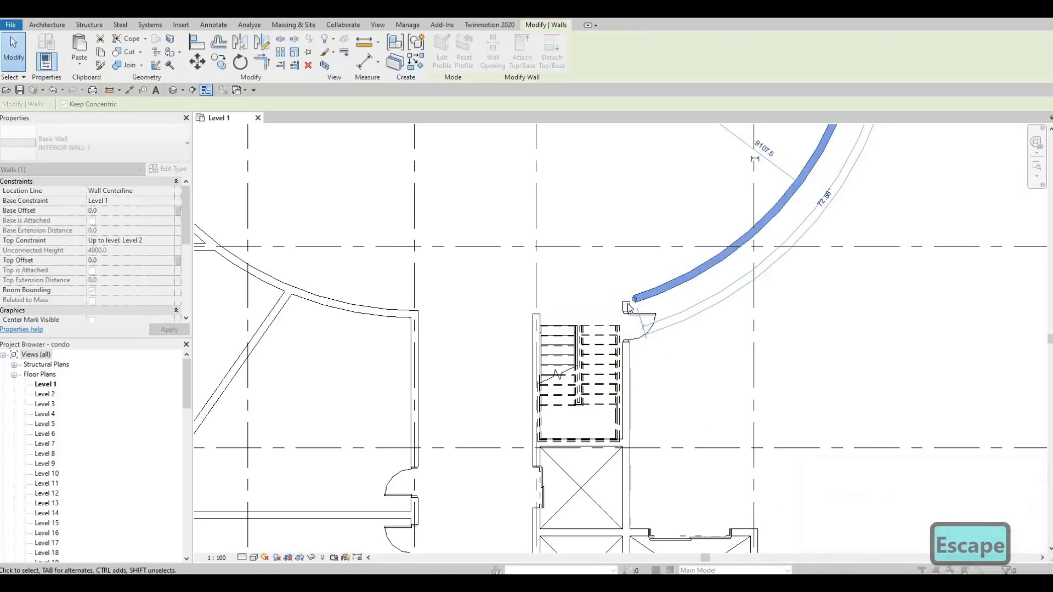
Extend the stair room's left wall upward so it ends about 965 mm below the horizontal grid line.
{"action": "left_click", "coordinate": [535, 313]}
{"action": "left_click_drag", "start_coordinate": [537, 314], "coordinate": [537, 285]}
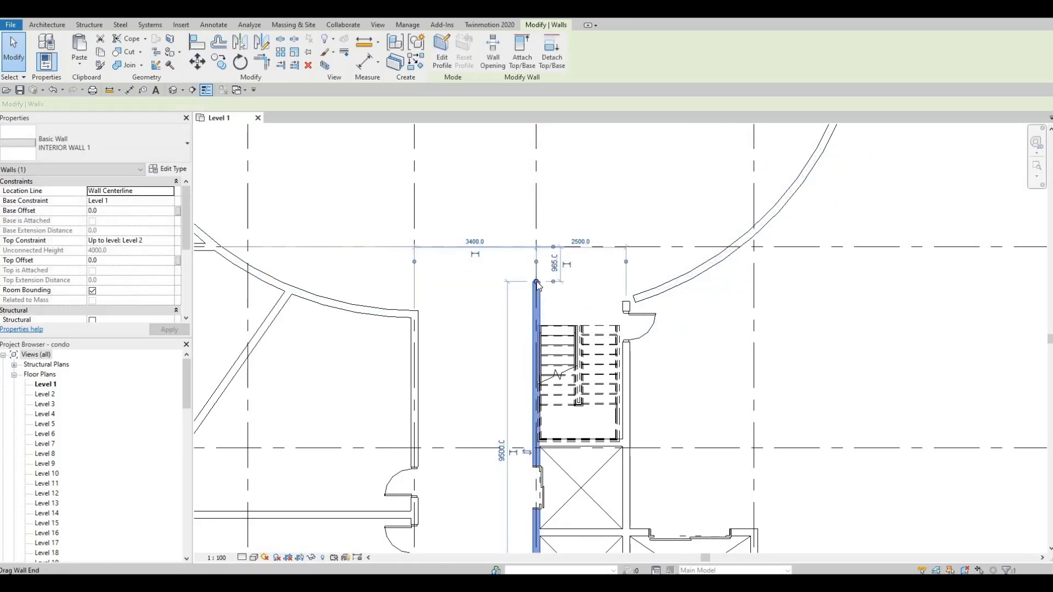
{"action": "key", "text": "Escape"}
{"action": "key", "text": "Escape"}
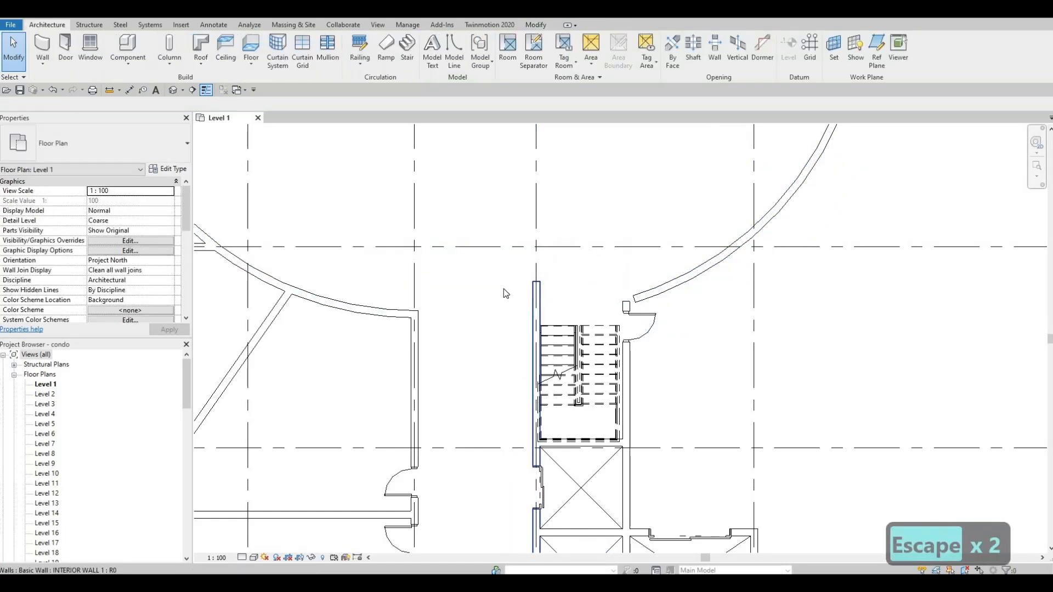
Draw a matching INTERIOR WALL 1 segment horizontally from the left wall's upper end to above the stair room's right wall.
{"action": "left_click", "coordinate": [528, 296]}
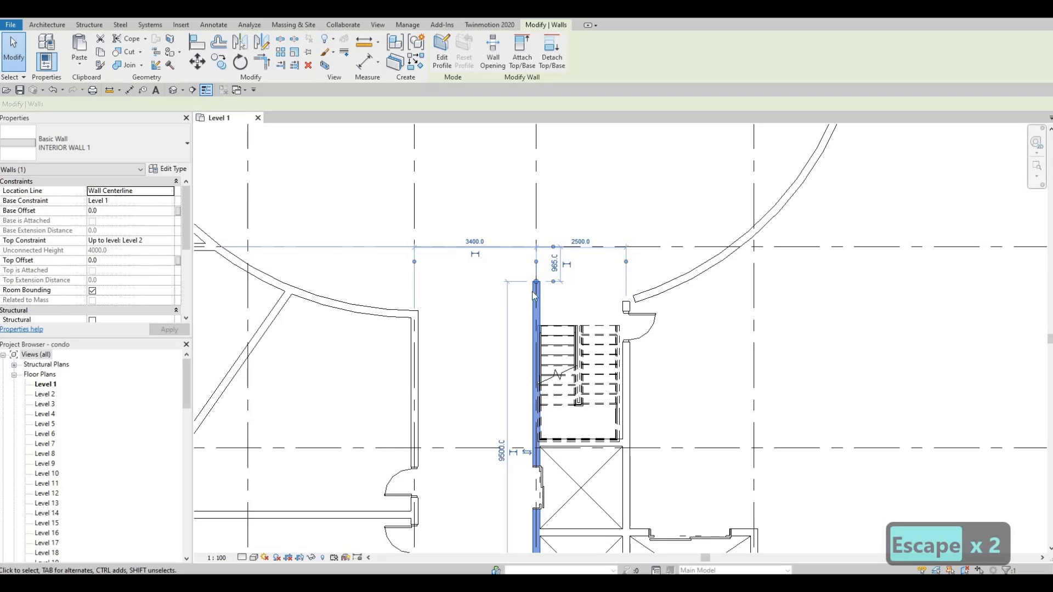
{"action": "key", "text": "c"}
{"action": "key", "text": "s"}
{"action": "left_click", "coordinate": [537, 281]}
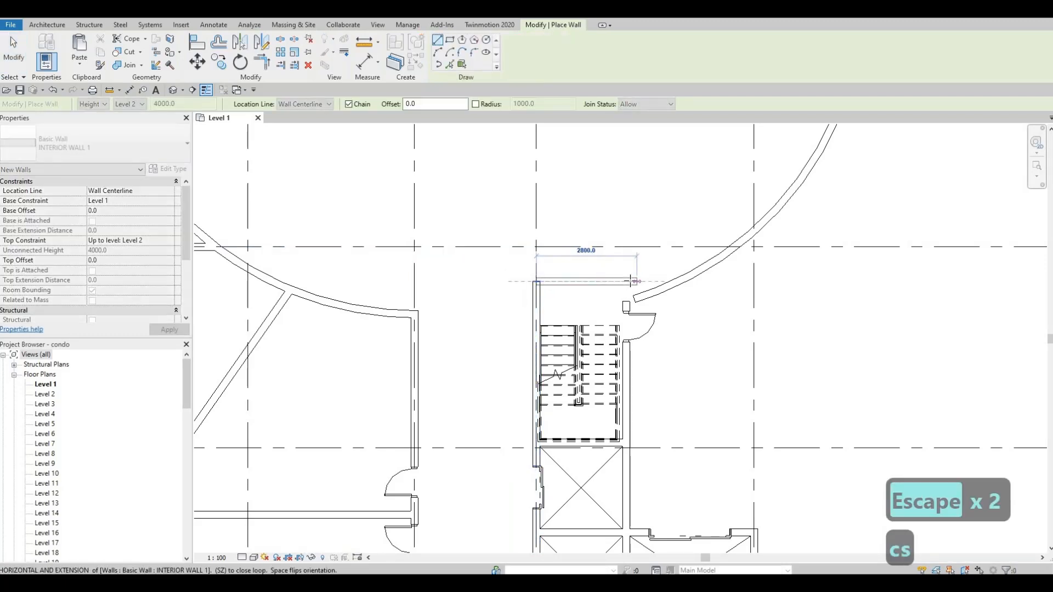
{"action": "left_click", "coordinate": [631, 282]}
{"action": "key", "text": "Escape"}
{"action": "key", "text": "Escape"}
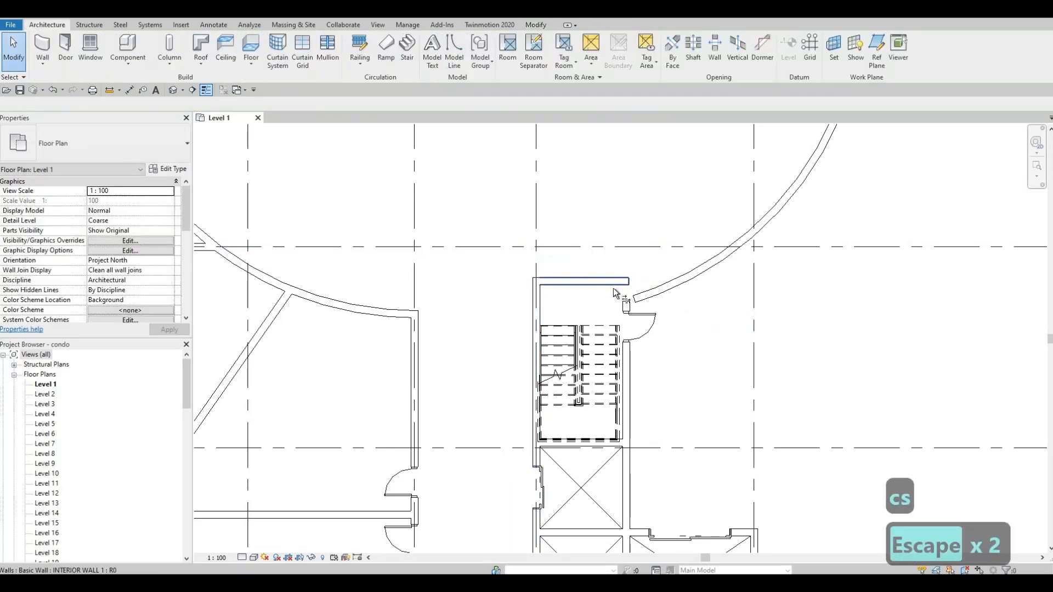
Trim the new horizontal wall and the stair room's right wall into a closed corner.
{"action": "key", "text": "t"}
{"action": "key", "text": "r"}
{"action": "left_click", "coordinate": [628, 306]}
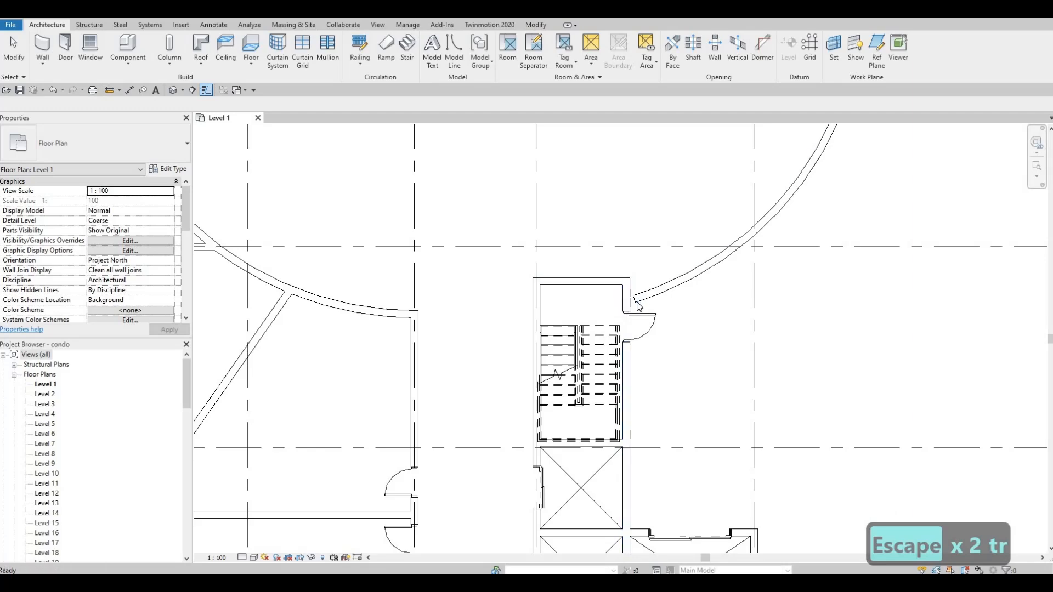
{"action": "key", "text": "Escape"}
Extend the end of the curved wall to join the stair room's right wall just above the door.
{"action": "left_click", "coordinate": [637, 300]}
{"action": "left_click_drag", "start_coordinate": [635, 299], "coordinate": [623, 326]}
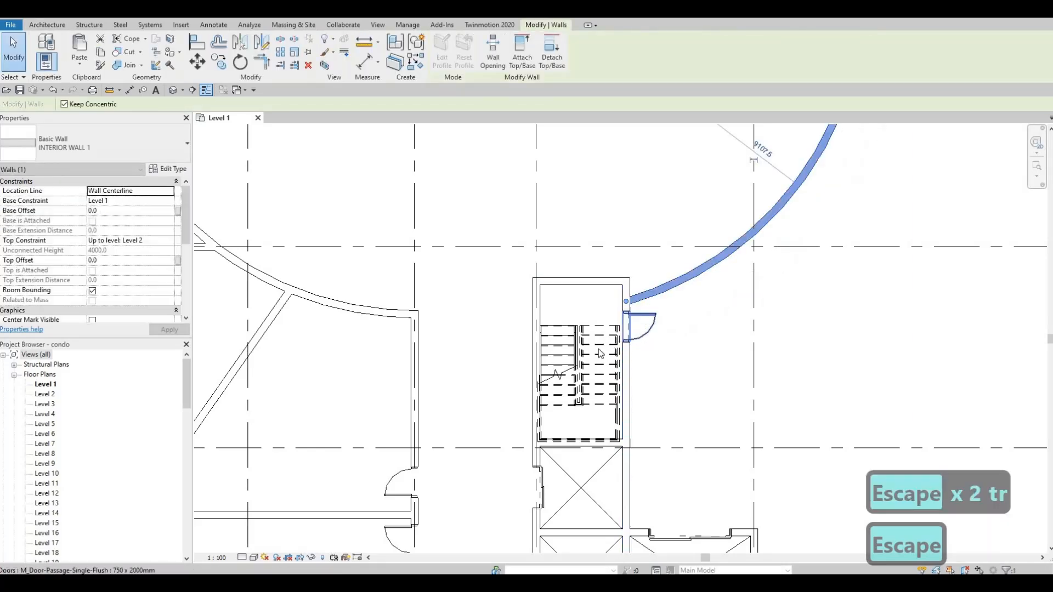
{"action": "key", "text": "Escape"}
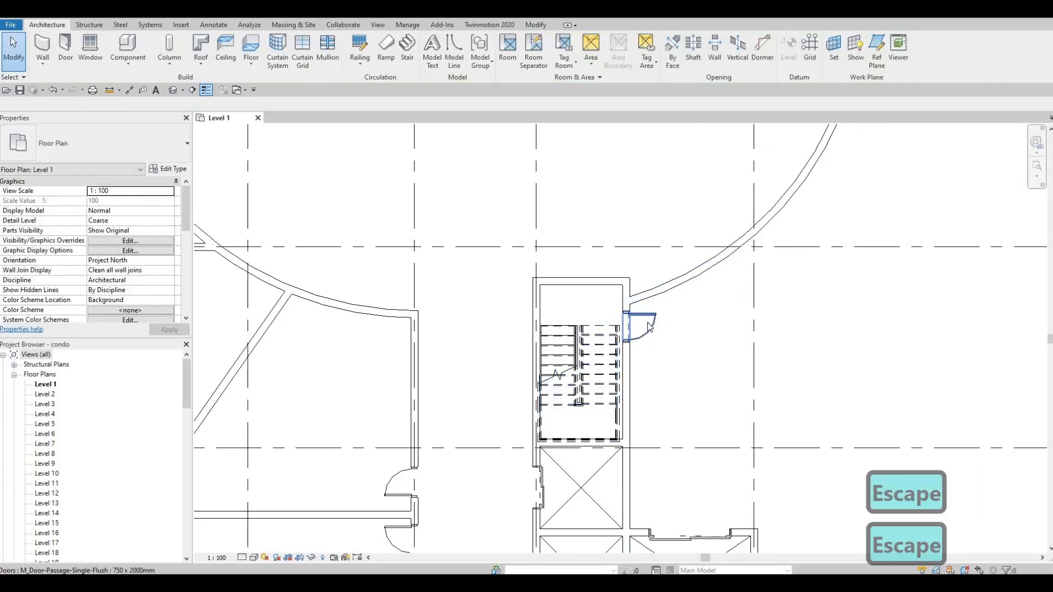
Place a matching 750 x 2000 mm single flush door in the stair room's new upper wall, 600 mm from the right wall.
{"action": "left_click", "coordinate": [650, 326]}
{"action": "key", "text": "Escape"}
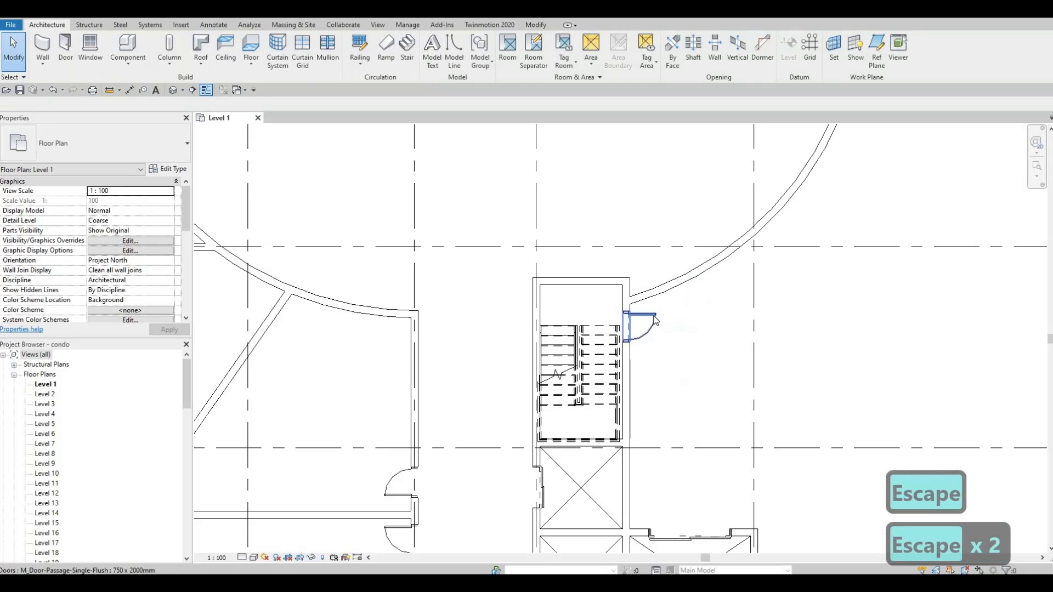
{"action": "left_click", "coordinate": [656, 320]}
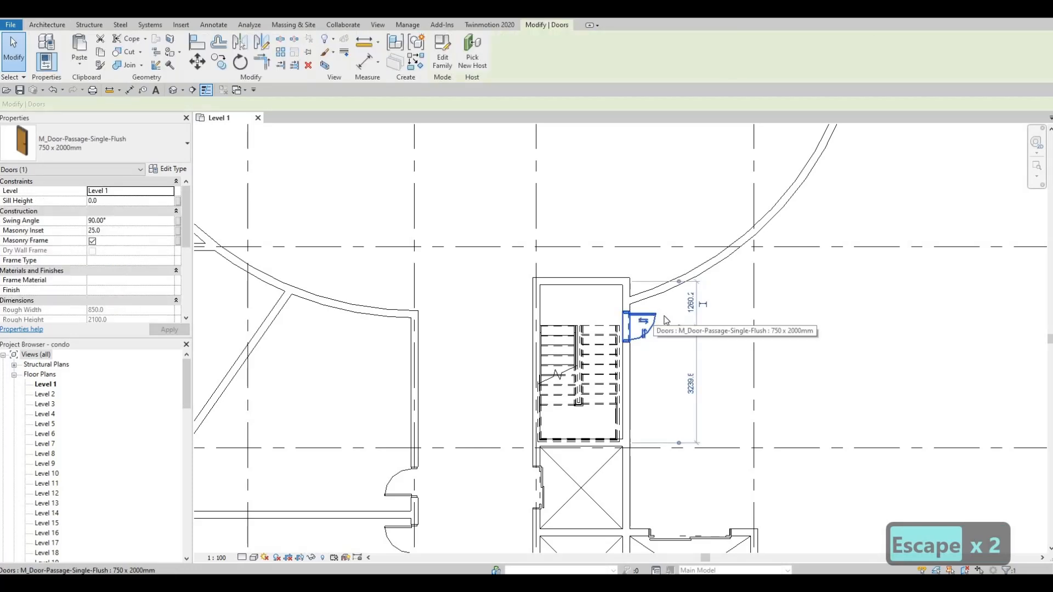
{"action": "key", "text": "c"}
{"action": "key", "text": "s"}
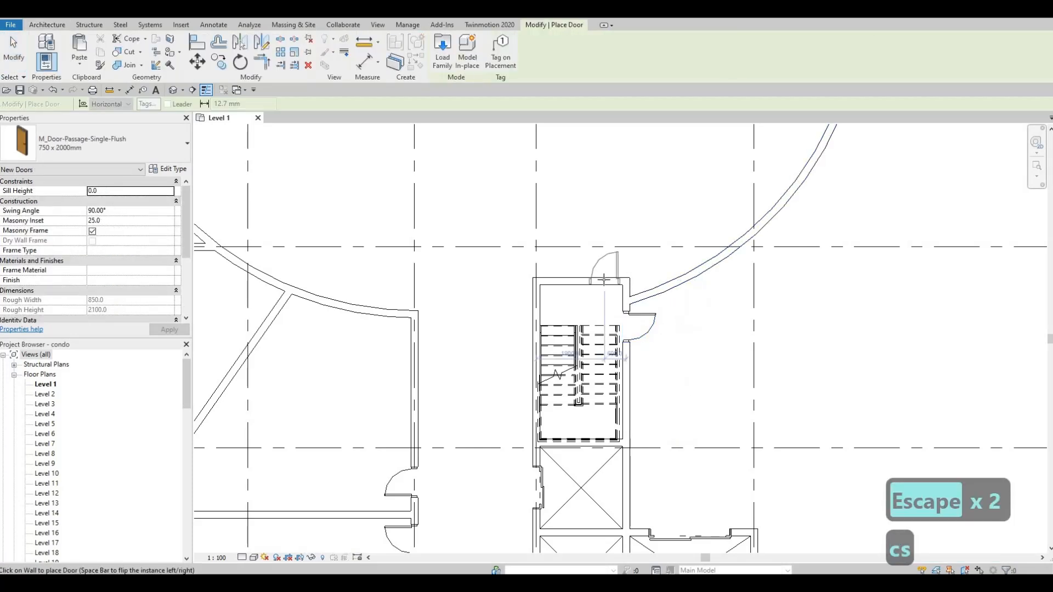
{"action": "left_click", "coordinate": [647, 332]}
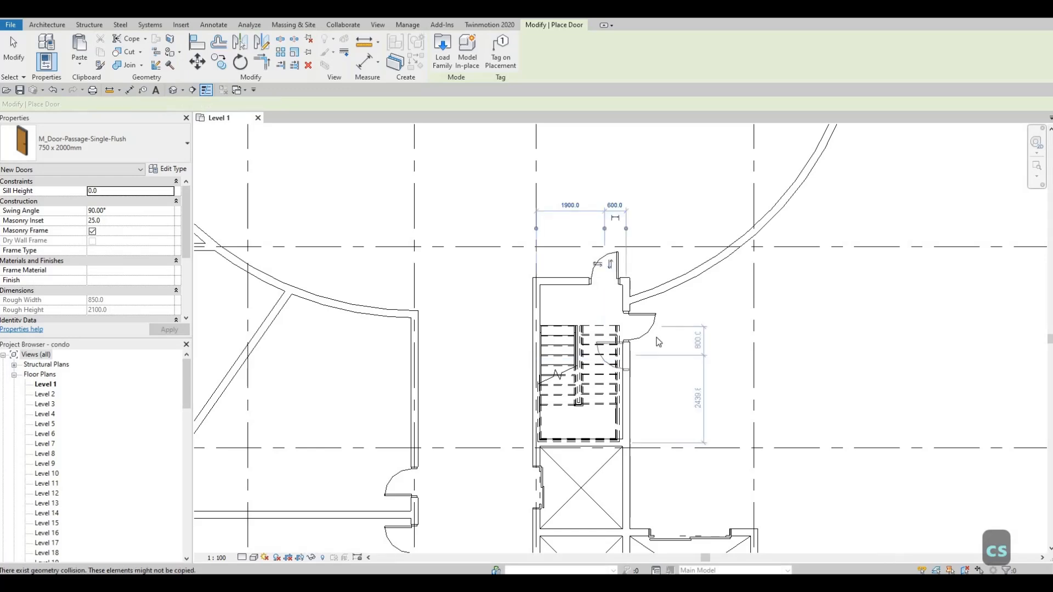
{"action": "key", "text": "Escape"}
{"action": "key", "text": "Escape"}
{"action": "key", "text": "Escape"}
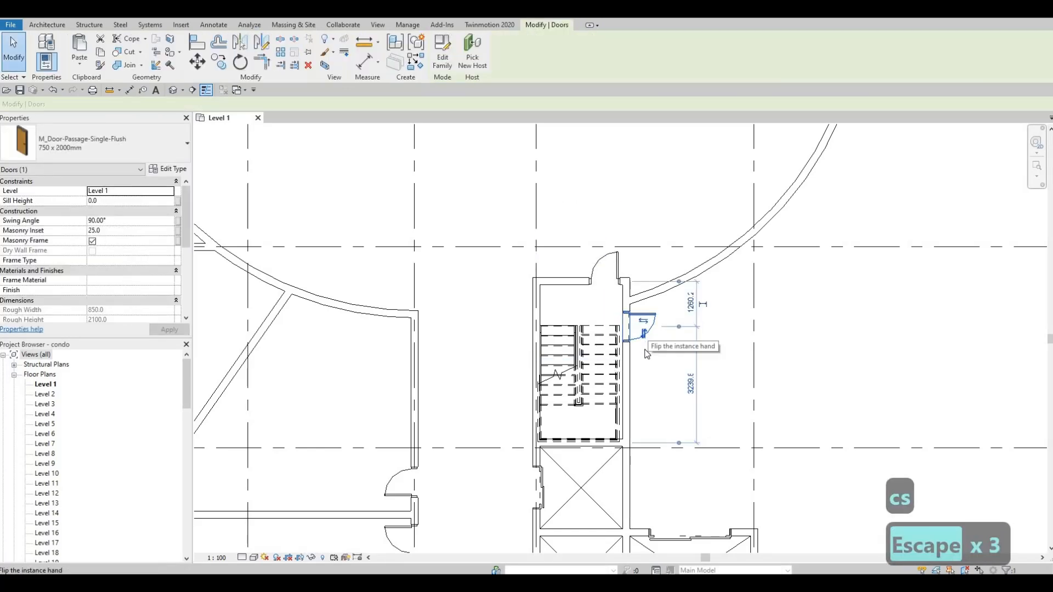
Delete the old door from the stair room's right wall.
{"action": "key", "text": "Delete"}
{"action": "scroll", "coordinate": [683, 328], "scroll_direction": "down", "scroll_amount": 3}
{"action": "middle_click_drag", "start_coordinate": [675, 375], "coordinate": [791, 248]}
{"action": "scroll", "coordinate": [673, 305], "scroll_direction": "down", "scroll_amount": 1}
{"action": "key", "text": "Escape"}
{"action": "key", "text": "Escape"}
{"action": "scroll", "coordinate": [791, 249], "scroll_direction": "down", "scroll_amount": 2}
{"action": "scroll", "coordinate": [762, 242], "scroll_direction": "up", "scroll_amount": 3}
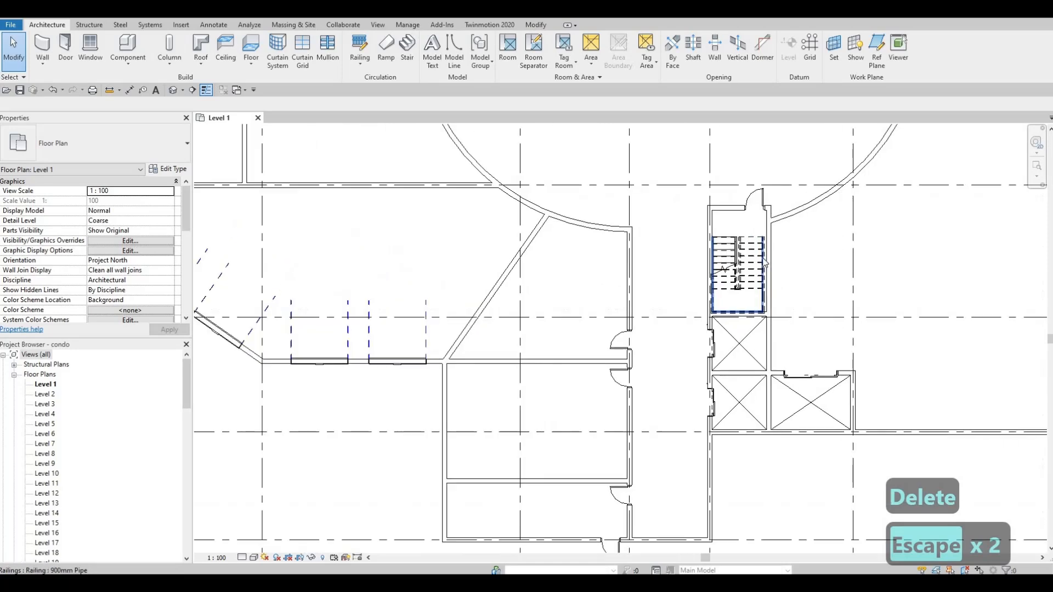
{"action": "scroll", "coordinate": [764, 263], "scroll_direction": "up", "scroll_amount": 1}
{"action": "left_click", "coordinate": [762, 261]}
{"action": "key", "text": "Right"}
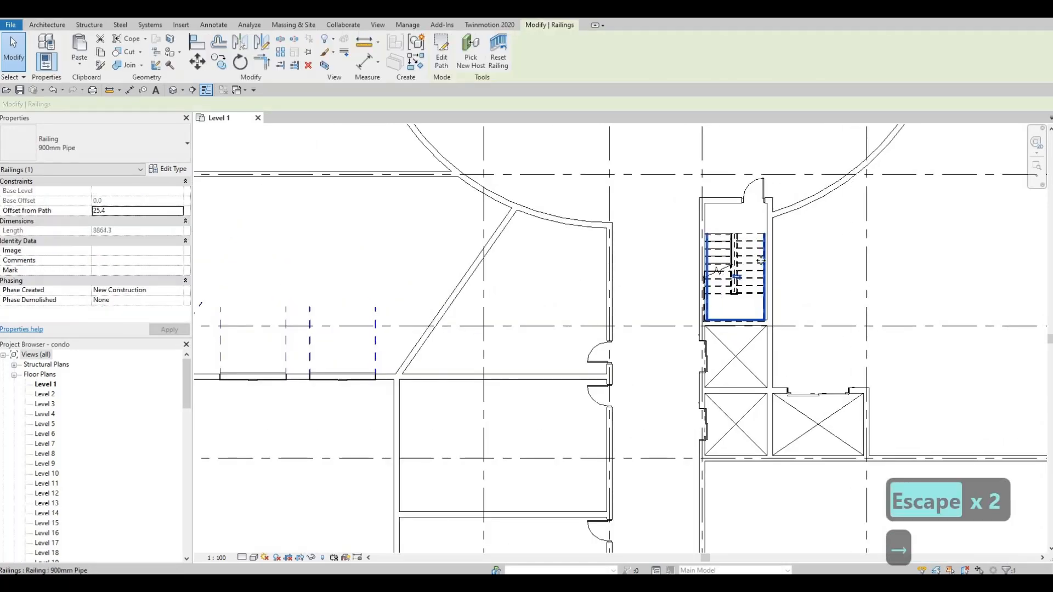
{"action": "key", "text": "Escape"}
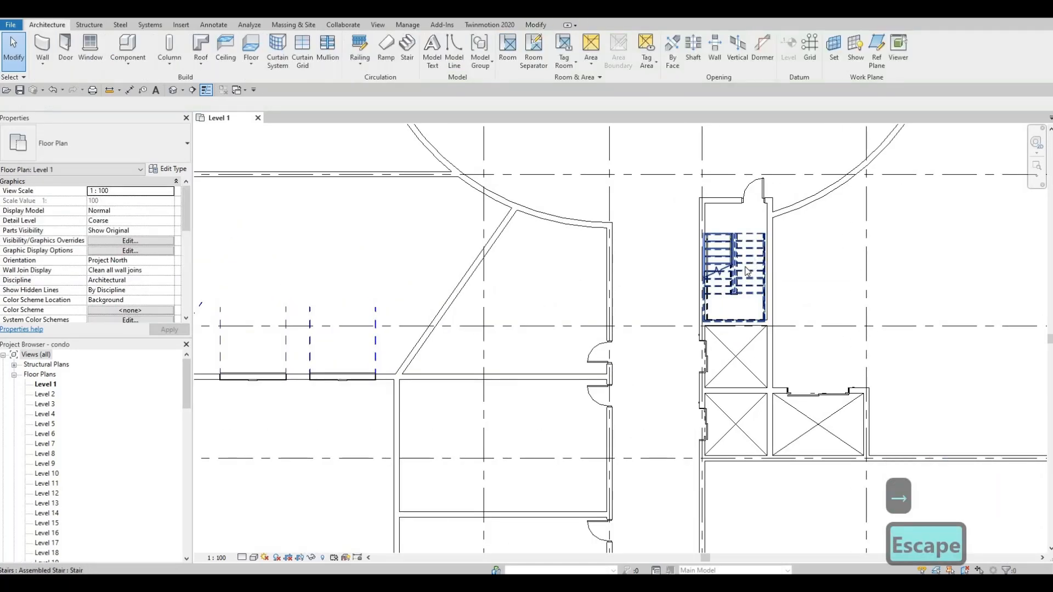
{"action": "key", "text": "ctrl+z"}
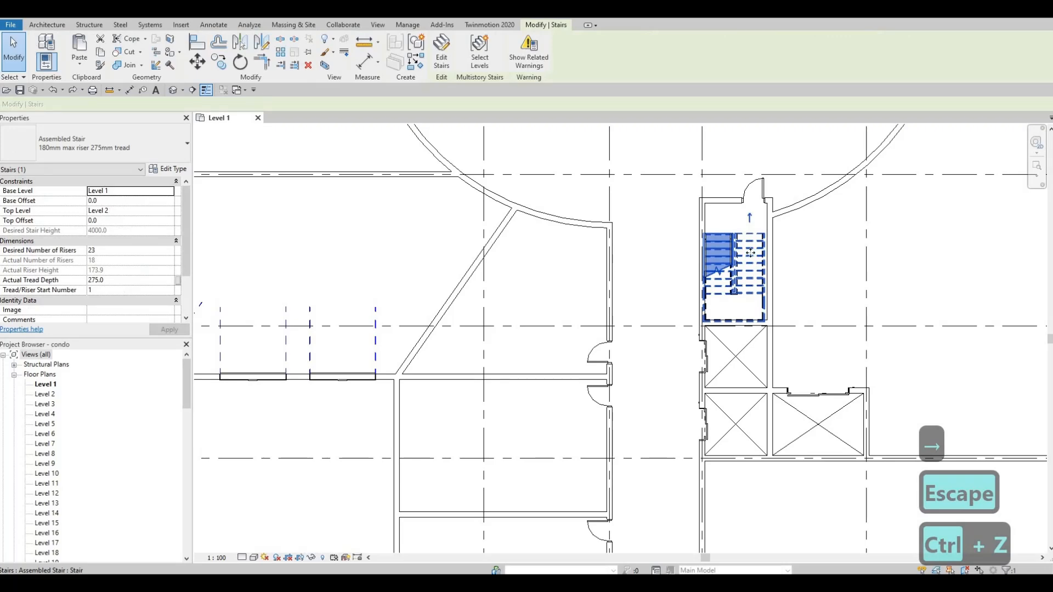
Nudge the whole stair slightly to the right between the side walls of the stair room above the elevator shafts.
{"action": "key", "text": "Right"}
{"action": "key", "text": "Right"}
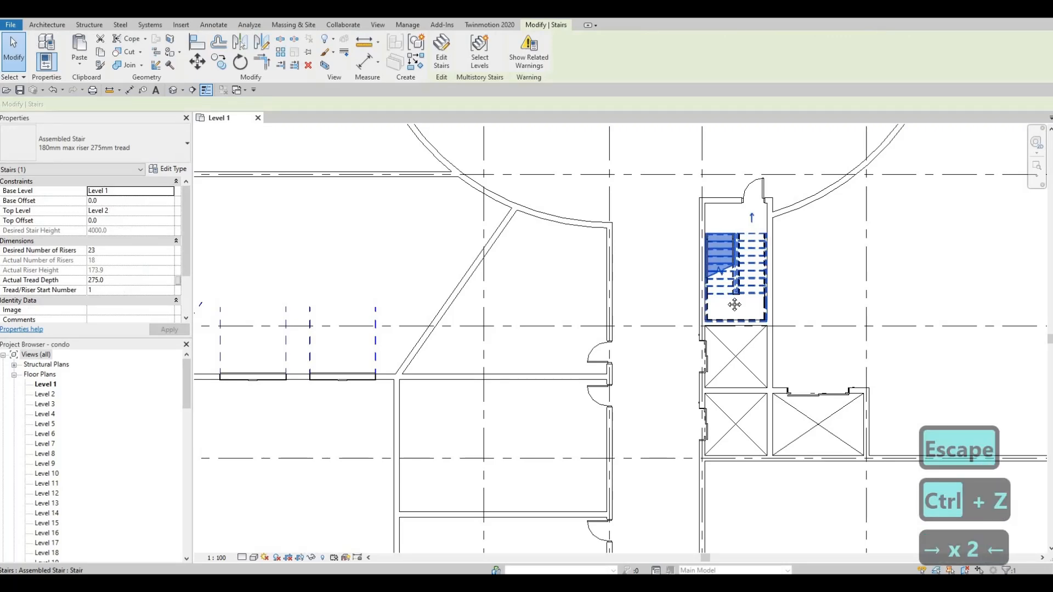
{"action": "key", "text": "Escape"}
{"action": "key", "text": "Escape"}
{"action": "scroll", "coordinate": [804, 299], "scroll_direction": "down", "scroll_amount": 1}
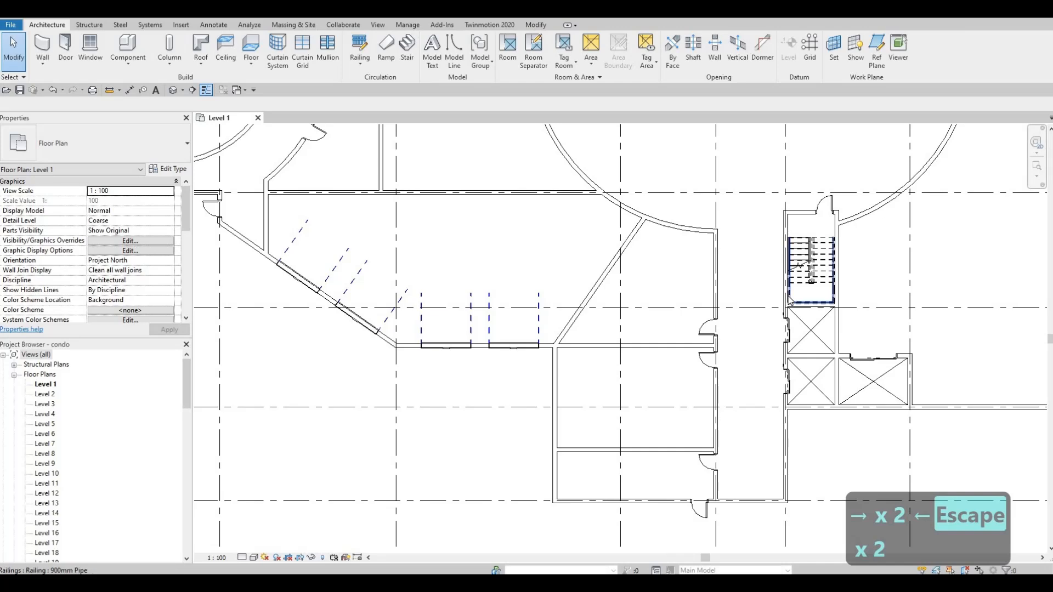
{"action": "left_click", "coordinate": [808, 246]}
{"action": "key", "text": "Escape"}
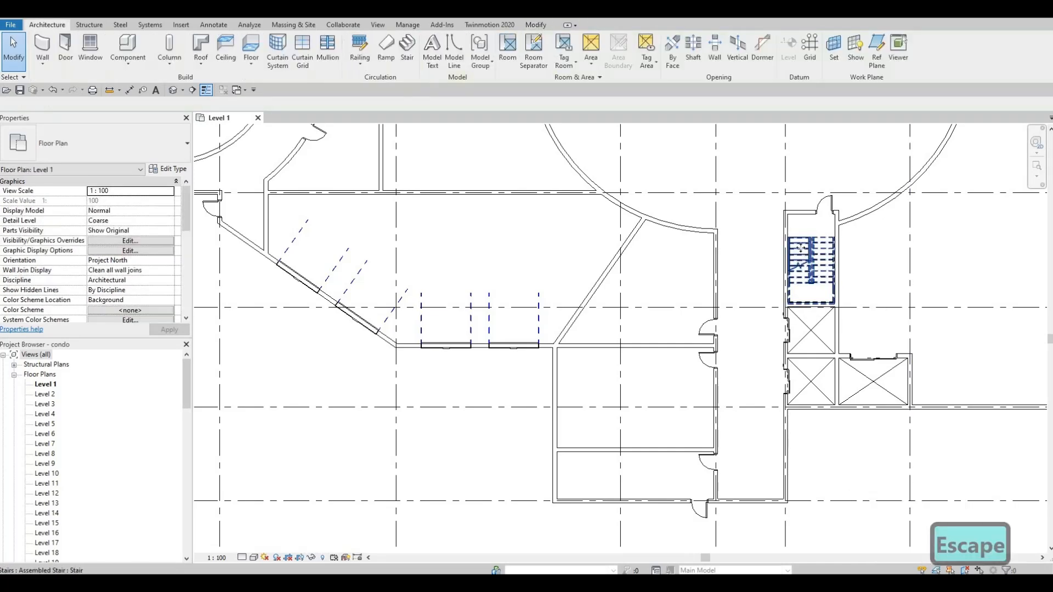
{"action": "left_click", "coordinate": [801, 248]}
{"action": "middle_click_drag", "start_coordinate": [334, 237], "coordinate": [661, 418]}
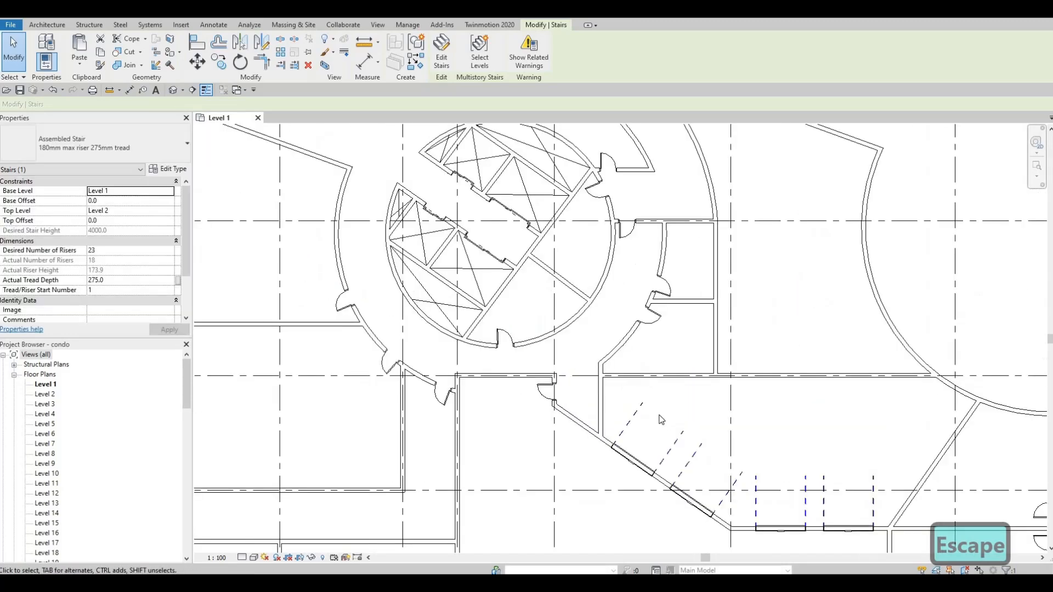
{"action": "key", "text": "Escape"}
Copy the stair from the far-left stair room below grid 5 and paste it into the middle of the large circular hall.
{"action": "middle_click_drag", "start_coordinate": [218, 460], "coordinate": [660, 383]}
{"action": "scroll", "coordinate": [661, 383], "scroll_direction": "down", "scroll_amount": 2}
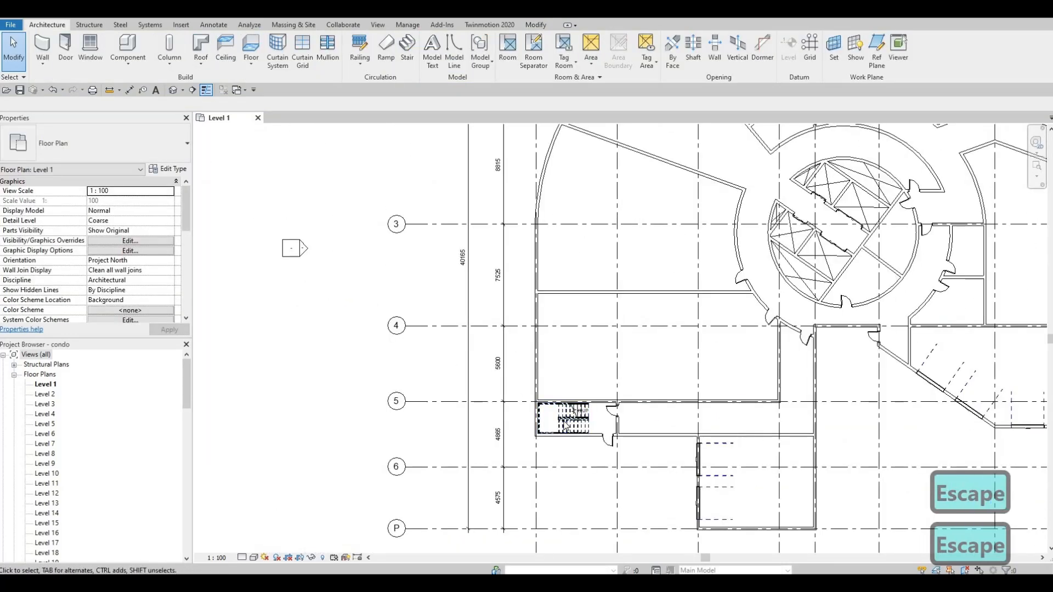
{"action": "left_click", "coordinate": [563, 421]}
{"action": "key", "text": "ctrl+c"}
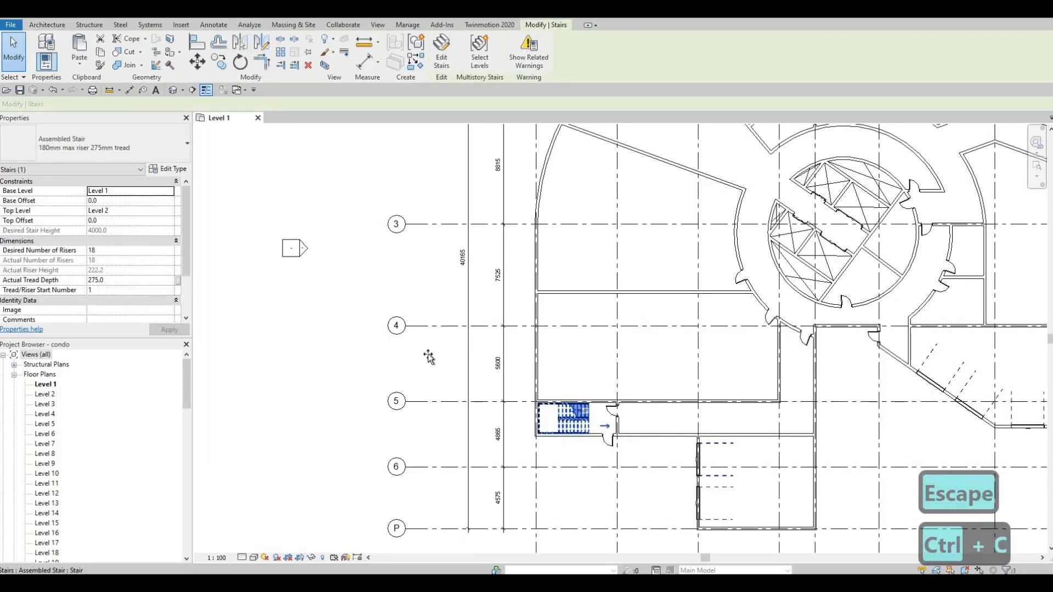
{"action": "key", "text": "ctrl+v"}
{"action": "scroll", "coordinate": [639, 371], "scroll_direction": "down", "scroll_amount": 2}
{"action": "middle_click_drag", "start_coordinate": [651, 267], "coordinate": [553, 329]}
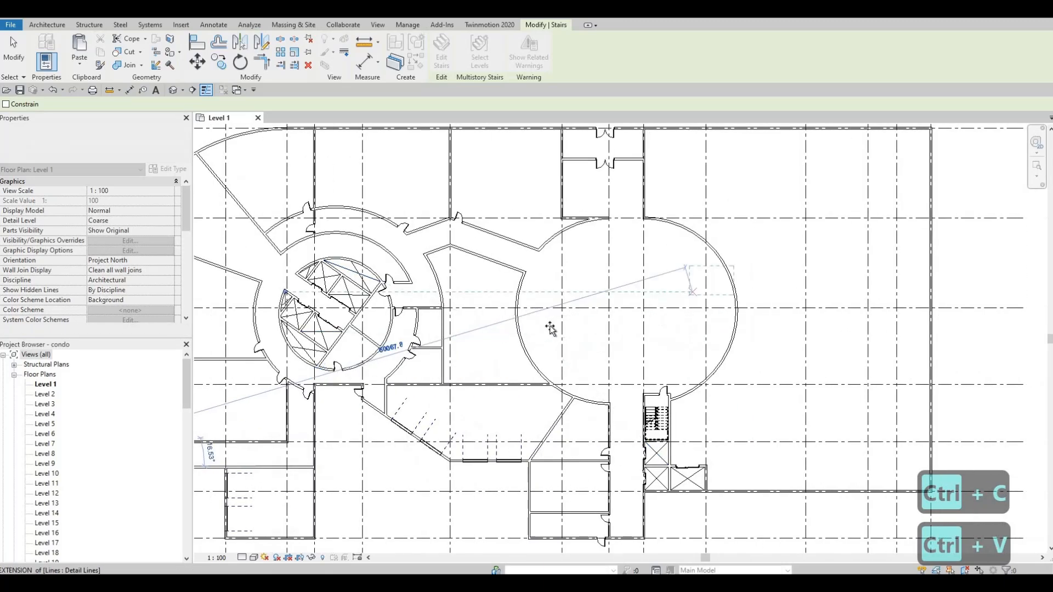
{"action": "scroll", "coordinate": [552, 330], "scroll_direction": "up", "scroll_amount": 2}
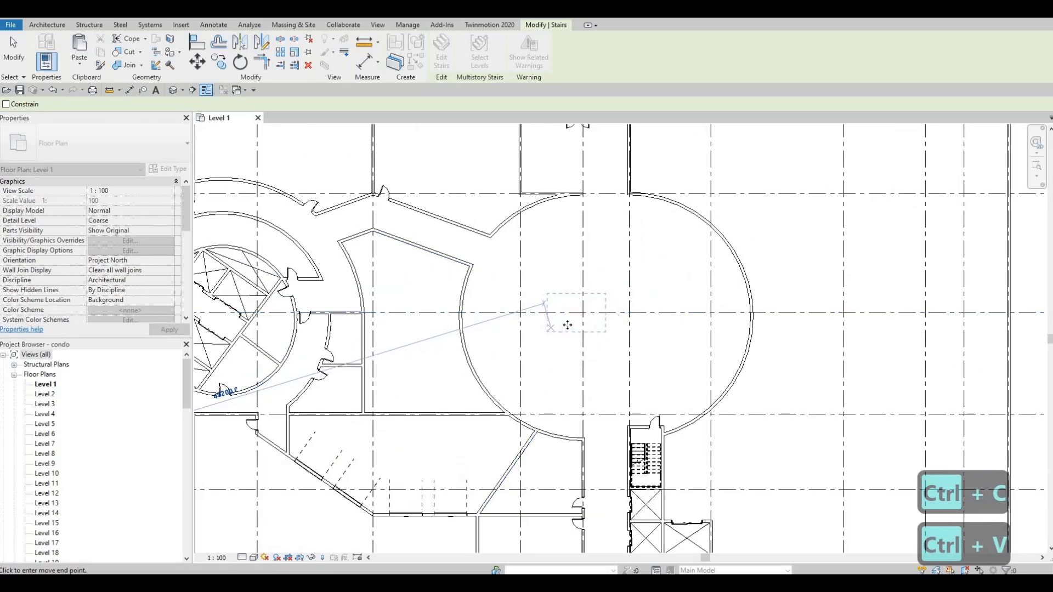
{"action": "left_click", "coordinate": [575, 338]}
{"action": "scroll", "coordinate": [570, 313], "scroll_direction": "up", "scroll_amount": 2}
{"action": "key", "text": "Escape"}
{"action": "key", "text": "Escape"}
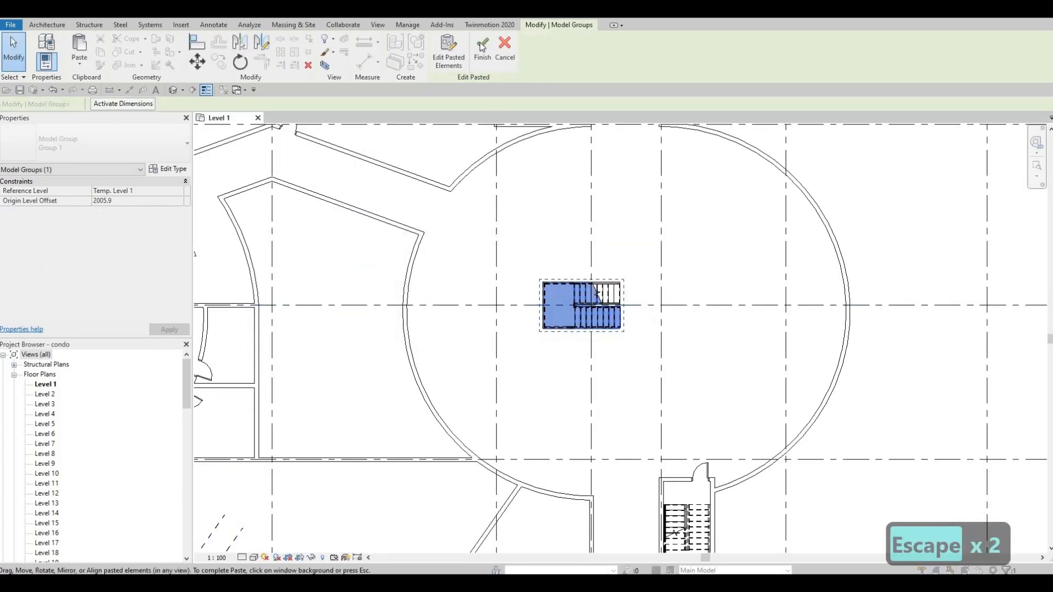
{"action": "left_click", "coordinate": [482, 49]}
{"action": "key", "text": "Escape"}
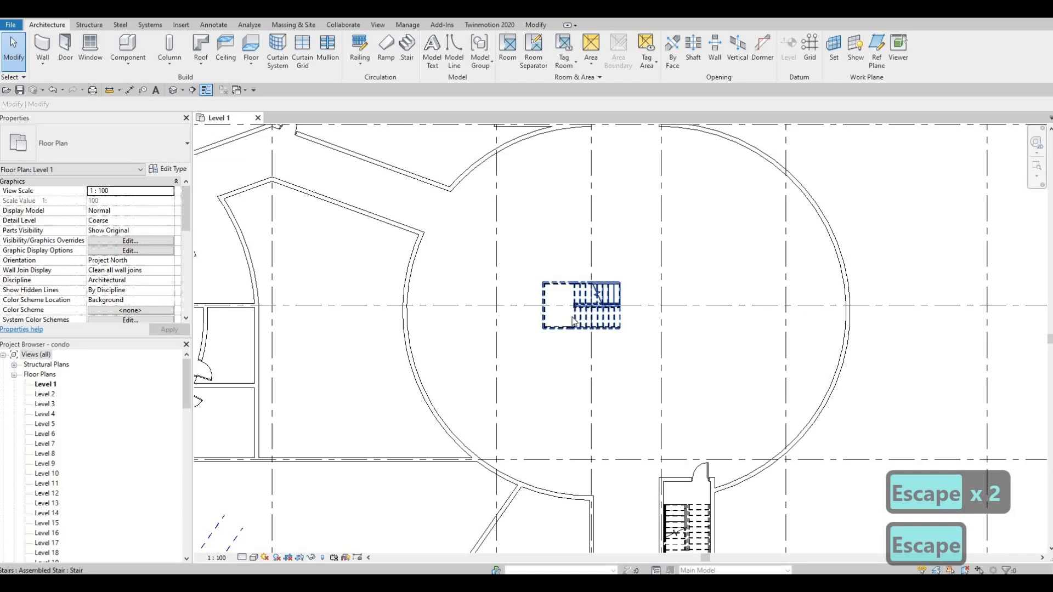
Rotate the pasted stair in the circular hall by 90 degrees so that its landing faces down the plan.
{"action": "left_click", "coordinate": [574, 321]}
{"action": "key", "text": "r"}
{"action": "key", "text": "o"}
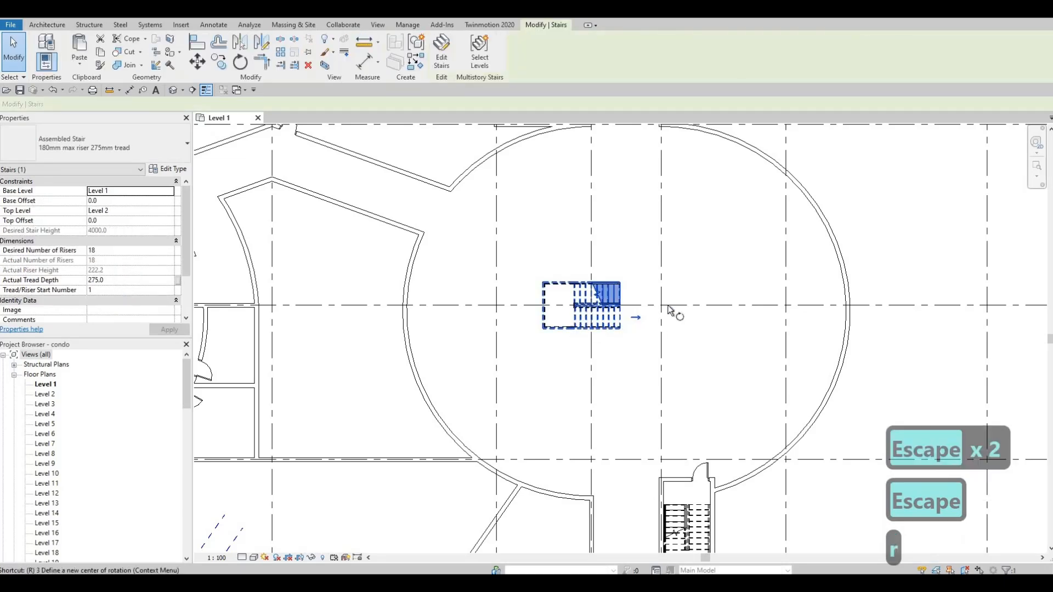
{"action": "left_click", "coordinate": [702, 307]}
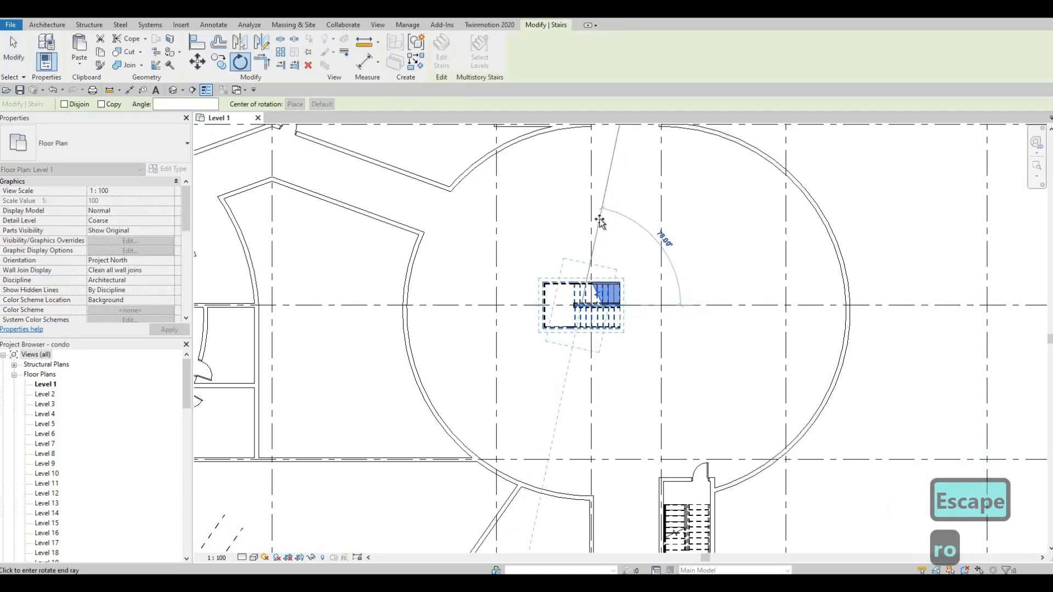
{"action": "type", "text": "90"}
{"action": "key", "text": "Return"}
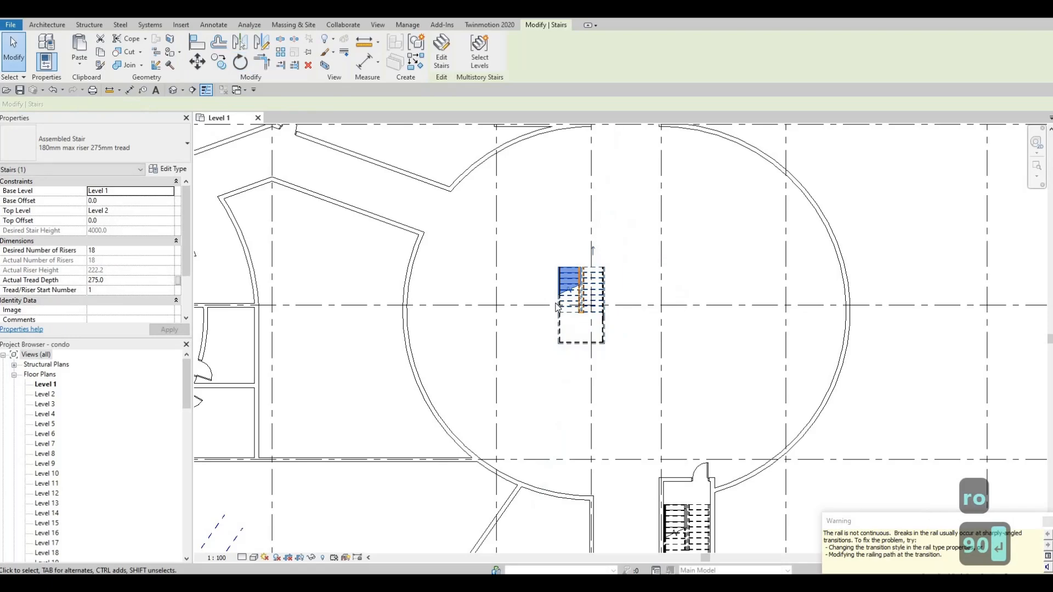
{"action": "key", "text": "Escape"}
{"action": "key", "text": "Escape"}
Move the rotated stair horizontally into the left half of the circular hall, just right of the nearest vertical gridline.
{"action": "left_click", "coordinate": [560, 302]}
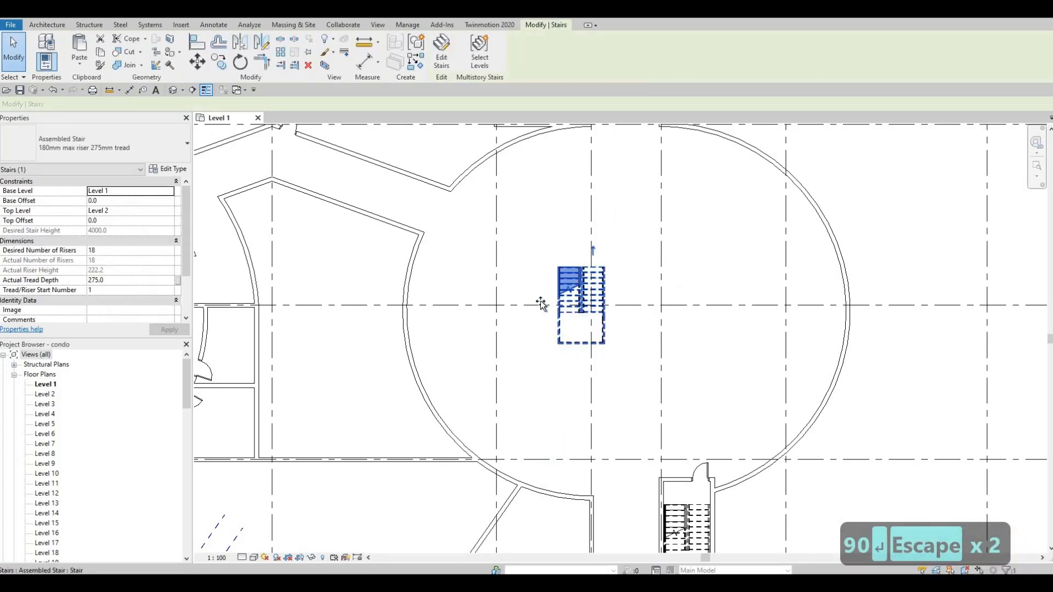
{"action": "left_click_drag", "start_coordinate": [530, 308], "coordinate": [523, 309]}
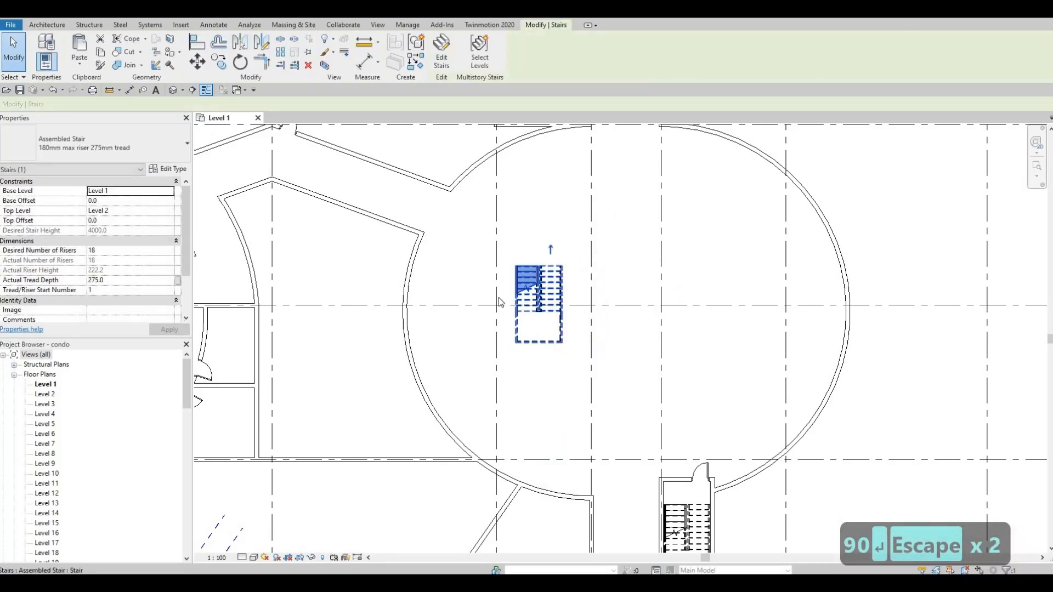
{"action": "left_click", "coordinate": [520, 315]}
{"action": "left_click", "coordinate": [519, 316]}
{"action": "key", "text": "Escape"}
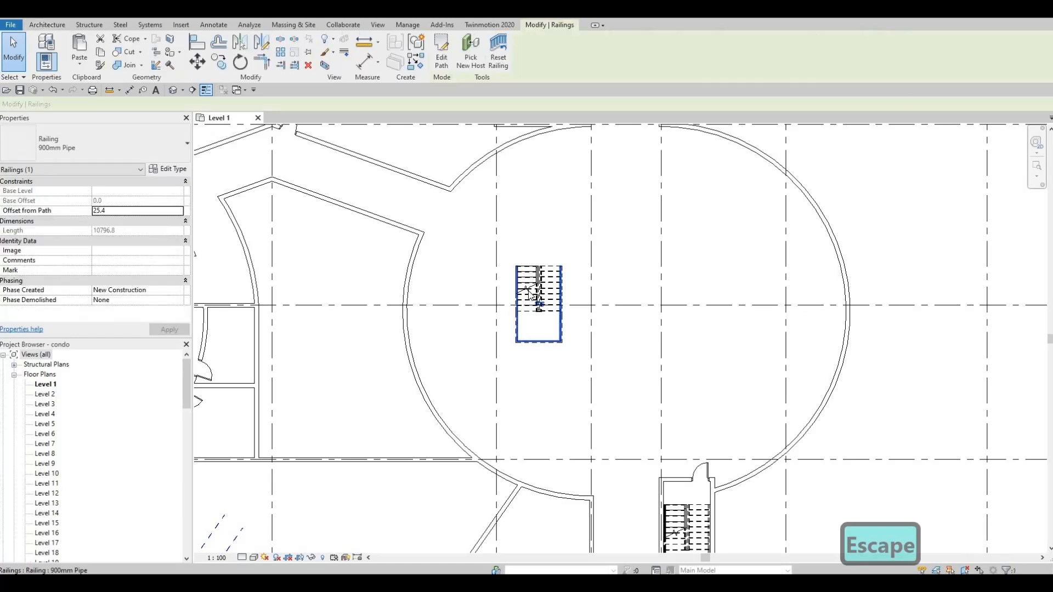
{"action": "key", "text": "Escape"}
Copy the stair about 9 m horizontally into the right half of the circular hall.
{"action": "left_click", "coordinate": [516, 299]}
{"action": "left_click", "coordinate": [220, 62]}
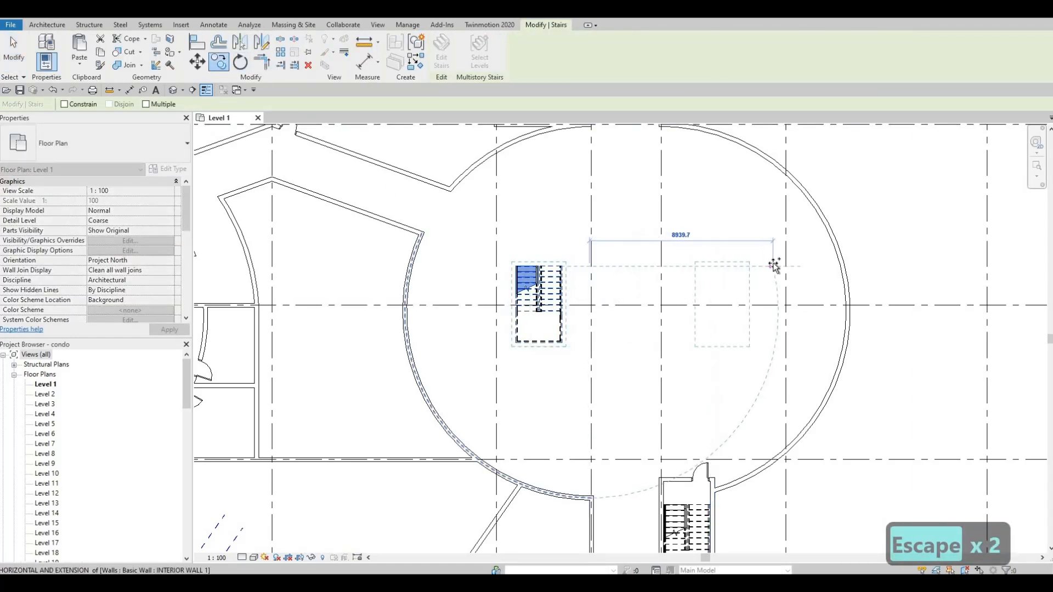
{"action": "left_click", "coordinate": [755, 301]}
{"action": "key", "text": "Escape"}
{"action": "scroll", "coordinate": [715, 312], "scroll_direction": "down", "scroll_amount": 4}
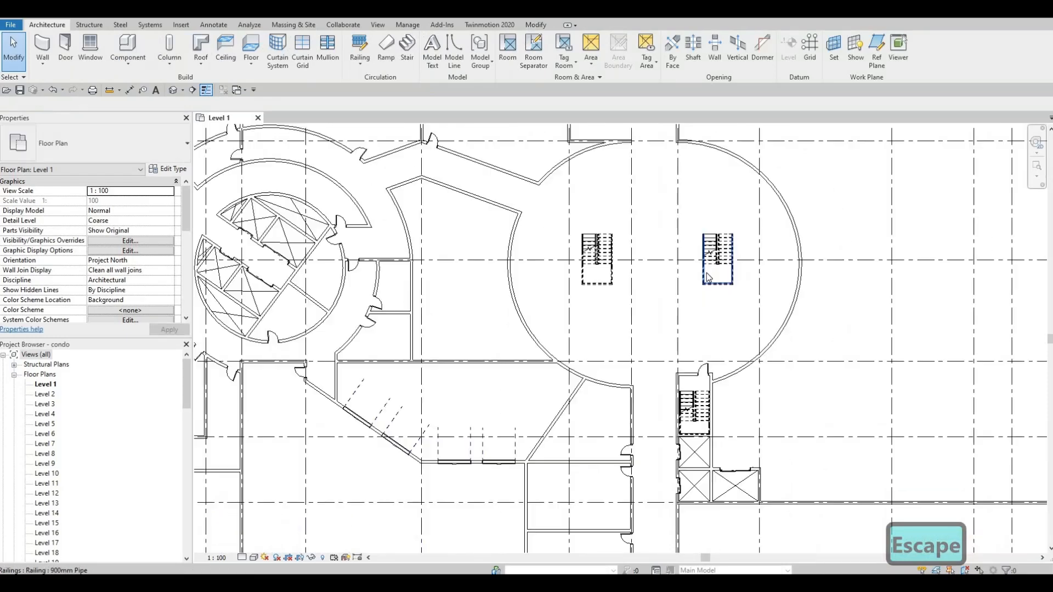
{"action": "scroll", "coordinate": [715, 312], "scroll_direction": "down", "scroll_amount": 3}
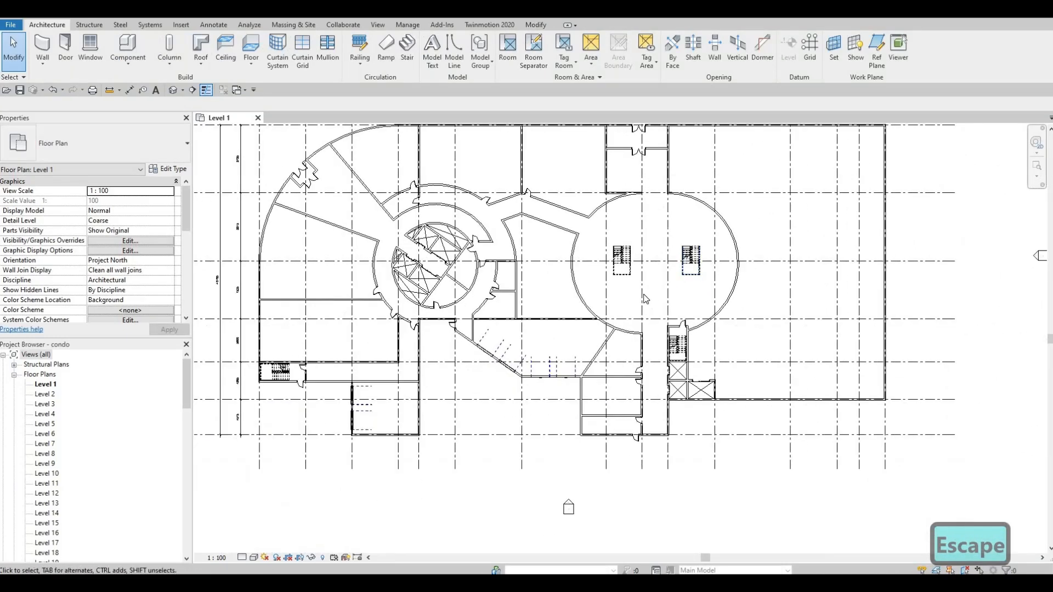
{"action": "middle_click_drag", "start_coordinate": [643, 297], "coordinate": [713, 265]}
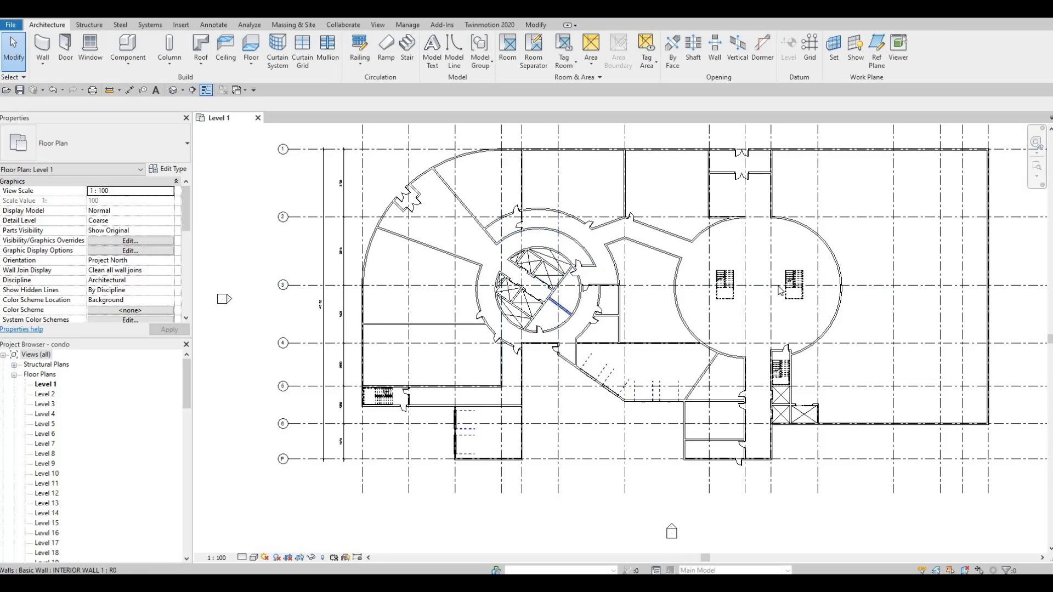
{"action": "scroll", "coordinate": [715, 283], "scroll_direction": "up", "scroll_amount": 2}
{"action": "key", "text": "Escape"}
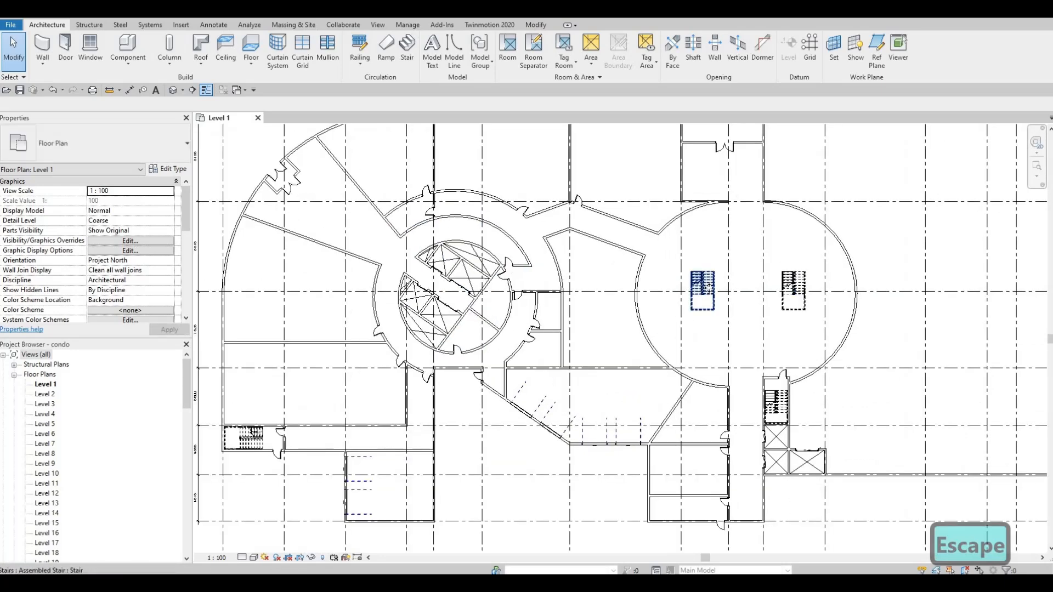
{"action": "left_click", "coordinate": [707, 286]}
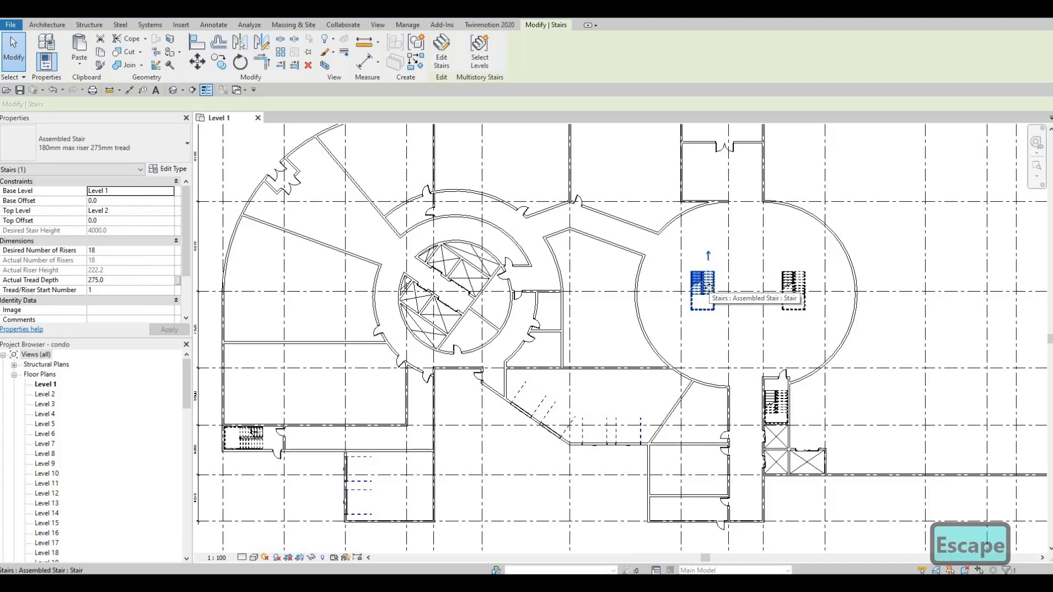
{"action": "key", "text": "c"}
{"action": "key", "text": "o"}
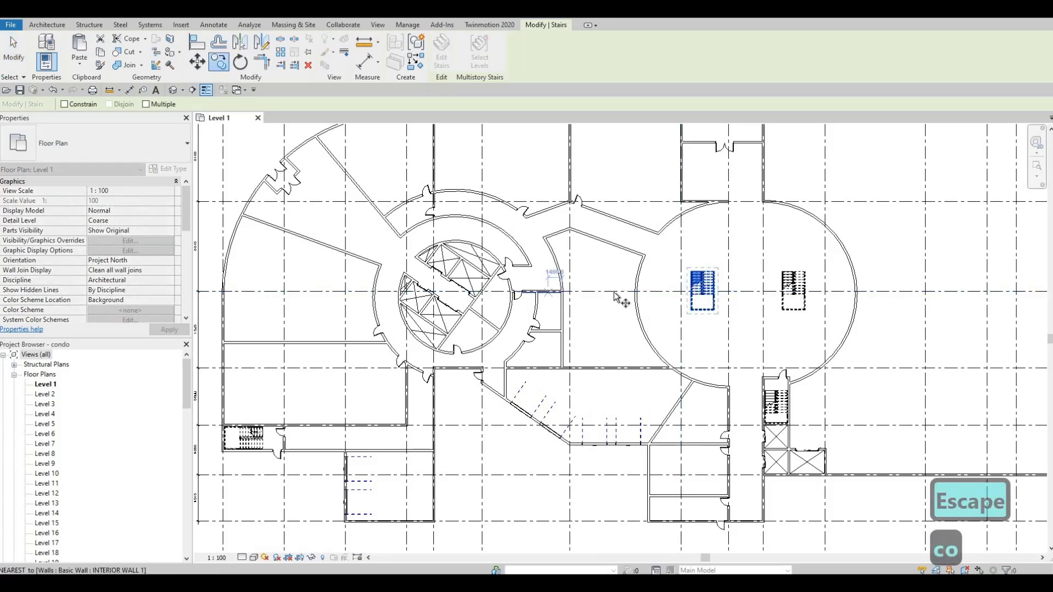
{"action": "key", "text": "Escape"}
{"action": "key", "text": "Escape"}
Copy the circular hall's left stair and paste it beside the elevator shafts in the upper room of the round core.
{"action": "left_click", "coordinate": [698, 281]}
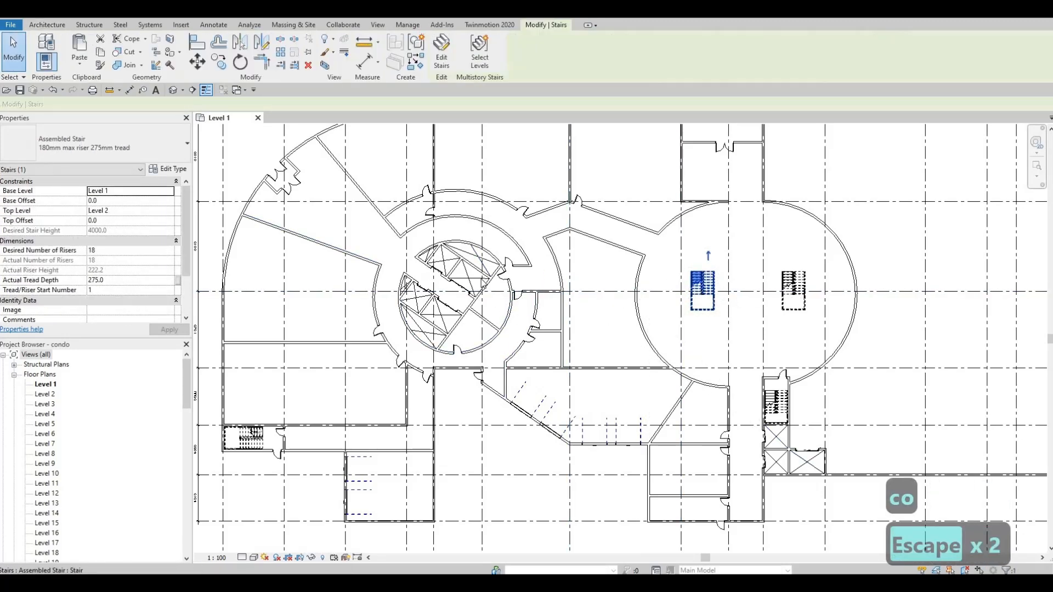
{"action": "key", "text": "ctrl+c"}
{"action": "scroll", "coordinate": [504, 313], "scroll_direction": "up", "scroll_amount": 5}
{"action": "key", "text": "ctrl+v"}
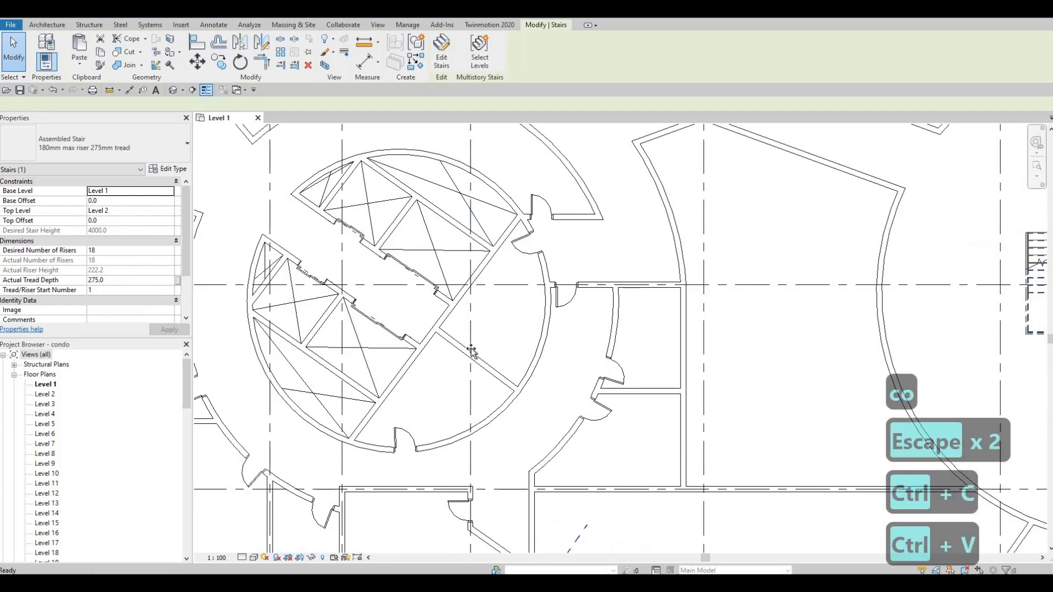
{"action": "left_click", "coordinate": [504, 301]}
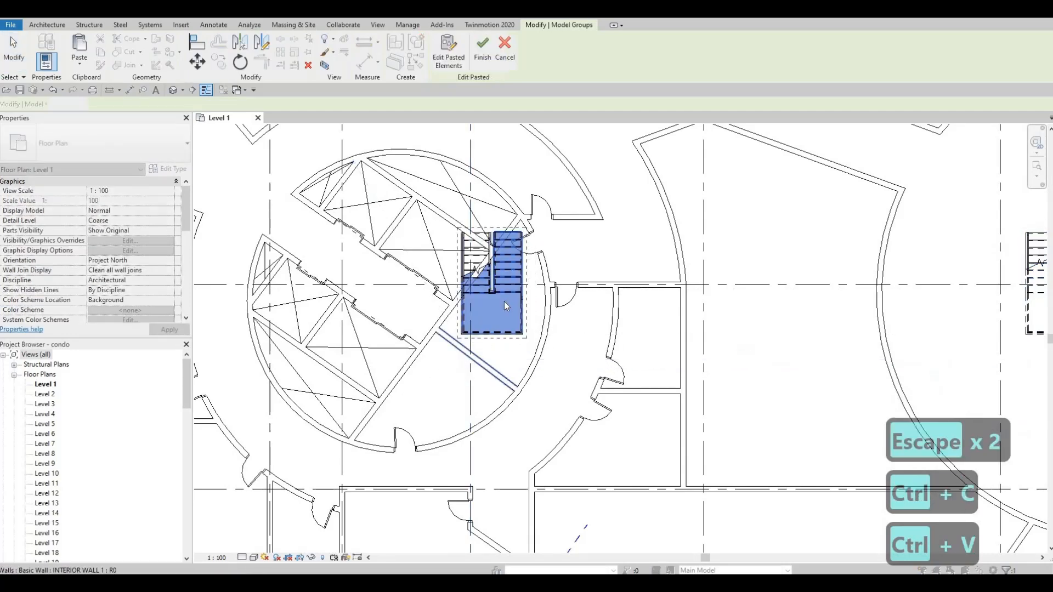
{"action": "key", "text": "Escape"}
{"action": "key", "text": "Escape"}
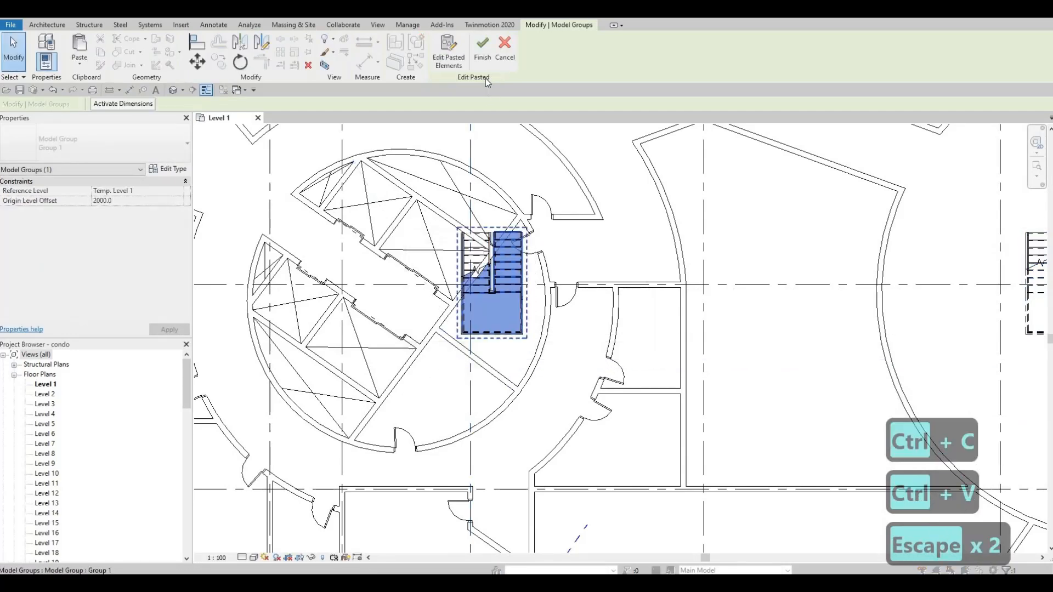
Rotate the stair pasted in the round core clockwise by about 37 degrees to follow the slanted shaft wall, keeping it selected.
{"action": "left_click", "coordinate": [506, 271]}
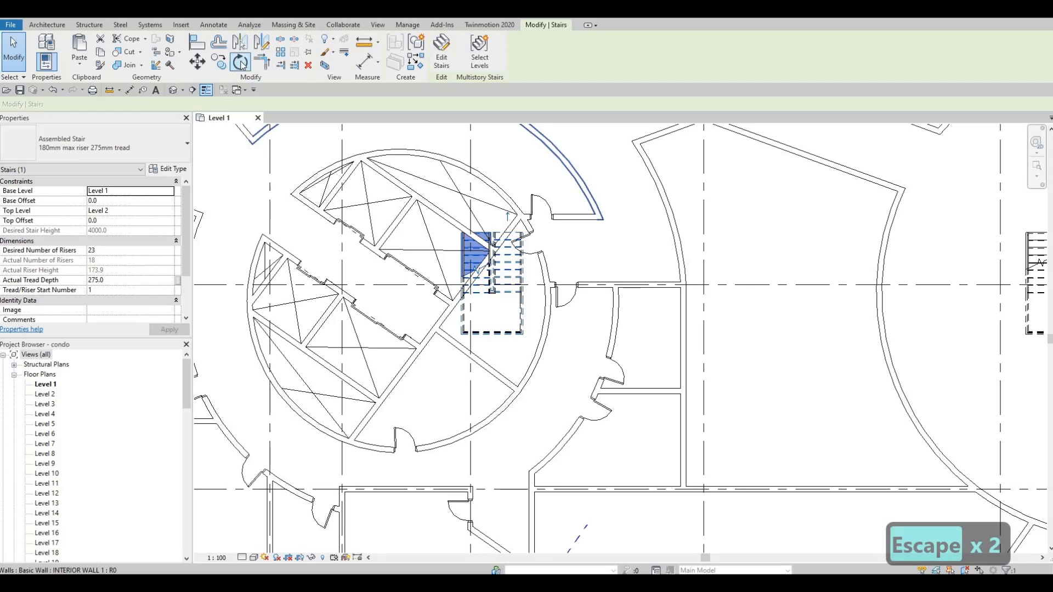
{"action": "key", "text": "r"}
{"action": "key", "text": "o"}
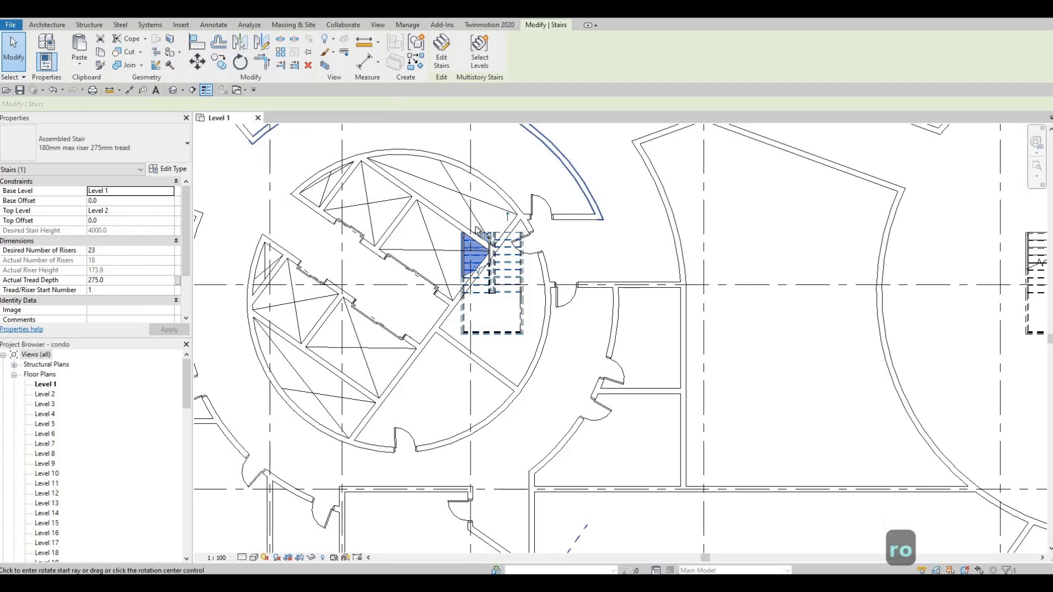
{"action": "left_click", "coordinate": [498, 162]}
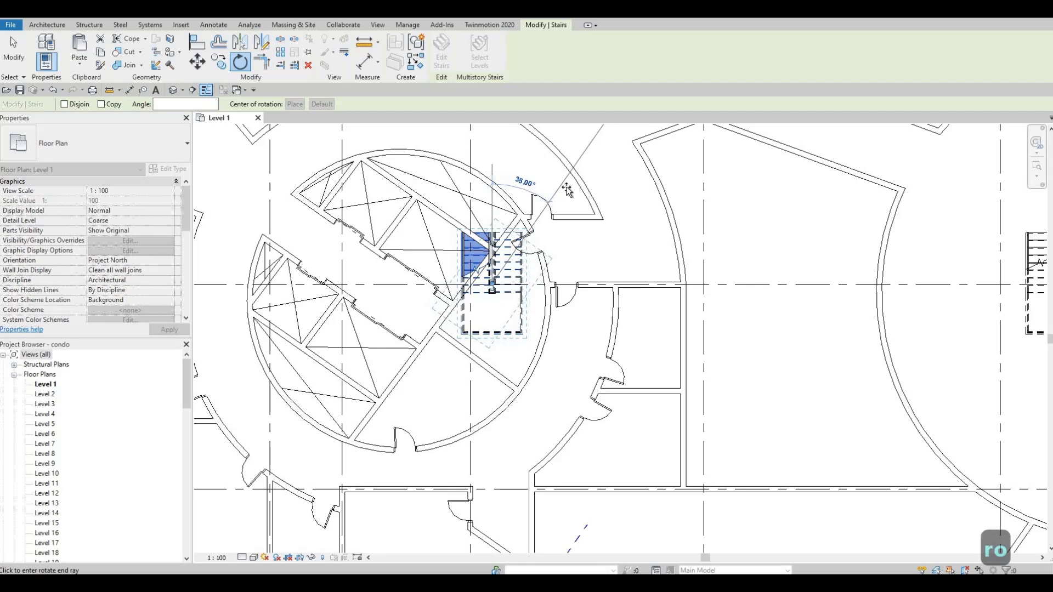
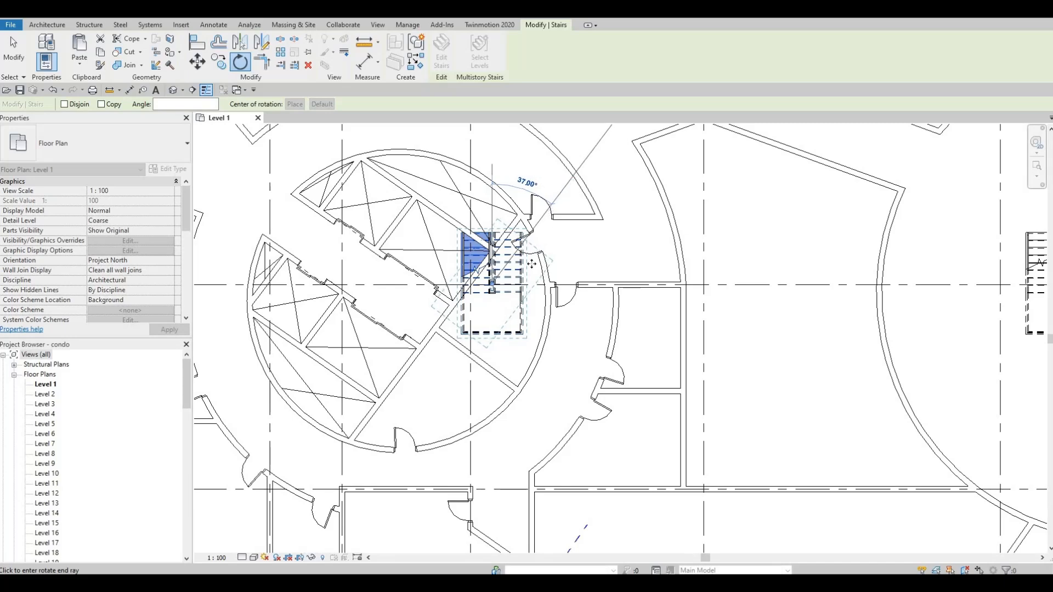
{"action": "left_click", "coordinate": [569, 182]}
{"action": "key", "text": "Escape"}
{"action": "left_click", "coordinate": [505, 284]}
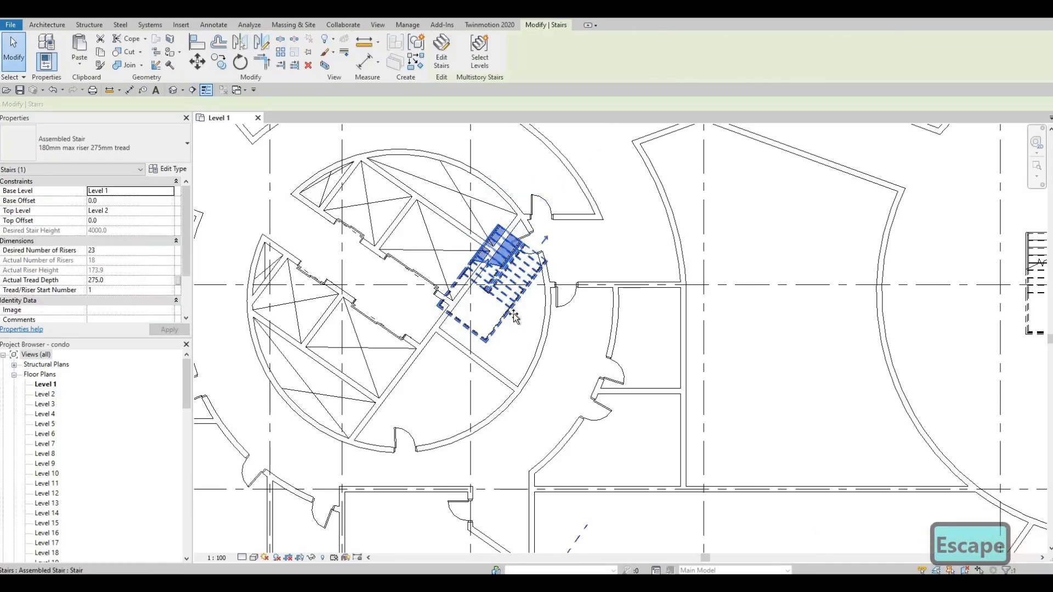
Nudge the rotated stair in the round core's upper room slightly up and left toward the slanted shaft wall.
{"action": "scroll", "coordinate": [510, 319], "scroll_direction": "up", "scroll_amount": 3}
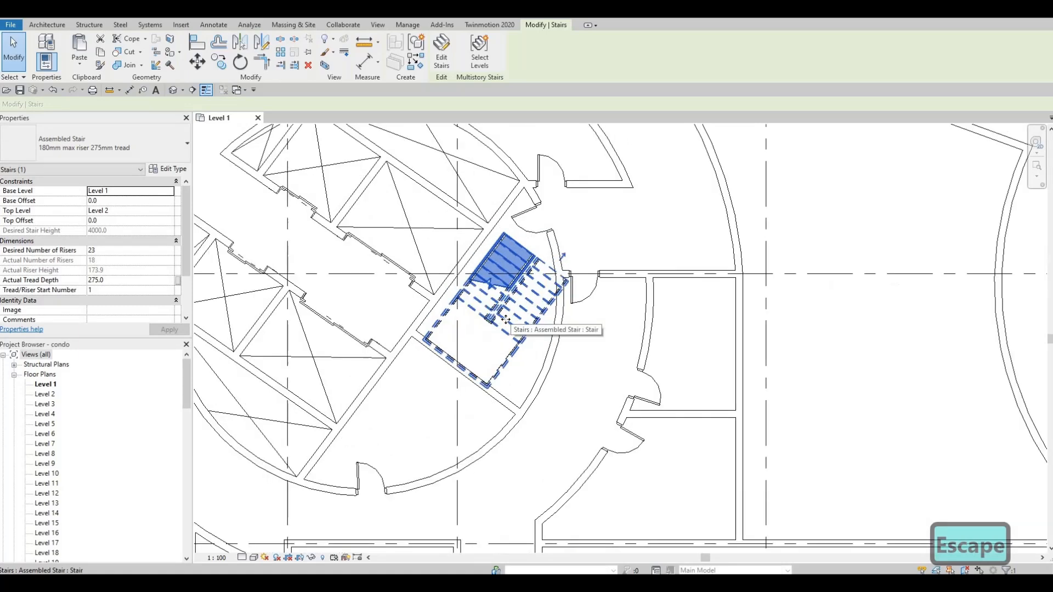
{"action": "key", "text": "Up"}
{"action": "key", "text": "Up"}
{"action": "key", "text": "Up"}
{"action": "key", "text": "Up"}
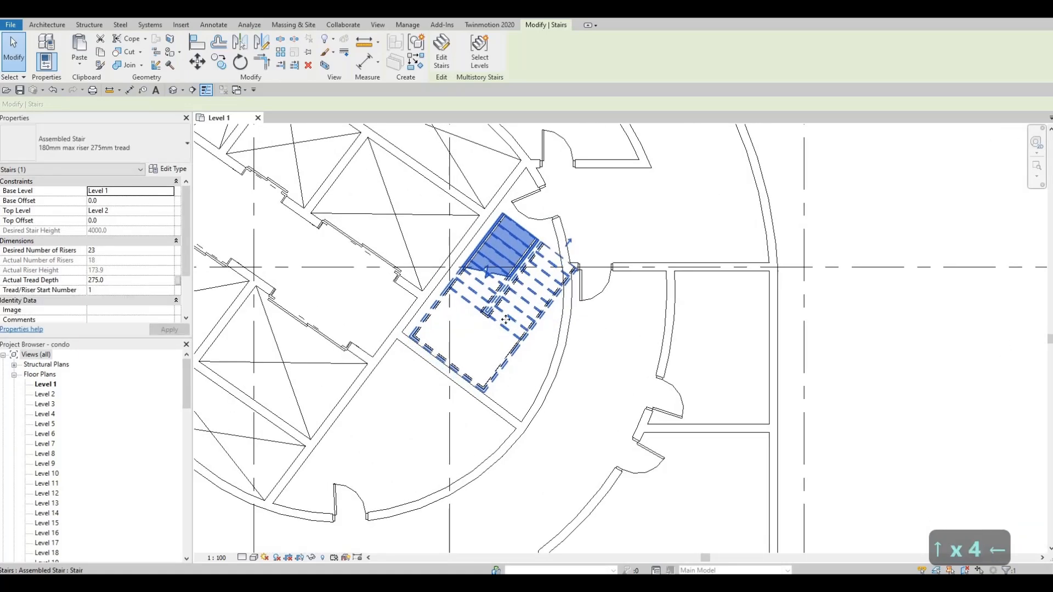
{"action": "key", "text": "Left"}
{"action": "key", "text": "Left"}
{"action": "key", "text": "Left"}
{"action": "key", "text": "Up"}
{"action": "key", "text": "Up"}
{"action": "key", "text": "Escape"}
{"action": "key", "text": "Escape"}
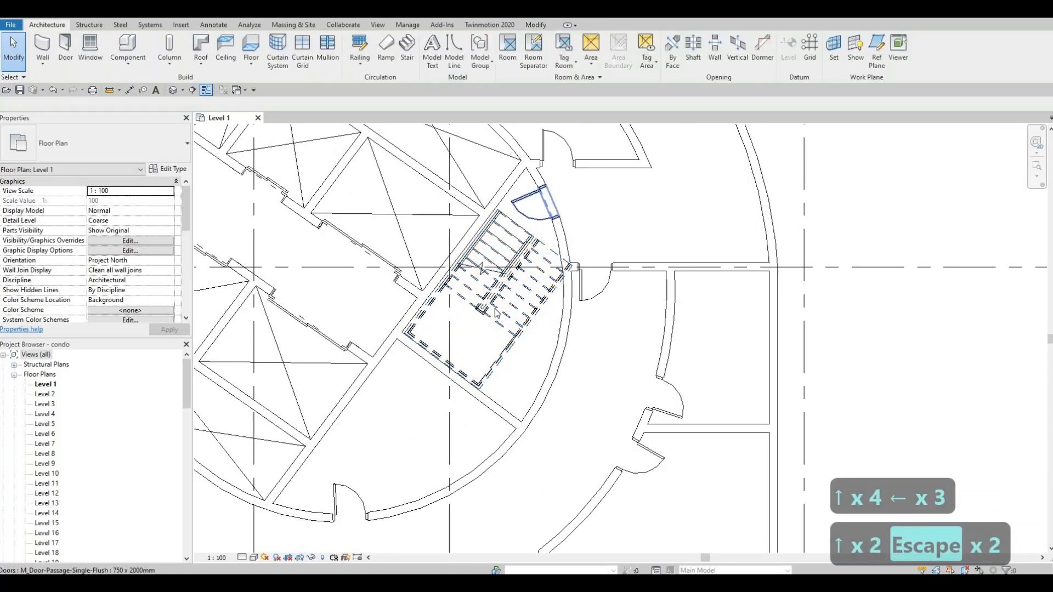
Edit the upper core stair and set its landing depth to 1000 mm, finishing the stair edit.
{"action": "double_click", "coordinate": [505, 307]}
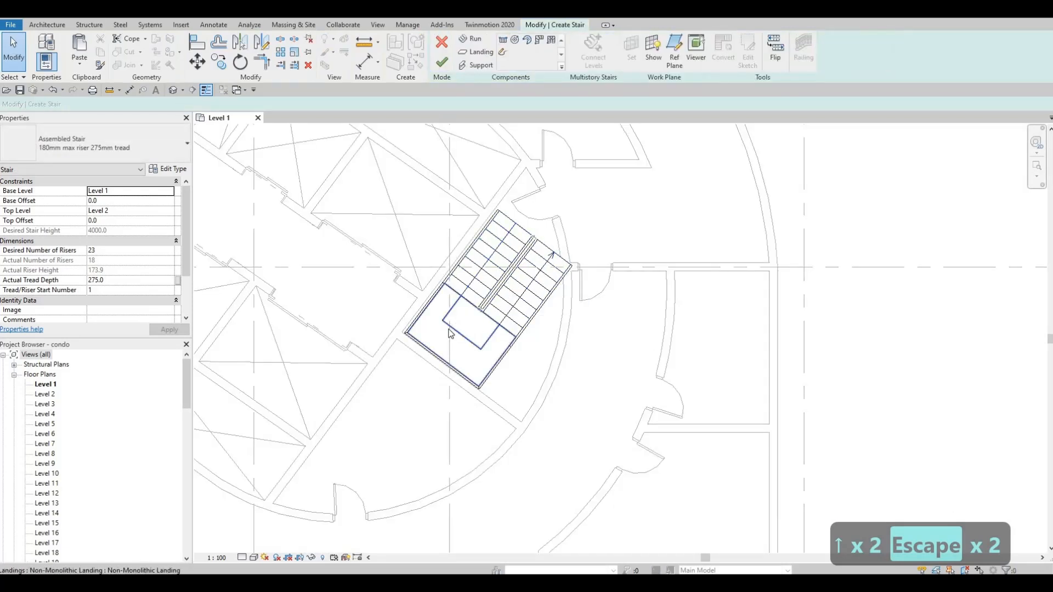
{"action": "left_click", "coordinate": [453, 339]}
{"action": "left_click", "coordinate": [453, 338]}
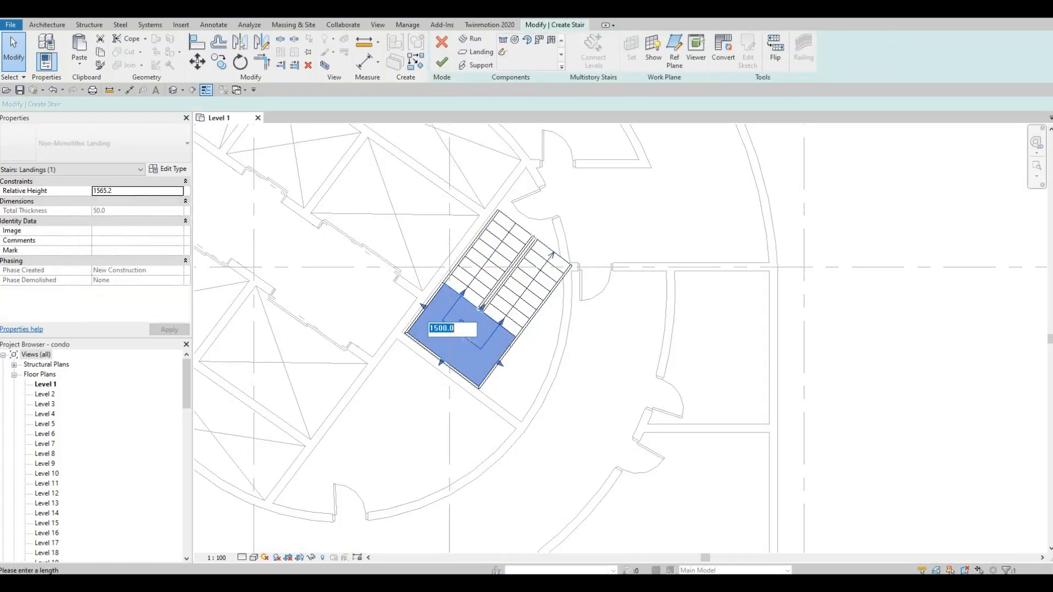
{"action": "type", "text": "100"}
{"action": "key", "text": "Return"}
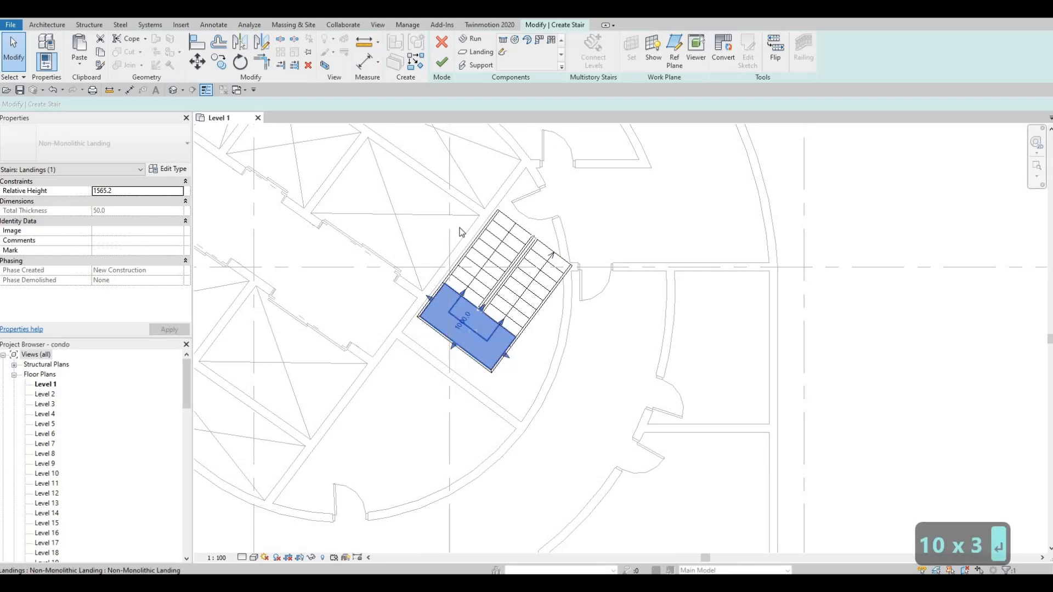
{"action": "key", "text": "Escape"}
{"action": "left_click", "coordinate": [442, 62]}
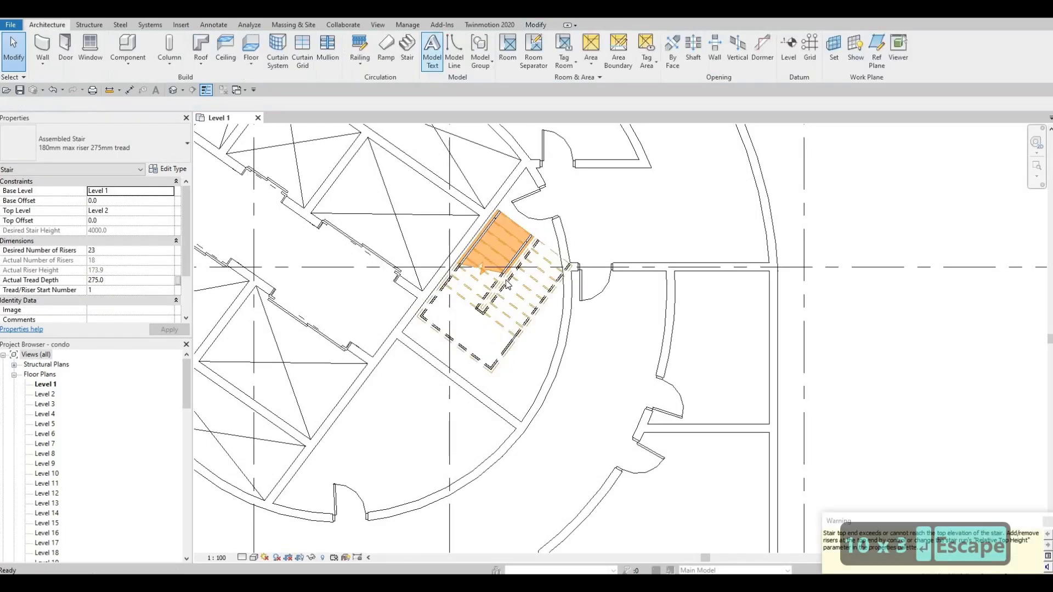
{"action": "key", "text": "Escape"}
{"action": "key", "text": "Escape"}
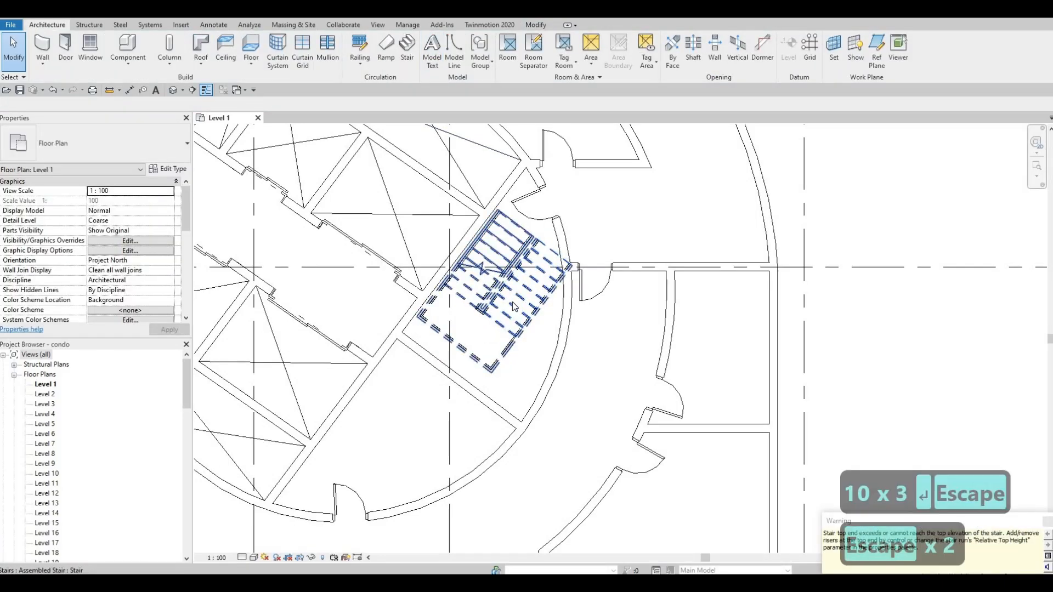
Nudge the shortened stair down and left until its landing sits against the partition and shaft walls of its room.
{"action": "left_click", "coordinate": [513, 302]}
{"action": "key", "text": "Down"}
{"action": "key", "text": "Left"}
{"action": "key", "text": "Left"}
{"action": "key", "text": "Left"}
{"action": "key", "text": "Left"}
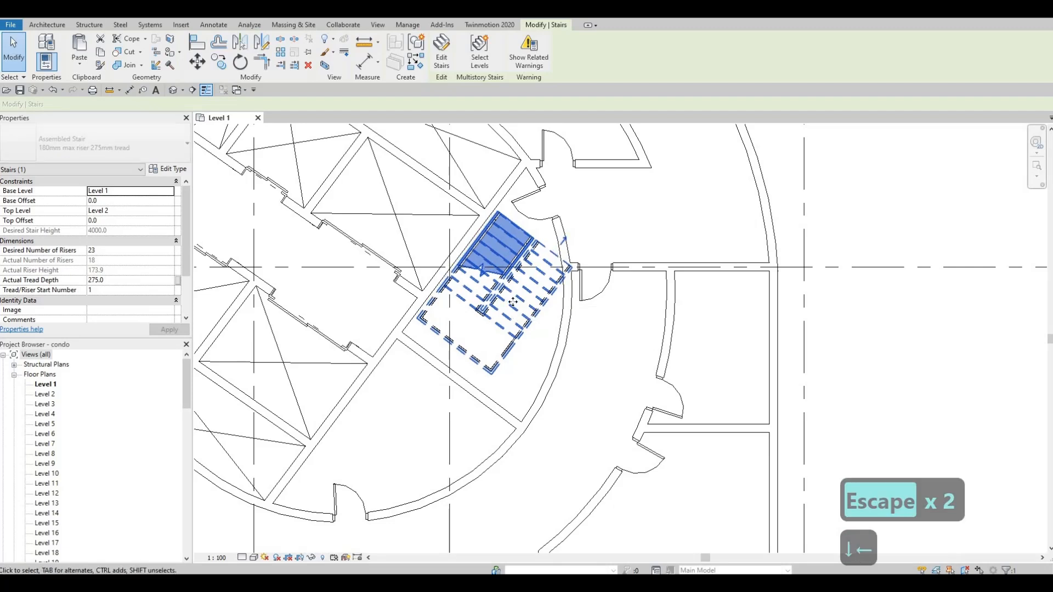
{"action": "key", "text": "Down"}
{"action": "key", "text": "Left"}
{"action": "key", "text": "Down"}
{"action": "key", "text": "Down"}
{"action": "key", "text": "Down"}
{"action": "key", "text": "Down"}
{"action": "key", "text": "Down"}
{"action": "key", "text": "Down"}
{"action": "key", "text": "Down"}
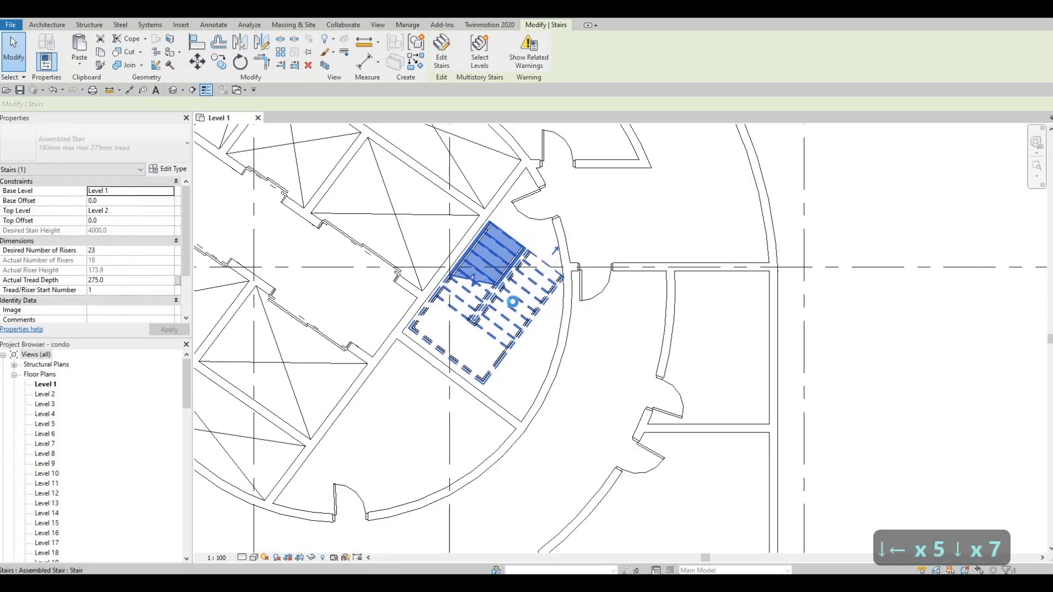
{"action": "key", "text": "Left"}
{"action": "key", "text": "Left"}
{"action": "key", "text": "Down"}
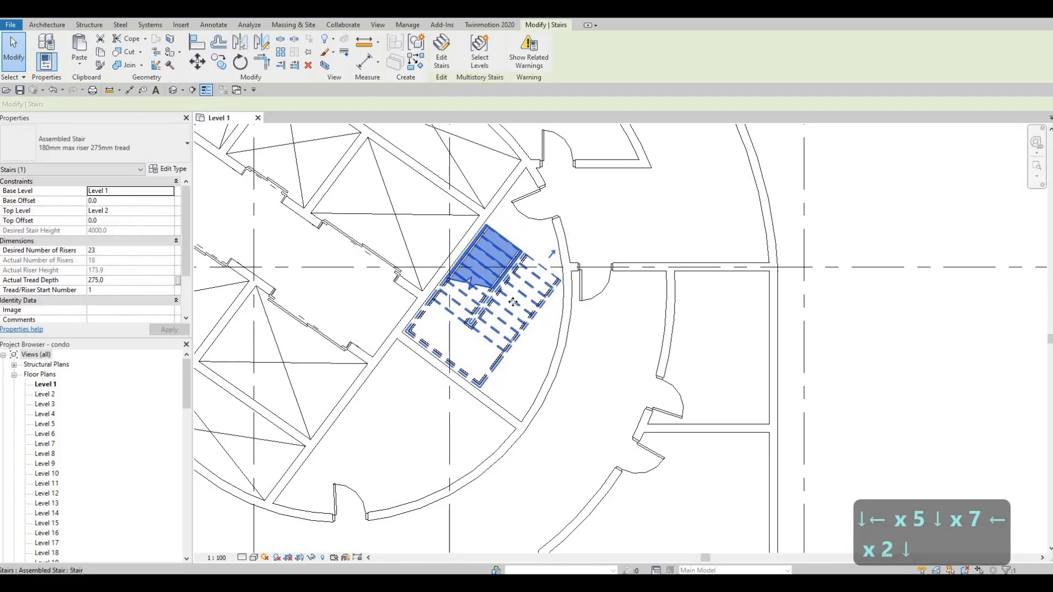
{"action": "key", "text": "Left"}
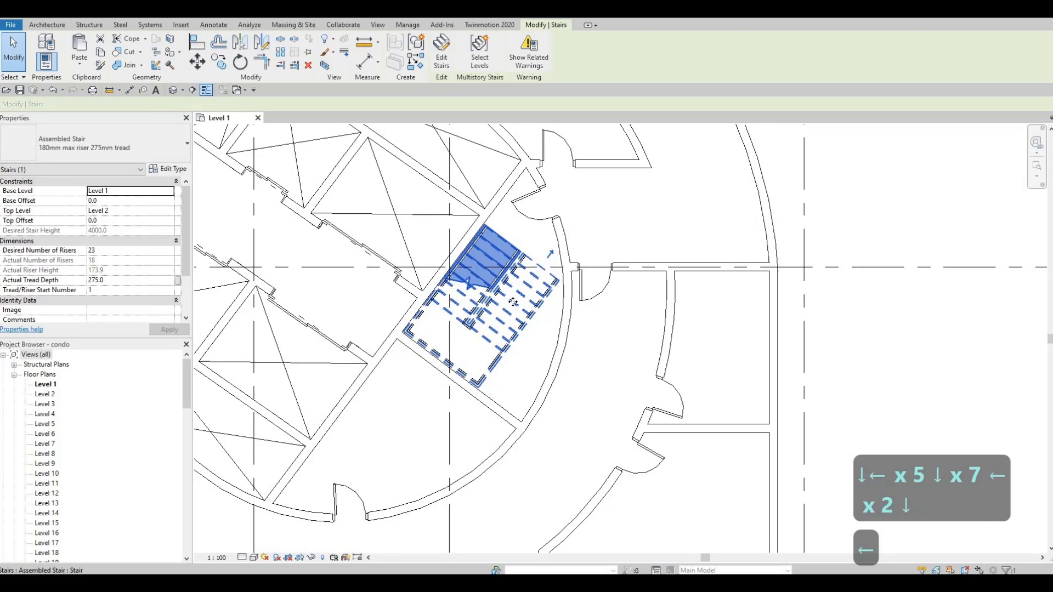
{"action": "key", "text": "Down"}
{"action": "key", "text": "Escape"}
{"action": "key", "text": "Escape"}
{"action": "key", "text": "Escape"}
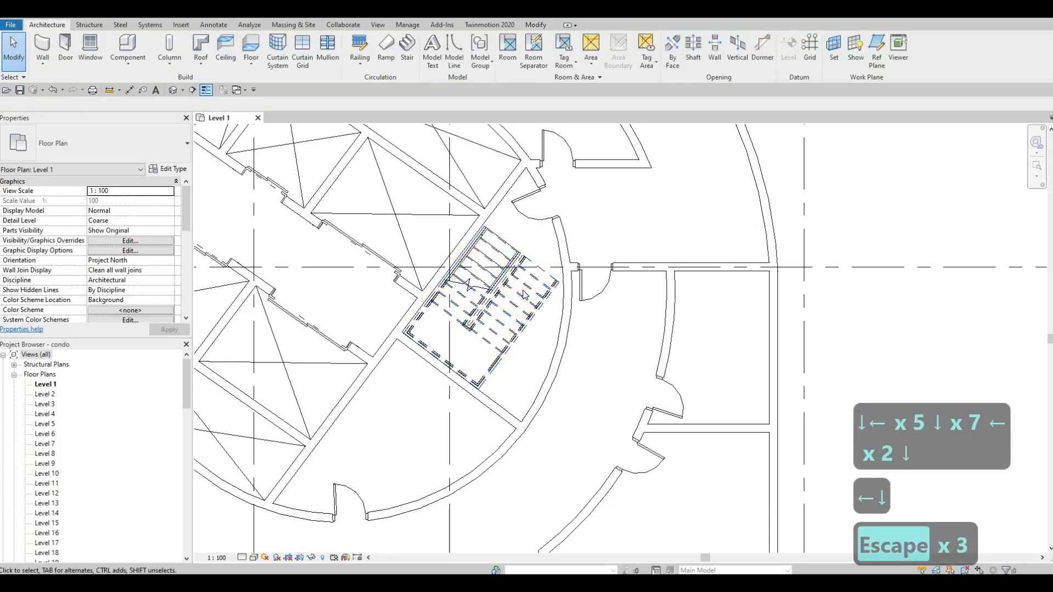
Mirror a copy of the upper core stair into the lower room, using an axis drawn along the partition wall's centreline.
{"action": "left_click", "coordinate": [533, 246]}
{"action": "middle_click_drag", "start_coordinate": [534, 247], "coordinate": [553, 206]}
{"action": "scroll", "coordinate": [553, 207], "scroll_direction": "down", "scroll_amount": 1}
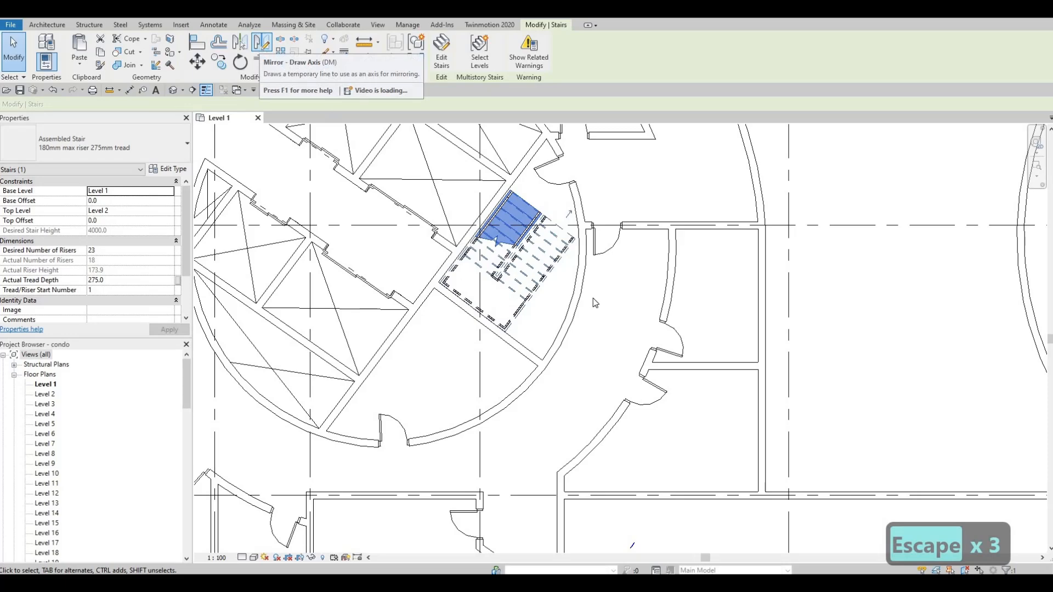
{"action": "left_click", "coordinate": [264, 47]}
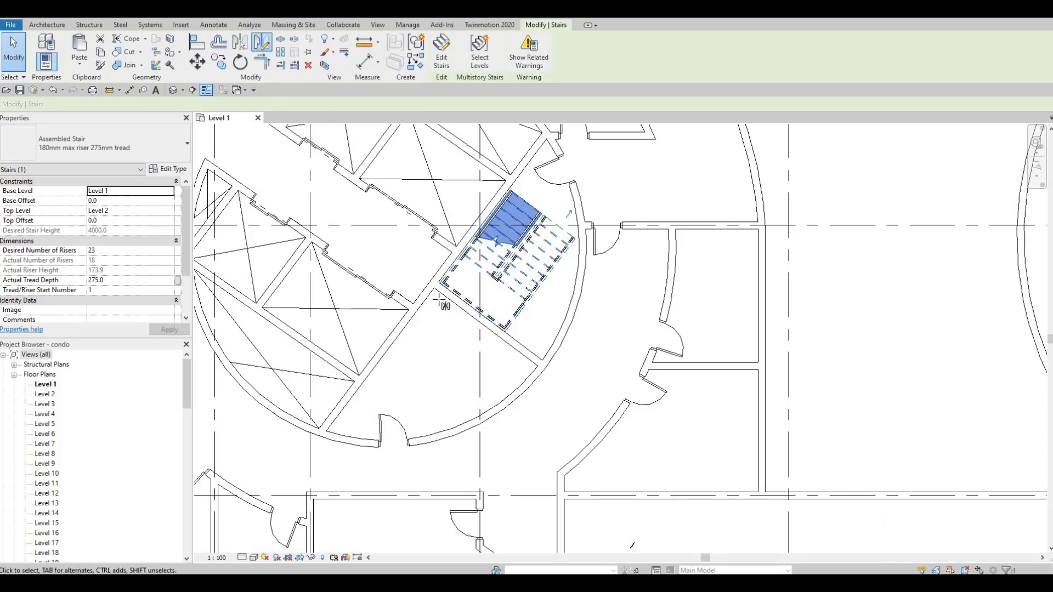
{"action": "scroll", "coordinate": [411, 266], "scroll_direction": "up", "scroll_amount": 5}
{"action": "left_click", "coordinate": [410, 268]}
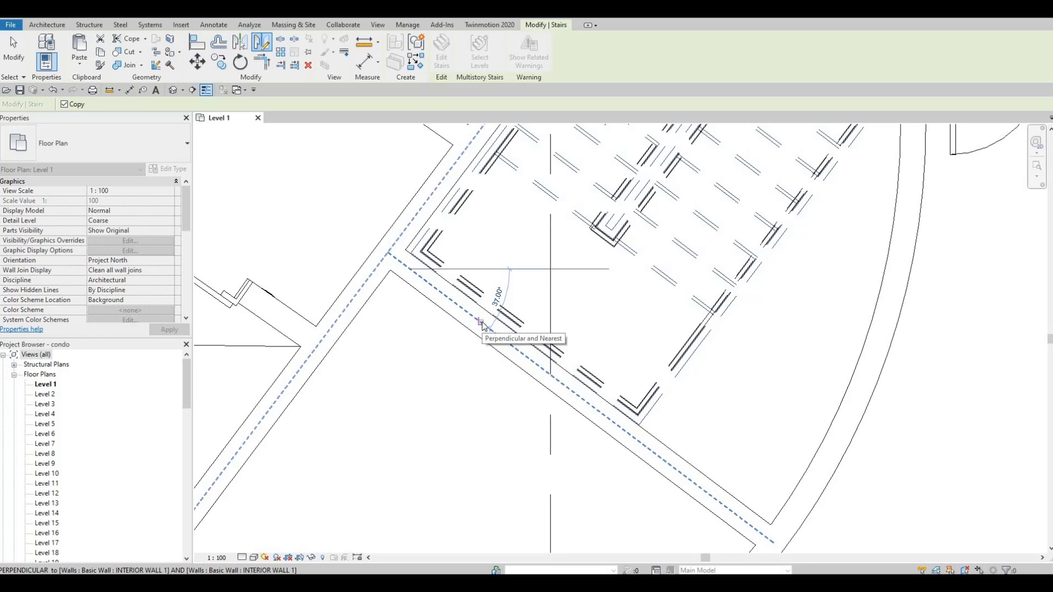
{"action": "left_click", "coordinate": [482, 324]}
{"action": "scroll", "coordinate": [518, 203], "scroll_direction": "down", "scroll_amount": 2}
{"action": "key", "text": "Escape"}
{"action": "key", "text": "Escape"}
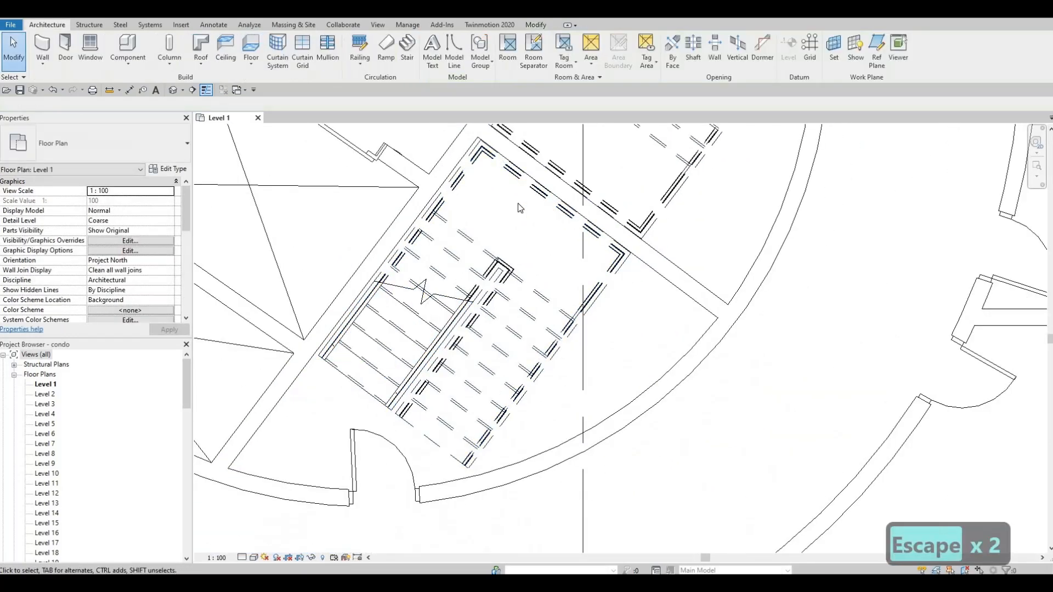
Copy the upper core stair about 11.4 m up and left, into the western end of the curved room outside the core.
{"action": "scroll", "coordinate": [518, 203], "scroll_direction": "down", "scroll_amount": 2}
{"action": "middle_click_drag", "start_coordinate": [558, 280], "coordinate": [569, 312]}
{"action": "key", "text": "Escape"}
{"action": "scroll", "coordinate": [571, 274], "scroll_direction": "down", "scroll_amount": 1}
{"action": "scroll", "coordinate": [592, 252], "scroll_direction": "down", "scroll_amount": 1}
{"action": "middle_click_drag", "start_coordinate": [593, 251], "coordinate": [602, 319]}
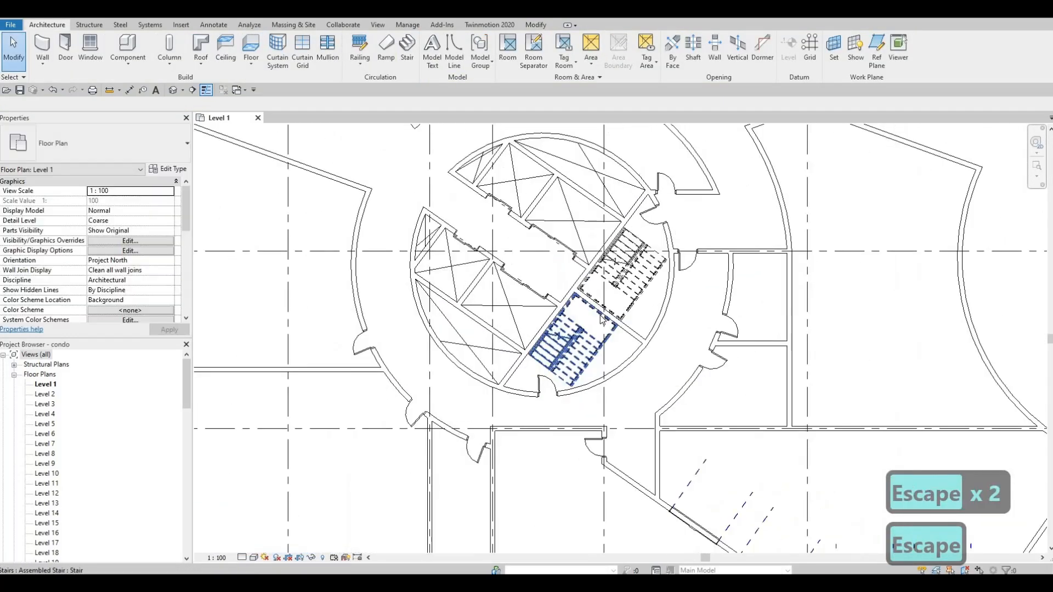
{"action": "scroll", "coordinate": [602, 319], "scroll_direction": "down", "scroll_amount": 2}
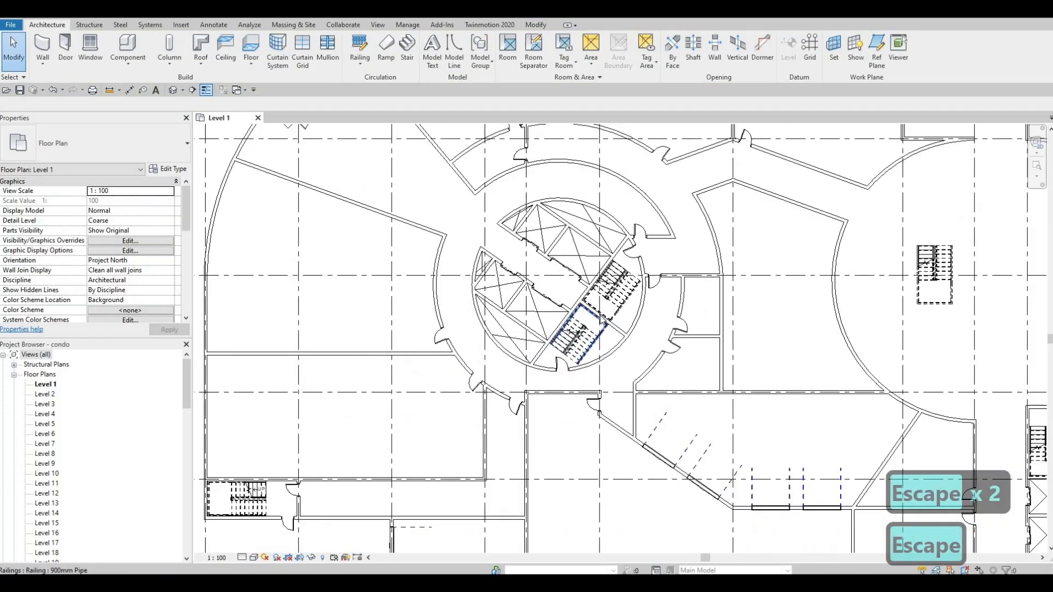
{"action": "left_click", "coordinate": [607, 300]}
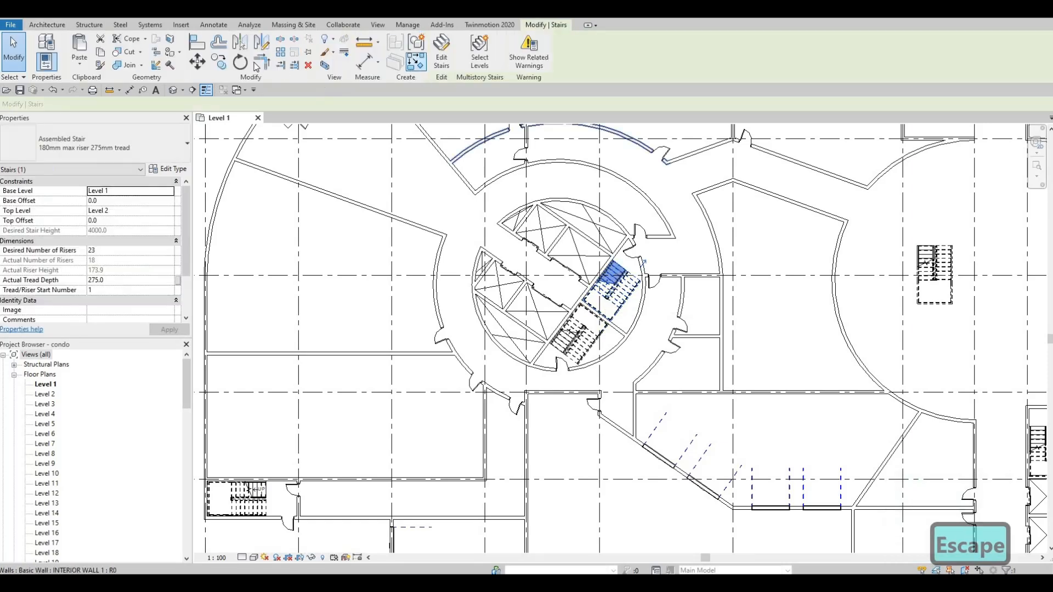
{"action": "left_click", "coordinate": [218, 63]}
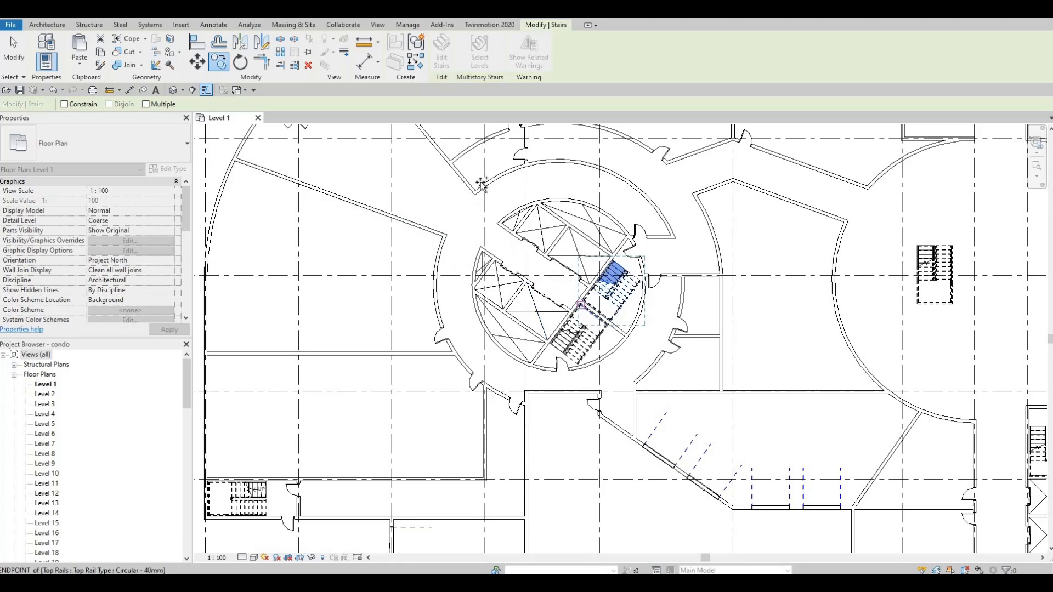
{"action": "left_click", "coordinate": [582, 303]}
{"action": "middle_click_drag", "start_coordinate": [477, 173], "coordinate": [483, 264]}
{"action": "scroll", "coordinate": [483, 264], "scroll_direction": "up", "scroll_amount": 2}
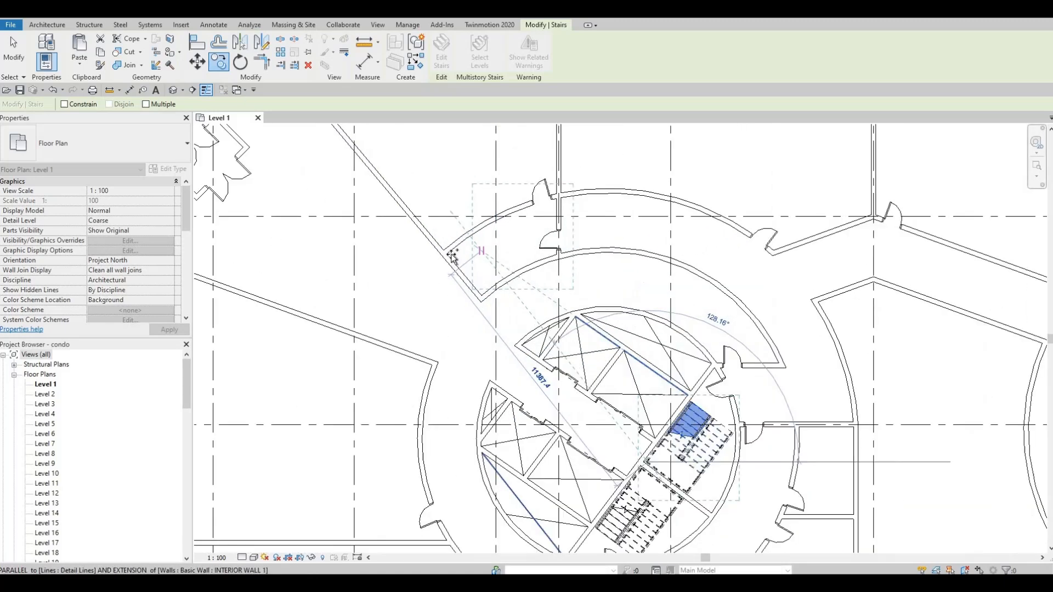
{"action": "left_click", "coordinate": [486, 262]}
{"action": "scroll", "coordinate": [486, 262], "scroll_direction": "up", "scroll_amount": 2}
{"action": "key", "text": "Escape"}
{"action": "key", "text": "Escape"}
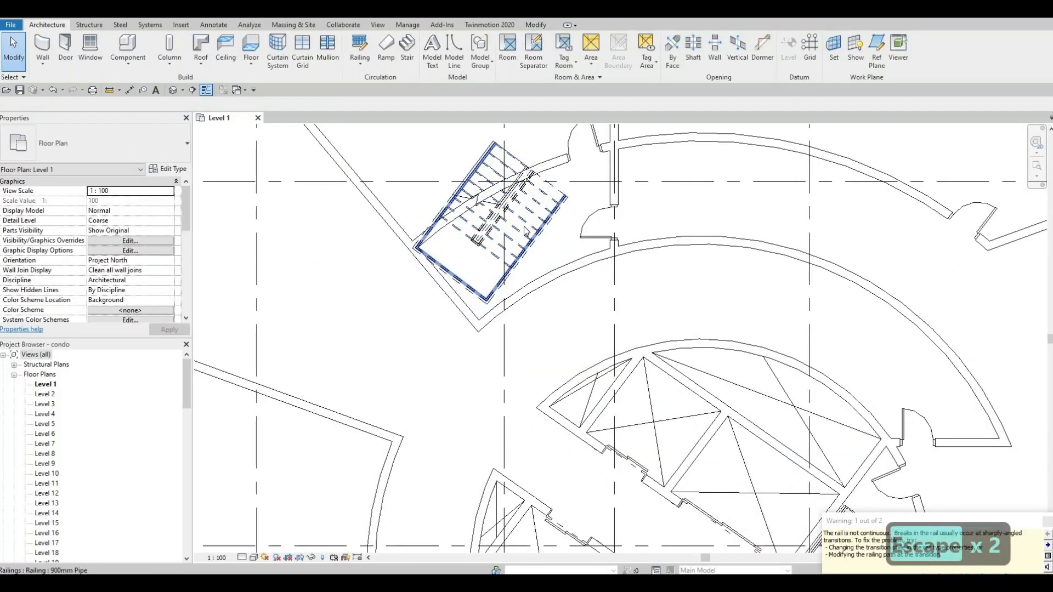
Rotate the copied stair clockwise about its landing's outer corner to roughly follow the slanted end wall of the curved room.
{"action": "left_click", "coordinate": [526, 231]}
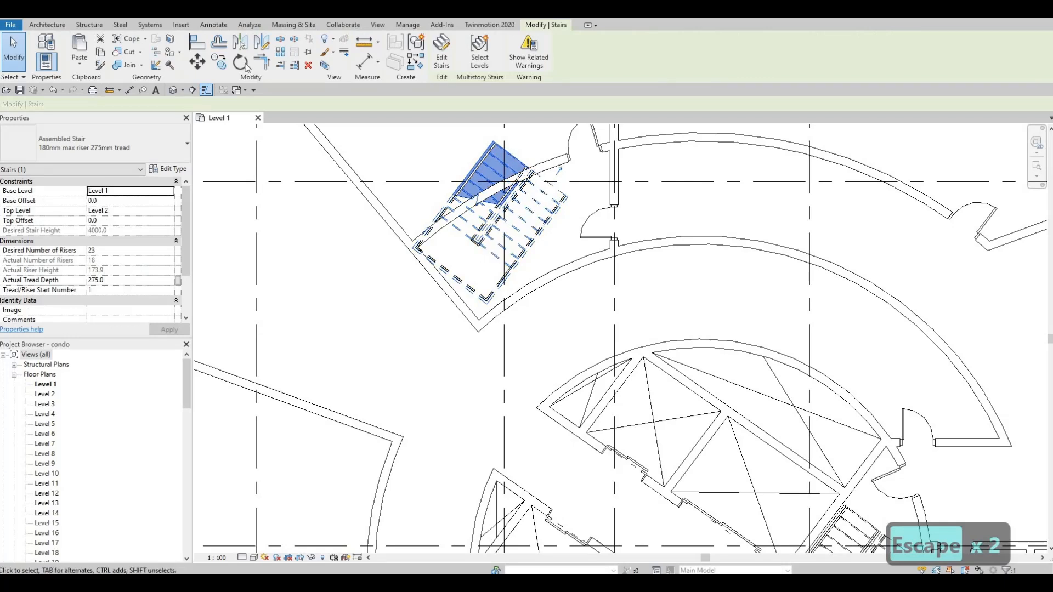
{"action": "left_click", "coordinate": [244, 64]}
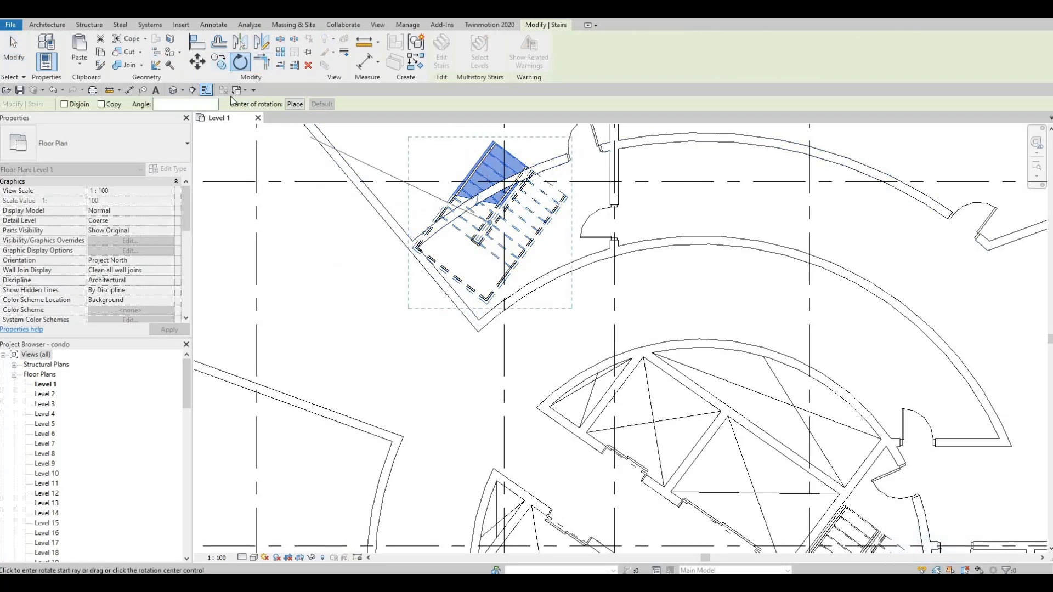
{"action": "left_click", "coordinate": [296, 104]}
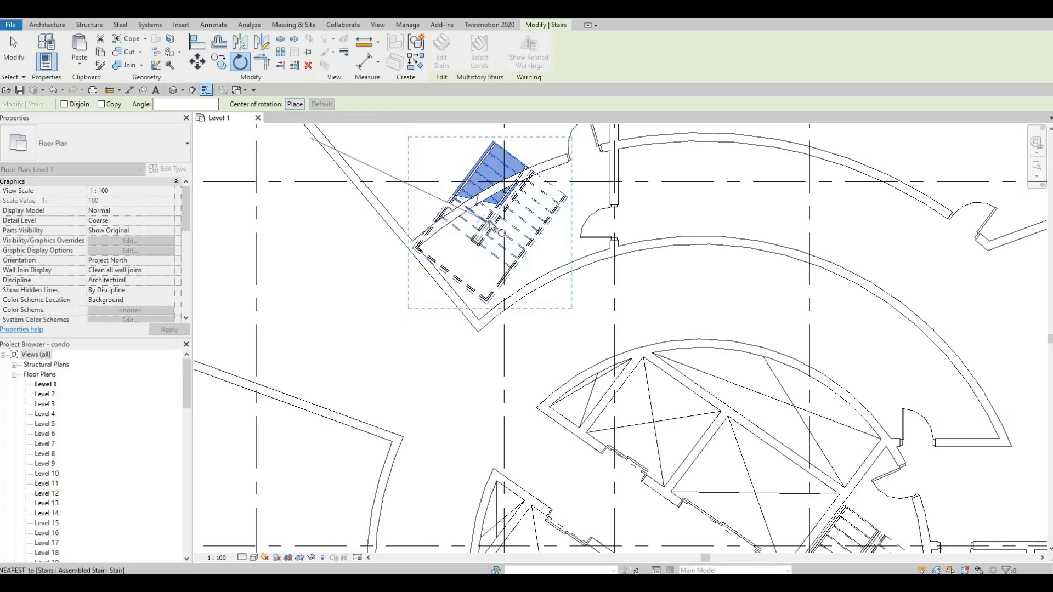
{"action": "left_click", "coordinate": [490, 222]}
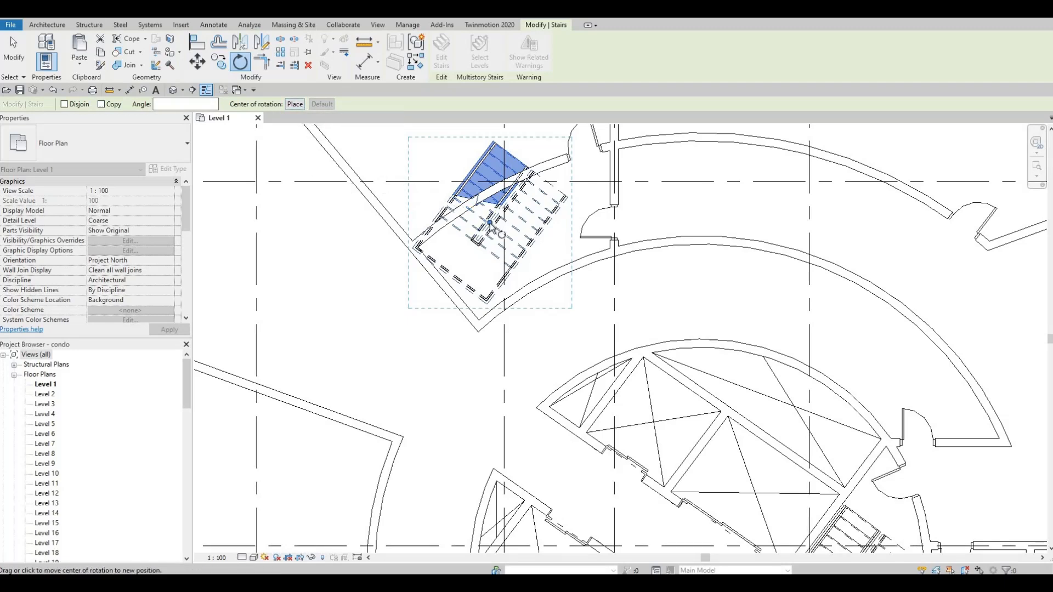
{"action": "left_click", "coordinate": [294, 104]}
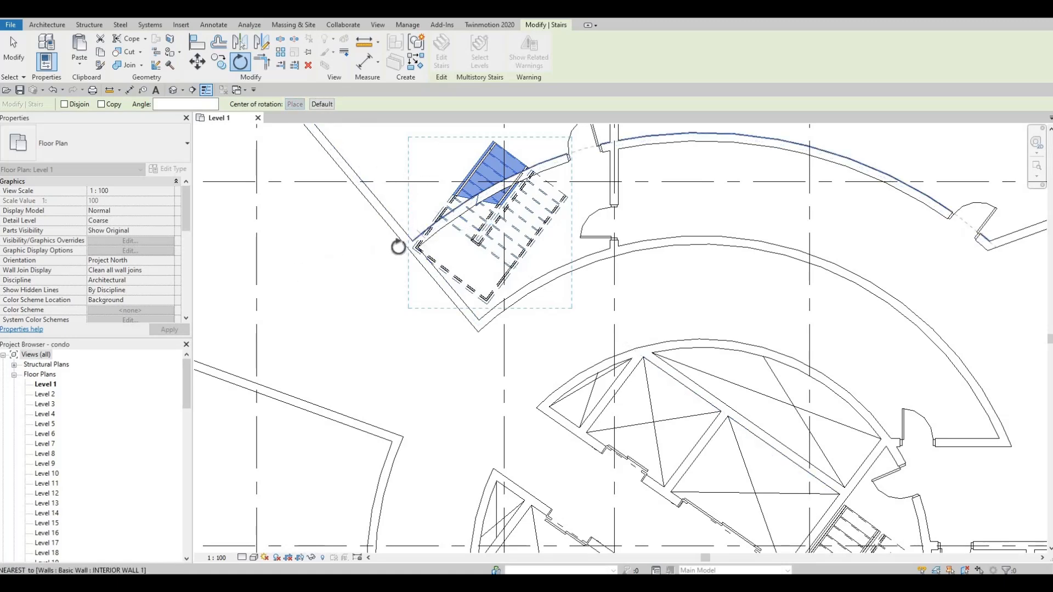
{"action": "scroll", "coordinate": [392, 250], "scroll_direction": "up", "scroll_amount": 5}
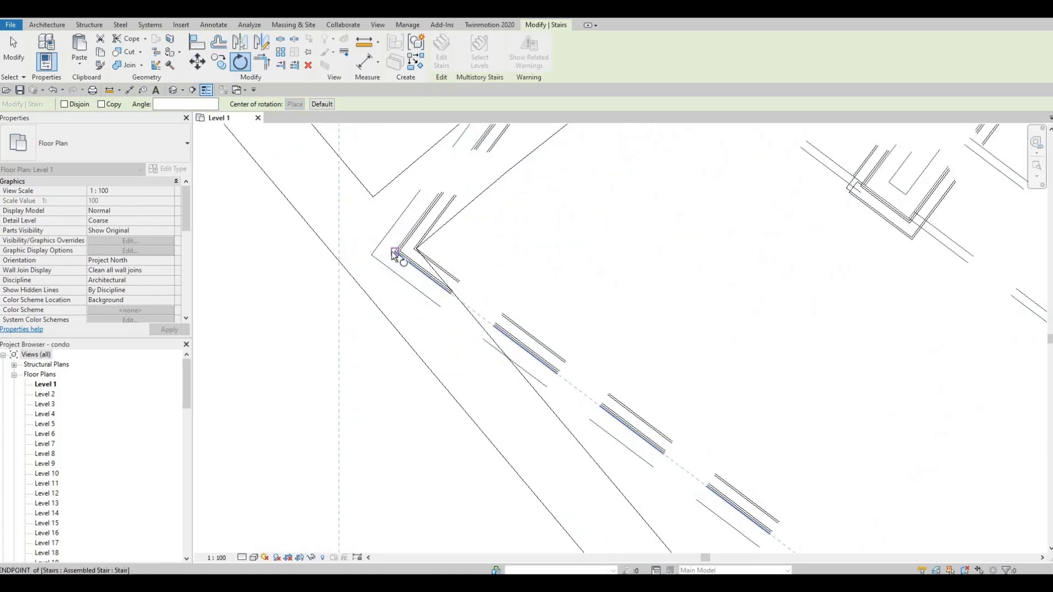
{"action": "left_click", "coordinate": [484, 243]}
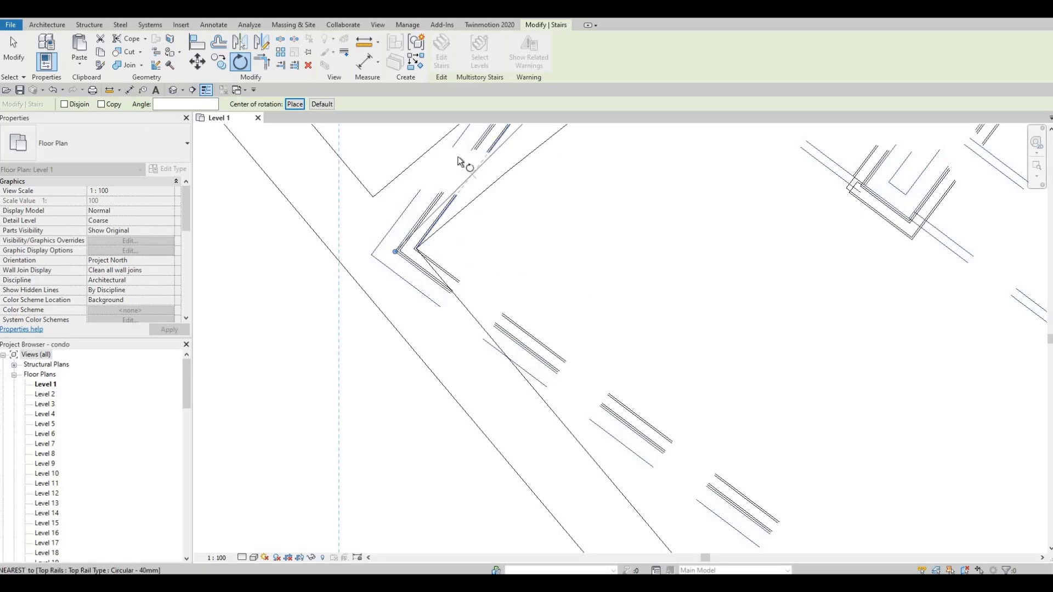
{"action": "left_click", "coordinate": [485, 208]}
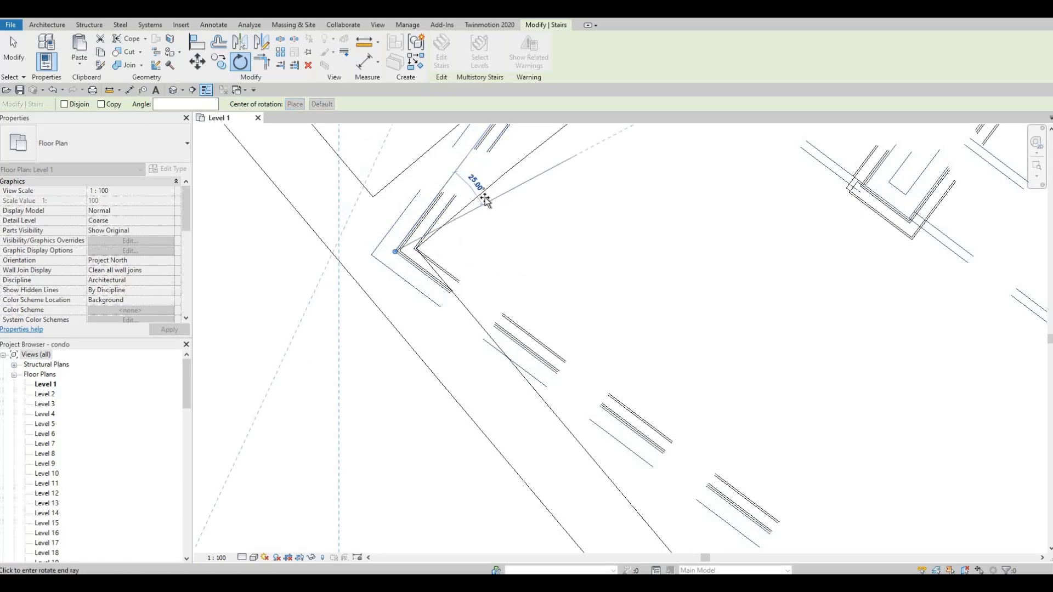
{"action": "left_click", "coordinate": [485, 192]}
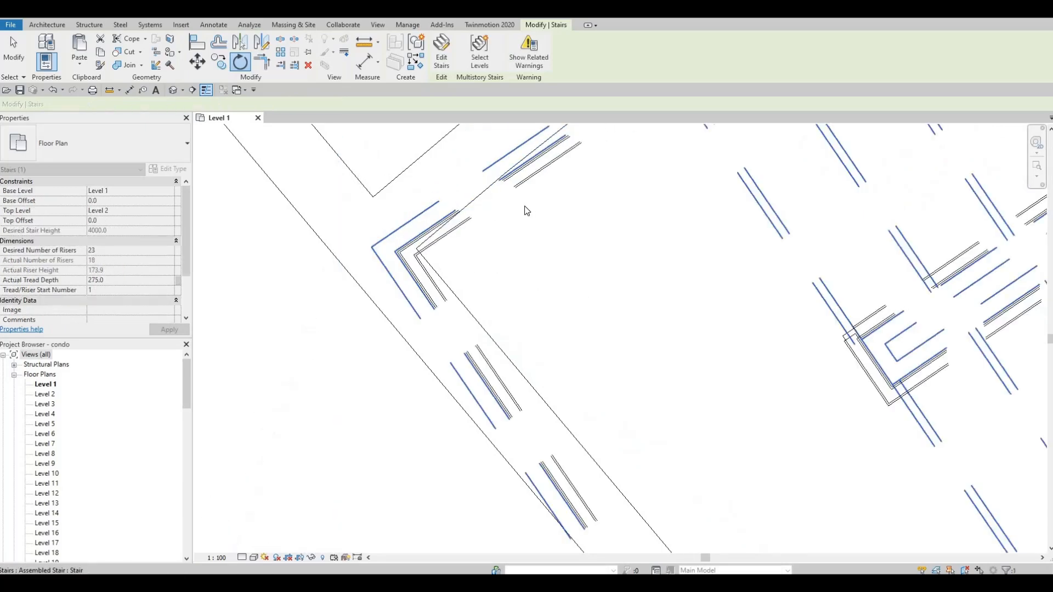
{"action": "scroll", "coordinate": [499, 217], "scroll_direction": "down", "scroll_amount": 3}
{"action": "scroll", "coordinate": [490, 253], "scroll_direction": "down", "scroll_amount": 4}
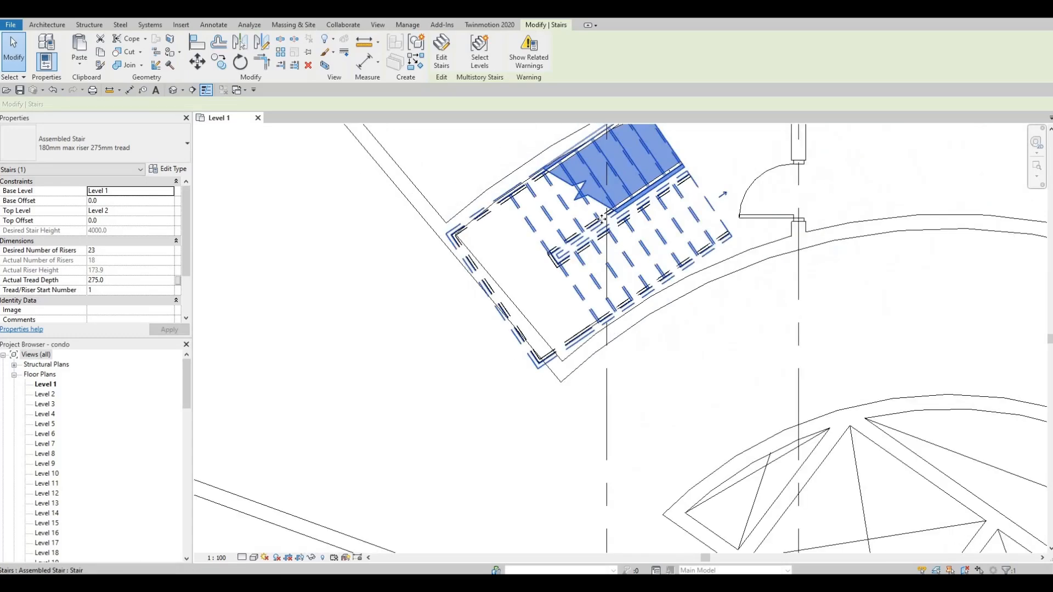
Nudge the selected stair three increments up and eight to the right, inside the stairwell walls.
{"action": "key", "text": "Up"}
{"action": "key", "text": "Up"}
{"action": "key", "text": "Up"}
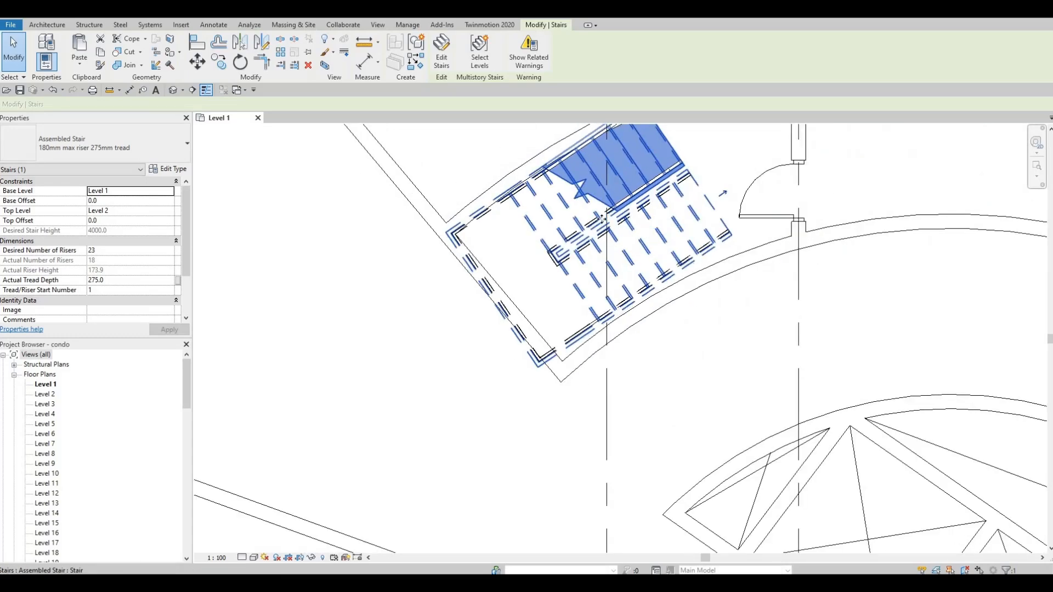
{"action": "key", "text": "Right"}
{"action": "key", "text": "Right"}
{"action": "key", "text": "Right"}
{"action": "key", "text": "Right"}
{"action": "key", "text": "Right"}
{"action": "key", "text": "Right"}
{"action": "key", "text": "Right"}
{"action": "key", "text": "Right"}
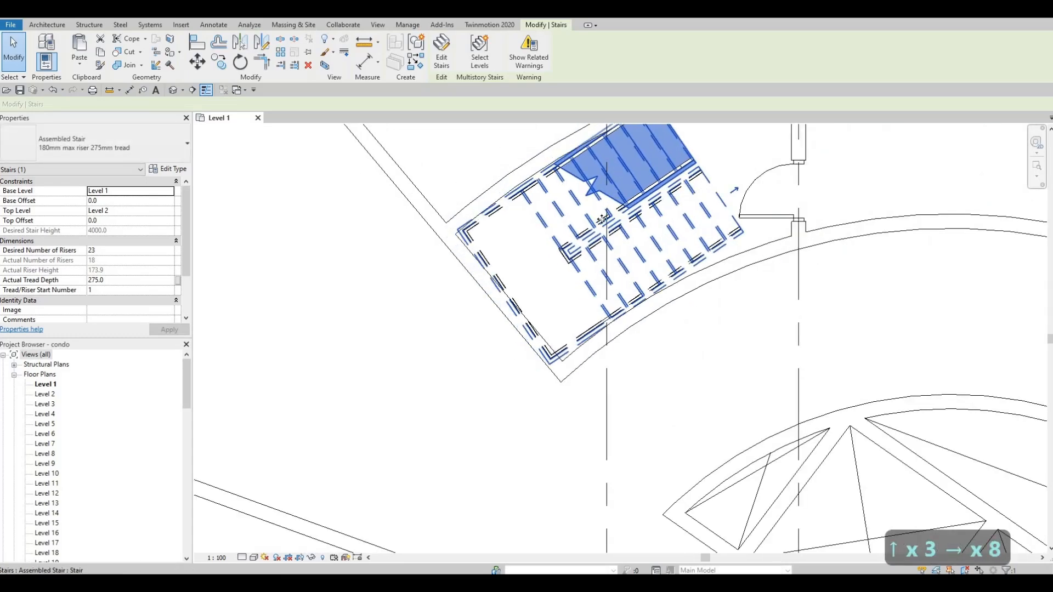
{"action": "key", "text": "Escape"}
{"action": "key", "text": "Escape"}
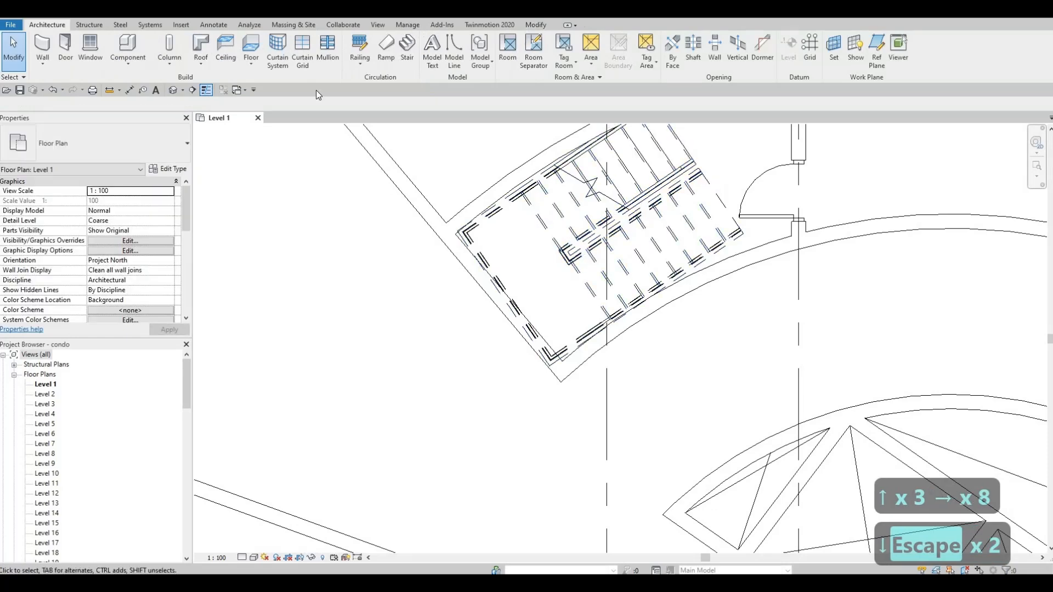
Rotate the stair counterclockwise about its upper-left landing corner.
{"action": "left_click", "coordinate": [241, 63]}
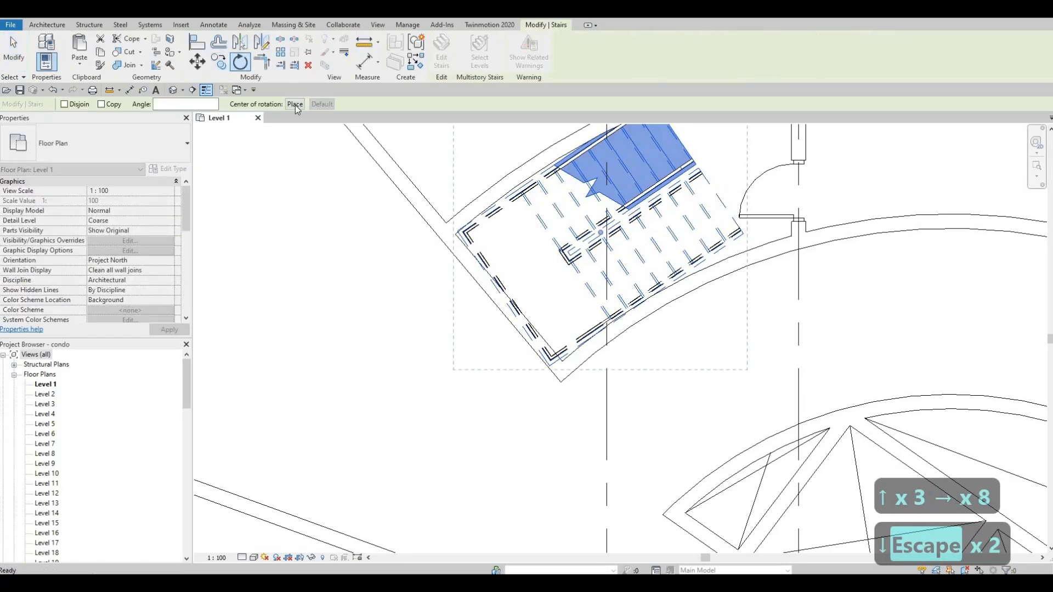
{"action": "scroll", "coordinate": [464, 237], "scroll_direction": "up", "scroll_amount": 5}
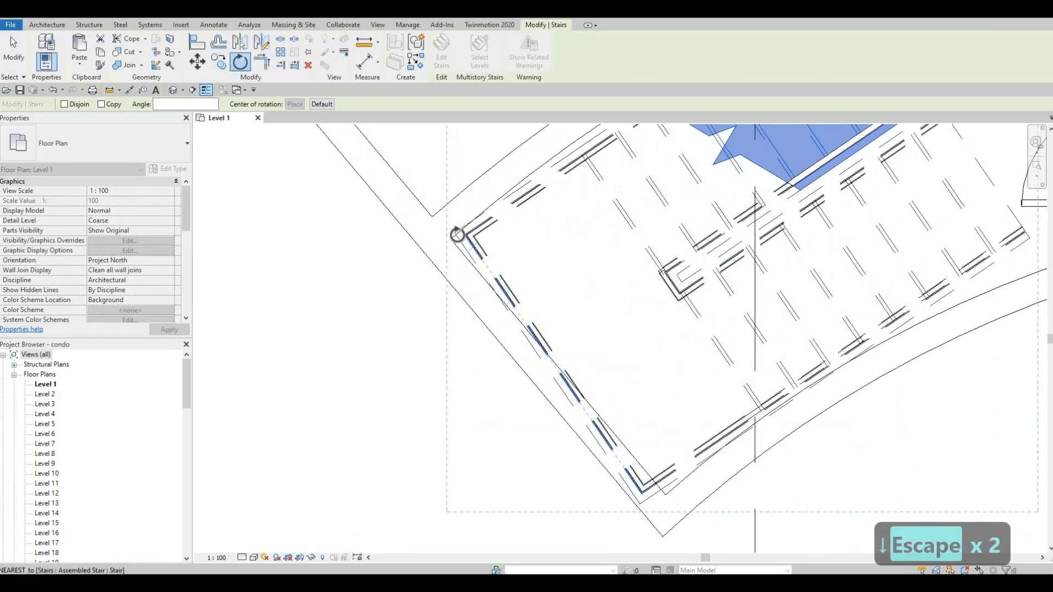
{"action": "left_click", "coordinate": [457, 234]}
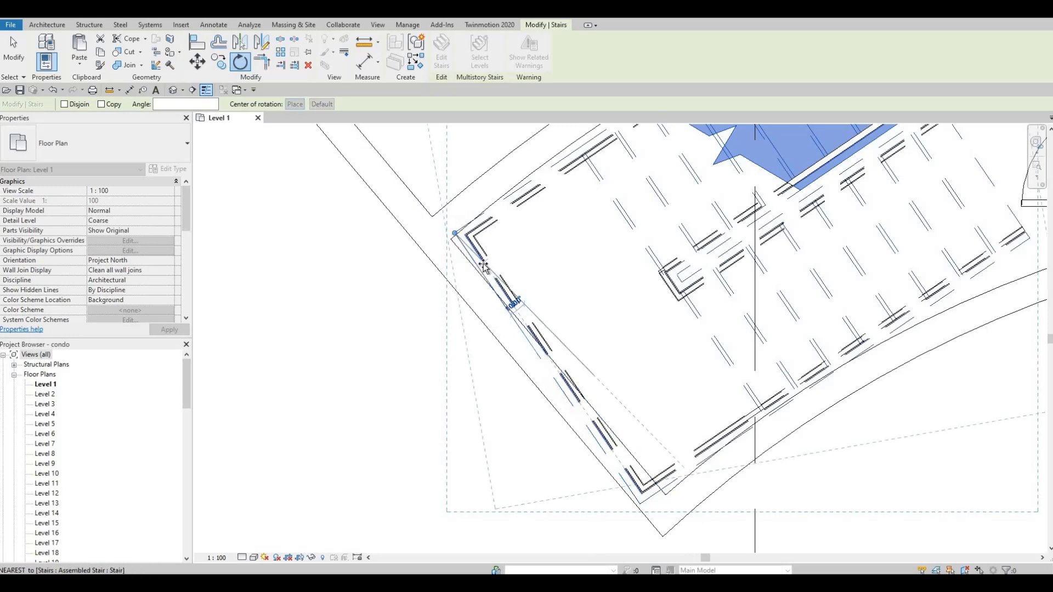
{"action": "left_click", "coordinate": [492, 269]}
{"action": "scroll", "coordinate": [643, 237], "scroll_direction": "down", "scroll_amount": 2}
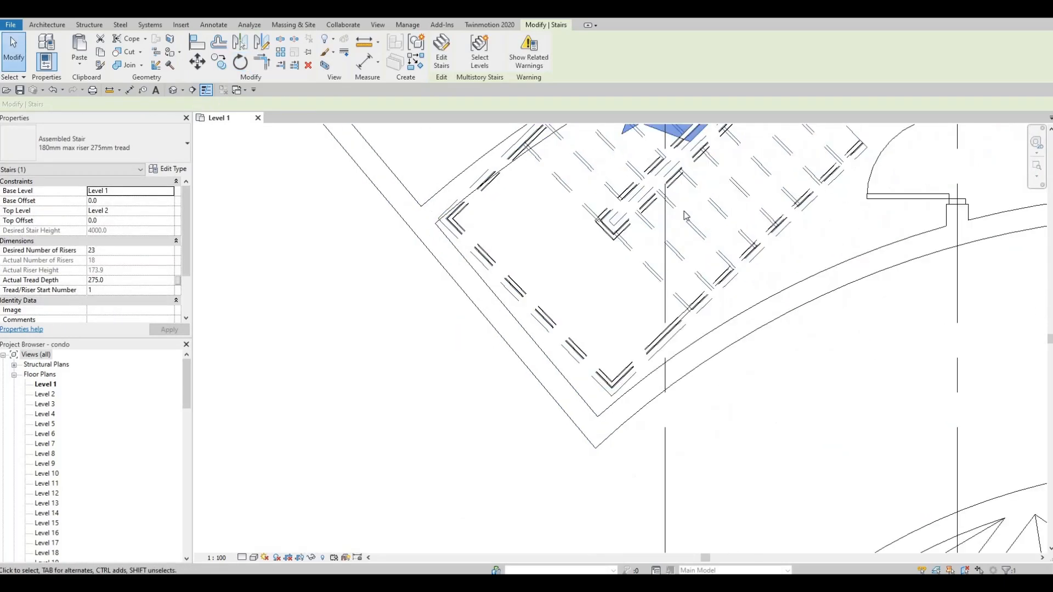
{"action": "key", "text": "Escape"}
Nudge the stair three increments down toward the lower corner of the stairwell.
{"action": "left_click", "coordinate": [683, 223]}
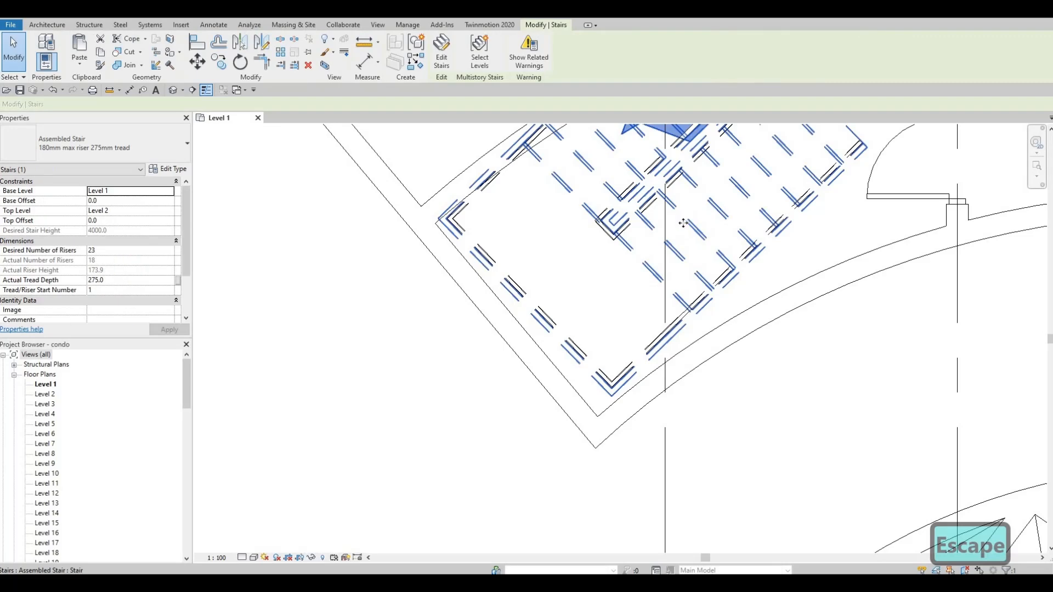
{"action": "key", "text": "Down"}
{"action": "key", "text": "Down"}
{"action": "key", "text": "Down"}
{"action": "key", "text": "Right"}
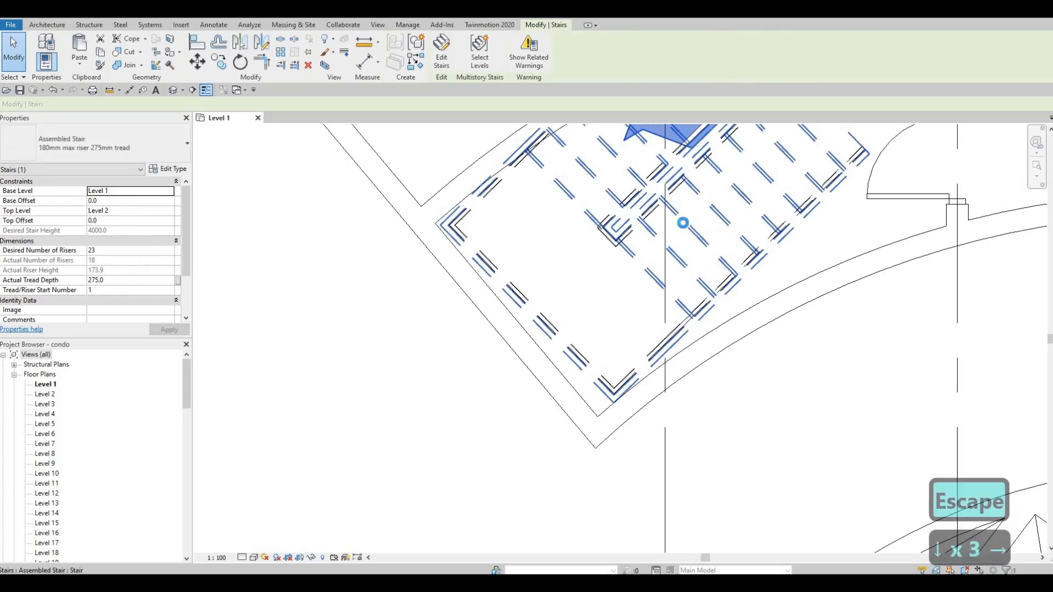
{"action": "key", "text": "Left"}
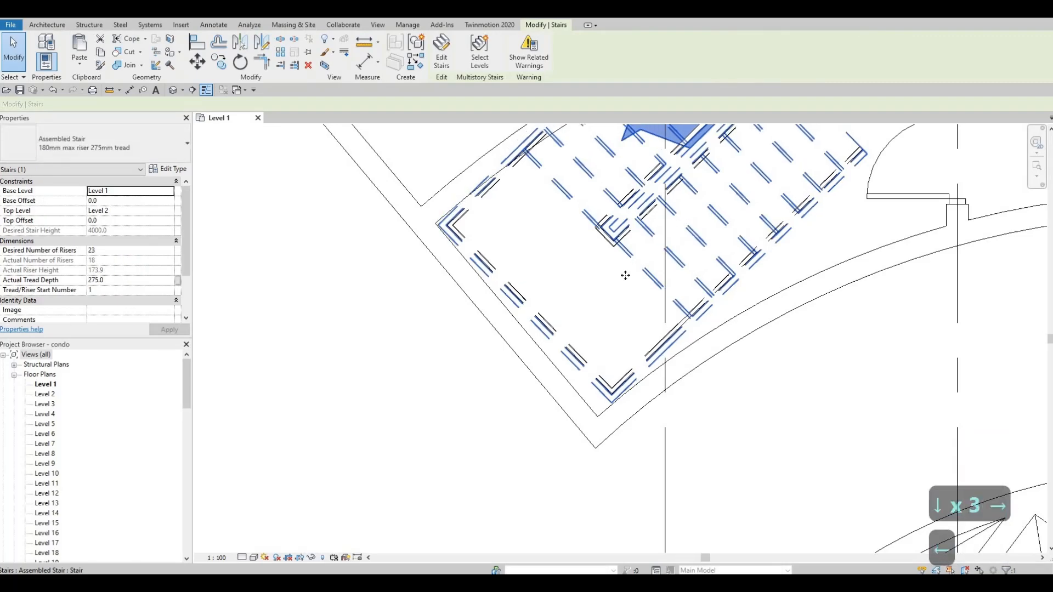
{"action": "scroll", "coordinate": [625, 275], "scroll_direction": "down", "scroll_amount": 2}
{"action": "key", "text": "Escape"}
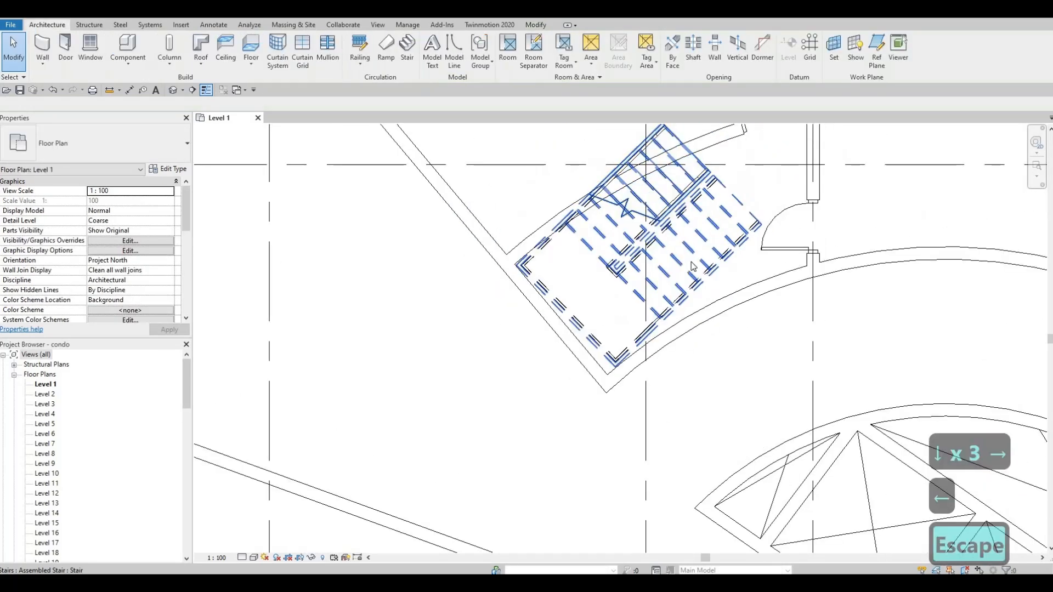
Rotate the stair clockwise about its upper-left landing corner to align the landing with the straight end wall.
{"action": "left_click", "coordinate": [578, 259]}
{"action": "left_click", "coordinate": [240, 62]}
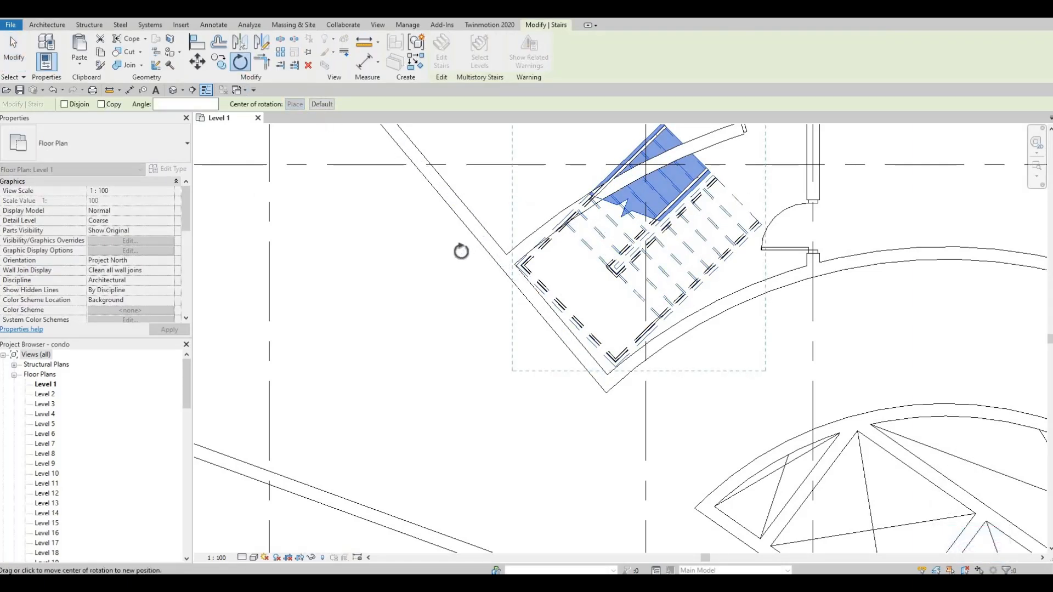
{"action": "scroll", "coordinate": [483, 256], "scroll_direction": "up", "scroll_amount": 3}
{"action": "left_click", "coordinate": [546, 192]}
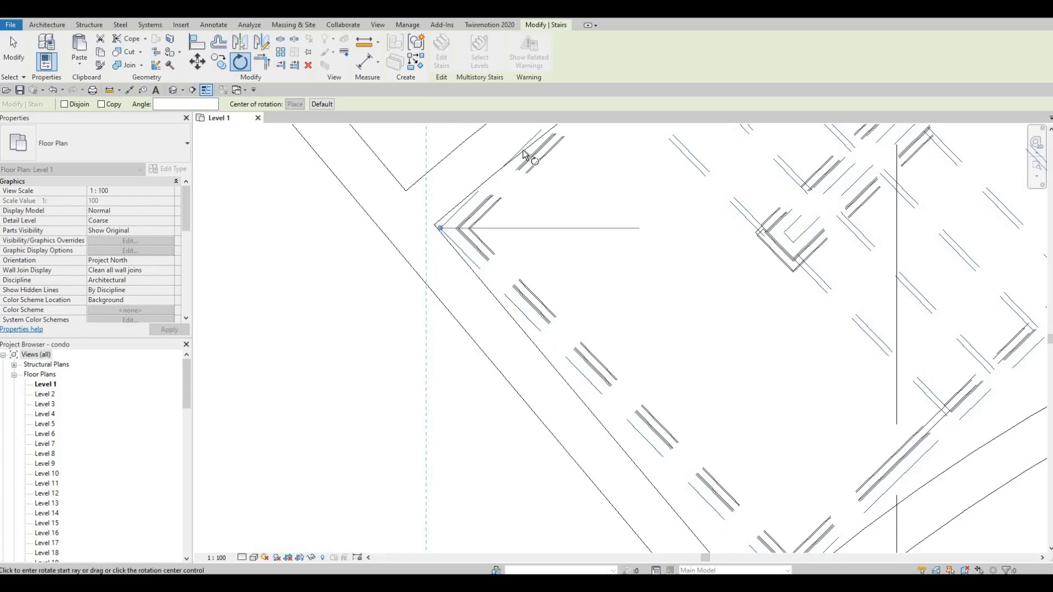
{"action": "left_click", "coordinate": [531, 160]}
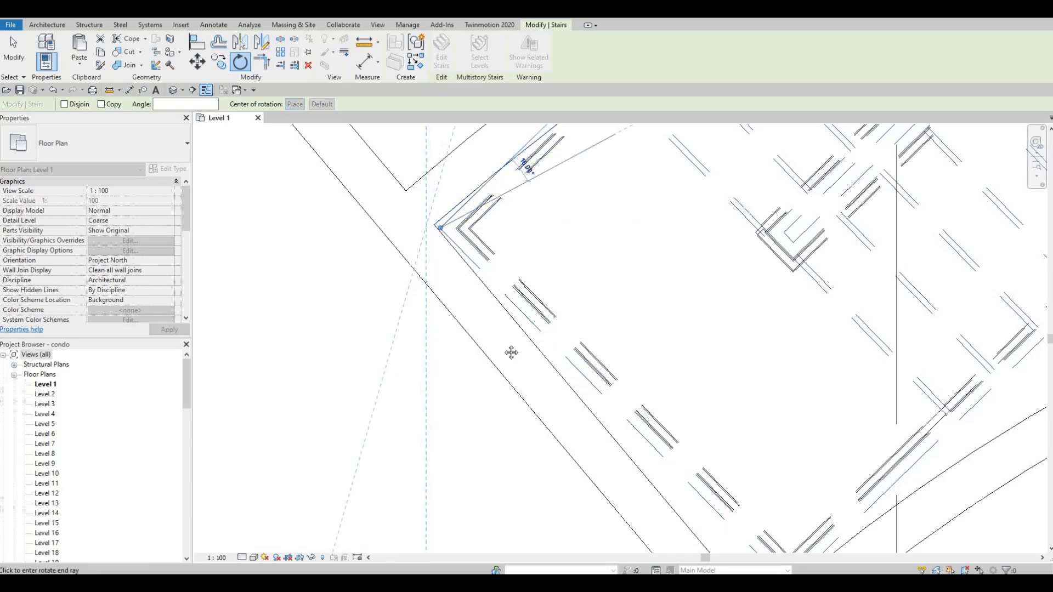
{"action": "middle_click_drag", "start_coordinate": [535, 133], "coordinate": [536, 289]}
{"action": "scroll", "coordinate": [536, 289], "scroll_direction": "down", "scroll_amount": 3}
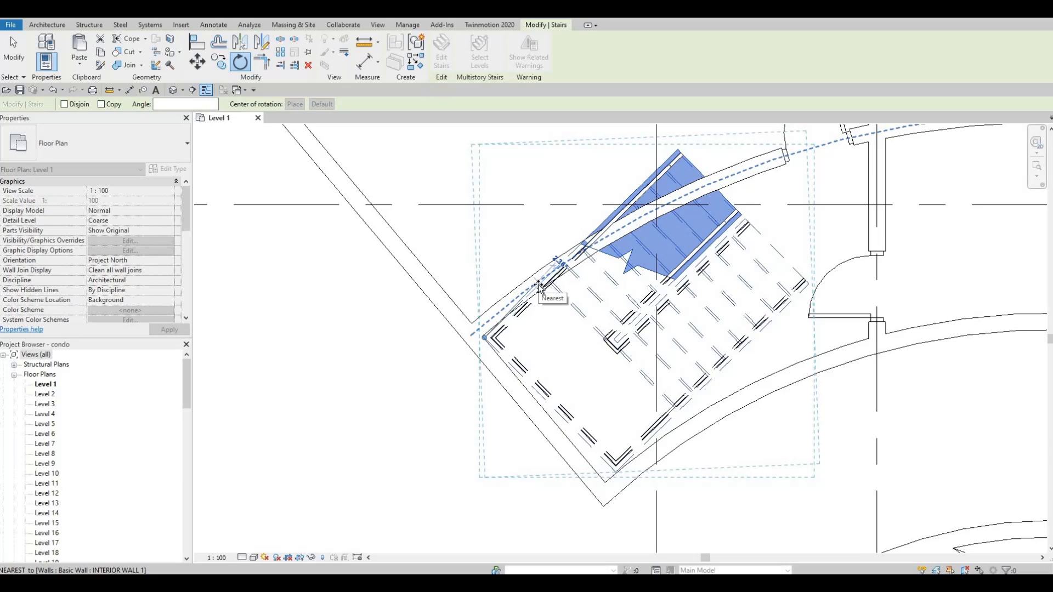
{"action": "scroll", "coordinate": [539, 287], "scroll_direction": "up", "scroll_amount": 2}
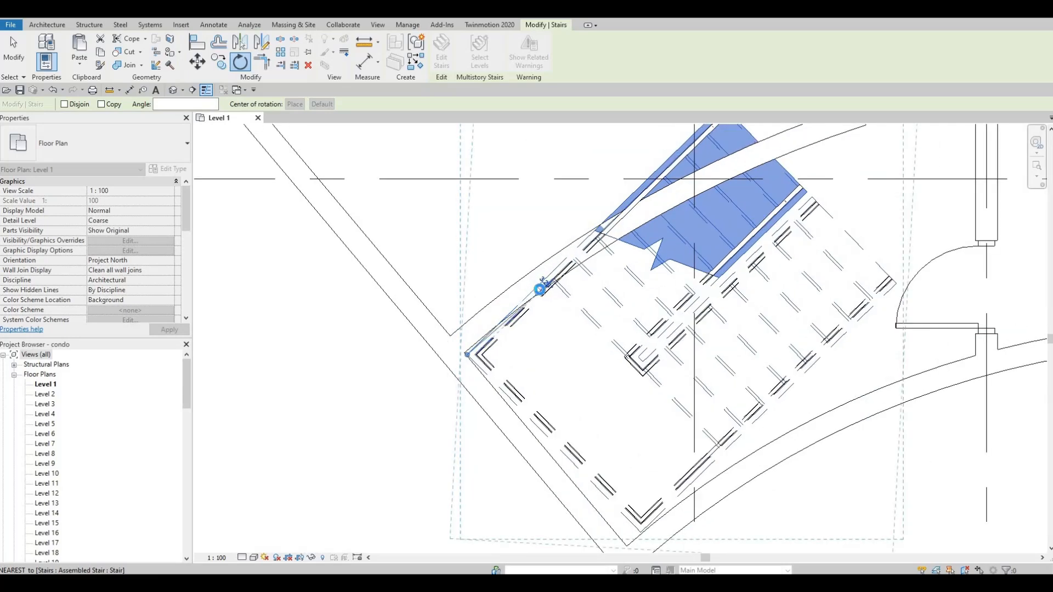
{"action": "left_click", "coordinate": [540, 291]}
{"action": "scroll", "coordinate": [627, 303], "scroll_direction": "down", "scroll_amount": 2}
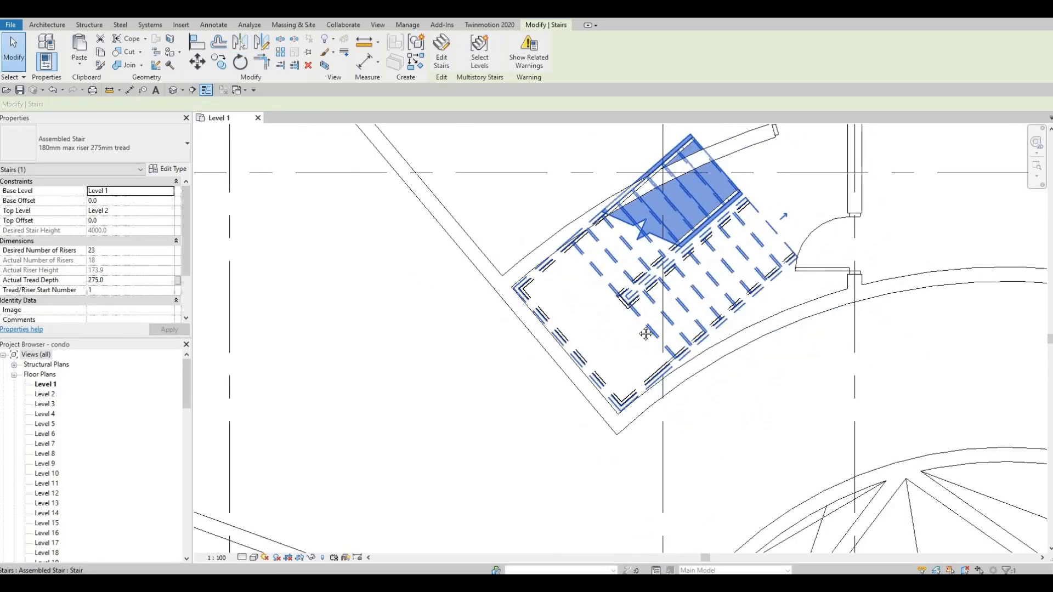
{"action": "scroll", "coordinate": [676, 352], "scroll_direction": "down", "scroll_amount": 1}
{"action": "key", "text": "Escape"}
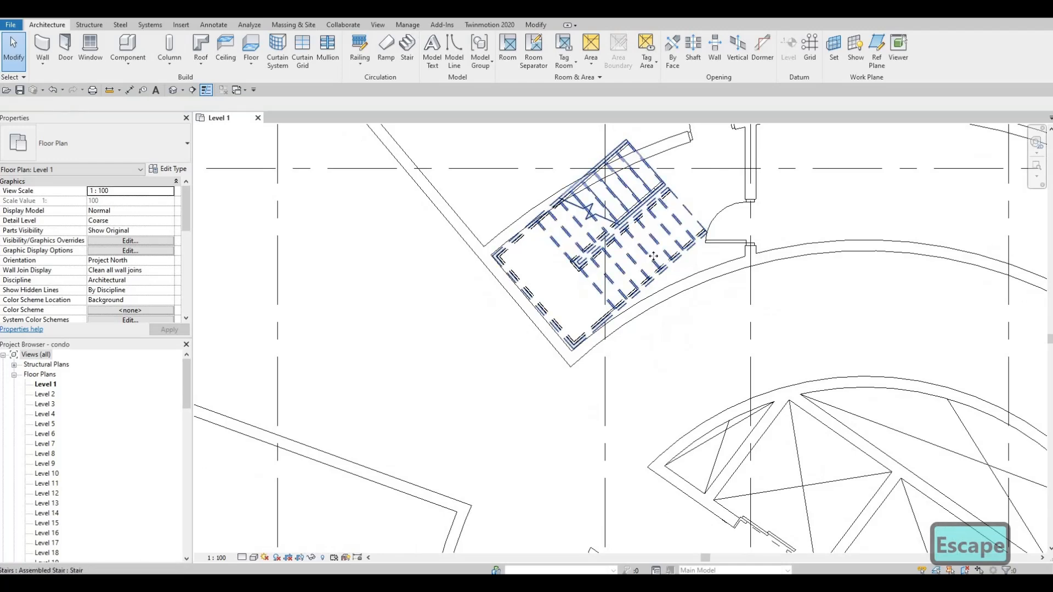
Nudge the stair slightly right and down to fit its landing against the stairwell's end wall.
{"action": "left_click", "coordinate": [653, 256]}
{"action": "key", "text": "Down"}
{"action": "key", "text": "Down"}
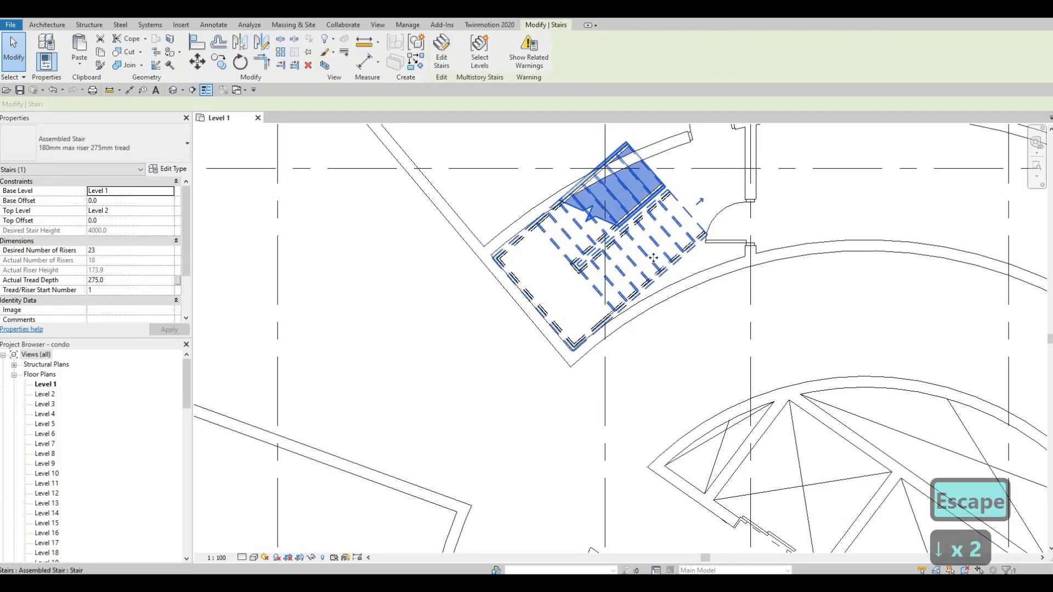
{"action": "key", "text": "Right"}
{"action": "key", "text": "Right"}
{"action": "key", "text": "Up"}
{"action": "key", "text": "Up"}
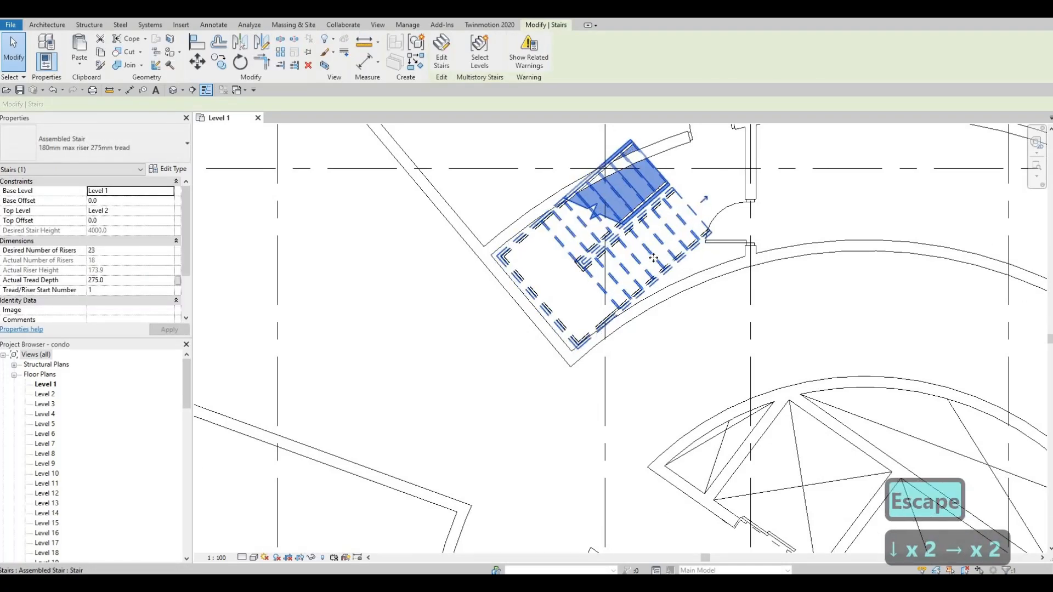
{"action": "key", "text": "Down"}
{"action": "key", "text": "Left"}
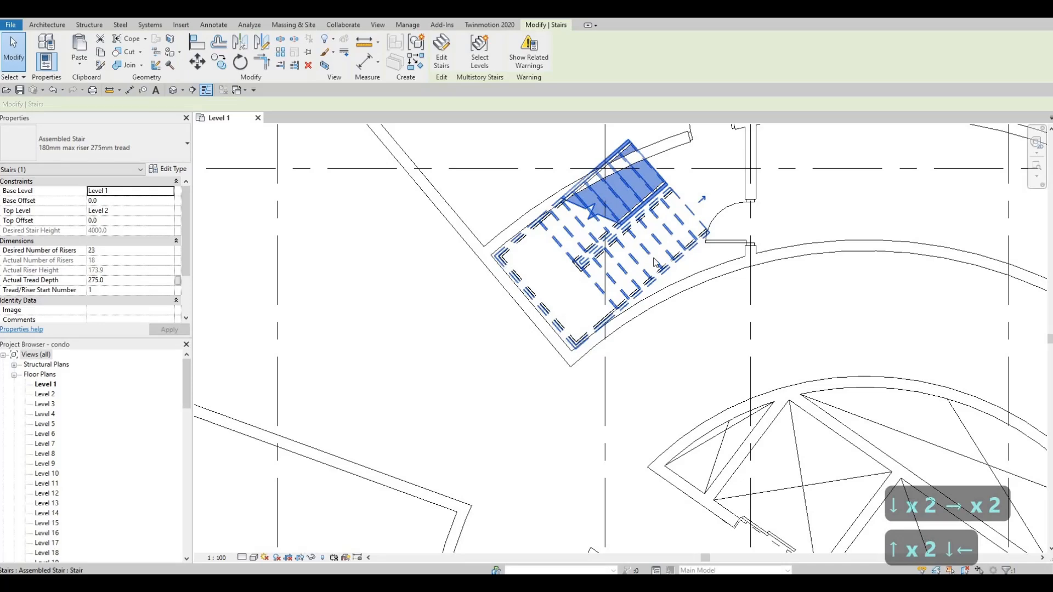
{"action": "key", "text": "Escape"}
{"action": "key", "text": "Escape"}
{"action": "key", "text": "F1"}
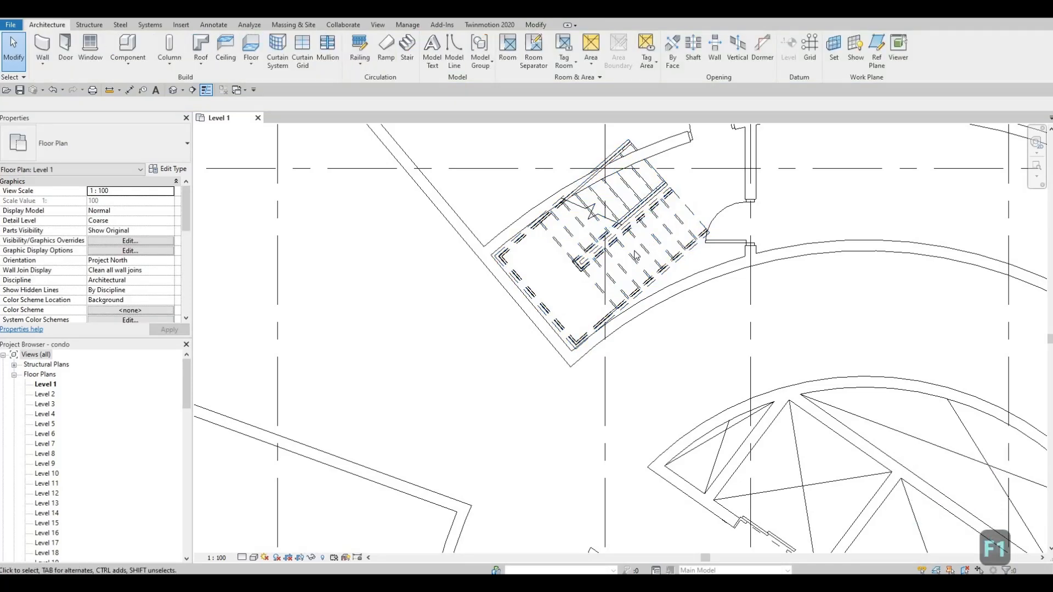
Rotate the stair slightly clockwise about its own center so its upper flight clears the outer curved wall.
{"action": "left_click", "coordinate": [639, 253]}
{"action": "key", "text": "Escape"}
{"action": "key", "text": "Escape"}
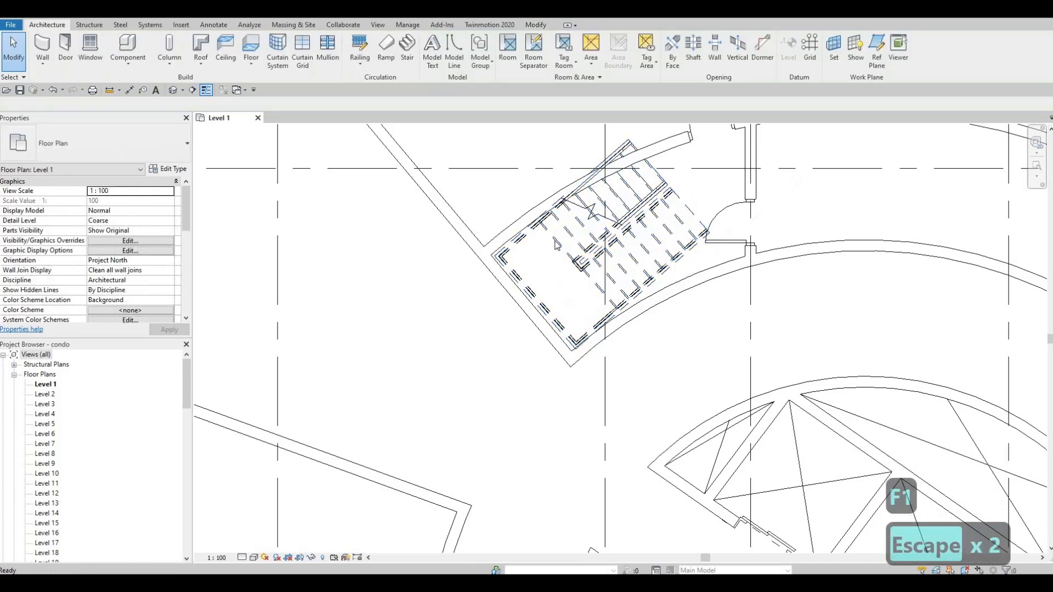
{"action": "left_click", "coordinate": [557, 243]}
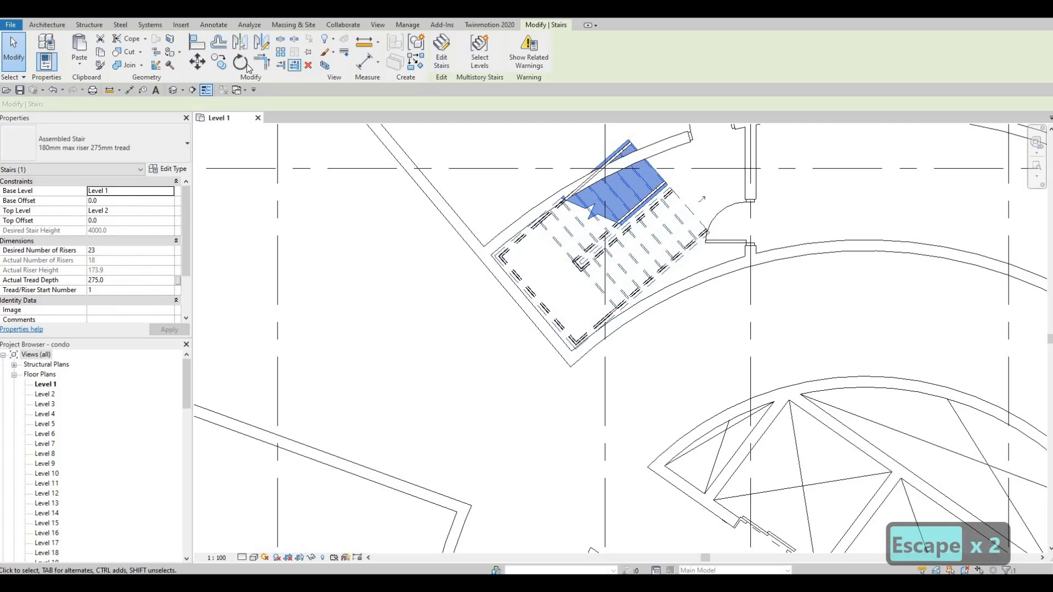
{"action": "left_click", "coordinate": [684, 167]}
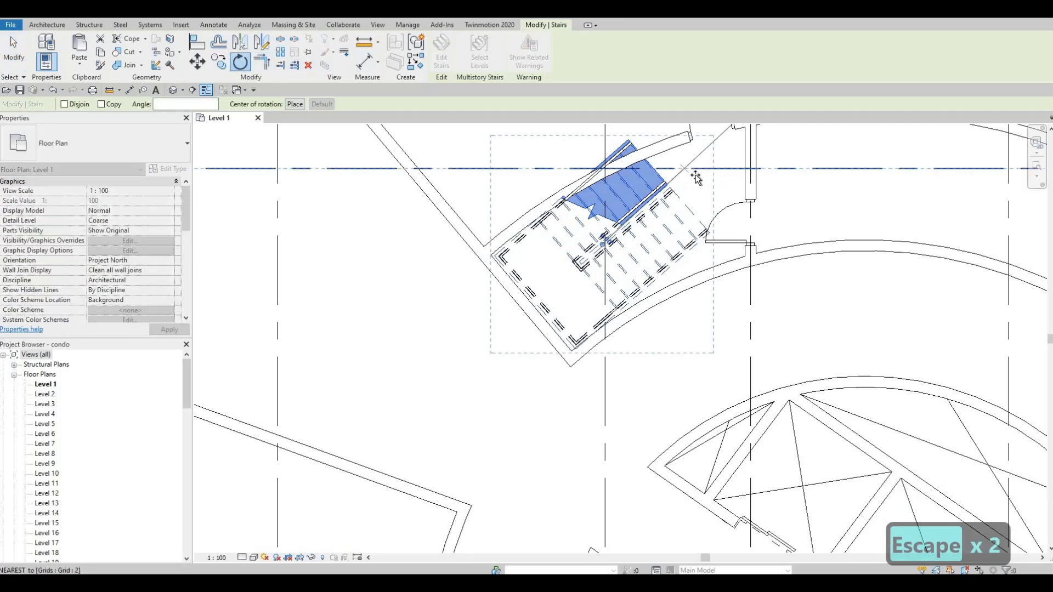
{"action": "left_click", "coordinate": [667, 189]}
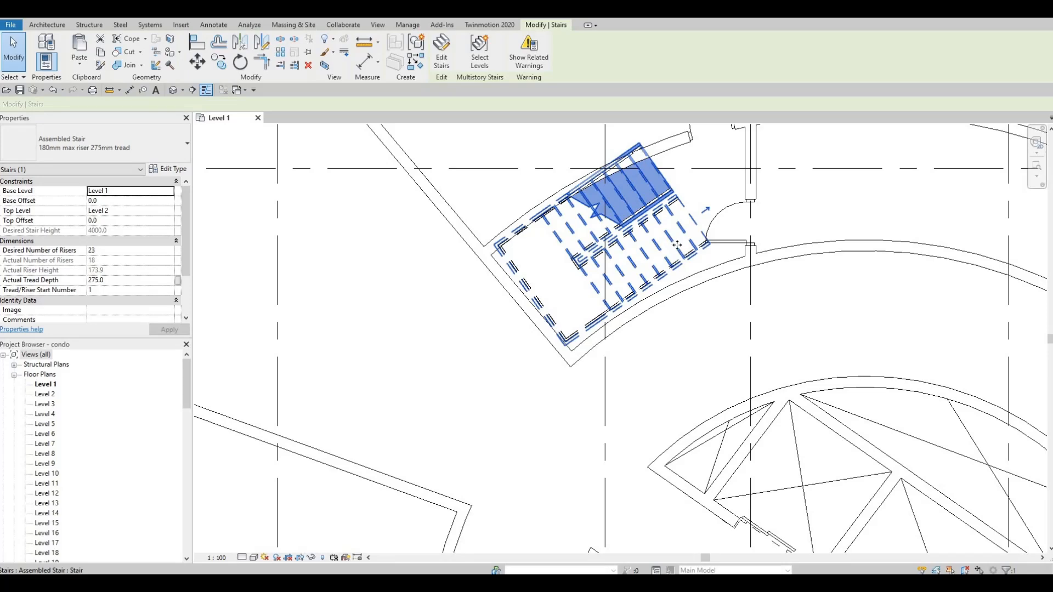
Nudge the rotated stair down and right to position it between the two curved stairwell walls.
{"action": "key", "text": "Down"}
{"action": "key", "text": "Down"}
{"action": "key", "text": "Right"}
{"action": "key", "text": "Right"}
{"action": "key", "text": "Right"}
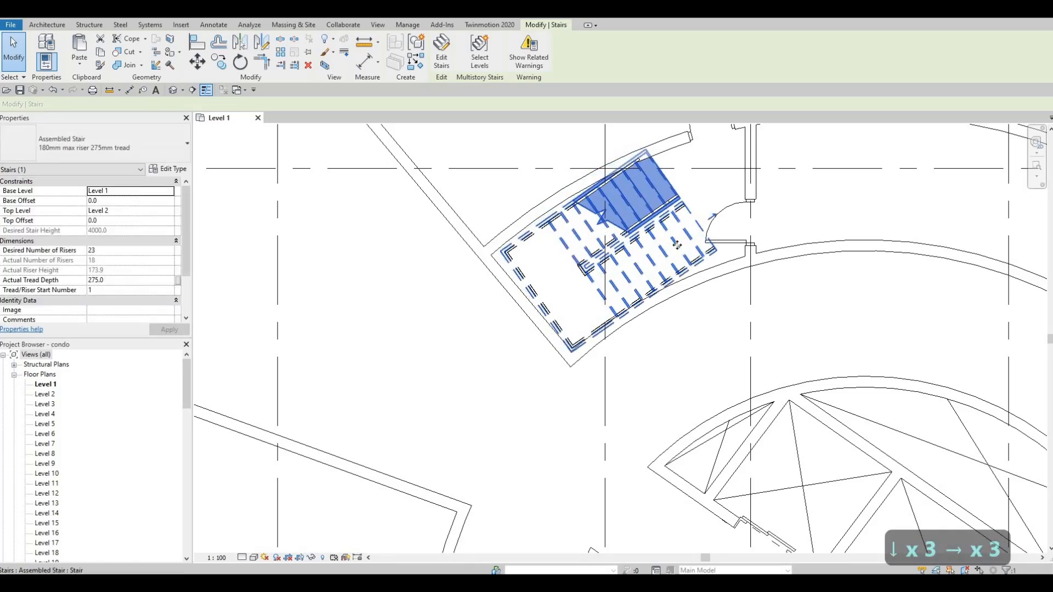
{"action": "key", "text": "Down"}
{"action": "key", "text": "Left"}
{"action": "key", "text": "Up"}
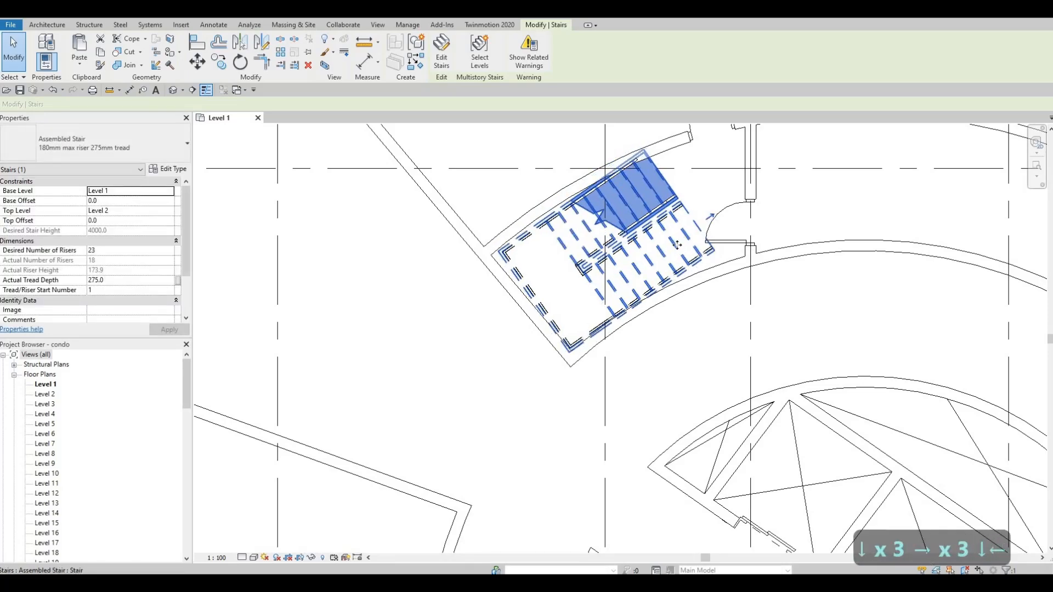
{"action": "key", "text": "Up"}
{"action": "key", "text": "Left"}
{"action": "key", "text": "Escape"}
{"action": "scroll", "coordinate": [708, 477], "scroll_direction": "down", "scroll_amount": 1}
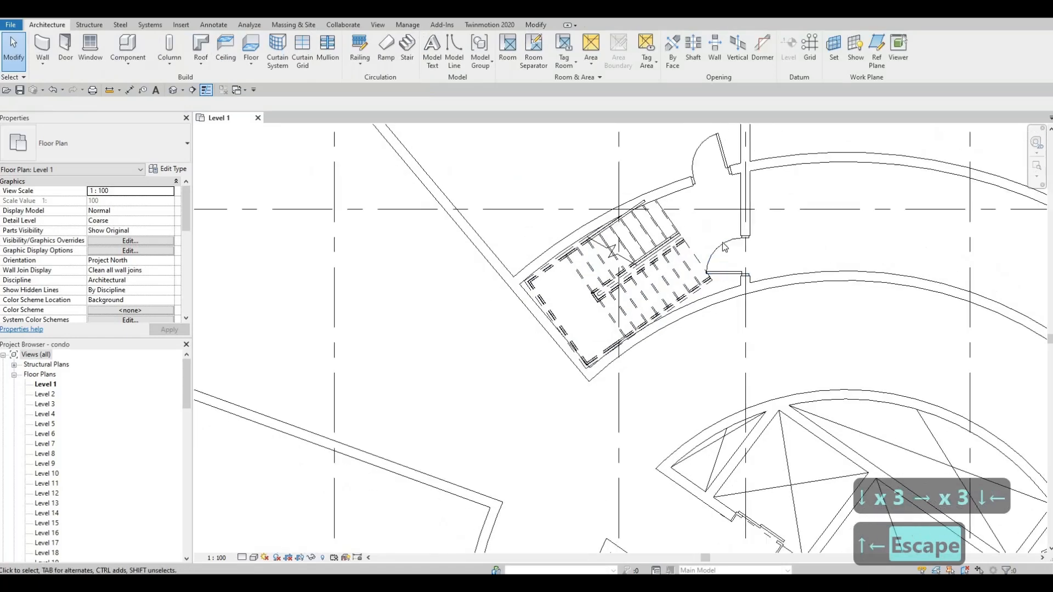
Shorten the vertical wall beside the stair to end at the outer curved wall, deleting the door it hosts.
{"action": "left_click", "coordinate": [724, 227]}
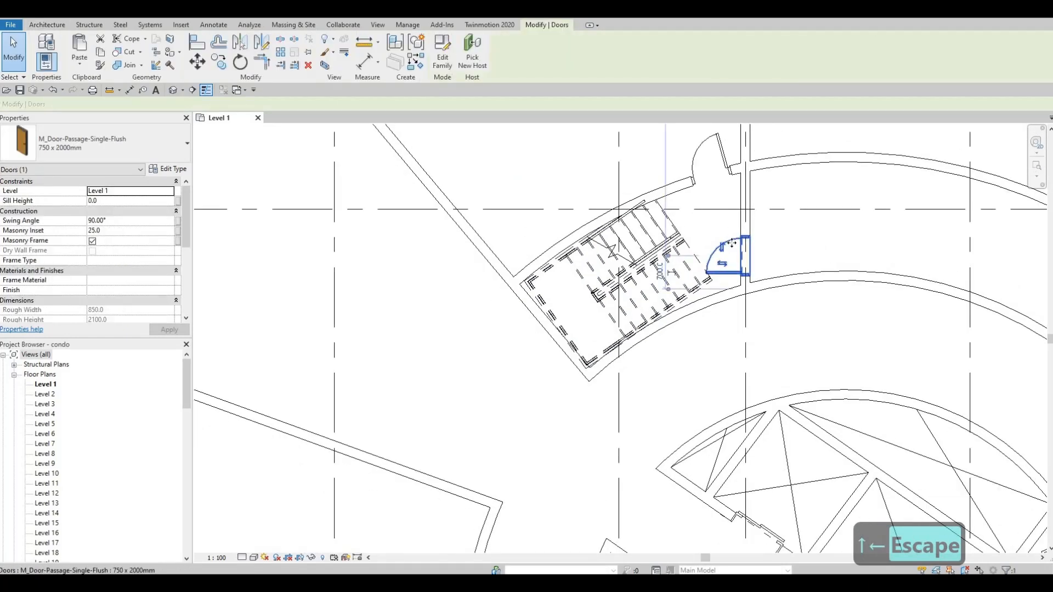
{"action": "key", "text": "Escape"}
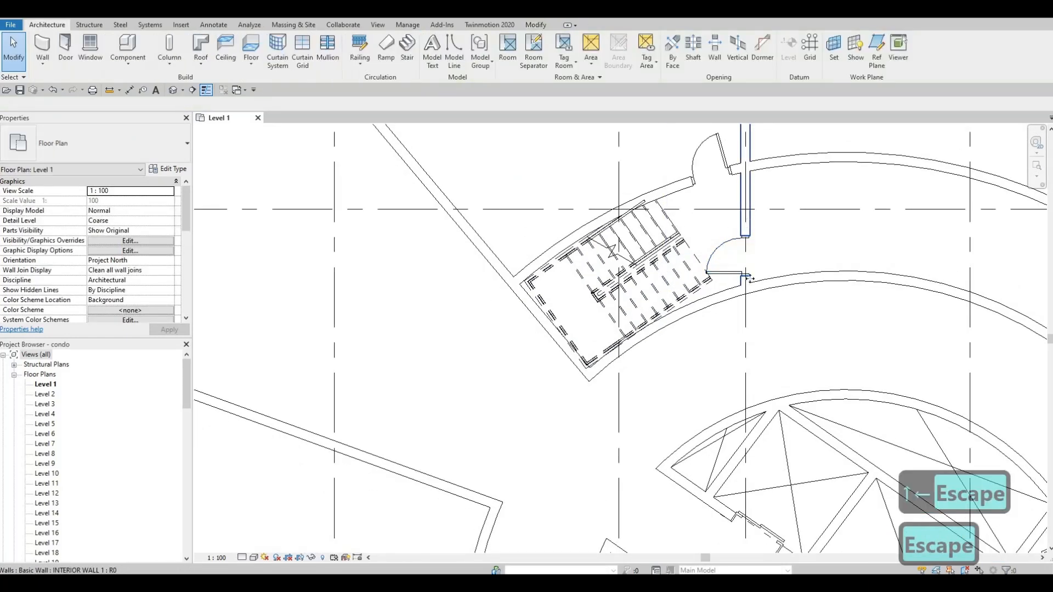
{"action": "left_click", "coordinate": [747, 281]}
{"action": "left_click_drag", "start_coordinate": [746, 289], "coordinate": [746, 168]}
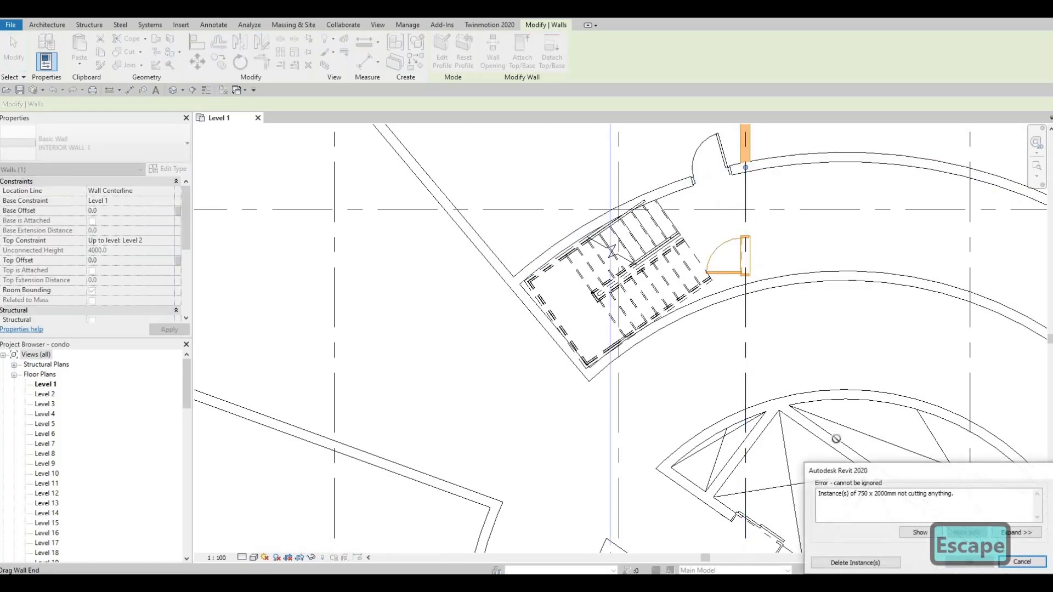
{"action": "middle_click_drag", "start_coordinate": [744, 187], "coordinate": [685, 217]}
{"action": "scroll", "coordinate": [685, 218], "scroll_direction": "down", "scroll_amount": 1}
{"action": "key", "text": "Escape"}
{"action": "key", "text": "Escape"}
Draw a vertical INTERIOR WALL 1 between the two curved walls, just right of the shortened wall, using Create Similar.
{"action": "left_click", "coordinate": [686, 167]}
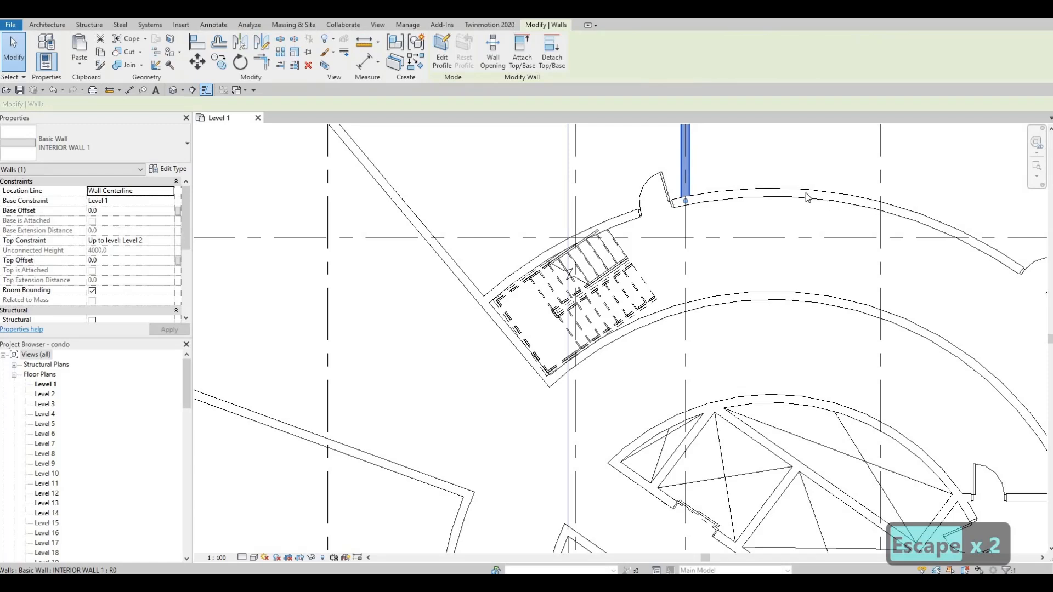
{"action": "key", "text": "c"}
{"action": "key", "text": "s"}
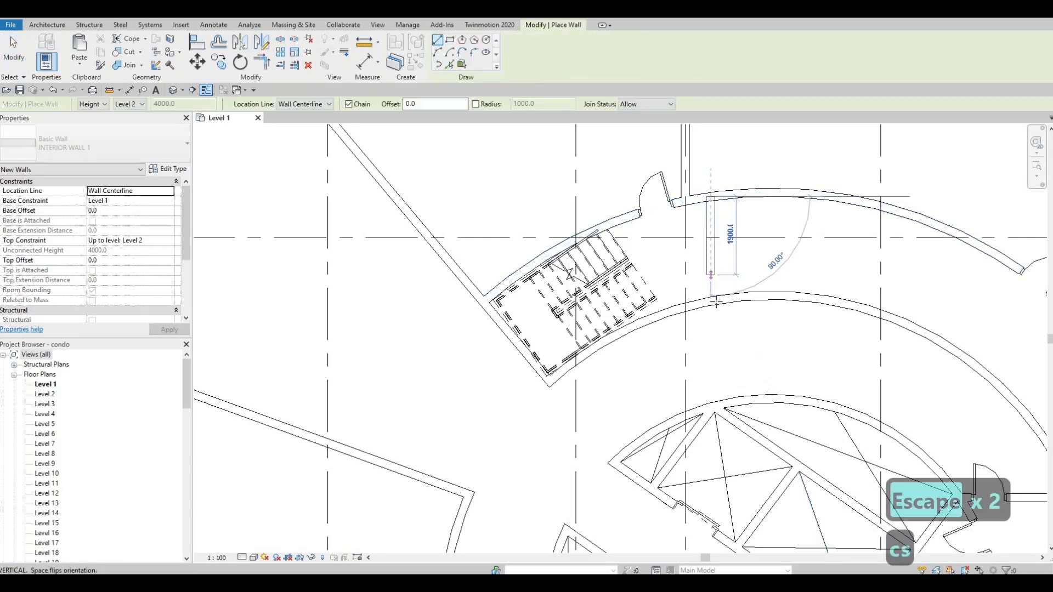
{"action": "left_click", "coordinate": [713, 300]}
{"action": "left_click", "coordinate": [713, 304]}
{"action": "key", "text": "Escape"}
{"action": "key", "text": "Escape"}
{"action": "key", "text": "Escape"}
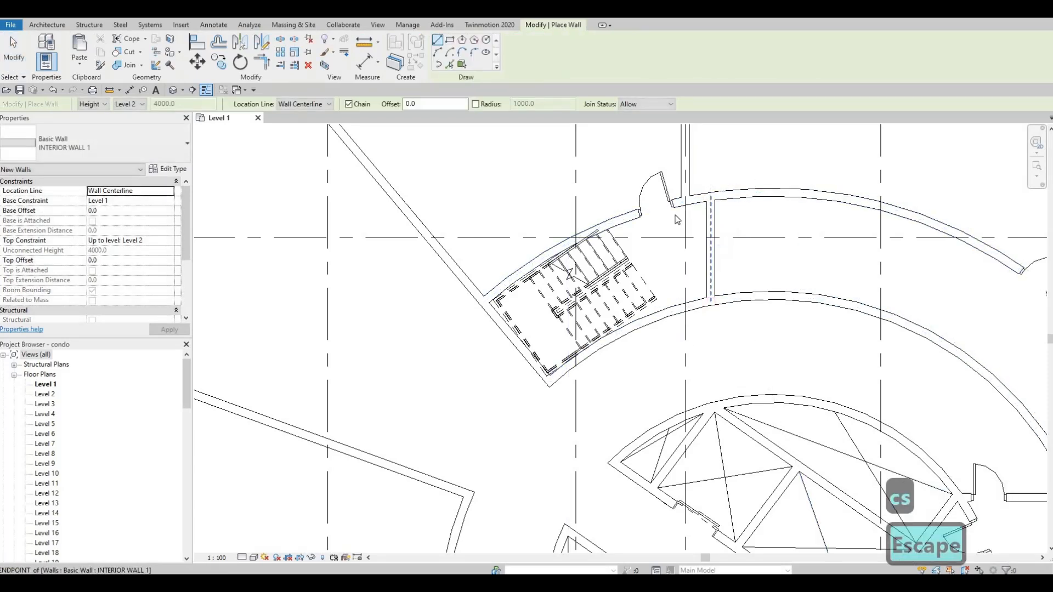
Place a matching 750 x 2000mm single-flush door in the new vertical wall beside the stair, near the inner curved wall.
{"action": "left_click", "coordinate": [666, 194]}
{"action": "key", "text": "c"}
{"action": "key", "text": "s"}
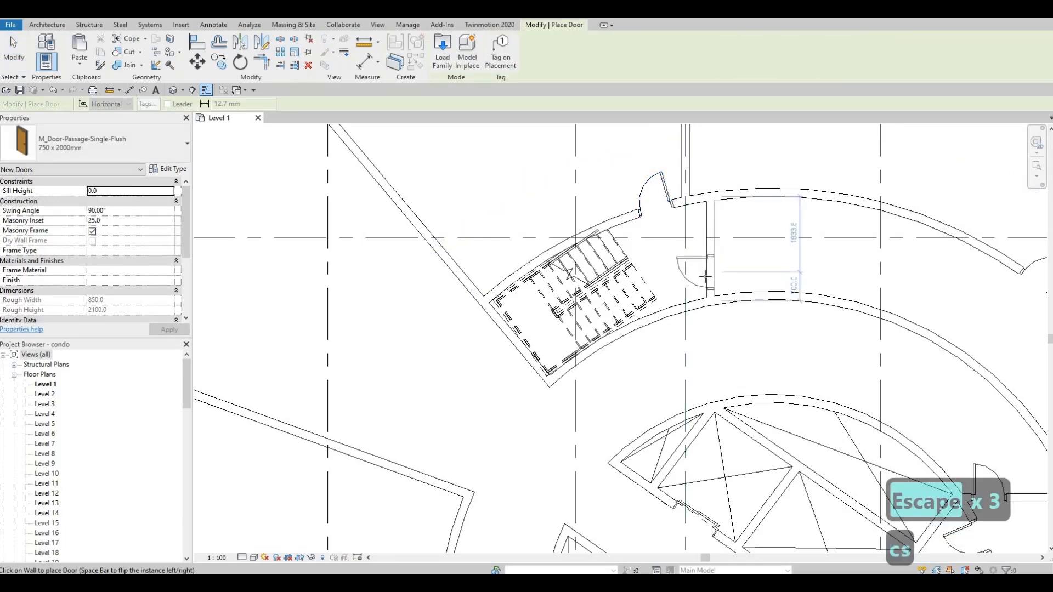
{"action": "key", "text": "Escape"}
{"action": "middle_click_drag", "start_coordinate": [676, 232], "coordinate": [723, 191]}
{"action": "scroll", "coordinate": [723, 191], "scroll_direction": "down", "scroll_amount": 2}
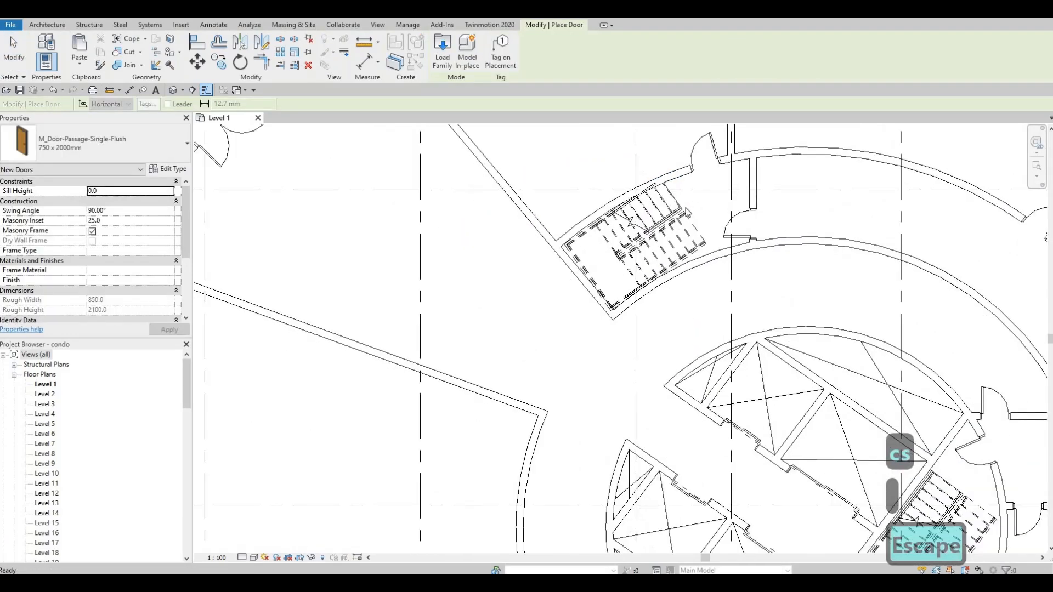
{"action": "key", "text": "Escape"}
{"action": "left_click", "coordinate": [671, 206]}
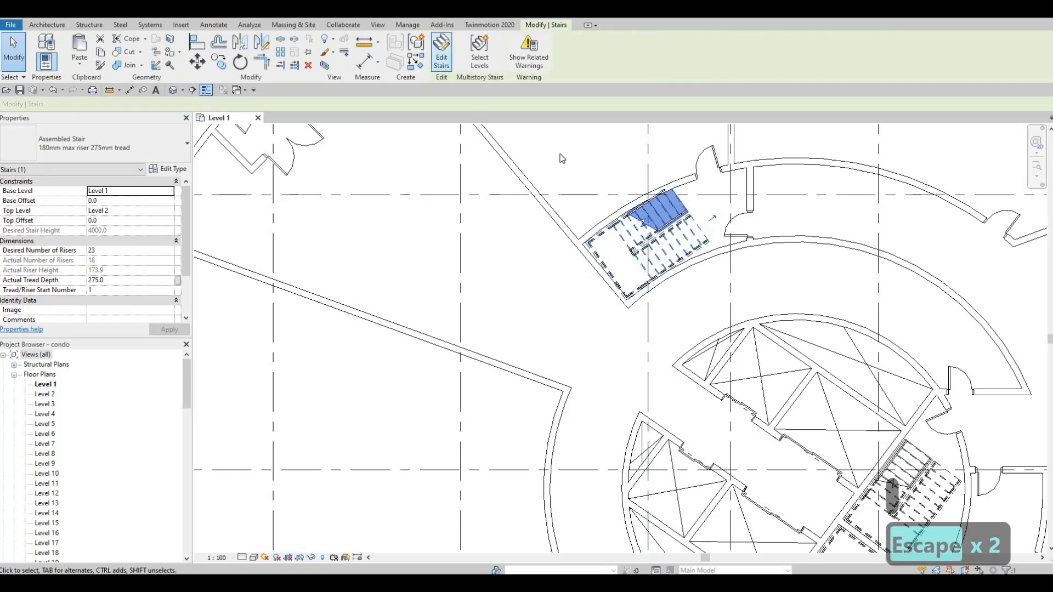
{"action": "scroll", "coordinate": [612, 200], "scroll_direction": "up", "scroll_amount": 2}
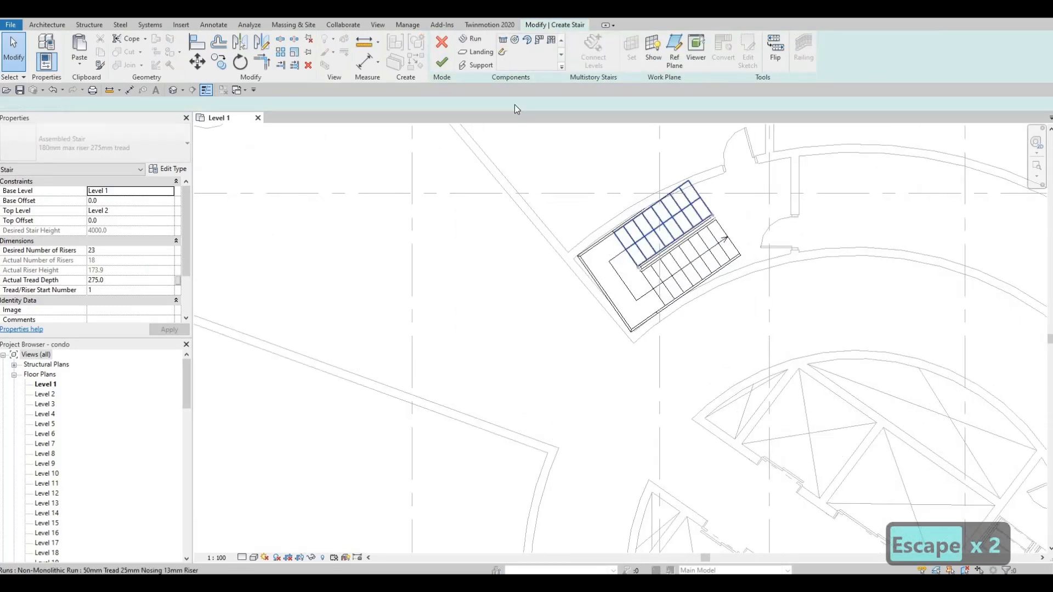
{"action": "key", "text": "Escape"}
{"action": "key", "text": "Escape"}
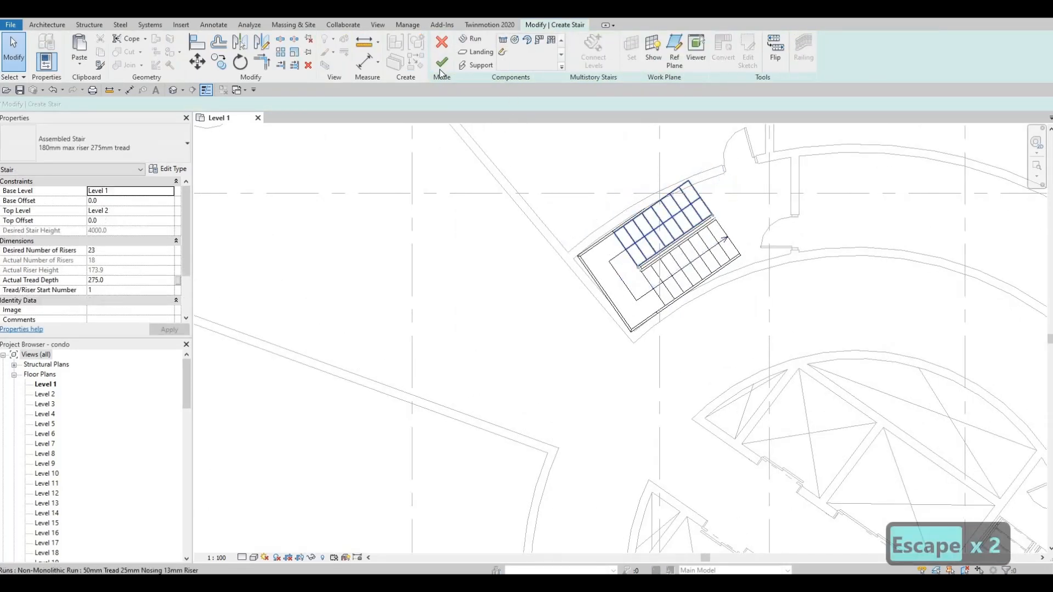
{"action": "key", "text": "Escape"}
{"action": "key", "text": "Escape"}
{"action": "key", "text": "Escape"}
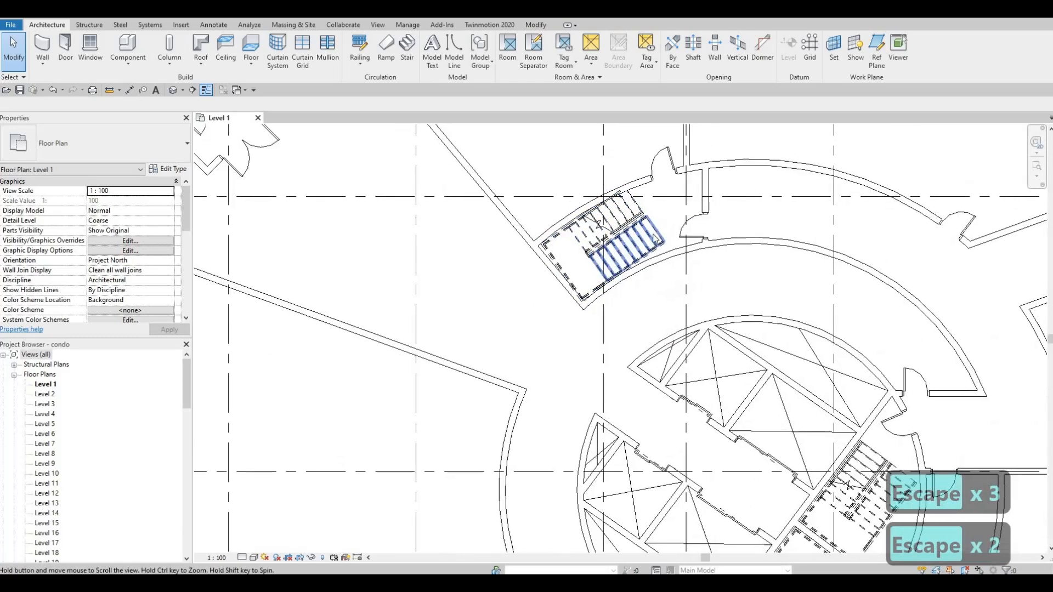
Nudge the stair slightly down between the two curved stairwell walls.
{"action": "left_click", "coordinate": [666, 230]}
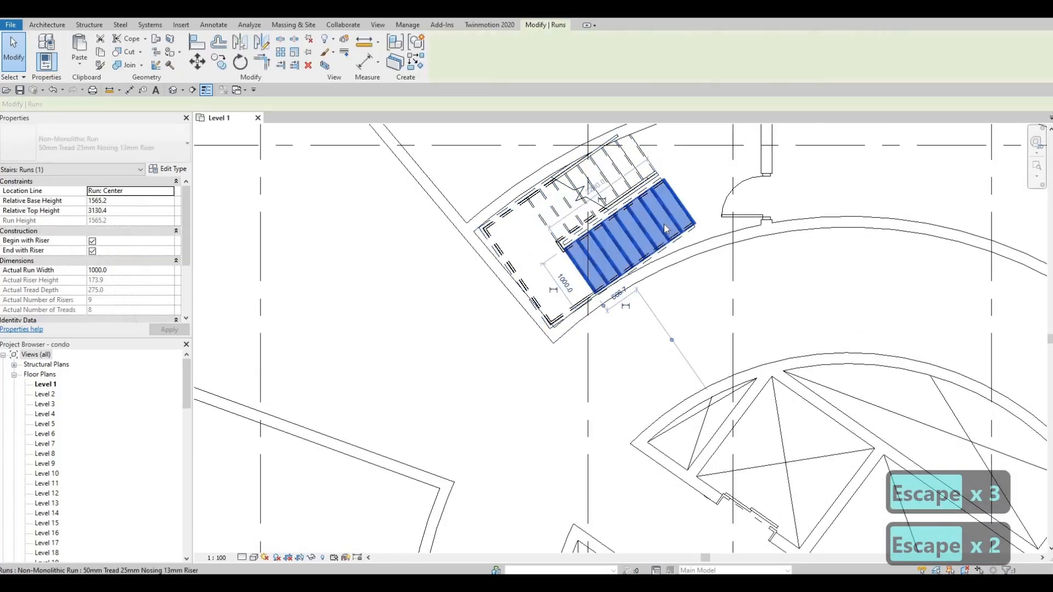
{"action": "key", "text": "Down"}
{"action": "key", "text": "Right"}
{"action": "key", "text": "Right"}
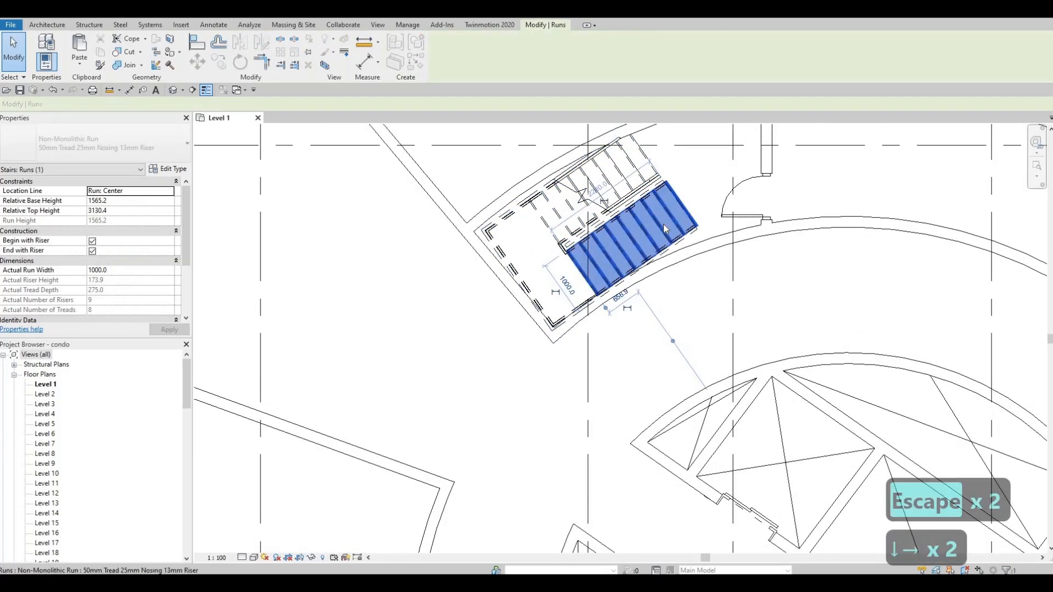
{"action": "key", "text": "Left"}
{"action": "key", "text": "Left"}
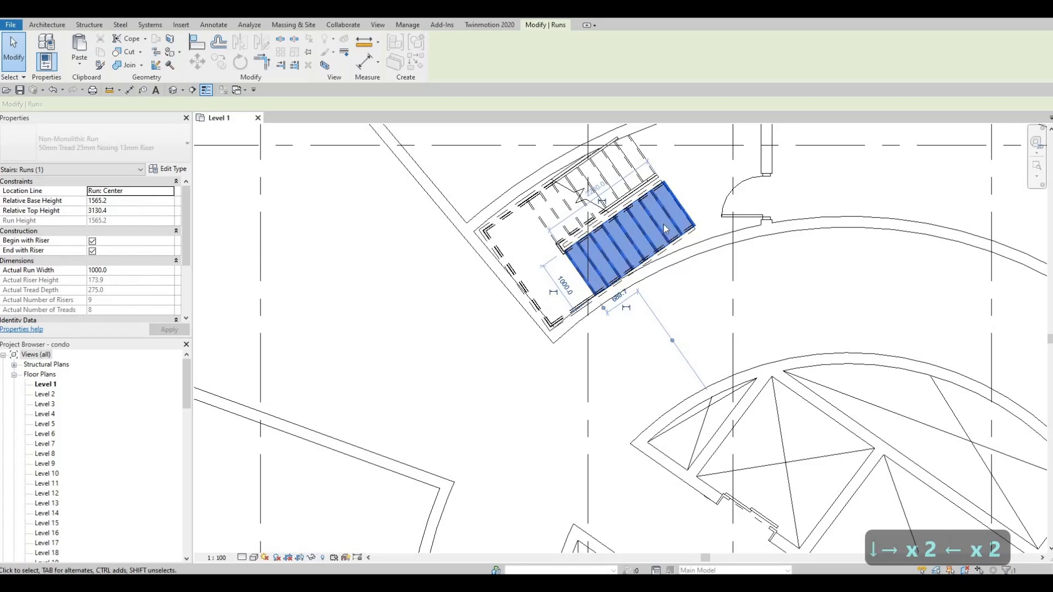
{"action": "key", "text": "Escape"}
{"action": "key", "text": "Escape"}
{"action": "key", "text": "Escape"}
Examine the stair's fit against the curved walls, the new door and the surrounding Level 1 layout.
{"action": "middle_click_drag", "start_coordinate": [592, 316], "coordinate": [558, 245]}
{"action": "scroll", "coordinate": [634, 222], "scroll_direction": "down", "scroll_amount": 5}
{"action": "scroll", "coordinate": [586, 222], "scroll_direction": "up", "scroll_amount": 4}
{"action": "scroll", "coordinate": [512, 209], "scroll_direction": "up", "scroll_amount": 3}
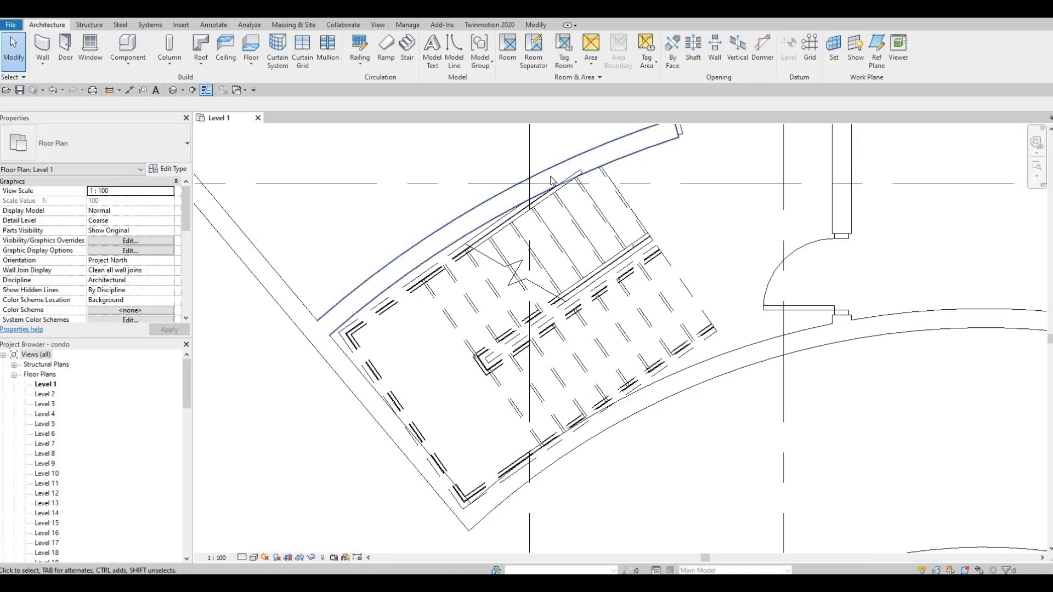
{"action": "scroll", "coordinate": [354, 305], "scroll_direction": "down", "scroll_amount": 2}
{"action": "middle_click_drag", "start_coordinate": [400, 374], "coordinate": [473, 270]}
{"action": "scroll", "coordinate": [521, 236], "scroll_direction": "down", "scroll_amount": 3}
{"action": "middle_click_drag", "start_coordinate": [521, 236], "coordinate": [495, 166]}
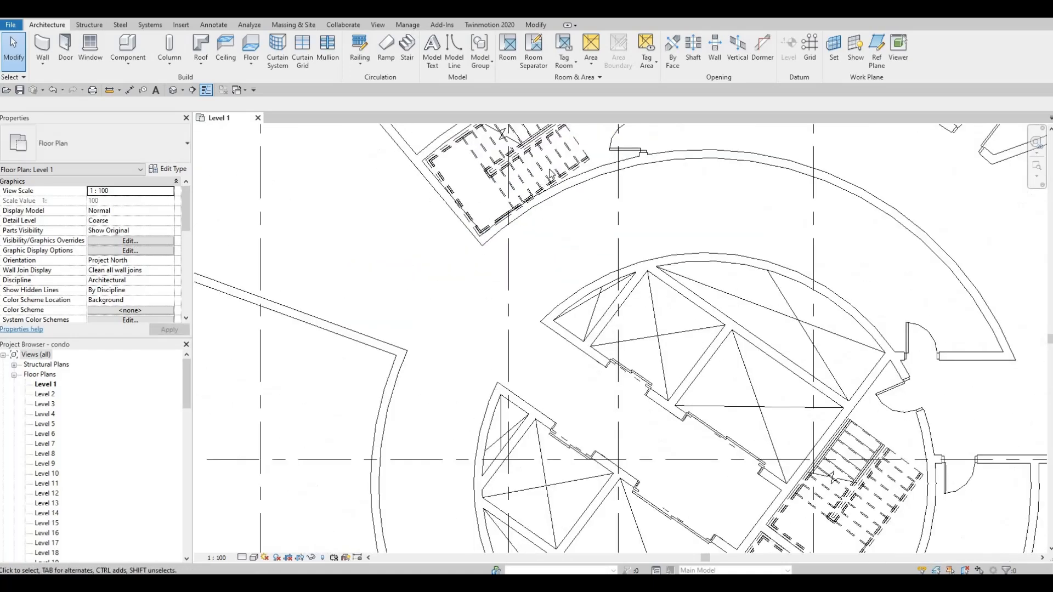
{"action": "middle_click_drag", "start_coordinate": [552, 219], "coordinate": [549, 209]}
{"action": "scroll", "coordinate": [550, 210], "scroll_direction": "down", "scroll_amount": 2}
{"action": "middle_click_drag", "start_coordinate": [641, 192], "coordinate": [628, 219]}
{"action": "scroll", "coordinate": [588, 221], "scroll_direction": "down", "scroll_amount": 2}
{"action": "scroll", "coordinate": [630, 168], "scroll_direction": "down", "scroll_amount": 2}
{"action": "scroll", "coordinate": [595, 178], "scroll_direction": "up", "scroll_amount": 3}
{"action": "scroll", "coordinate": [653, 194], "scroll_direction": "up", "scroll_amount": 2}
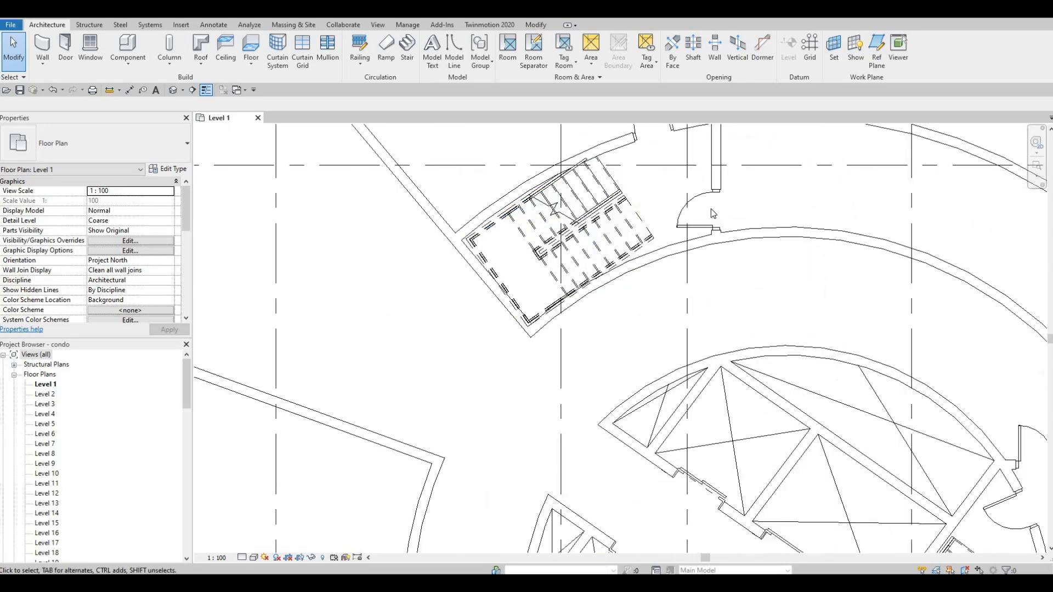
{"action": "scroll", "coordinate": [708, 198], "scroll_direction": "down", "scroll_amount": 2}
{"action": "middle_click_drag", "start_coordinate": [747, 253], "coordinate": [716, 228]}
{"action": "scroll", "coordinate": [718, 255], "scroll_direction": "down", "scroll_amount": 1}
{"action": "middle_click_drag", "start_coordinate": [718, 254], "coordinate": [712, 223]}
{"action": "scroll", "coordinate": [704, 247], "scroll_direction": "down", "scroll_amount": 1}
{"action": "scroll", "coordinate": [709, 268], "scroll_direction": "up", "scroll_amount": 4}
{"action": "scroll", "coordinate": [712, 223], "scroll_direction": "down", "scroll_amount": 4}
{"action": "middle_click_drag", "start_coordinate": [706, 274], "coordinate": [707, 300]}
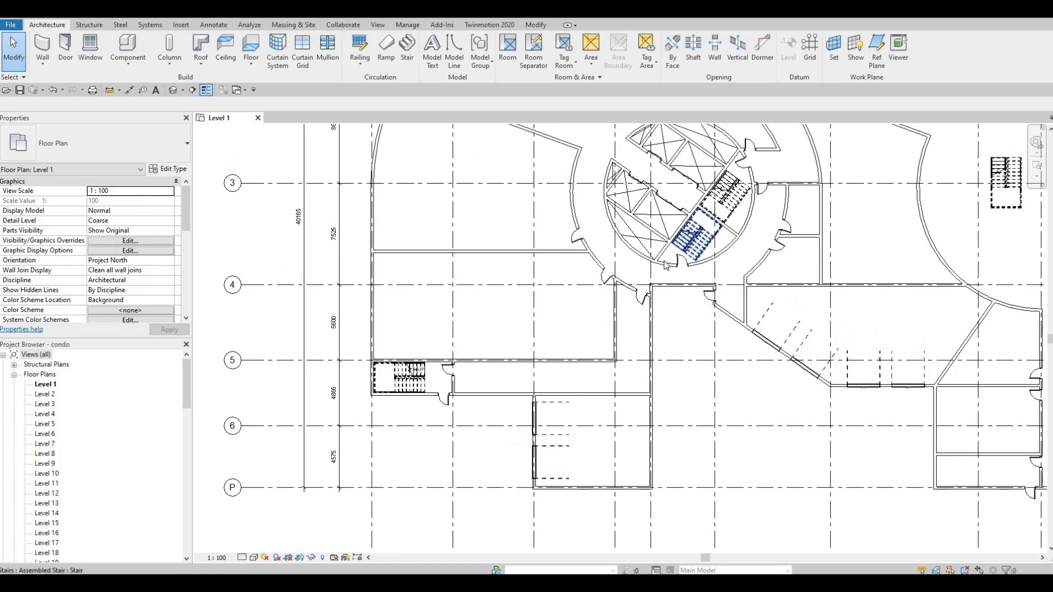
Slide the door at the lower end of the round core along its curved wall, close to the diagonal partition.
{"action": "scroll", "coordinate": [670, 262], "scroll_direction": "up", "scroll_amount": 4}
{"action": "left_click", "coordinate": [696, 257]}
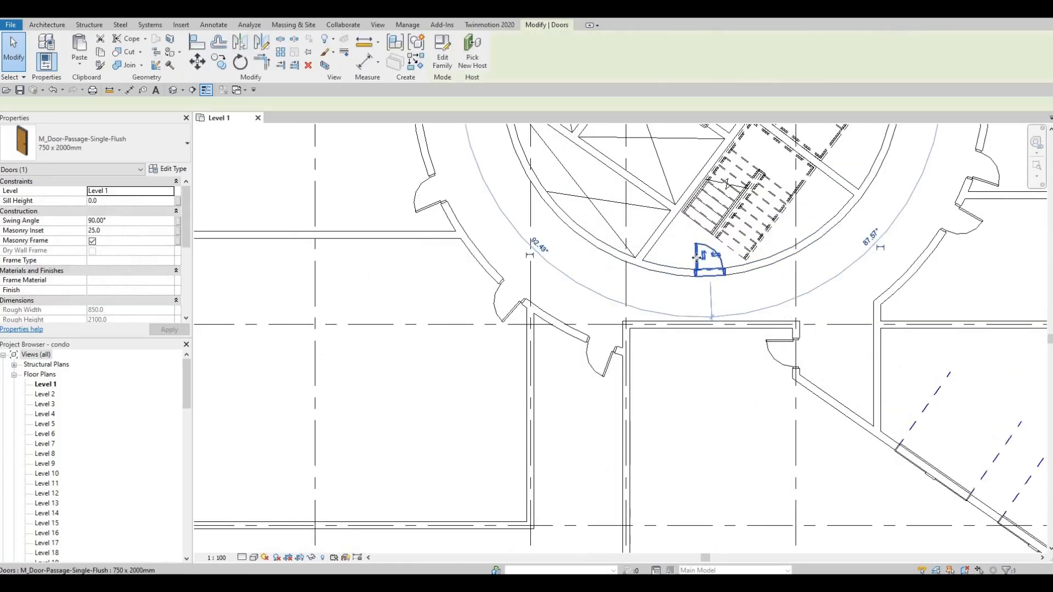
{"action": "left_click_drag", "start_coordinate": [669, 263], "coordinate": [662, 264]}
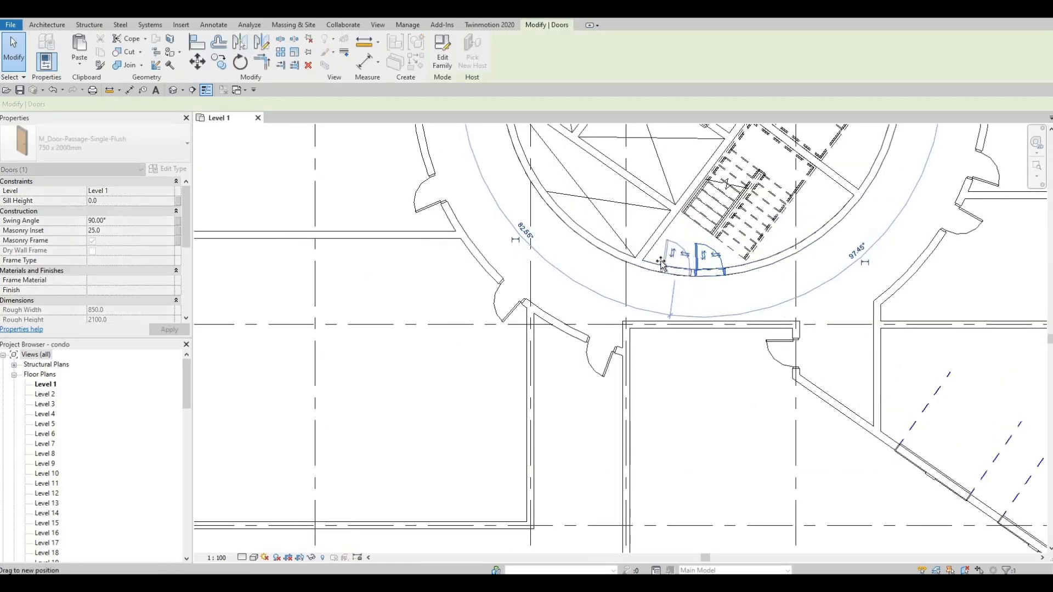
Slide the door of the core's upper stair along the curved wall to sit near the upper end of the diagonal partition.
{"action": "middle_click_drag", "start_coordinate": [871, 156], "coordinate": [712, 348]}
{"action": "scroll", "coordinate": [712, 348], "scroll_direction": "up", "scroll_amount": 2}
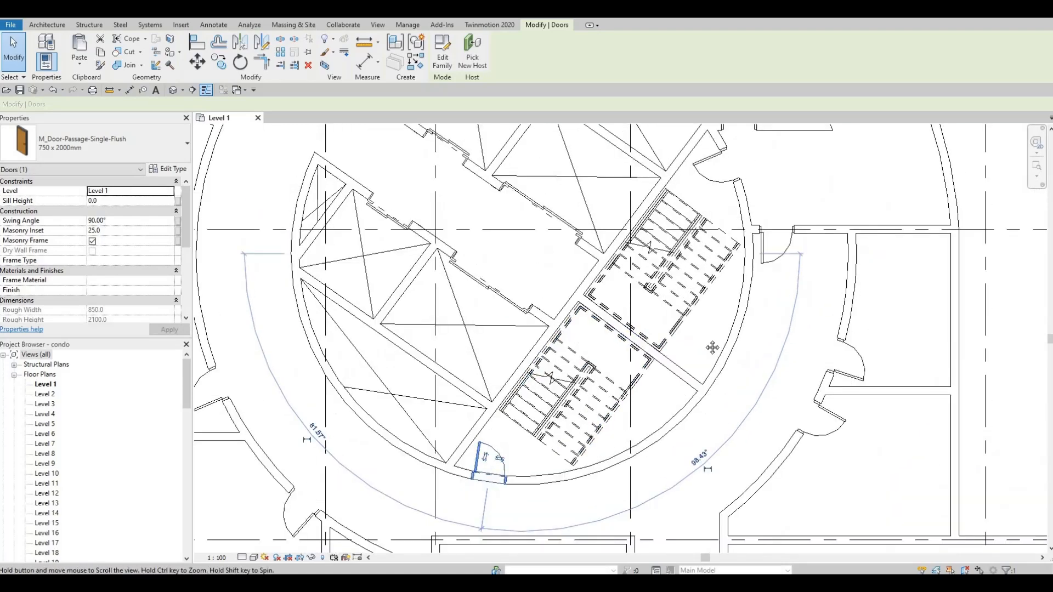
{"action": "middle_click_drag", "start_coordinate": [715, 267], "coordinate": [712, 349]}
{"action": "scroll", "coordinate": [712, 349], "scroll_direction": "up", "scroll_amount": 1}
{"action": "left_click", "coordinate": [710, 215]}
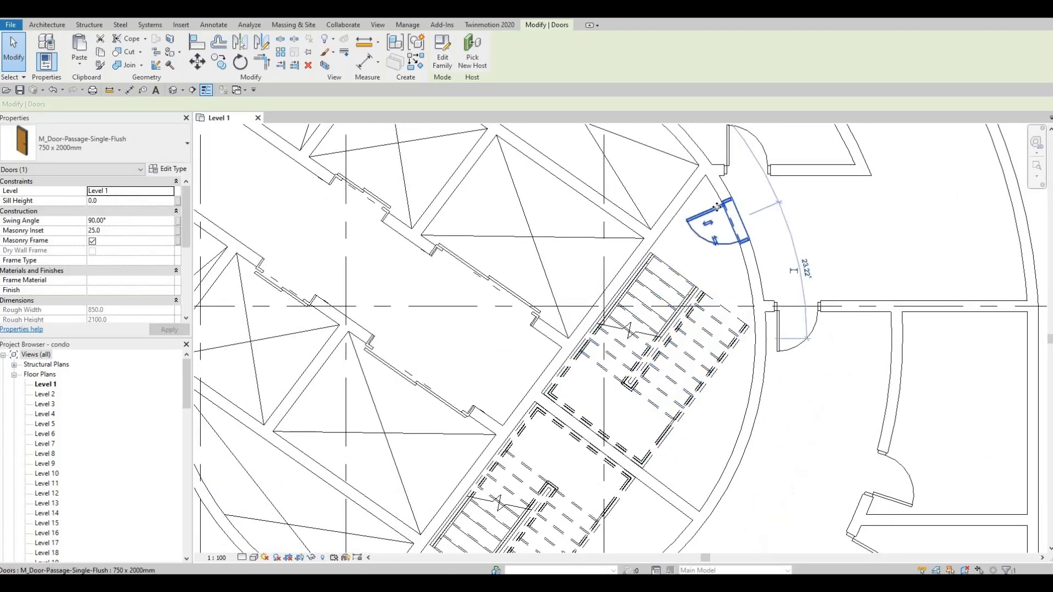
{"action": "left_click_drag", "start_coordinate": [710, 196], "coordinate": [712, 200]}
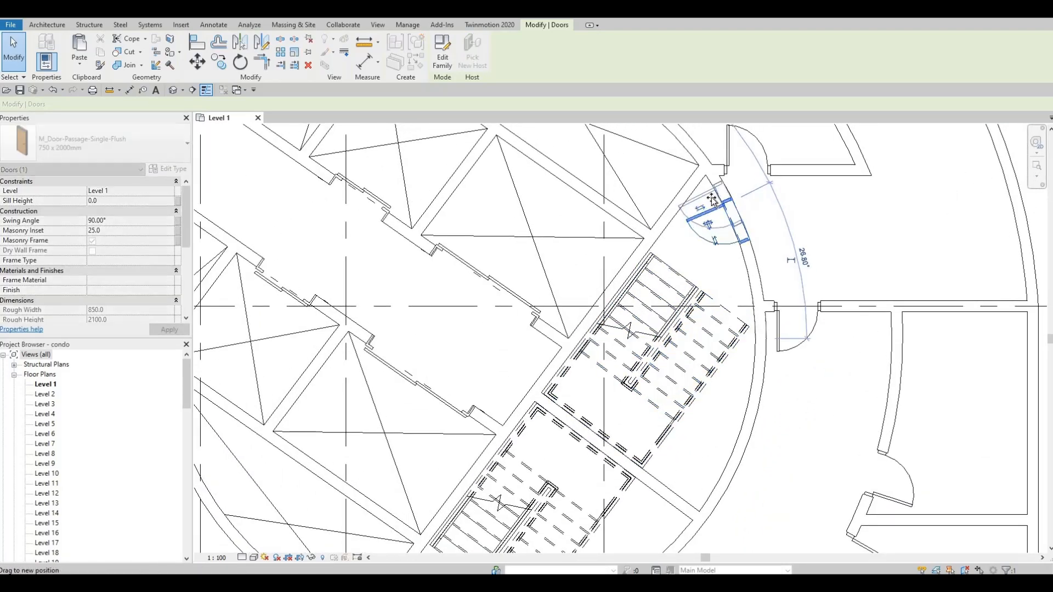
{"action": "left_click_drag", "start_coordinate": [695, 275], "coordinate": [723, 238]}
{"action": "key", "text": "Escape"}
{"action": "key", "text": "Escape"}
Examine the round core's doors and the lower part of the Level 1 plan.
{"action": "scroll", "coordinate": [726, 201], "scroll_direction": "down", "scroll_amount": 2}
{"action": "middle_click_drag", "start_coordinate": [726, 201], "coordinate": [741, 173]}
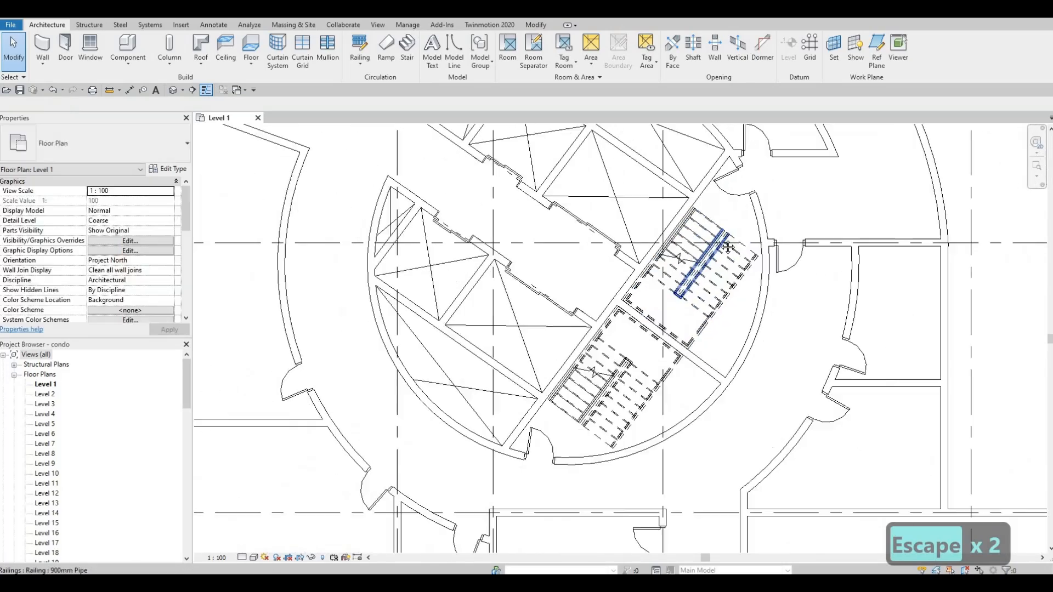
{"action": "scroll", "coordinate": [685, 320], "scroll_direction": "down", "scroll_amount": 2}
{"action": "middle_click_drag", "start_coordinate": [686, 320], "coordinate": [717, 257]}
{"action": "scroll", "coordinate": [687, 333], "scroll_direction": "down", "scroll_amount": 3}
{"action": "middle_click_drag", "start_coordinate": [638, 382], "coordinate": [557, 186]}
{"action": "scroll", "coordinate": [548, 284], "scroll_direction": "up", "scroll_amount": 1}
{"action": "middle_click_drag", "start_coordinate": [549, 284], "coordinate": [528, 261]}
{"action": "scroll", "coordinate": [527, 261], "scroll_direction": "down", "scroll_amount": 1}
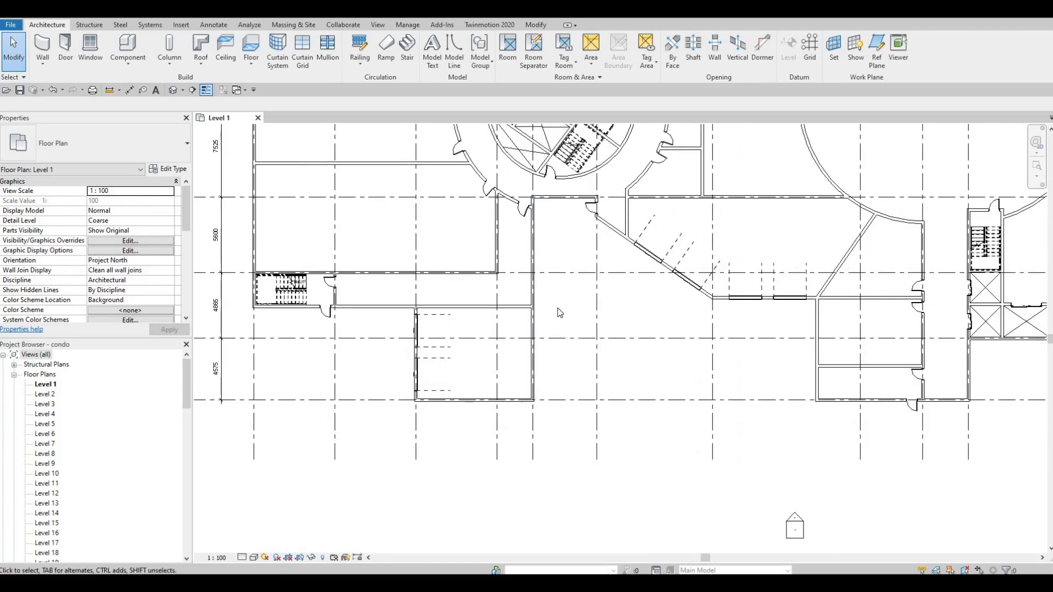
{"action": "middle_click_drag", "start_coordinate": [561, 308], "coordinate": [559, 313]}
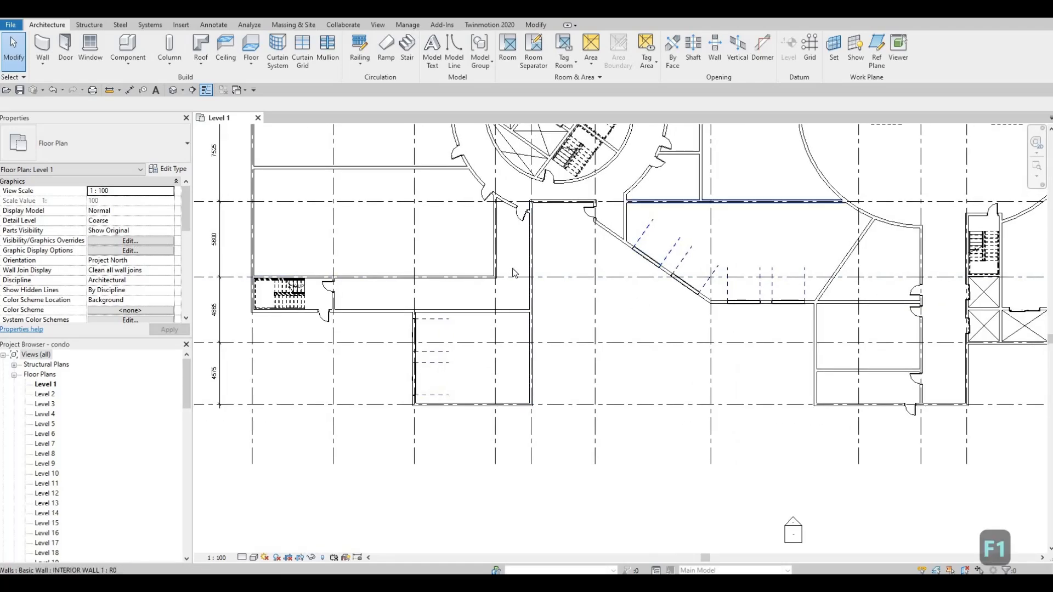
Place a matching 750 x 2000mm single-flush door in the core's lower curved wall, just left of the diagonal partition, using Create Similar.
{"action": "middle_click_drag", "start_coordinate": [549, 177], "coordinate": [563, 295]}
{"action": "scroll", "coordinate": [563, 295], "scroll_direction": "up", "scroll_amount": 3}
{"action": "left_click", "coordinate": [563, 296]}
{"action": "key", "text": "c"}
{"action": "key", "text": "s"}
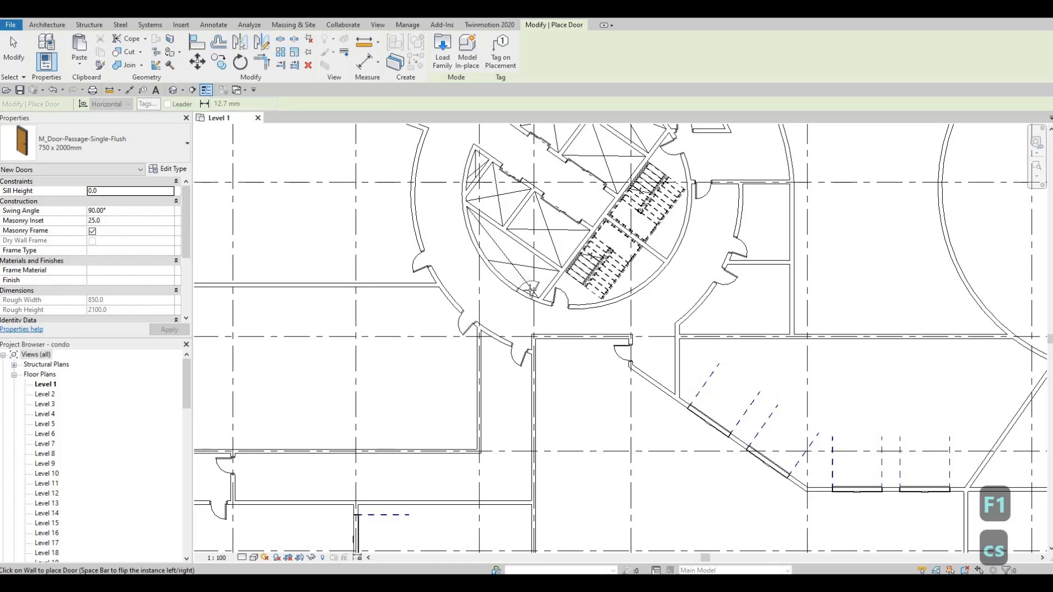
{"action": "left_click", "coordinate": [531, 292]}
Place another 750 x 2000mm single-flush door in the core's upper curved wall, beside the upper end of the diagonal partition.
{"action": "middle_click_drag", "start_coordinate": [556, 237], "coordinate": [504, 374]}
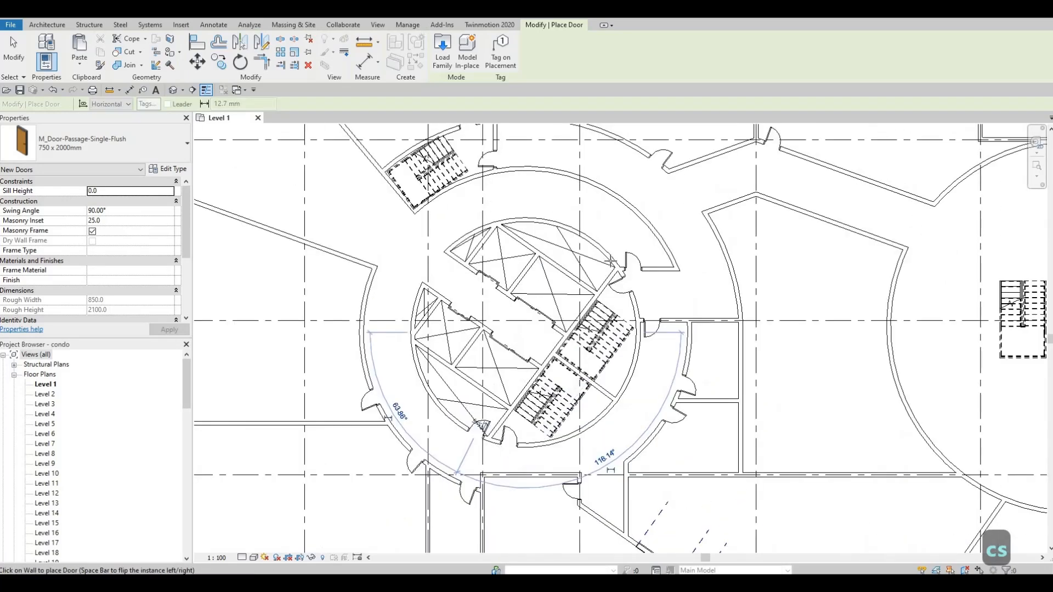
{"action": "scroll", "coordinate": [603, 251], "scroll_direction": "up", "scroll_amount": 2}
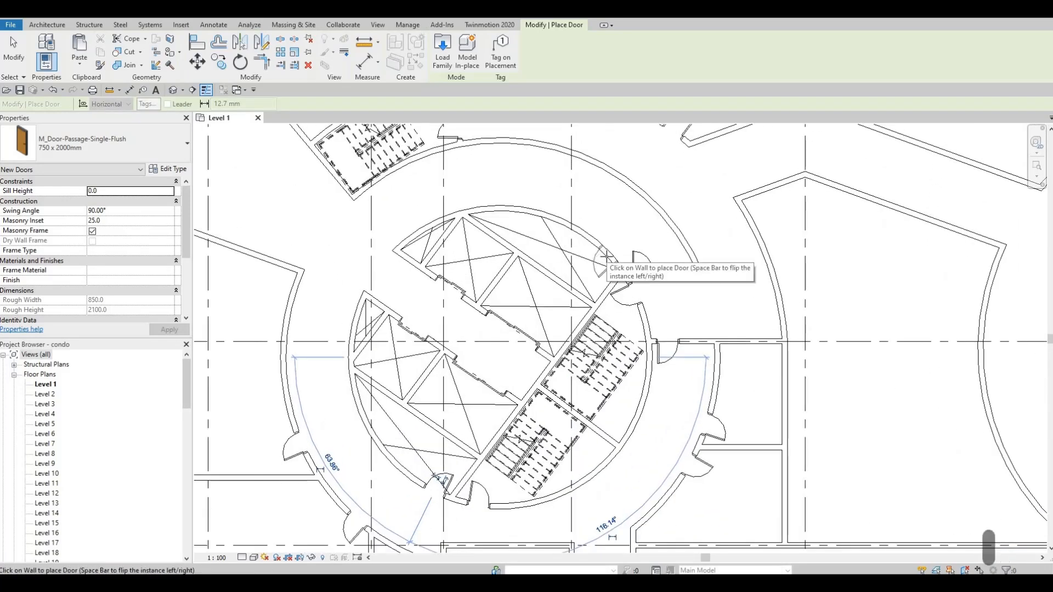
{"action": "left_click", "coordinate": [603, 258]}
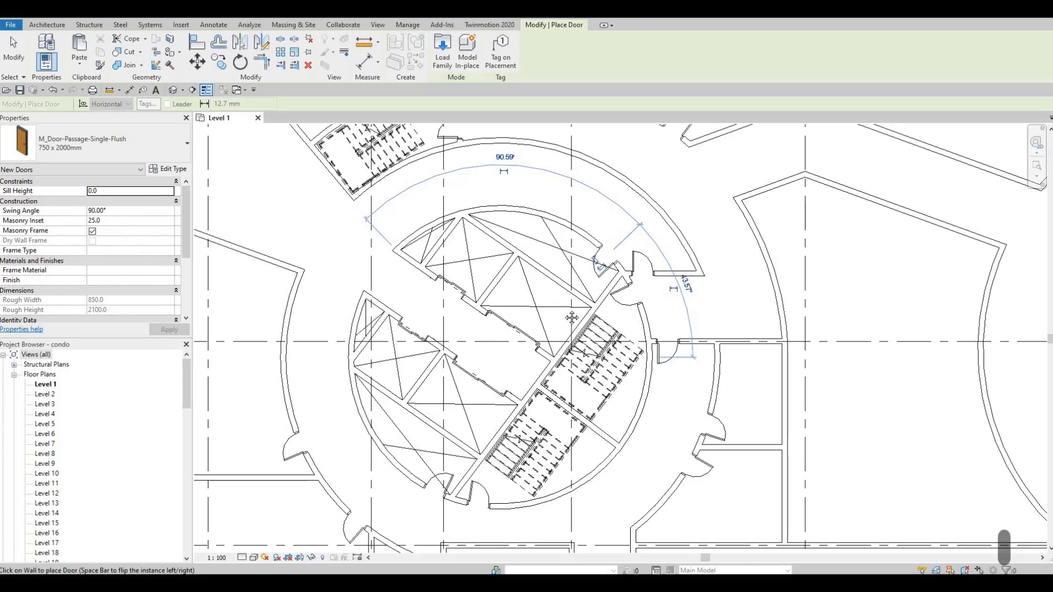
{"action": "key", "text": "Escape"}
{"action": "key", "text": "Escape"}
Examine the core's doors and the stairs and rooms across the whole Level 1 plan.
{"action": "middle_click_drag", "start_coordinate": [572, 319], "coordinate": [605, 266]}
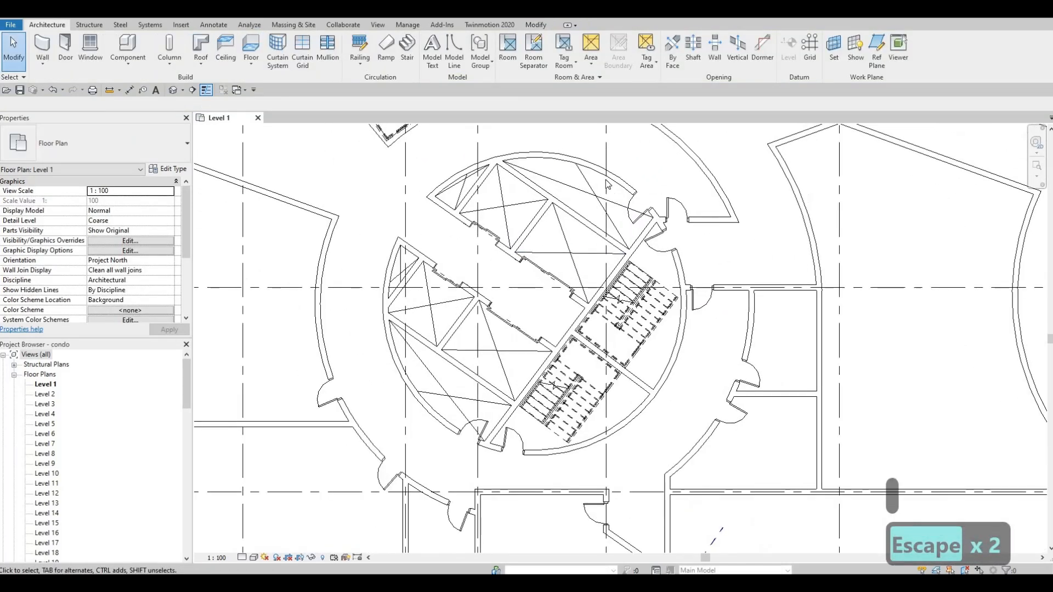
{"action": "scroll", "coordinate": [592, 198], "scroll_direction": "down", "scroll_amount": 2}
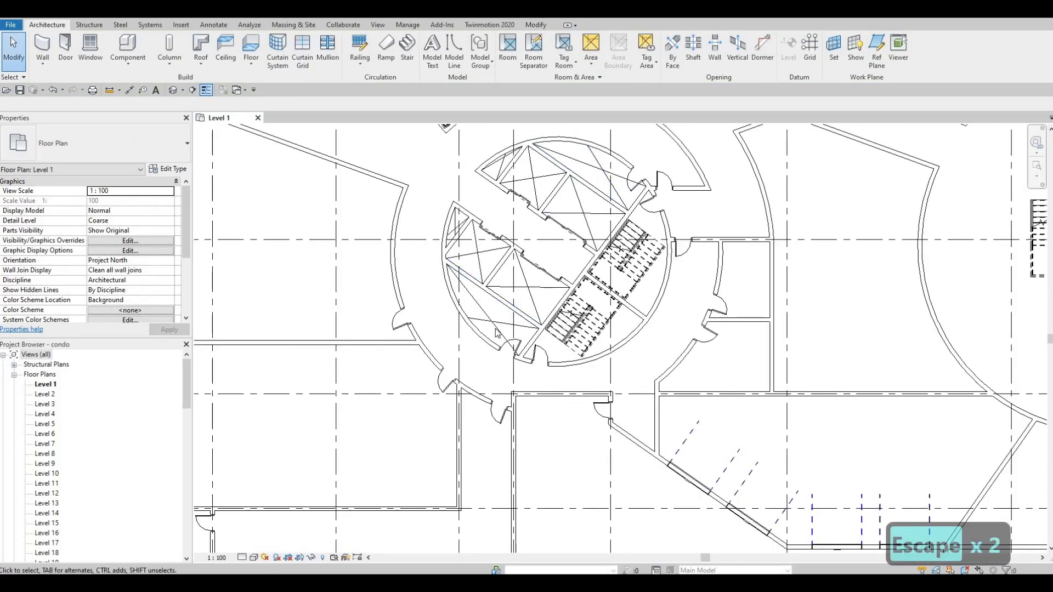
{"action": "middle_click_drag", "start_coordinate": [509, 270], "coordinate": [514, 234]}
{"action": "scroll", "coordinate": [513, 227], "scroll_direction": "down", "scroll_amount": 2}
{"action": "scroll", "coordinate": [487, 344], "scroll_direction": "up", "scroll_amount": 3}
{"action": "middle_click_drag", "start_coordinate": [503, 301], "coordinate": [652, 254]}
{"action": "scroll", "coordinate": [476, 375], "scroll_direction": "down", "scroll_amount": 1}
{"action": "scroll", "coordinate": [522, 332], "scroll_direction": "up", "scroll_amount": 1}
{"action": "scroll", "coordinate": [527, 286], "scroll_direction": "down", "scroll_amount": 2}
{"action": "scroll", "coordinate": [535, 269], "scroll_direction": "down", "scroll_amount": 1}
{"action": "scroll", "coordinate": [529, 278], "scroll_direction": "up", "scroll_amount": 2}
{"action": "key", "text": "Escape"}
{"action": "scroll", "coordinate": [559, 260], "scroll_direction": "down", "scroll_amount": 2}
{"action": "scroll", "coordinate": [650, 280], "scroll_direction": "down", "scroll_amount": 2}
{"action": "scroll", "coordinate": [645, 276], "scroll_direction": "down", "scroll_amount": 1}
{"action": "scroll", "coordinate": [630, 294], "scroll_direction": "down", "scroll_amount": 1}
{"action": "middle_click_drag", "start_coordinate": [581, 298], "coordinate": [541, 283]}
{"action": "middle_click_drag", "start_coordinate": [524, 349], "coordinate": [523, 362]}
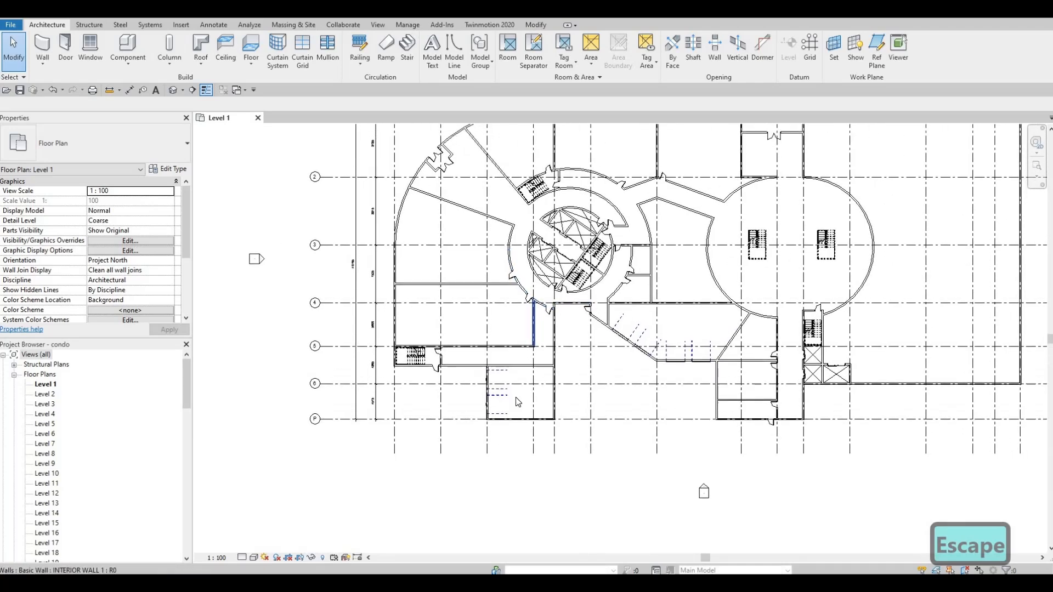
{"action": "middle_click_drag", "start_coordinate": [531, 401], "coordinate": [489, 378]}
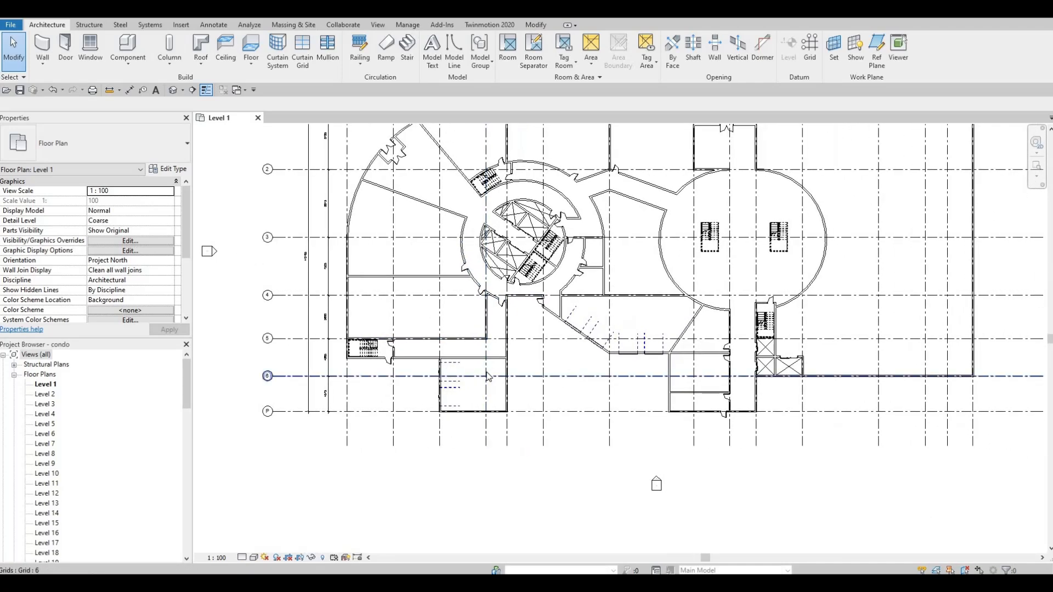
{"action": "scroll", "coordinate": [488, 378], "scroll_direction": "up", "scroll_amount": 1}
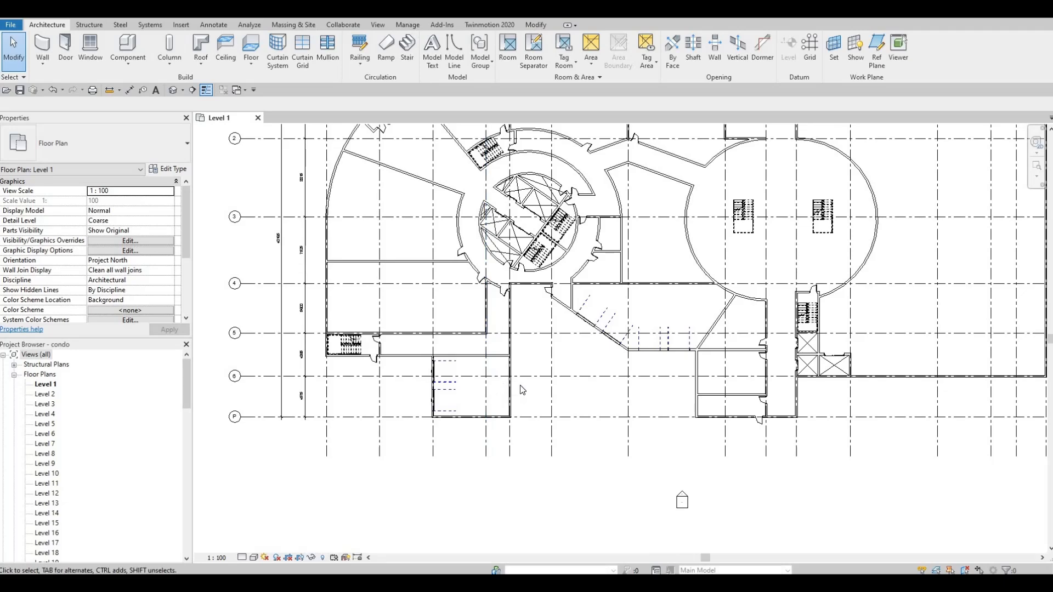
{"action": "middle_click_drag", "start_coordinate": [559, 348], "coordinate": [542, 375]}
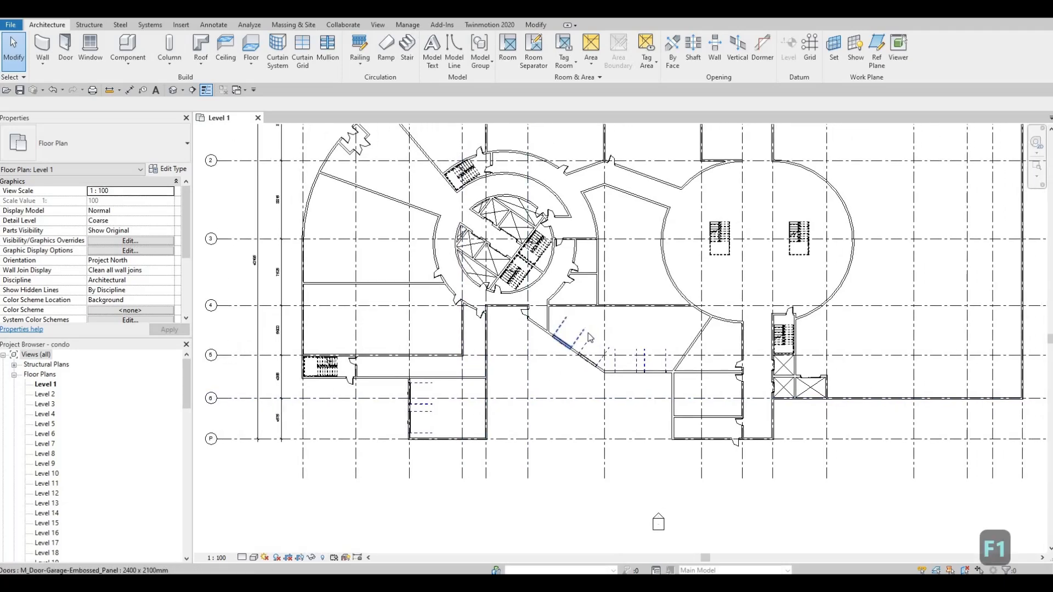
{"action": "scroll", "coordinate": [590, 337], "scroll_direction": "down", "scroll_amount": 2}
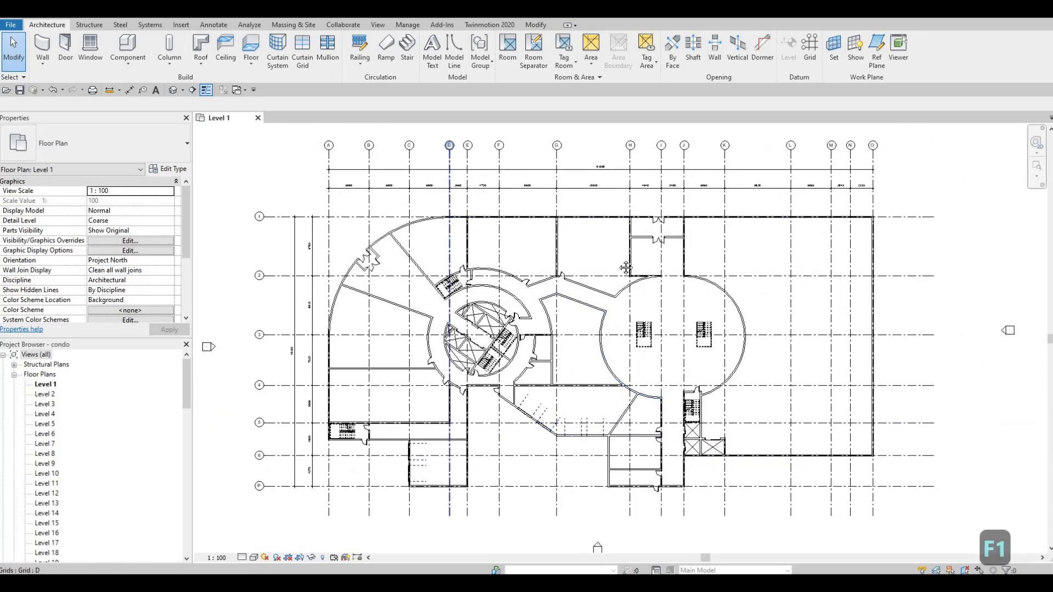
Start an assembled stair from Level 1 to Level 2 in the space east of the round hall, with a vertical 1000 mm wide first run of 8 risers.
{"action": "middle_click_drag", "start_coordinate": [780, 303], "coordinate": [717, 266]}
{"action": "scroll", "coordinate": [653, 265], "scroll_direction": "up", "scroll_amount": 3}
{"action": "scroll", "coordinate": [686, 214], "scroll_direction": "up", "scroll_amount": 2}
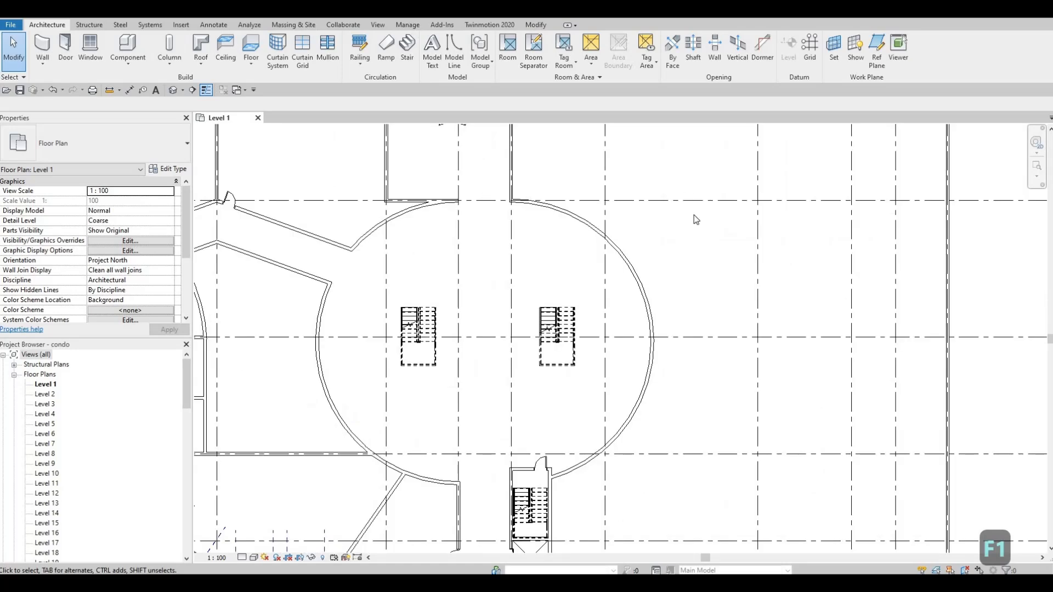
{"action": "scroll", "coordinate": [707, 208], "scroll_direction": "down", "scroll_amount": 1}
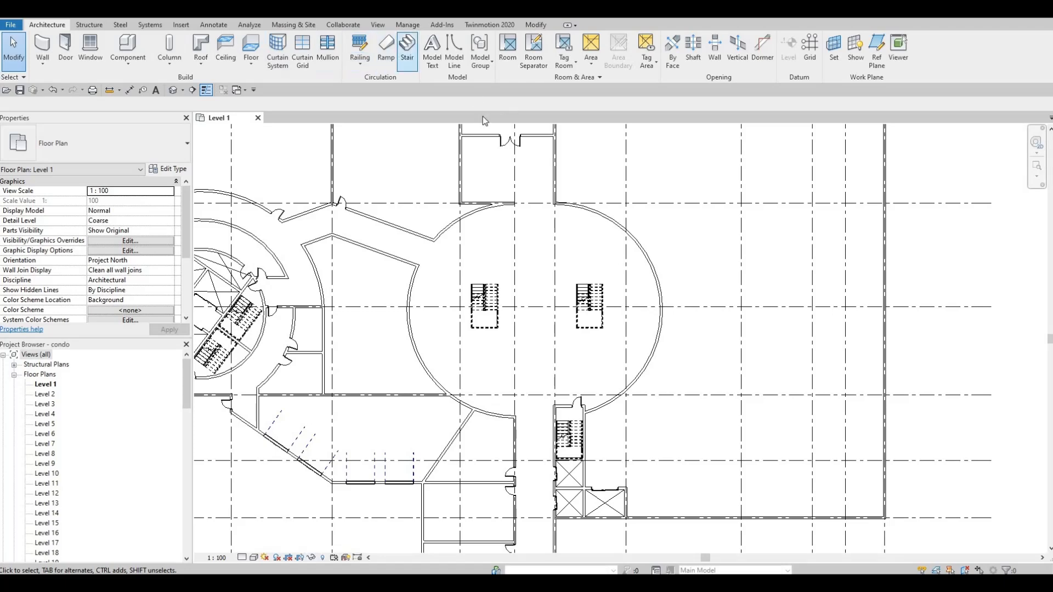
{"action": "middle_click_drag", "start_coordinate": [748, 200], "coordinate": [740, 186]}
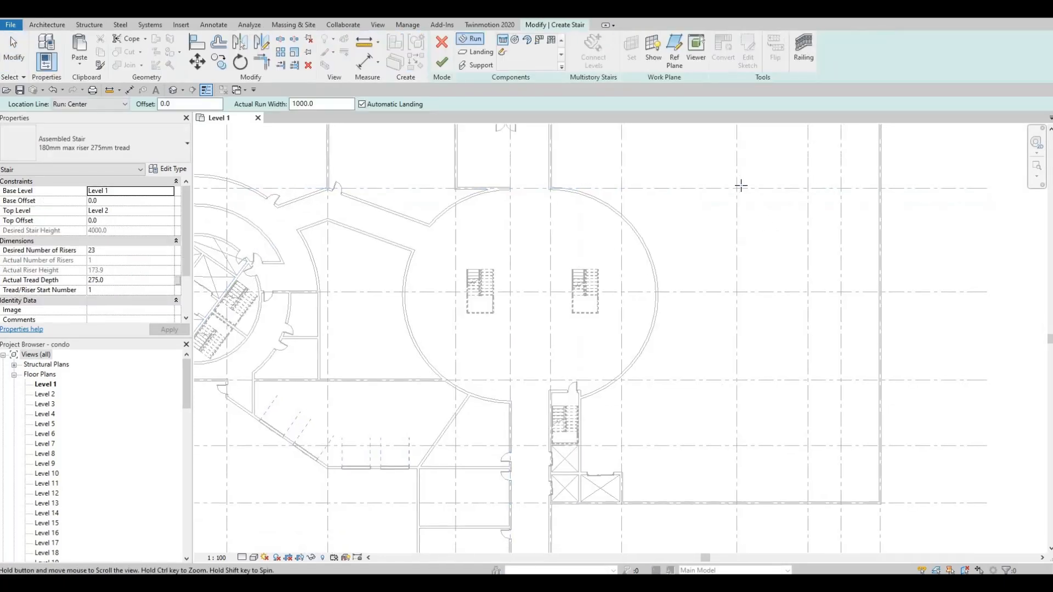
{"action": "scroll", "coordinate": [740, 186], "scroll_direction": "down", "scroll_amount": 1}
{"action": "middle_click_drag", "start_coordinate": [702, 152], "coordinate": [694, 194]}
{"action": "left_click", "coordinate": [695, 192]}
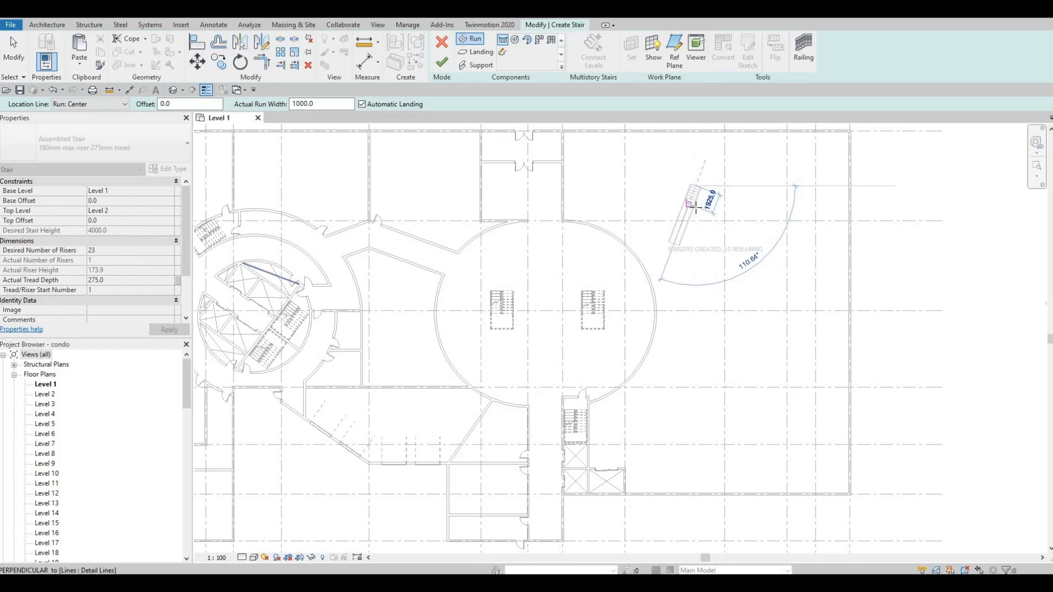
{"action": "scroll", "coordinate": [695, 207], "scroll_direction": "up", "scroll_amount": 2}
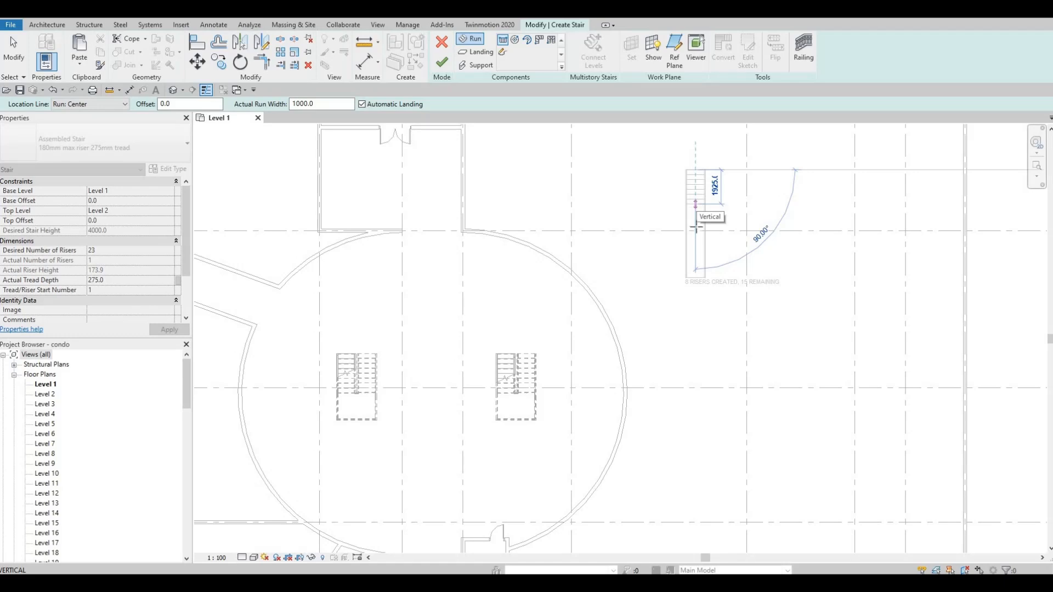
{"action": "left_click", "coordinate": [696, 228]}
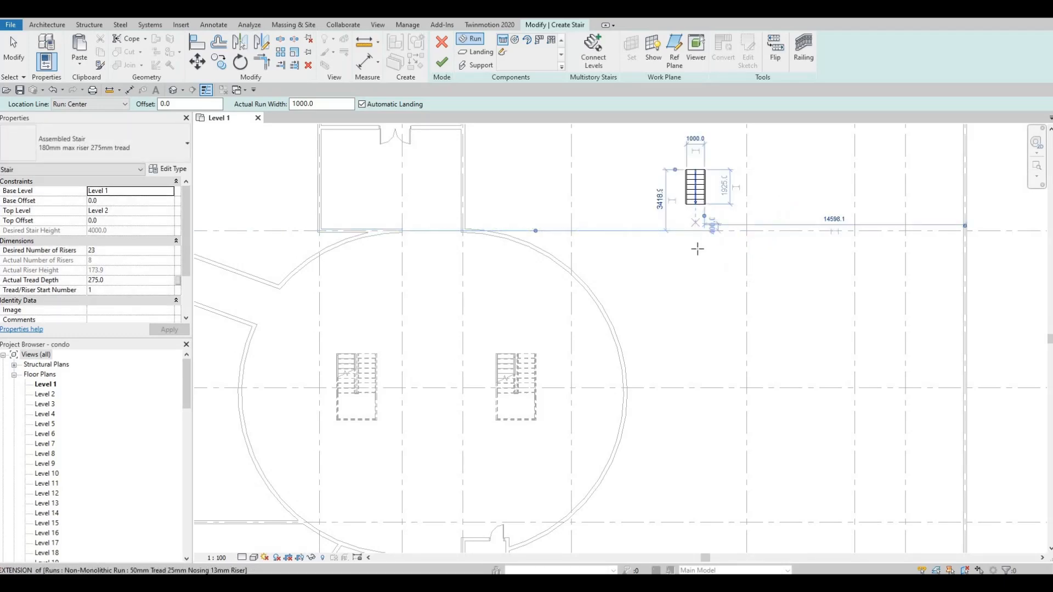
Add two more in-line runs of 8 and 7 risers with automatic landings between them, and finish the straight stair.
{"action": "left_click", "coordinate": [697, 249]}
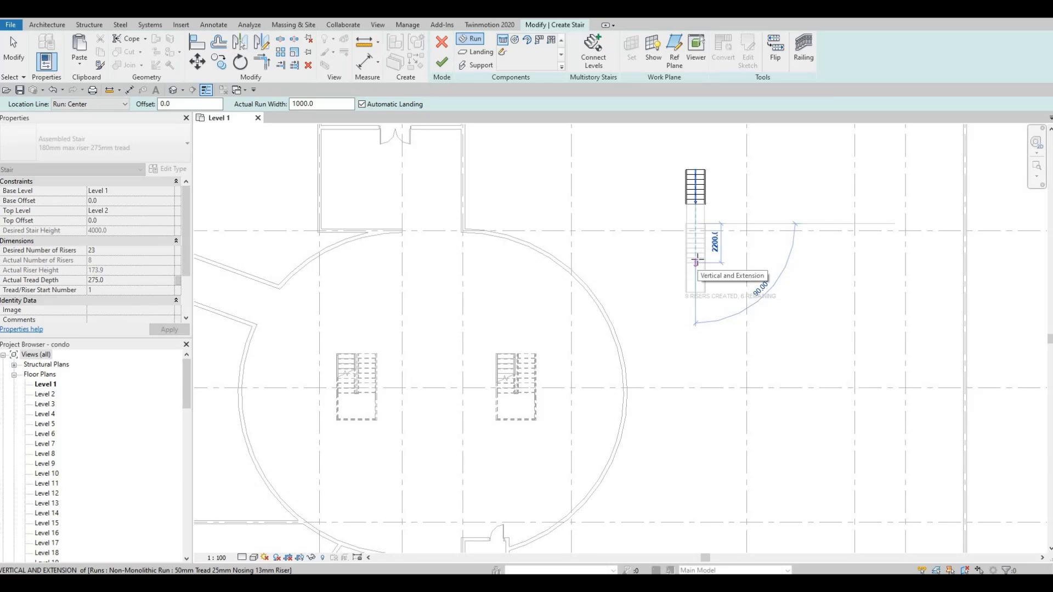
{"action": "left_click", "coordinate": [696, 276]}
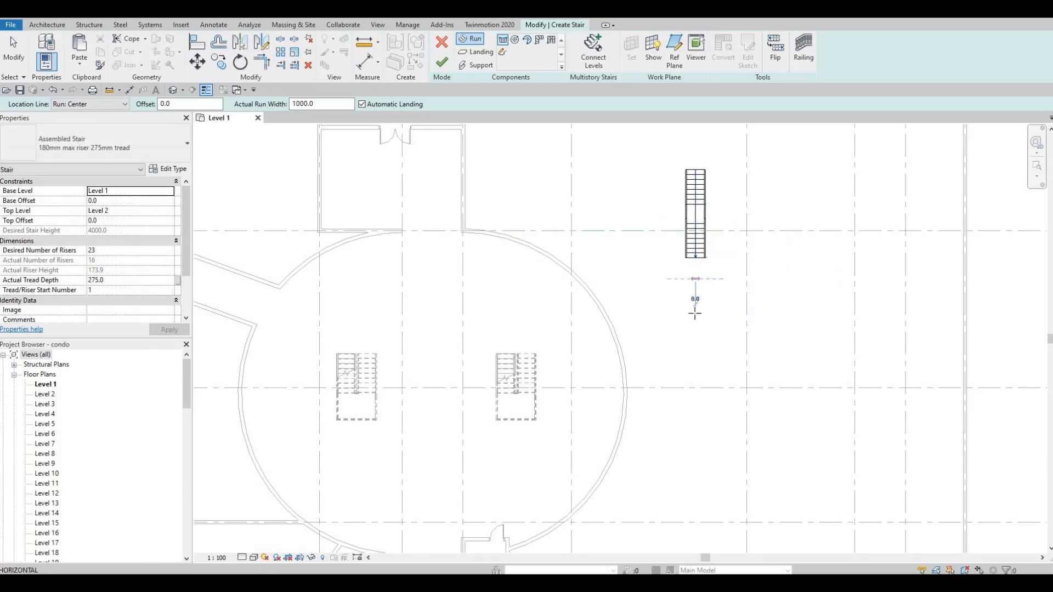
{"action": "left_click", "coordinate": [695, 280]}
{"action": "left_click", "coordinate": [698, 330]}
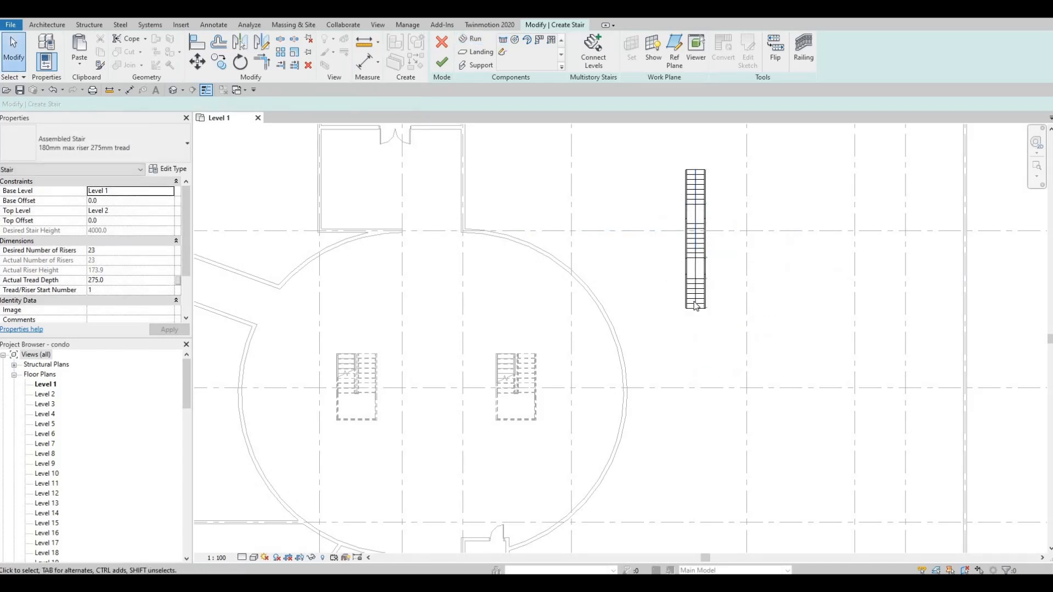
{"action": "key", "text": "Escape"}
{"action": "key", "text": "Escape"}
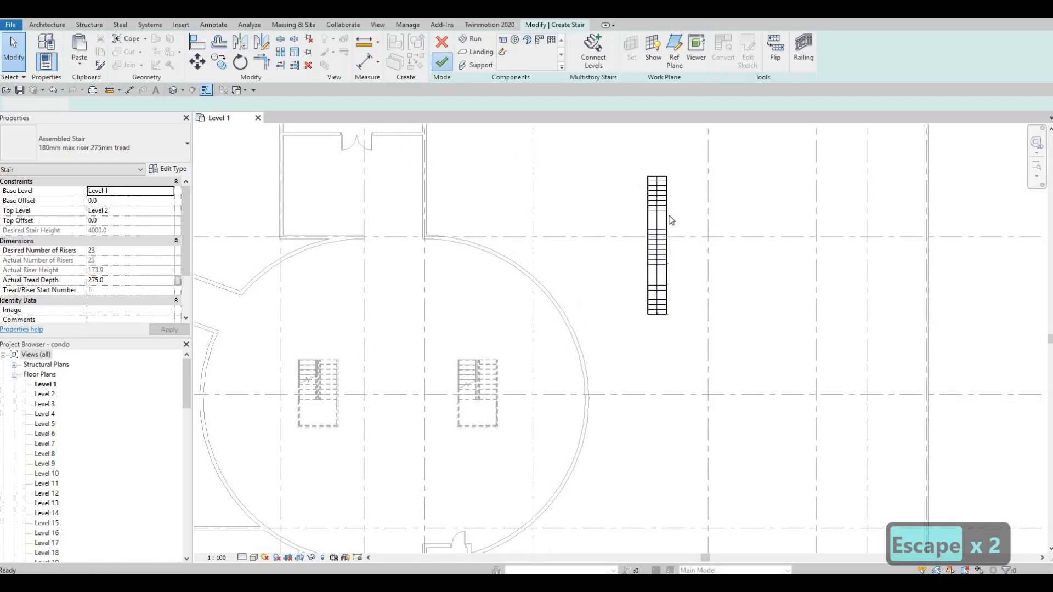
{"action": "key", "text": "Escape"}
Move the new straight stair just east of grid L, with its upper end on grid 2.
{"action": "left_click", "coordinate": [657, 206]}
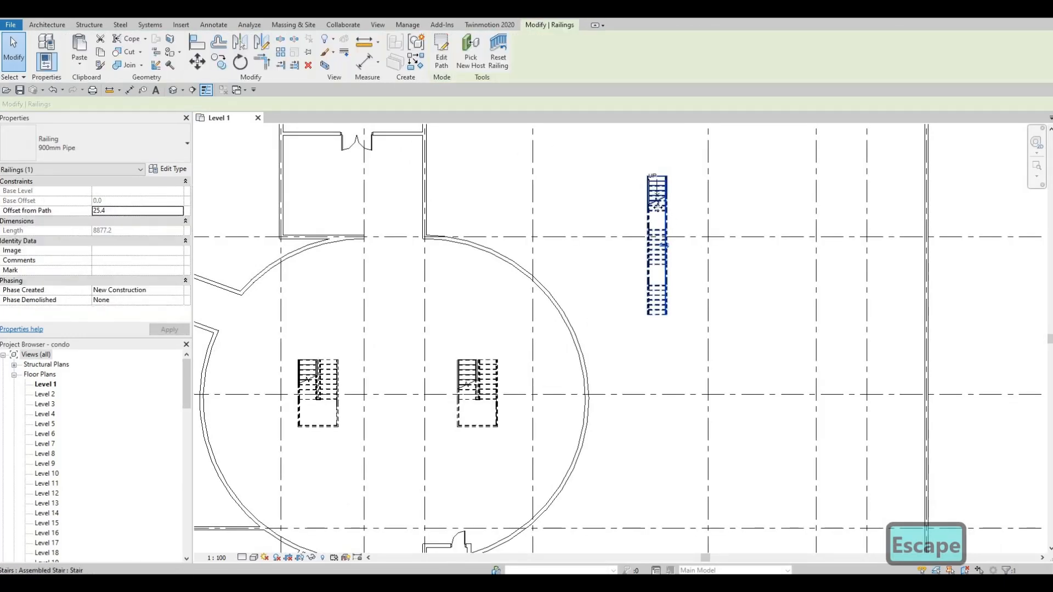
{"action": "key", "text": "Escape"}
{"action": "left_click", "coordinate": [662, 258]}
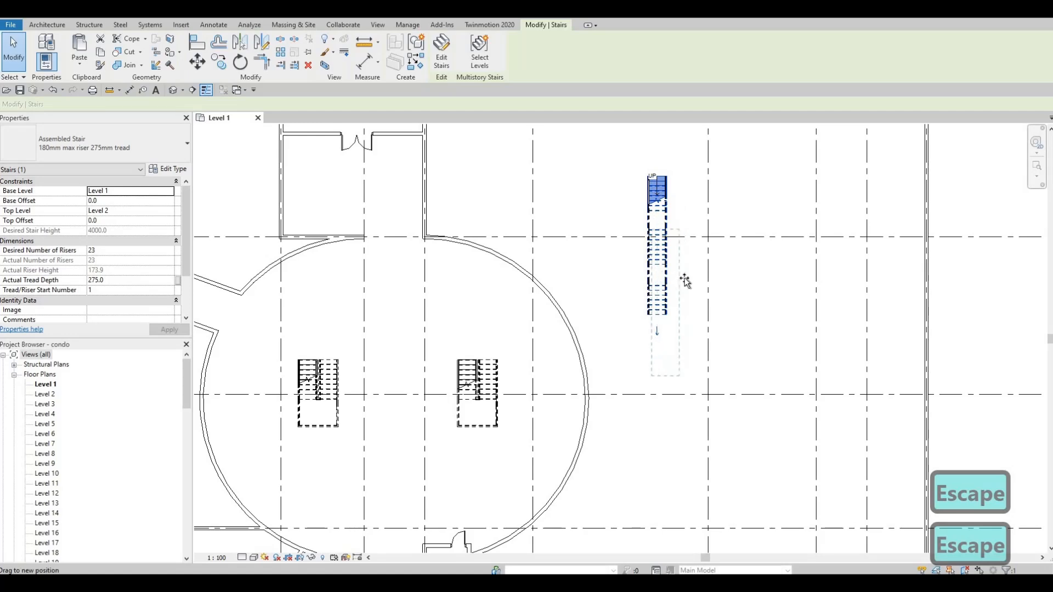
{"action": "left_click_drag", "start_coordinate": [713, 274], "coordinate": [722, 272]}
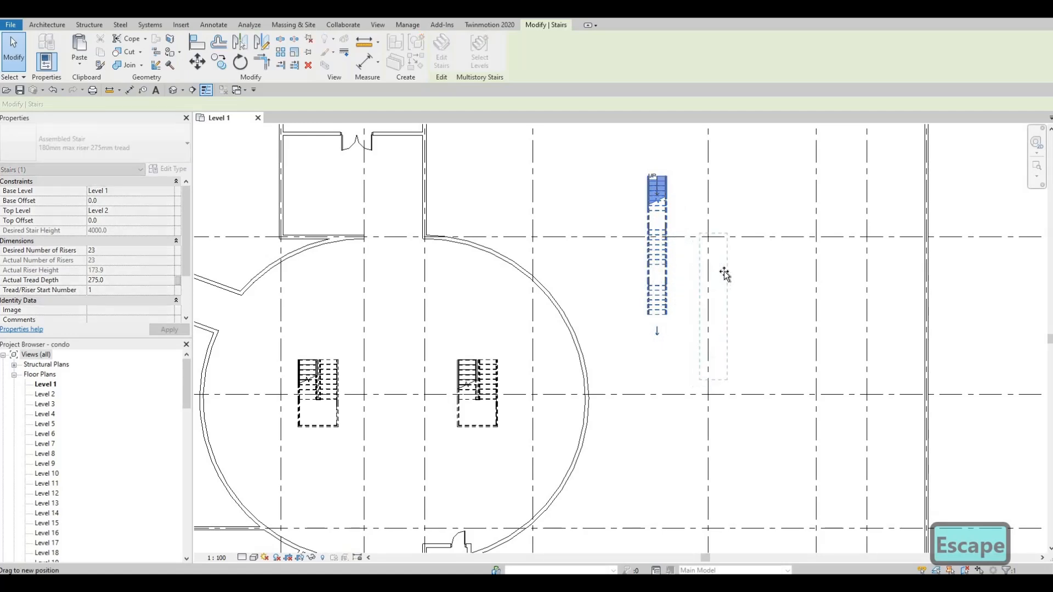
{"action": "key", "text": "Escape"}
{"action": "scroll", "coordinate": [682, 252], "scroll_direction": "down", "scroll_amount": 2}
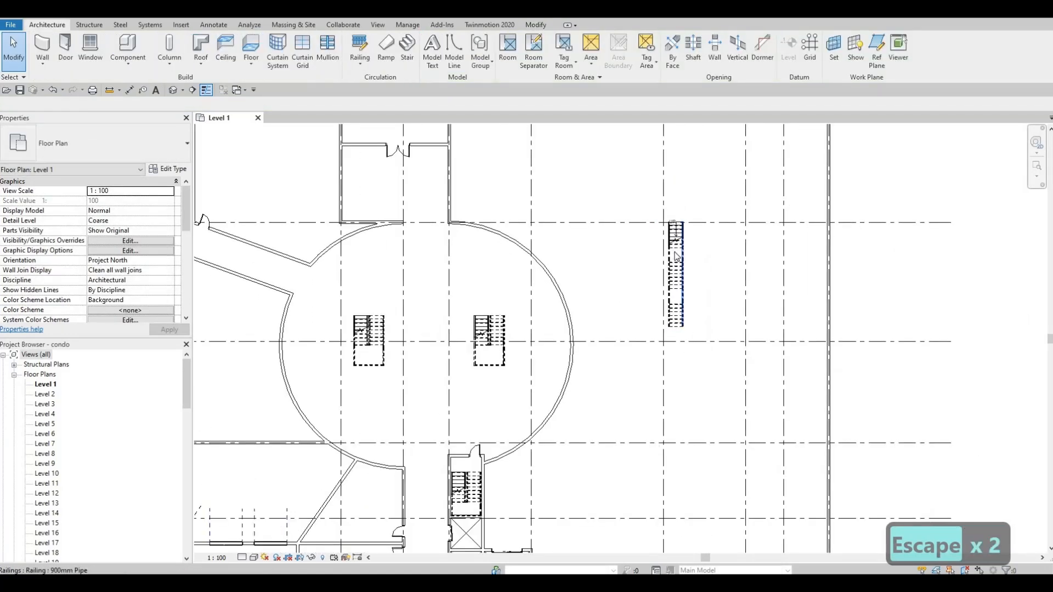
Mirror a copy of the straight stair about a vertical axis drawn just east of it.
{"action": "left_click", "coordinate": [676, 242]}
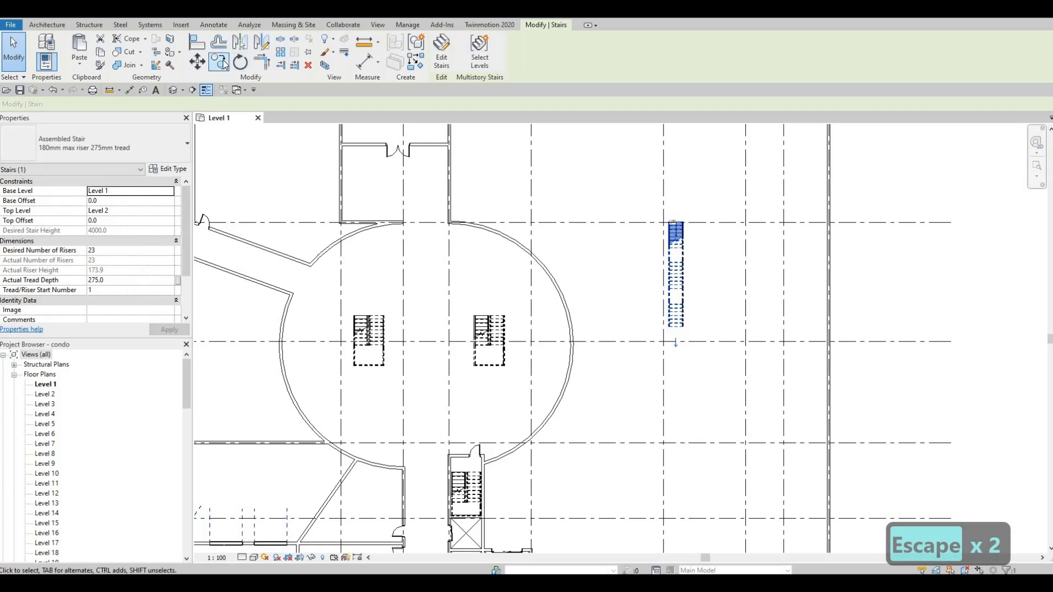
{"action": "left_click", "coordinate": [262, 42]}
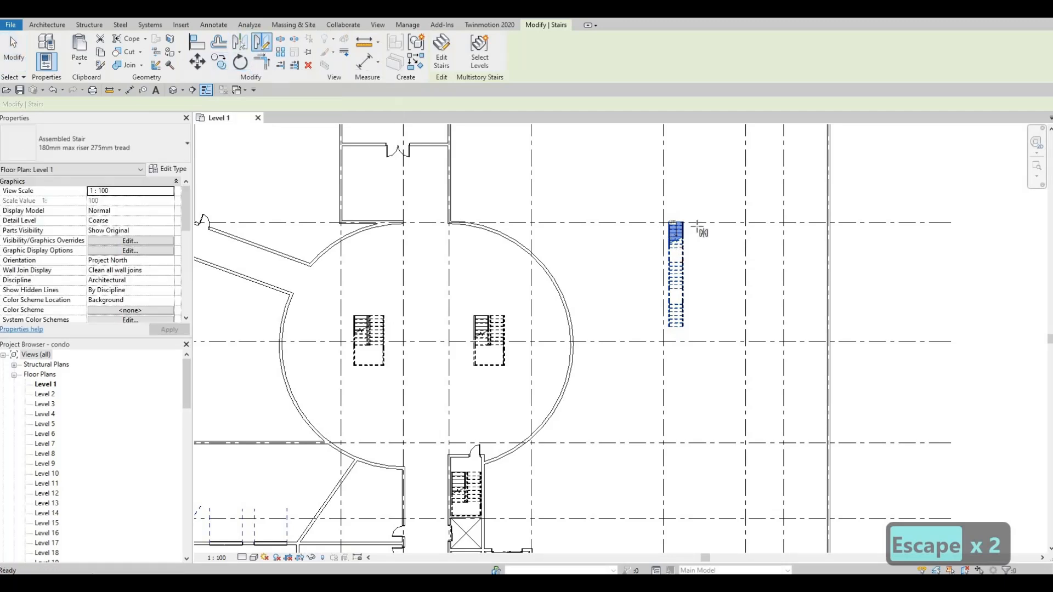
{"action": "left_click", "coordinate": [697, 223]}
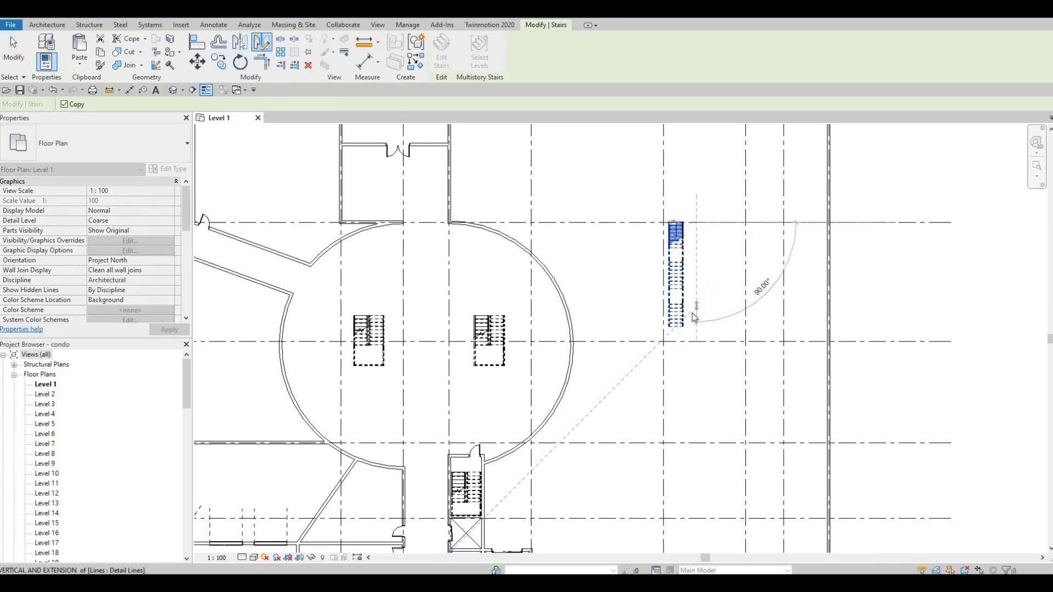
{"action": "left_click", "coordinate": [697, 317]}
{"action": "key", "text": "Escape"}
{"action": "key", "text": "Escape"}
{"action": "scroll", "coordinate": [708, 255], "scroll_direction": "up", "scroll_amount": 2}
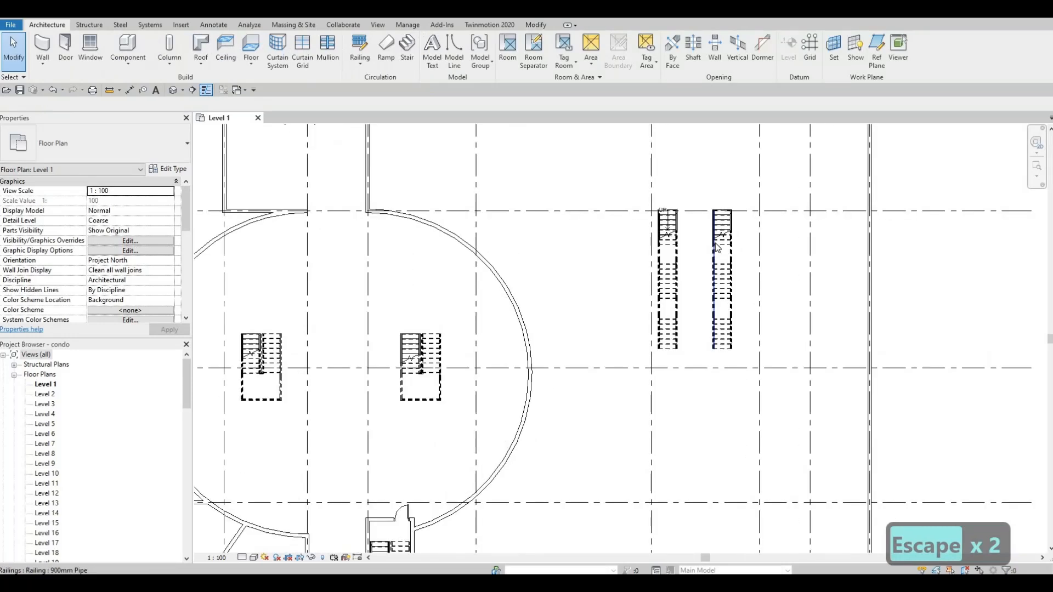
Move both straight stairs together to the northeast corner area, one on each side of grid N.
{"action": "left_click", "coordinate": [715, 239]}
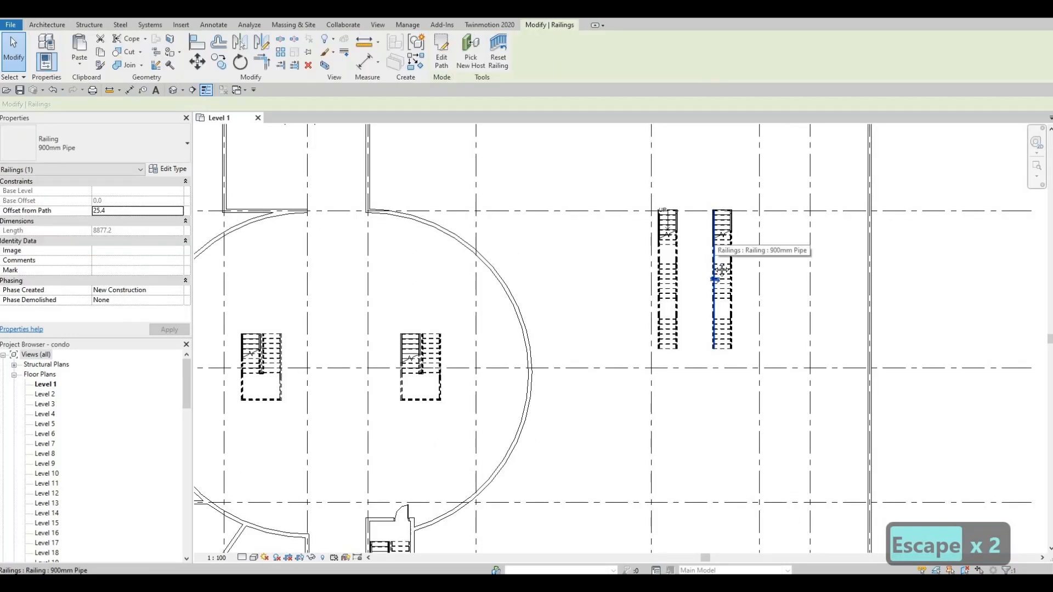
{"action": "scroll", "coordinate": [722, 269], "scroll_direction": "down", "scroll_amount": 1}
{"action": "mouse_move", "coordinate": [695, 243]}
{"action": "middle_mouse_down"}
{"action": "mouse_move", "coordinate": [687, 234]}
{"action": "mouse_move", "coordinate": [681, 257]}
{"action": "middle_mouse_up"}
{"action": "middle_click_drag", "start_coordinate": [581, 208], "coordinate": [571, 214]}
{"action": "key", "text": "Escape"}
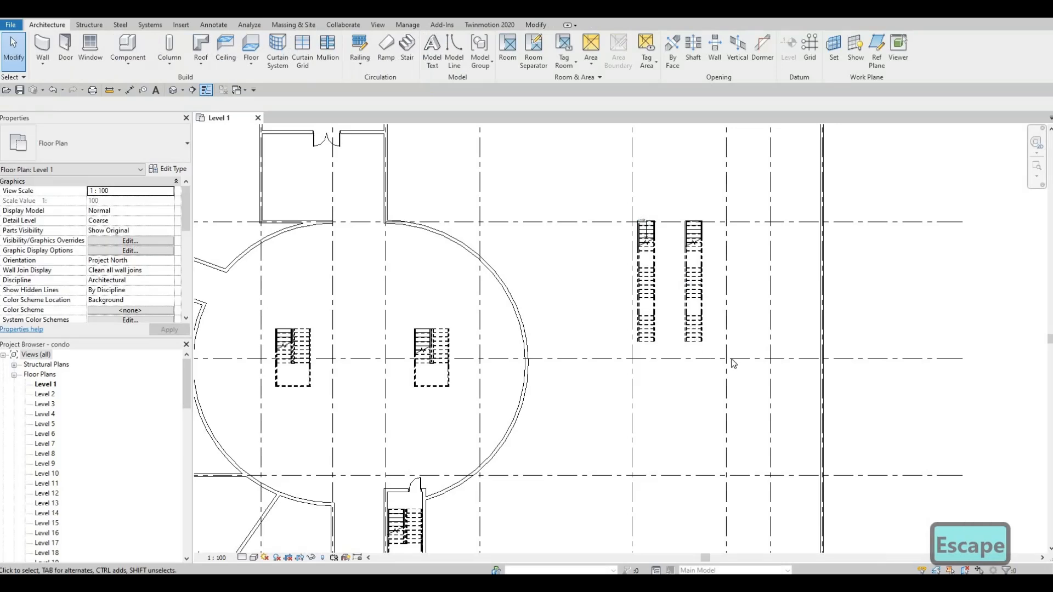
{"action": "left_click_drag", "start_coordinate": [583, 198], "coordinate": [706, 345]}
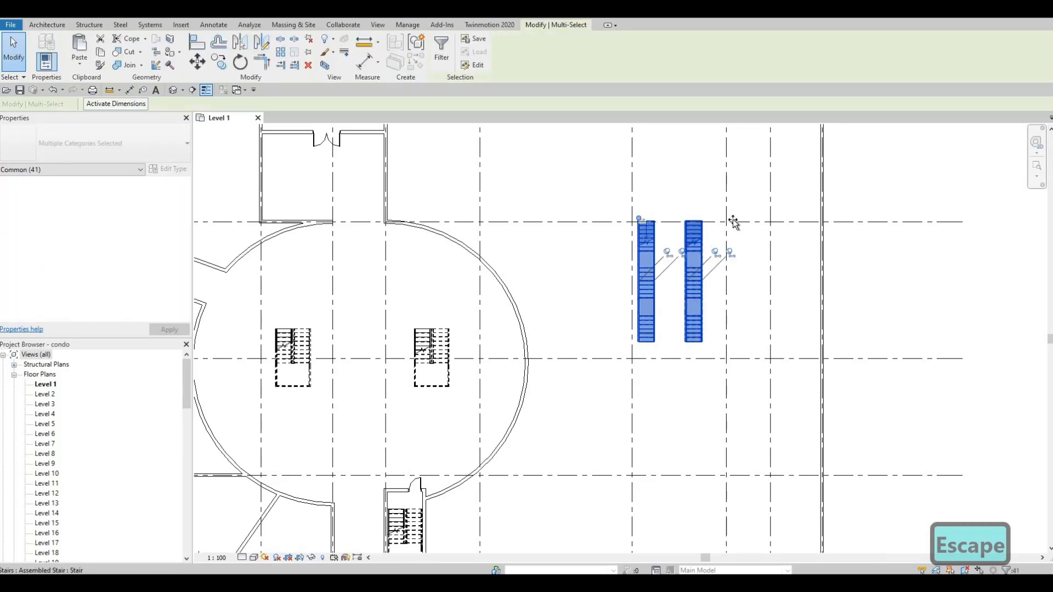
{"action": "left_click_drag", "start_coordinate": [771, 211], "coordinate": [785, 193]}
{"action": "key", "text": "Escape"}
{"action": "key", "text": "Escape"}
Nudge the western straight stair east until only a narrow gap separates it from the other one.
{"action": "left_click", "coordinate": [752, 187]}
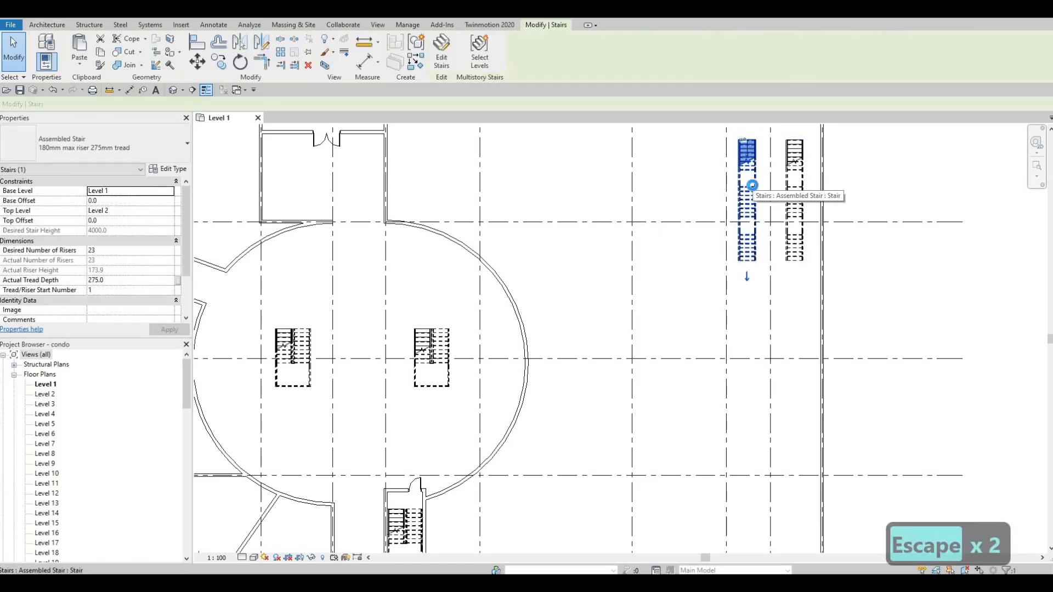
{"action": "key", "text": "Right"}
{"action": "key", "text": "Right"}
{"action": "key", "text": "Right"}
{"action": "key", "text": "Right"}
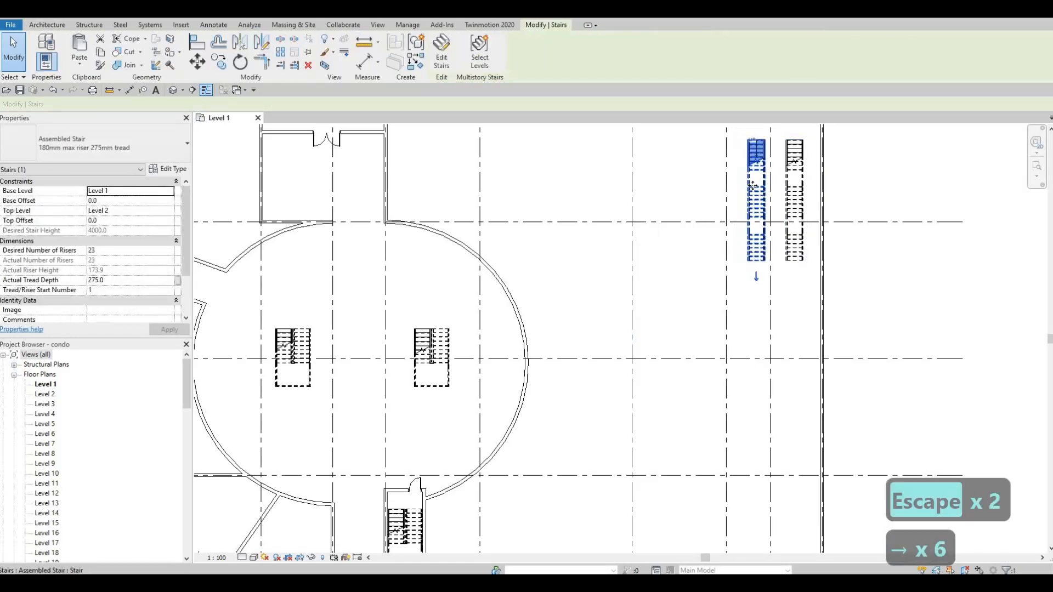
{"action": "key", "text": "Right"}
{"action": "key", "text": "Right"}
{"action": "key", "text": "Right"}
{"action": "key", "text": "Right"}
{"action": "key", "text": "Right"}
{"action": "key", "text": "Right"}
{"action": "key", "text": "Right"}
{"action": "key", "text": "Right"}
{"action": "key", "text": "Right"}
{"action": "key", "text": "Right"}
{"action": "key", "text": "Right"}
{"action": "key", "text": "Right"}
{"action": "key", "text": "Right"}
{"action": "key", "text": "Right"}
{"action": "key", "text": "Right"}
{"action": "key", "text": "Right"}
{"action": "key", "text": "Right"}
{"action": "key", "text": "Right"}
{"action": "key", "text": "Right"}
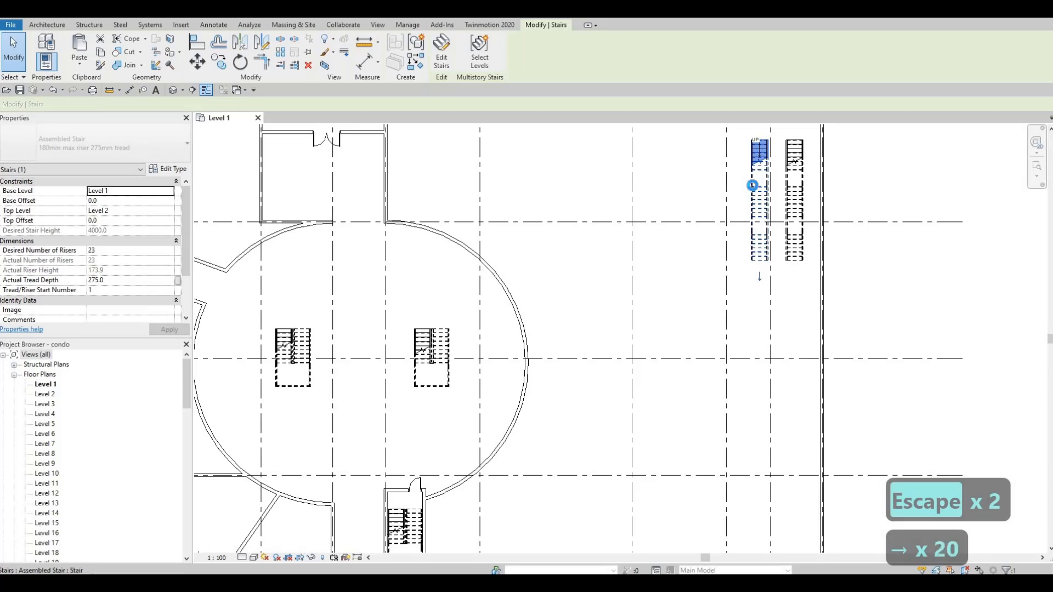
{"action": "key", "text": "Escape"}
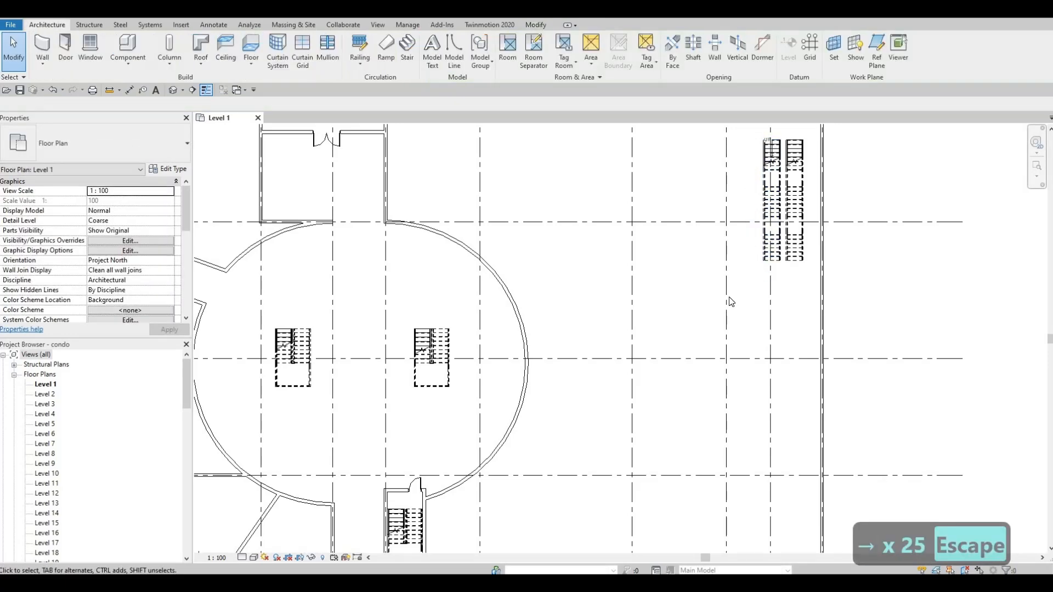
Nudge the pair of straight stairs east together, closer to the exterior wall on grid O.
{"action": "middle_click_drag", "start_coordinate": [762, 216], "coordinate": [734, 334]}
{"action": "scroll", "coordinate": [734, 335], "scroll_direction": "down", "scroll_amount": 1}
{"action": "mouse_move", "coordinate": [762, 291]}
{"action": "middle_mouse_down"}
{"action": "mouse_move", "coordinate": [760, 255]}
{"action": "mouse_move", "coordinate": [736, 244]}
{"action": "mouse_move", "coordinate": [770, 283]}
{"action": "middle_mouse_up"}
{"action": "scroll", "coordinate": [762, 260], "scroll_direction": "down", "scroll_amount": 1}
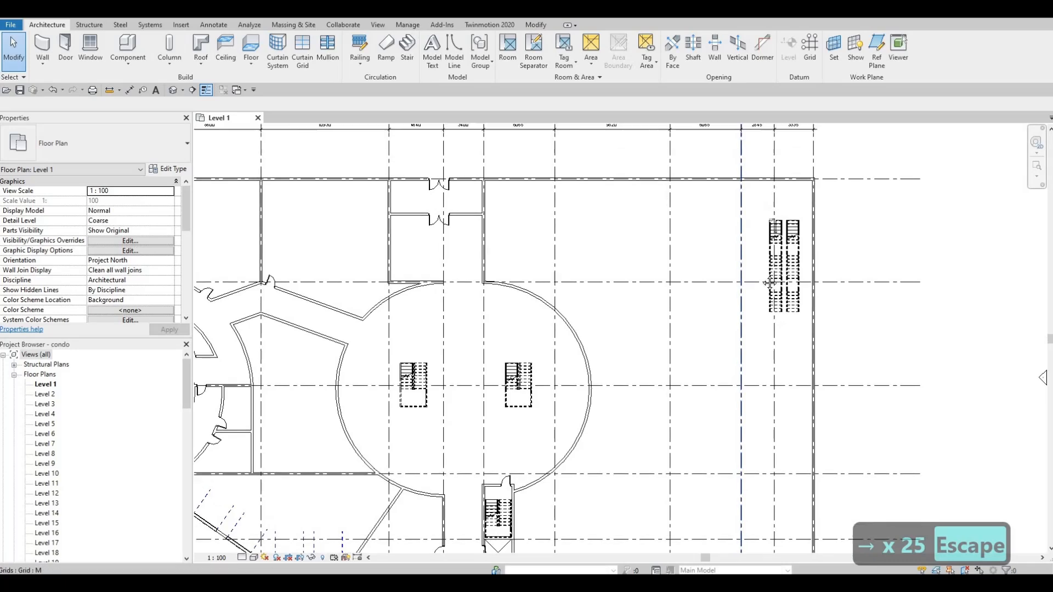
{"action": "scroll", "coordinate": [762, 249], "scroll_direction": "up", "scroll_amount": 1}
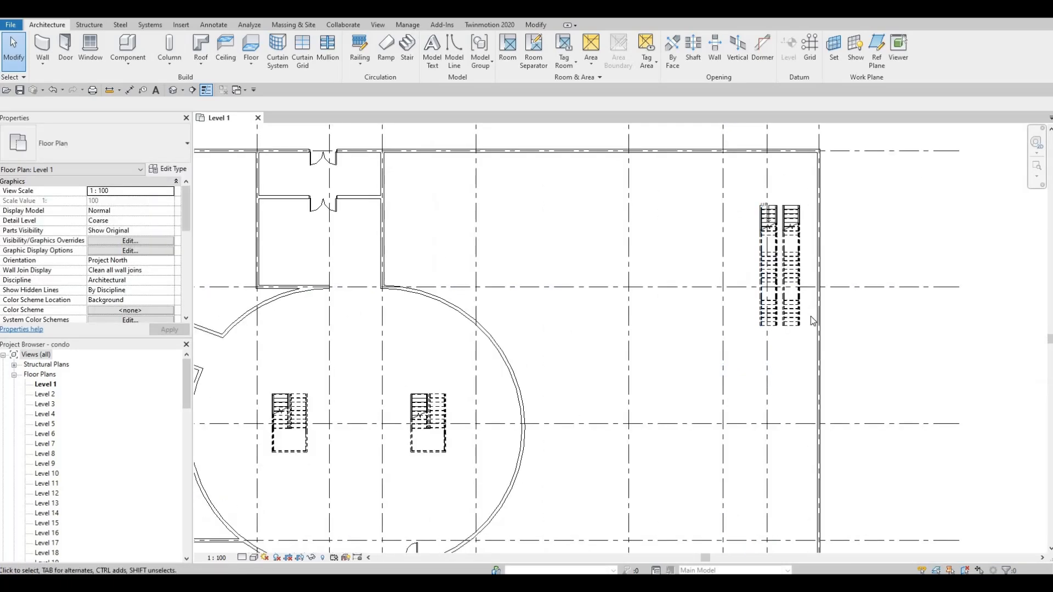
{"action": "left_click_drag", "start_coordinate": [742, 187], "coordinate": [801, 344]}
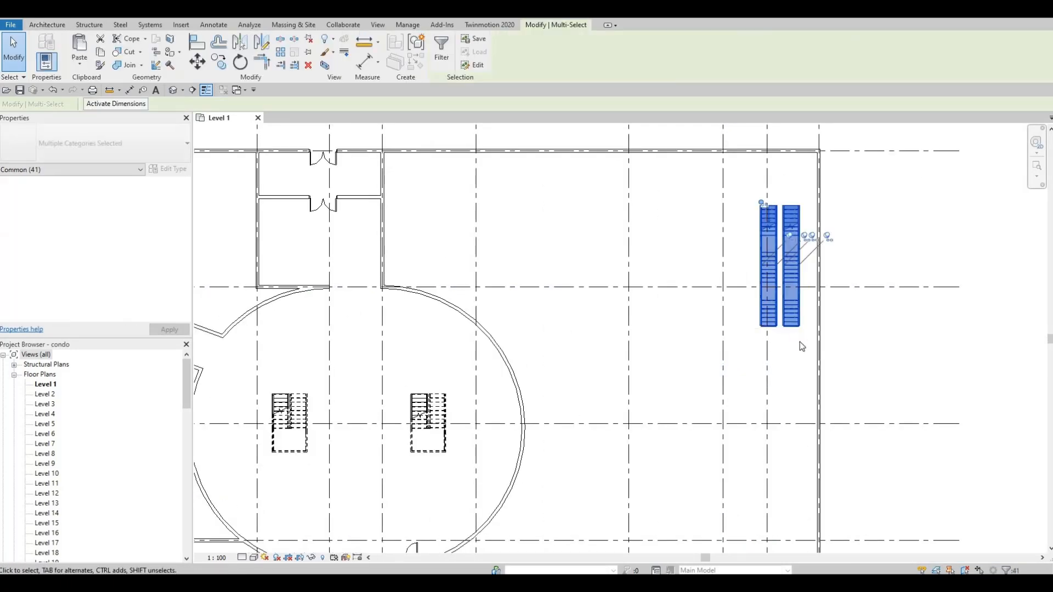
{"action": "key", "text": "Right"}
{"action": "key", "text": "Right"}
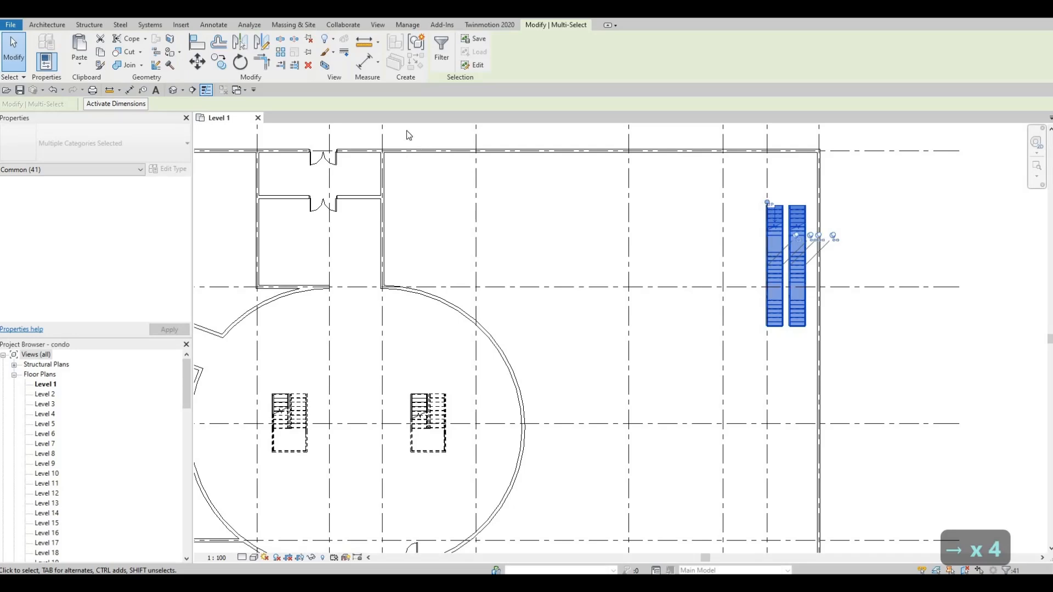
{"action": "key", "text": "Escape"}
{"action": "key", "text": "Escape"}
Examine the position of the paired stairs and the overall layout of the Level 1 plan.
{"action": "scroll", "coordinate": [534, 147], "scroll_direction": "down", "scroll_amount": 3}
{"action": "middle_click_drag", "start_coordinate": [522, 243], "coordinate": [584, 216]}
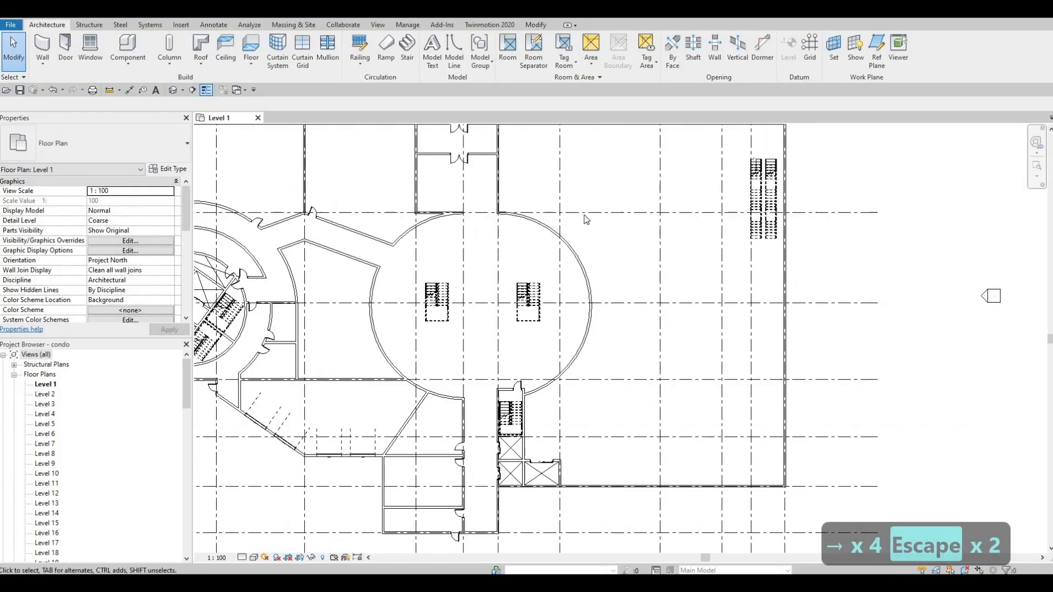
{"action": "mouse_move", "coordinate": [718, 176]}
{"action": "middle_mouse_down"}
{"action": "mouse_move", "coordinate": [736, 268]}
{"action": "mouse_move", "coordinate": [730, 161]}
{"action": "middle_mouse_up"}
{"action": "scroll", "coordinate": [730, 160], "scroll_direction": "down", "scroll_amount": 1}
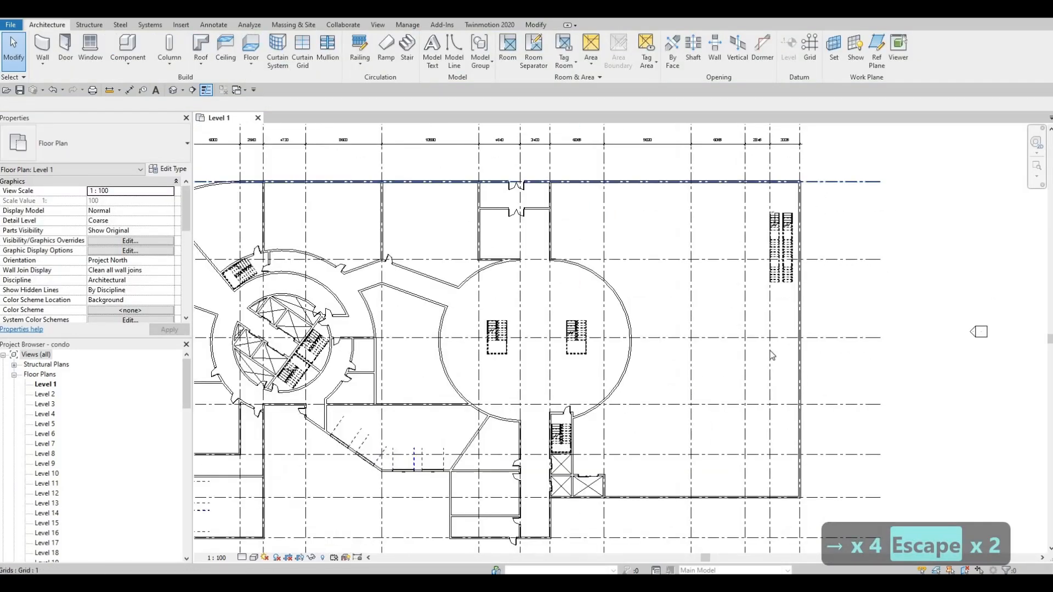
{"action": "middle_click_drag", "start_coordinate": [768, 361], "coordinate": [715, 342]}
{"action": "scroll", "coordinate": [814, 240], "scroll_direction": "down", "scroll_amount": 3}
{"action": "key", "text": "Escape"}
{"action": "middle_click_drag", "start_coordinate": [532, 255], "coordinate": [602, 211]}
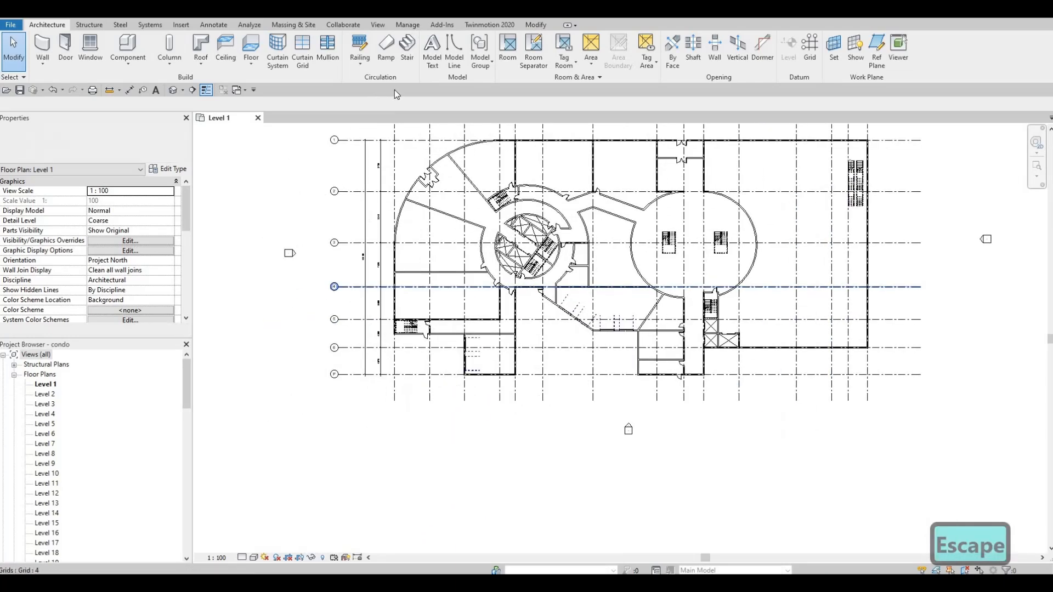
{"action": "key", "text": "Escape"}
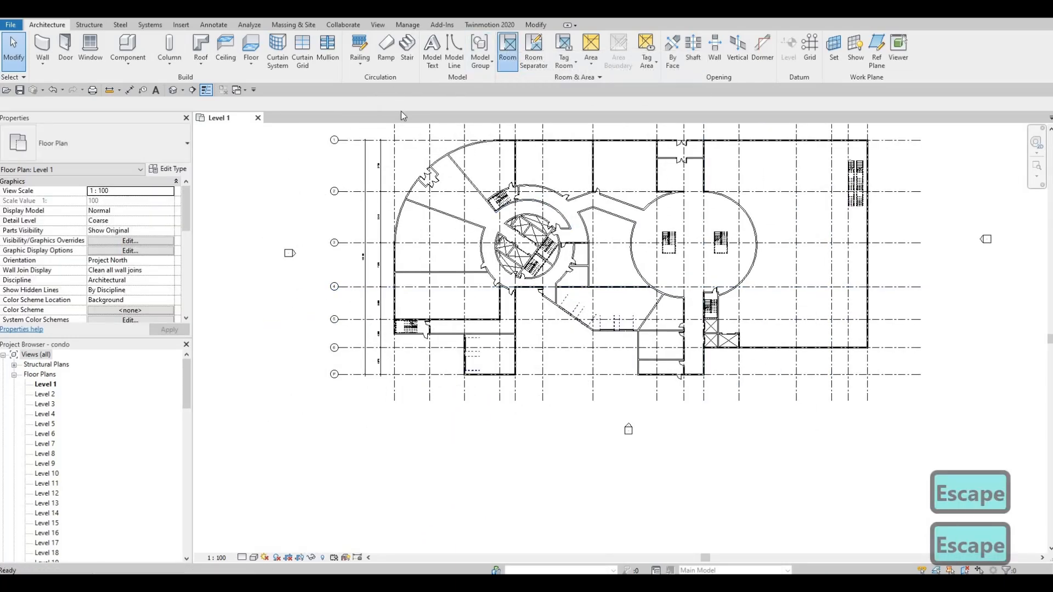
Place tagged rooms in the three adjoining spaces along the north wall, west of the northern double-door vestibule.
{"action": "left_click", "coordinate": [507, 50]}
{"action": "scroll", "coordinate": [499, 171], "scroll_direction": "up", "scroll_amount": 5}
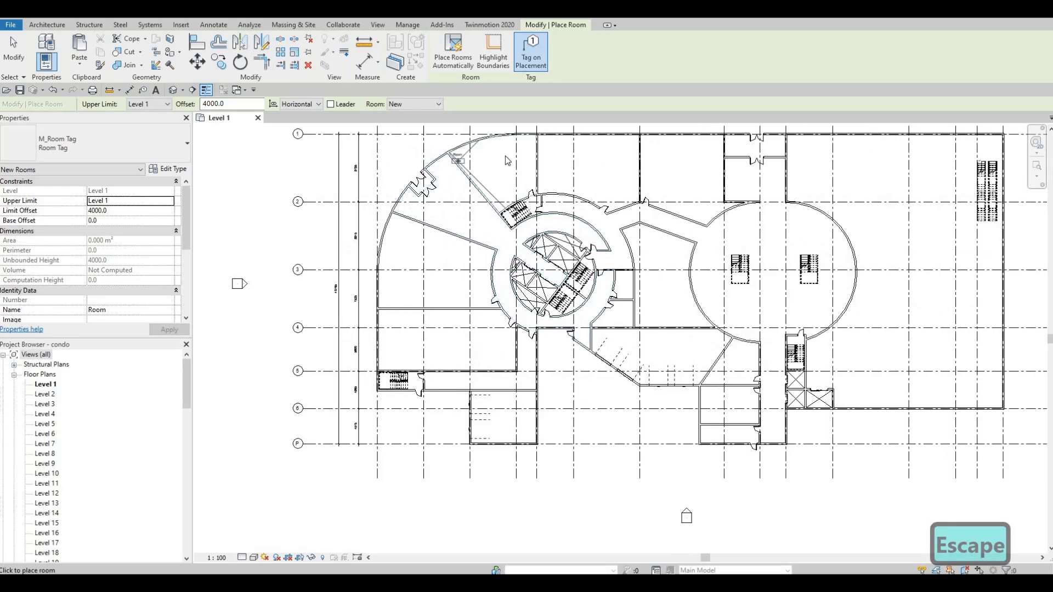
{"action": "middle_click_drag", "start_coordinate": [516, 180], "coordinate": [517, 198]}
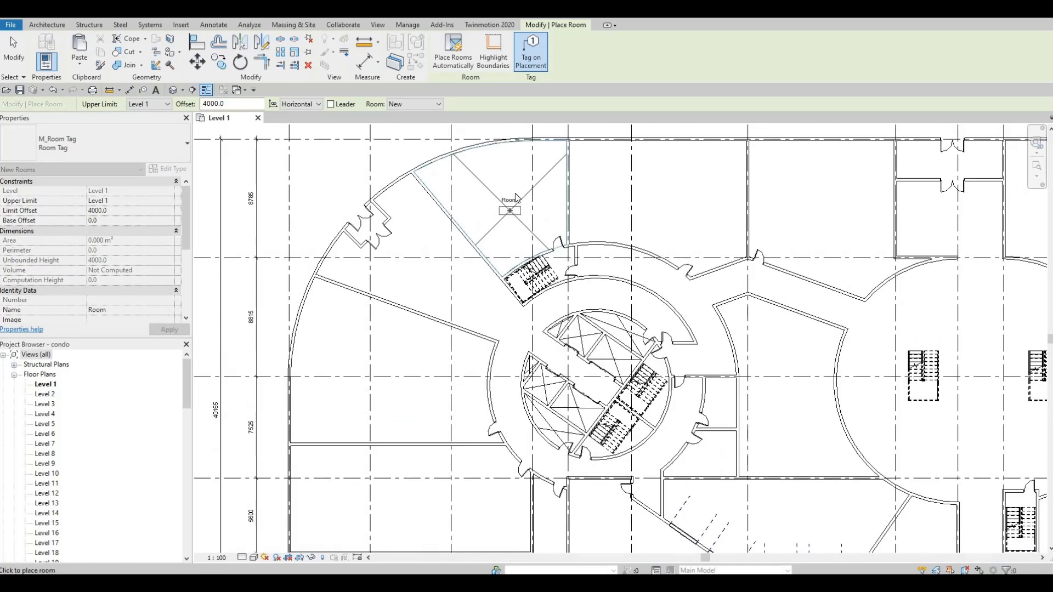
{"action": "left_click", "coordinate": [514, 193]}
{"action": "left_click", "coordinate": [661, 194]}
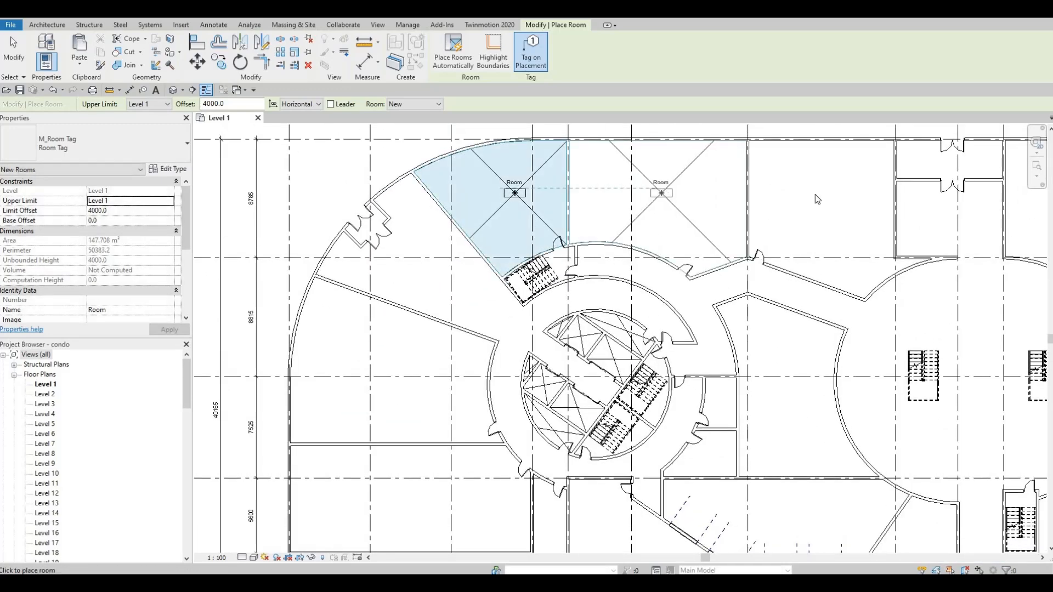
{"action": "left_click", "coordinate": [815, 193]}
Place tagged rooms in the circular hall, the northern double-door vestibule and the large open space to the east.
{"action": "middle_click_drag", "start_coordinate": [883, 203], "coordinate": [589, 230]}
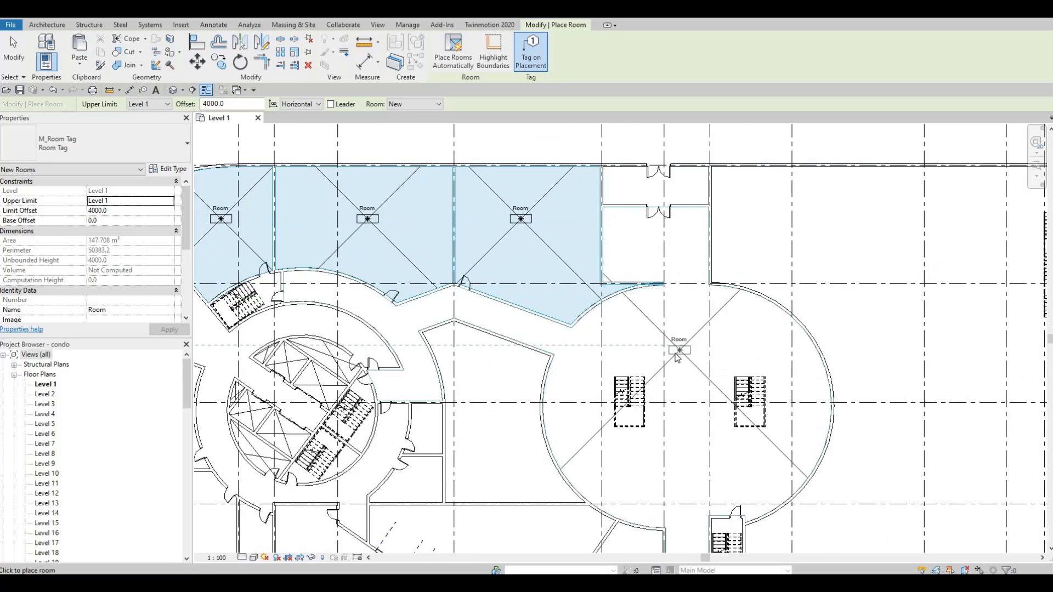
{"action": "middle_click_drag", "start_coordinate": [692, 423], "coordinate": [679, 375]}
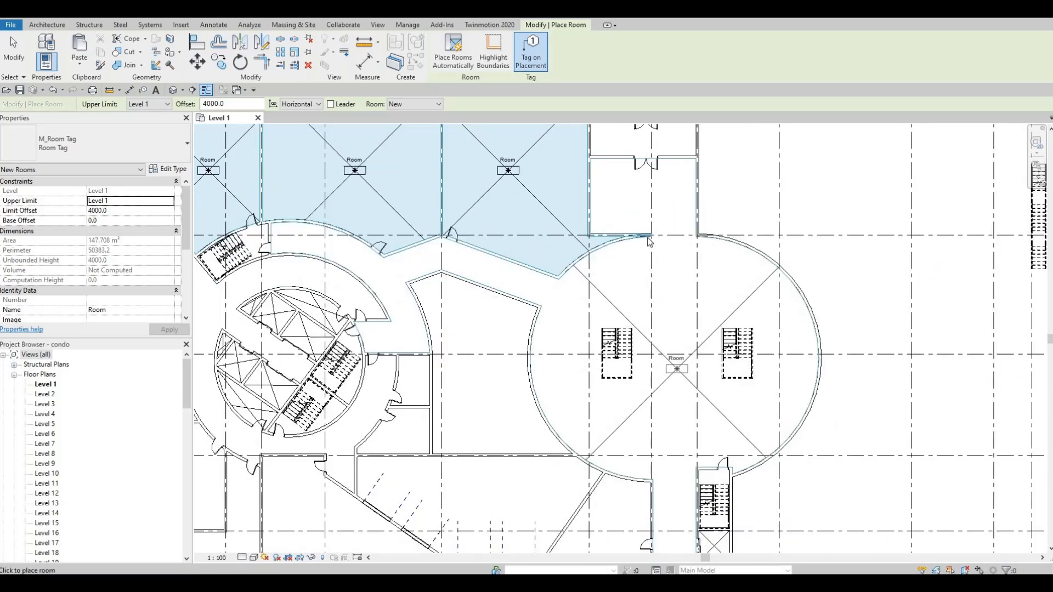
{"action": "left_click", "coordinate": [670, 298]}
{"action": "scroll", "coordinate": [669, 297], "scroll_direction": "down", "scroll_amount": 2}
{"action": "scroll", "coordinate": [658, 286], "scroll_direction": "up", "scroll_amount": 4}
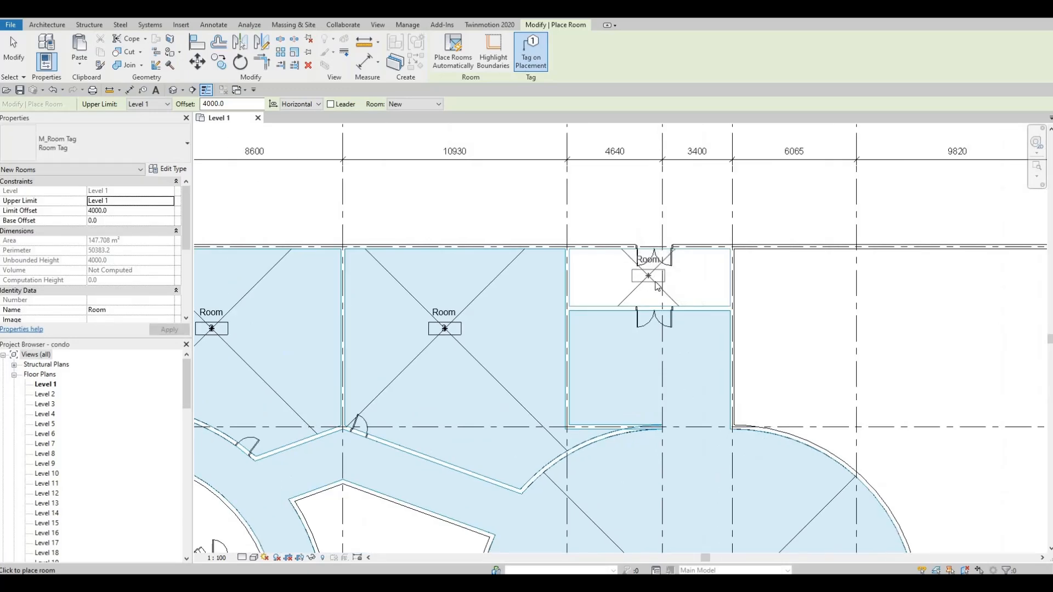
{"action": "left_click", "coordinate": [655, 281]}
{"action": "scroll", "coordinate": [955, 363], "scroll_direction": "down", "scroll_amount": 1}
{"action": "middle_click_drag", "start_coordinate": [954, 363], "coordinate": [583, 205]}
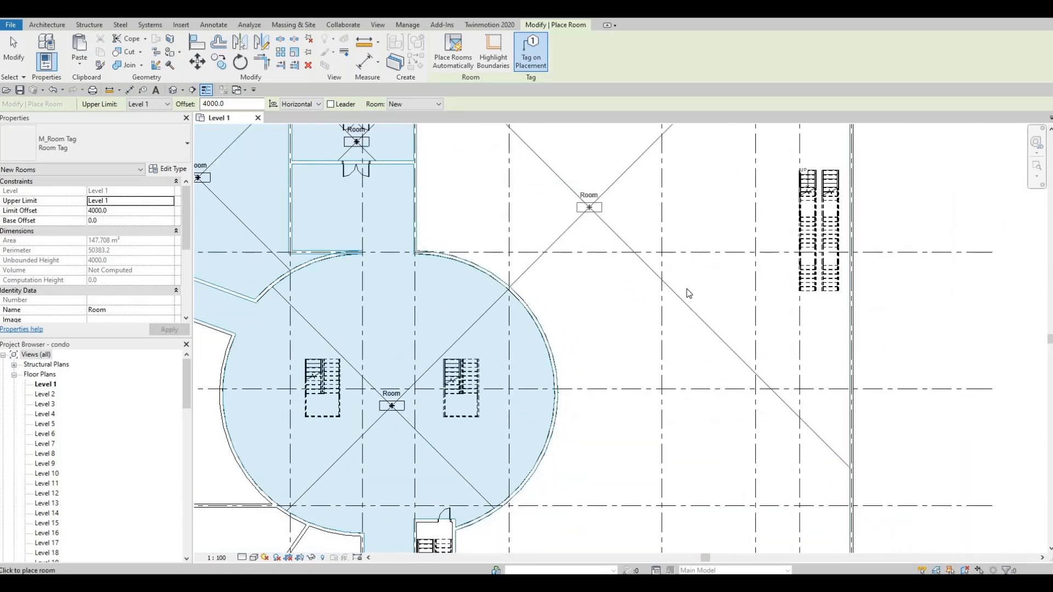
{"action": "left_click", "coordinate": [708, 212]}
Place tagged rooms in the space west of the circular hall, the two small rooms beside it and the angled room to the south.
{"action": "scroll", "coordinate": [708, 211], "scroll_direction": "down", "scroll_amount": 3}
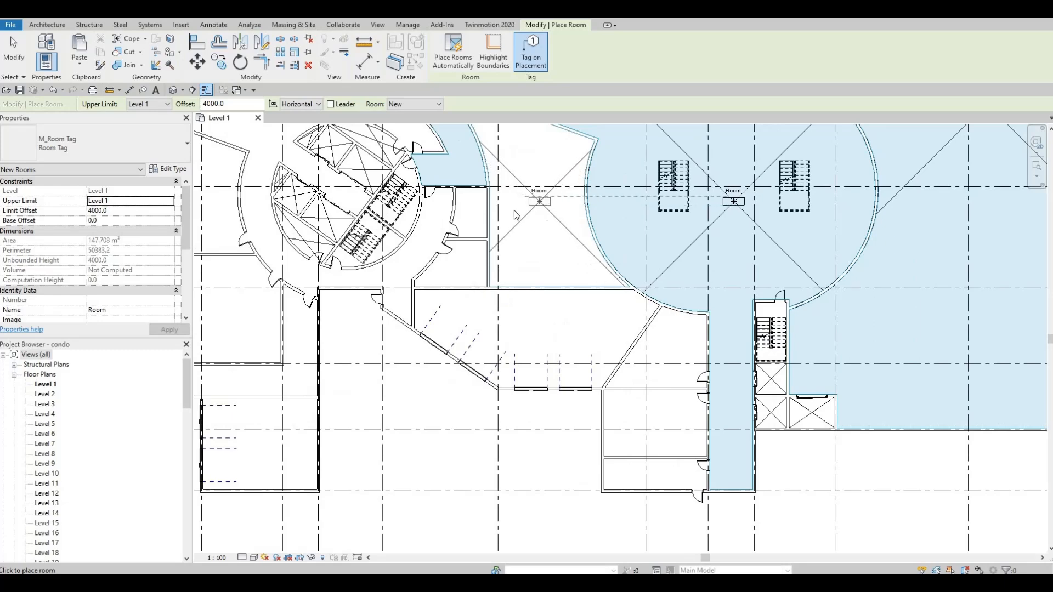
{"action": "scroll", "coordinate": [466, 214], "scroll_direction": "up", "scroll_amount": 3}
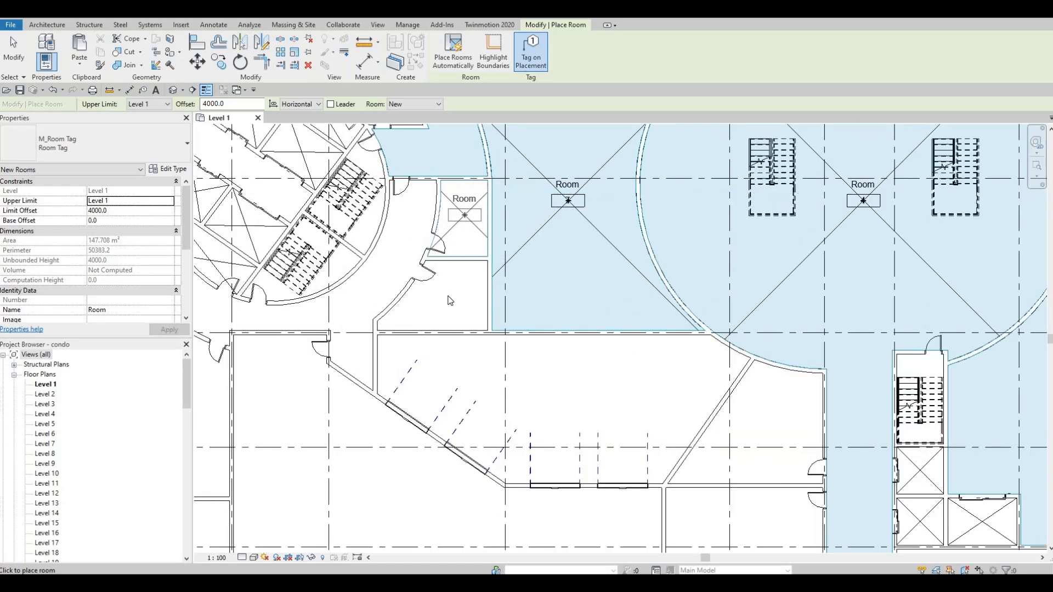
{"action": "left_click", "coordinate": [573, 385]}
Place tagged rooms in the slanted-wall room and the two rectangular rooms below it, west of the southern corridor.
{"action": "middle_click_drag", "start_coordinate": [625, 382], "coordinate": [588, 243]}
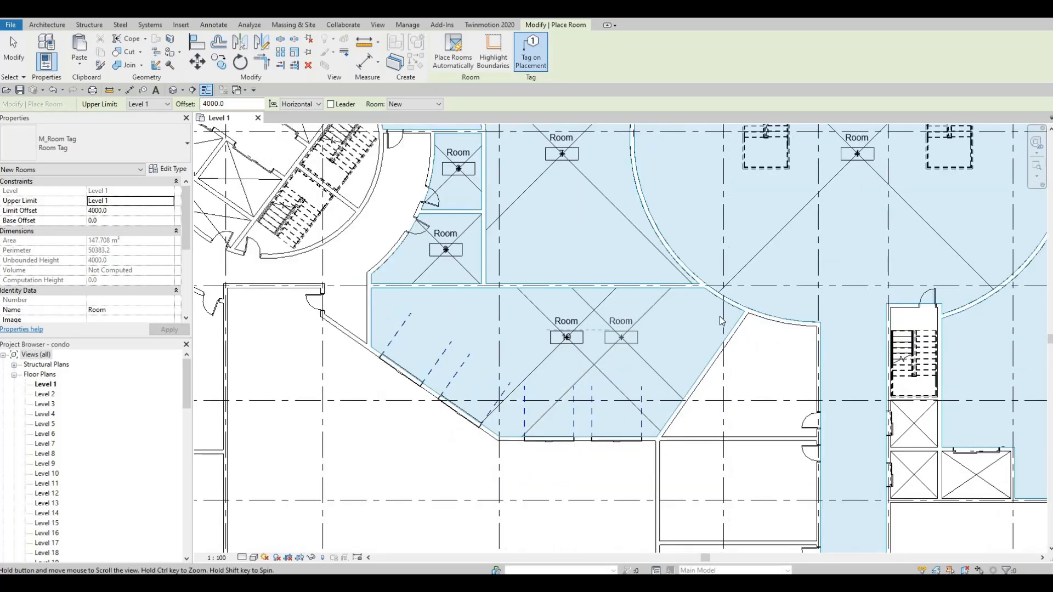
{"action": "left_click", "coordinate": [728, 291]}
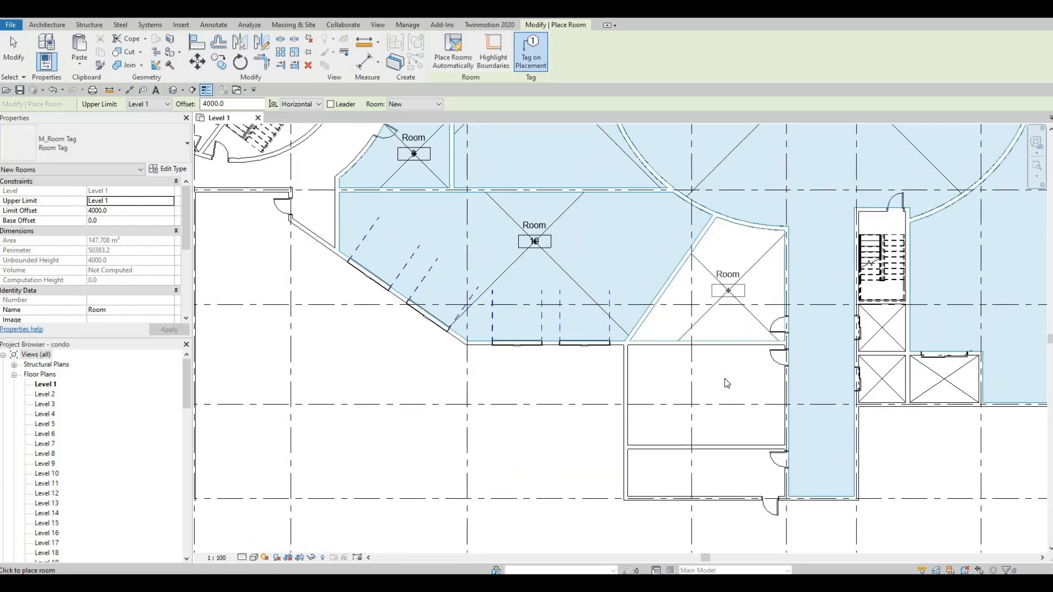
{"action": "left_click", "coordinate": [712, 391]}
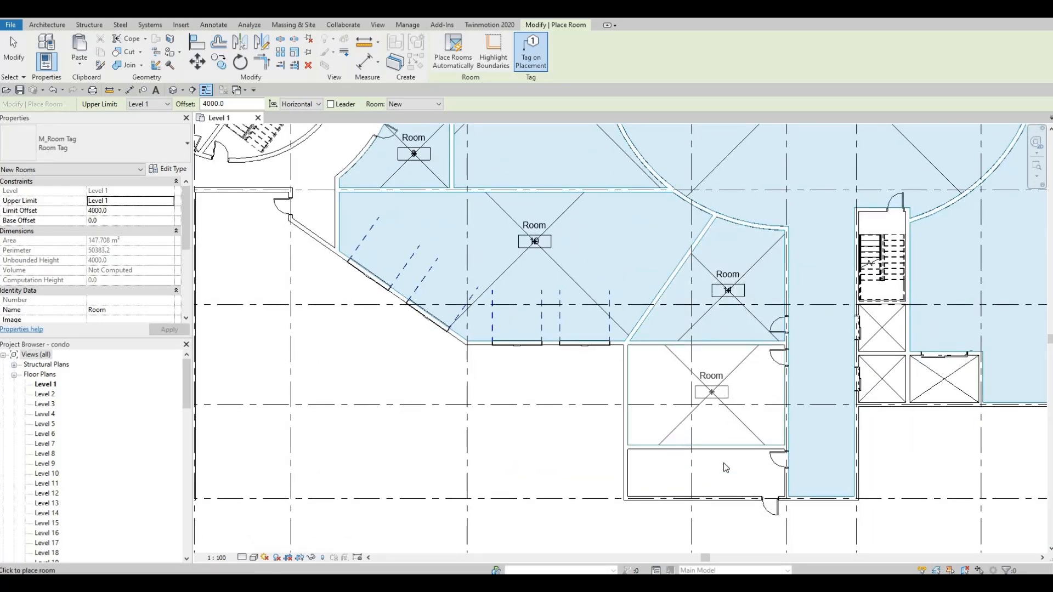
{"action": "scroll", "coordinate": [724, 456], "scroll_direction": "down", "scroll_amount": 2}
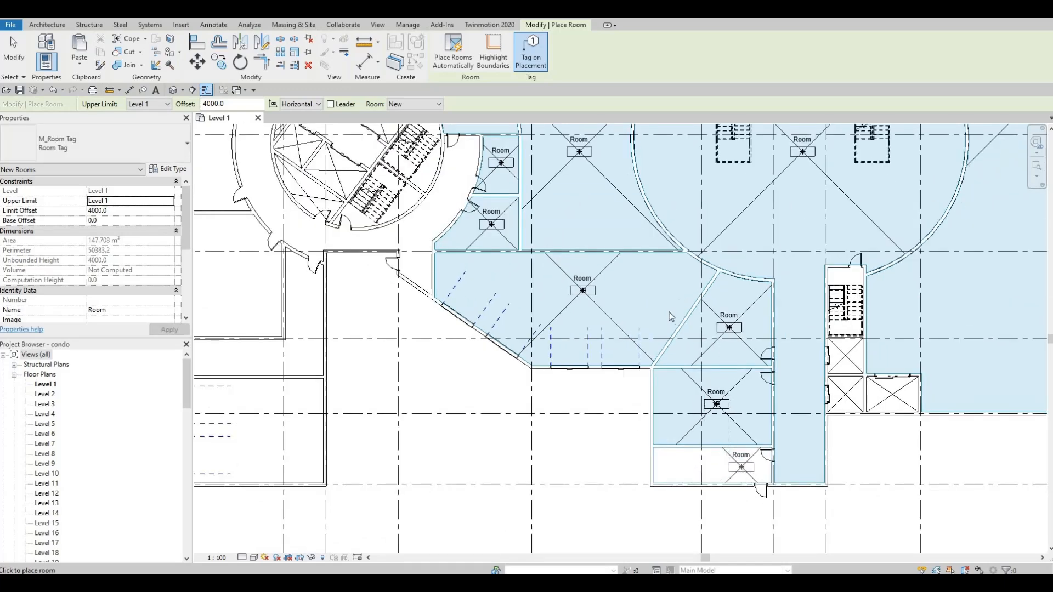
Place tagged rooms in the two adjoining stairwells inside the round central core.
{"action": "middle_click_drag", "start_coordinate": [446, 283], "coordinate": [629, 414]}
{"action": "scroll", "coordinate": [559, 269], "scroll_direction": "up", "scroll_amount": 1}
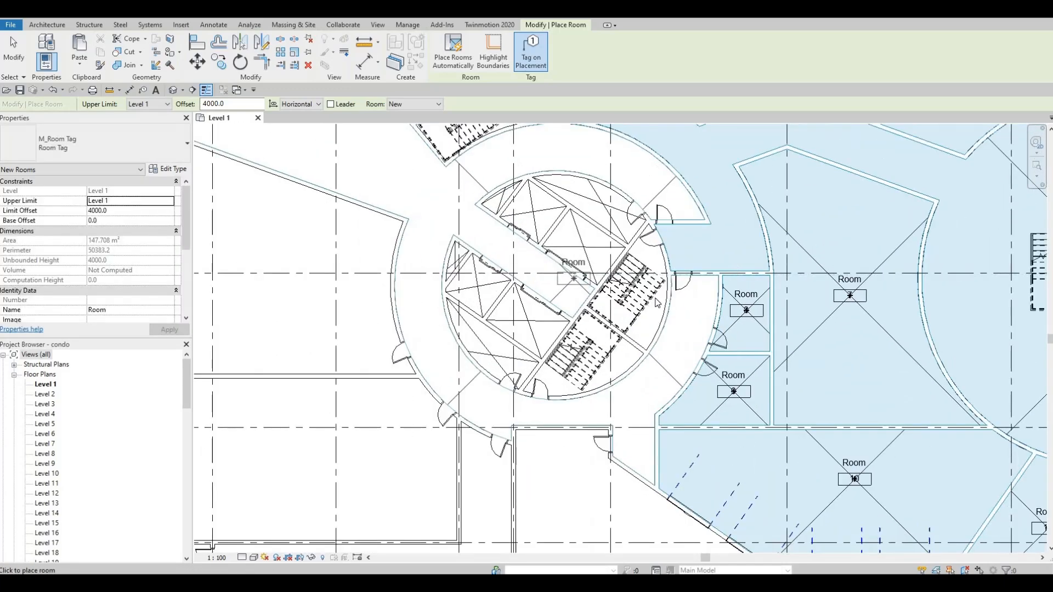
{"action": "scroll", "coordinate": [555, 271], "scroll_direction": "up", "scroll_amount": 1}
{"action": "left_click", "coordinate": [654, 297]}
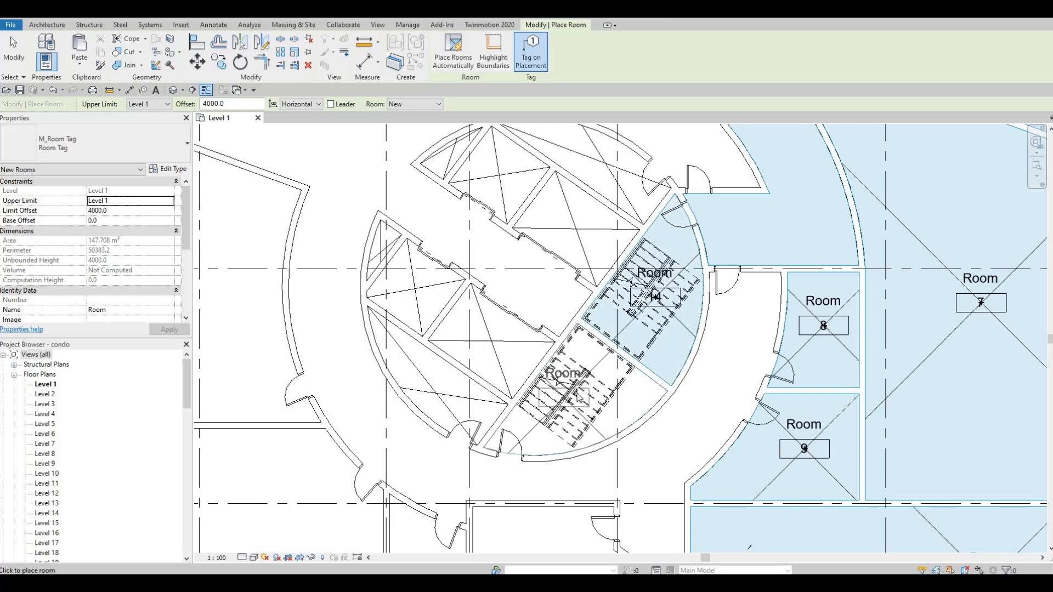
{"action": "left_click", "coordinate": [578, 397]}
Place tagged rooms in the stairwell northwest of the round core and in the wedge-shaped space behind the northwest entrance.
{"action": "scroll", "coordinate": [562, 317], "scroll_direction": "down", "scroll_amount": 1}
{"action": "middle_click_drag", "start_coordinate": [522, 250], "coordinate": [569, 425]}
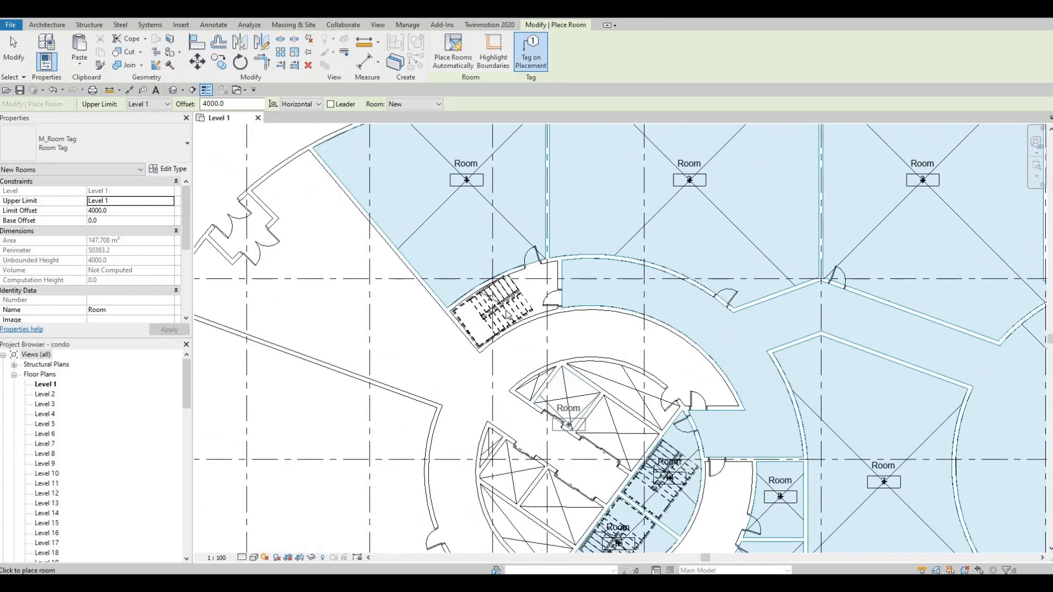
{"action": "left_click", "coordinate": [503, 308]}
{"action": "middle_click_drag", "start_coordinate": [324, 301], "coordinate": [450, 296]}
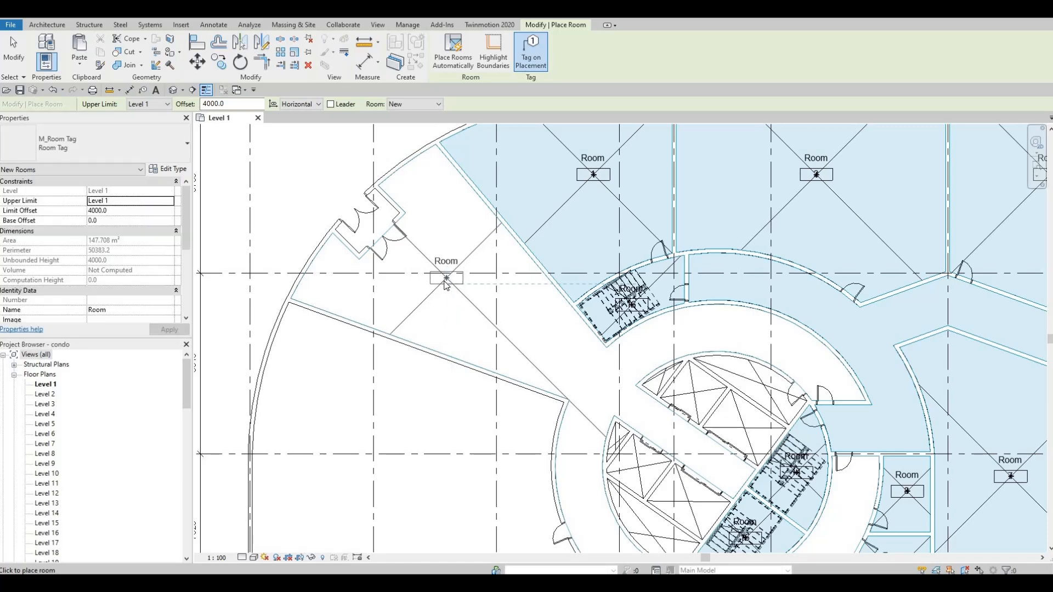
{"action": "left_click", "coordinate": [486, 286]}
Place tagged rooms in the two large spaces on the west side, south of the entrance space.
{"action": "middle_click_drag", "start_coordinate": [387, 382], "coordinate": [482, 280]}
{"action": "scroll", "coordinate": [482, 281], "scroll_direction": "down", "scroll_amount": 1}
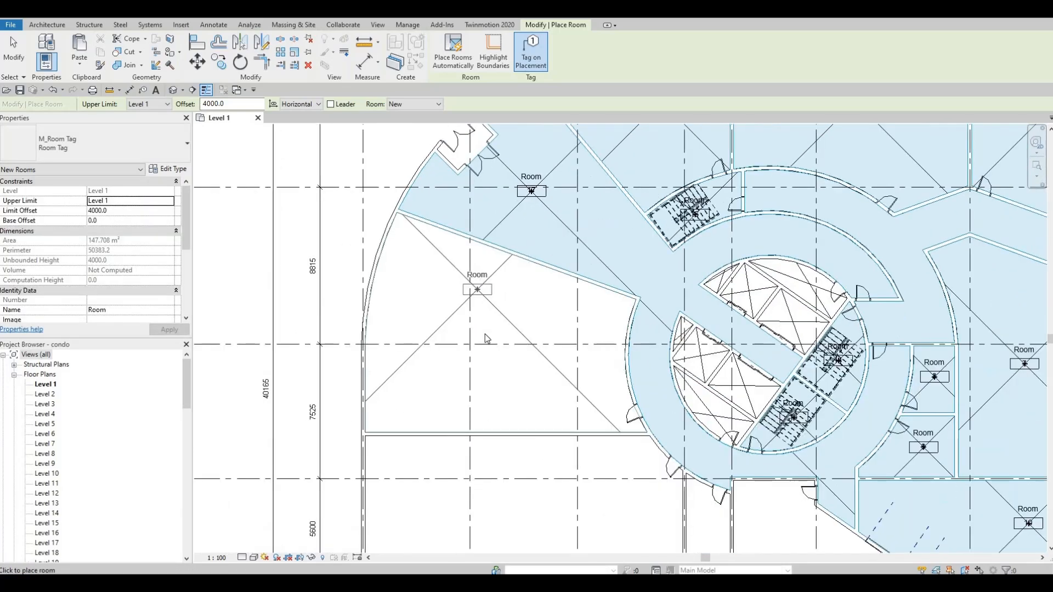
{"action": "left_click", "coordinate": [490, 354]}
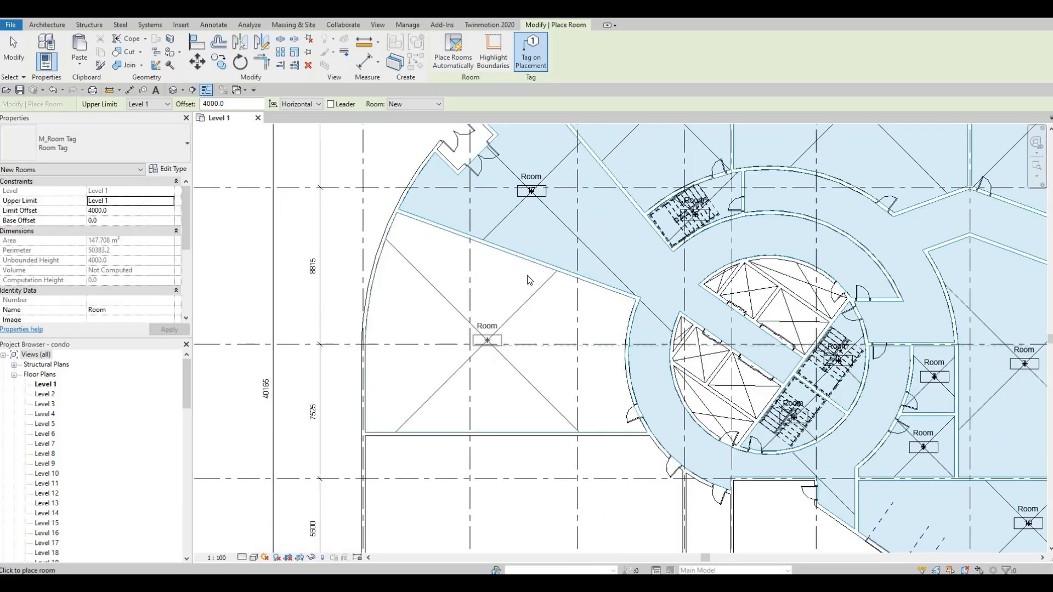
{"action": "middle_click_drag", "start_coordinate": [503, 505], "coordinate": [521, 356]}
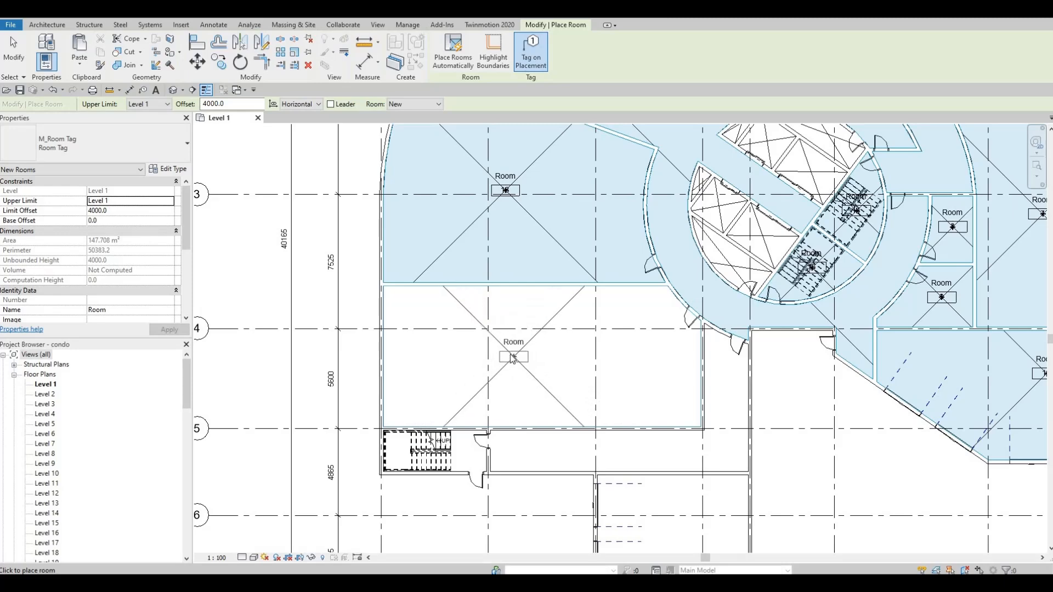
{"action": "left_click", "coordinate": [505, 355]}
Place tagged rooms in the southwest stairwell and the L-shaped corridor beside it, and end room placement.
{"action": "middle_click_drag", "start_coordinate": [467, 459], "coordinate": [511, 328]}
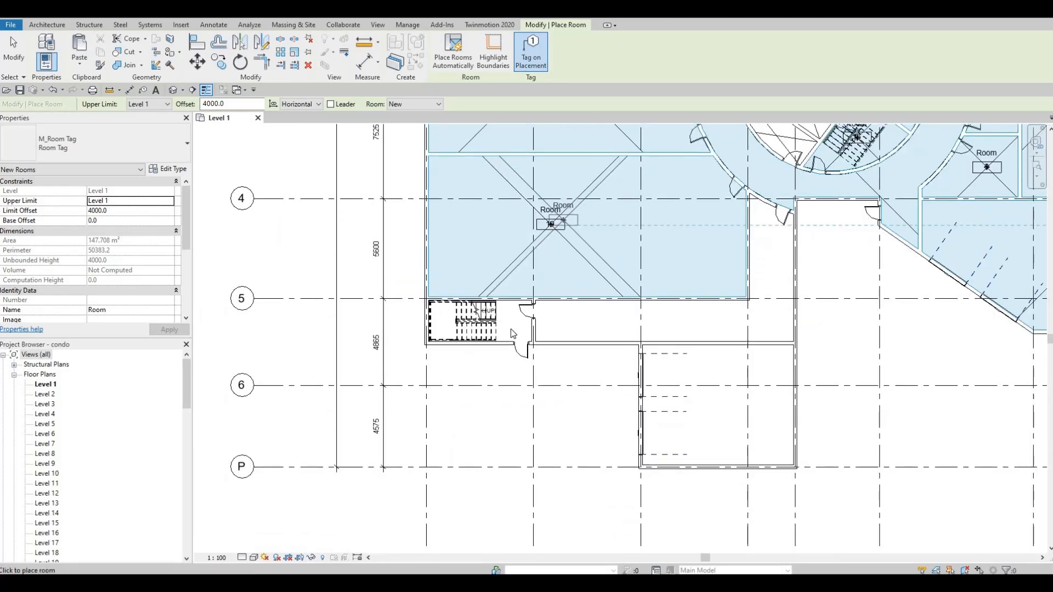
{"action": "scroll", "coordinate": [510, 328], "scroll_direction": "up", "scroll_amount": 2}
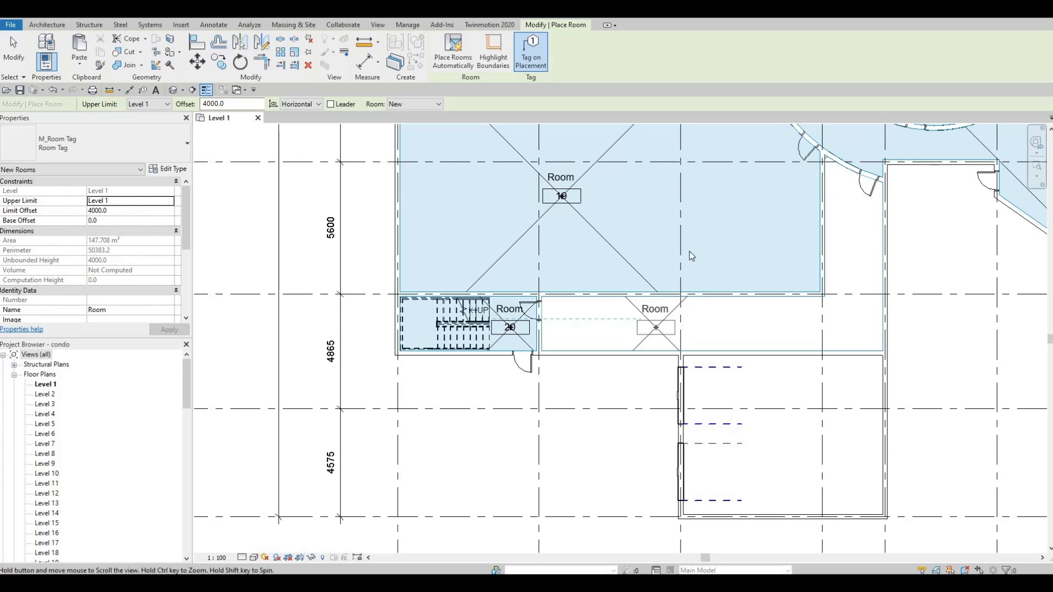
{"action": "scroll", "coordinate": [689, 256], "scroll_direction": "down", "scroll_amount": 1}
{"action": "middle_click_drag", "start_coordinate": [730, 237], "coordinate": [557, 290]}
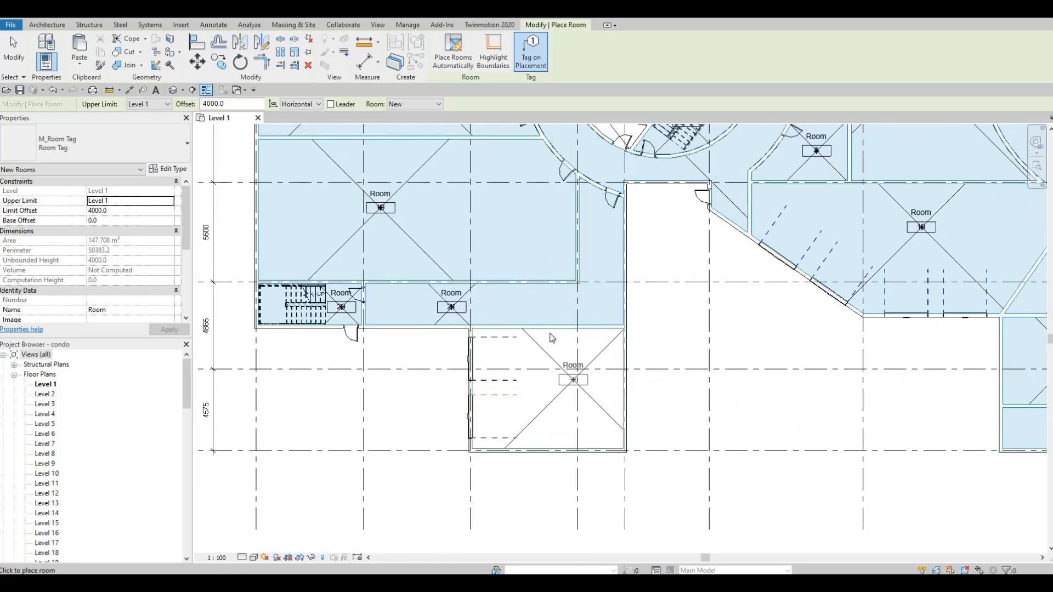
{"action": "scroll", "coordinate": [529, 285], "scroll_direction": "down", "scroll_amount": 2}
{"action": "scroll", "coordinate": [525, 286], "scroll_direction": "up", "scroll_amount": 1}
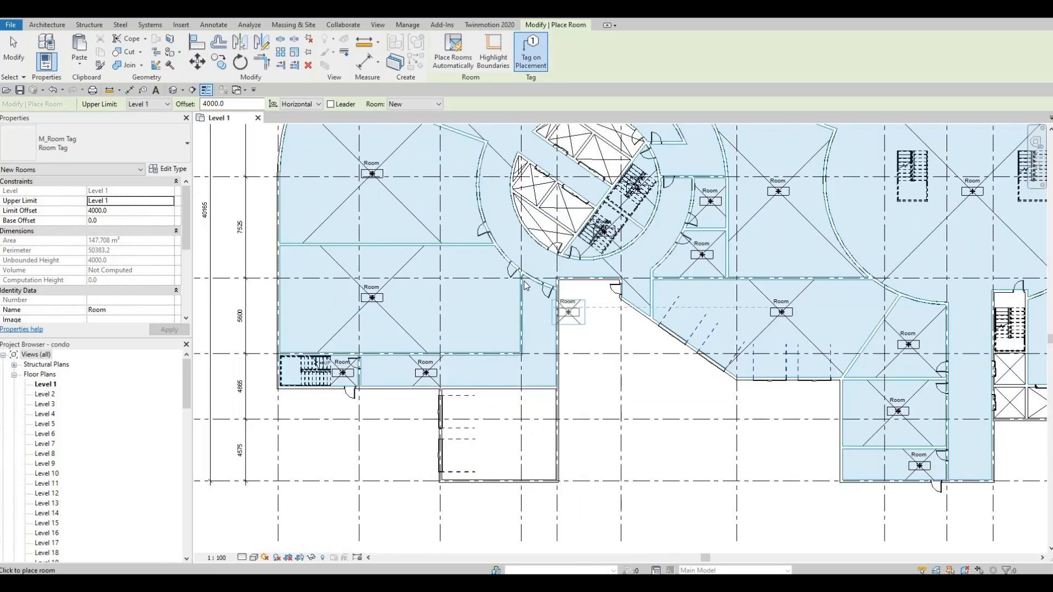
{"action": "middle_click_drag", "start_coordinate": [466, 199], "coordinate": [444, 259]}
{"action": "middle_click_drag", "start_coordinate": [544, 238], "coordinate": [535, 350]}
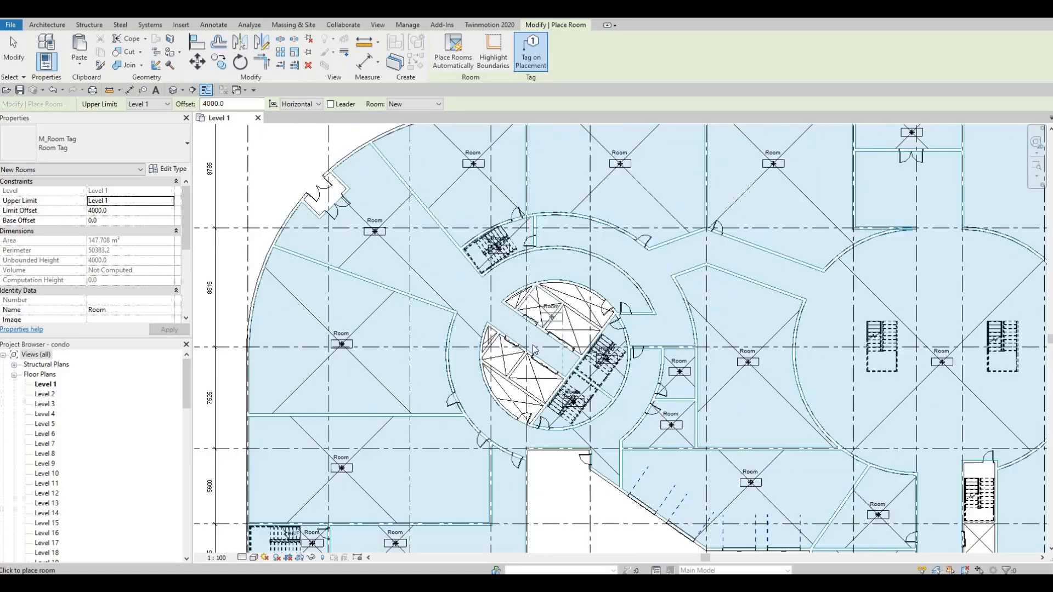
{"action": "scroll", "coordinate": [535, 349], "scroll_direction": "down", "scroll_amount": 2}
{"action": "key", "text": "Escape"}
{"action": "key", "text": "Escape"}
{"action": "key", "text": "Escape"}
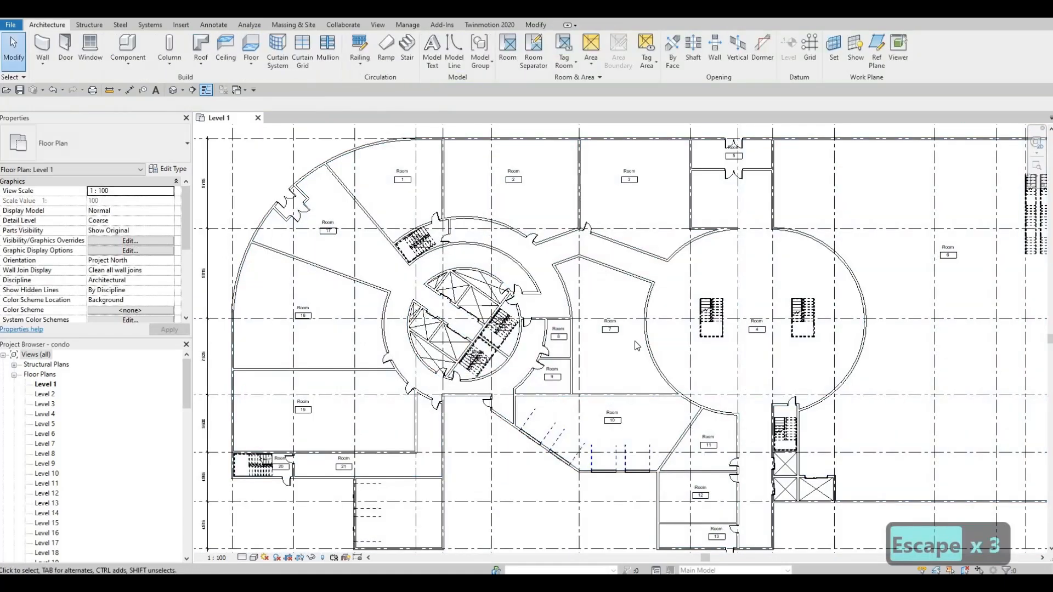
Rename room 17, behind the northwest double doors, to ENTRANCE in its room tag.
{"action": "middle_click_drag", "start_coordinate": [637, 346], "coordinate": [587, 232]}
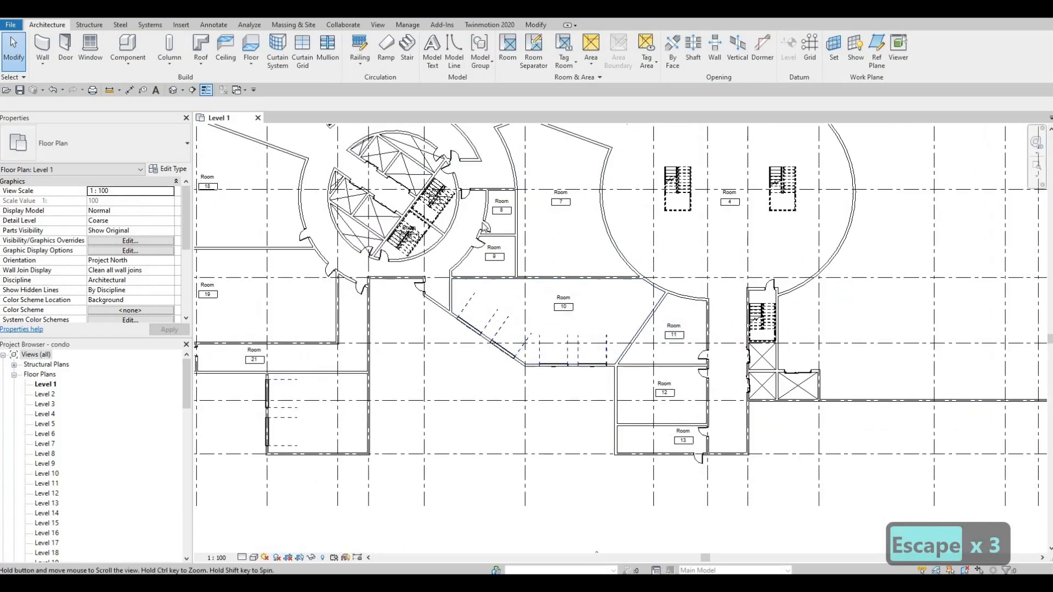
{"action": "middle_click_drag", "start_coordinate": [486, 227], "coordinate": [602, 338]}
{"action": "middle_click_drag", "start_coordinate": [382, 285], "coordinate": [451, 387]}
{"action": "scroll", "coordinate": [428, 310], "scroll_direction": "up", "scroll_amount": 3}
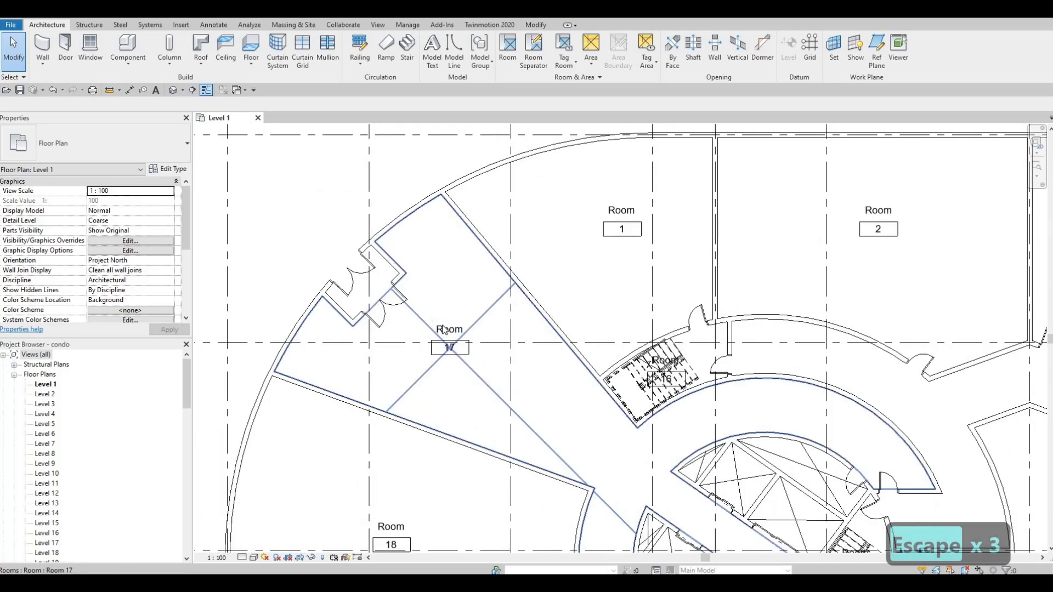
{"action": "scroll", "coordinate": [444, 329], "scroll_direction": "down", "scroll_amount": 1}
{"action": "left_click", "coordinate": [446, 328]}
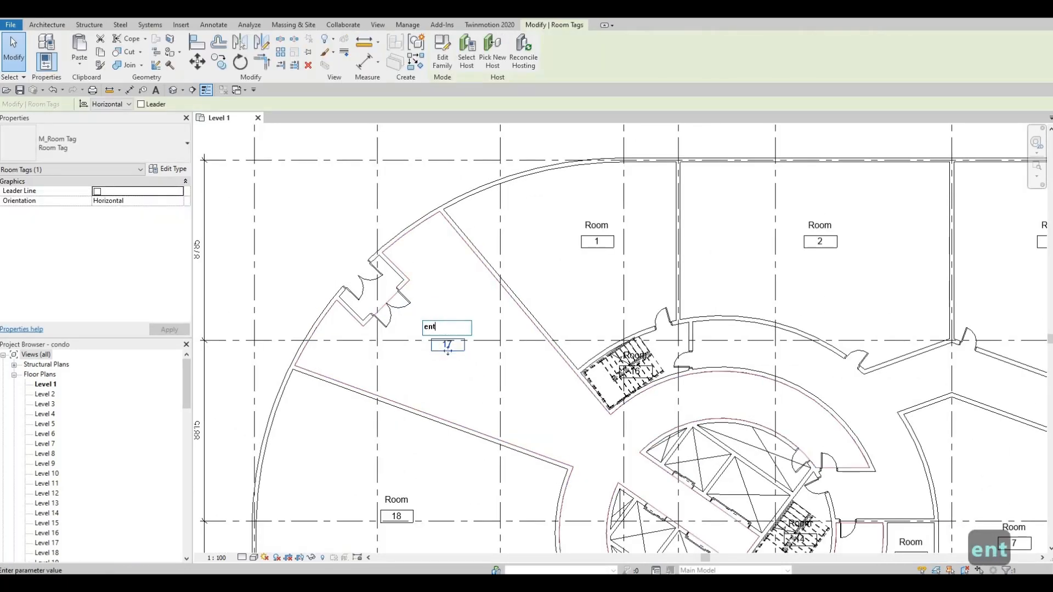
{"action": "key", "text": "BackSpace"}
{"action": "key", "text": "BackSpace"}
{"action": "key", "text": "BackSpace"}
{"action": "key", "text": "BackSpace"}
{"action": "key", "text": "BackSpace"}
{"action": "key", "text": "BackSpace"}
{"action": "key", "text": "BackSpace"}
{"action": "key", "text": "BackSpace"}
{"action": "key", "text": "BackSpace"}
{"action": "key", "text": "BackSpace"}
{"action": "key", "text": "BackSpace"}
{"action": "key", "text": "BackSpace"}
{"action": "key", "text": "BackSpace"}
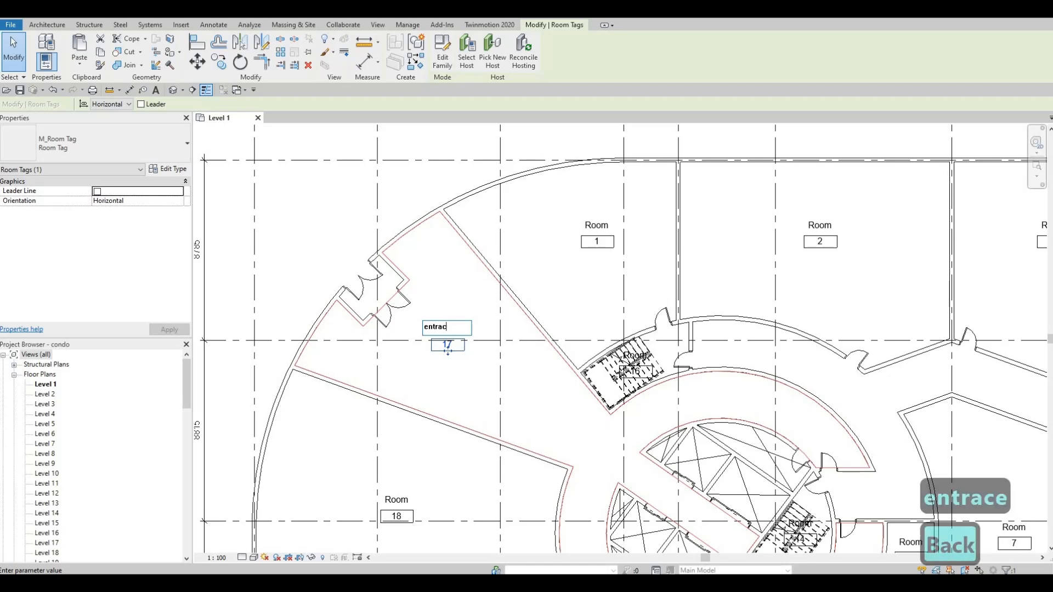
{"action": "key", "text": "Caps_Lock"}
{"action": "type", "text": "E"}
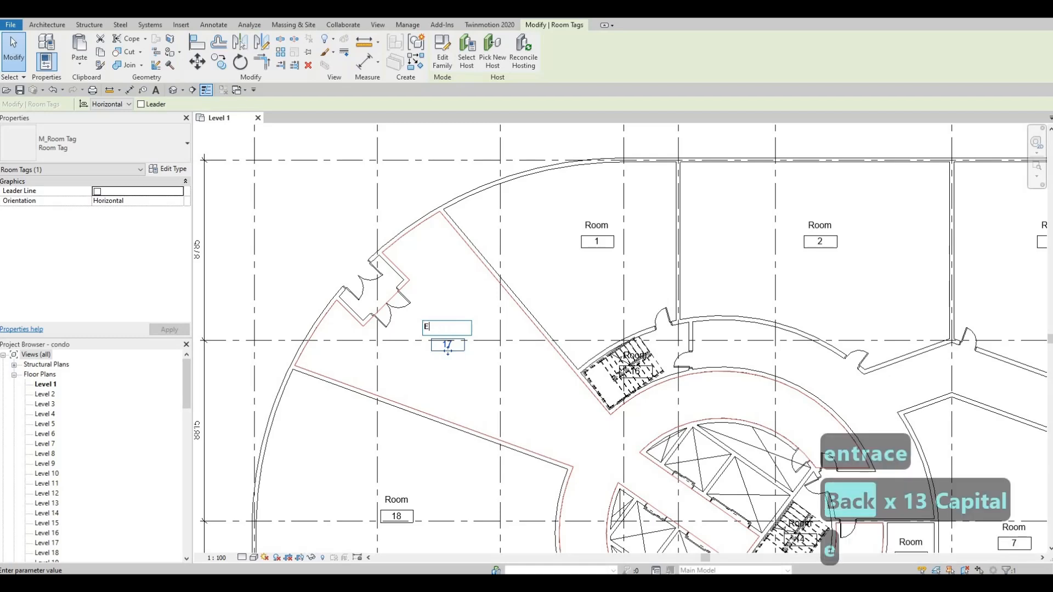
{"action": "type", "text": "NTRACE"}
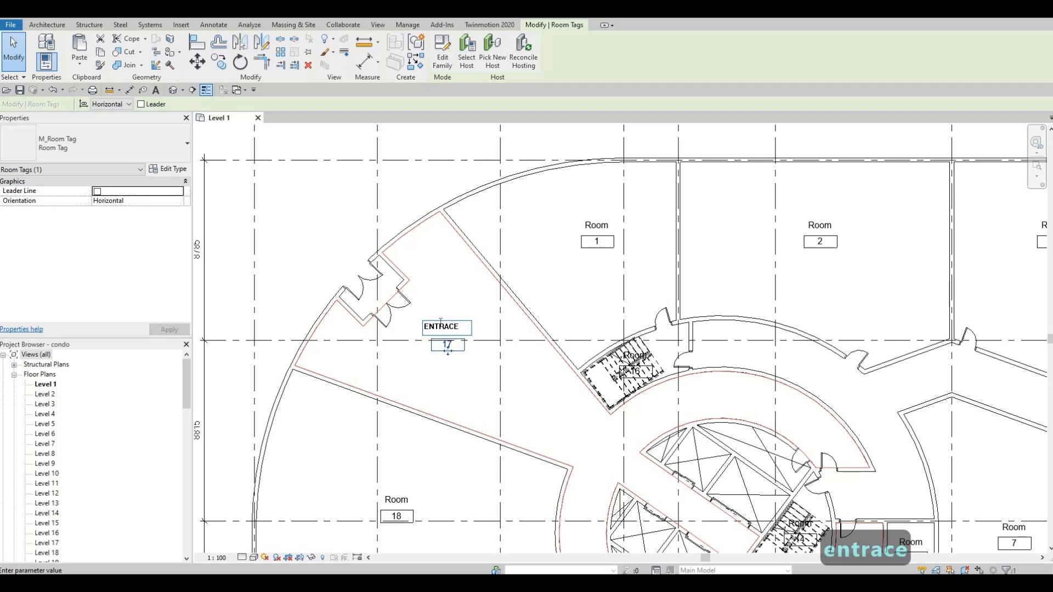
{"action": "key", "text": "BackSpace"}
{"action": "key", "text": "BackSpace"}
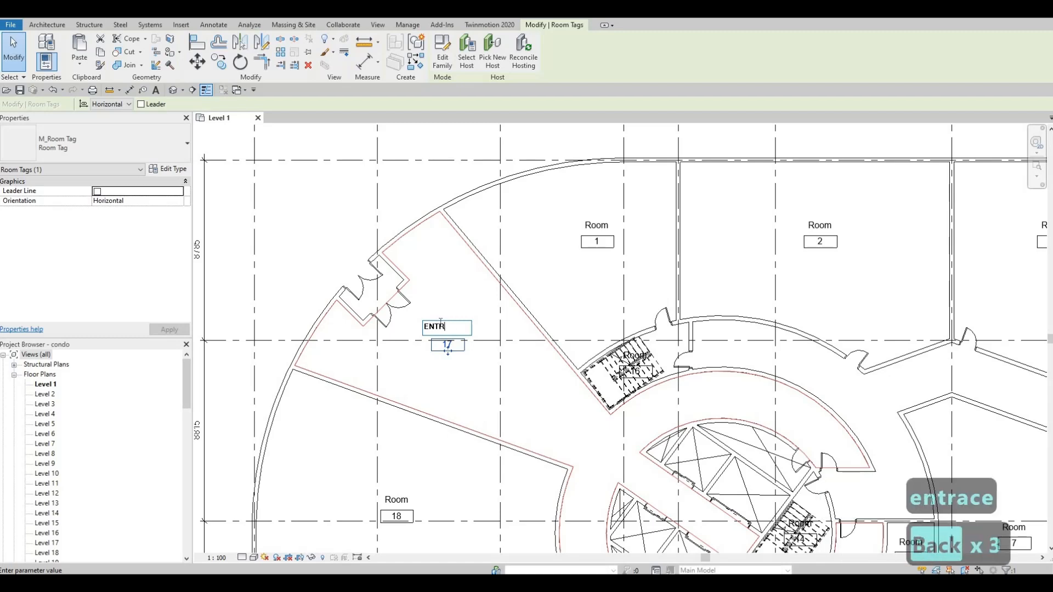
{"action": "type", "text": "r"}
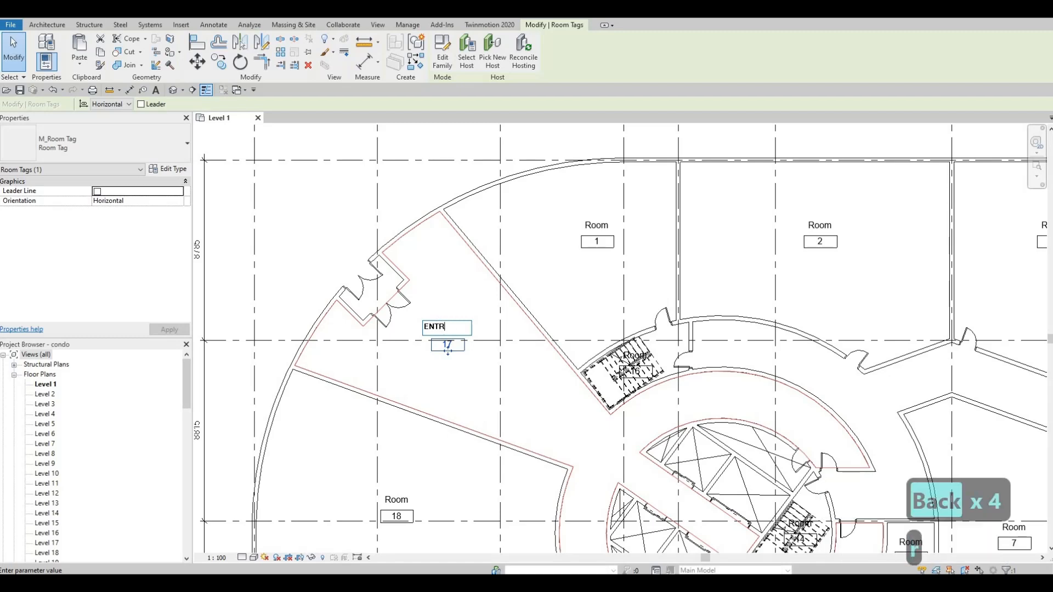
{"action": "left_click", "coordinate": [467, 258]}
{"action": "key", "text": "Escape"}
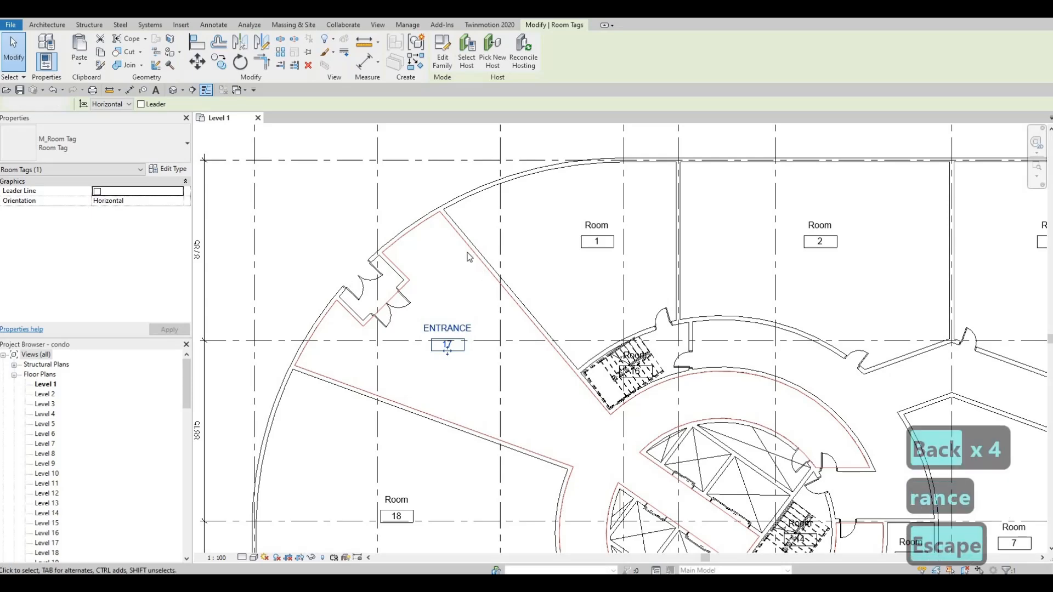
Rename room 19, above the southwest stairwell, to RETAIL 1 in its room tag and copy that name for reuse.
{"action": "middle_click_drag", "start_coordinate": [488, 248], "coordinate": [439, 233]}
{"action": "scroll", "coordinate": [439, 232], "scroll_direction": "down", "scroll_amount": 2}
{"action": "middle_click_drag", "start_coordinate": [381, 370], "coordinate": [421, 250]}
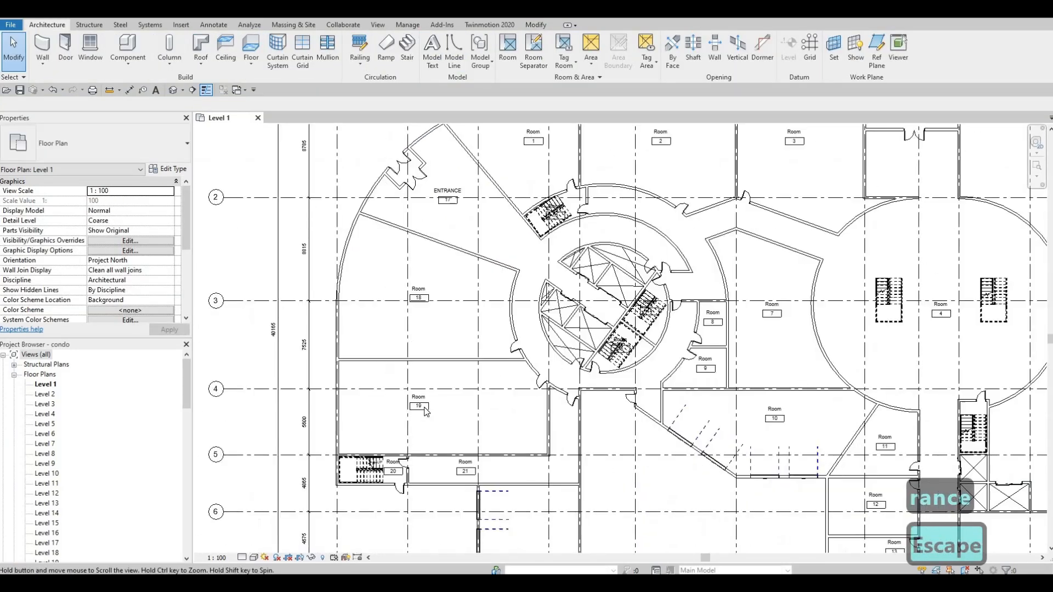
{"action": "scroll", "coordinate": [425, 372], "scroll_direction": "up", "scroll_amount": 4}
{"action": "left_click", "coordinate": [425, 372]}
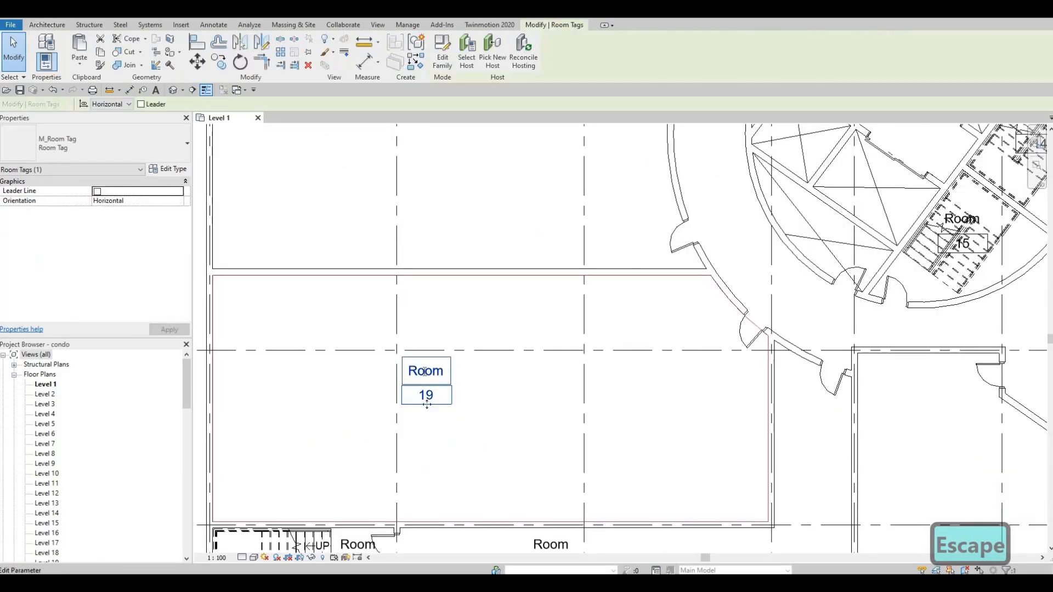
{"action": "left_click", "coordinate": [425, 372]}
{"action": "type", "text": "RETAI"}
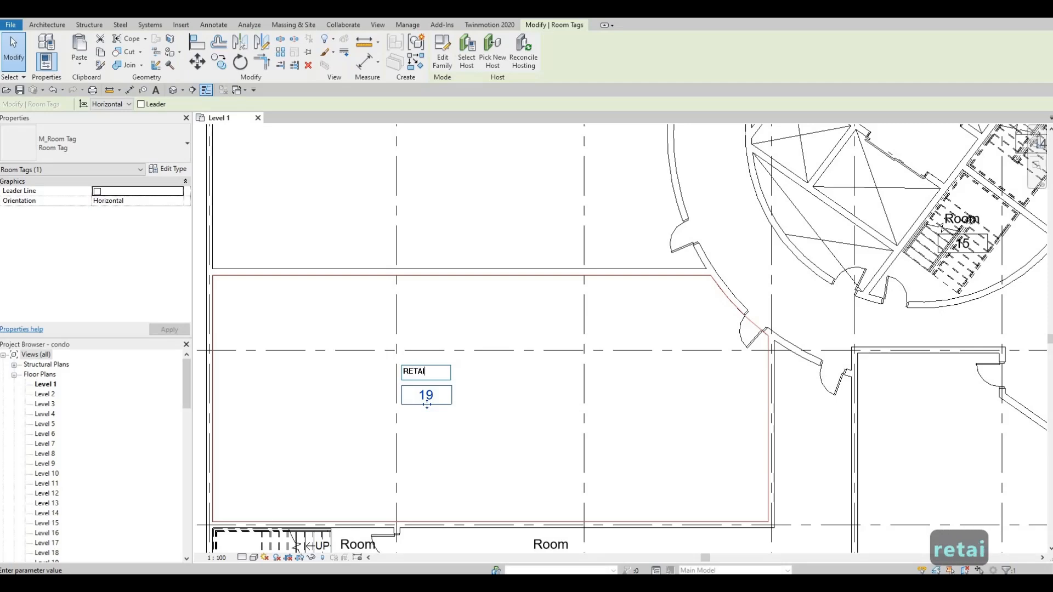
{"action": "type", "text": "L 1"}
{"action": "key", "text": "ctrl+a"}
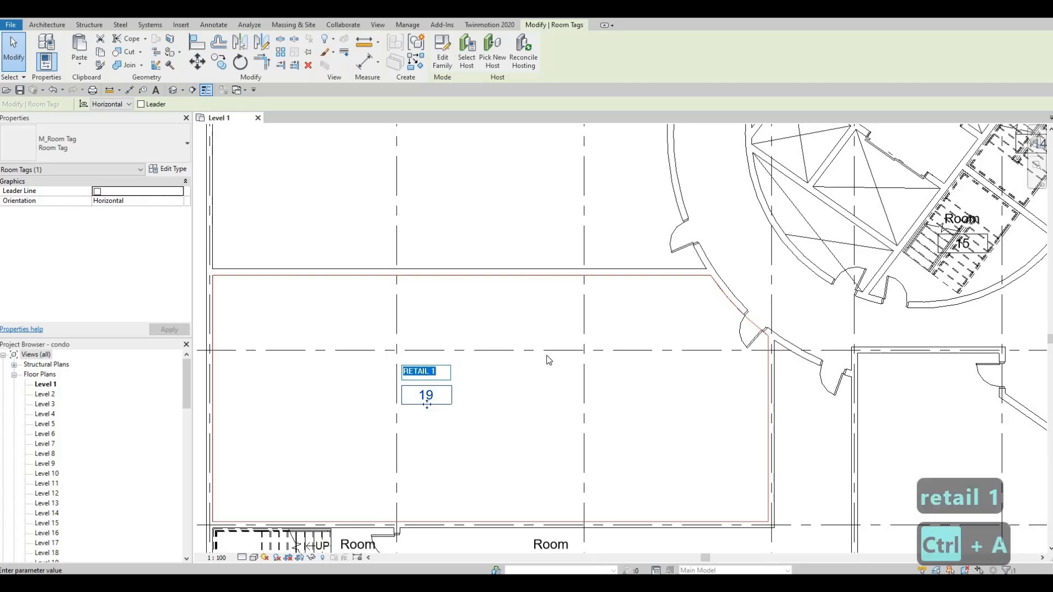
{"action": "key", "text": "ctrl+c"}
{"action": "left_click", "coordinate": [522, 278]}
Rename room 18, between RETAIL 1 and the entrance, to RETAIL 2 in its room tag.
{"action": "scroll", "coordinate": [492, 288], "scroll_direction": "down", "scroll_amount": 2}
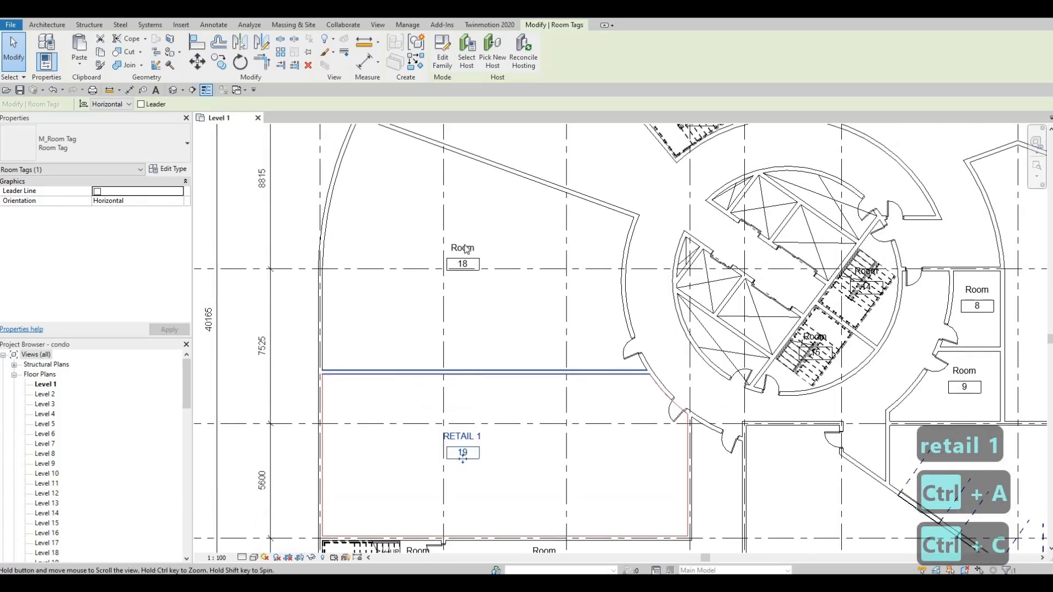
{"action": "left_click", "coordinate": [462, 248]}
{"action": "left_click", "coordinate": [463, 248]}
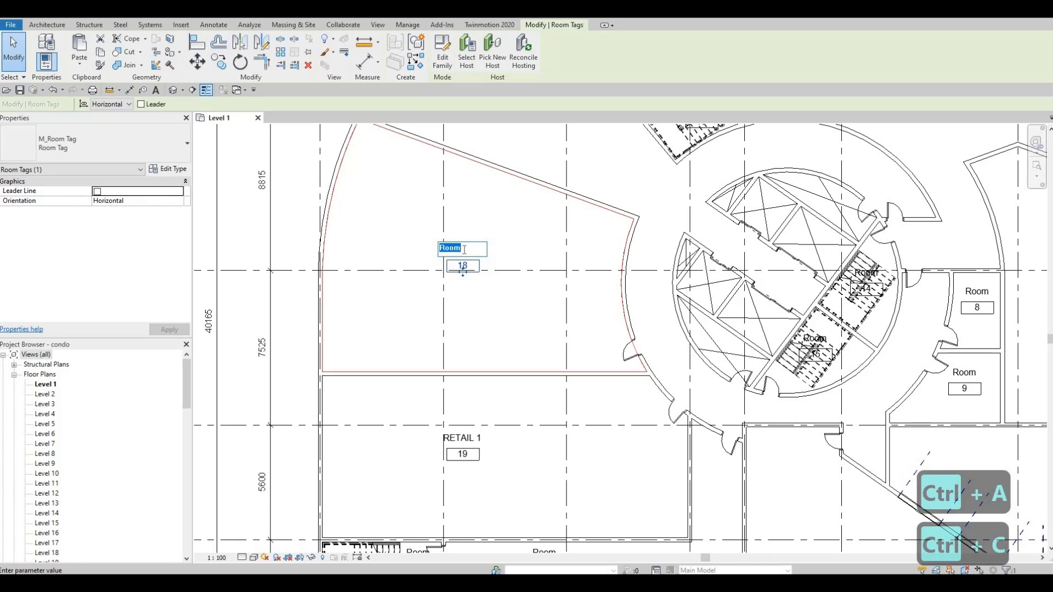
{"action": "key", "text": "ctrl+v"}
{"action": "key", "text": "BackSpace"}
{"action": "type", "text": "2"}
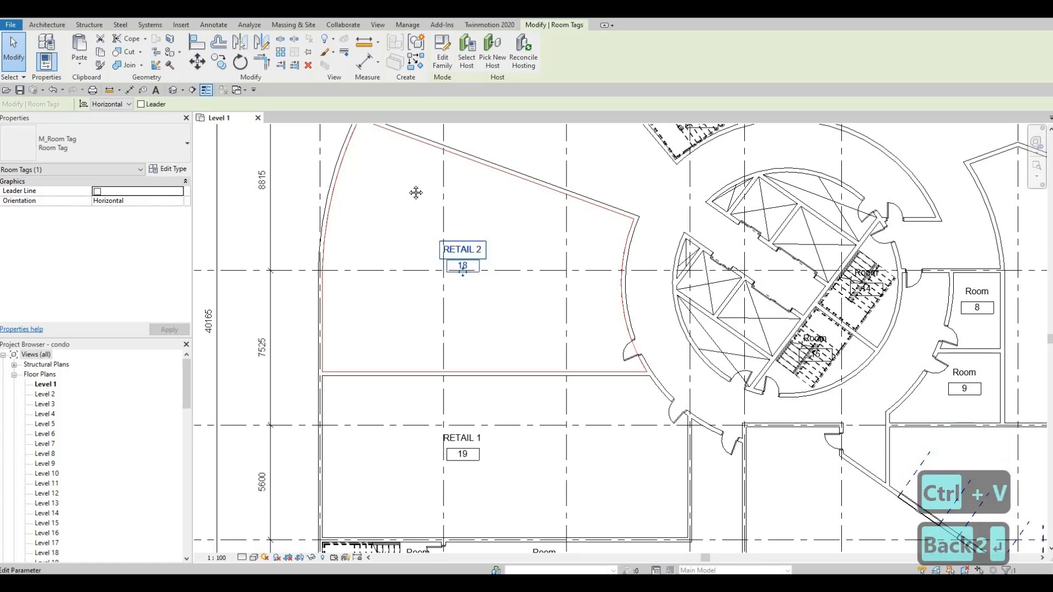
{"action": "key", "text": "Return"}
Rename room 1, northeast of the entrance, to RETAIL 3 in its room tag.
{"action": "scroll", "coordinate": [615, 301], "scroll_direction": "up", "scroll_amount": 5}
{"action": "left_click", "coordinate": [630, 290]}
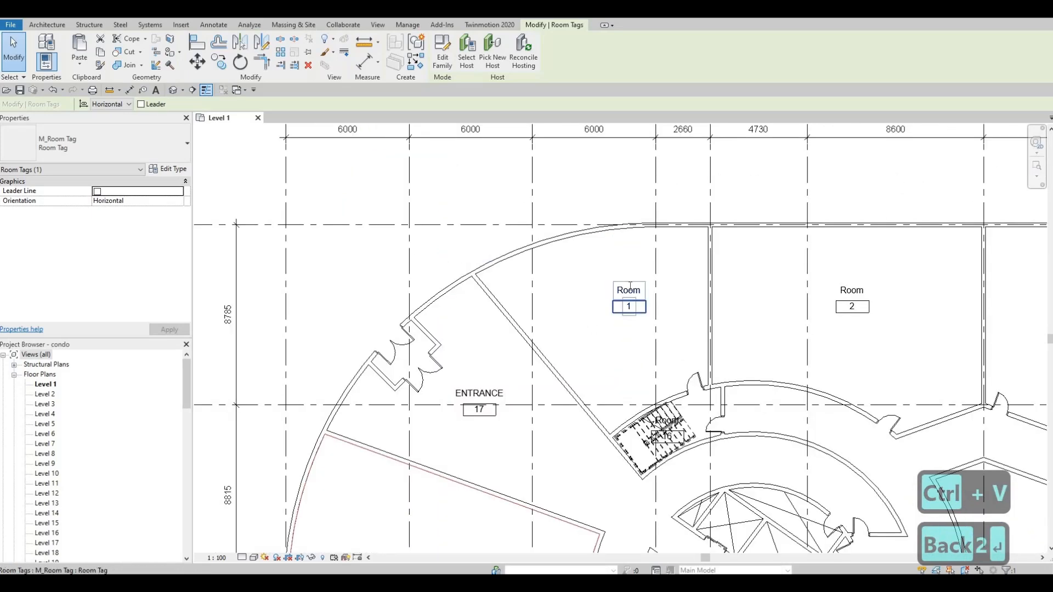
{"action": "left_click", "coordinate": [630, 289]}
{"action": "key", "text": "ctrl+v"}
{"action": "key", "text": "BackSpace"}
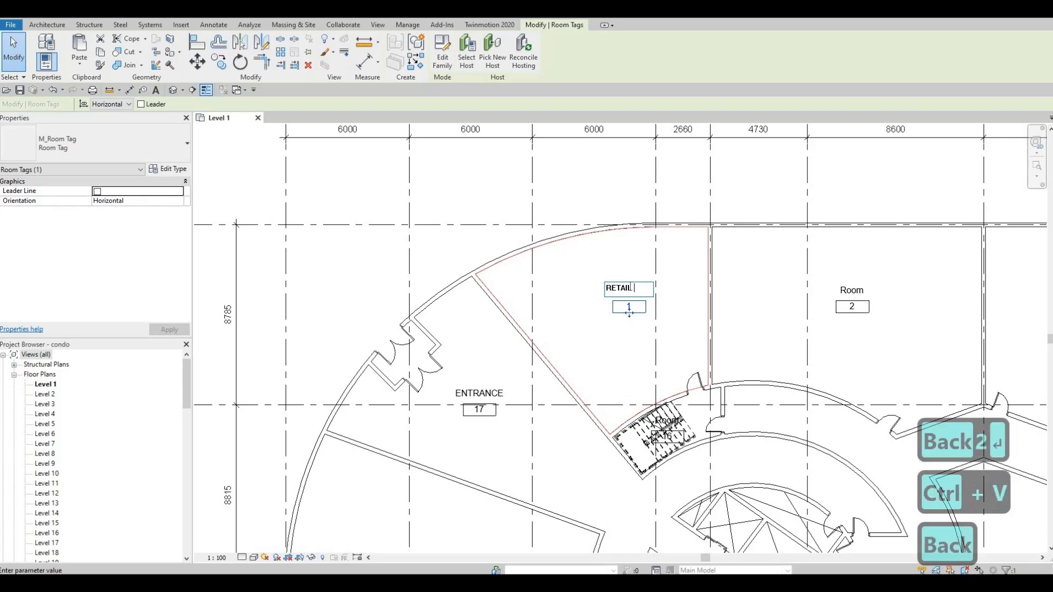
{"action": "type", "text": "3"}
{"action": "key", "text": "Return"}
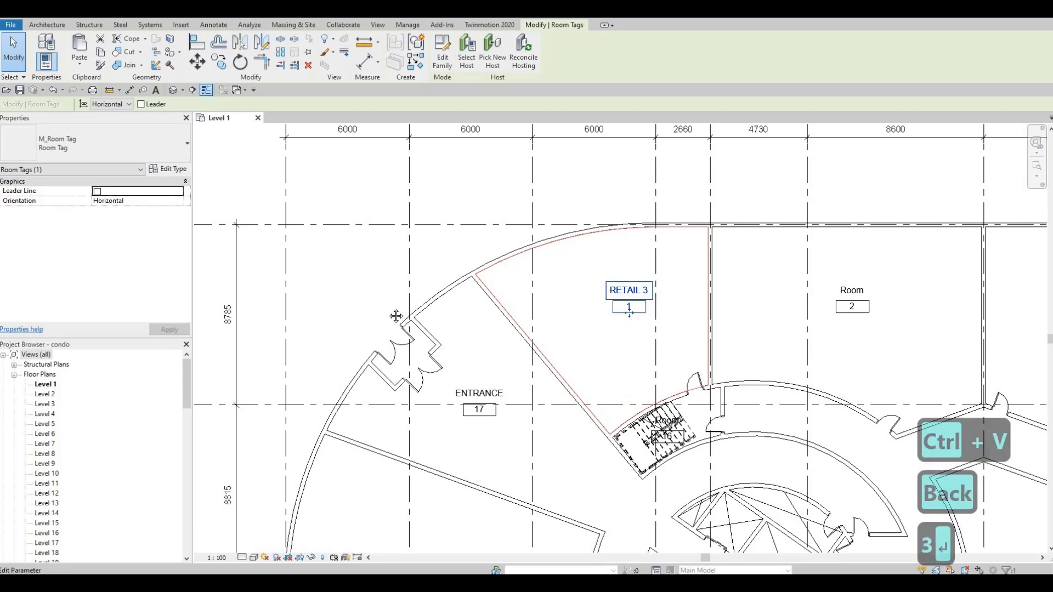
Rename room 2, just east of RETAIL 3, to RETAIL 4 in its room tag.
{"action": "middle_click_drag", "start_coordinate": [596, 311], "coordinate": [386, 335]}
{"action": "left_click", "coordinate": [630, 312]}
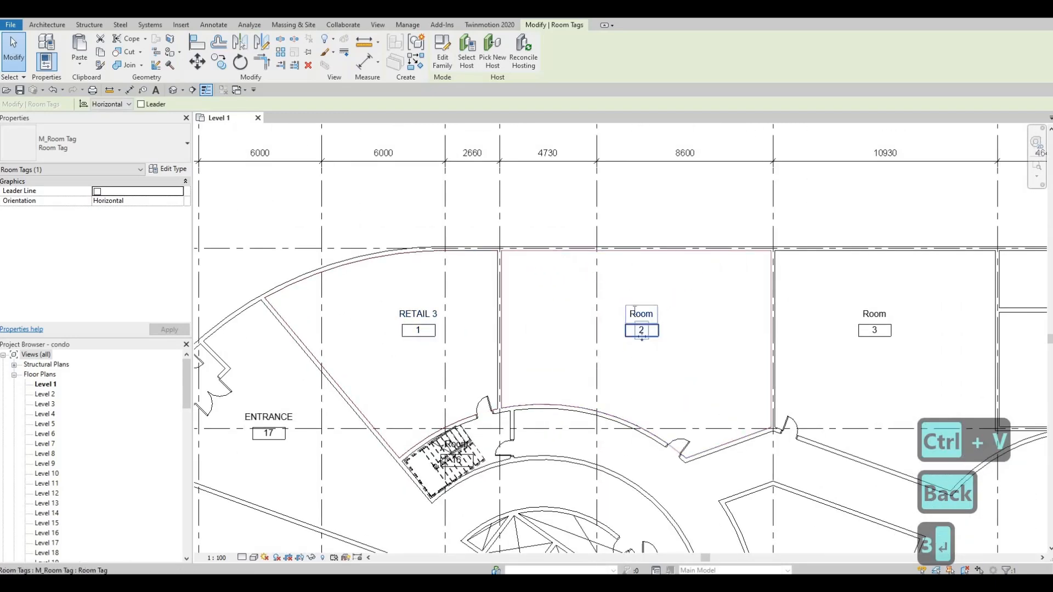
{"action": "left_click", "coordinate": [629, 311]}
{"action": "key", "text": "ctrl+v"}
{"action": "key", "text": "BackSpace"}
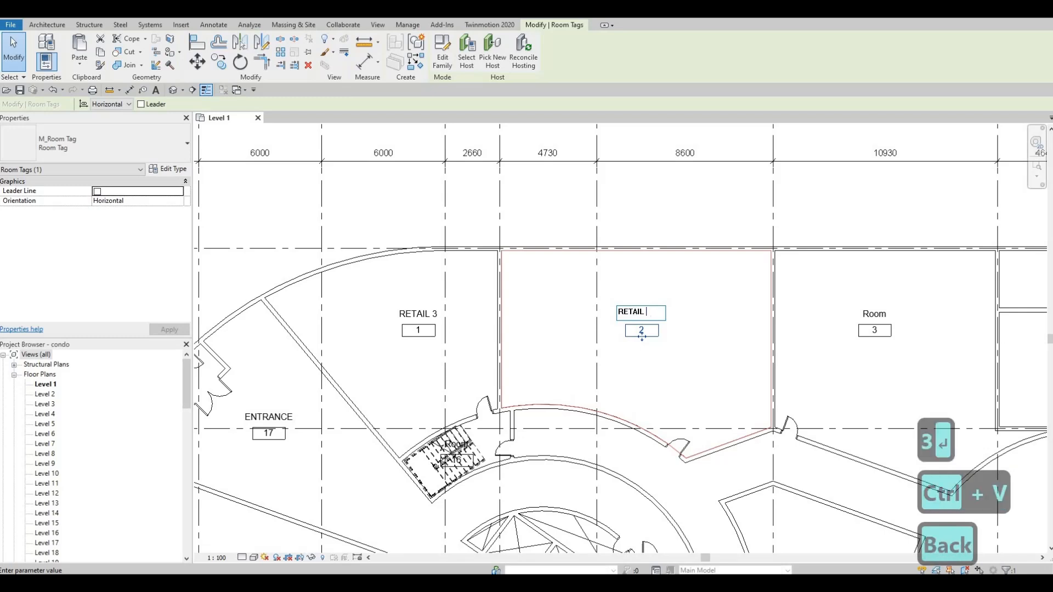
{"action": "type", "text": "4"}
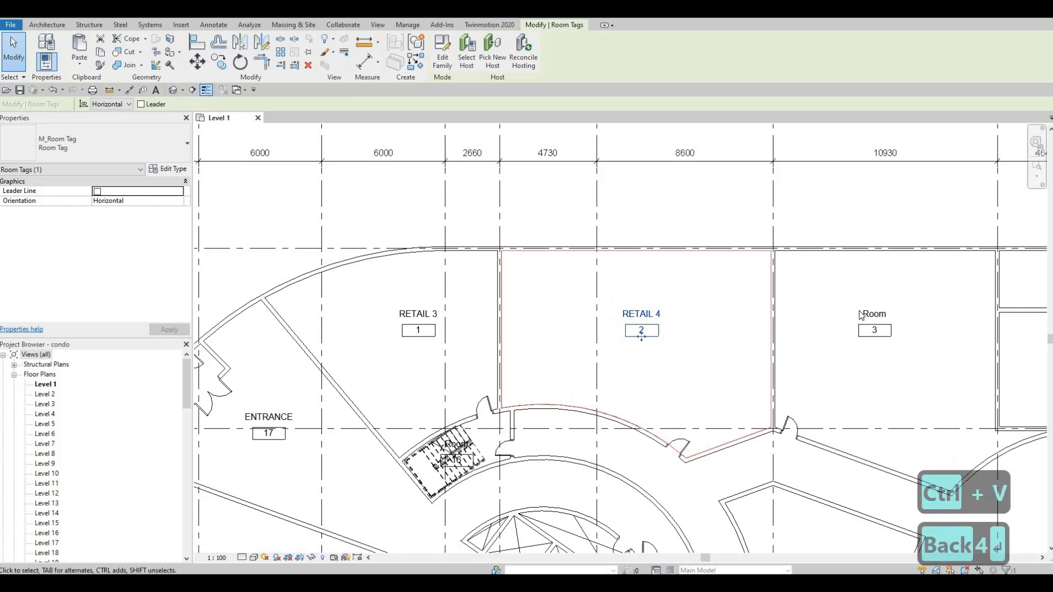
Rename room 3, just east of RETAIL 4, to RESTAURANT in its room tag.
{"action": "left_click", "coordinate": [871, 315]}
{"action": "left_click", "coordinate": [872, 314]}
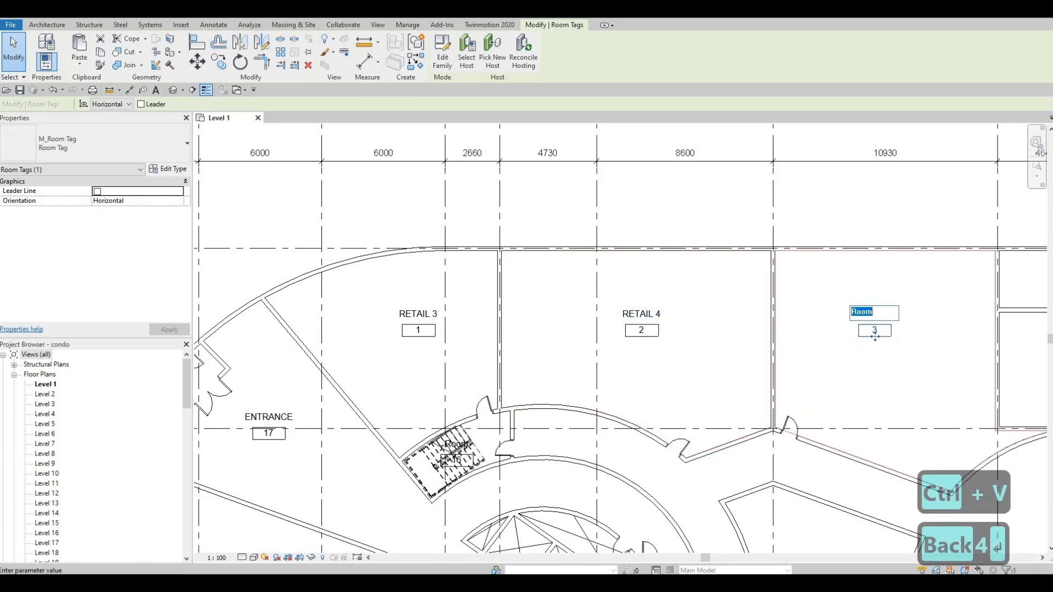
{"action": "type", "text": "RESTAURA"}
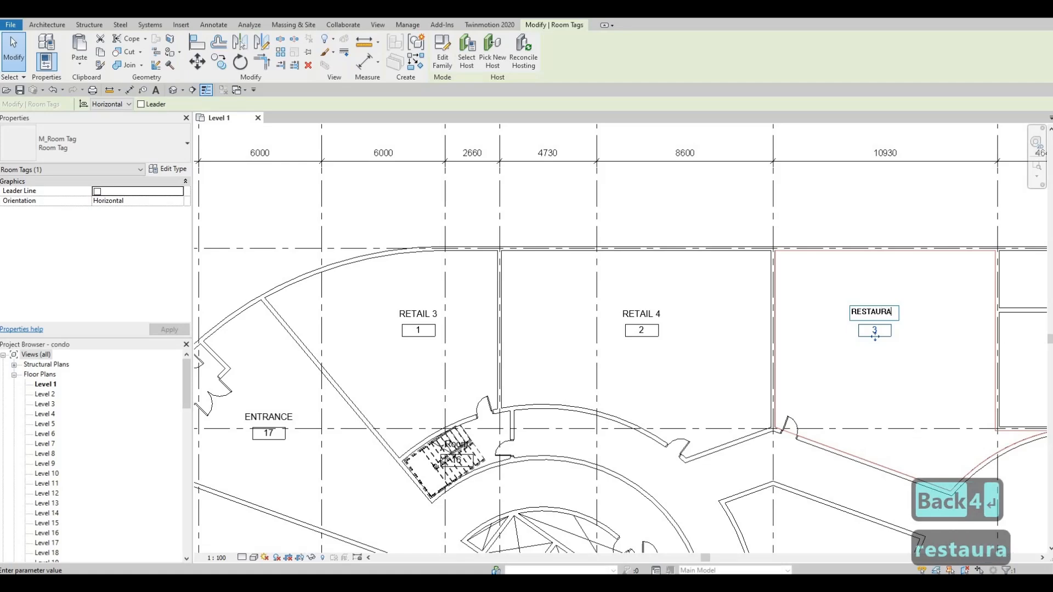
{"action": "type", "text": "NT"}
{"action": "key", "text": "Return"}
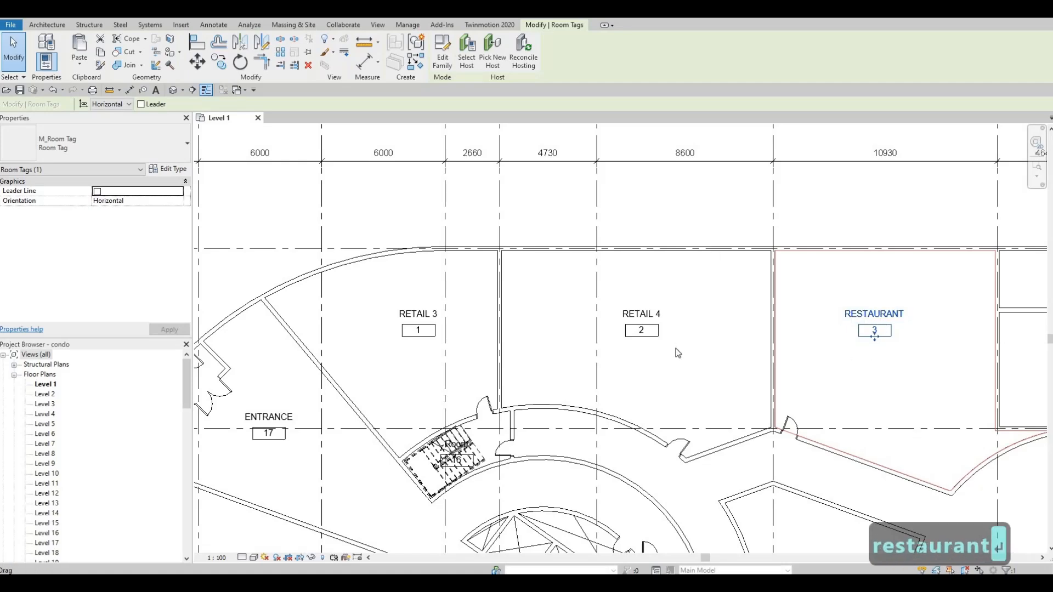
Rename room 7, between the round core and the large circular space, to RETAIL 5 in its room tag.
{"action": "middle_click_drag", "start_coordinate": [822, 455], "coordinate": [681, 352]}
{"action": "scroll", "coordinate": [681, 351], "scroll_direction": "down", "scroll_amount": 1}
{"action": "middle_click_drag", "start_coordinate": [690, 496], "coordinate": [695, 421]}
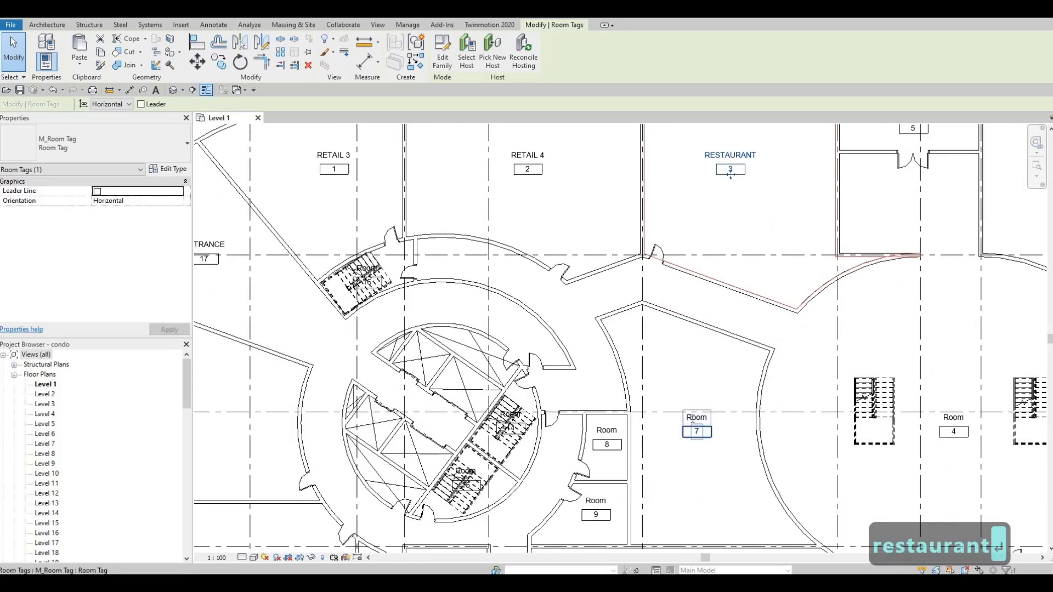
{"action": "left_click", "coordinate": [692, 421]}
{"action": "key", "text": "ctrl+v"}
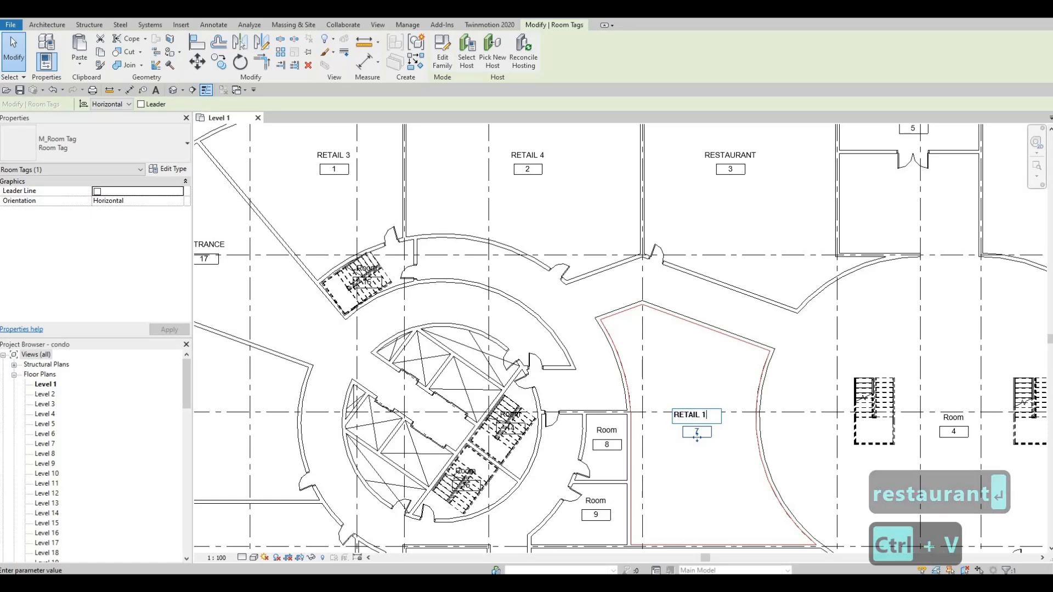
{"action": "key", "text": "BackSpace"}
{"action": "type", "text": "5"}
{"action": "key", "text": "Return"}
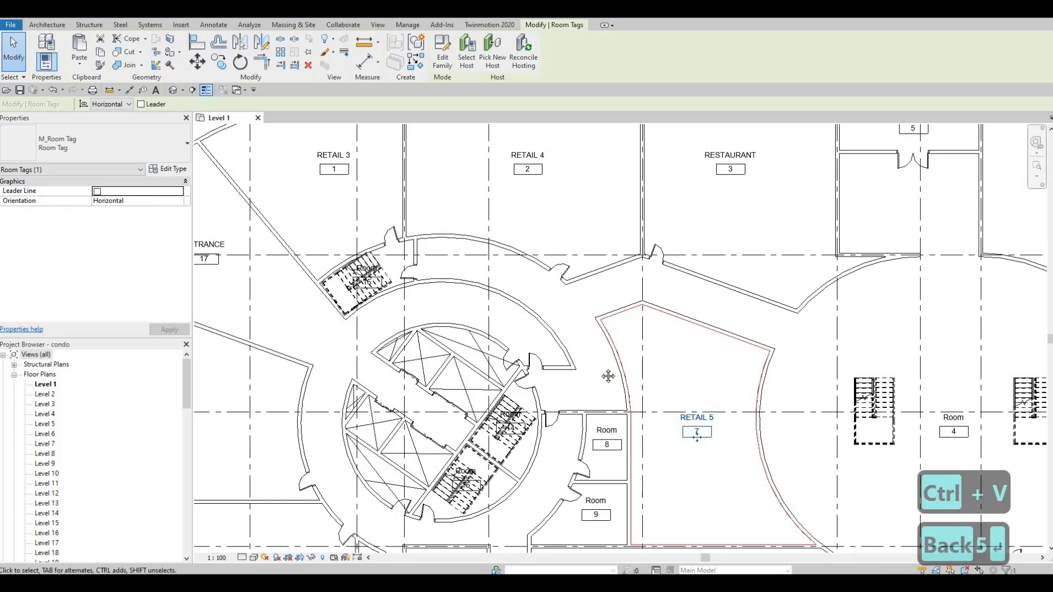
Rename room 5, between the two north double doors beside the restaurant, to VESTUBULE in its room tag.
{"action": "middle_click_drag", "start_coordinate": [608, 377], "coordinate": [517, 386]}
{"action": "middle_click_drag", "start_coordinate": [738, 289], "coordinate": [578, 371]}
{"action": "scroll", "coordinate": [582, 371], "scroll_direction": "down", "scroll_amount": 1}
{"action": "middle_click_drag", "start_coordinate": [651, 253], "coordinate": [567, 242]}
{"action": "scroll", "coordinate": [572, 245], "scroll_direction": "up", "scroll_amount": 4}
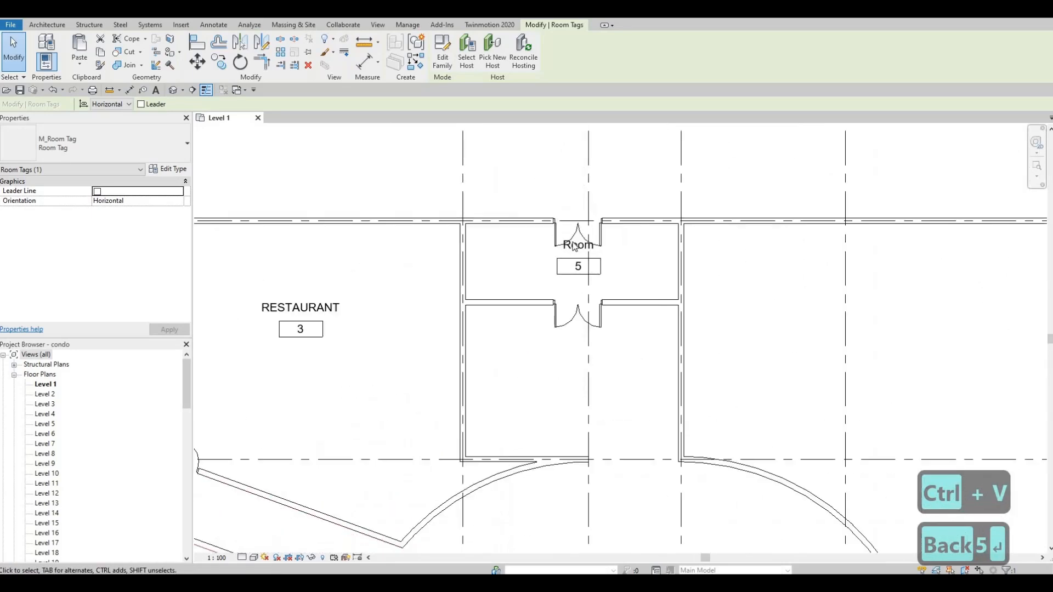
{"action": "left_click", "coordinate": [574, 245]}
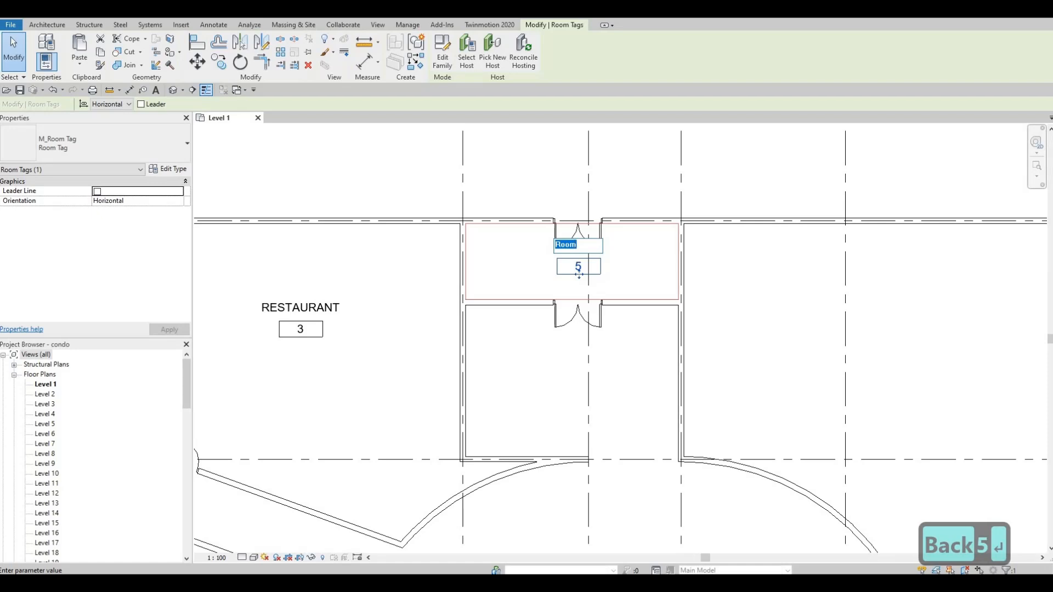
{"action": "type", "text": "VESTU"}
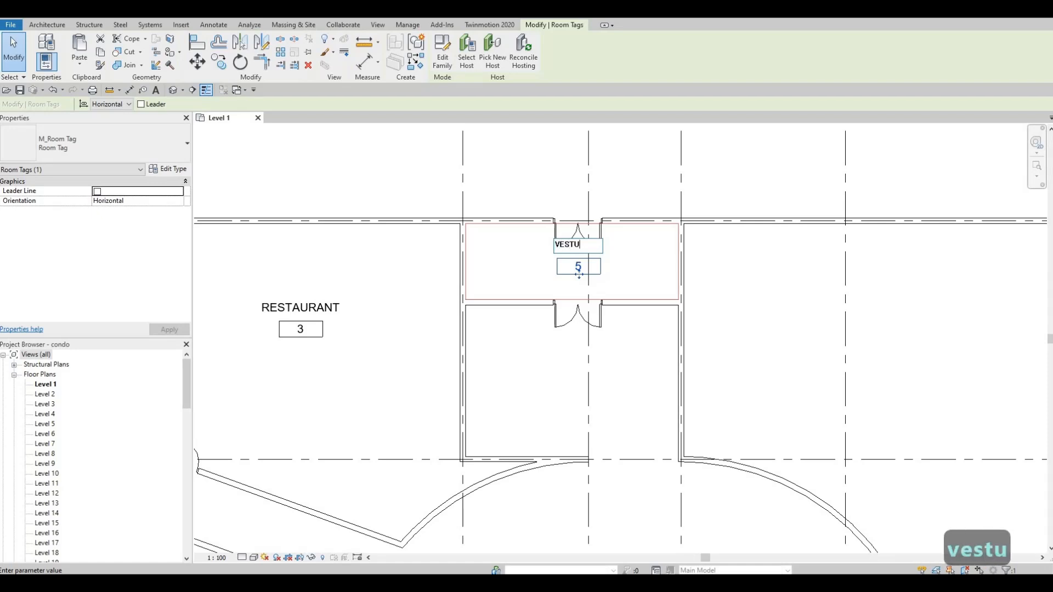
{"action": "type", "text": "BULE"}
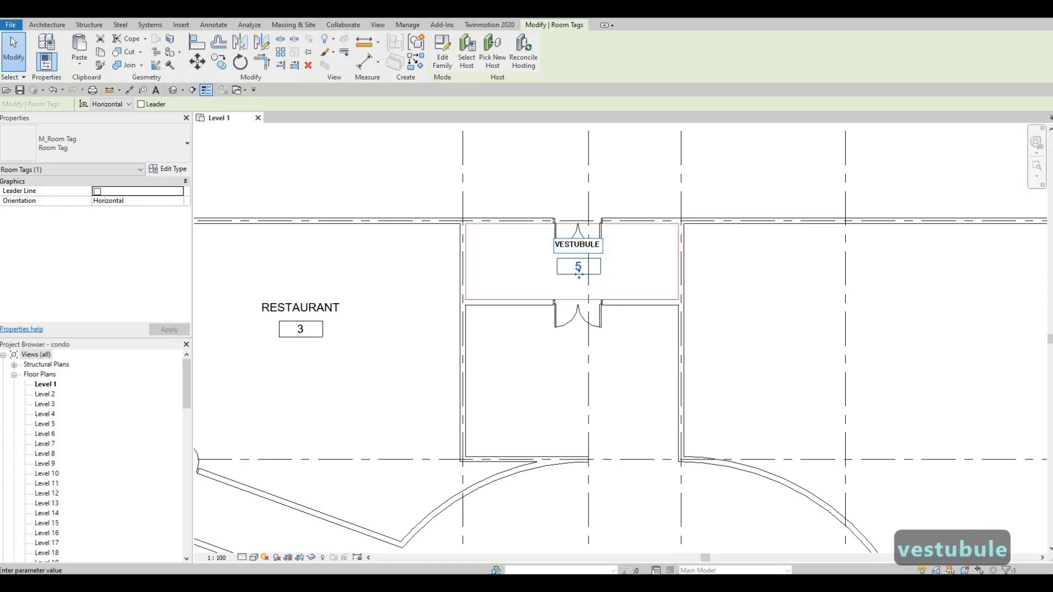
{"action": "left_click", "coordinate": [570, 271]}
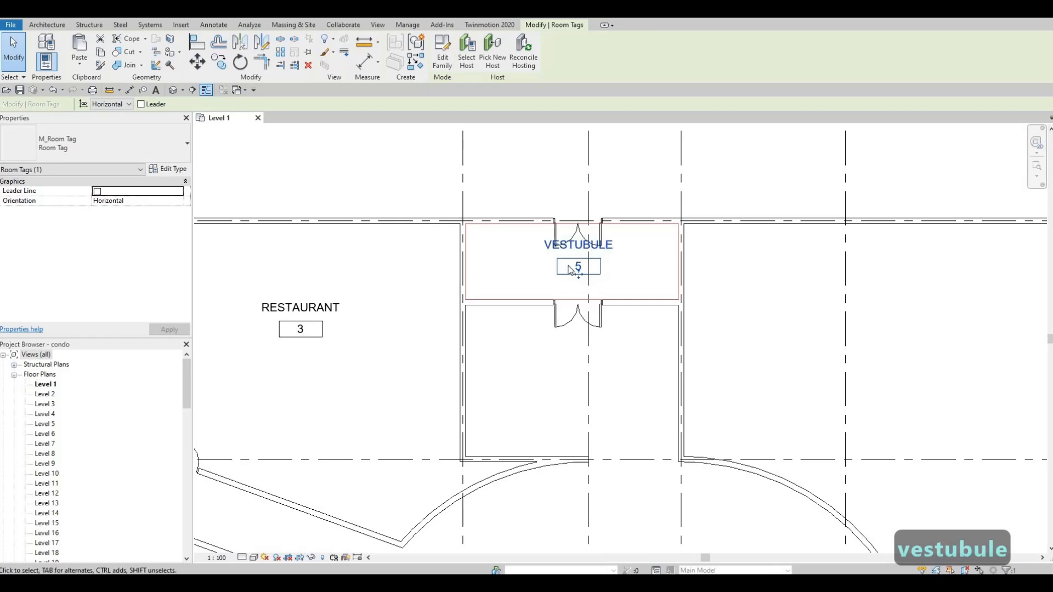
{"action": "key", "text": "Escape"}
{"action": "left_click", "coordinate": [578, 277]}
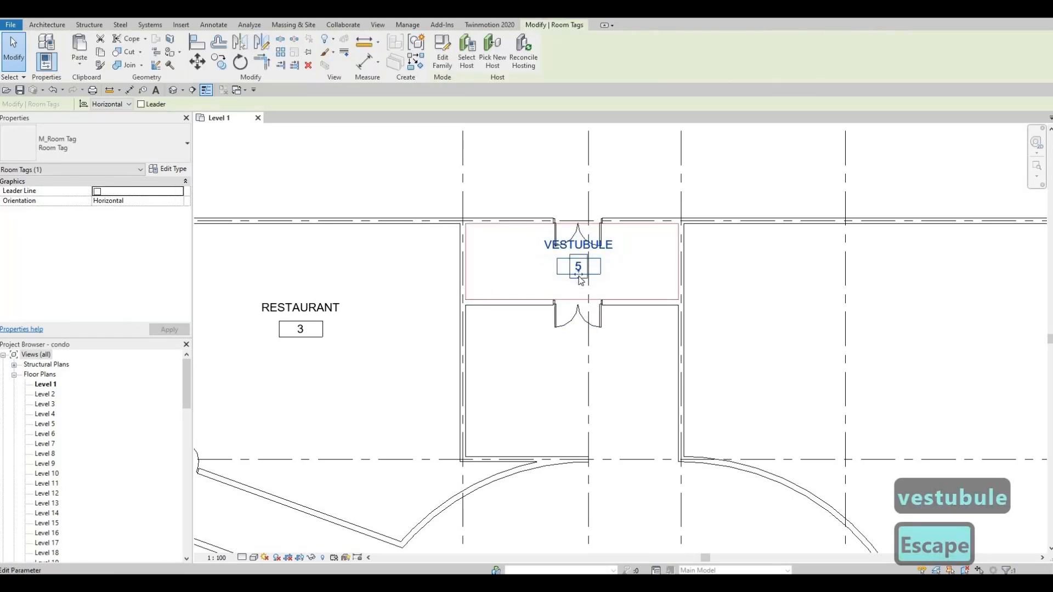
{"action": "key", "text": "Escape"}
Change the name of room 17, behind the northwest double doors, to MAIN ENTRANCE in its room tag.
{"action": "middle_click_drag", "start_coordinate": [464, 299], "coordinate": [881, 240]}
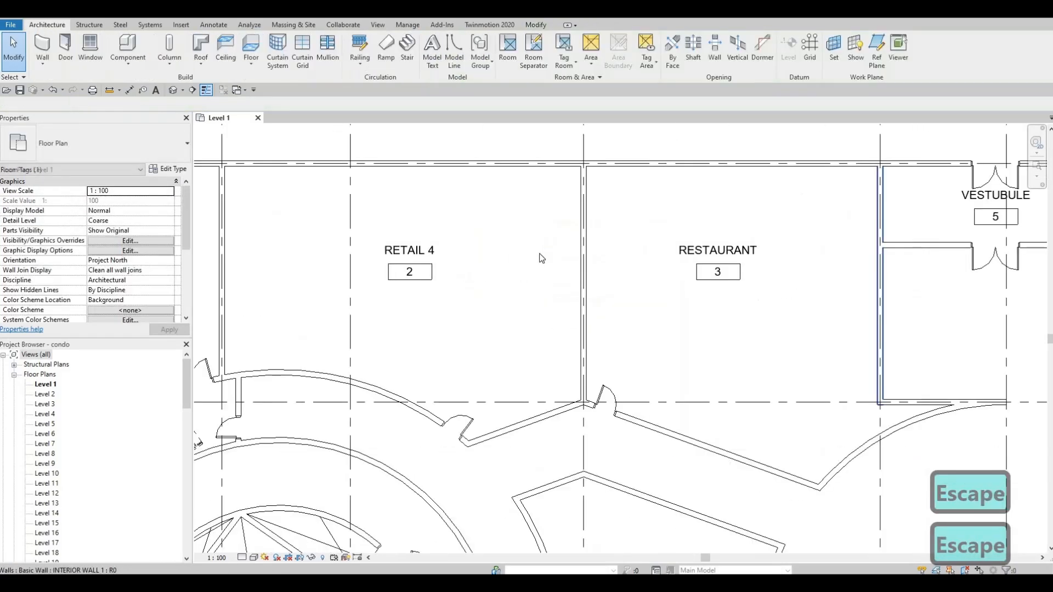
{"action": "middle_click_drag", "start_coordinate": [409, 254], "coordinate": [830, 175]}
{"action": "scroll", "coordinate": [830, 175], "scroll_direction": "down", "scroll_amount": 1}
{"action": "scroll", "coordinate": [530, 250], "scroll_direction": "up", "scroll_amount": 1}
{"action": "left_click", "coordinate": [468, 269]}
{"action": "left_click", "coordinate": [469, 267]}
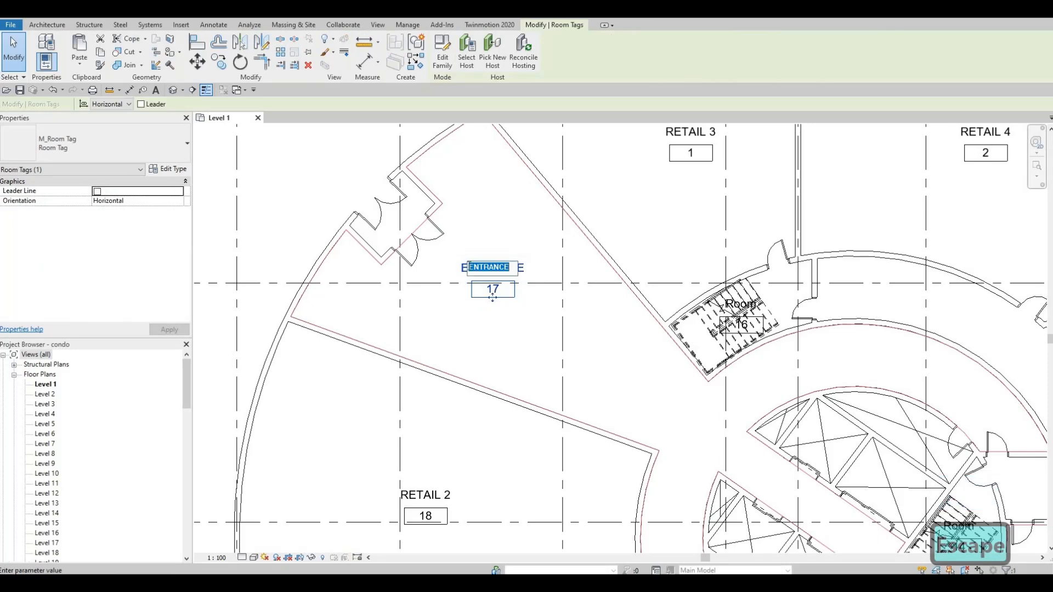
{"action": "type", "text": "M"}
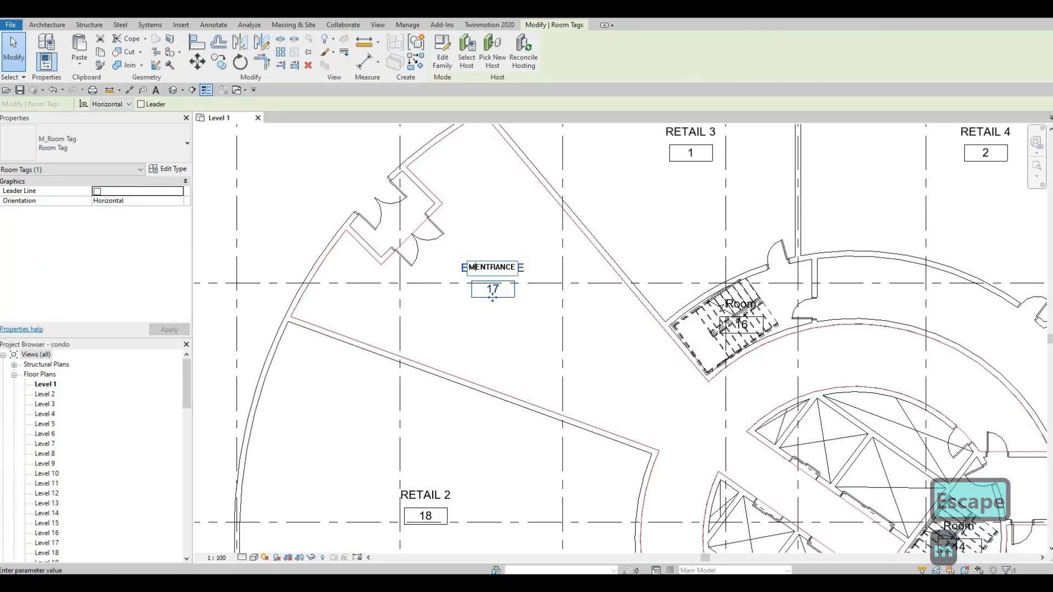
{"action": "type", "text": "AIN"}
{"action": "key", "text": "Escape"}
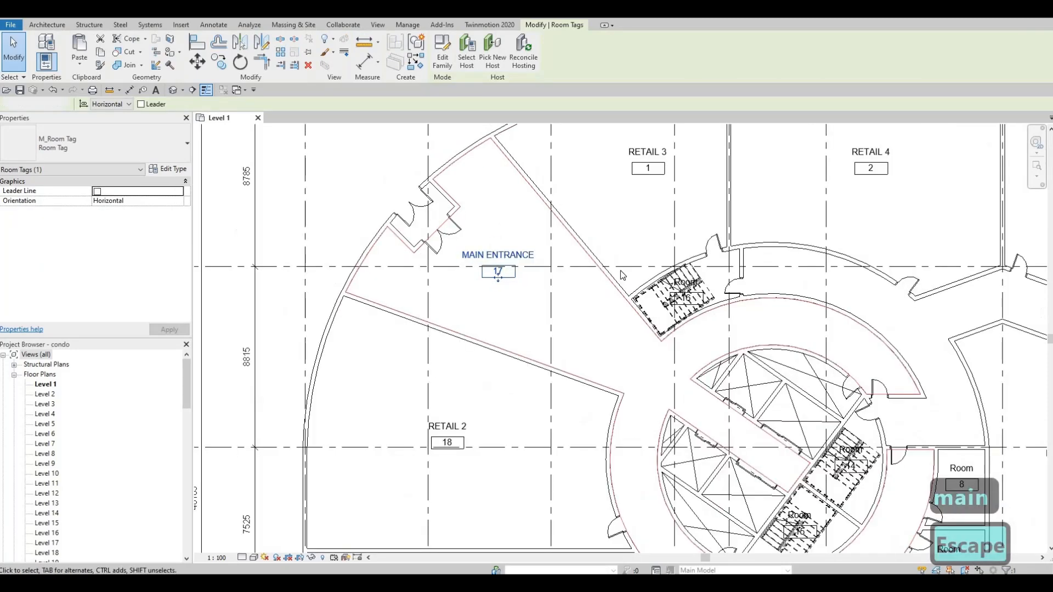
{"action": "key", "text": "Escape"}
Rename room 6, the large space on the east side, to GROCERY in its room tag.
{"action": "scroll", "coordinate": [620, 271], "scroll_direction": "down", "scroll_amount": 4}
{"action": "scroll", "coordinate": [390, 257], "scroll_direction": "up", "scroll_amount": 3}
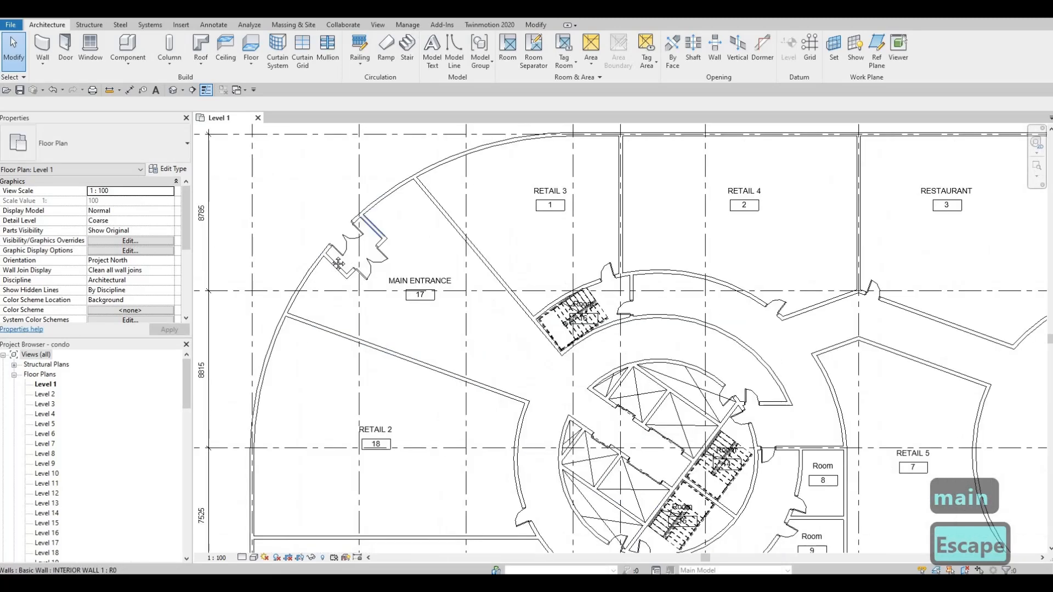
{"action": "middle_click_drag", "start_coordinate": [519, 261], "coordinate": [455, 269]}
{"action": "scroll", "coordinate": [453, 265], "scroll_direction": "down", "scroll_amount": 3}
{"action": "middle_click_drag", "start_coordinate": [719, 277], "coordinate": [543, 268]}
{"action": "middle_click_drag", "start_coordinate": [818, 224], "coordinate": [625, 178]}
{"action": "scroll", "coordinate": [708, 277], "scroll_direction": "up", "scroll_amount": 3}
{"action": "double_click", "coordinate": [700, 273]}
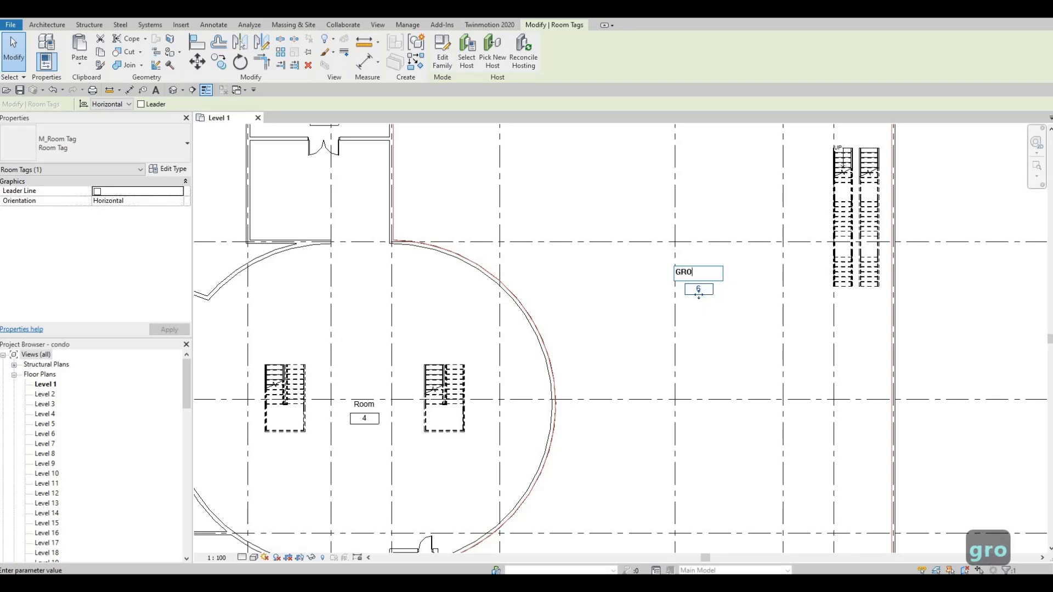
{"action": "type", "text": "grocery"}
{"action": "key", "text": "Return"}
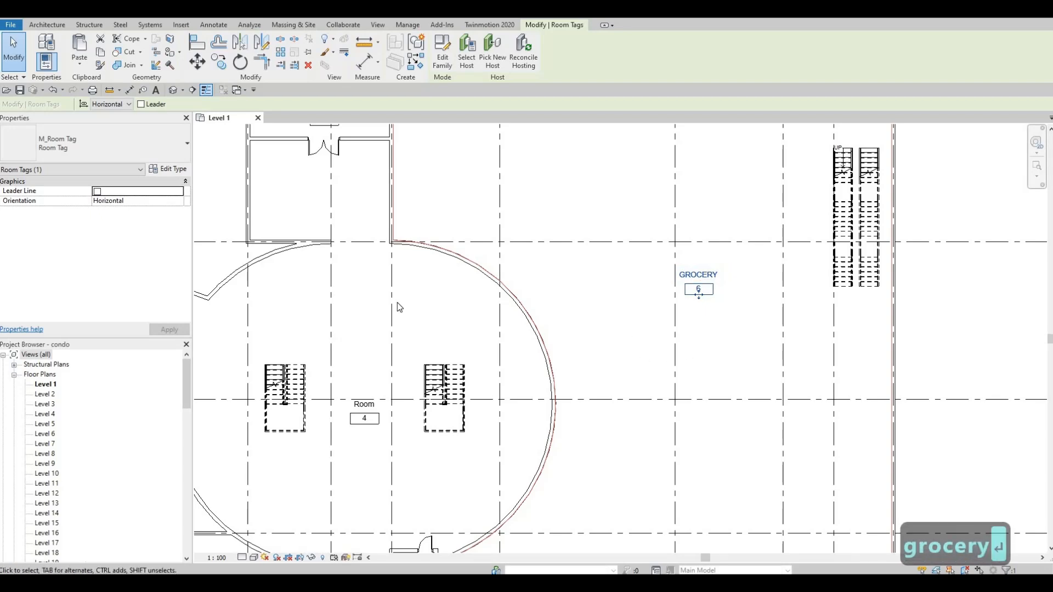
Rename room 4, the large circular space with two staircases, to ATRIUM in its room tag.
{"action": "middle_click_drag", "start_coordinate": [399, 307], "coordinate": [571, 227]}
{"action": "left_click", "coordinate": [535, 321]}
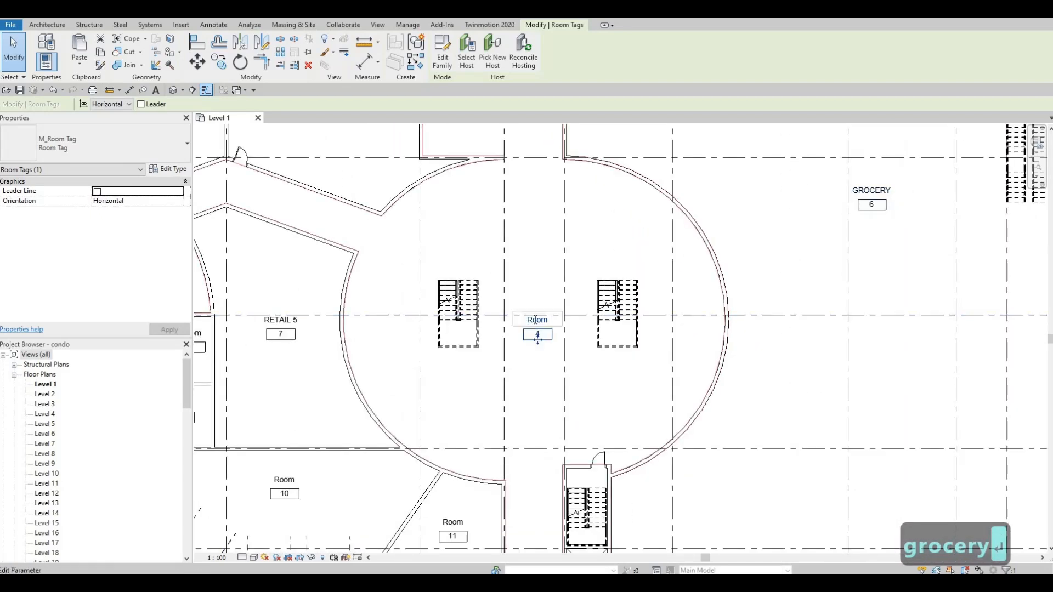
{"action": "type", "text": "Atriu"}
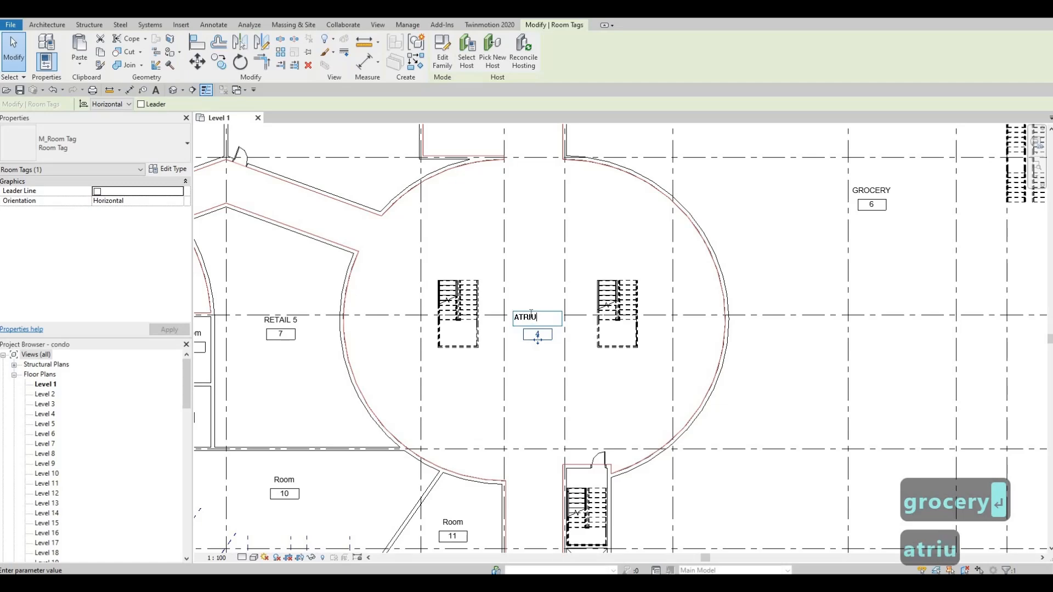
{"action": "type", "text": "m"}
{"action": "left_click", "coordinate": [535, 233]}
{"action": "scroll", "coordinate": [531, 280], "scroll_direction": "down", "scroll_amount": 3}
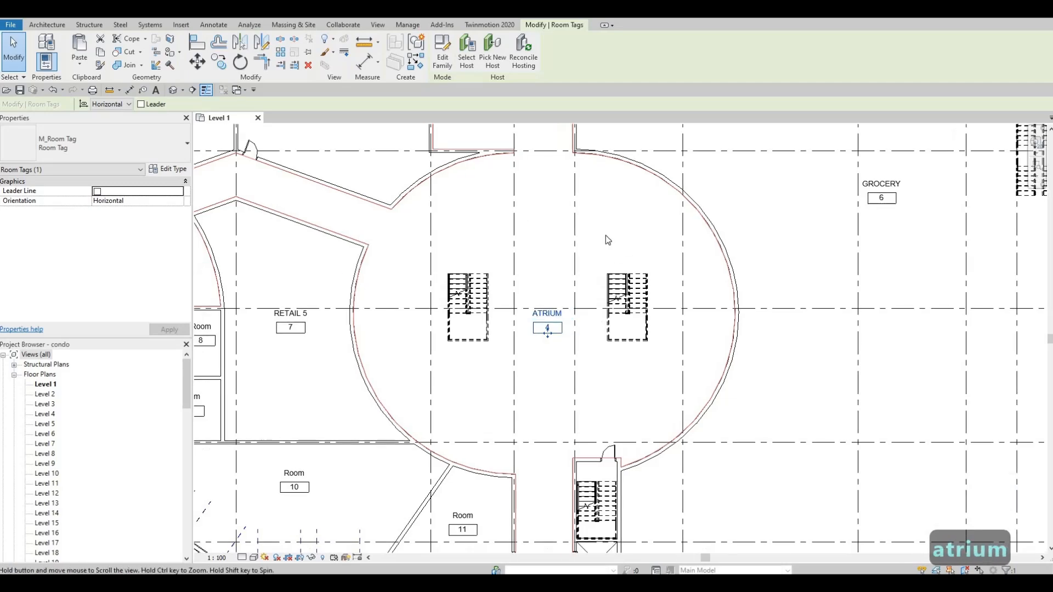
Rename room 8, the small room west of RETAIL 5, to OFFICE 1 in its room tag and copy the name.
{"action": "key", "text": "Escape"}
{"action": "scroll", "coordinate": [483, 226], "scroll_direction": "up", "scroll_amount": 5}
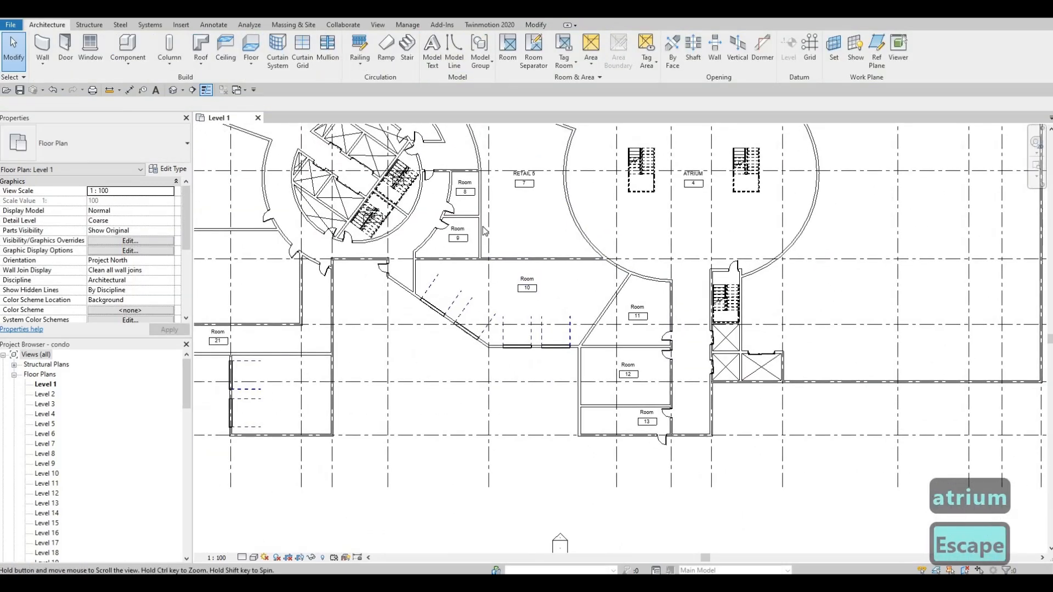
{"action": "scroll", "coordinate": [506, 199], "scroll_direction": "up", "scroll_amount": 2}
{"action": "left_click", "coordinate": [496, 206]}
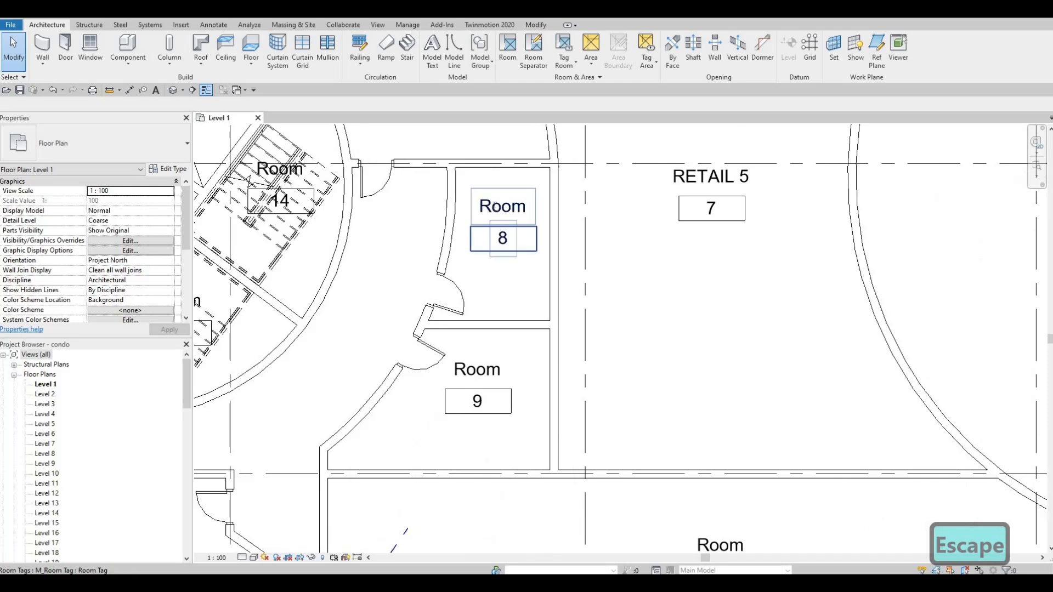
{"action": "type", "text": "OF"}
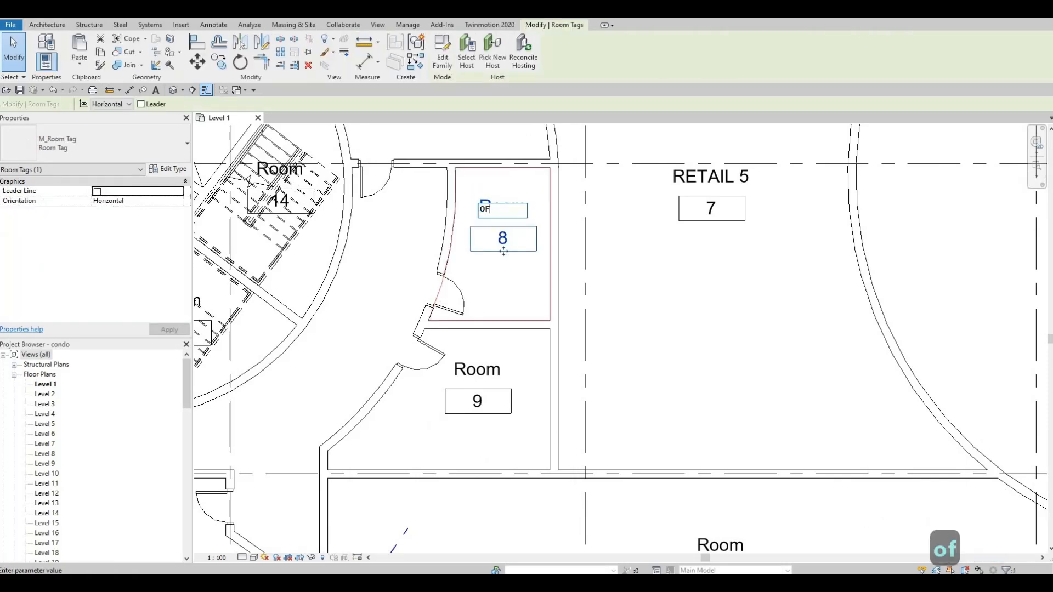
{"action": "type", "text": "FICE 1"}
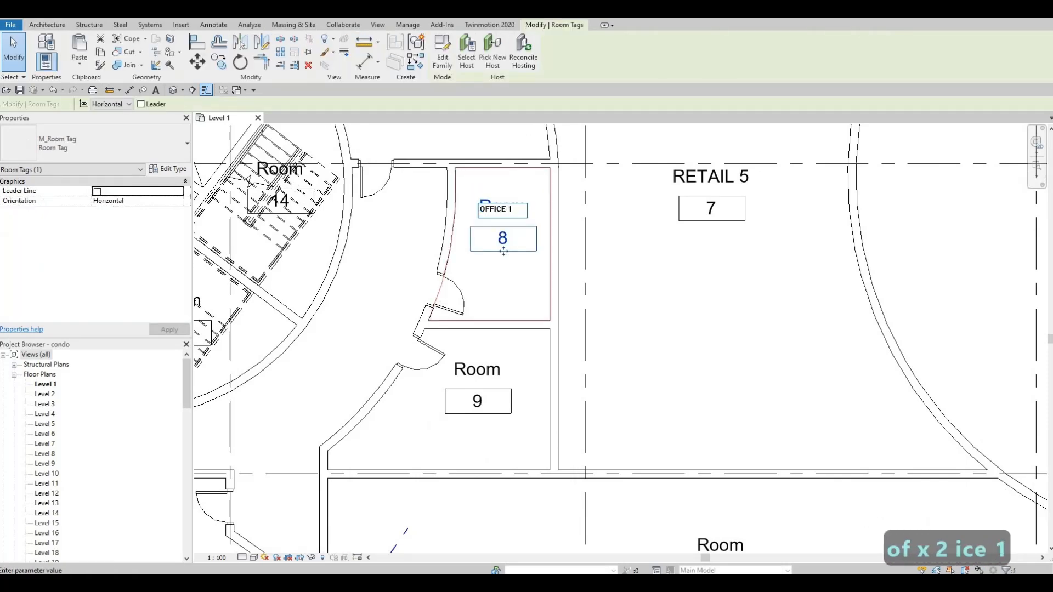
{"action": "key", "text": "ctrl+a"}
{"action": "key", "text": "ctrl+c"}
Rename room 9, directly south of OFFICE 1, to OFFICE 2 by reusing the copied name in its room tag.
{"action": "left_click", "coordinate": [491, 372]}
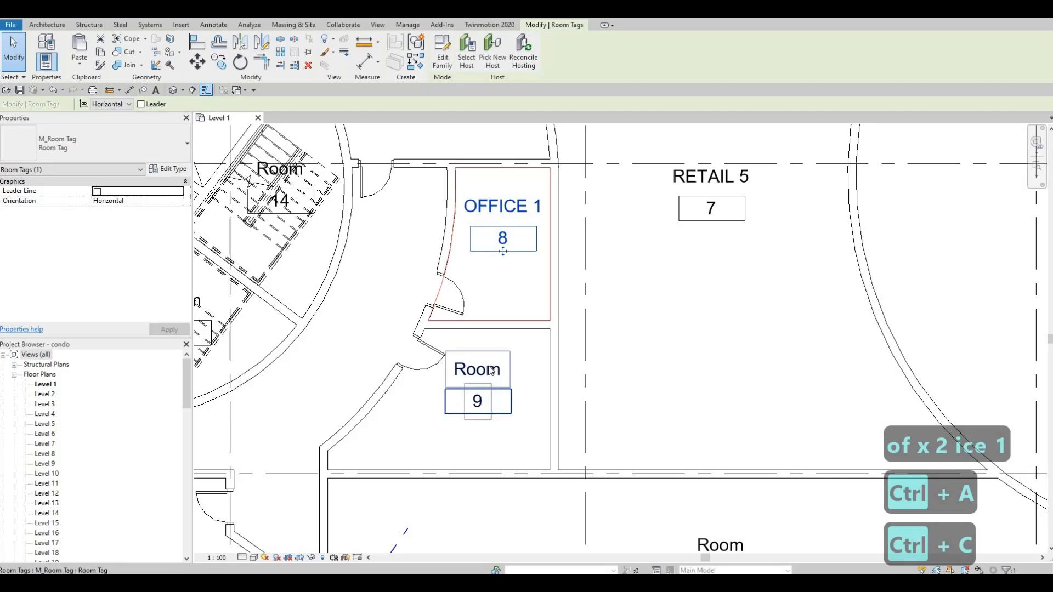
{"action": "left_click", "coordinate": [492, 372]}
{"action": "left_click", "coordinate": [492, 372]}
{"action": "key", "text": "ctrl+v"}
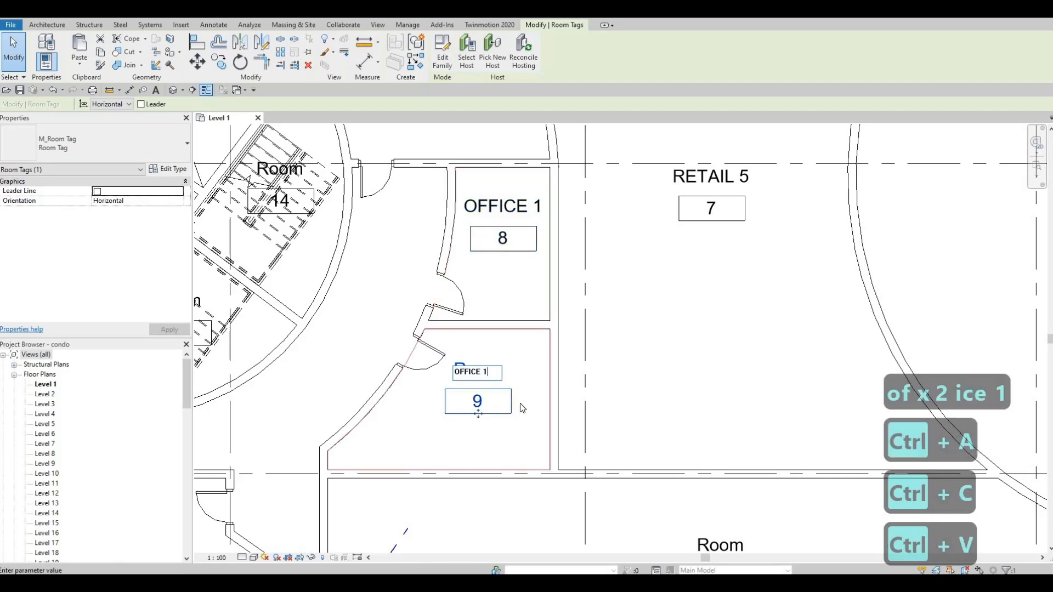
{"action": "key", "text": "BackSpace"}
{"action": "type", "text": "2"}
{"action": "key", "text": "Return"}
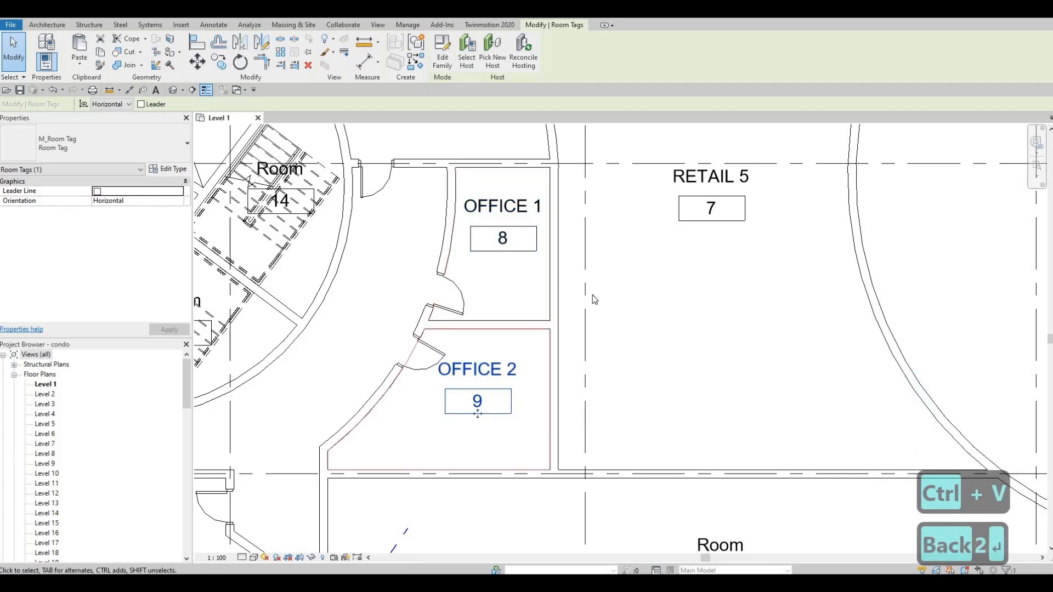
Rename room 20, the stairwell south of RETAIL 1, to STAIRS 1 in its room tag and copy the name.
{"action": "middle_click_drag", "start_coordinate": [571, 446], "coordinate": [670, 203]}
{"action": "scroll", "coordinate": [671, 204], "scroll_direction": "down", "scroll_amount": 4}
{"action": "scroll", "coordinate": [736, 280], "scroll_direction": "down", "scroll_amount": 2}
{"action": "middle_click_drag", "start_coordinate": [203, 245], "coordinate": [394, 238]}
{"action": "scroll", "coordinate": [394, 238], "scroll_direction": "down", "scroll_amount": 1}
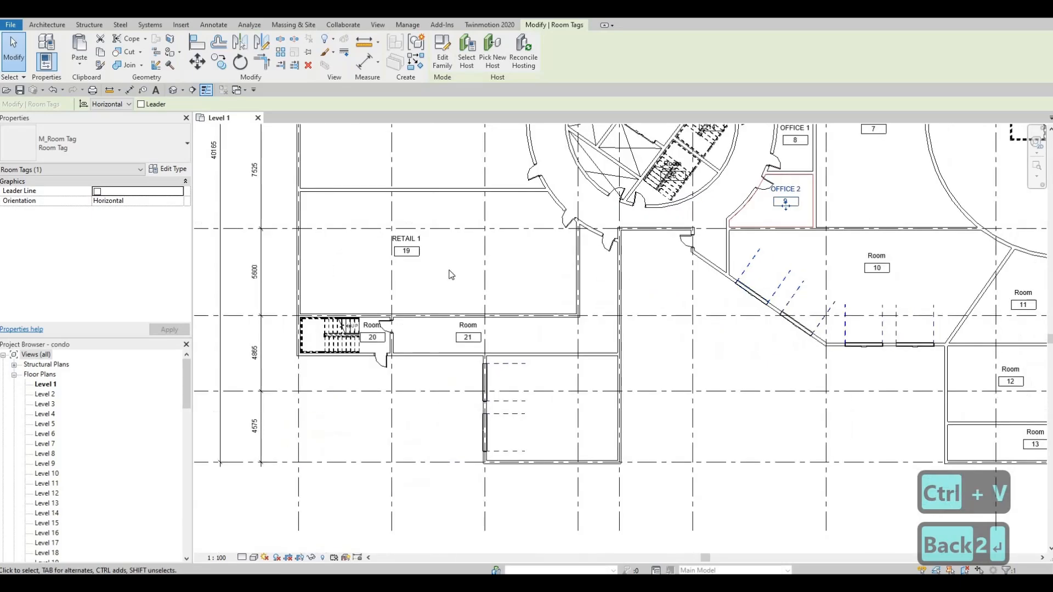
{"action": "scroll", "coordinate": [393, 236], "scroll_direction": "up", "scroll_amount": 1}
{"action": "scroll", "coordinate": [386, 379], "scroll_direction": "up", "scroll_amount": 1}
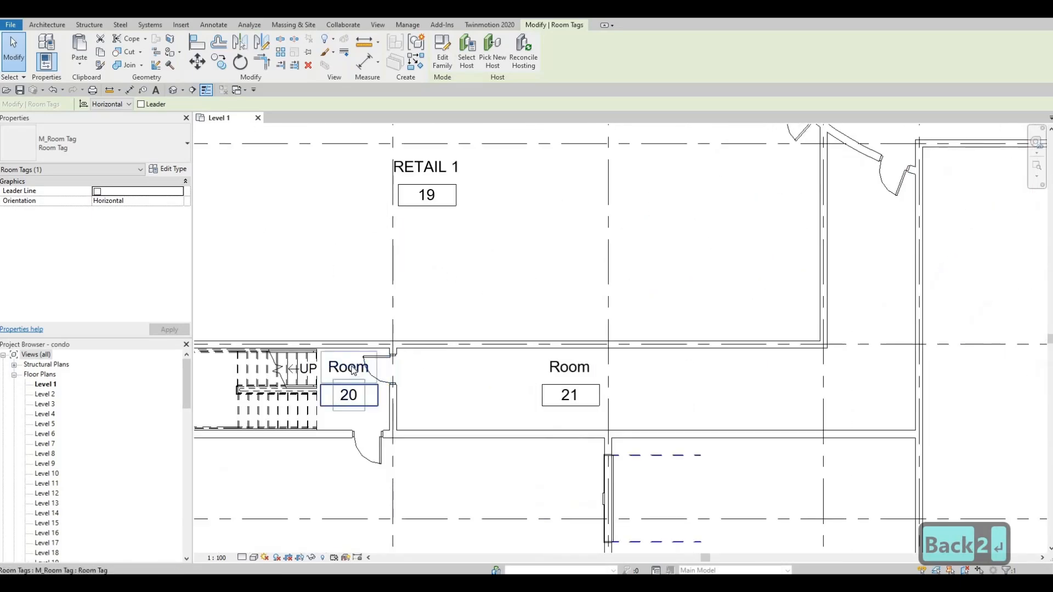
{"action": "left_click", "coordinate": [351, 369]}
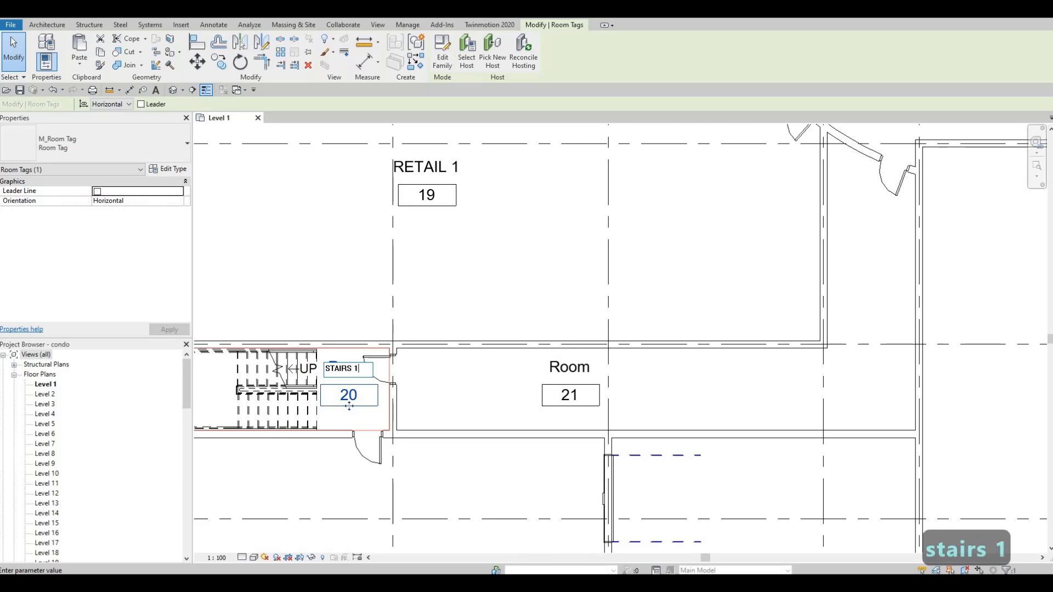
{"action": "key", "text": "ctrl+a"}
{"action": "key", "text": "ctrl+c"}
{"action": "key", "text": "Escape"}
Rename room 16, the stairwell beside the main entrance, to STAIRS 2 and move its tag off the stair toward the door.
{"action": "scroll", "coordinate": [609, 317], "scroll_direction": "down", "scroll_amount": 5}
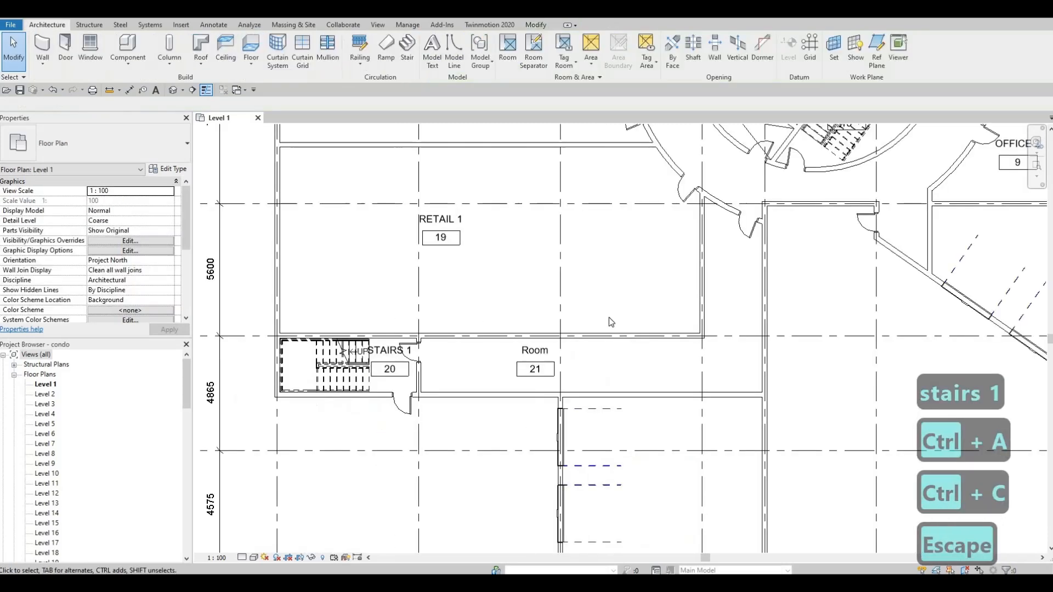
{"action": "scroll", "coordinate": [582, 238], "scroll_direction": "up", "scroll_amount": 5}
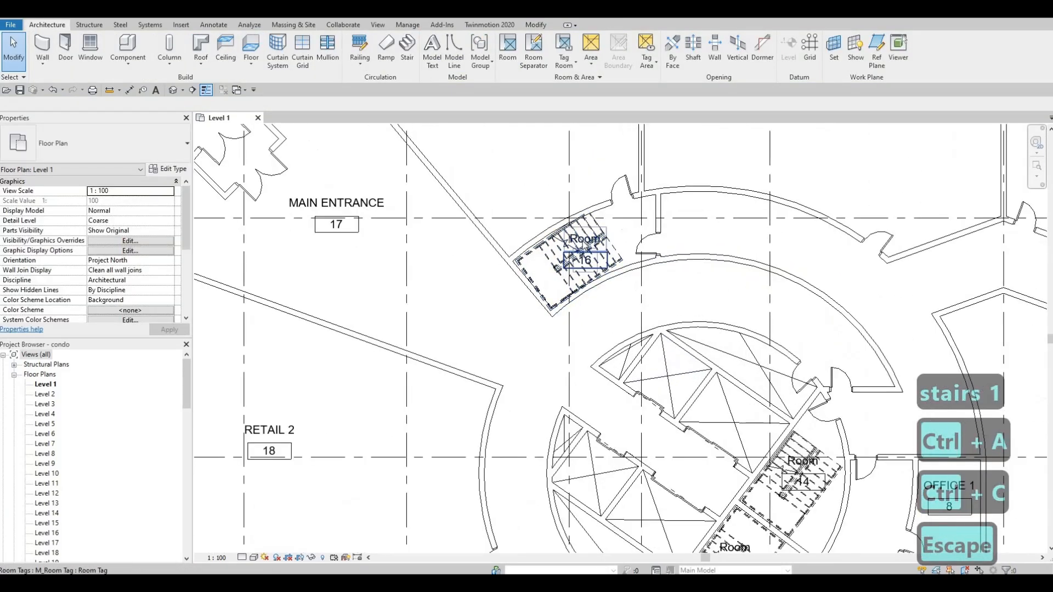
{"action": "double_click", "coordinate": [579, 245]}
{"action": "key", "text": "ctrl+v"}
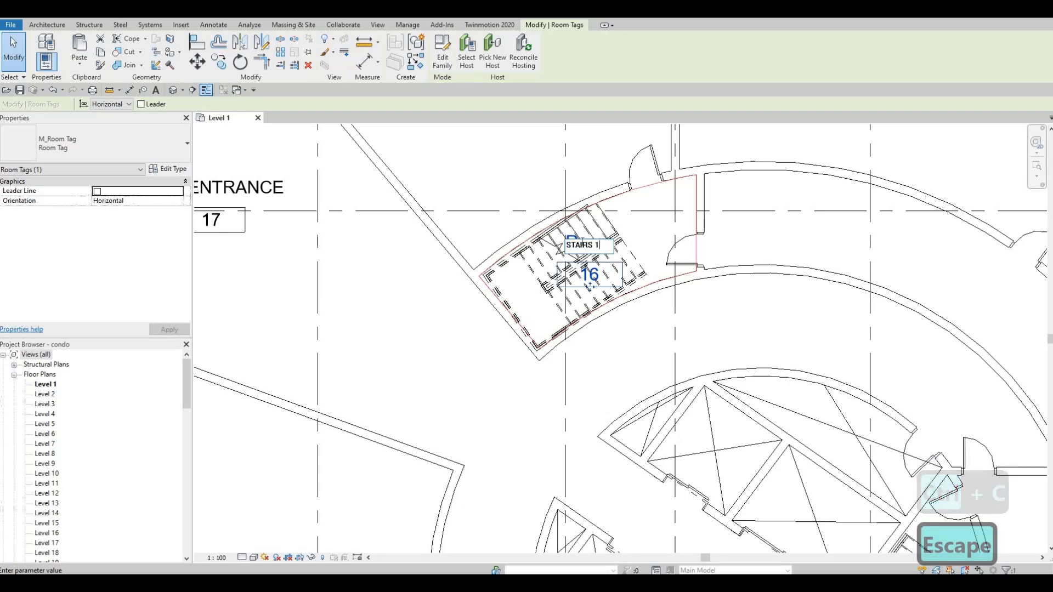
{"action": "key", "text": "BackSpace"}
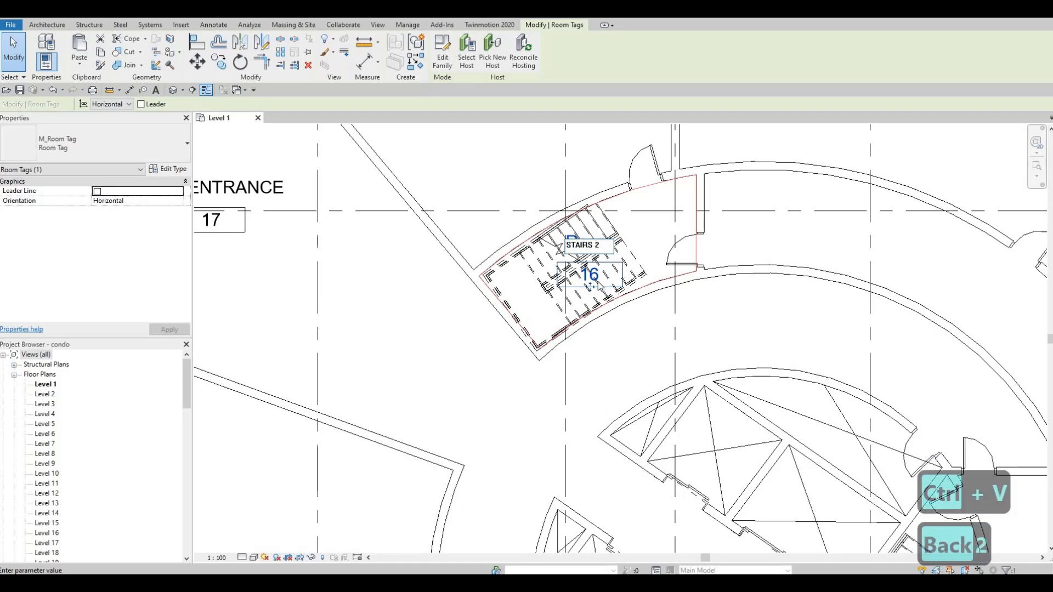
{"action": "left_click", "coordinate": [599, 286]}
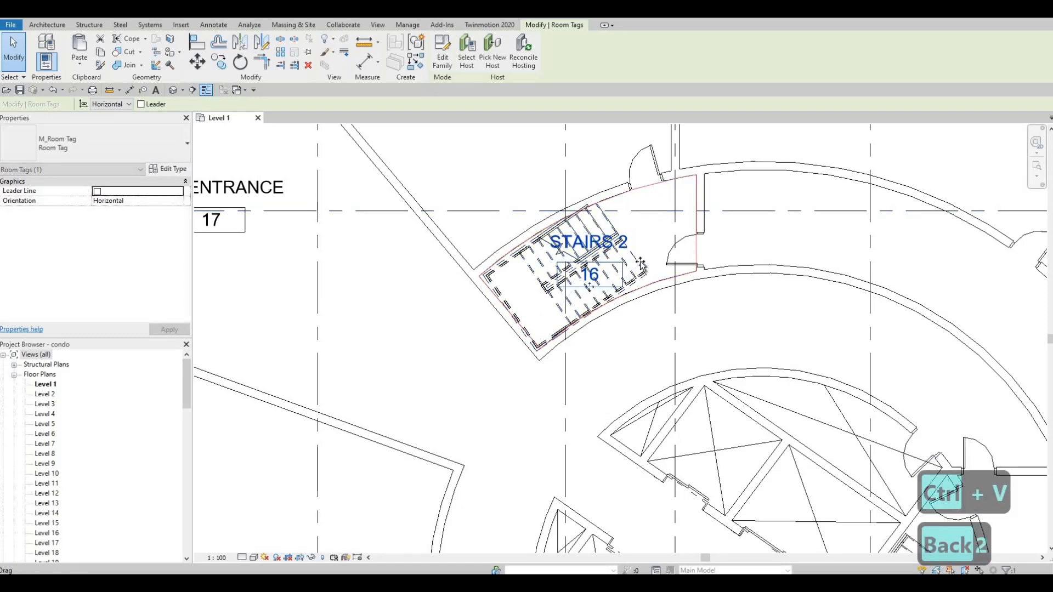
{"action": "left_click_drag", "start_coordinate": [591, 294], "coordinate": [647, 263]}
Rename room 14, the northern stairwell in the circular core, to STAIRS 3 by adapting the copied name.
{"action": "middle_click_drag", "start_coordinate": [733, 375], "coordinate": [646, 176]}
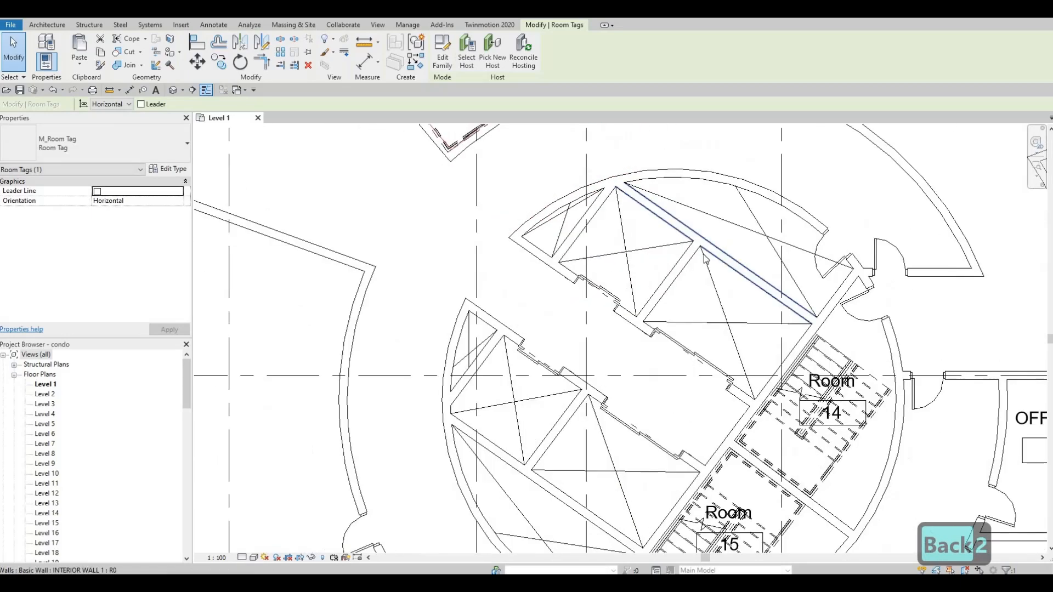
{"action": "middle_click_drag", "start_coordinate": [813, 405], "coordinate": [706, 298]}
{"action": "left_click", "coordinate": [722, 279]}
{"action": "left_click", "coordinate": [710, 273]}
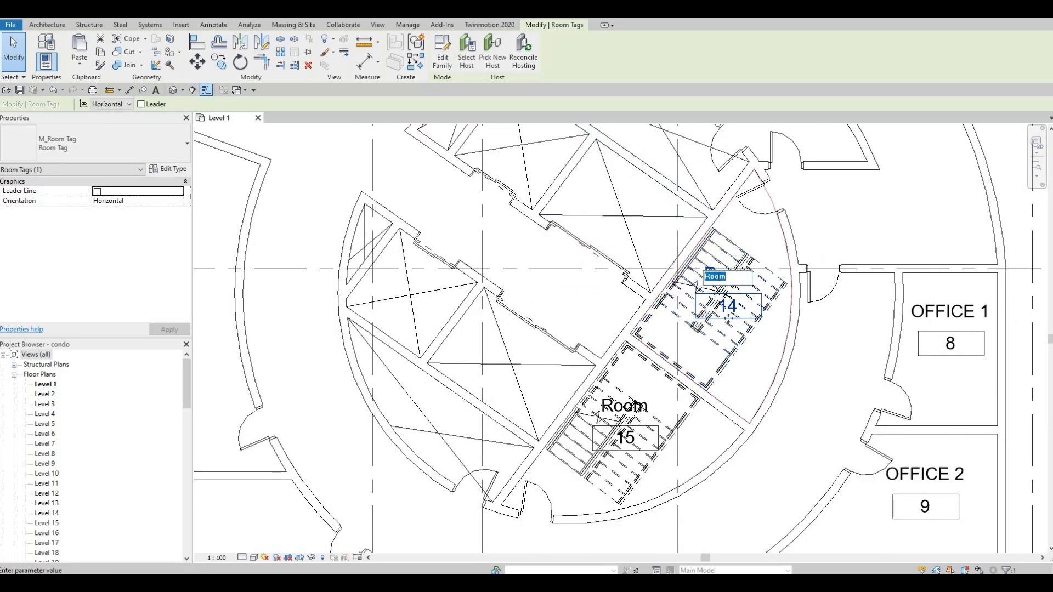
{"action": "key", "text": "ctrl+v"}
{"action": "key", "text": "BackSpace"}
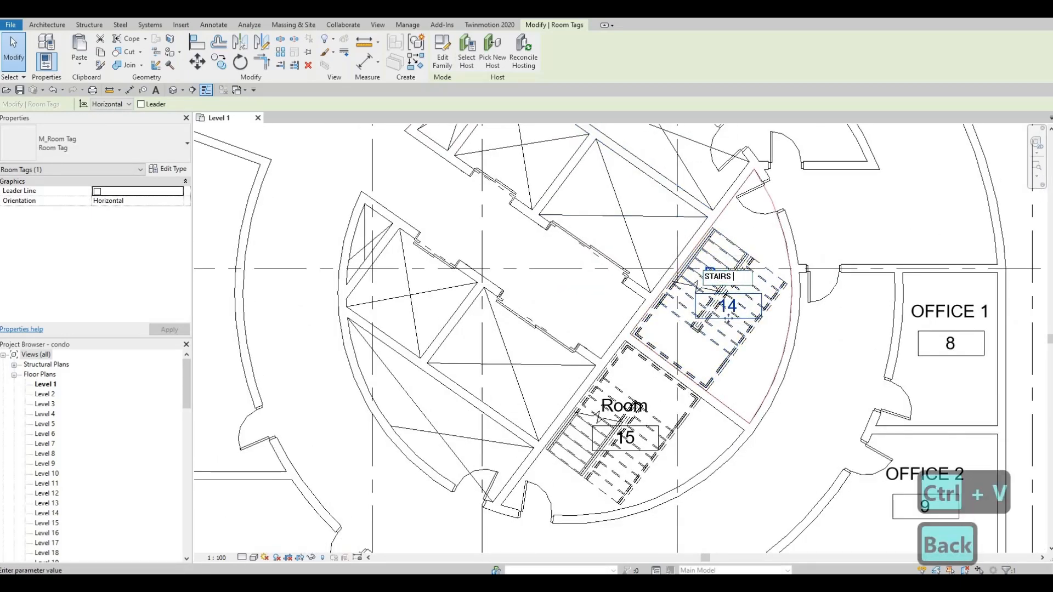
{"action": "left_click", "coordinate": [618, 406]}
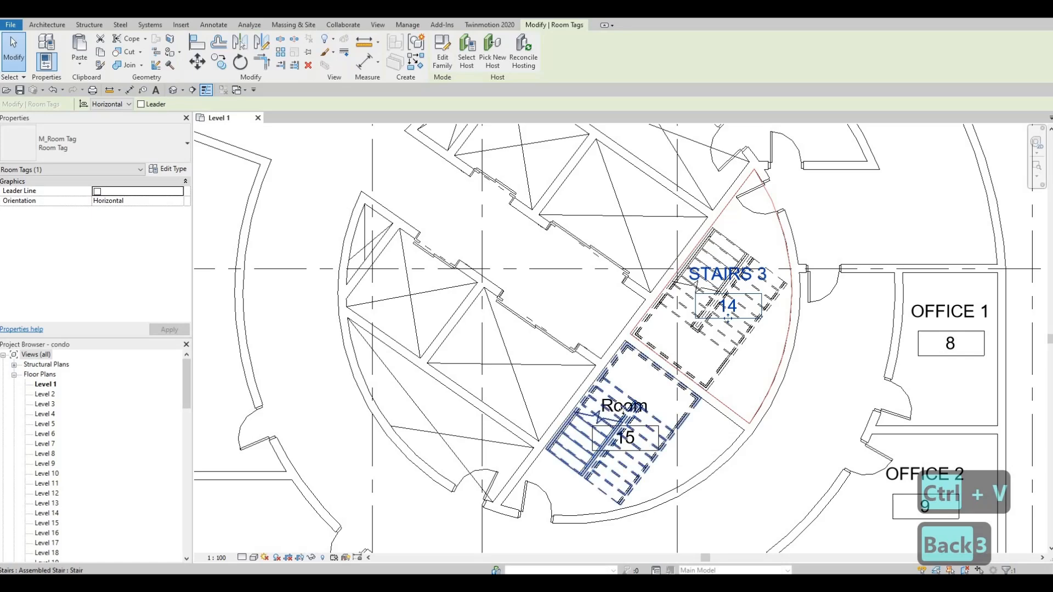
{"action": "left_click", "coordinate": [631, 410]}
{"action": "key", "text": "Escape"}
Rename room 15, the southern stairwell in the circular core, to STAIRS 4 by adapting the copied name.
{"action": "scroll", "coordinate": [630, 410], "scroll_direction": "up", "scroll_amount": 1}
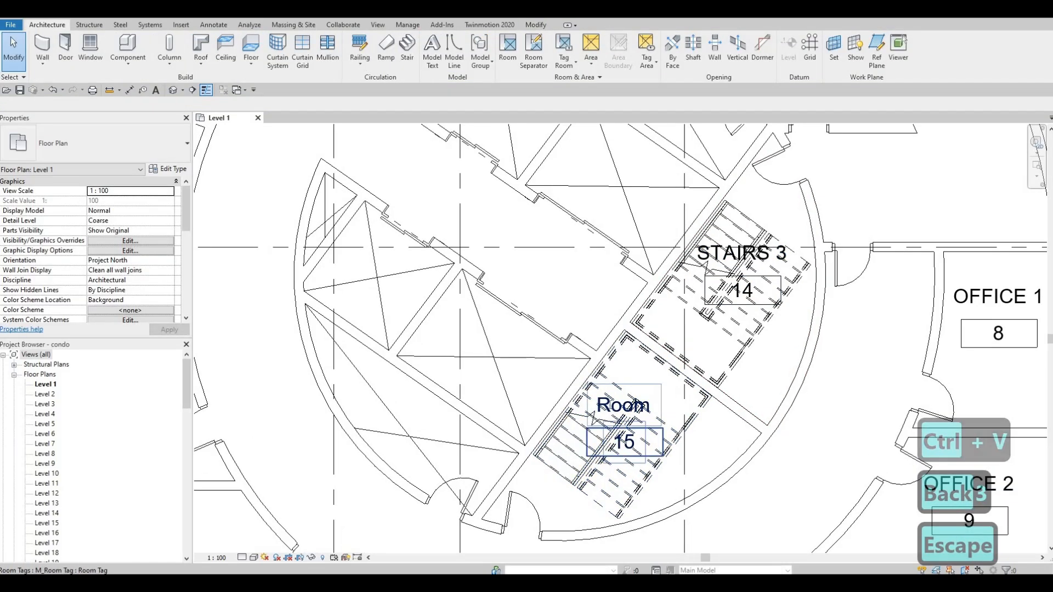
{"action": "left_click", "coordinate": [631, 405]}
{"action": "left_click", "coordinate": [631, 406]}
{"action": "key", "text": "ctrl+v"}
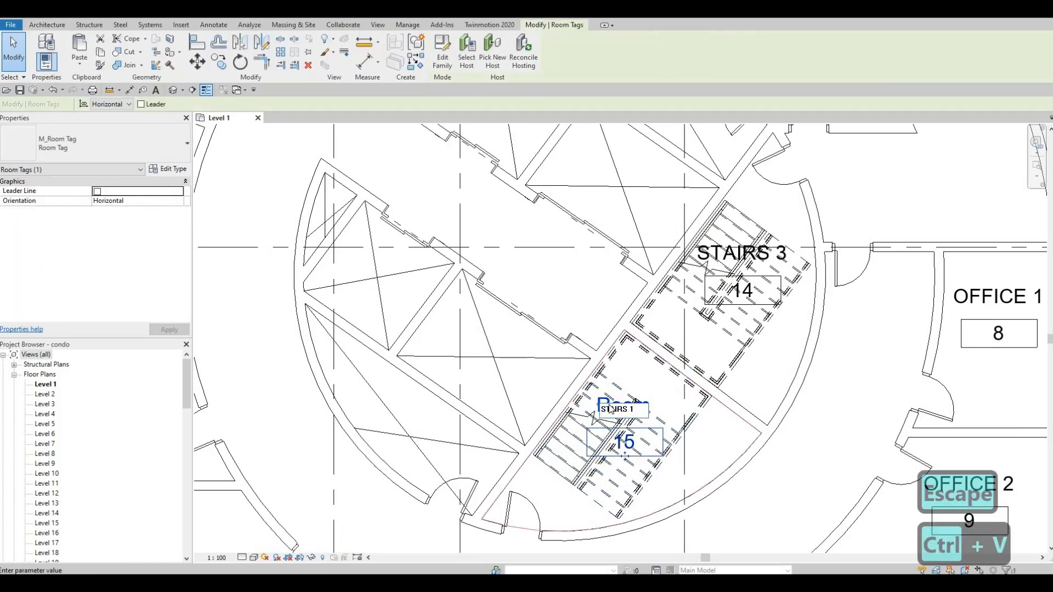
{"action": "key", "text": "BackSpace"}
{"action": "type", "text": "4"}
{"action": "key", "text": "Return"}
{"action": "key", "text": "Escape"}
Rename room 13, the narrow room at the south end of the wing below the atrium, to STAIRS 5.
{"action": "scroll", "coordinate": [610, 408], "scroll_direction": "down", "scroll_amount": 1}
{"action": "middle_click_drag", "start_coordinate": [635, 391], "coordinate": [513, 192]}
{"action": "scroll", "coordinate": [512, 192], "scroll_direction": "down", "scroll_amount": 3}
{"action": "scroll", "coordinate": [872, 427], "scroll_direction": "down", "scroll_amount": 2}
{"action": "middle_click_drag", "start_coordinate": [872, 426], "coordinate": [601, 317]}
{"action": "middle_click_drag", "start_coordinate": [736, 449], "coordinate": [723, 371]}
{"action": "scroll", "coordinate": [723, 370], "scroll_direction": "up", "scroll_amount": 3}
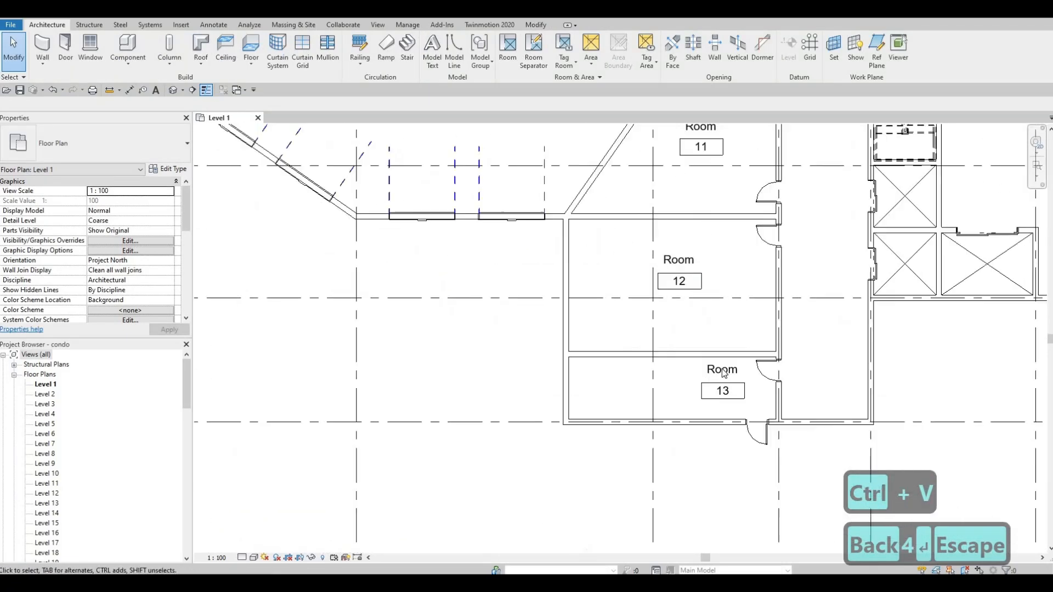
{"action": "left_click", "coordinate": [723, 370]}
{"action": "left_click", "coordinate": [723, 371]}
{"action": "key", "text": "ctrl+v"}
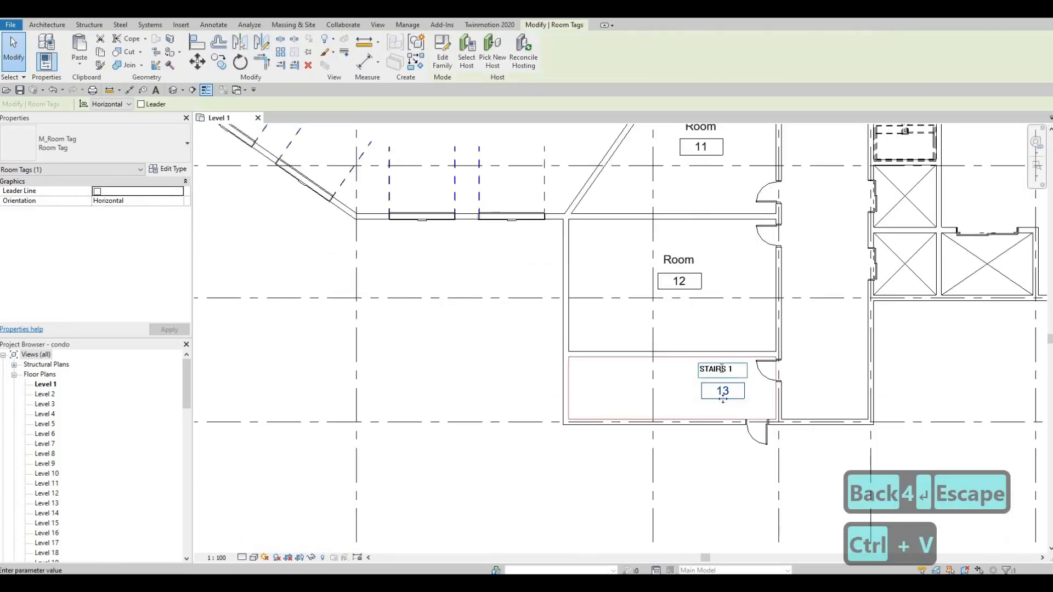
{"action": "key", "text": "BackSpace"}
{"action": "type", "text": "5"}
{"action": "key", "text": "Return"}
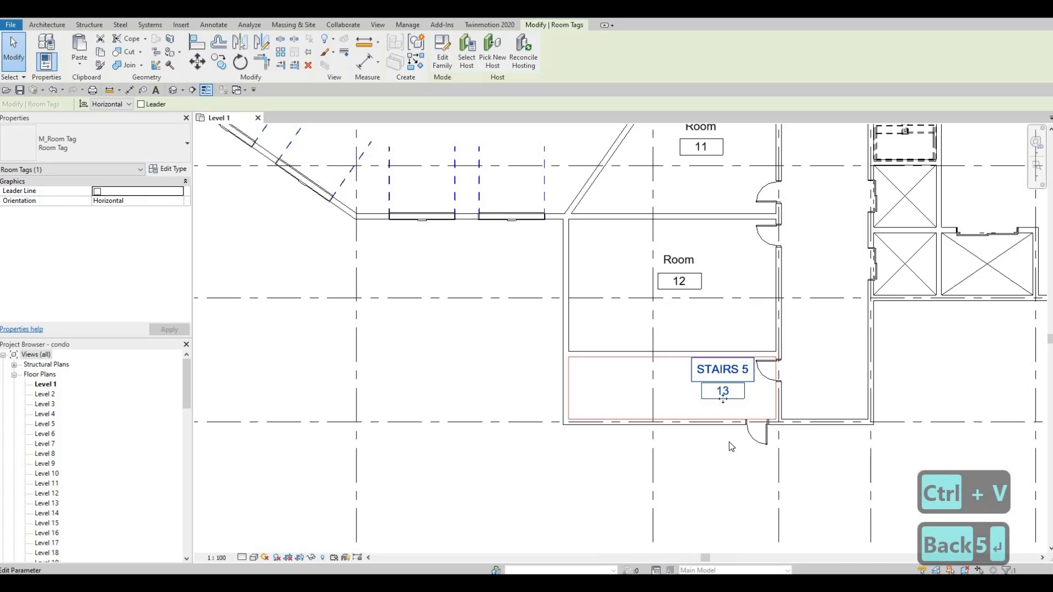
Rename room 10, the large angled space south of RETAIL 5, to RECEIVING AREA in its room tag.
{"action": "scroll", "coordinate": [731, 447], "scroll_direction": "down", "scroll_amount": 5}
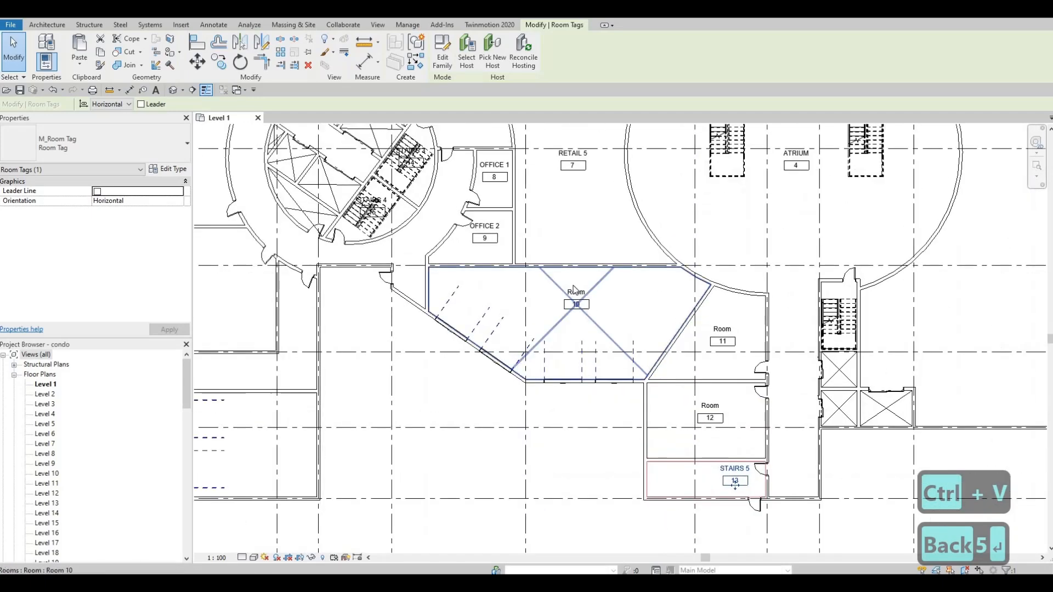
{"action": "scroll", "coordinate": [574, 291], "scroll_direction": "up", "scroll_amount": 1}
{"action": "left_click", "coordinate": [580, 292]}
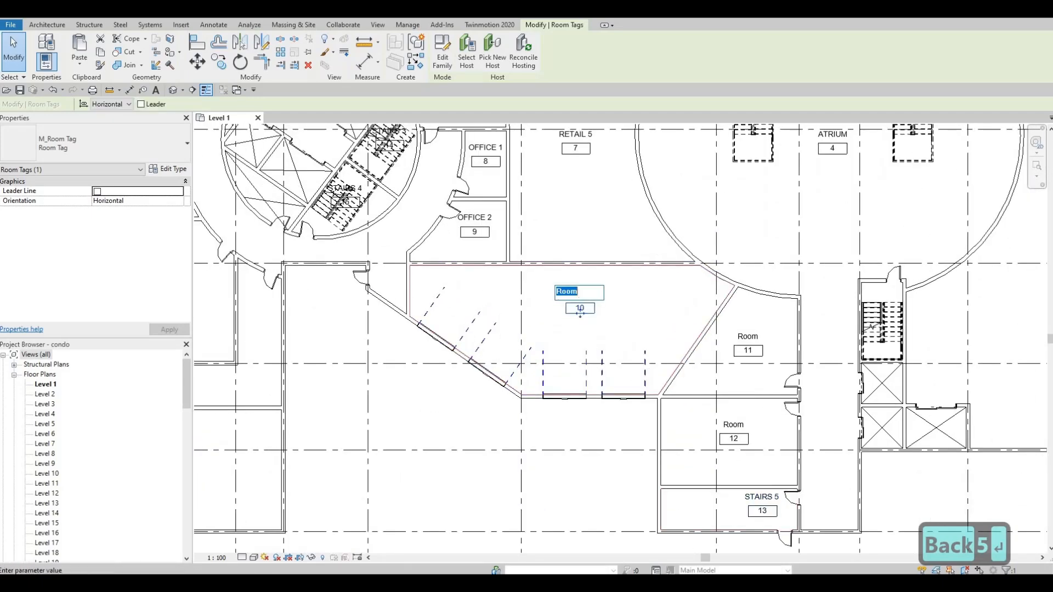
{"action": "type", "text": "RECEIV"}
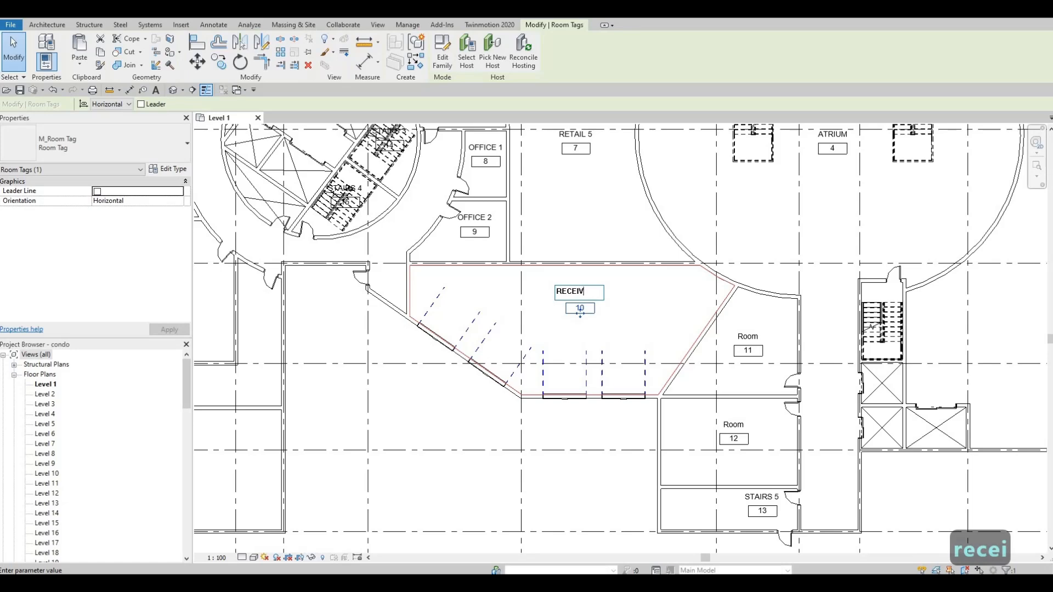
{"action": "type", "text": "ING ARE"}
{"action": "type", "text": "A"}
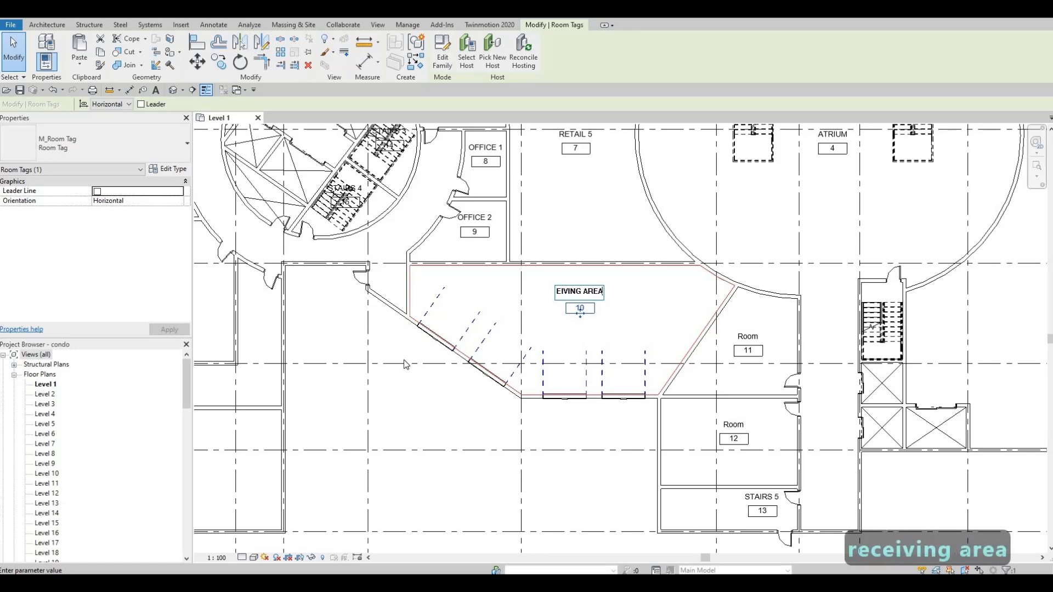
{"action": "key", "text": "Return"}
Rename room 11, the angled room east of RECEIVING AREA, to WOMENS BATHROOM in its room tag.
{"action": "scroll", "coordinate": [713, 340], "scroll_direction": "down", "scroll_amount": 1}
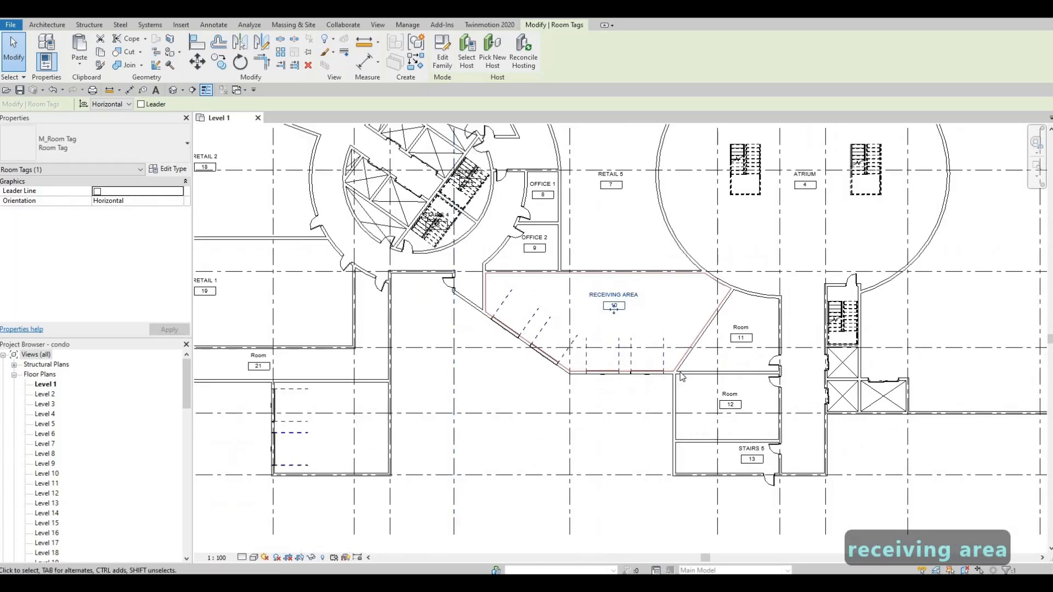
{"action": "scroll", "coordinate": [708, 329], "scroll_direction": "up", "scroll_amount": 2}
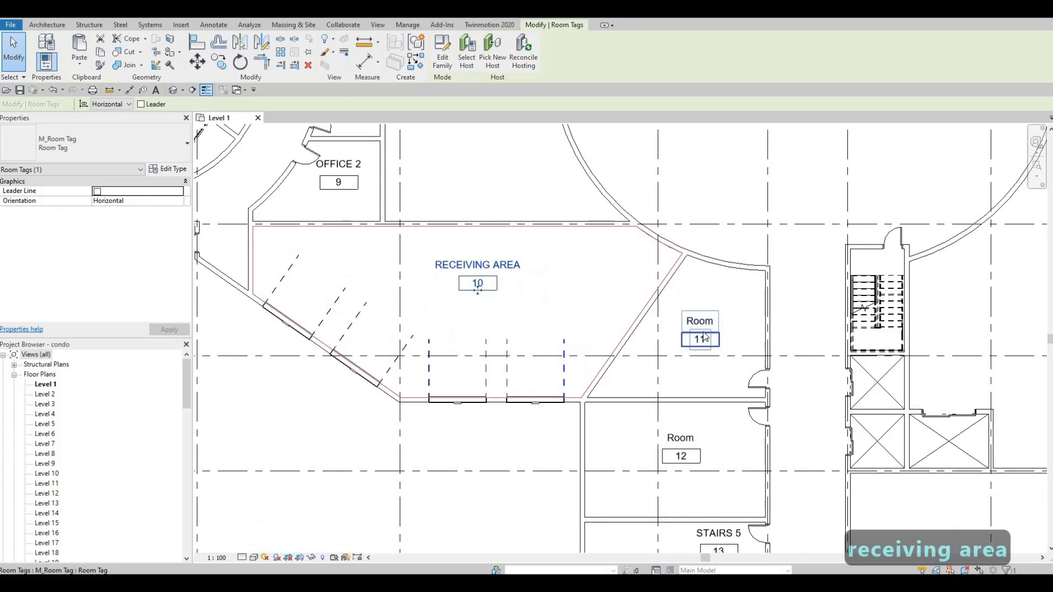
{"action": "middle_click_drag", "start_coordinate": [604, 320], "coordinate": [577, 247]}
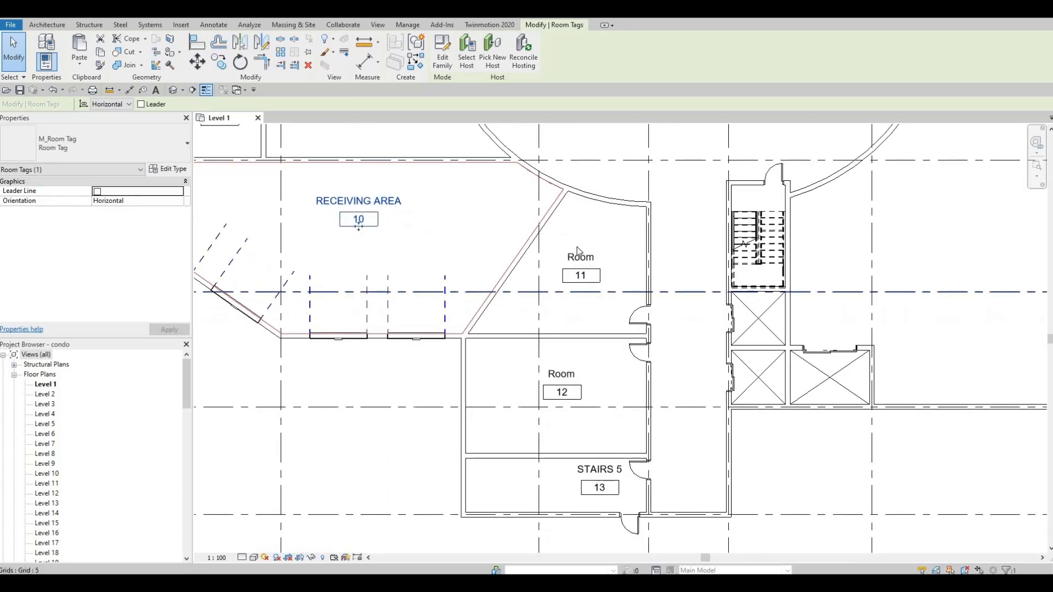
{"action": "scroll", "coordinate": [577, 247], "scroll_direction": "up", "scroll_amount": 1}
{"action": "left_click", "coordinate": [576, 248]}
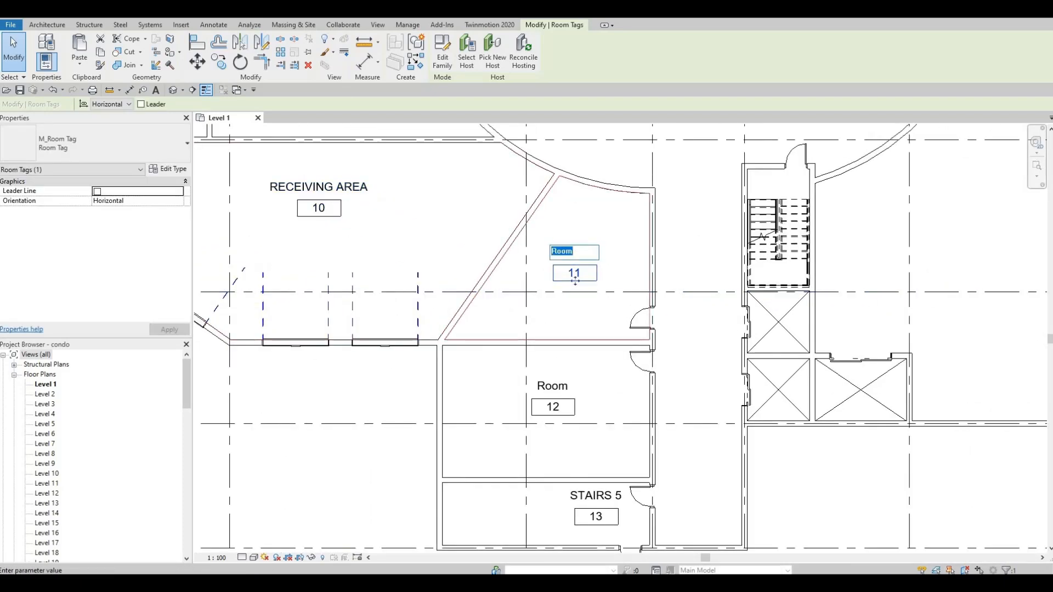
{"action": "type", "text": "WOMENS"}
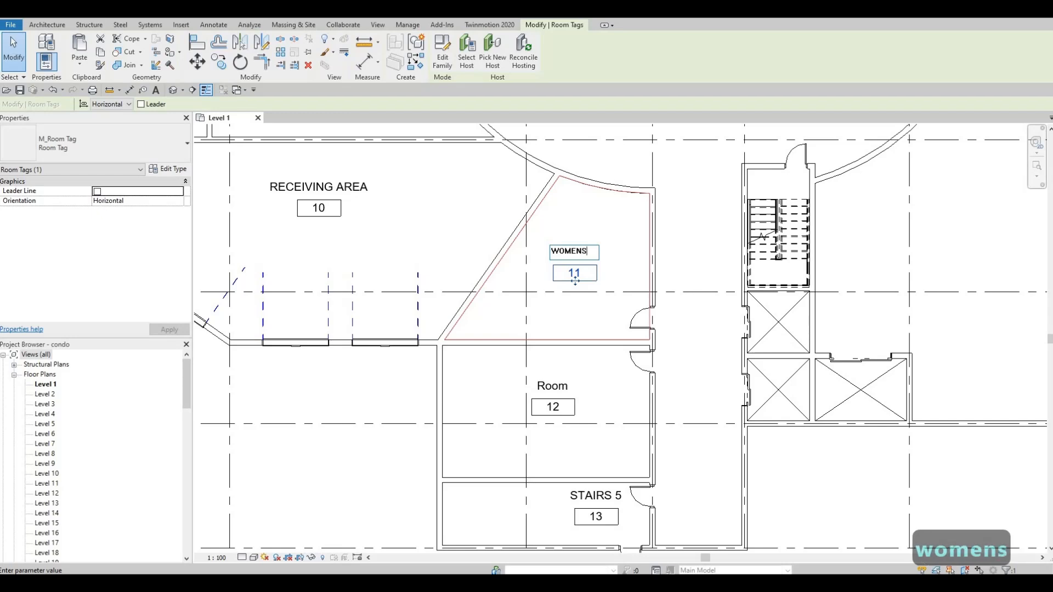
{"action": "type", "text": " WAS"}
{"action": "key", "text": "BackSpace"}
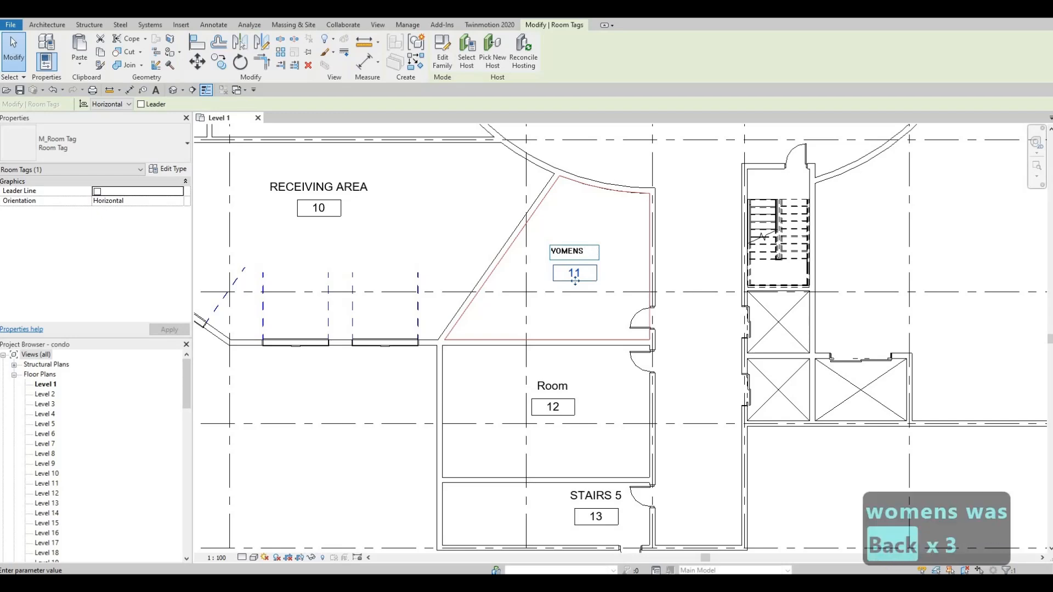
{"action": "type", "text": "BAT"}
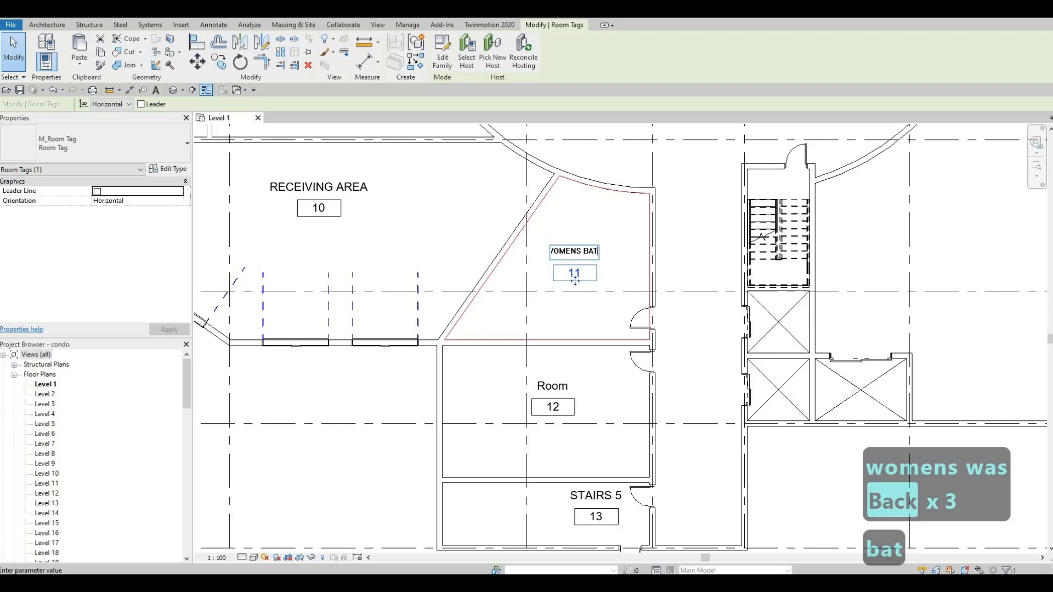
{"action": "type", "text": "ROOM"}
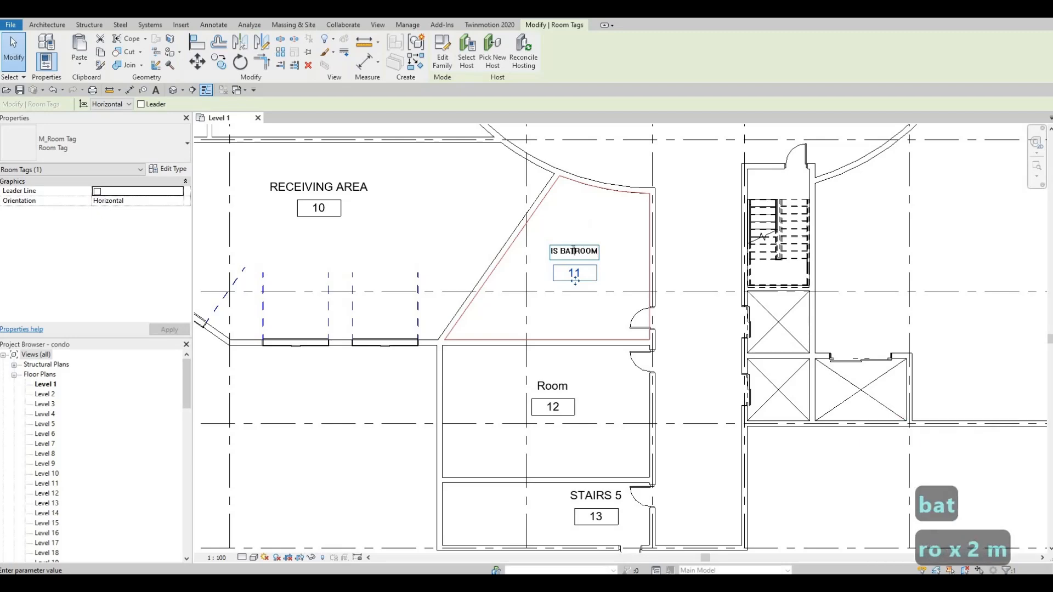
{"action": "type", "text": "H"}
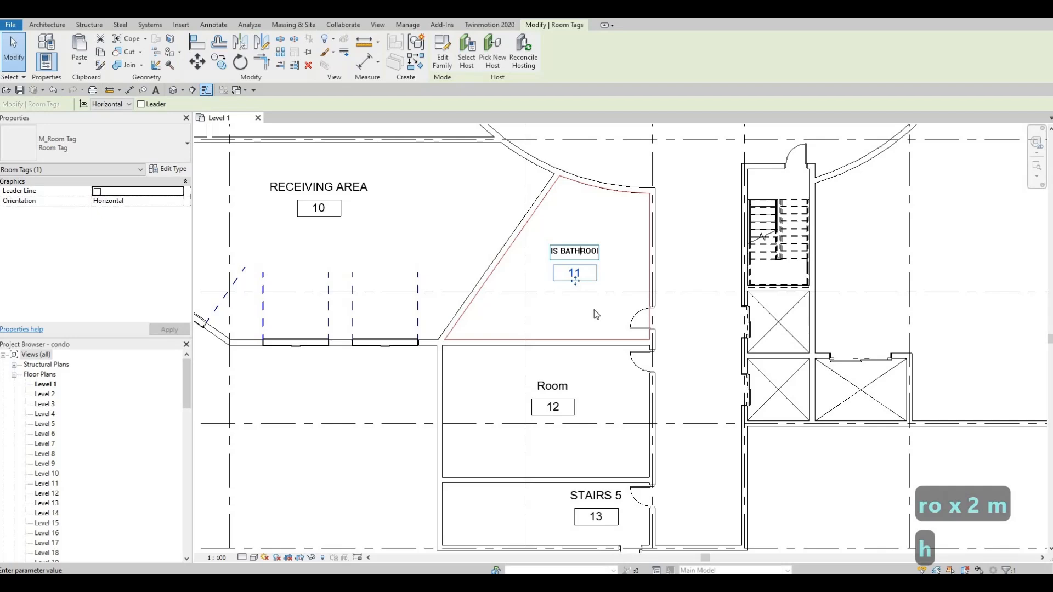
Copy the name WOMENS BATHROOM from room 11 into the tag of room 12, directly to its south.
{"action": "key", "text": "ctrl+a"}
{"action": "key", "text": "ctrl+c"}
{"action": "left_click", "coordinate": [556, 385]}
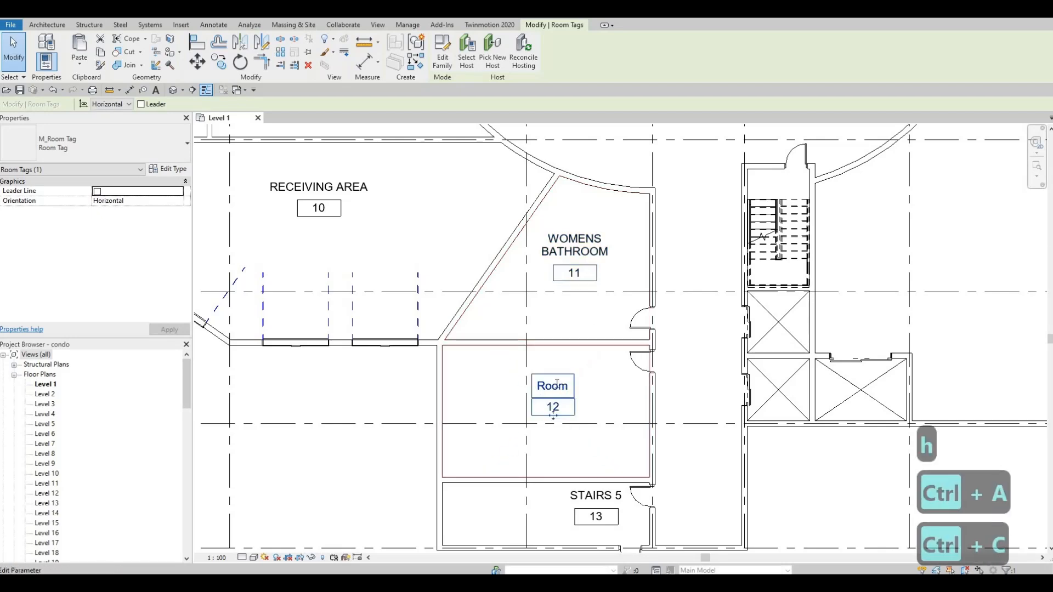
{"action": "key", "text": "ctrl+v"}
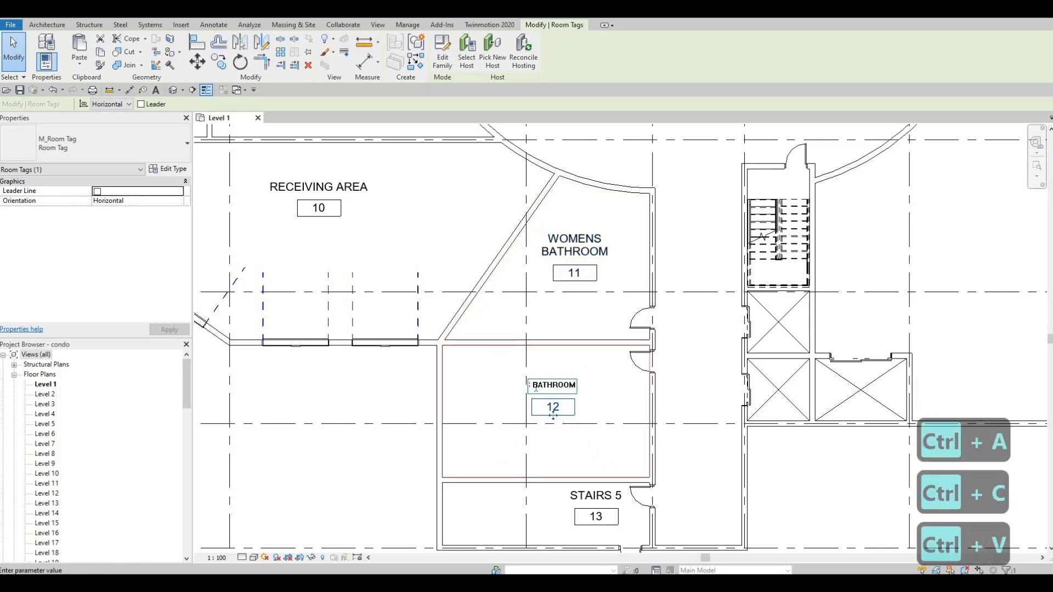
Change the name of room 11, east of RECEIVING AREA, to WOMENS WASHROOM.
{"action": "left_click", "coordinate": [559, 249]}
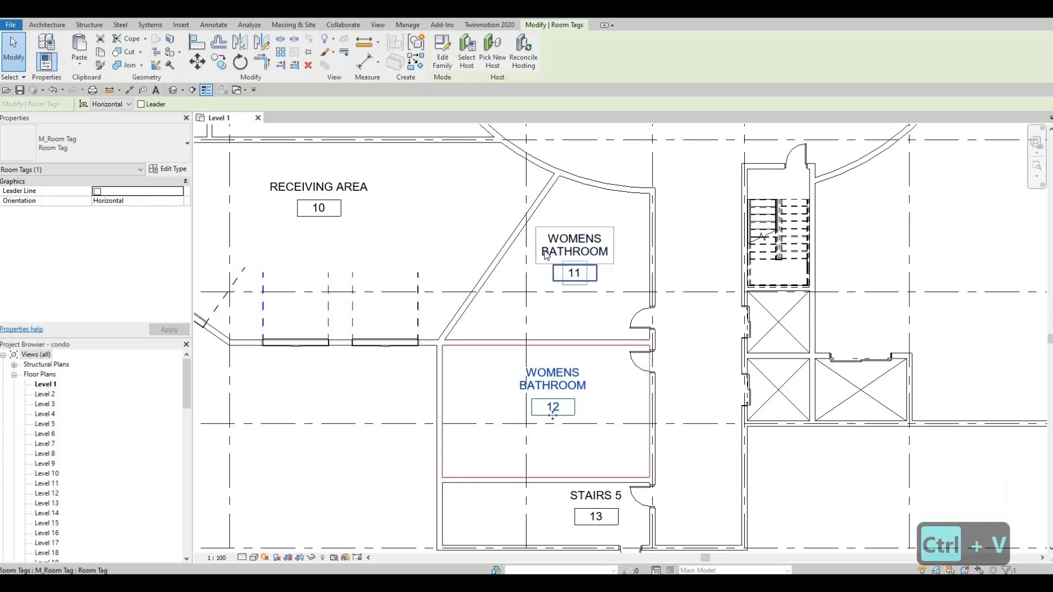
{"action": "left_click", "coordinate": [540, 252]}
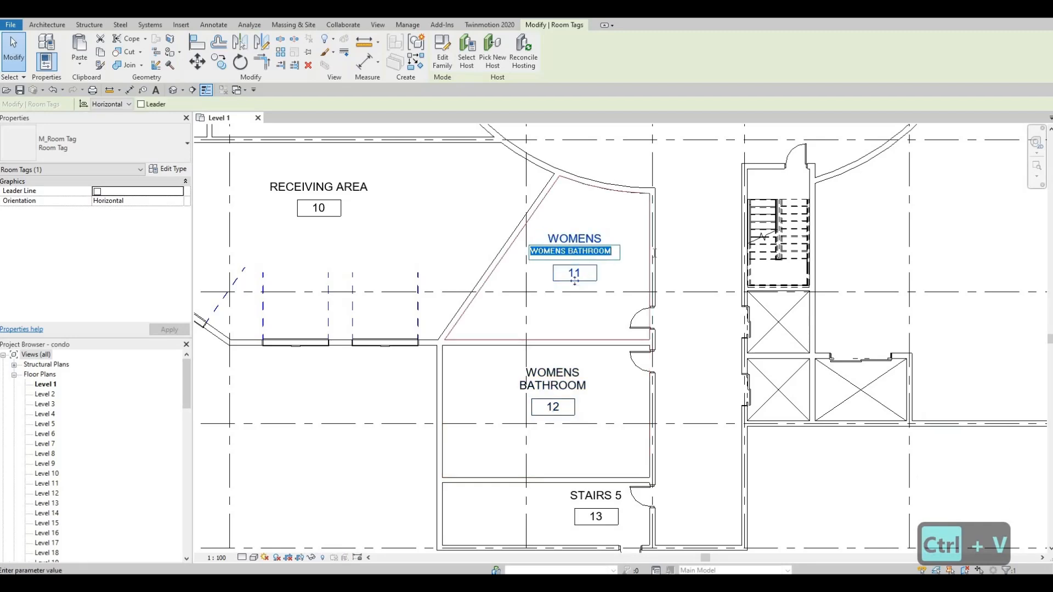
{"action": "type", "text": "WAS"}
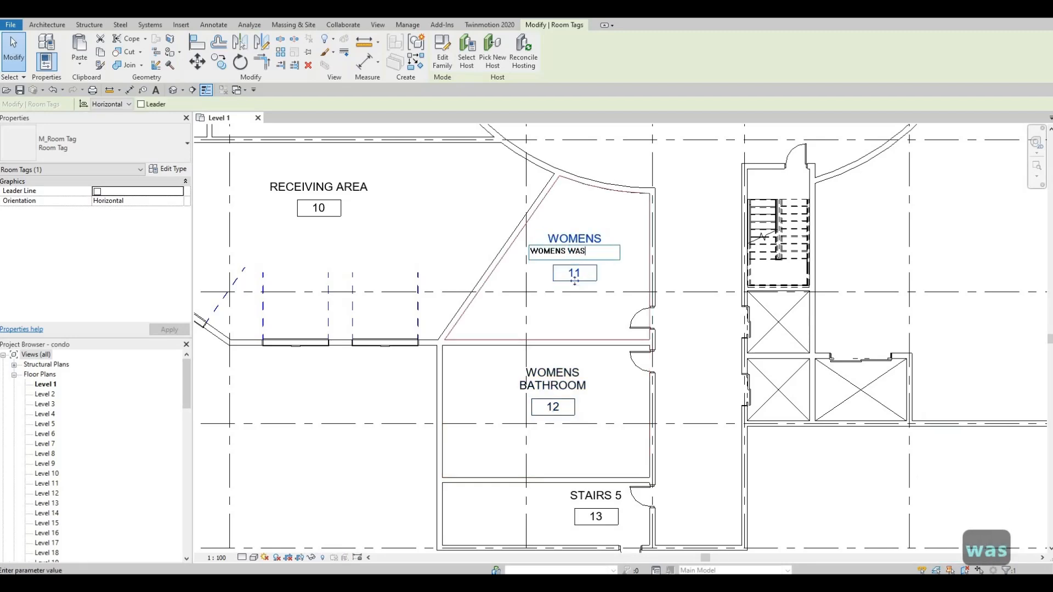
{"action": "type", "text": "HROOM"}
Copy room 11's name to room 12 and adapt it to MENS WASHROOM.
{"action": "key", "text": "ctrl+a"}
{"action": "key", "text": "ctrl+c"}
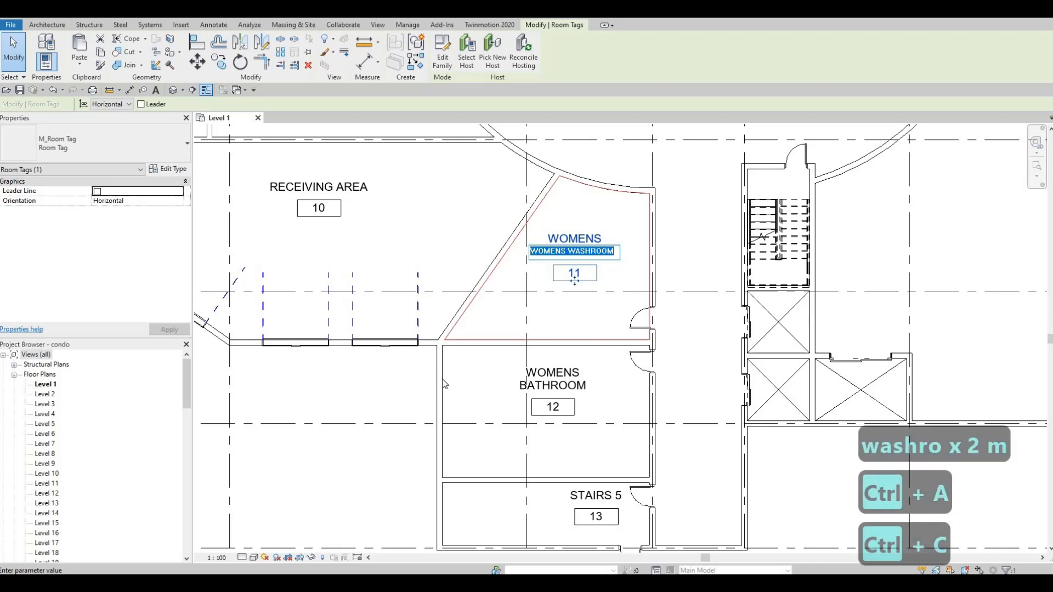
{"action": "left_click", "coordinate": [540, 377]}
{"action": "left_click", "coordinate": [545, 377]}
{"action": "left_click", "coordinate": [550, 376]}
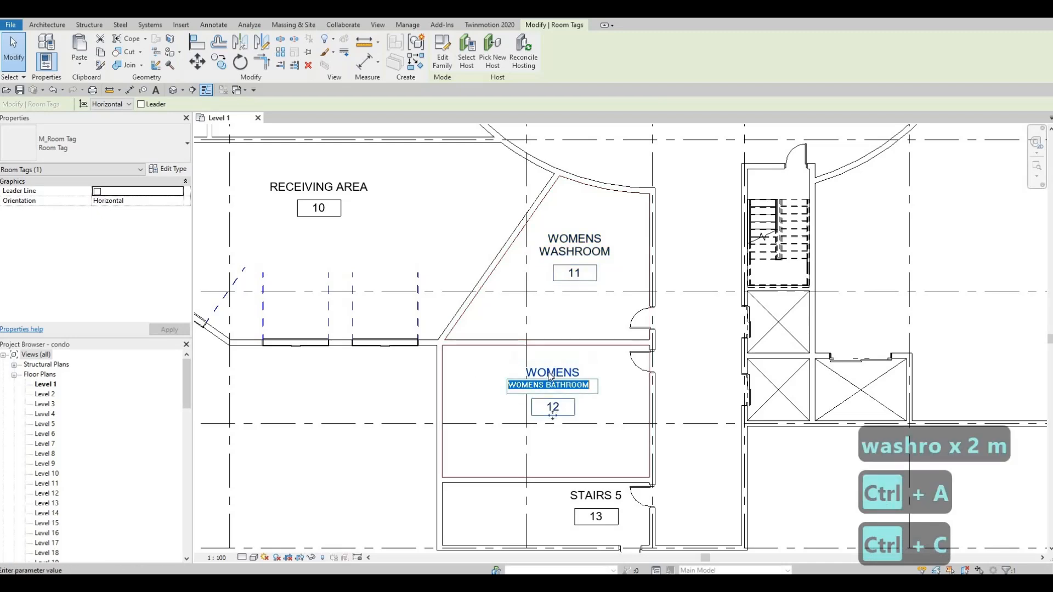
{"action": "key", "text": "ctrl+v"}
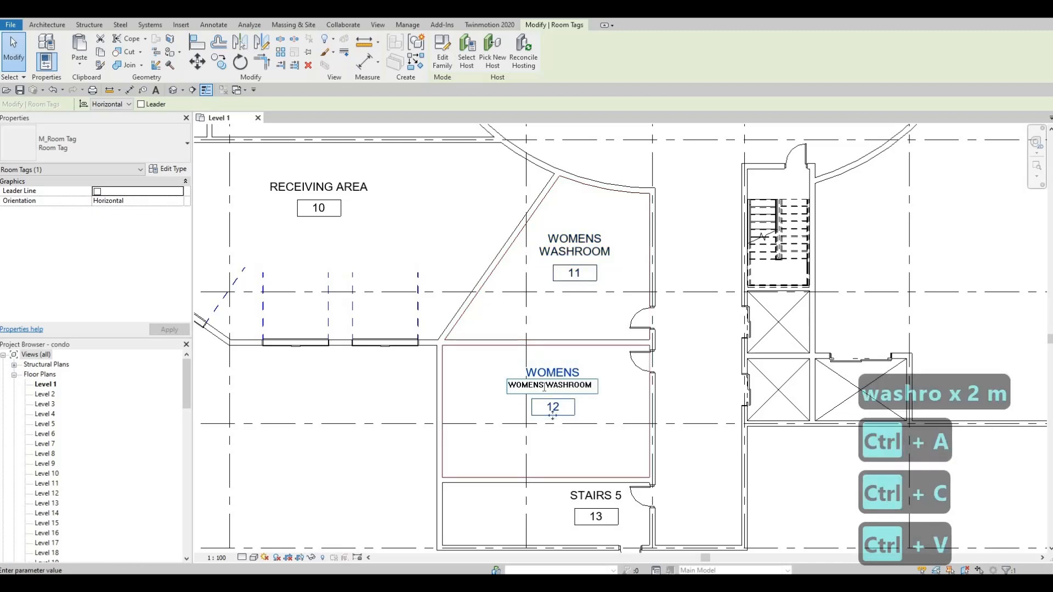
{"action": "left_click_drag", "start_coordinate": [544, 388], "coordinate": [418, 383]}
{"action": "type", "text": "M"}
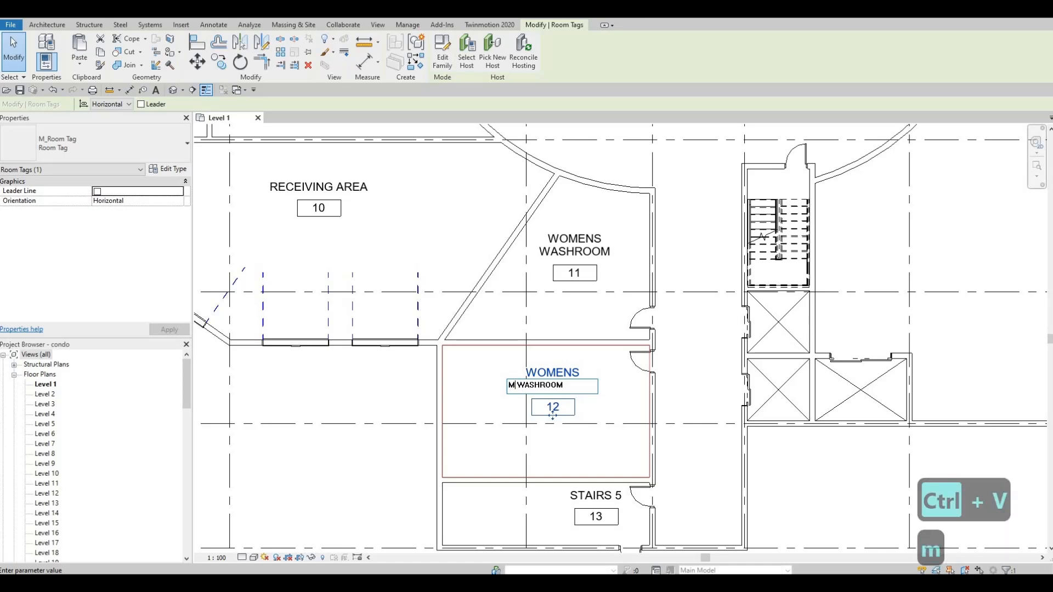
{"action": "type", "text": "ENS"}
{"action": "left_click", "coordinate": [533, 352]}
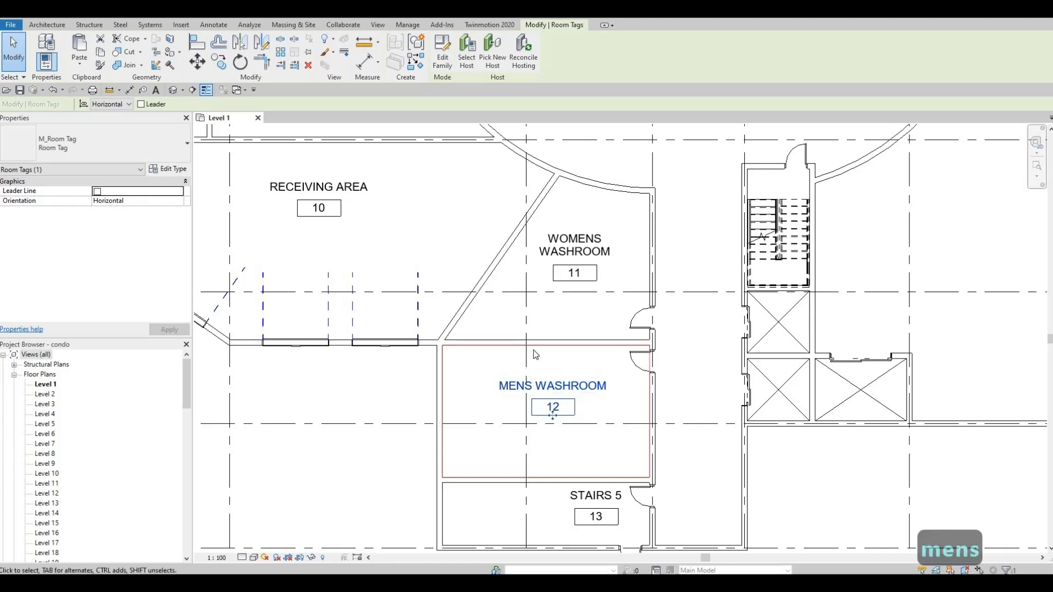
Place a tagged room in the unnamed stairwell across the corridor from the womens washroom, just south of the atrium.
{"action": "middle_click_drag", "start_coordinate": [554, 412], "coordinate": [534, 351]}
{"action": "scroll", "coordinate": [534, 351], "scroll_direction": "down", "scroll_amount": 2}
{"action": "key", "text": "Escape"}
{"action": "middle_click_drag", "start_coordinate": [679, 378], "coordinate": [669, 397]}
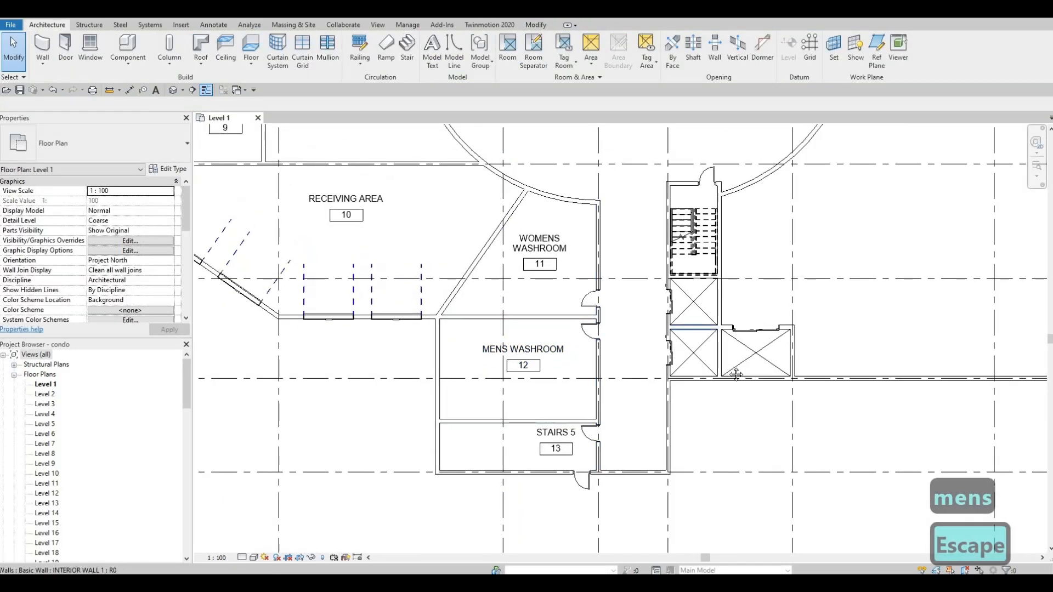
{"action": "middle_click_drag", "start_coordinate": [735, 371], "coordinate": [727, 402]}
{"action": "scroll", "coordinate": [662, 383], "scroll_direction": "down", "scroll_amount": 5}
{"action": "scroll", "coordinate": [636, 323], "scroll_direction": "up", "scroll_amount": 1}
{"action": "scroll", "coordinate": [626, 341], "scroll_direction": "up", "scroll_amount": 4}
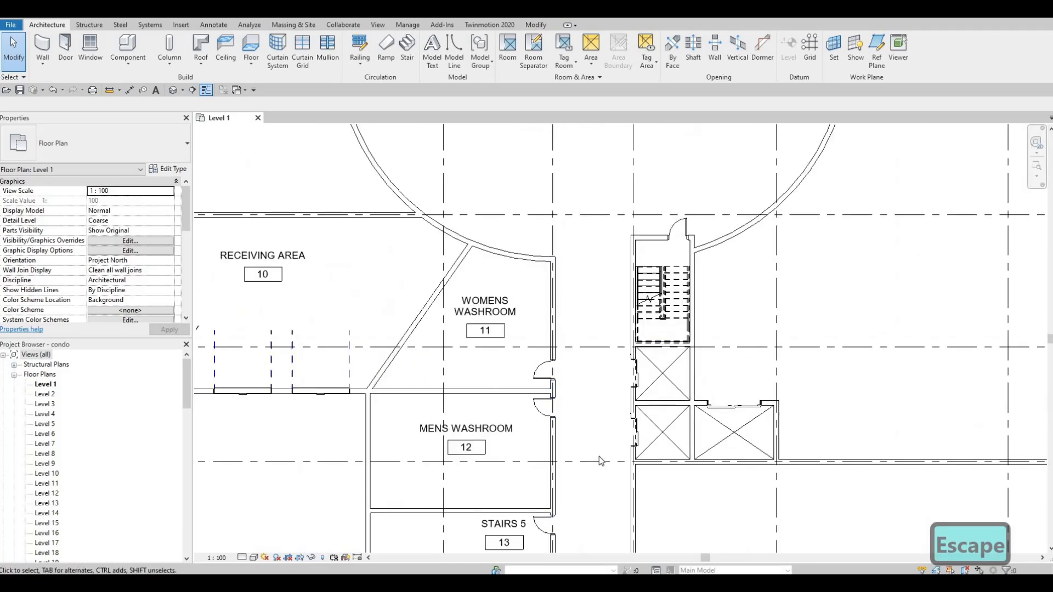
{"action": "scroll", "coordinate": [599, 456], "scroll_direction": "down", "scroll_amount": 3}
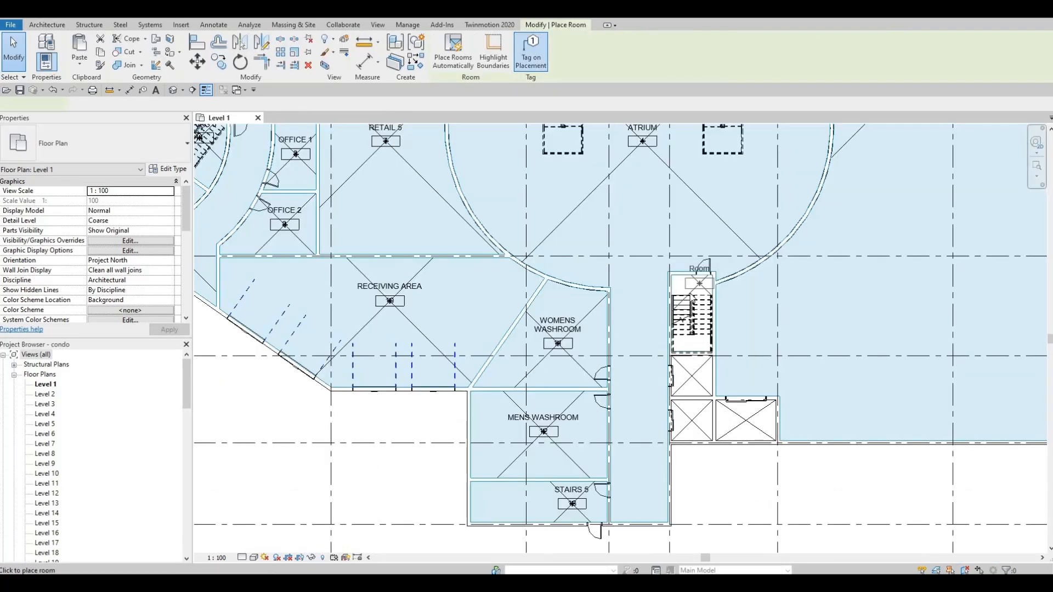
{"action": "scroll", "coordinate": [696, 282], "scroll_direction": "up", "scroll_amount": 2}
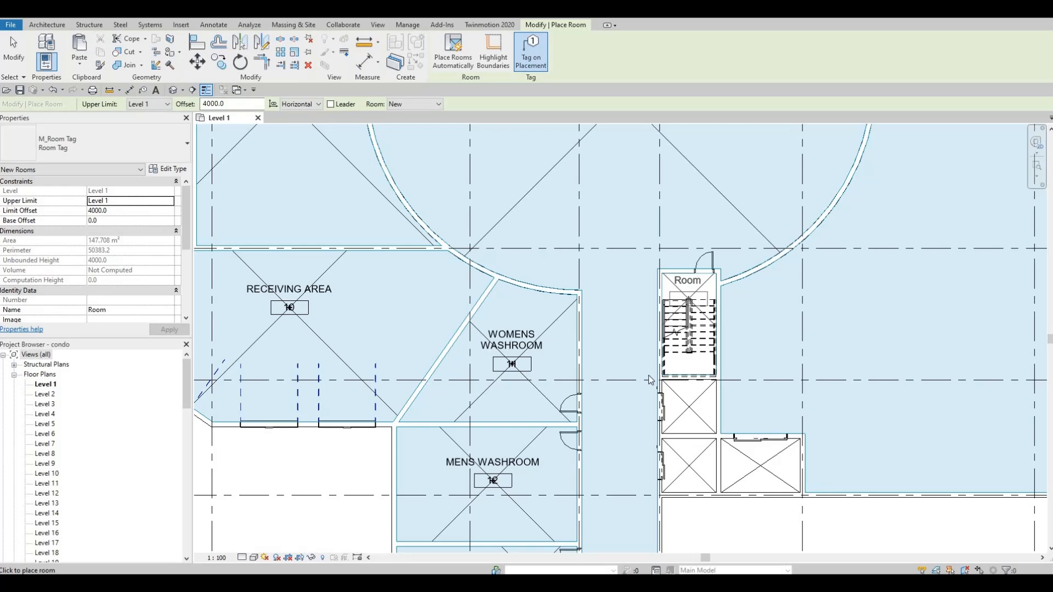
{"action": "scroll", "coordinate": [649, 380], "scroll_direction": "down", "scroll_amount": 2}
{"action": "key", "text": "Escape"}
{"action": "key", "text": "Escape"}
Copy the name of room 13 to room 22, the stairwell south of the atrium, and adapt it to STAIRS 6.
{"action": "double_click", "coordinate": [617, 449]}
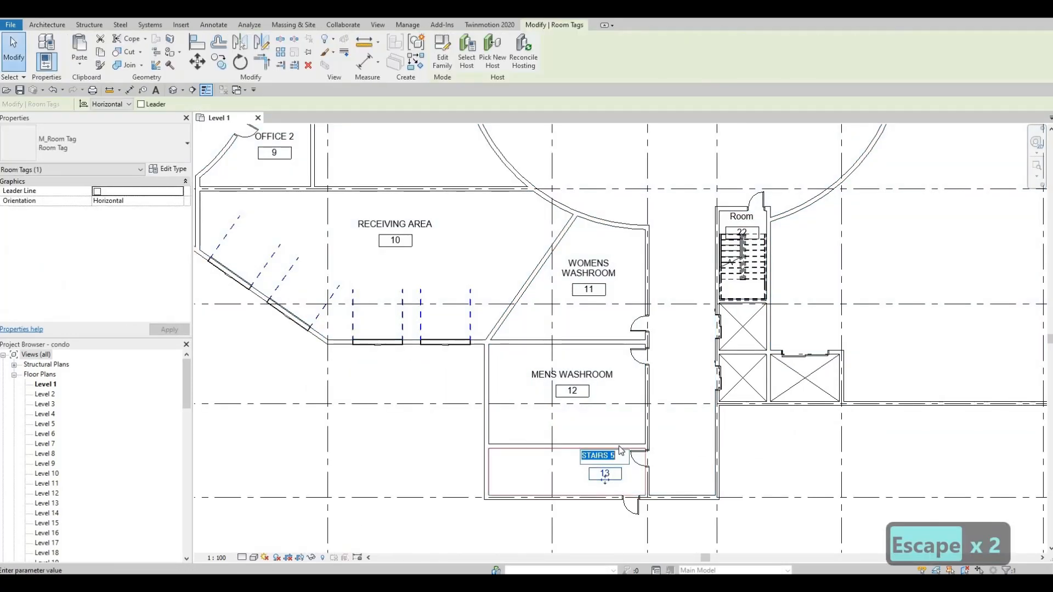
{"action": "key", "text": "ctrl+c"}
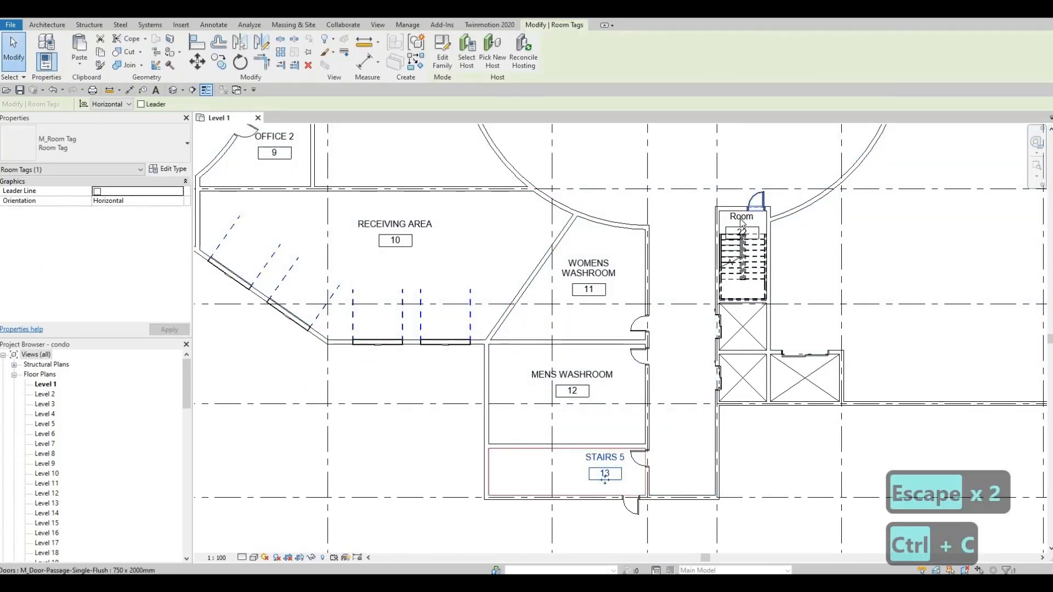
{"action": "double_click", "coordinate": [742, 217]}
{"action": "key", "text": "ctrl+v"}
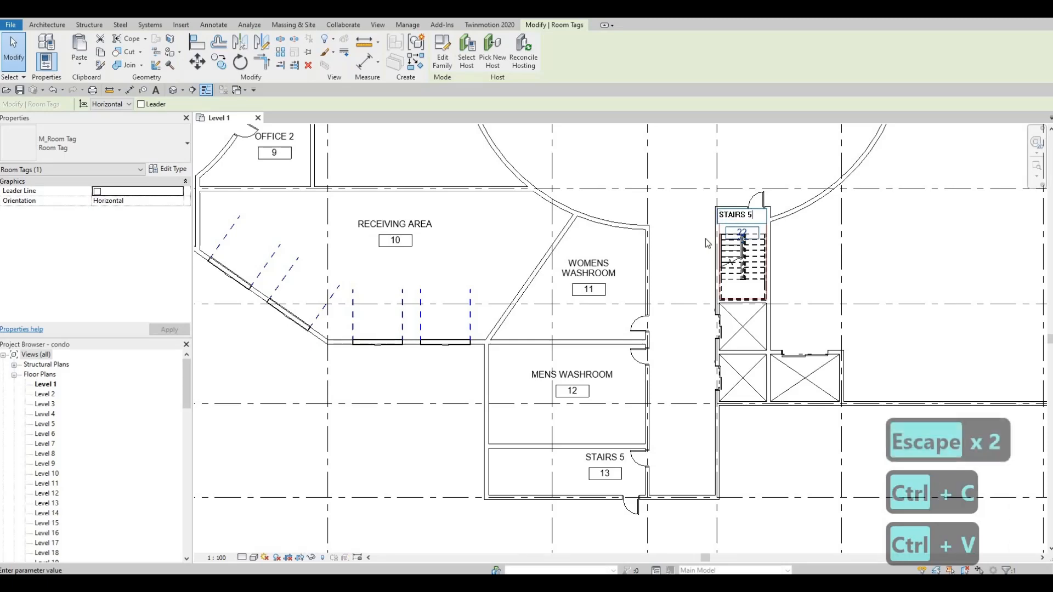
{"action": "key", "text": "BackSpace"}
{"action": "type", "text": "6"}
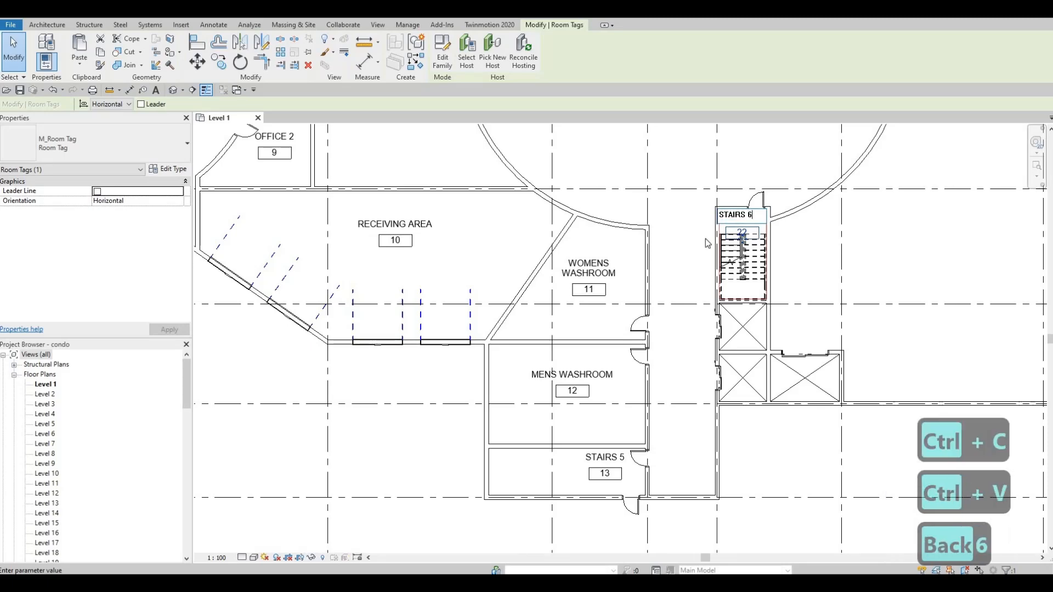
{"action": "key", "text": "Return"}
{"action": "key", "text": "Escape"}
Copy the stair from the STAIRS 1 room into the STAIRS 5 room, aligning its northwest corner with that room's northwest inner corner.
{"action": "middle_click_drag", "start_coordinate": [776, 313], "coordinate": [919, 303]}
{"action": "scroll", "coordinate": [918, 304], "scroll_direction": "down", "scroll_amount": 1}
{"action": "middle_click_drag", "start_coordinate": [419, 334], "coordinate": [694, 346]}
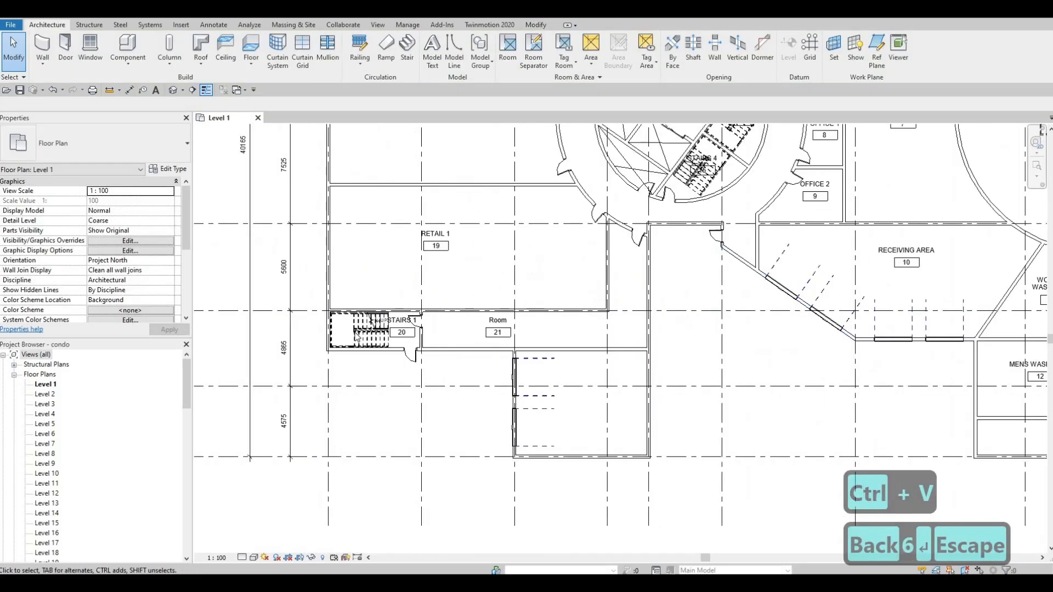
{"action": "left_click", "coordinate": [356, 322]}
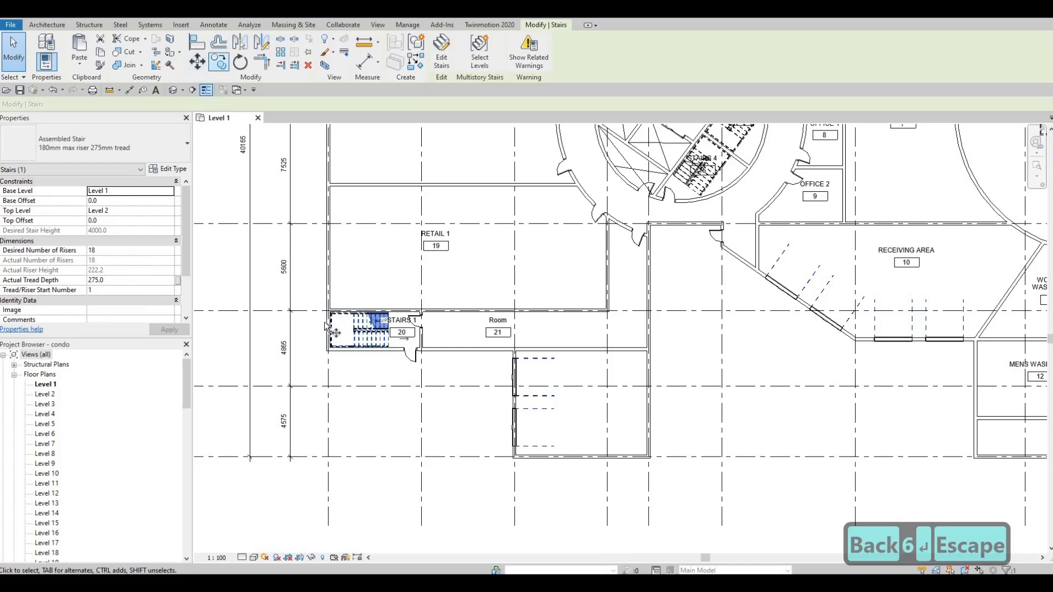
{"action": "scroll", "coordinate": [334, 330], "scroll_direction": "up", "scroll_amount": 8}
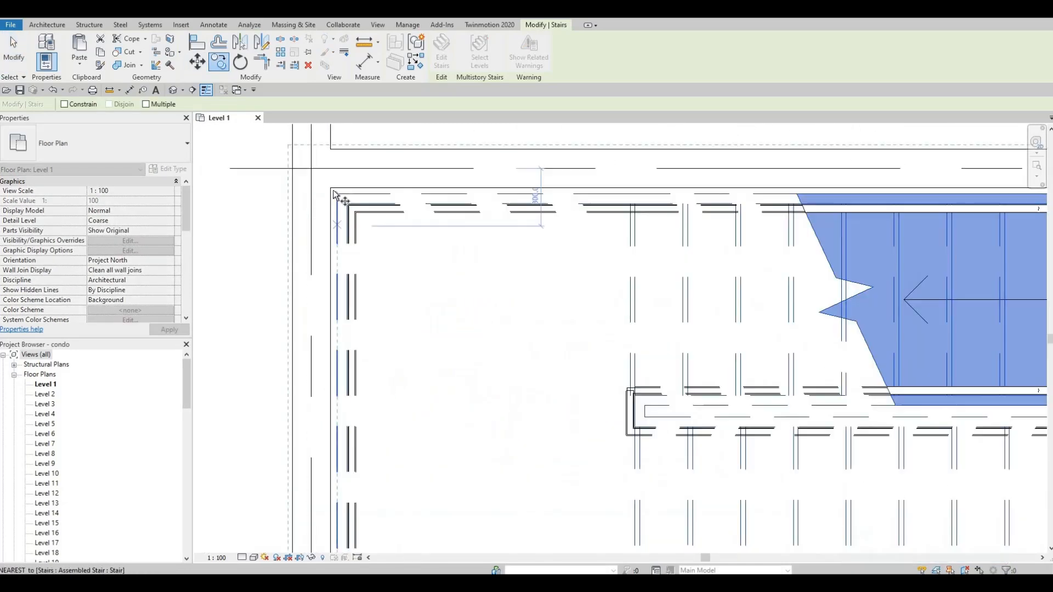
{"action": "left_click", "coordinate": [334, 189]}
{"action": "scroll", "coordinate": [411, 245], "scroll_direction": "down", "scroll_amount": 5}
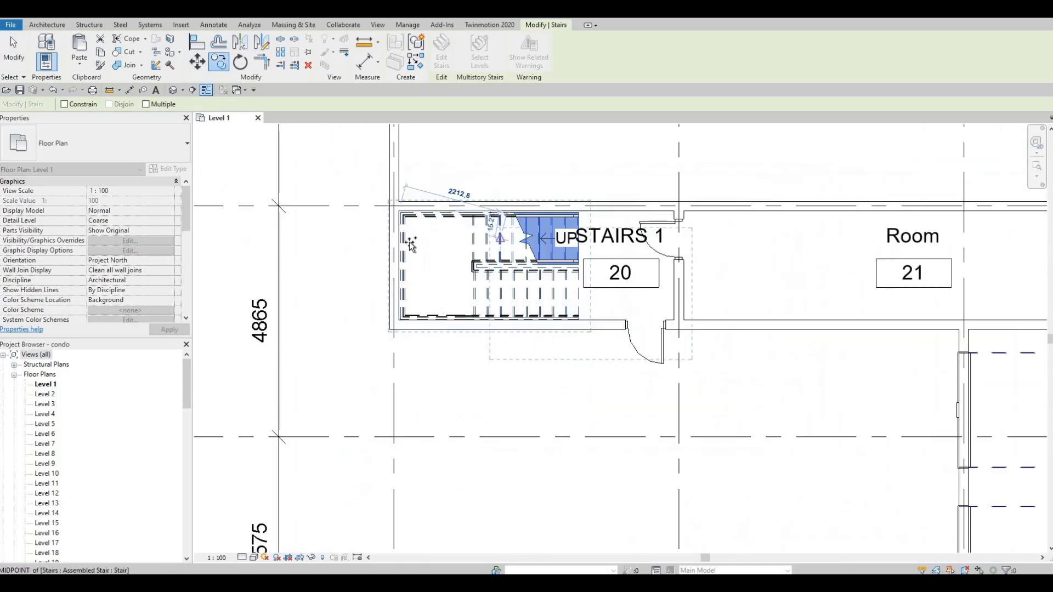
{"action": "scroll", "coordinate": [897, 316], "scroll_direction": "up", "scroll_amount": 1}
{"action": "middle_click_drag", "start_coordinate": [897, 316], "coordinate": [365, 252]}
{"action": "scroll", "coordinate": [365, 252], "scroll_direction": "down", "scroll_amount": 6}
{"action": "middle_click_drag", "start_coordinate": [877, 343], "coordinate": [560, 329]}
{"action": "scroll", "coordinate": [680, 340], "scroll_direction": "up", "scroll_amount": 3}
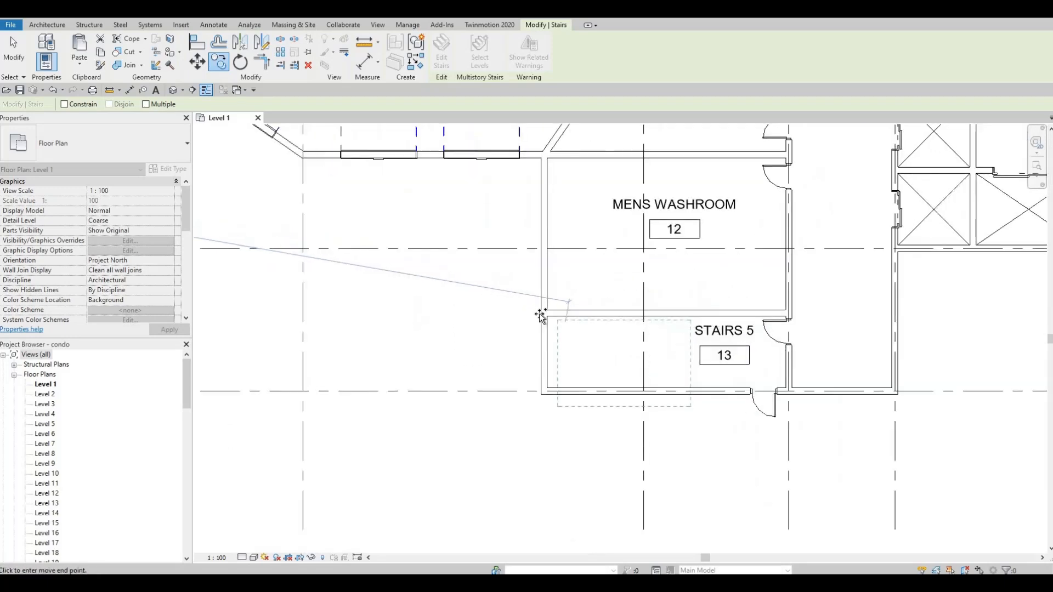
{"action": "scroll", "coordinate": [538, 314], "scroll_direction": "up", "scroll_amount": 3}
{"action": "left_click", "coordinate": [536, 311]}
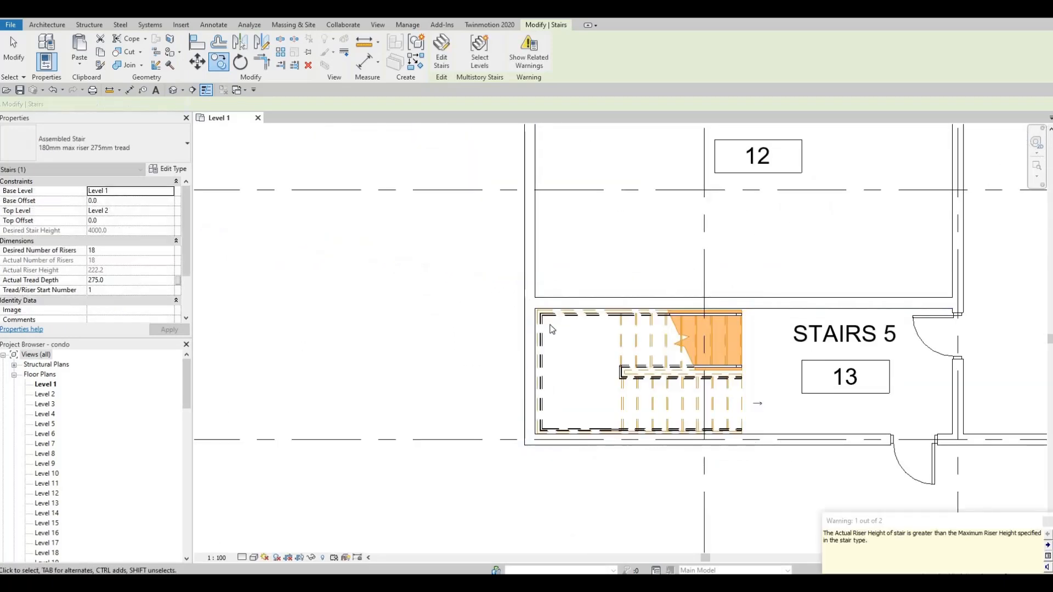
{"action": "key", "text": "Escape"}
{"action": "key", "text": "Escape"}
{"action": "key", "text": "Escape"}
Review the room tags and stairs from the washroom wing across to the circular core and room 21.
{"action": "scroll", "coordinate": [552, 329], "scroll_direction": "down", "scroll_amount": 2}
{"action": "scroll", "coordinate": [706, 301], "scroll_direction": "down", "scroll_amount": 3}
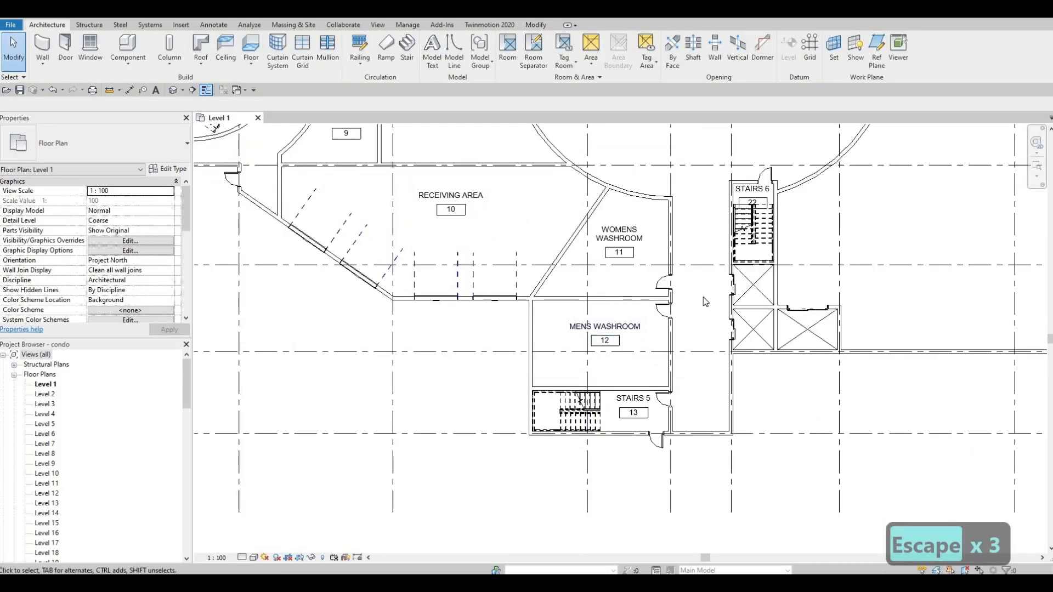
{"action": "middle_click_drag", "start_coordinate": [701, 365], "coordinate": [722, 399]}
{"action": "scroll", "coordinate": [708, 391], "scroll_direction": "down", "scroll_amount": 2}
{"action": "middle_click_drag", "start_coordinate": [395, 148], "coordinate": [447, 247]}
{"action": "scroll", "coordinate": [447, 247], "scroll_direction": "down", "scroll_amount": 1}
{"action": "key", "text": "Escape"}
{"action": "middle_click_drag", "start_coordinate": [441, 300], "coordinate": [592, 264]}
{"action": "scroll", "coordinate": [593, 264], "scroll_direction": "up", "scroll_amount": 2}
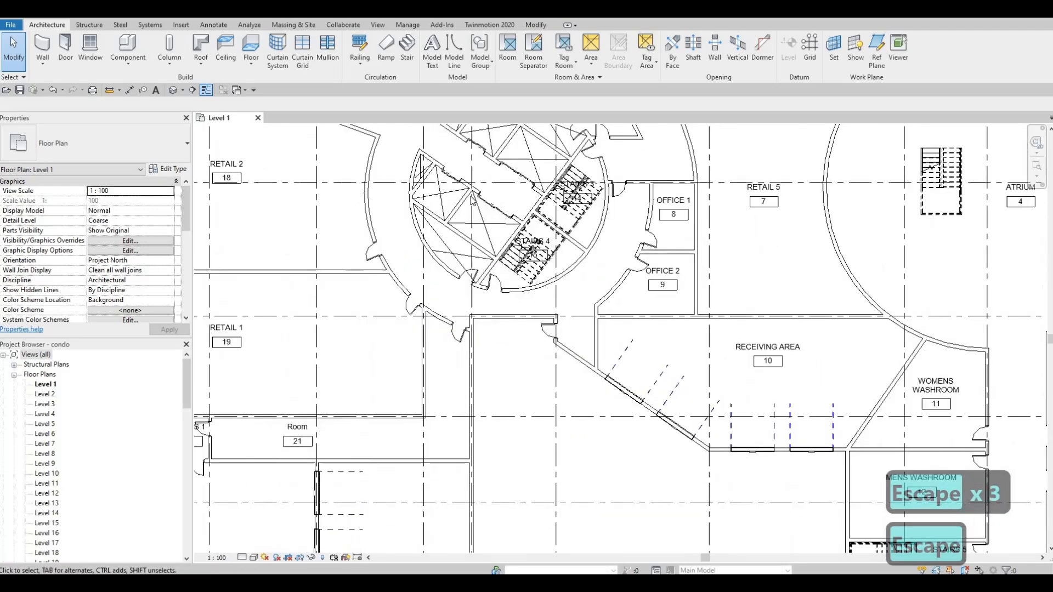
{"action": "left_click", "coordinate": [591, 63]}
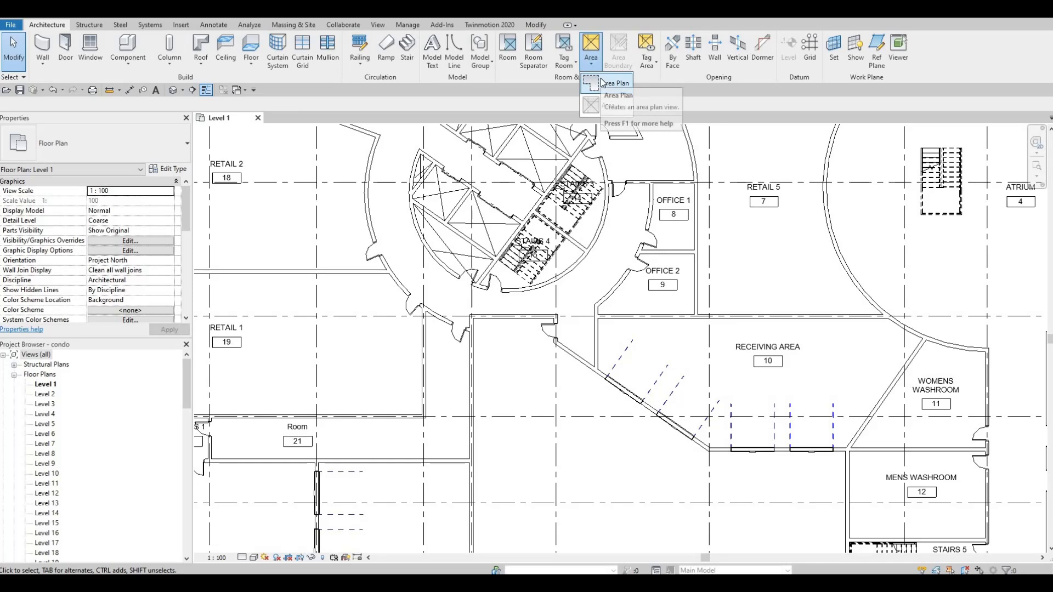
{"action": "left_click", "coordinate": [604, 83]}
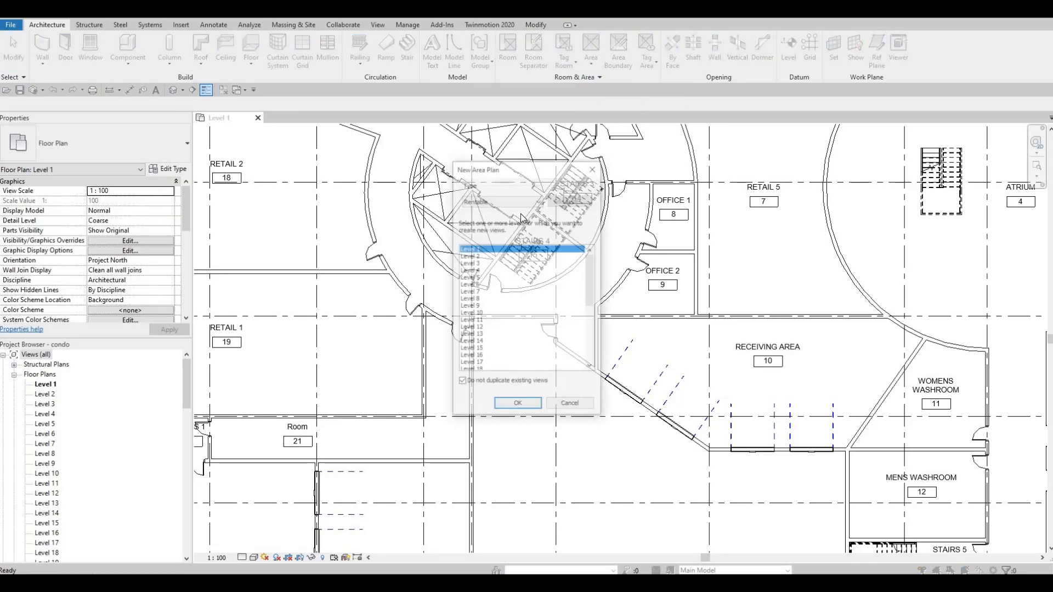
{"action": "key", "text": "Escape"}
{"action": "key", "text": "Escape"}
{"action": "key", "text": "Escape"}
Draw a rectangular room separation outline about 4730 mm wide south of the circular core, from the wall corner to the grid line beside the door.
{"action": "left_click", "coordinate": [524, 68]}
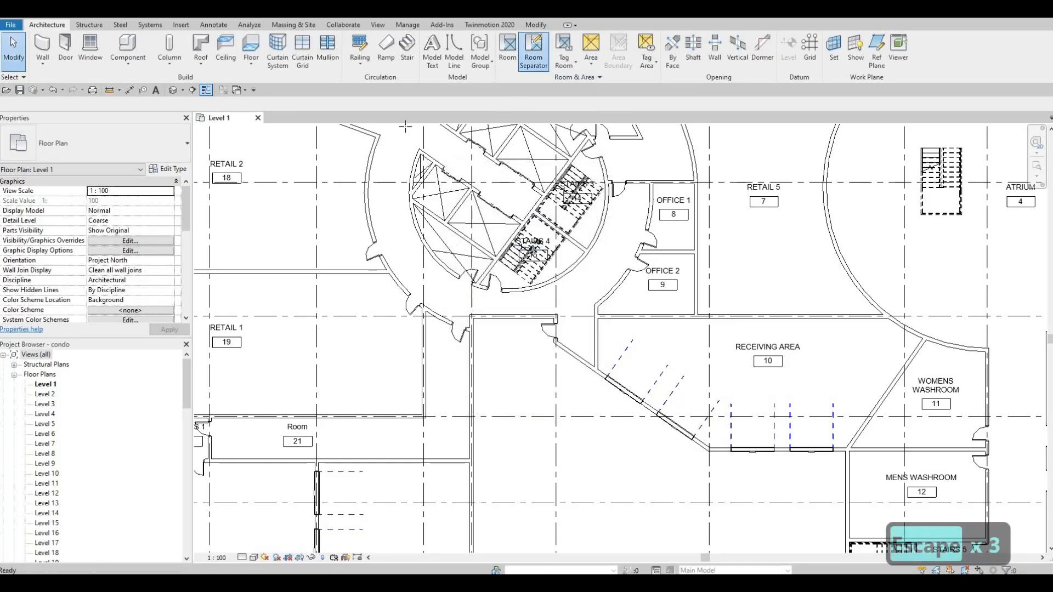
{"action": "left_click", "coordinate": [473, 318]}
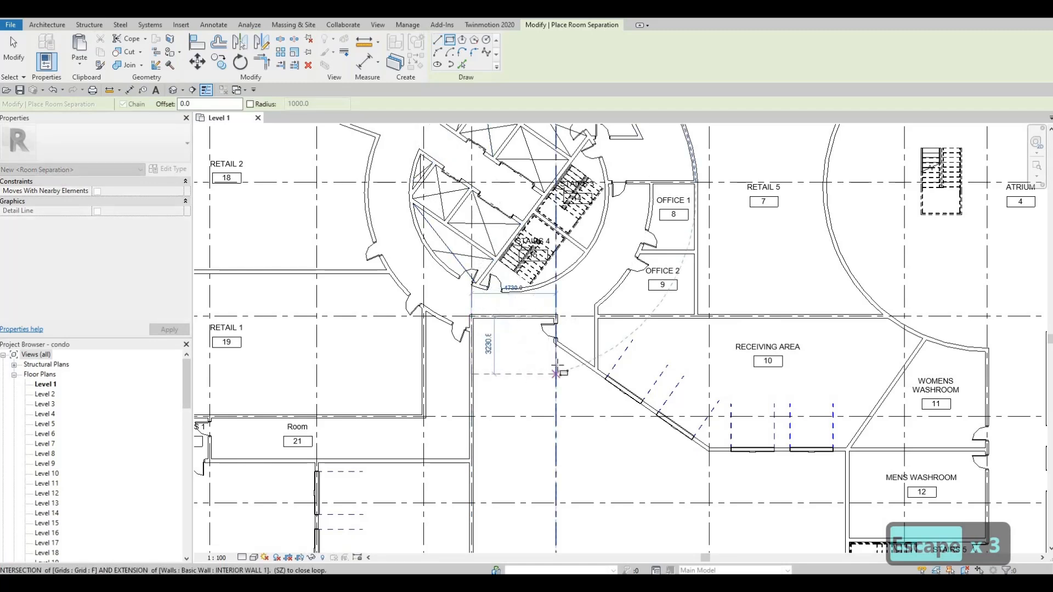
{"action": "left_click", "coordinate": [556, 365]}
{"action": "key", "text": "Escape"}
{"action": "key", "text": "Escape"}
{"action": "key", "text": "Escape"}
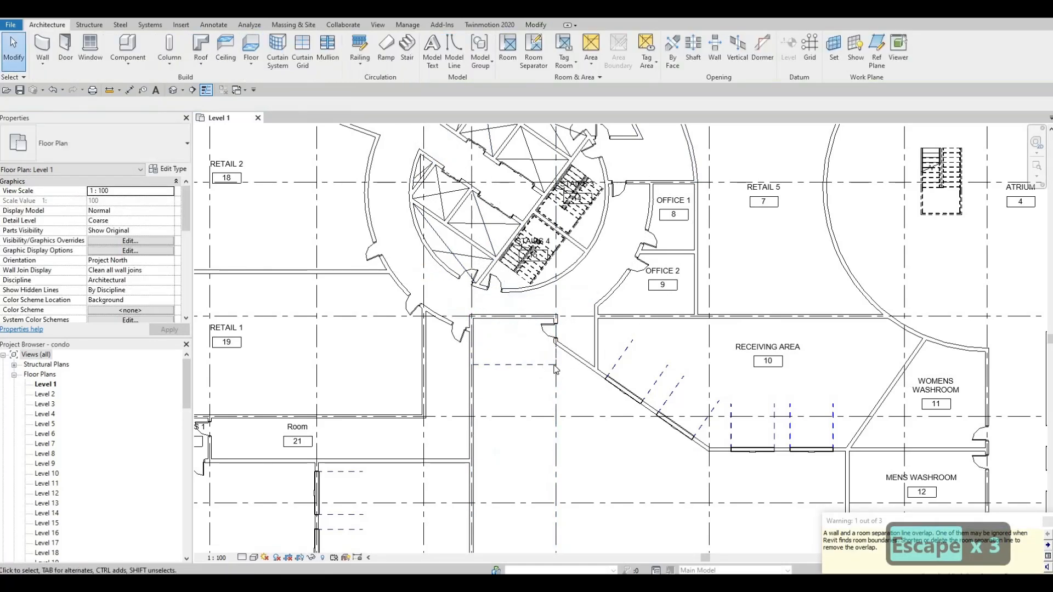
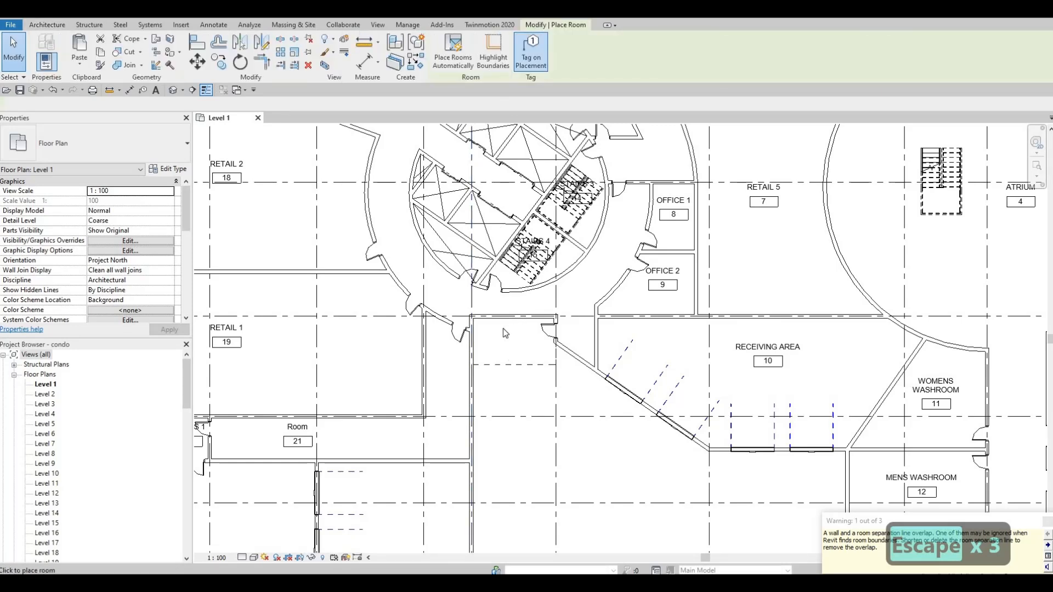
Place a tagged room inside the new room separation outline south of the circular core.
{"action": "key", "text": "Escape"}
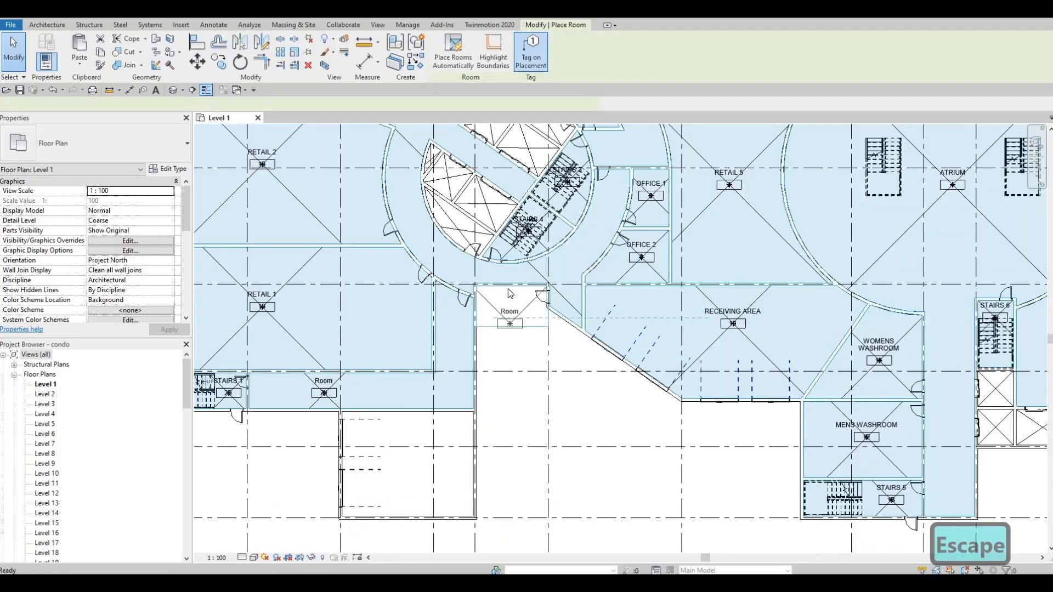
{"action": "scroll", "coordinate": [505, 274], "scroll_direction": "up", "scroll_amount": 1}
{"action": "scroll", "coordinate": [505, 274], "scroll_direction": "up", "scroll_amount": 2}
{"action": "left_click", "coordinate": [505, 52]}
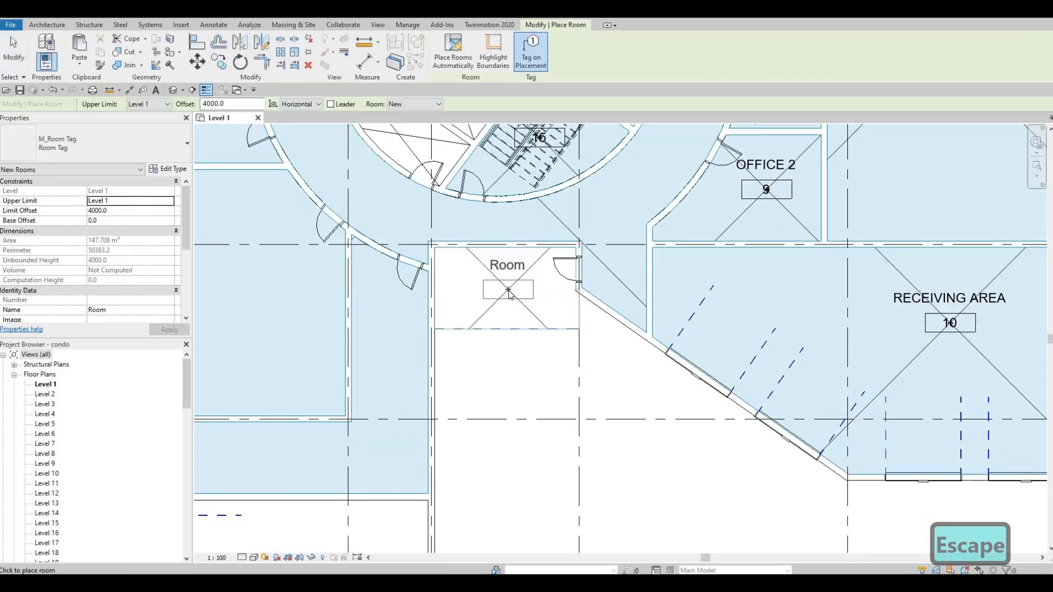
{"action": "left_click", "coordinate": [503, 297]}
{"action": "key", "text": "Escape"}
{"action": "key", "text": "Escape"}
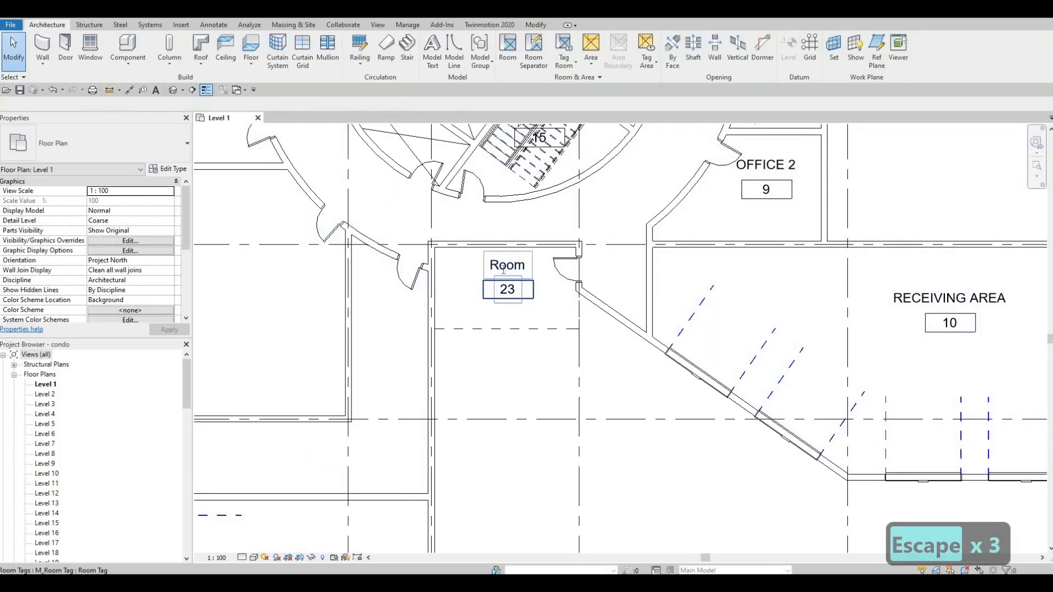
Name room 23 GARBAGE AREA.
{"action": "left_click", "coordinate": [503, 269]}
{"action": "left_click", "coordinate": [503, 269]}
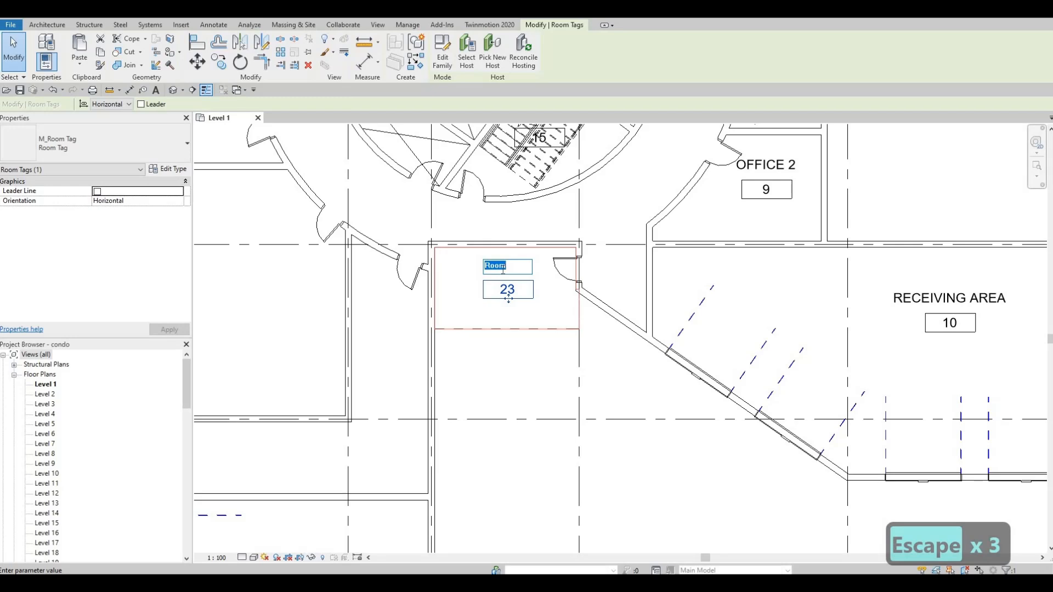
{"action": "type", "text": "GARBA"}
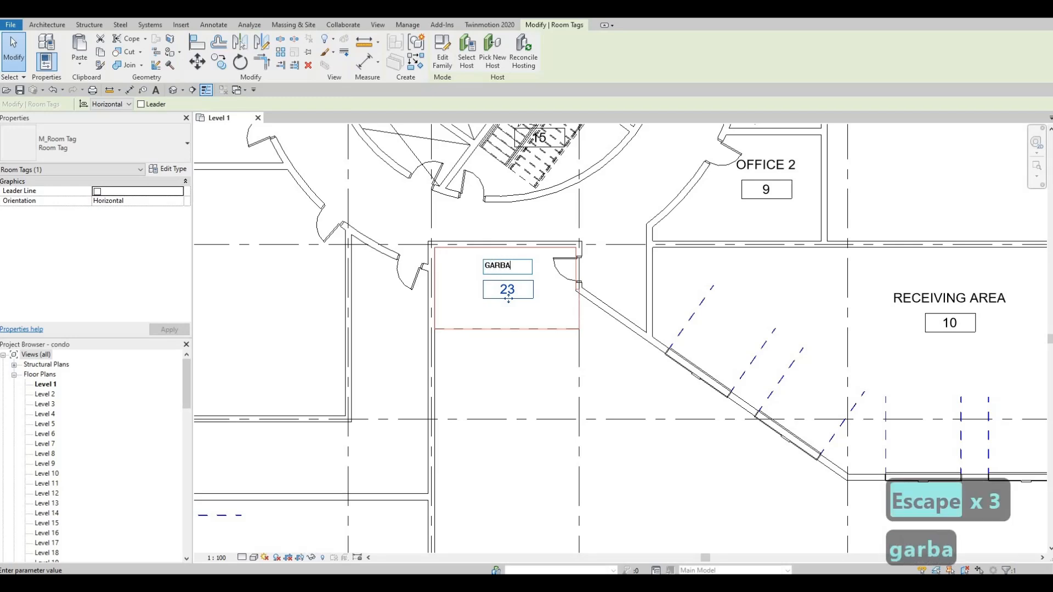
{"action": "type", "text": "GE"}
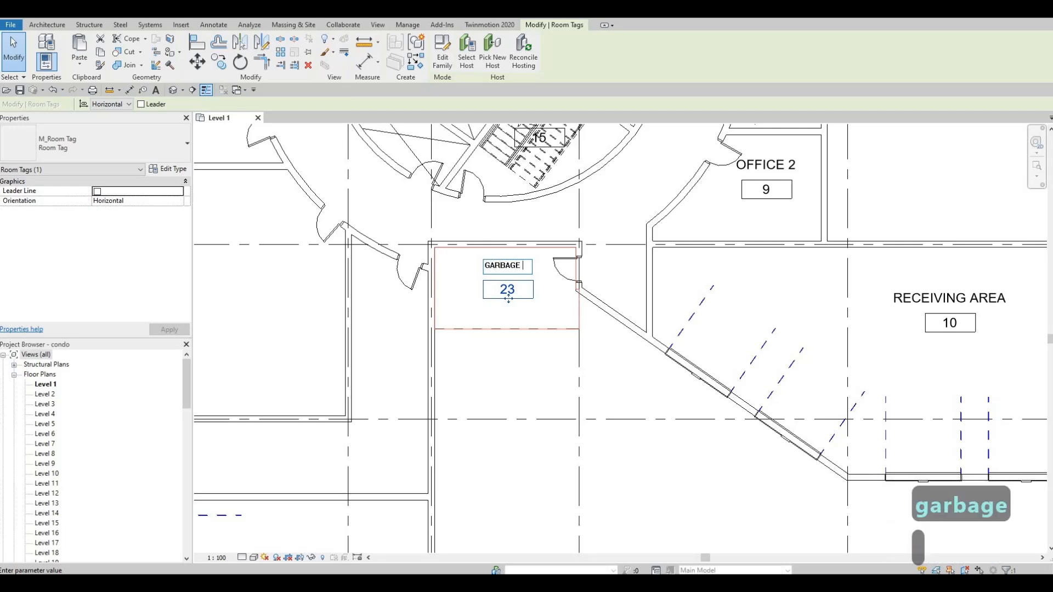
{"action": "type", "text": " AREA"}
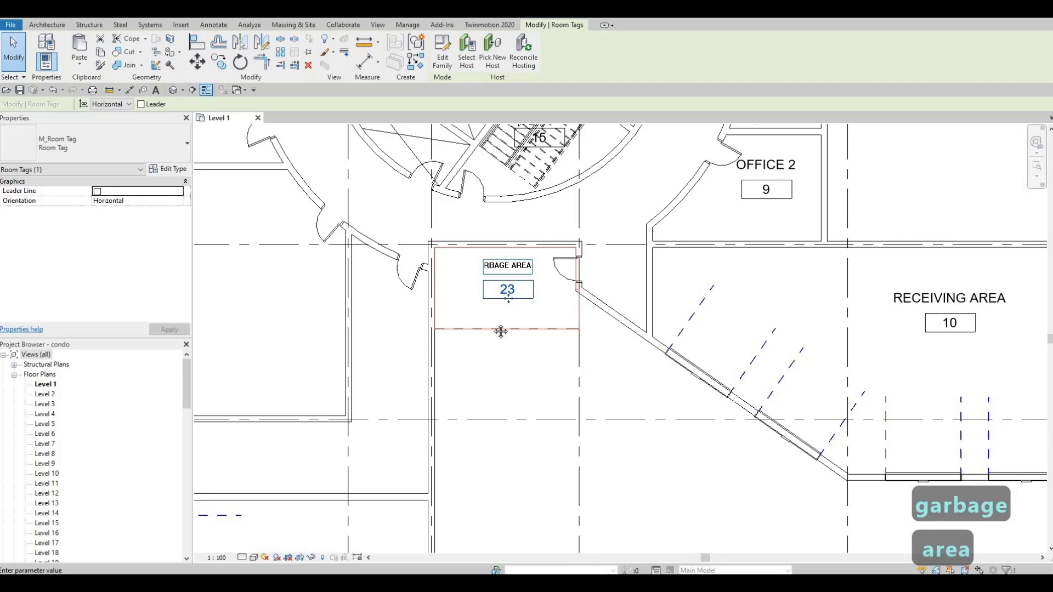
{"action": "left_click", "coordinate": [500, 332]}
{"action": "scroll", "coordinate": [747, 472], "scroll_direction": "down", "scroll_amount": 1}
{"action": "middle_click_drag", "start_coordinate": [747, 471], "coordinate": [596, 283]}
{"action": "key", "text": "Escape"}
Draw a 3125 by 7675 mm rectangular room separation outline from the receiving area's easternmost garage door to the southwest corner of STAIRS 5.
{"action": "scroll", "coordinate": [546, 291], "scroll_direction": "down", "scroll_amount": 1}
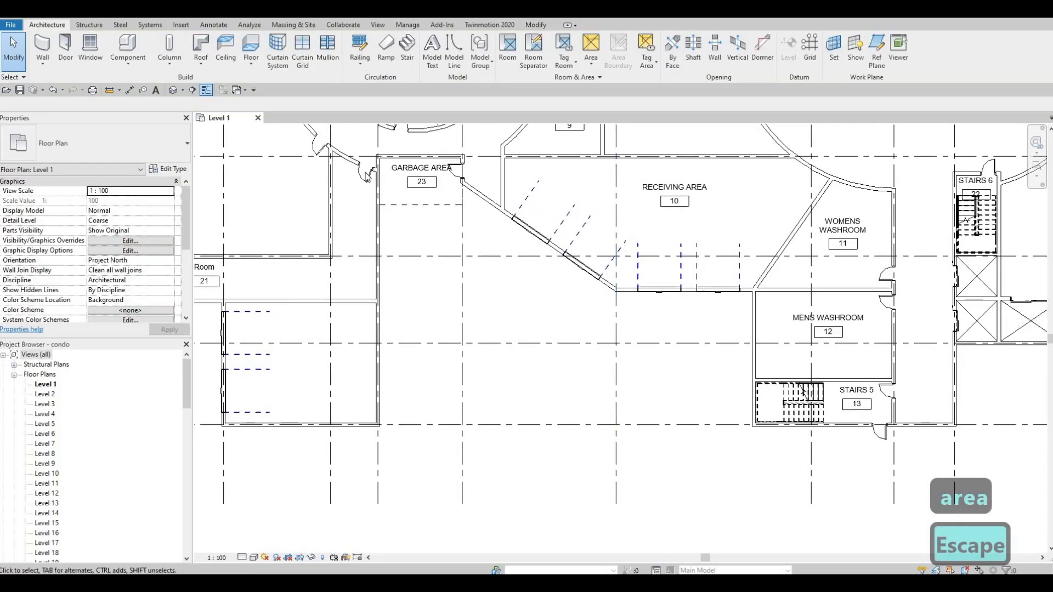
{"action": "middle_click_drag", "start_coordinate": [307, 125], "coordinate": [313, 141]}
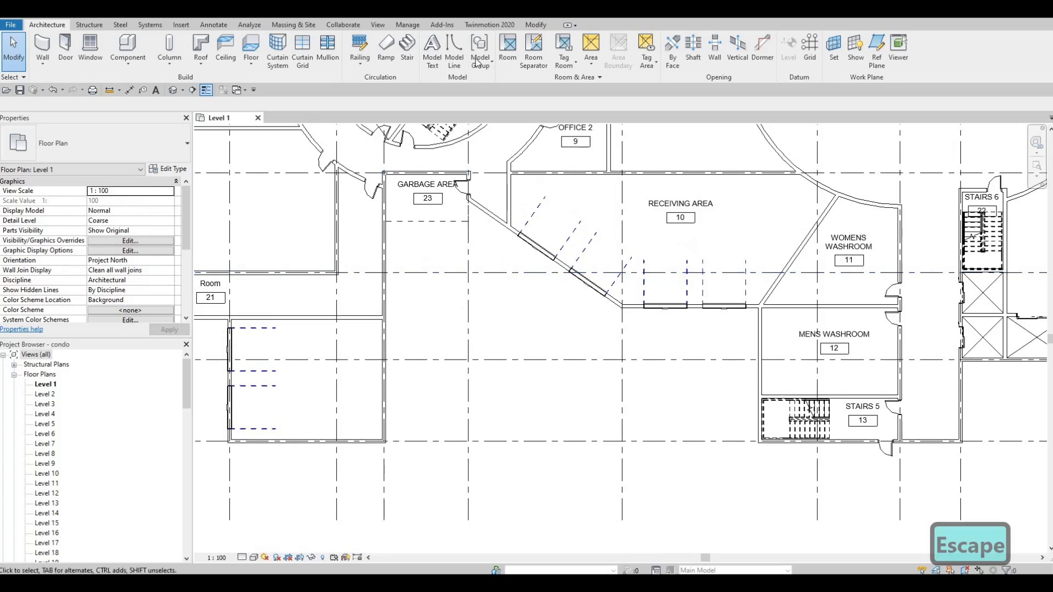
{"action": "left_click", "coordinate": [534, 61]}
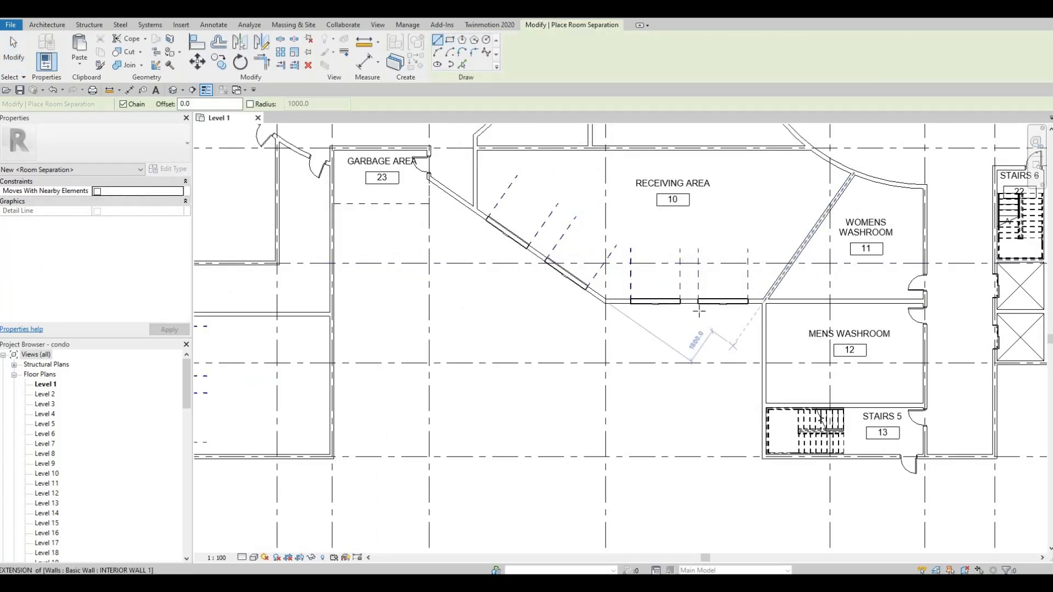
{"action": "left_click", "coordinate": [696, 302]}
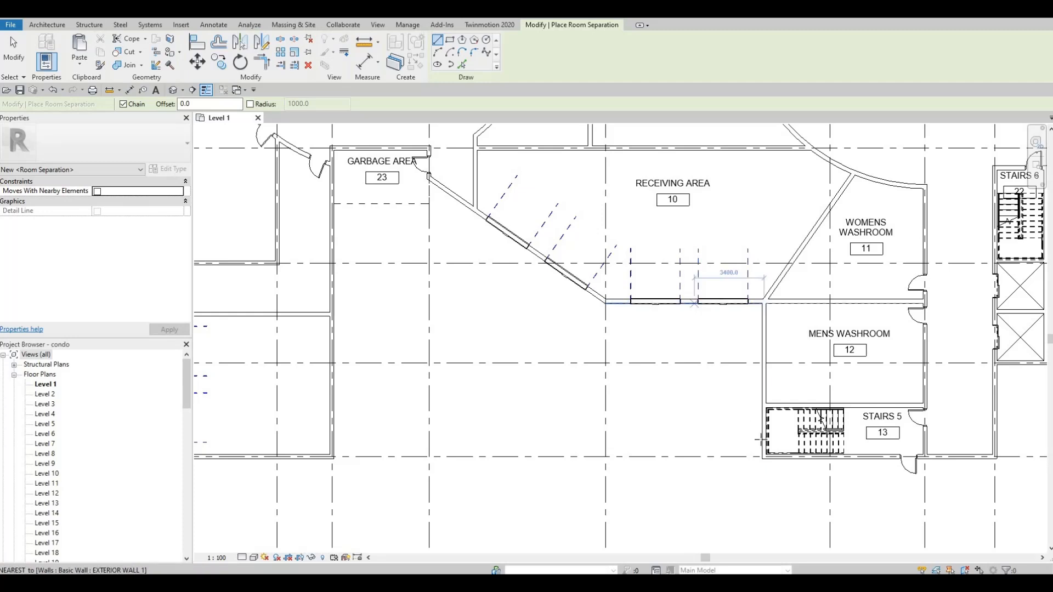
{"action": "key", "text": "Escape"}
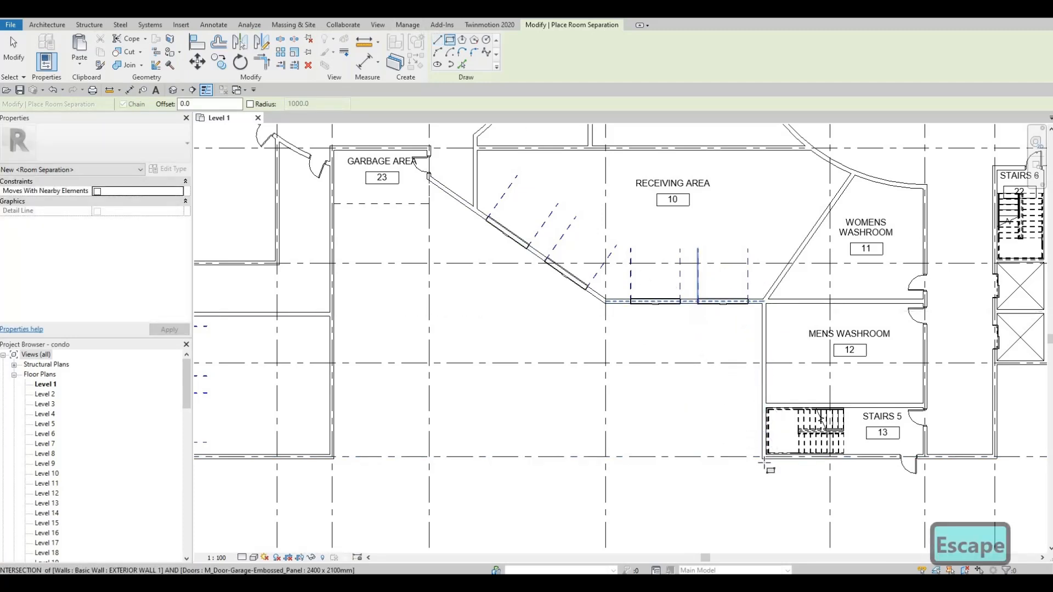
{"action": "left_click", "coordinate": [698, 301]}
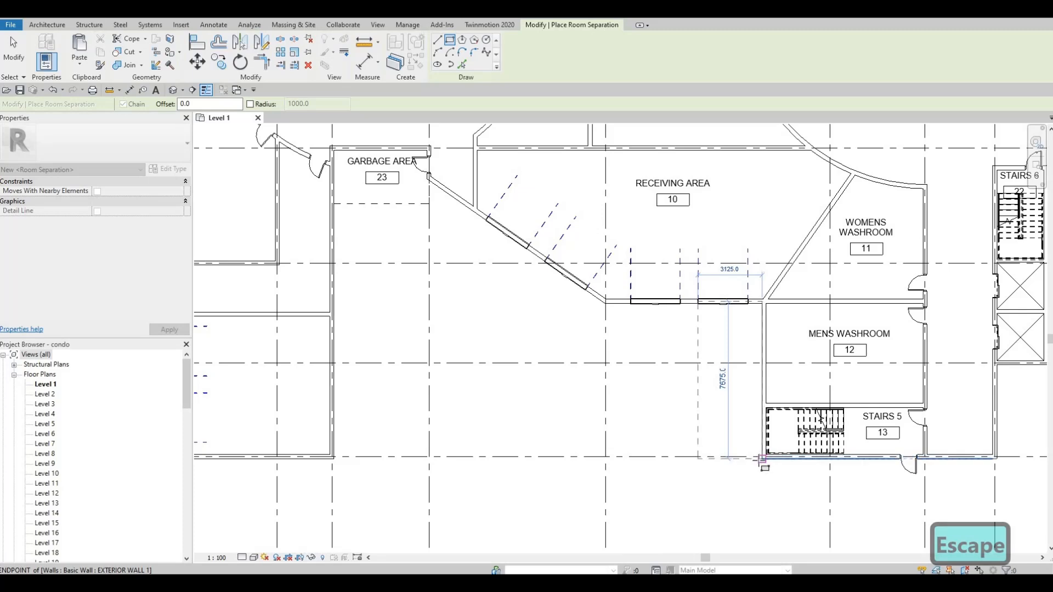
{"action": "key", "text": "Escape"}
{"action": "key", "text": "Escape"}
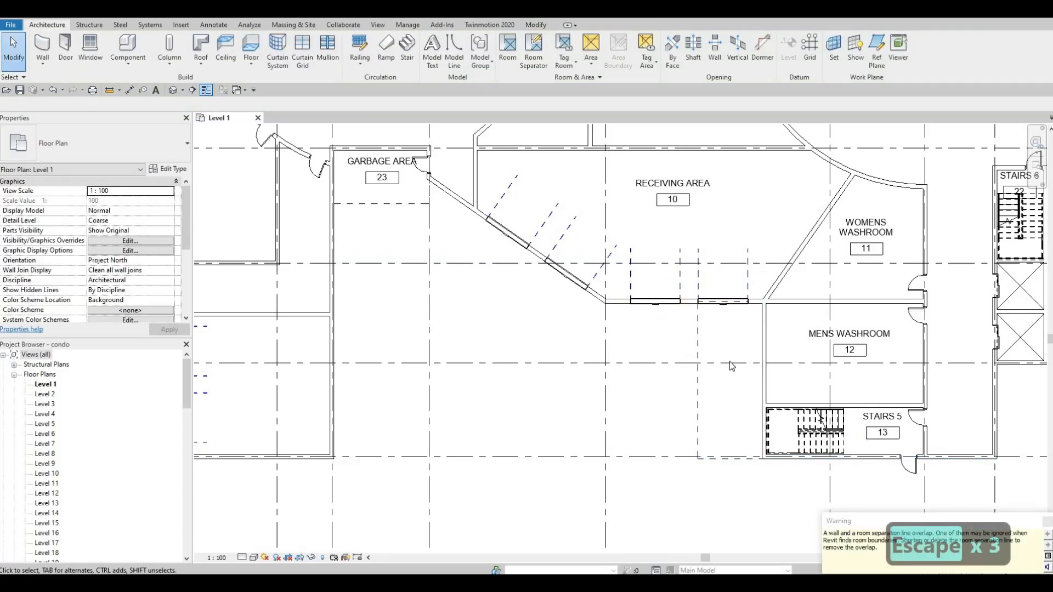
Place a tagged room inside the separation outline west of the mens washroom.
{"action": "left_click", "coordinate": [508, 53]}
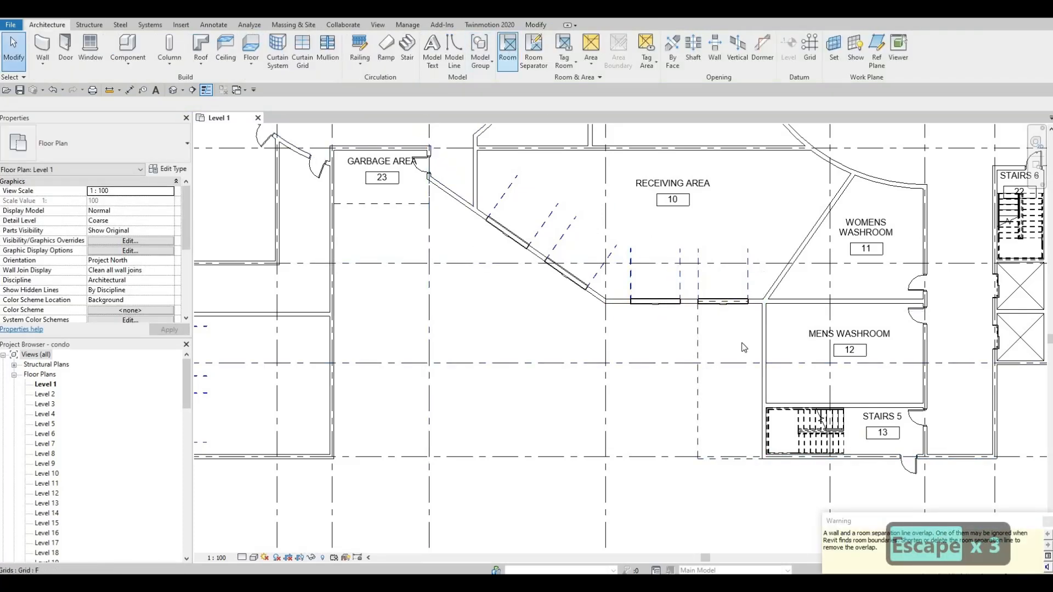
{"action": "left_click", "coordinate": [725, 368]}
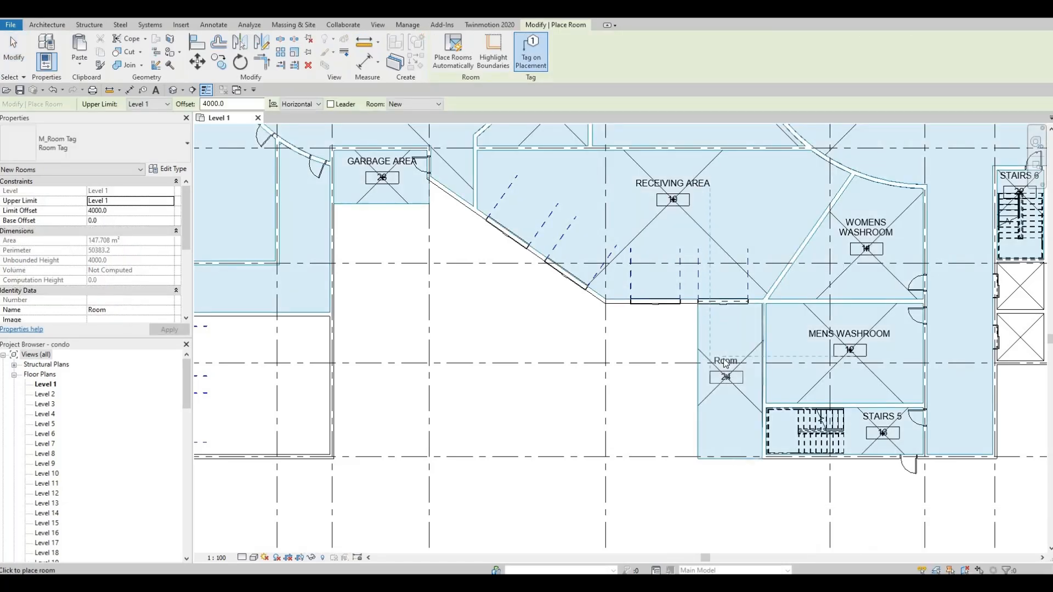
{"action": "key", "text": "Escape"}
{"action": "key", "text": "Escape"}
{"action": "key", "text": "Escape"}
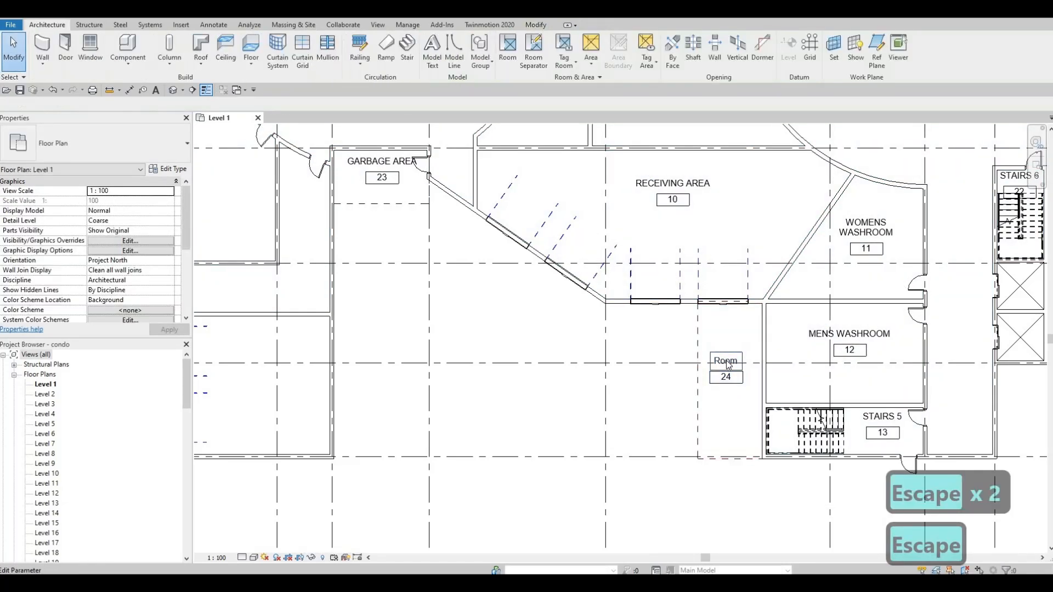
Name room 24 COMPACTOR.
{"action": "left_click", "coordinate": [727, 363]}
{"action": "type", "text": "c"}
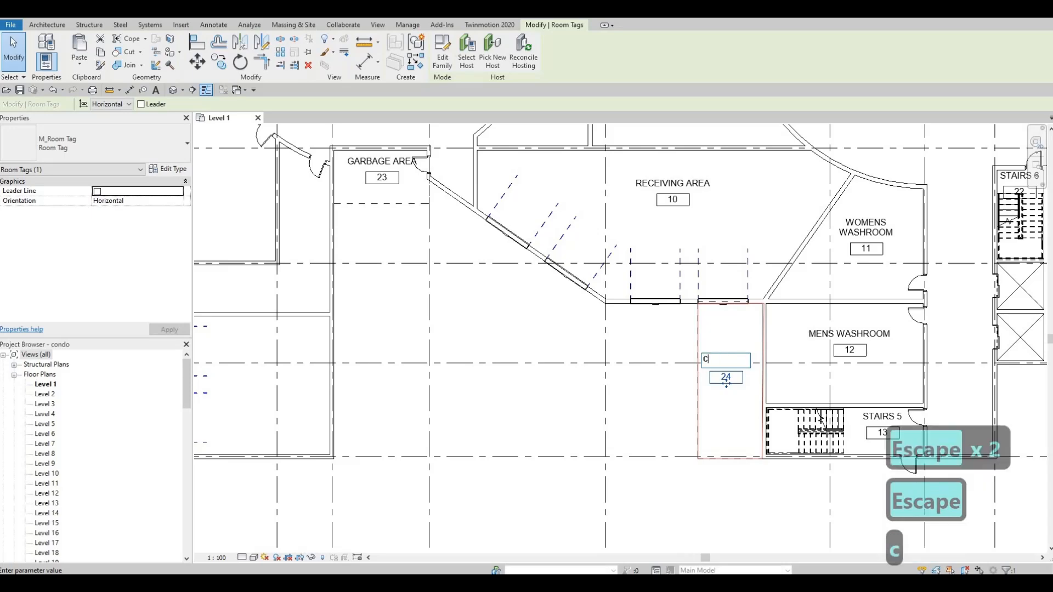
{"action": "type", "text": "ompactor"}
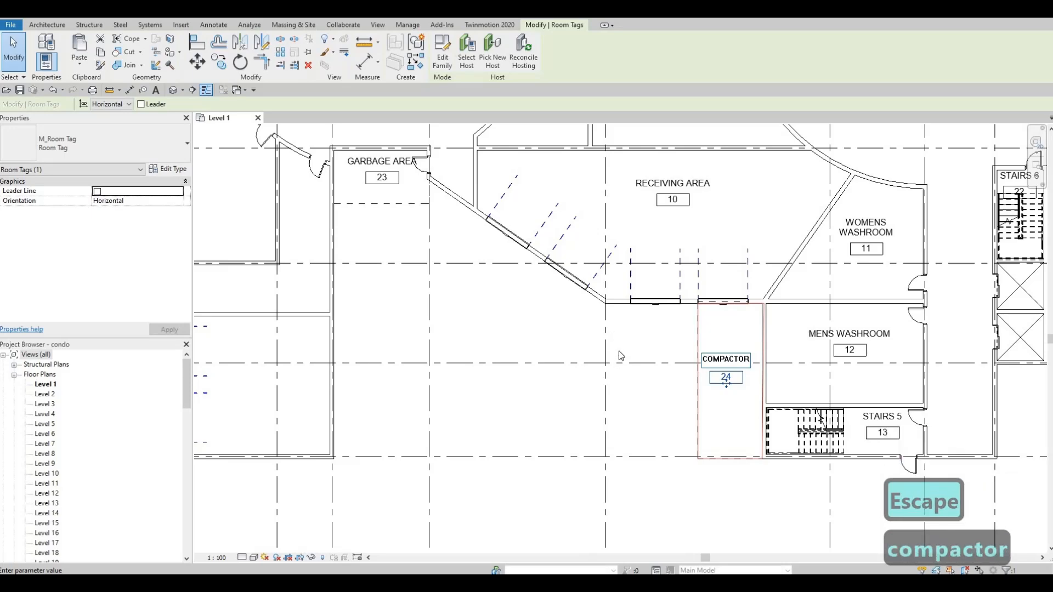
{"action": "left_click", "coordinate": [662, 338]}
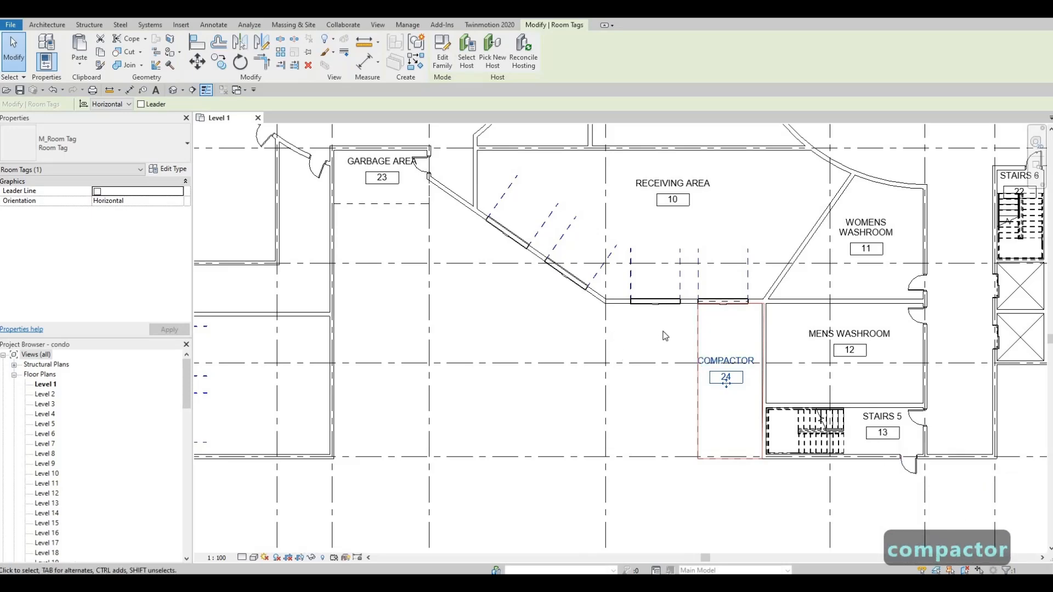
Draw an INTERIOR WALL 1 partition south of the vestibule, about 2600 mm east of the restaurant's east wall, down to the short south wall.
{"action": "scroll", "coordinate": [679, 443], "scroll_direction": "down", "scroll_amount": 5}
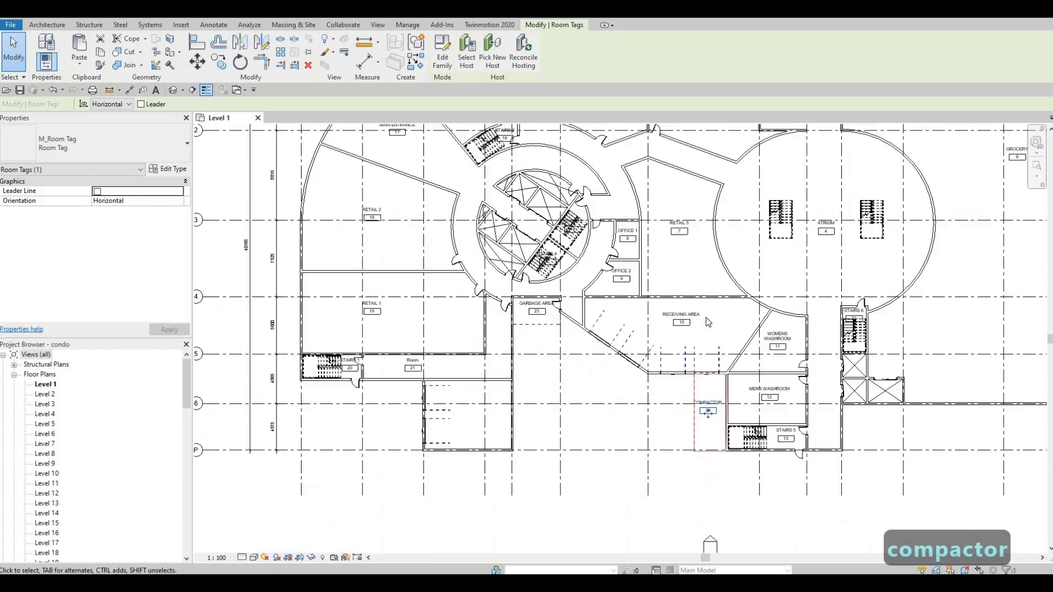
{"action": "middle_click_drag", "start_coordinate": [688, 315], "coordinate": [649, 333]}
{"action": "middle_click_drag", "start_coordinate": [726, 270], "coordinate": [713, 291]}
{"action": "scroll", "coordinate": [686, 238], "scroll_direction": "up", "scroll_amount": 5}
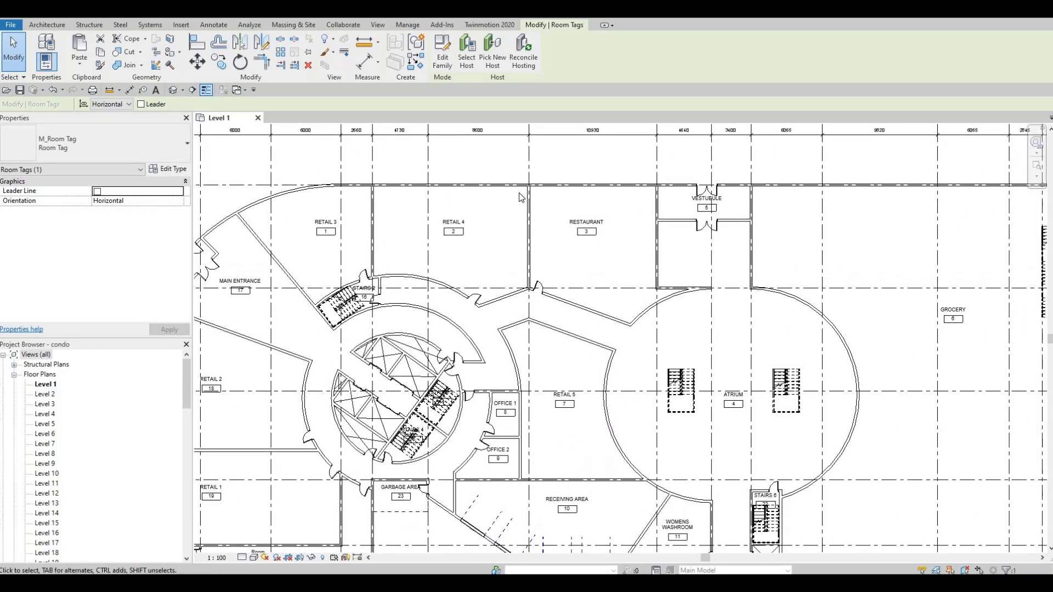
{"action": "key", "text": "Escape"}
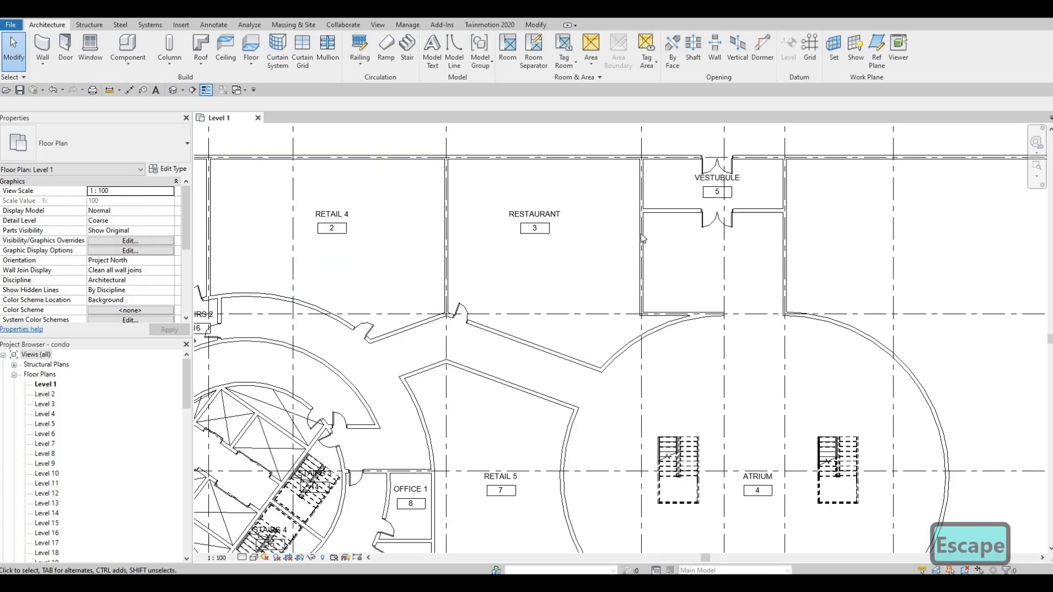
{"action": "left_click", "coordinate": [649, 247]}
{"action": "key", "text": "c"}
{"action": "key", "text": "s"}
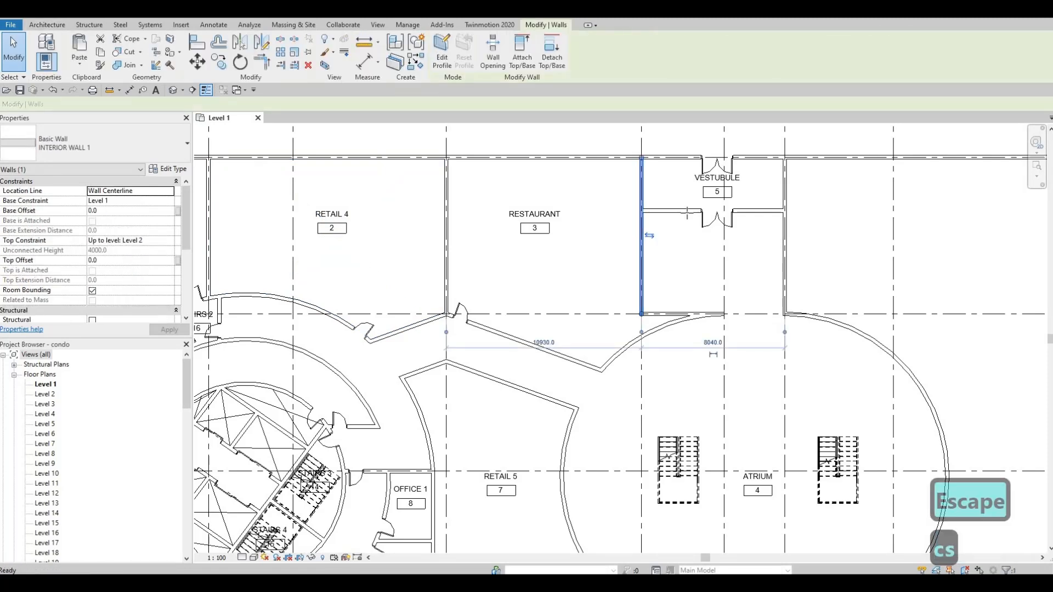
{"action": "left_click", "coordinate": [688, 211]}
{"action": "left_click", "coordinate": [688, 314]}
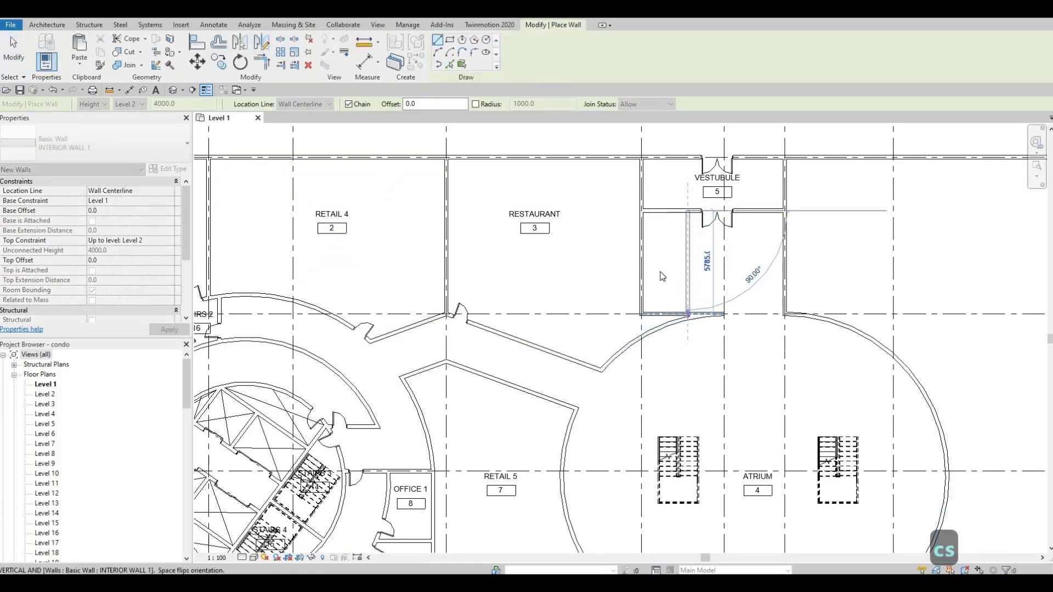
{"action": "key", "text": "Escape"}
{"action": "key", "text": "Escape"}
{"action": "key", "text": "Escape"}
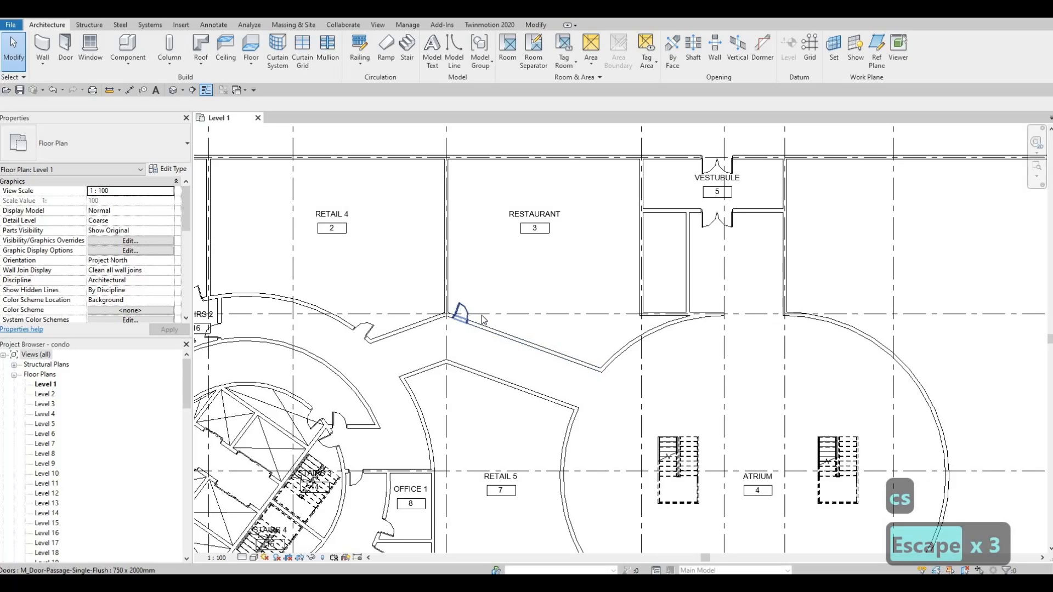
Place a 750 x 2000 mm single-flush door near the new partition's south end, opening into the small room and hinged on its south side.
{"action": "left_click", "coordinate": [462, 313]}
{"action": "key", "text": "c"}
{"action": "key", "text": "s"}
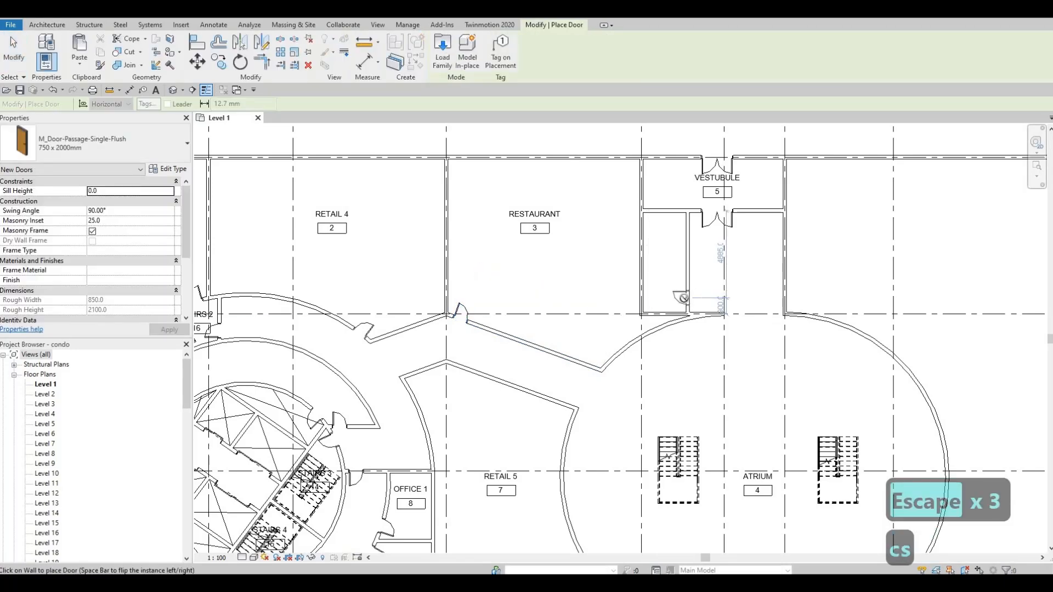
{"action": "left_click", "coordinate": [683, 298]}
{"action": "key", "text": "Escape"}
{"action": "key", "text": "Escape"}
{"action": "scroll", "coordinate": [679, 306], "scroll_direction": "up", "scroll_amount": 1}
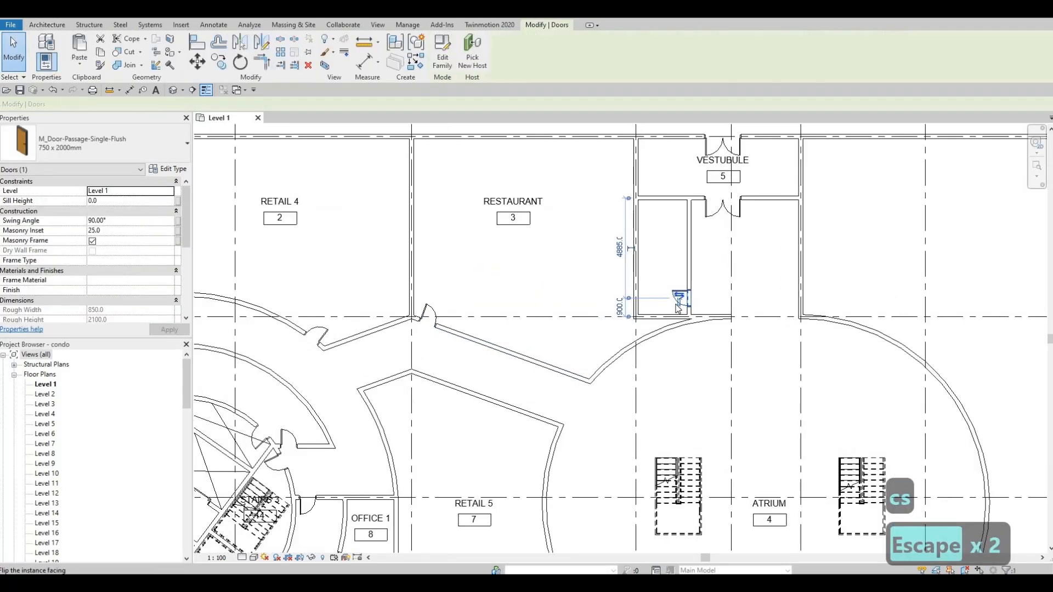
{"action": "scroll", "coordinate": [678, 309], "scroll_direction": "up", "scroll_amount": 1}
{"action": "key", "text": "Escape"}
{"action": "left_click", "coordinate": [679, 314]}
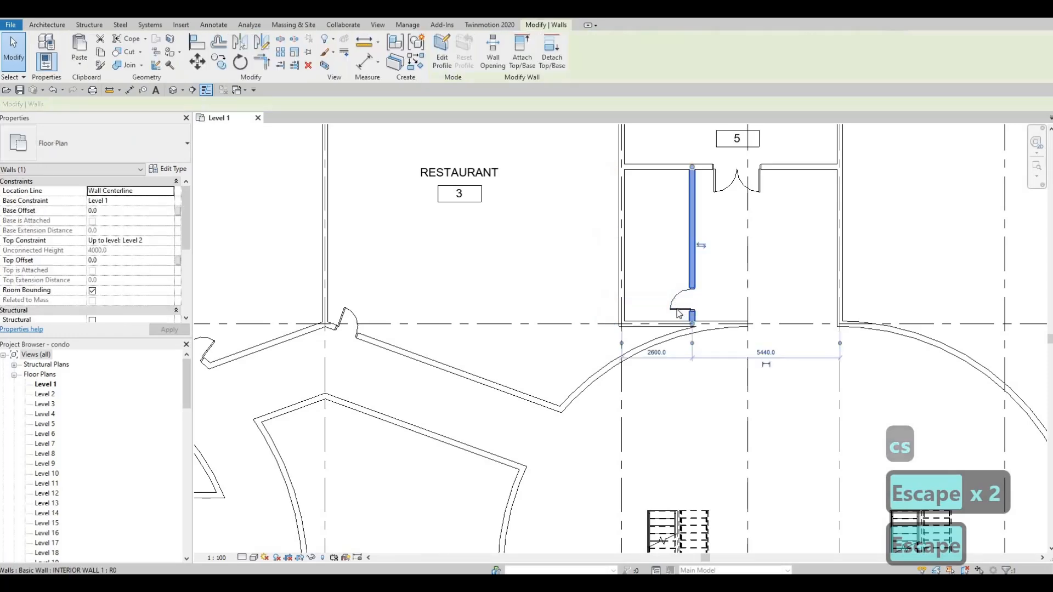
Nudge the small room's single-flush door slightly south along the partition.
{"action": "left_click", "coordinate": [676, 311]}
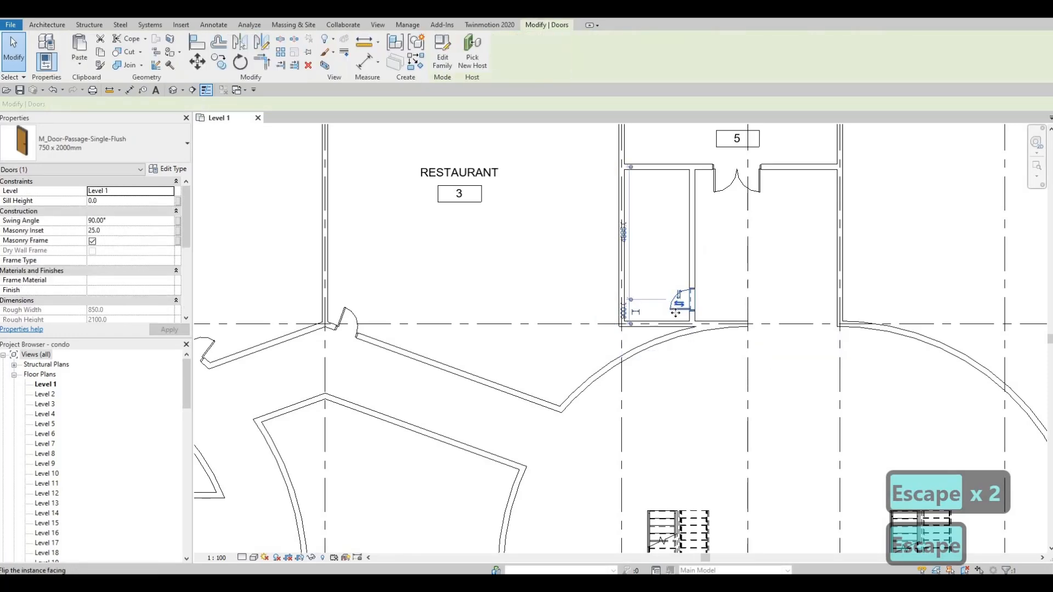
{"action": "left_click", "coordinate": [676, 311]}
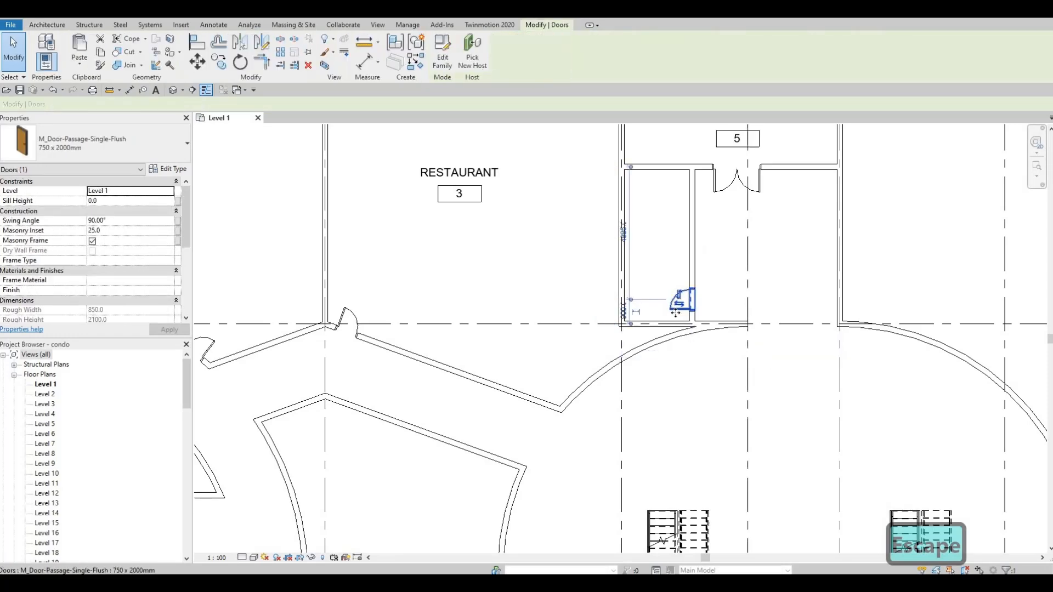
{"action": "key", "text": "Escape"}
Set the partition's distance from the restaurant's east wall to 2500 mm.
{"action": "left_click", "coordinate": [695, 258]}
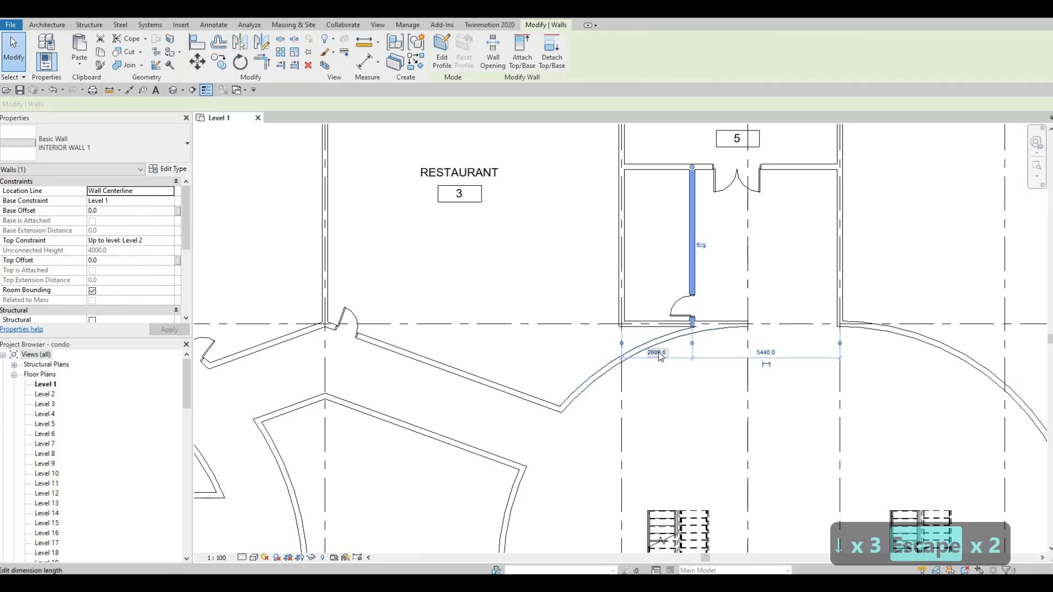
{"action": "left_click", "coordinate": [657, 353]}
{"action": "type", "text": "2500"}
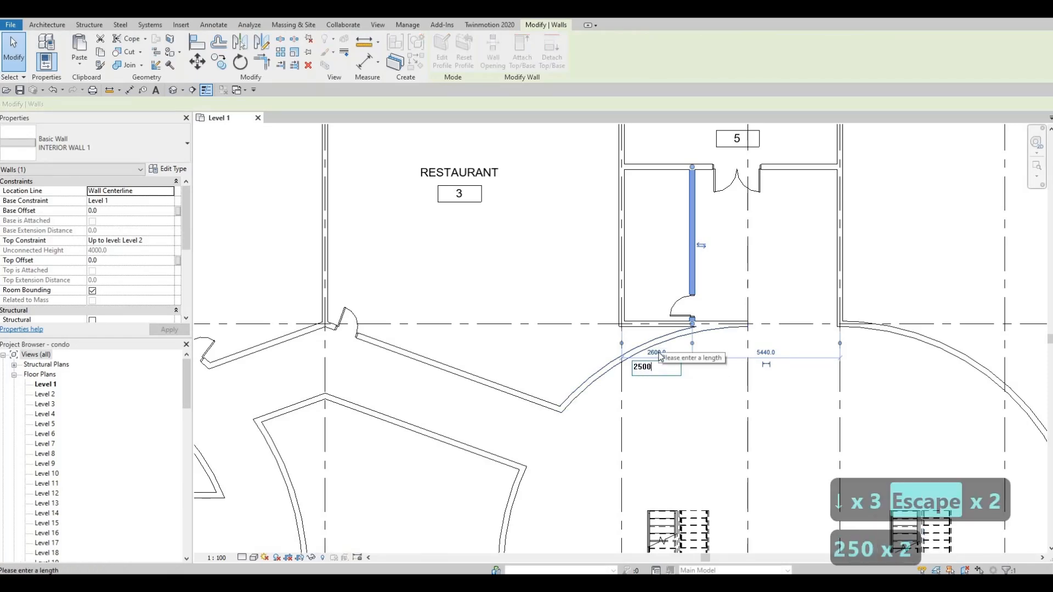
{"action": "key", "text": "Return"}
{"action": "key", "text": "Escape"}
{"action": "key", "text": "Escape"}
Place a tagged room in the small enclosed space between the restaurant and the new partition, south of the vestibule.
{"action": "scroll", "coordinate": [669, 411], "scroll_direction": "down", "scroll_amount": 2}
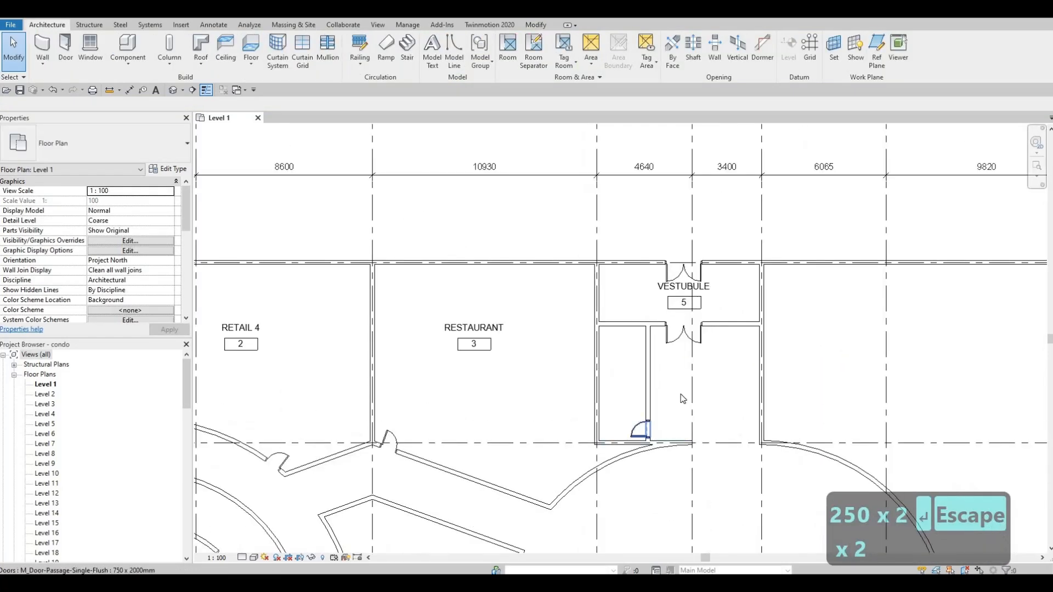
{"action": "middle_click_drag", "start_coordinate": [654, 367], "coordinate": [679, 333]}
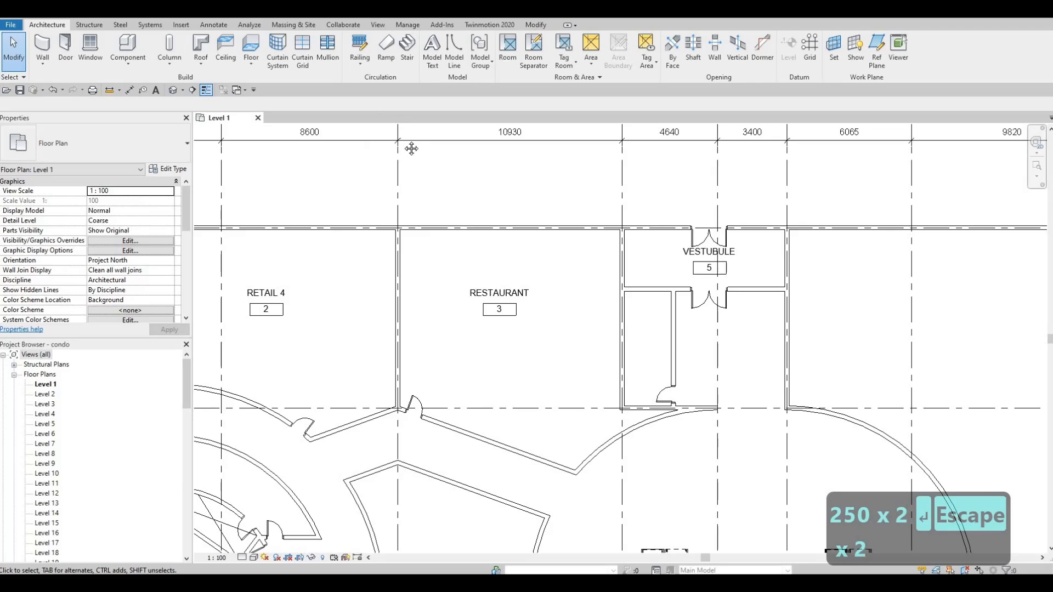
{"action": "middle_click_drag", "start_coordinate": [307, 154], "coordinate": [374, 137]}
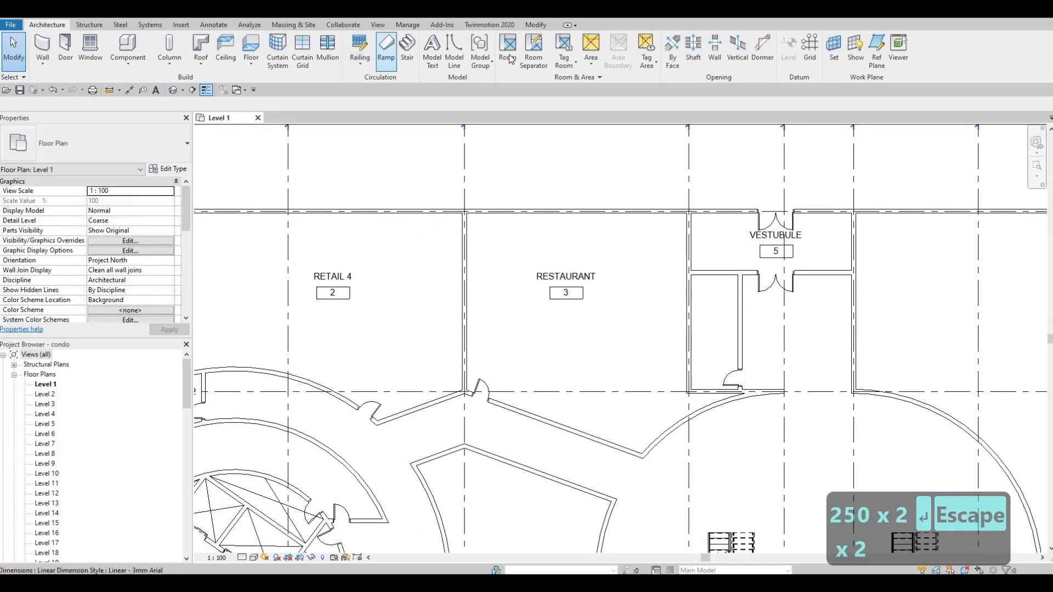
{"action": "key", "text": "r"}
{"action": "key", "text": "m"}
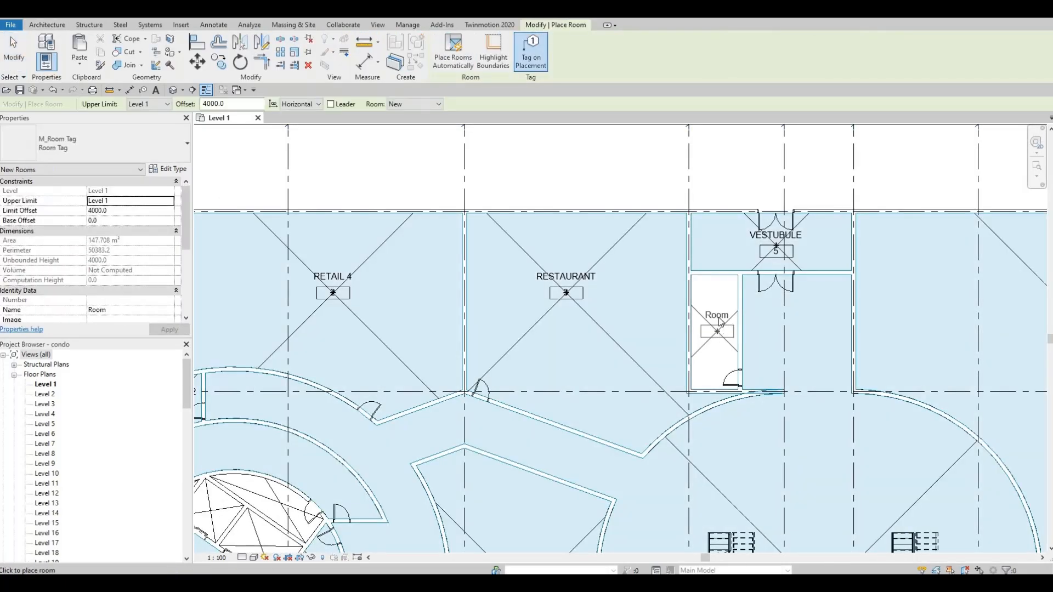
{"action": "left_click", "coordinate": [720, 322]}
{"action": "key", "text": "Escape"}
{"action": "key", "text": "Escape"}
{"action": "key", "text": "Escape"}
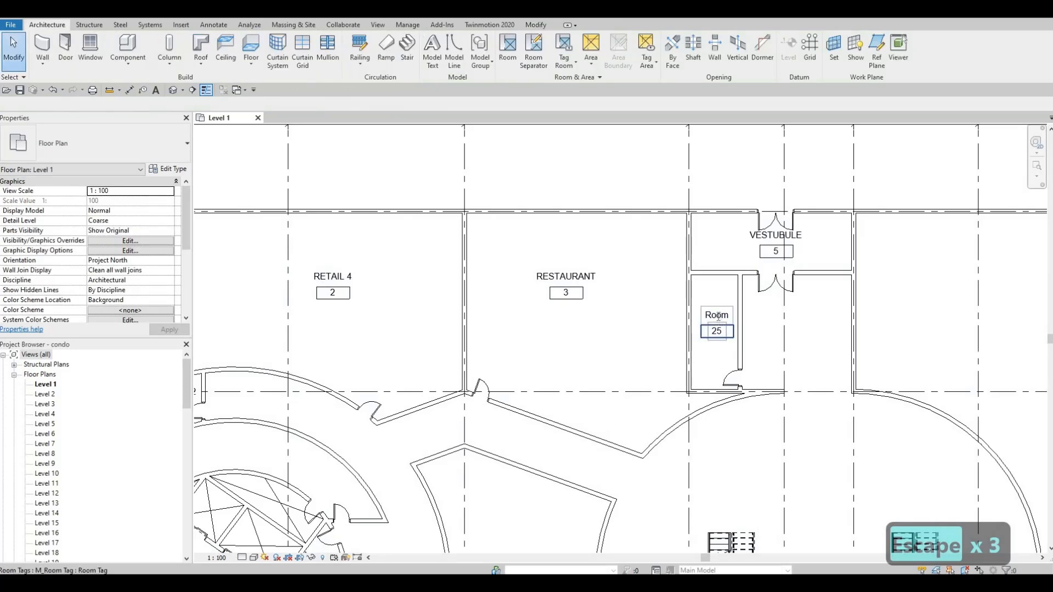
Name room 25 SECURITY.
{"action": "left_click", "coordinate": [718, 317]}
{"action": "type", "text": "SECURITY"}
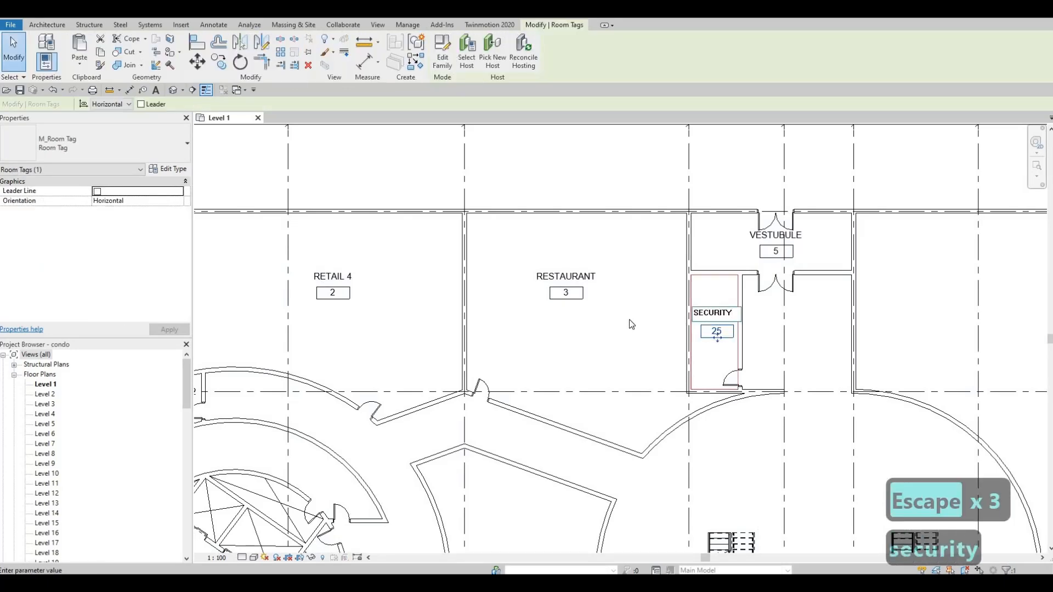
{"action": "scroll", "coordinate": [638, 271], "scroll_direction": "down", "scroll_amount": 5}
{"action": "key", "text": "Escape"}
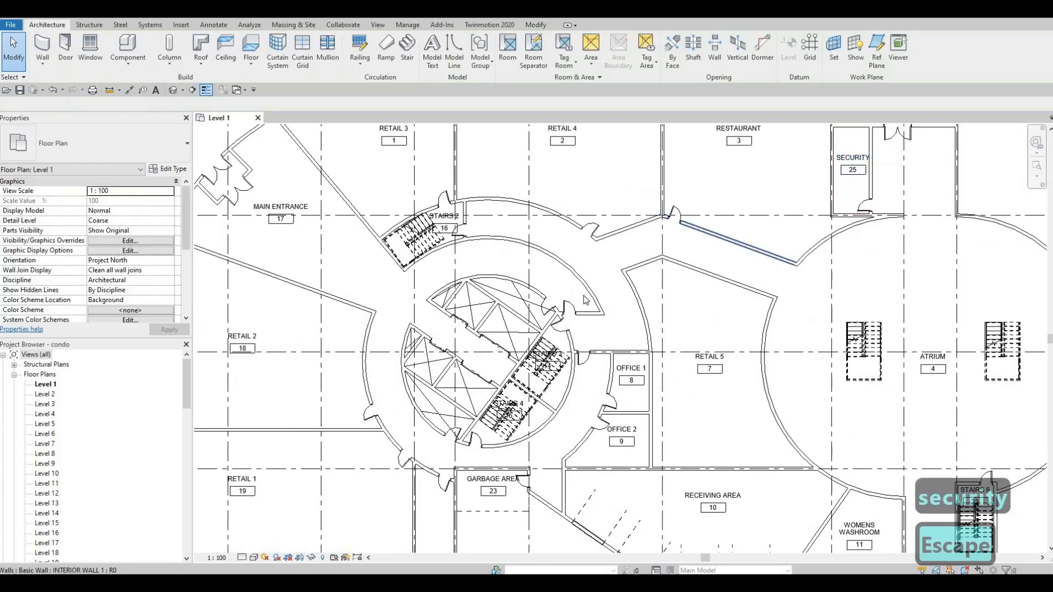
Place tagged rooms in the two curved service spaces of the circular core, northeast and southwest of the elevator shafts.
{"action": "scroll", "coordinate": [579, 293], "scroll_direction": "up", "scroll_amount": 3}
{"action": "middle_click_drag", "start_coordinate": [579, 293], "coordinate": [615, 258]}
{"action": "scroll", "coordinate": [614, 258], "scroll_direction": "down", "scroll_amount": 2}
{"action": "scroll", "coordinate": [681, 335], "scroll_direction": "up", "scroll_amount": 1}
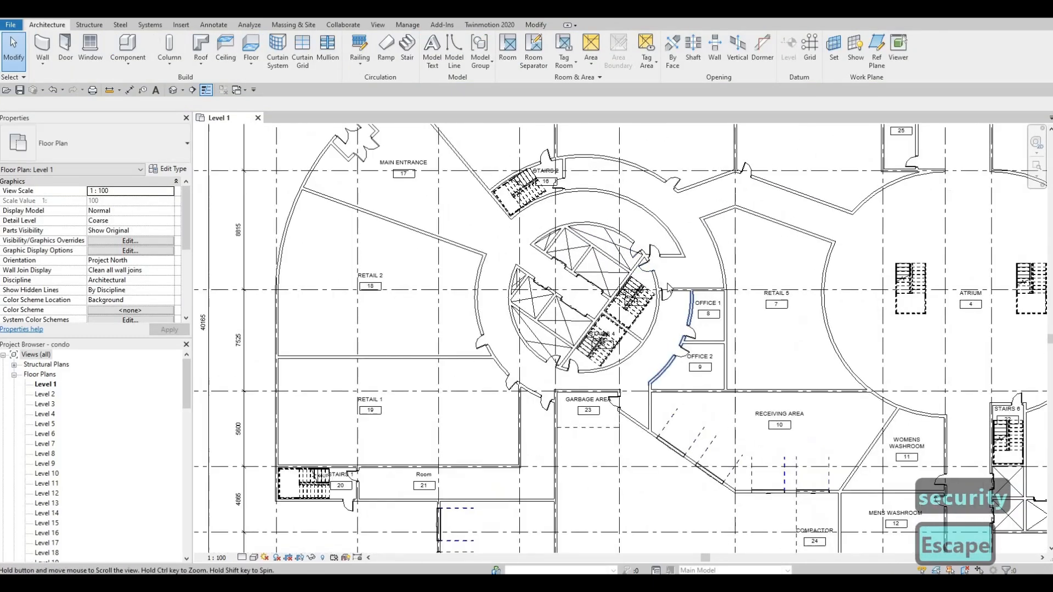
{"action": "middle_click_drag", "start_coordinate": [682, 335], "coordinate": [689, 303]}
{"action": "scroll", "coordinate": [689, 303], "scroll_direction": "down", "scroll_amount": 1}
{"action": "middle_click_drag", "start_coordinate": [644, 259], "coordinate": [647, 288]}
{"action": "scroll", "coordinate": [638, 257], "scroll_direction": "up", "scroll_amount": 3}
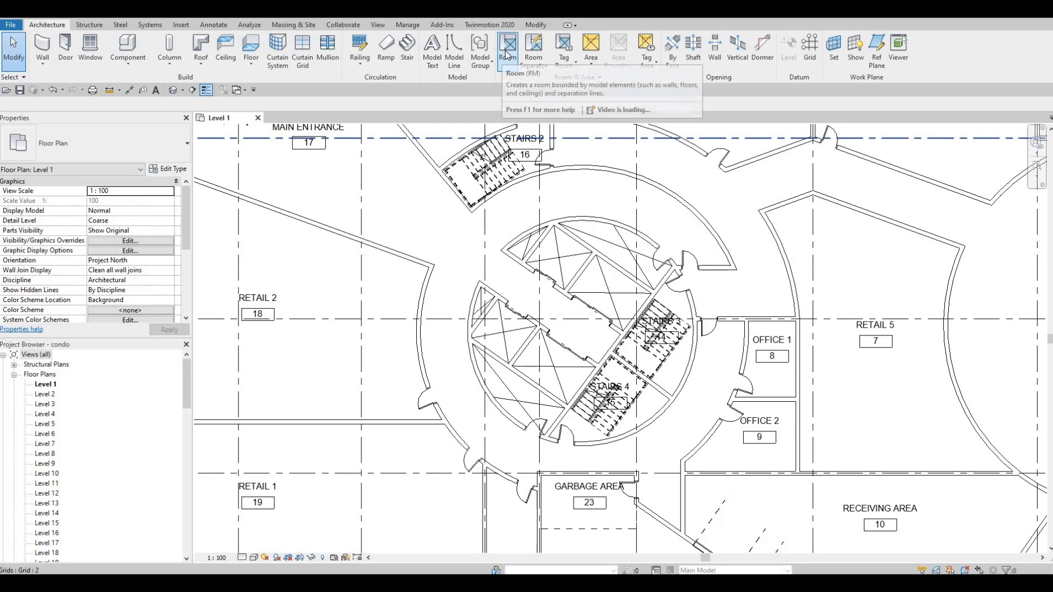
{"action": "key", "text": "r"}
{"action": "key", "text": "m"}
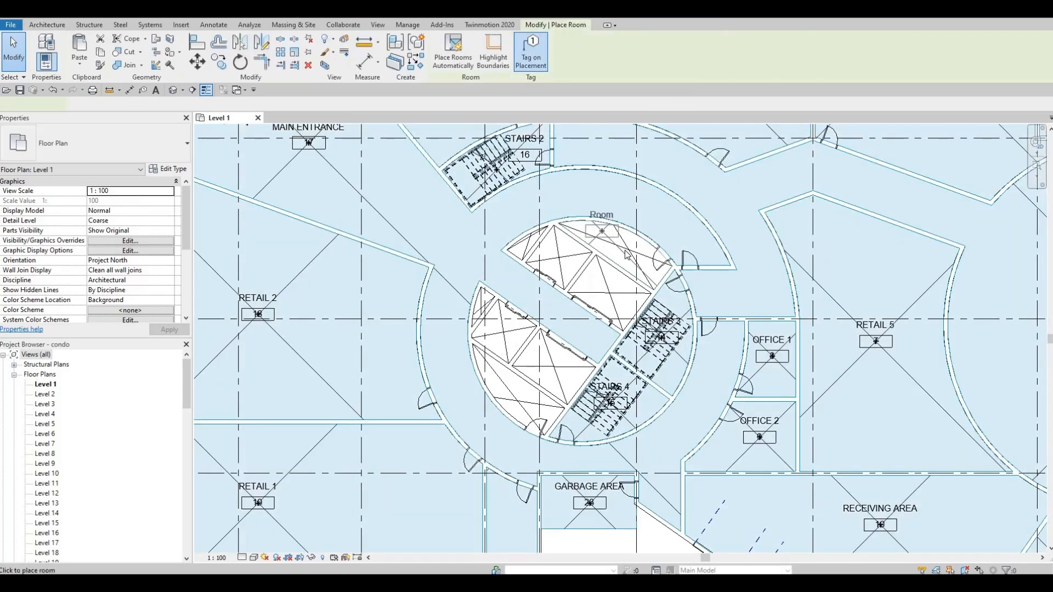
{"action": "scroll", "coordinate": [632, 251], "scroll_direction": "up", "scroll_amount": 1}
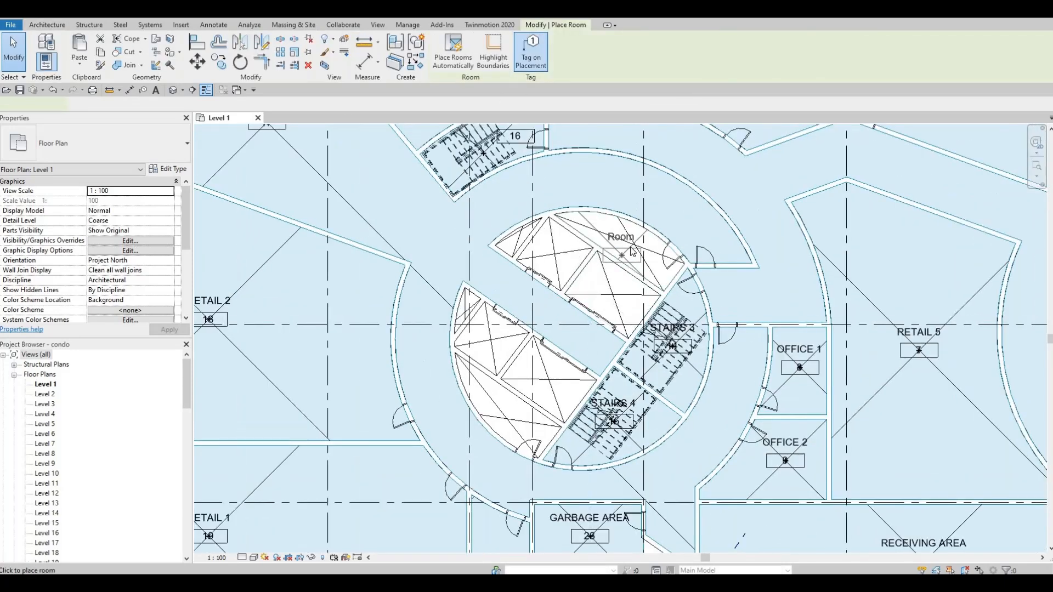
{"action": "left_click", "coordinate": [501, 418]}
{"action": "key", "text": "Escape"}
{"action": "key", "text": "Escape"}
{"action": "key", "text": "Escape"}
Delete the four diagonal detail lines crossing rooms 26 and 27 in the circular core.
{"action": "scroll", "coordinate": [483, 395], "scroll_direction": "up", "scroll_amount": 2}
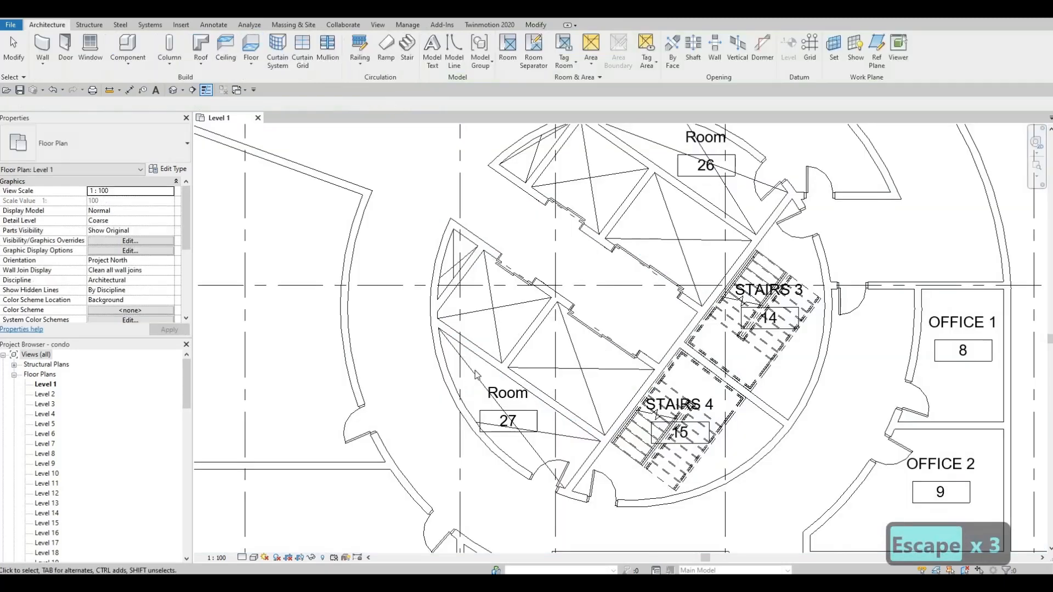
{"action": "left_click", "coordinate": [475, 375]}
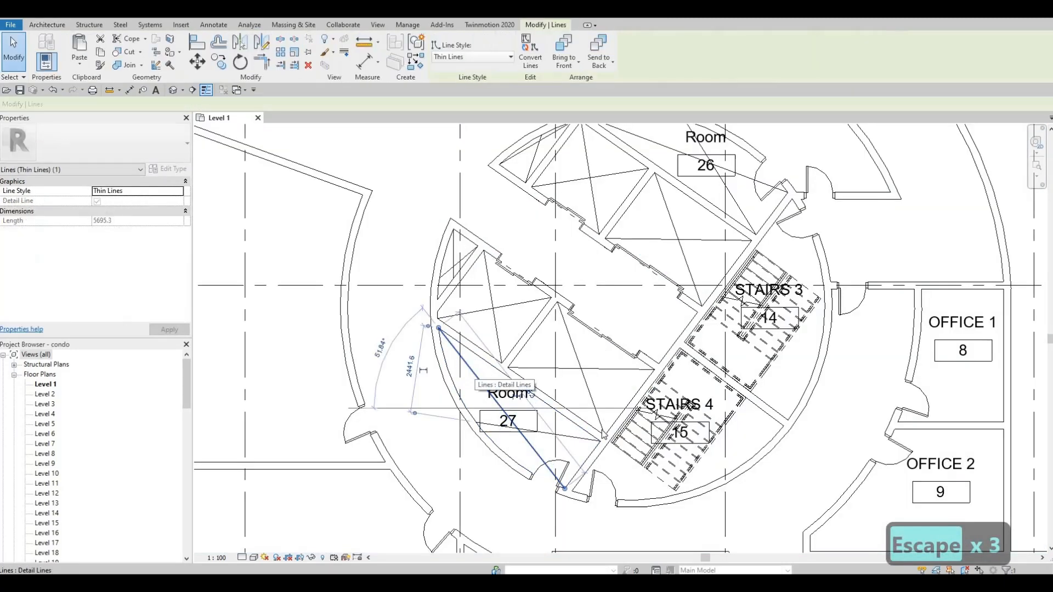
{"action": "key", "text": "Delete"}
{"action": "left_click", "coordinate": [568, 436]}
{"action": "key", "text": "Delete"}
{"action": "left_click", "coordinate": [737, 174]}
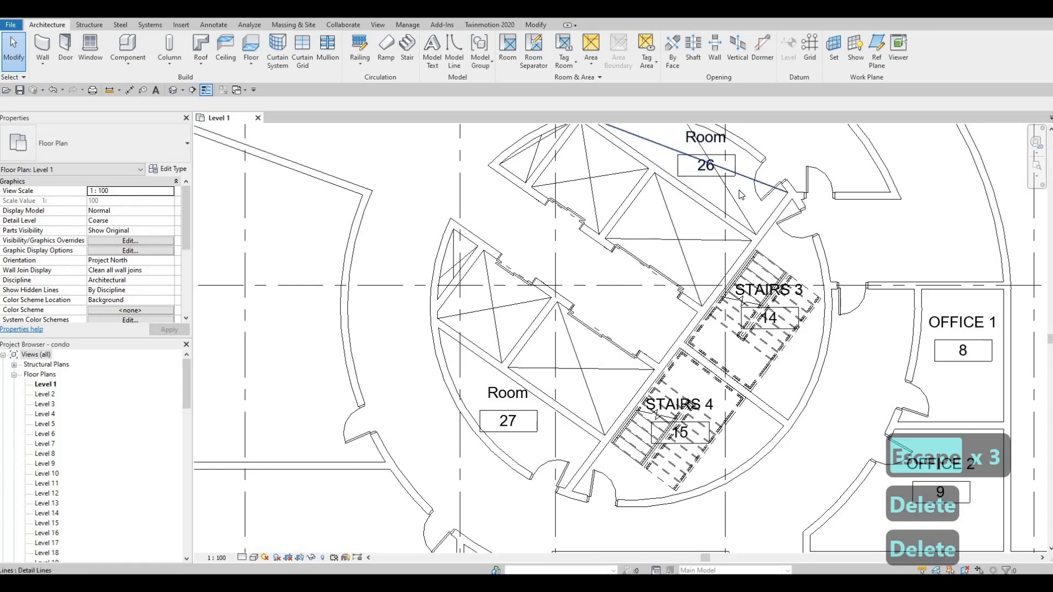
{"action": "key", "text": "Delete"}
{"action": "left_click", "coordinate": [705, 144]}
{"action": "key", "text": "Delete"}
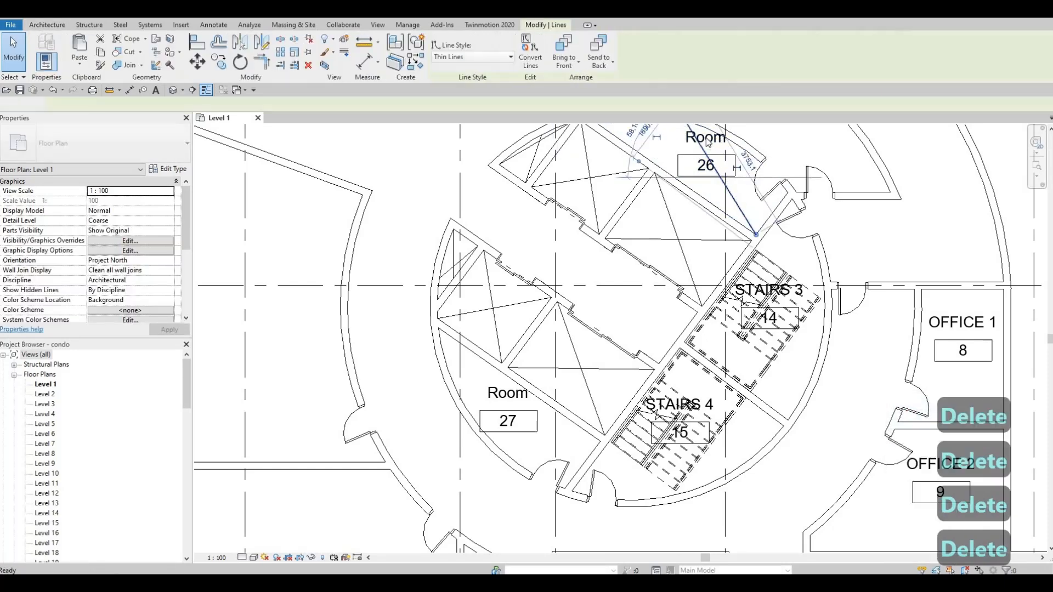
Name room 26 MECH ROOM.
{"action": "left_click", "coordinate": [703, 140]}
{"action": "left_click", "coordinate": [703, 141]}
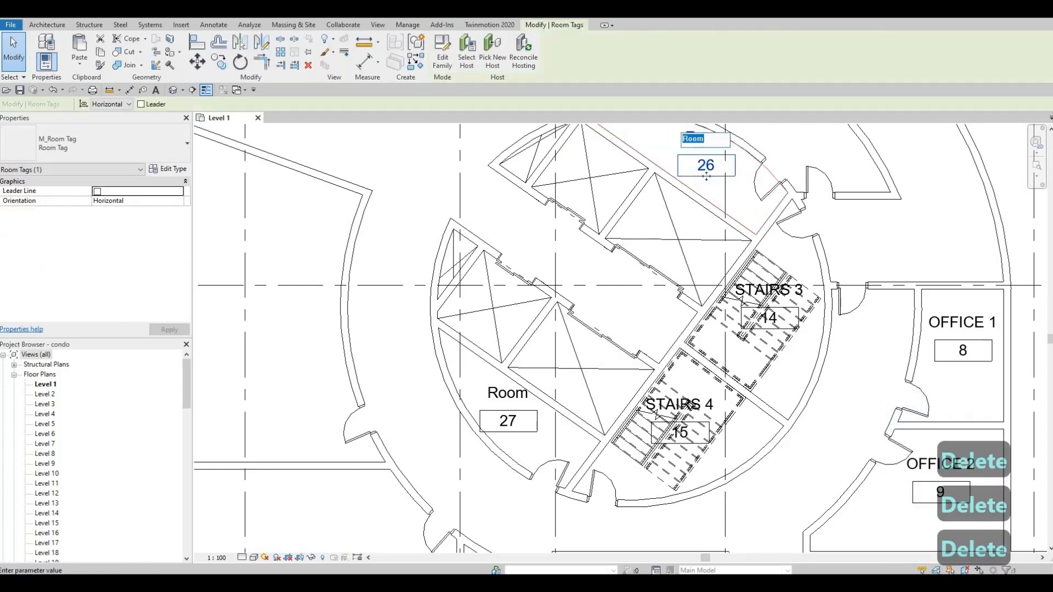
{"action": "type", "text": "mech room"}
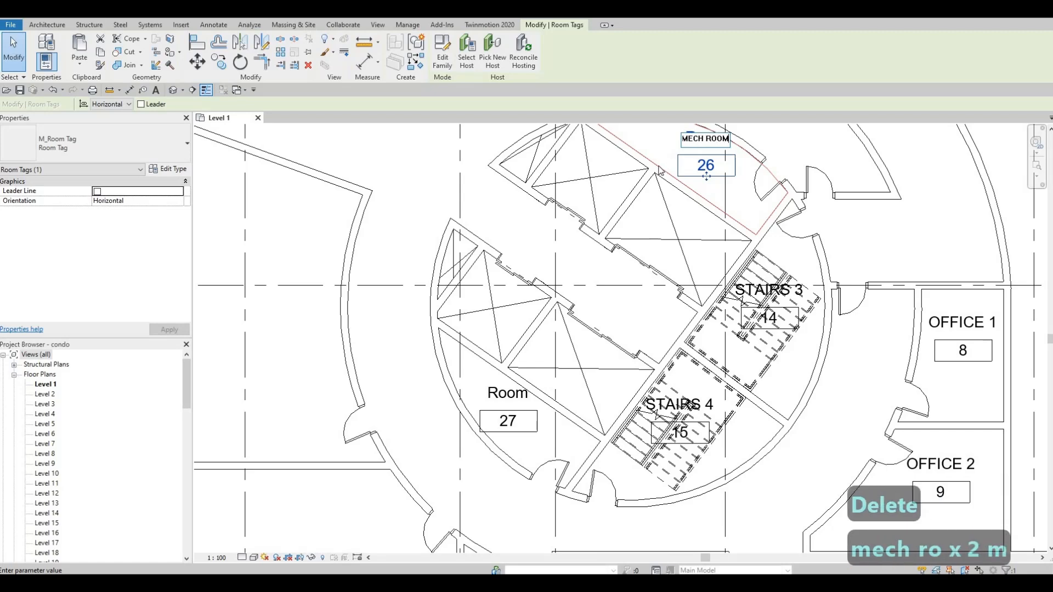
Name room 27 ELEC ROOM.
{"action": "left_click", "coordinate": [504, 392]}
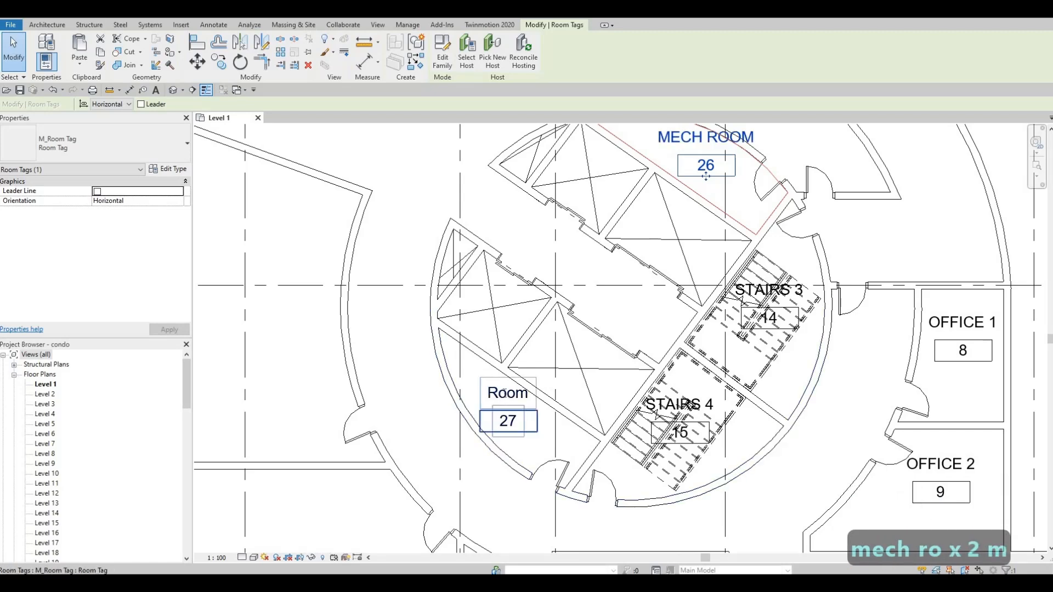
{"action": "left_click", "coordinate": [504, 393]}
{"action": "left_click", "coordinate": [504, 393]}
{"action": "type", "text": "e"}
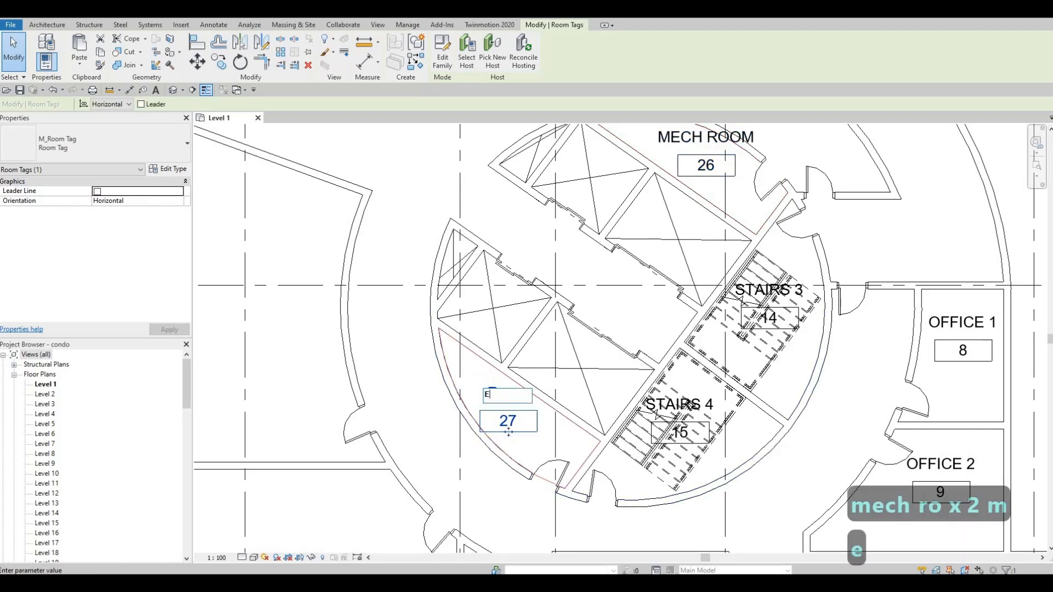
{"action": "type", "text": "lec room"}
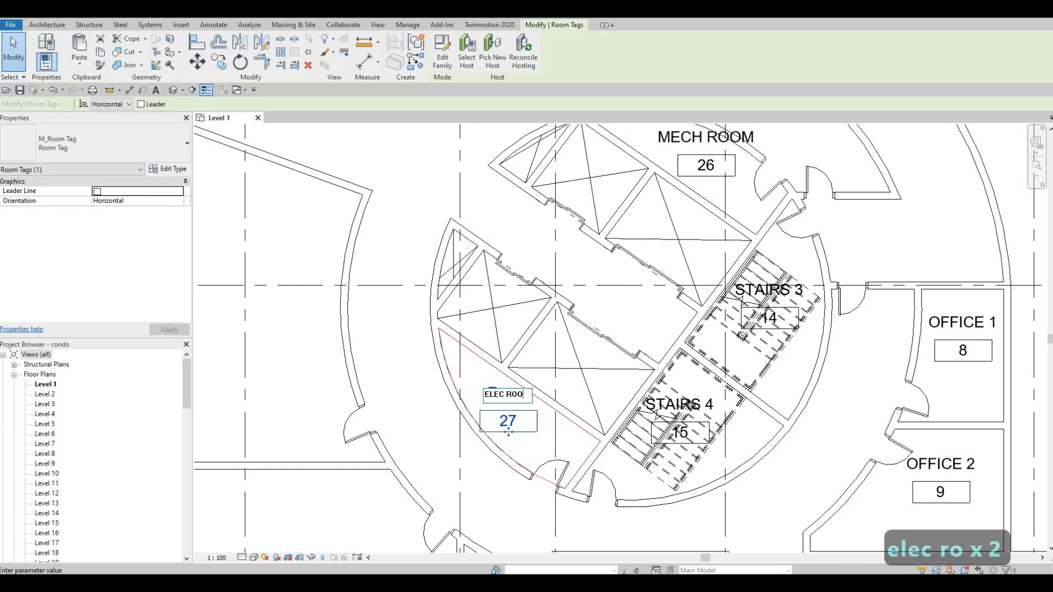
{"action": "left_click", "coordinate": [438, 362]}
{"action": "key", "text": "Escape"}
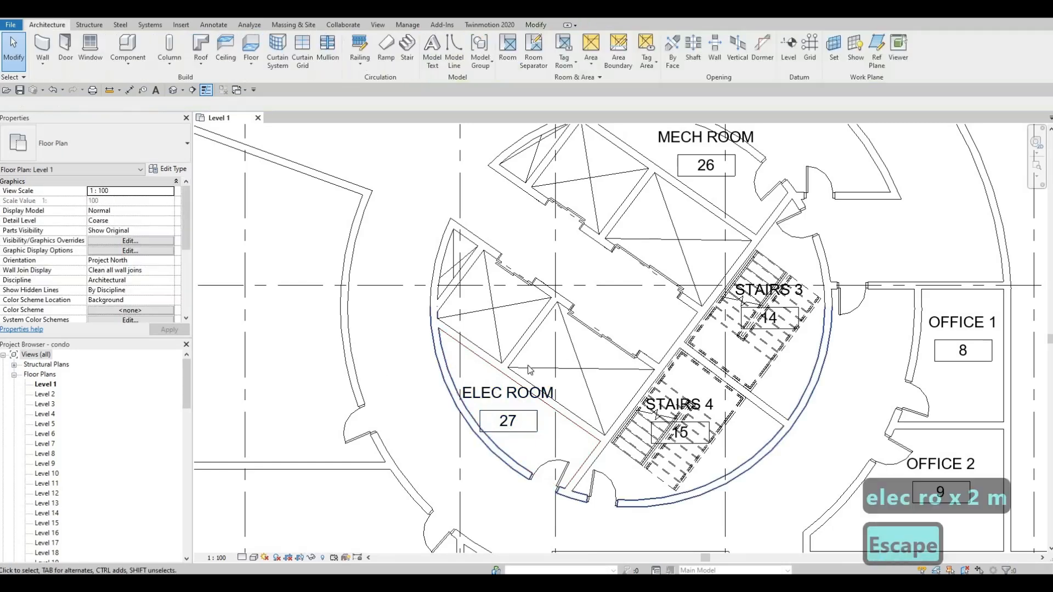
Name room 21, east of Stairs 1, CORRIDOR.
{"action": "scroll", "coordinate": [578, 352], "scroll_direction": "down", "scroll_amount": 1}
{"action": "scroll", "coordinate": [586, 323], "scroll_direction": "down", "scroll_amount": 5}
{"action": "scroll", "coordinate": [550, 354], "scroll_direction": "up", "scroll_amount": 2}
{"action": "left_click", "coordinate": [548, 354]}
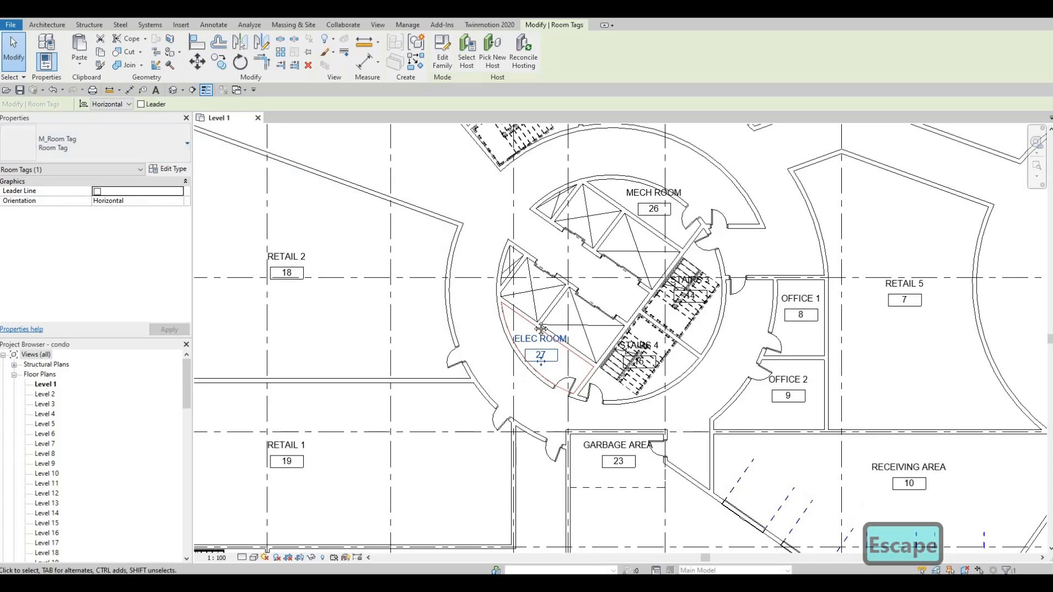
{"action": "scroll", "coordinate": [604, 331], "scroll_direction": "down", "scroll_amount": 5}
{"action": "key", "text": "Escape"}
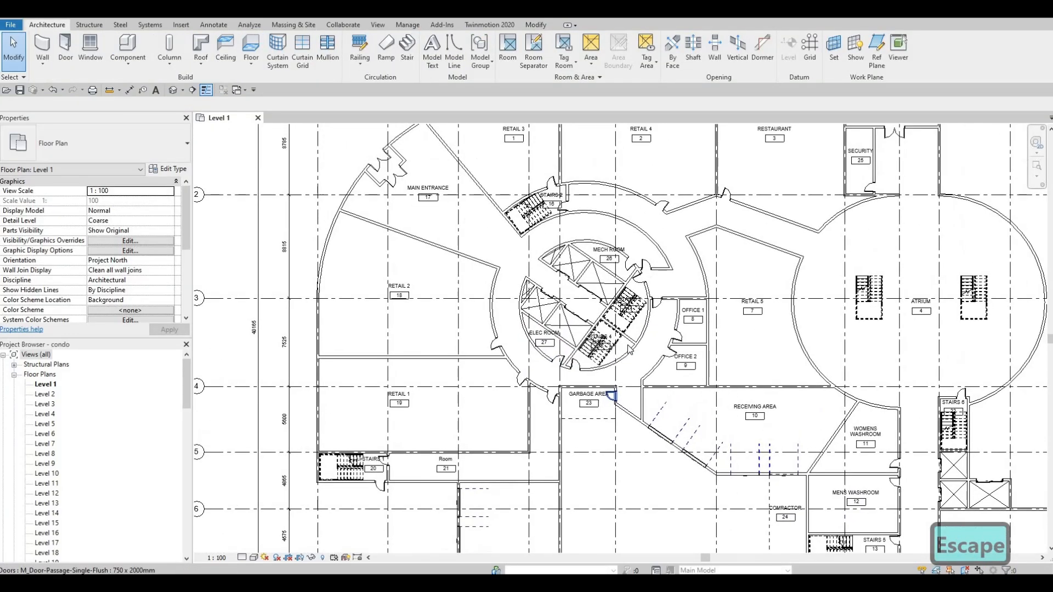
{"action": "scroll", "coordinate": [510, 422], "scroll_direction": "up", "scroll_amount": 3}
{"action": "key", "text": "F1"}
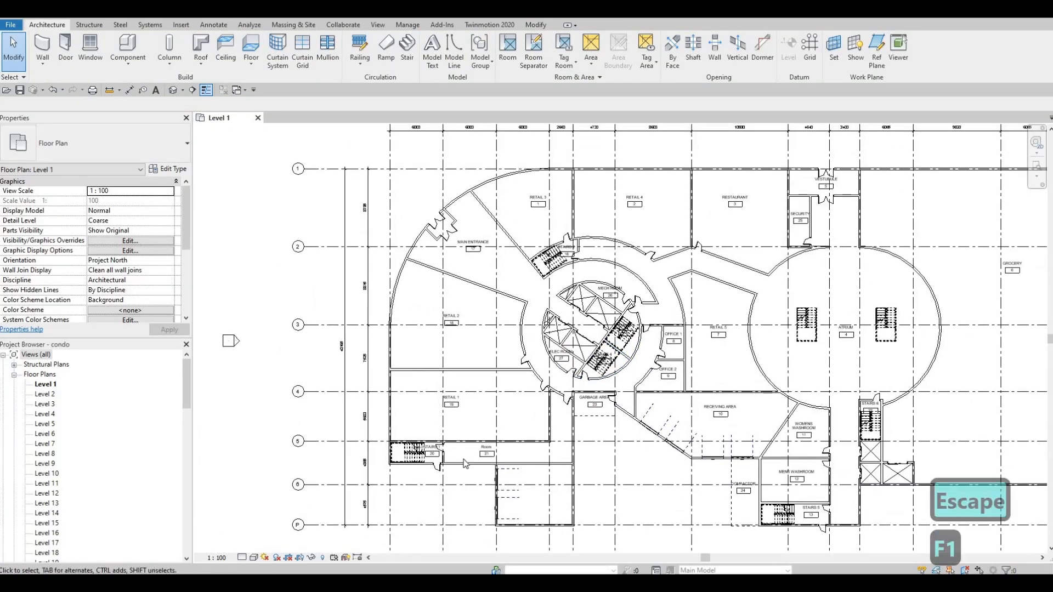
{"action": "scroll", "coordinate": [510, 422], "scroll_direction": "up", "scroll_amount": 3}
{"action": "double_click", "coordinate": [511, 418]}
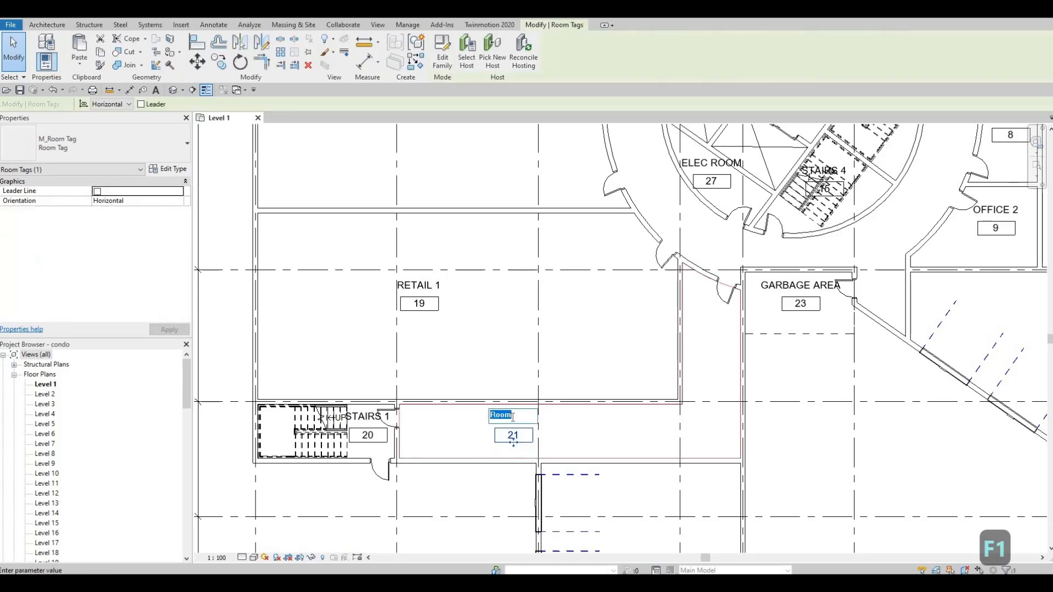
{"action": "type", "text": "COR"}
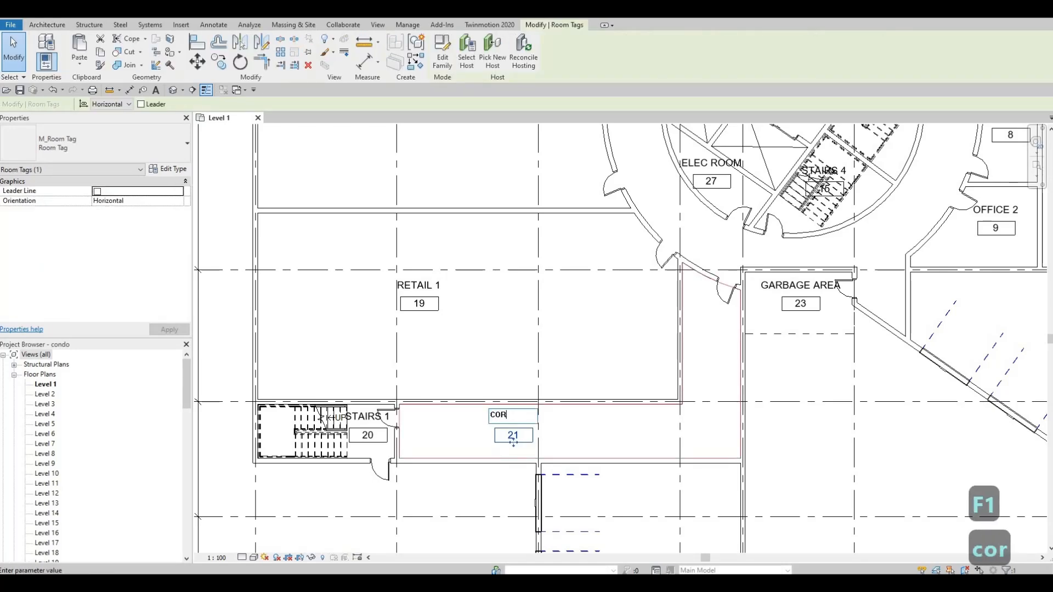
{"action": "type", "text": "RIDOR"}
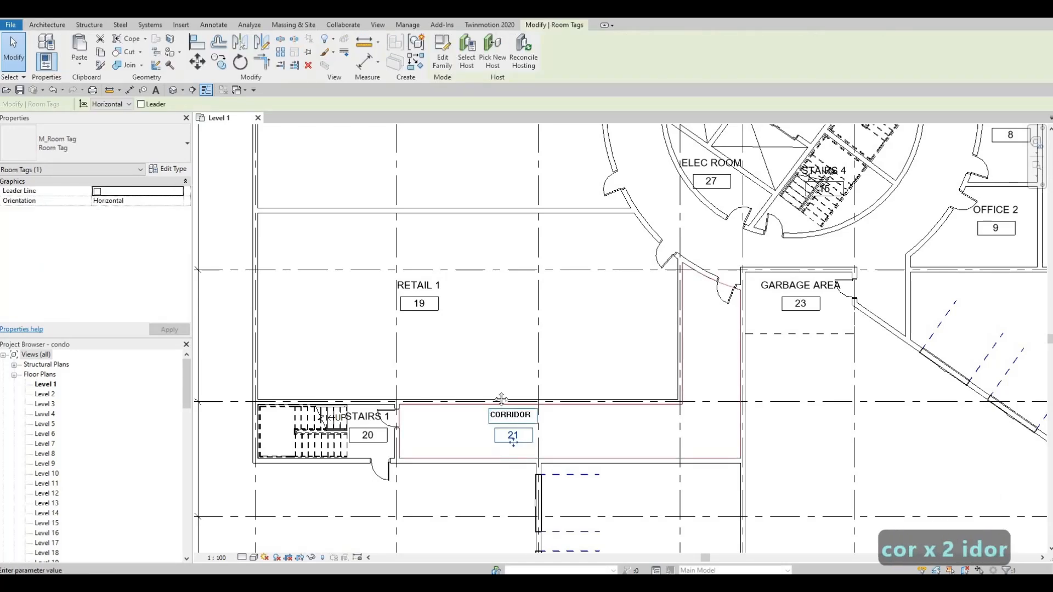
{"action": "left_click", "coordinate": [532, 442]}
Examine the circular core and the southern part of the Level 1 plan for enclosed spaces without a room.
{"action": "scroll", "coordinate": [532, 442], "scroll_direction": "down", "scroll_amount": 4}
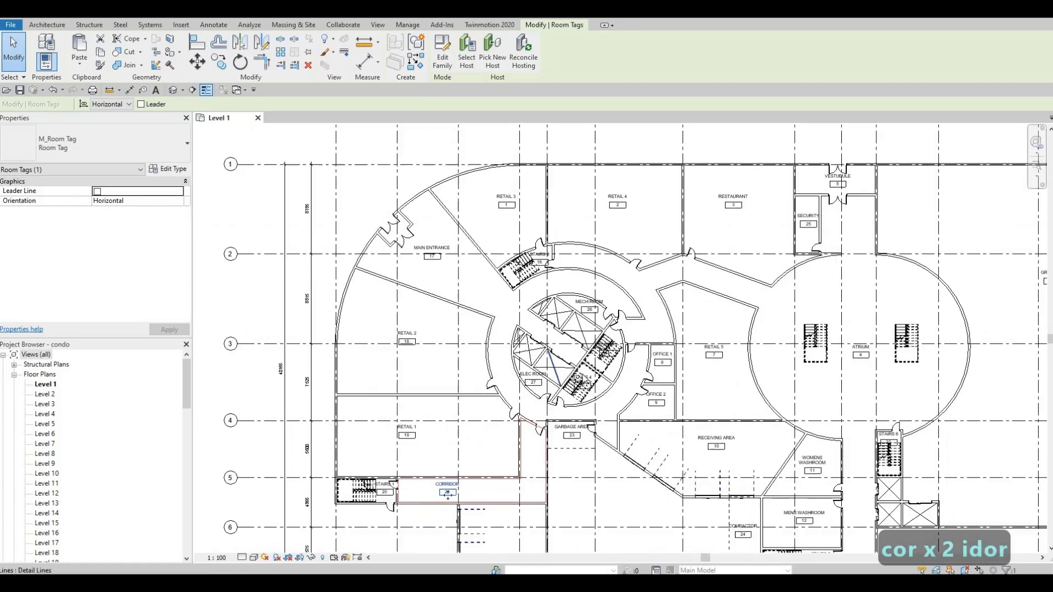
{"action": "key", "text": "F1"}
{"action": "key", "text": "F1"}
{"action": "middle_click_drag", "start_coordinate": [539, 378], "coordinate": [519, 374]}
{"action": "scroll", "coordinate": [545, 254], "scroll_direction": "up", "scroll_amount": 3}
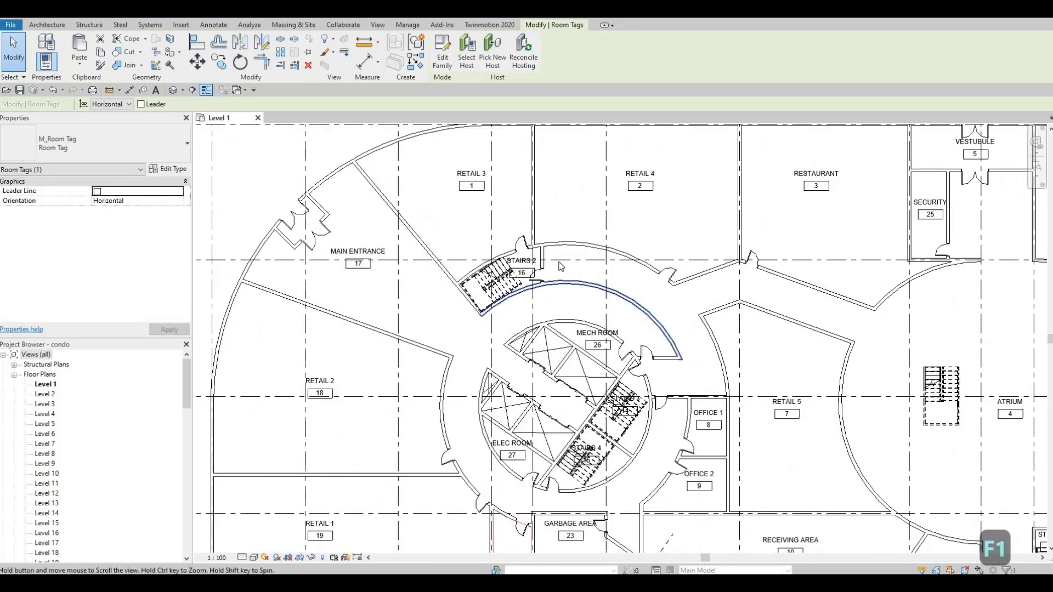
{"action": "scroll", "coordinate": [560, 265], "scroll_direction": "down", "scroll_amount": 3}
{"action": "middle_click_drag", "start_coordinate": [776, 310], "coordinate": [683, 236]}
{"action": "scroll", "coordinate": [606, 291], "scroll_direction": "down", "scroll_amount": 1}
{"action": "middle_click_drag", "start_coordinate": [451, 442], "coordinate": [567, 378]}
{"action": "scroll", "coordinate": [476, 364], "scroll_direction": "up", "scroll_amount": 3}
{"action": "key", "text": "Escape"}
{"action": "scroll", "coordinate": [567, 371], "scroll_direction": "down", "scroll_amount": 1}
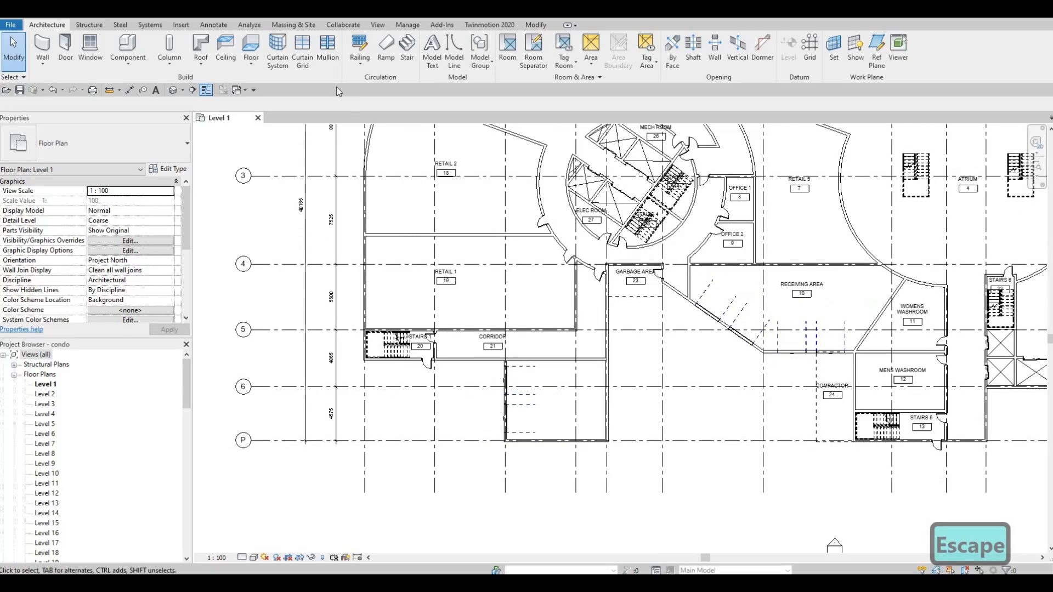
Place a tagged room in the enclosed space directly south of the corridor, between grid 6 and grid P.
{"action": "key", "text": "r"}
{"action": "key", "text": "m"}
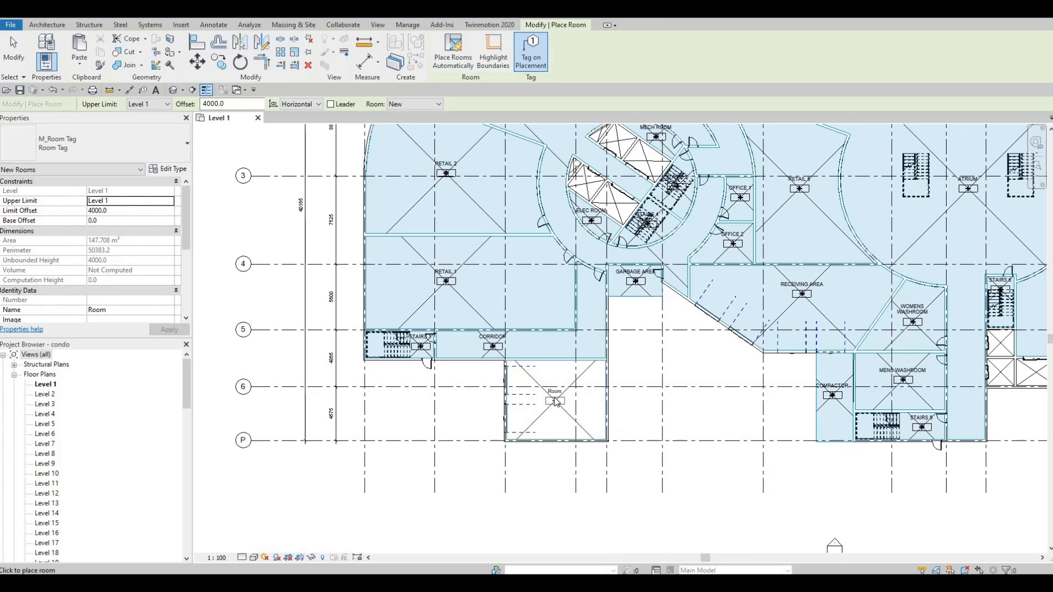
{"action": "left_click", "coordinate": [553, 389]}
{"action": "scroll", "coordinate": [553, 389], "scroll_direction": "up", "scroll_amount": 2}
{"action": "key", "text": "Escape"}
{"action": "key", "text": "Escape"}
Name room 28, south of the corridor, BASEMENT PARKING.
{"action": "left_click", "coordinate": [554, 400]}
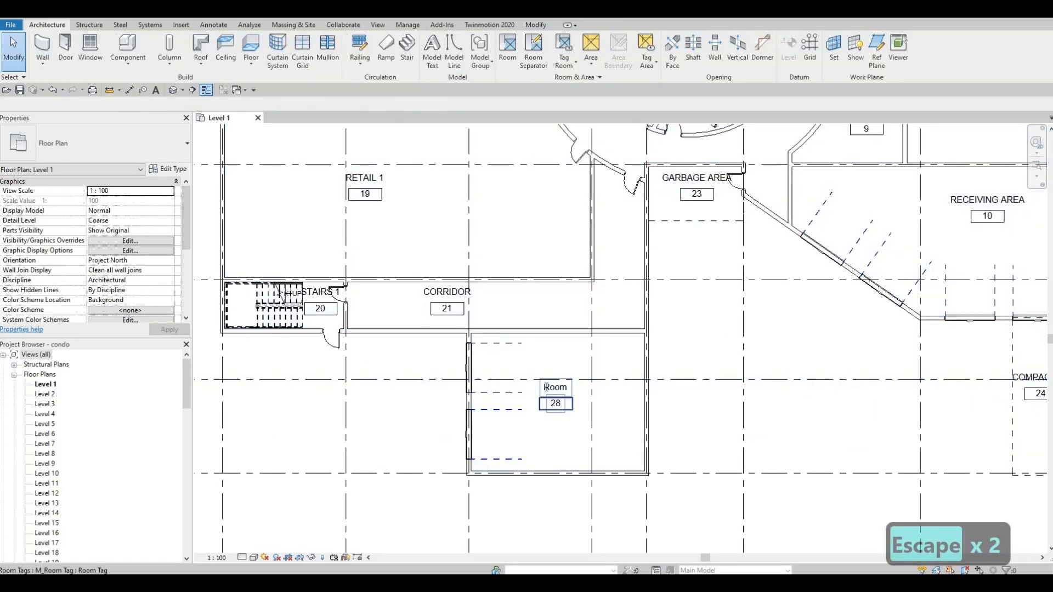
{"action": "left_click", "coordinate": [545, 387]}
{"action": "type", "text": "BA"}
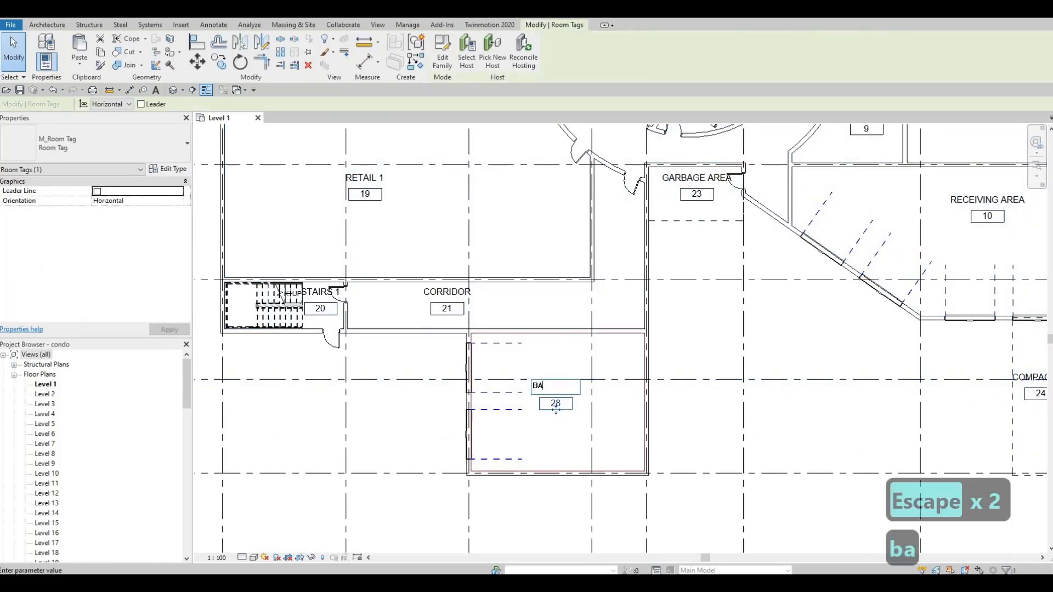
{"action": "type", "text": "SEMENT"}
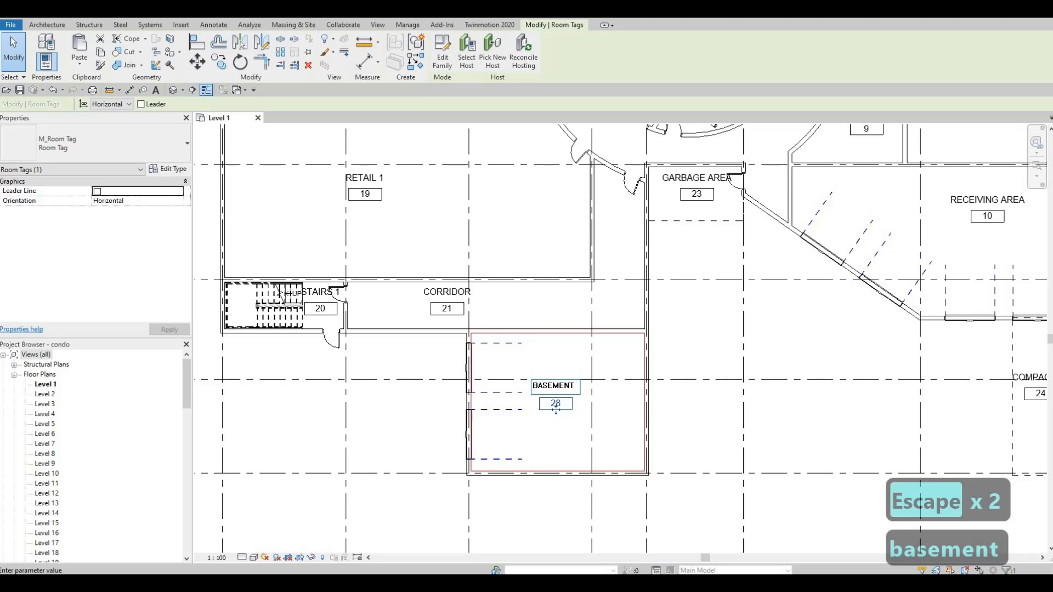
{"action": "type", "text": " PARKING"}
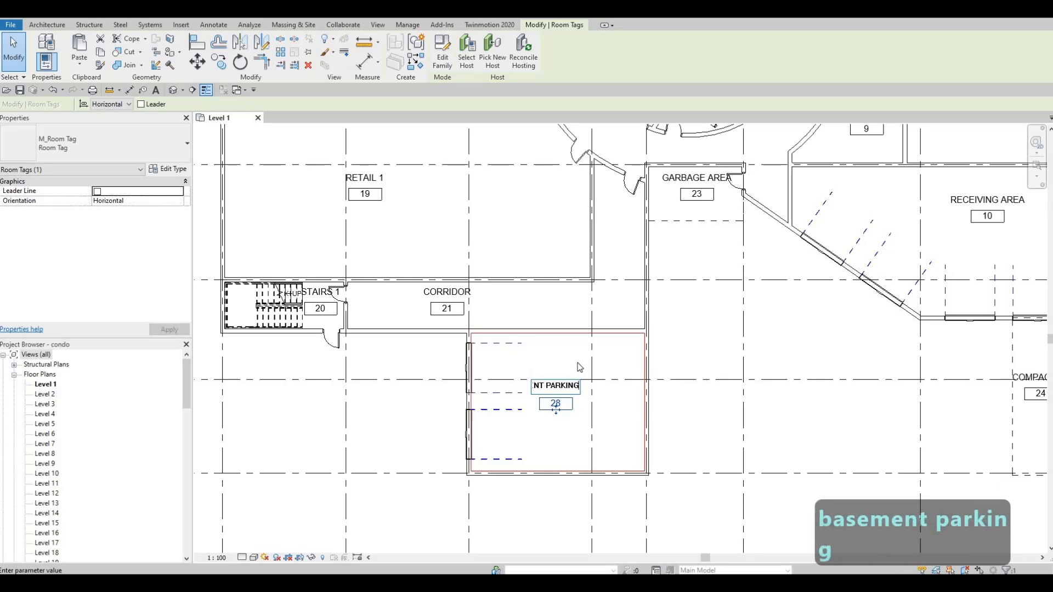
{"action": "left_click", "coordinate": [646, 346]}
{"action": "key", "text": "Escape"}
Review the complete Level 1 floor plan and its room tags for anything still missing.
{"action": "scroll", "coordinate": [603, 374], "scroll_direction": "down", "scroll_amount": 5}
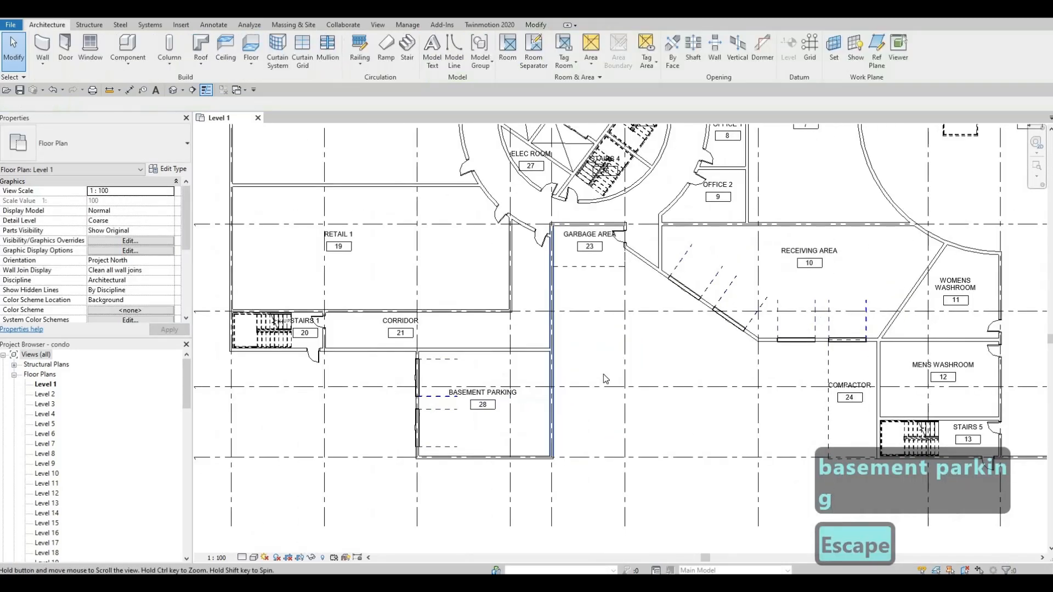
{"action": "scroll", "coordinate": [579, 390], "scroll_direction": "up", "scroll_amount": 3}
{"action": "middle_click_drag", "start_coordinate": [580, 390], "coordinate": [449, 386]}
{"action": "scroll", "coordinate": [646, 380], "scroll_direction": "down", "scroll_amount": 1}
{"action": "middle_click_drag", "start_coordinate": [647, 380], "coordinate": [629, 397]}
{"action": "middle_click_drag", "start_coordinate": [575, 362], "coordinate": [575, 378]}
{"action": "scroll", "coordinate": [582, 383], "scroll_direction": "down", "scroll_amount": 1}
{"action": "middle_click_drag", "start_coordinate": [576, 335], "coordinate": [592, 376]}
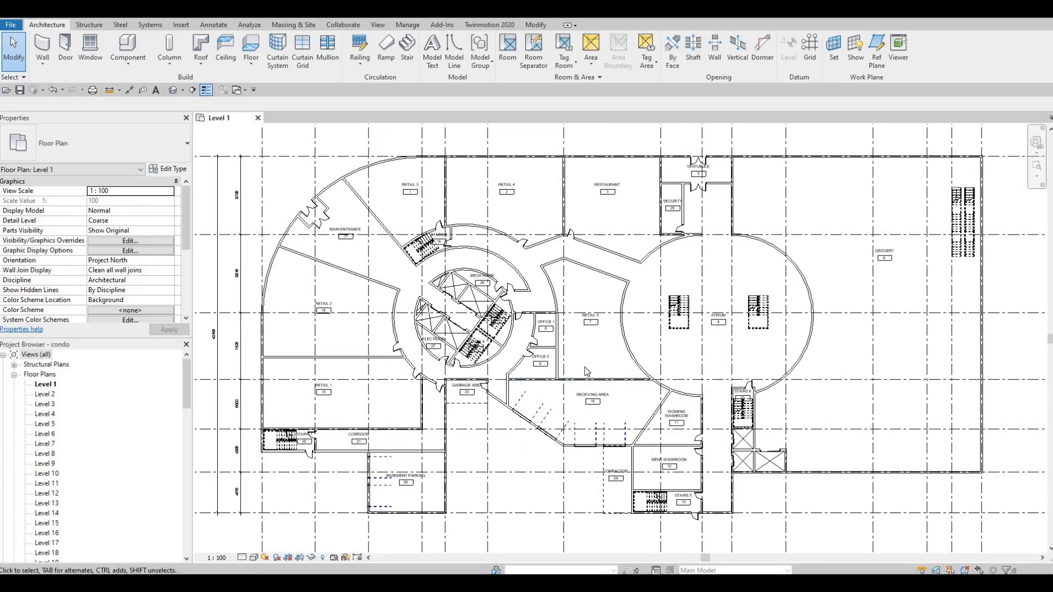